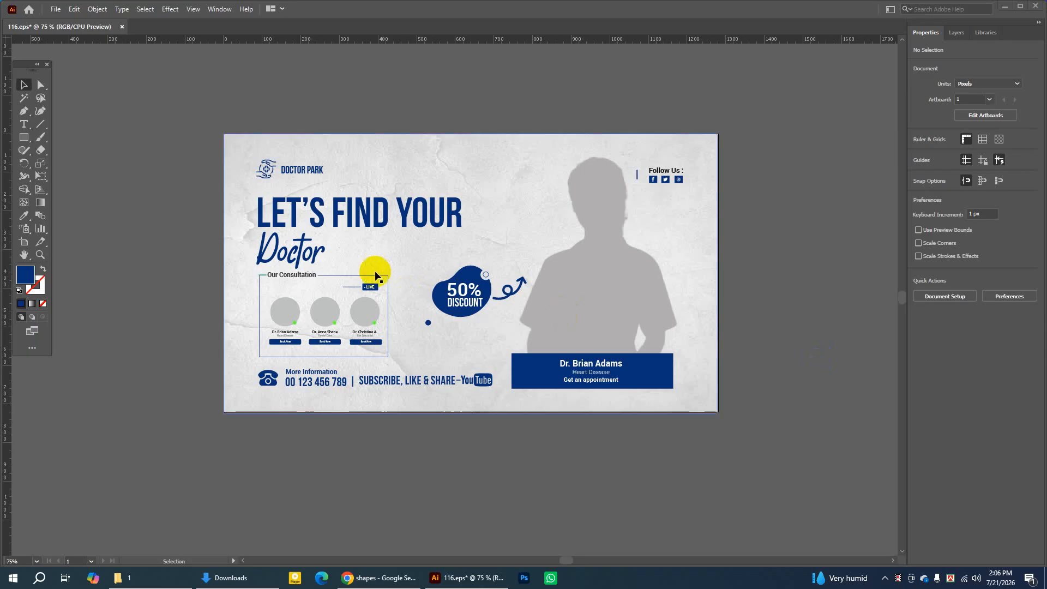
Examine the finished doctor banner's elements: logo, headline and its font, discount badge, silhouette and contact line
click(262, 176)
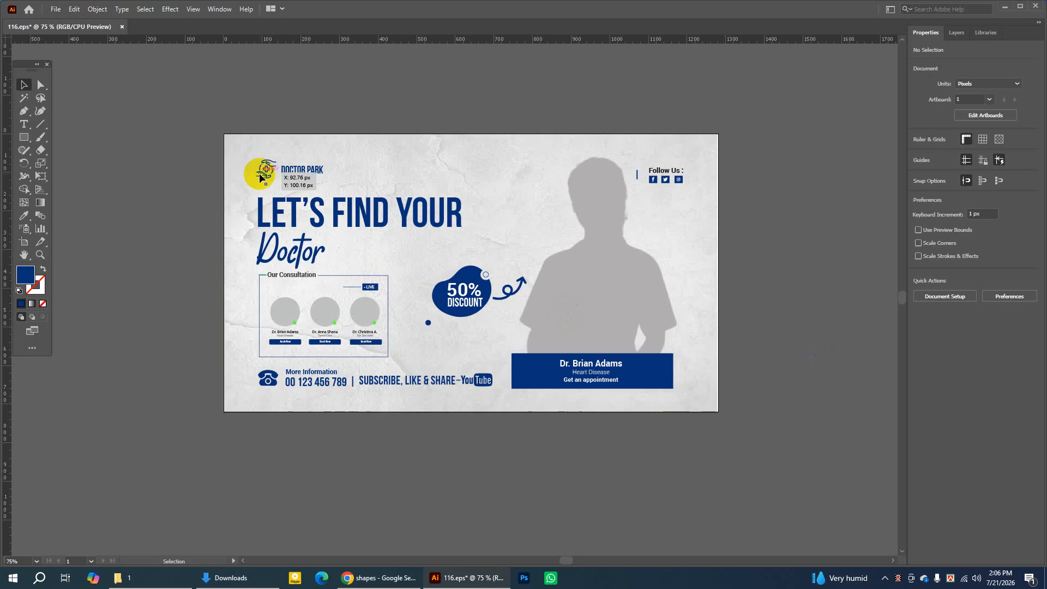
click(695, 117)
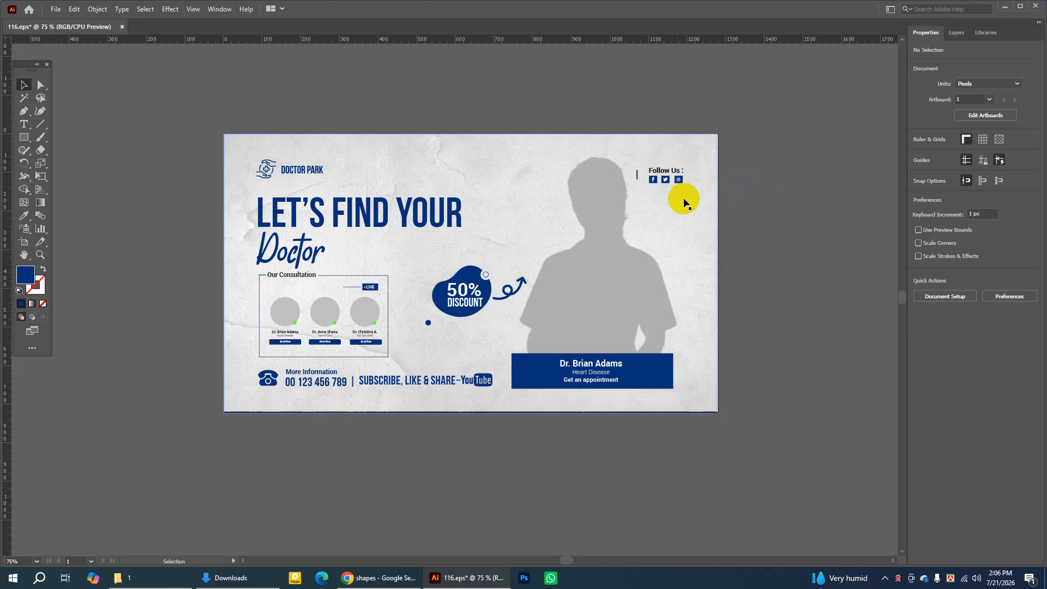
click(376, 216)
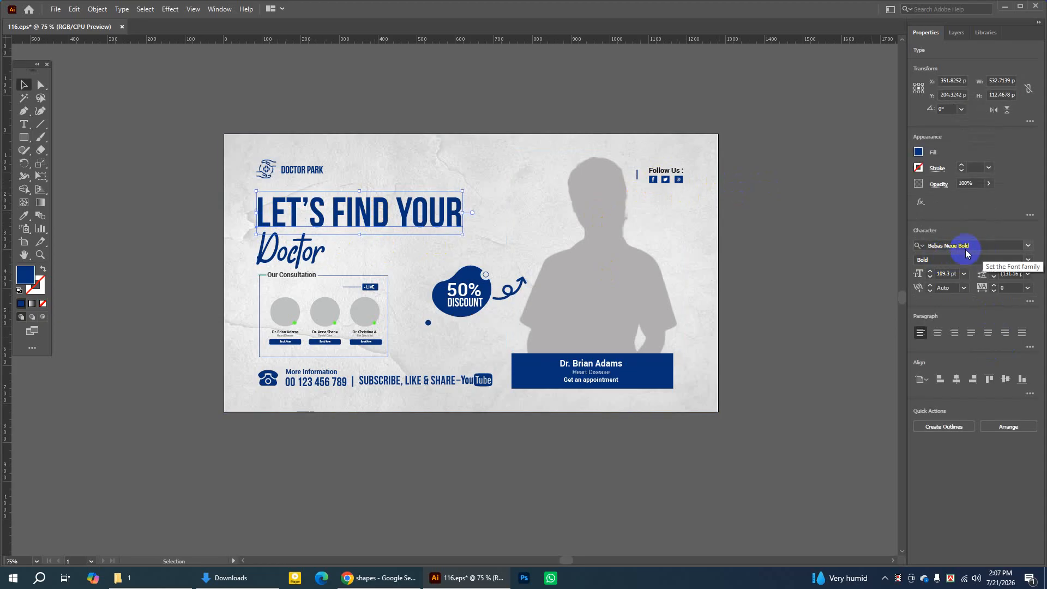
click(752, 231)
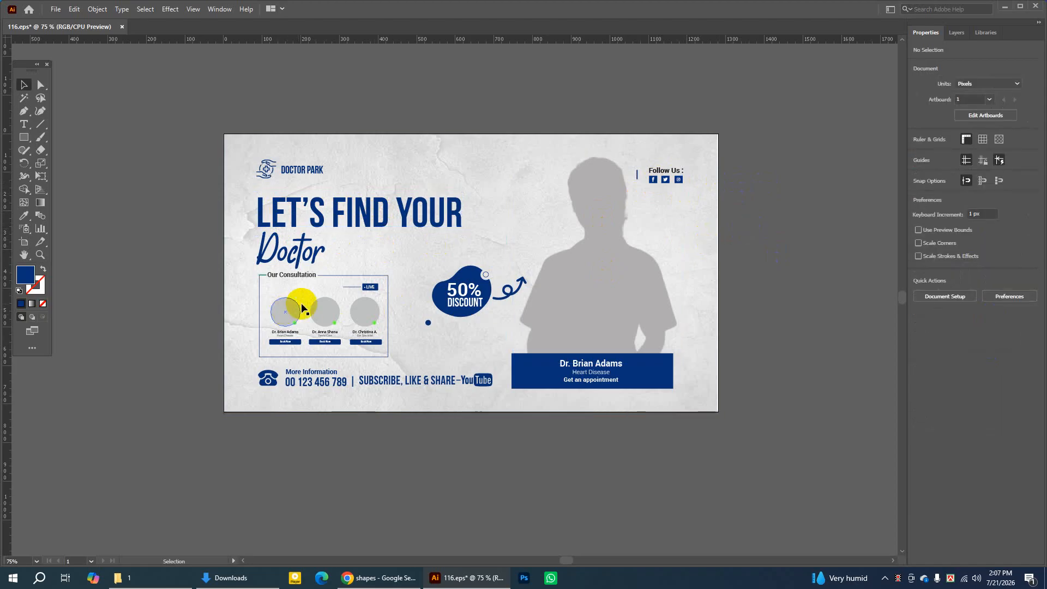
click(472, 293)
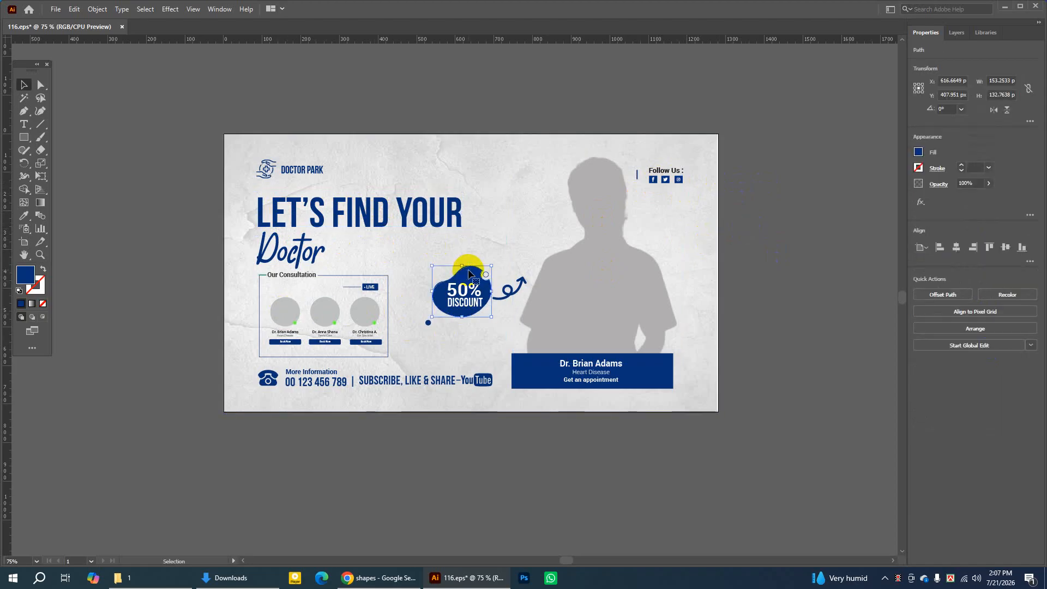
click(774, 278)
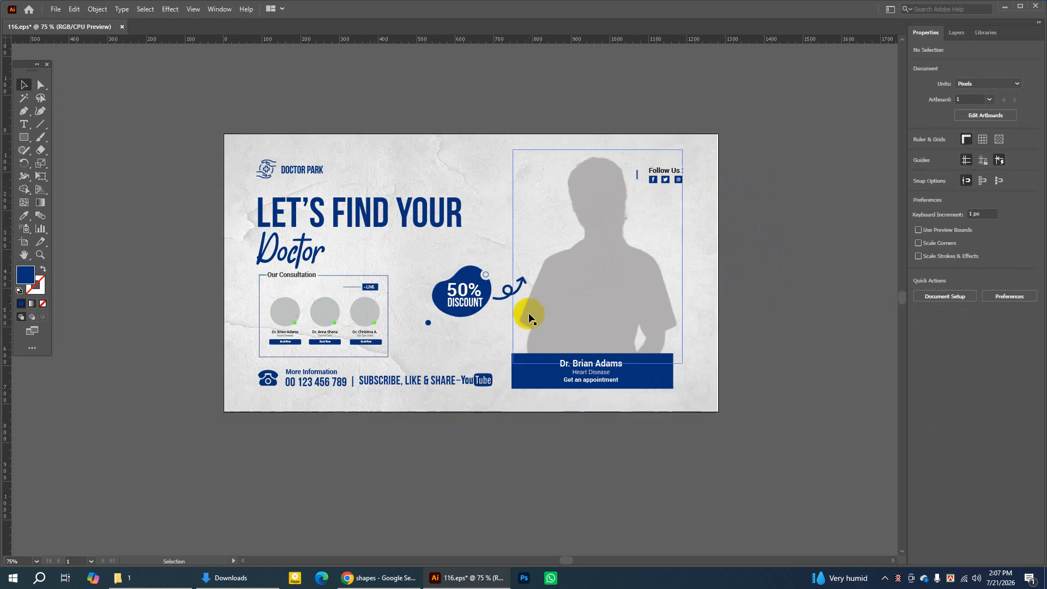
click(555, 309)
click(747, 266)
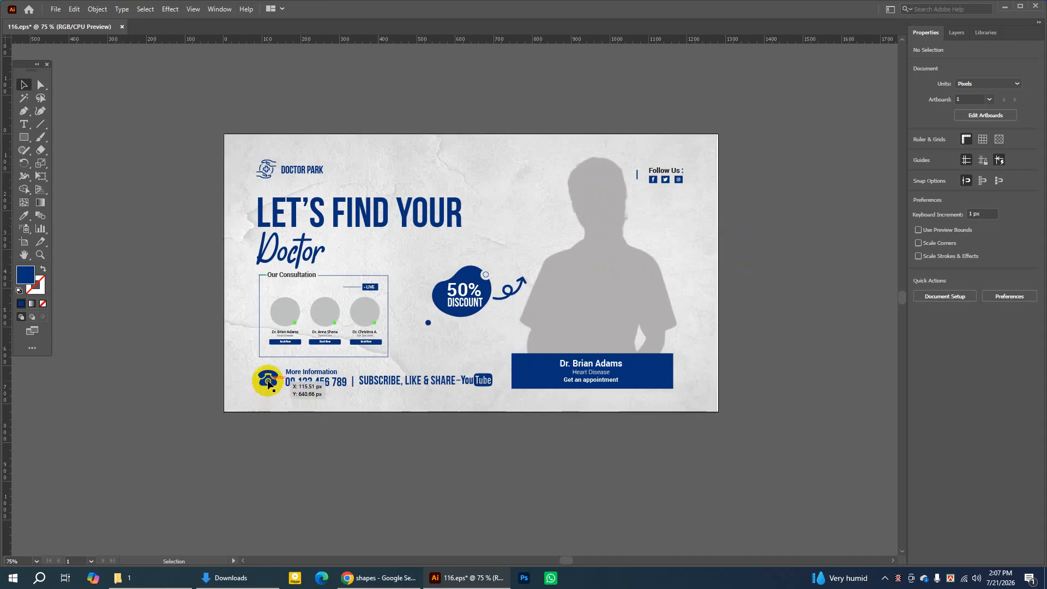
click(269, 383)
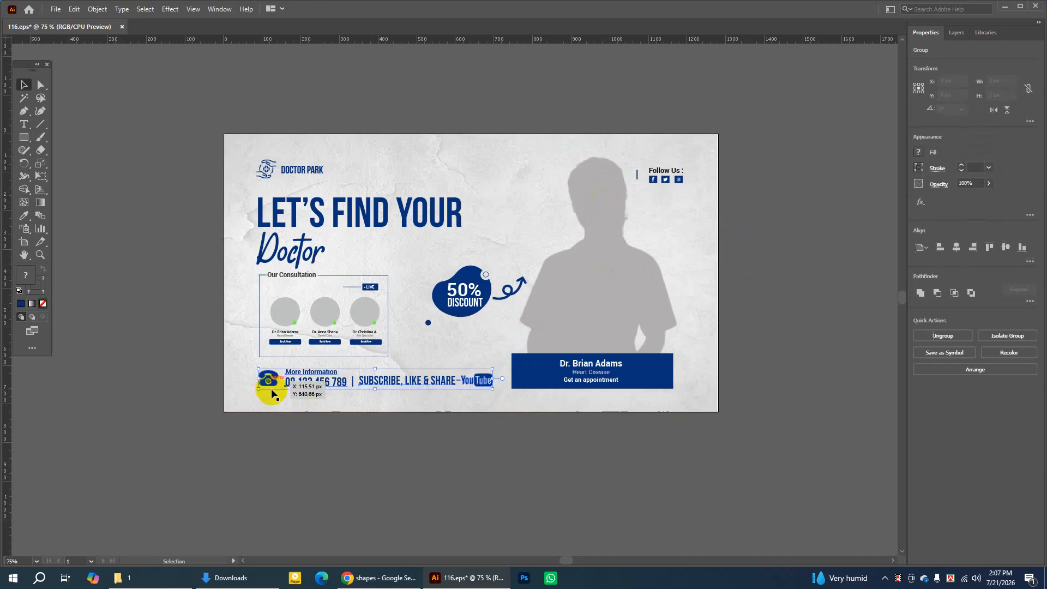
click(308, 409)
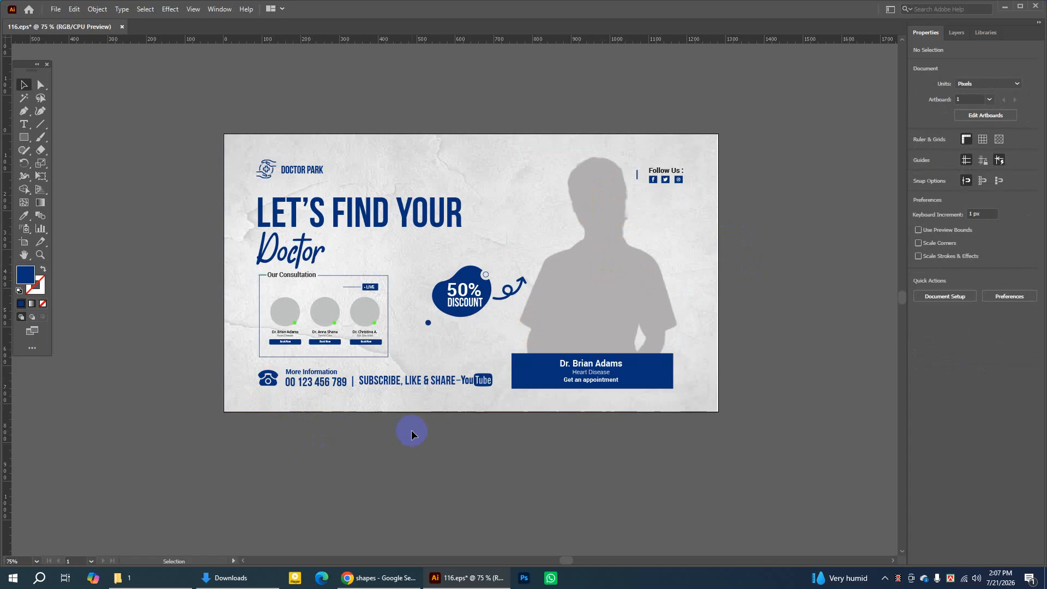
click(350, 414)
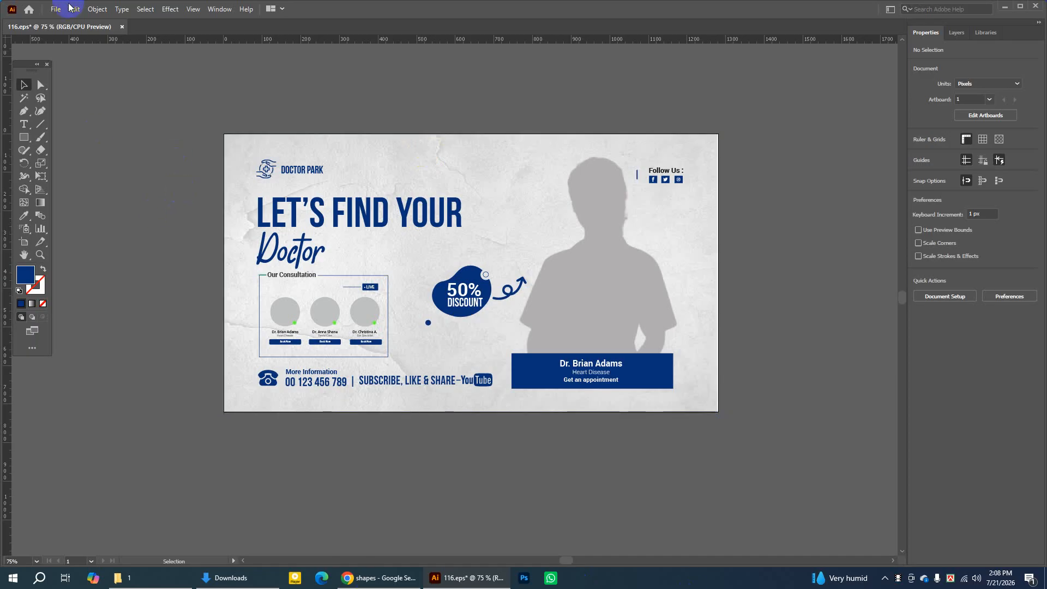
Start a new document based on the Web presets
drag(24, 64, 49, 64)
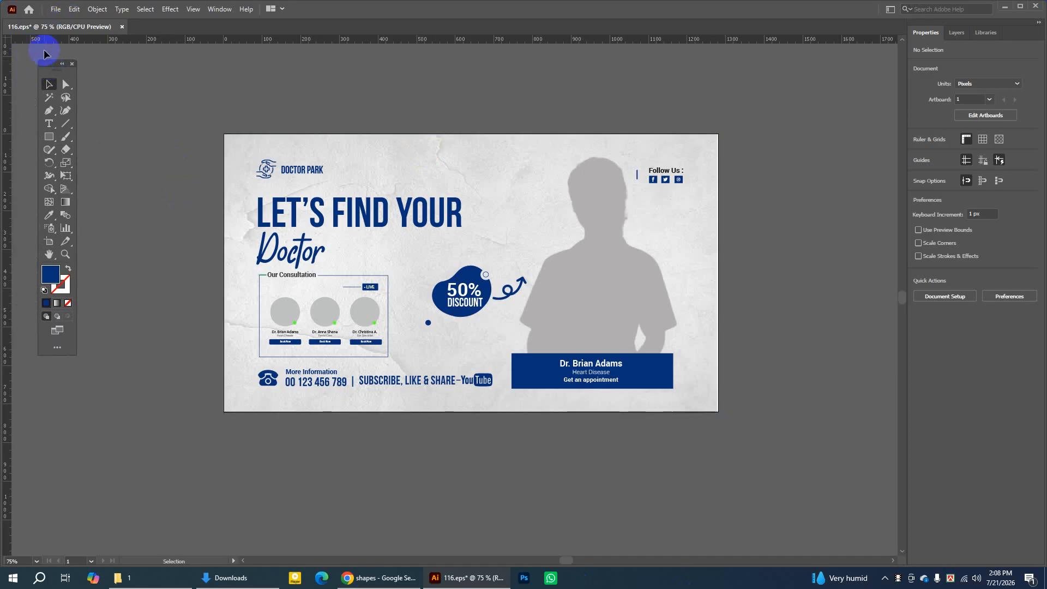
click(56, 10)
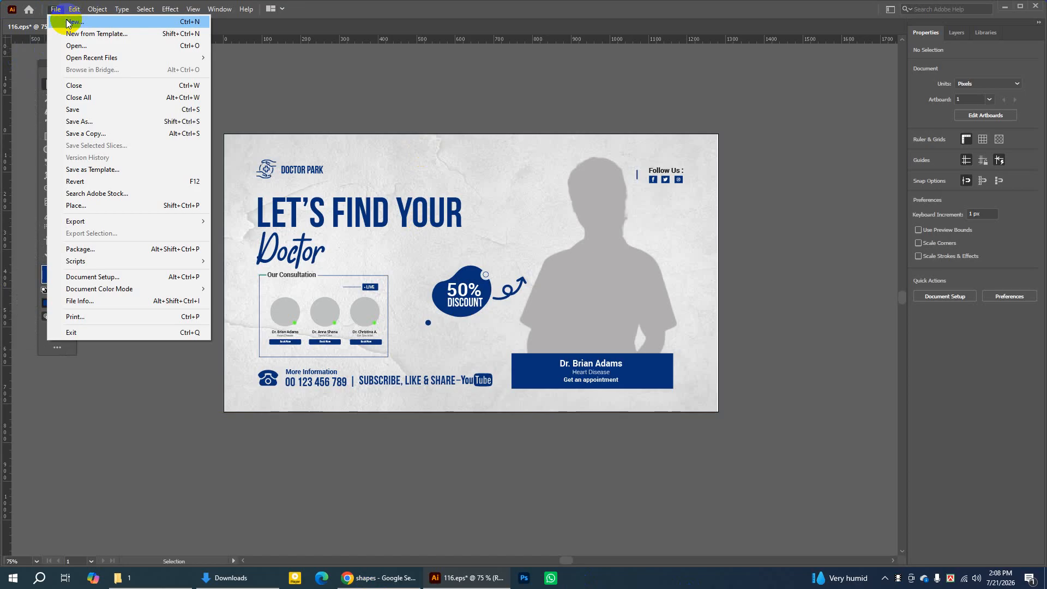
click(91, 24)
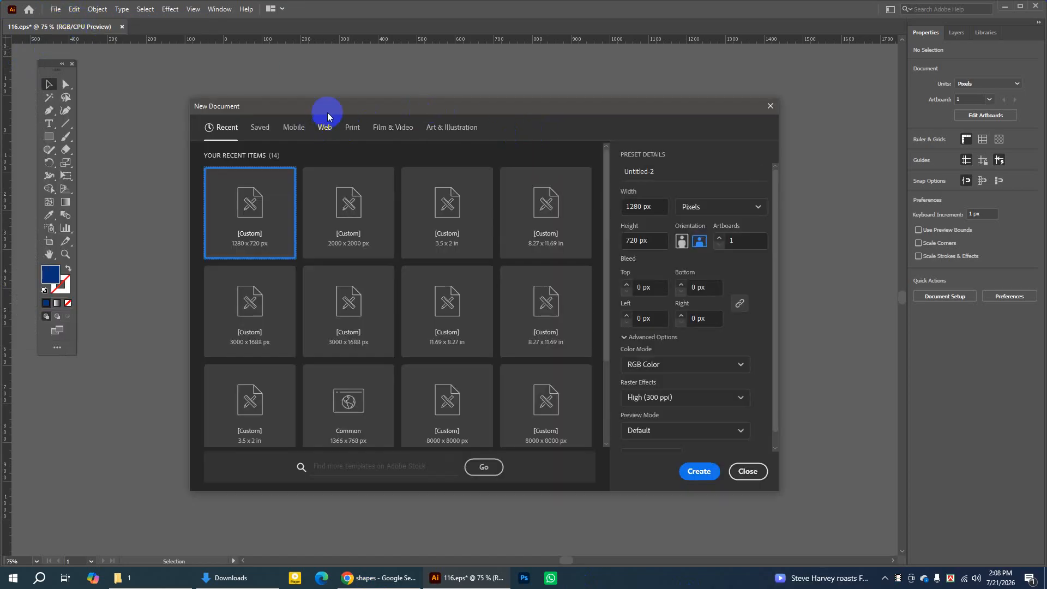
drag(328, 112, 326, 108)
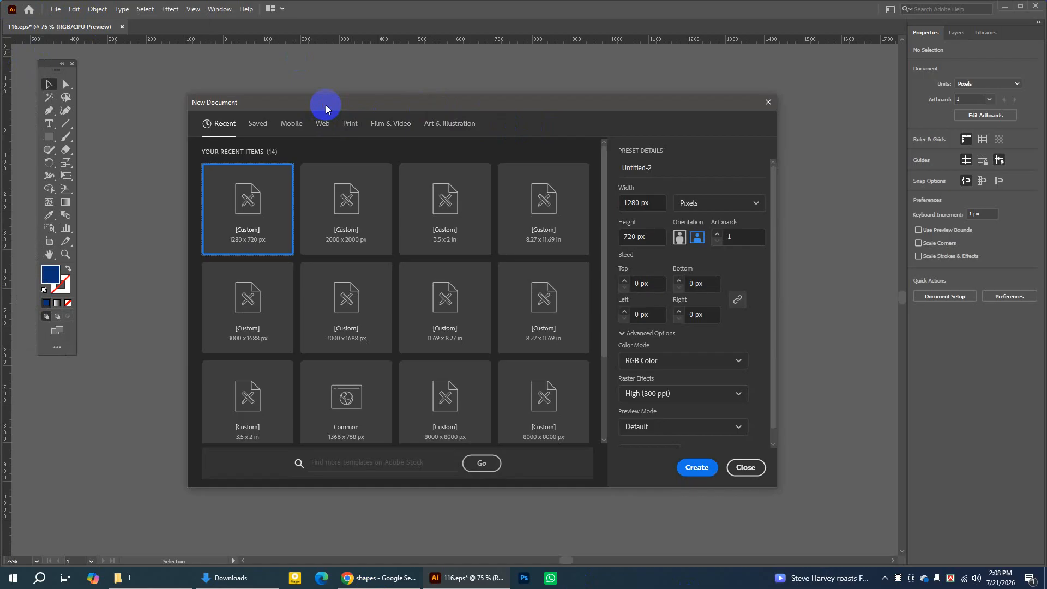
click(322, 124)
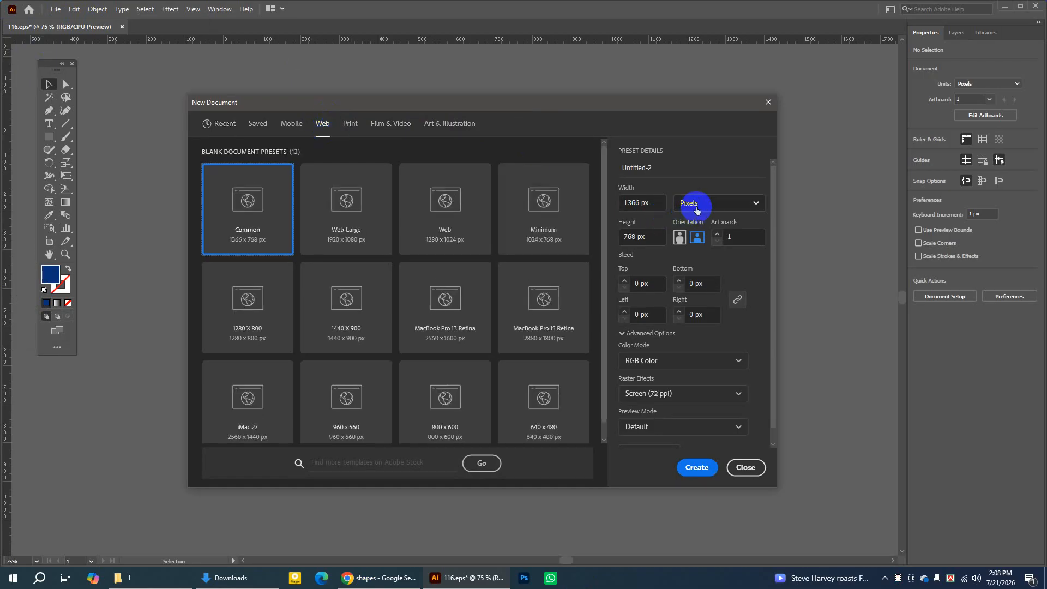
Set the new document's size to 1280 px wide by 720 px high in landscape orientation
click(629, 200)
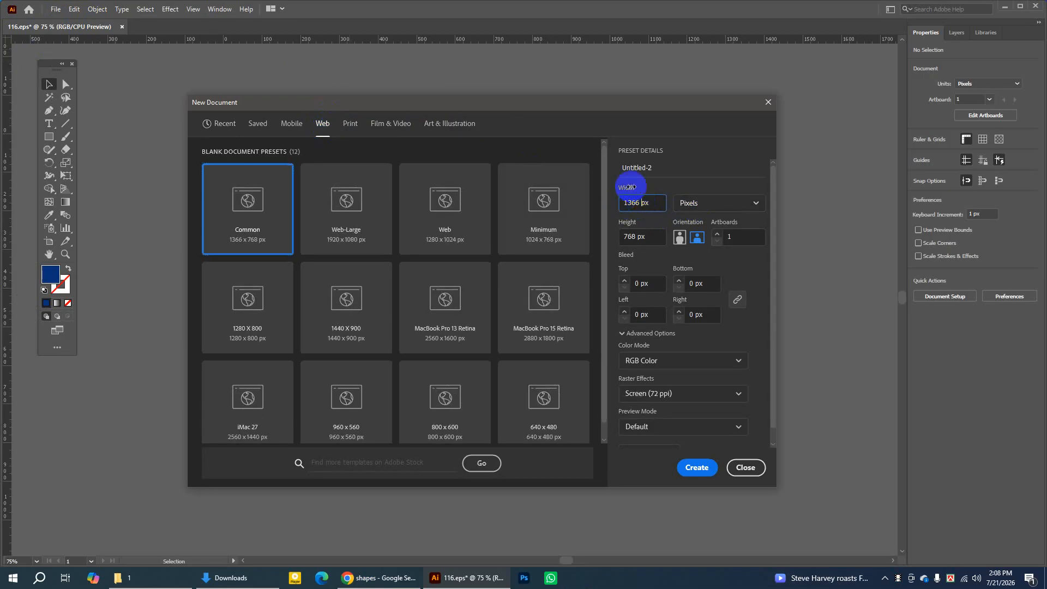
key(BackSpace)
key(BackSpace)
key(BackSpace)
key(BackSpace)
text(120)
key(BackSpace)
text(80)
click(634, 235)
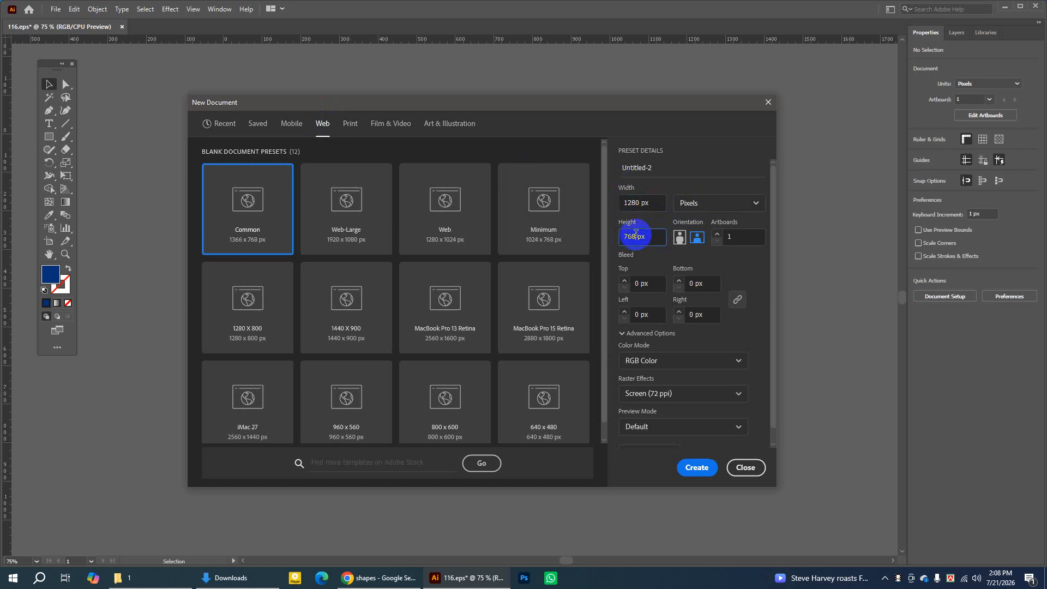
key(BackSpace)
key(BackSpace)
key(BackSpace)
text(720)
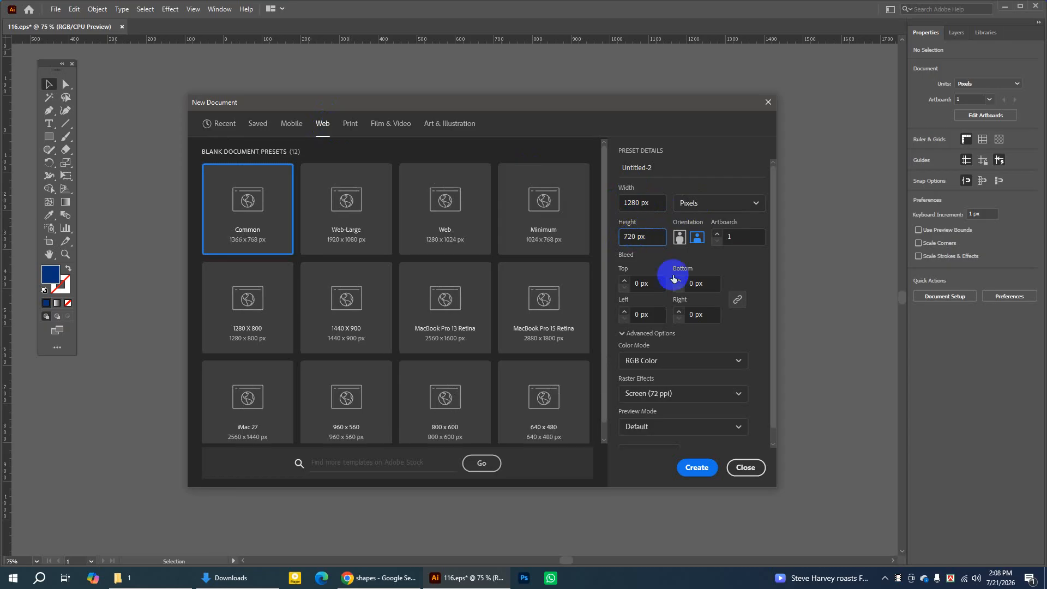
click(697, 238)
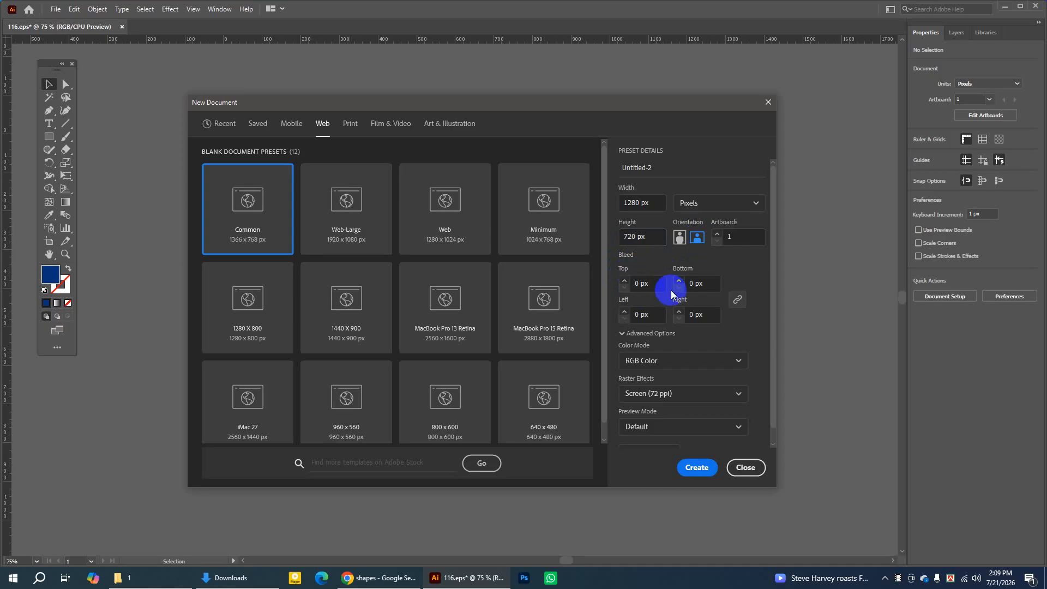
Choose RGB Color and High (300 ppi) raster effects for the new document and create it
click(687, 360)
click(655, 384)
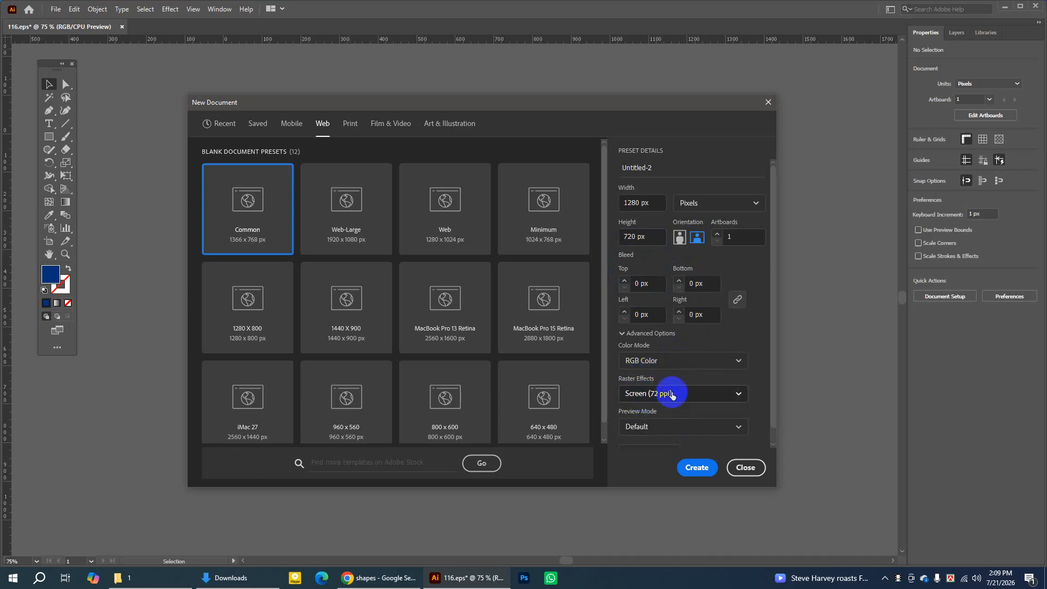
click(688, 393)
click(661, 416)
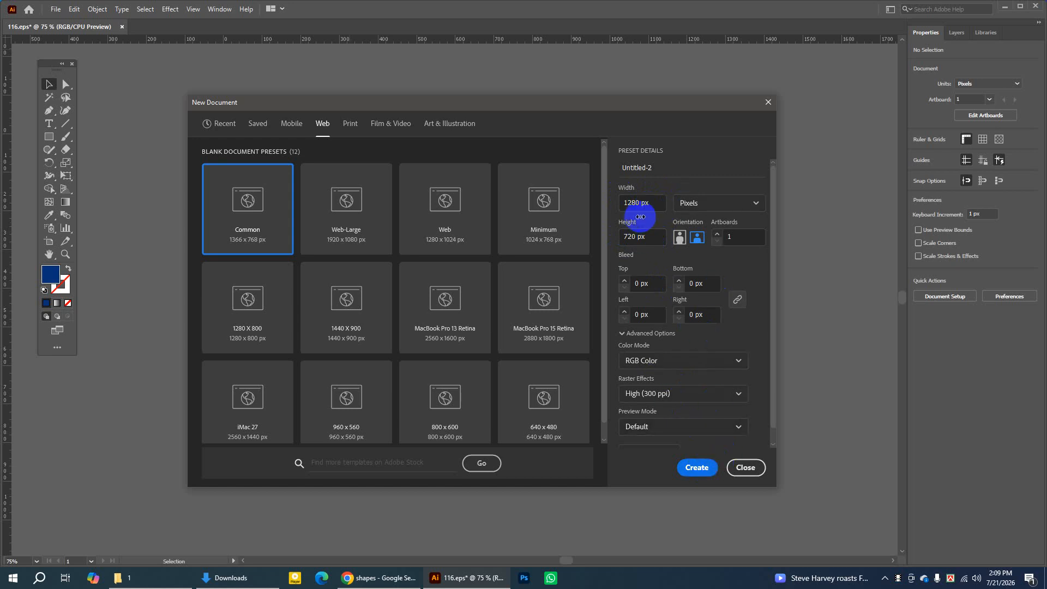
click(698, 469)
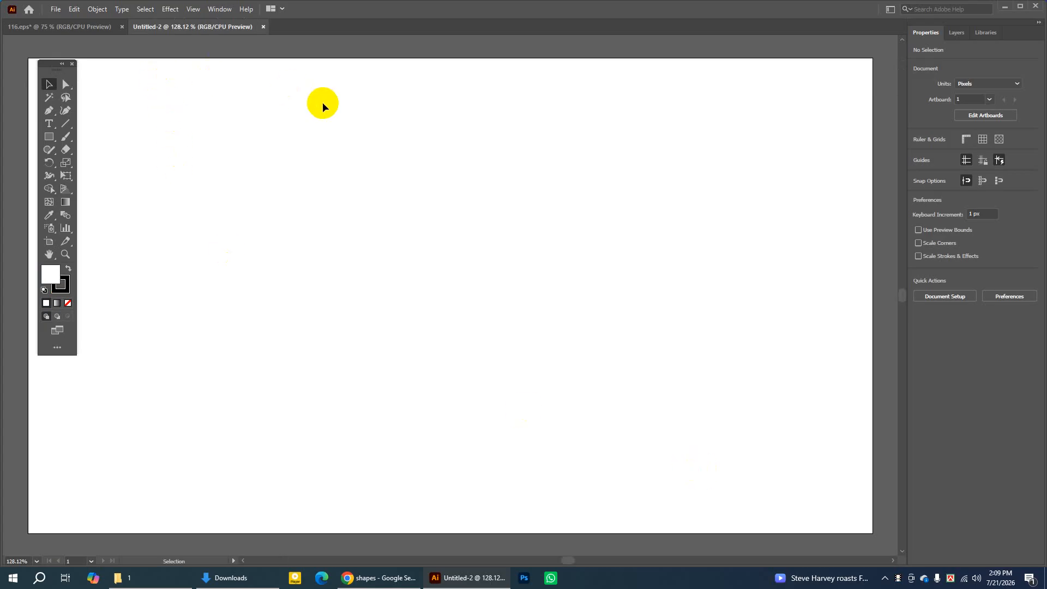
Set the default stroke to none and make the white fill the active colour
key(ctrl+minus)
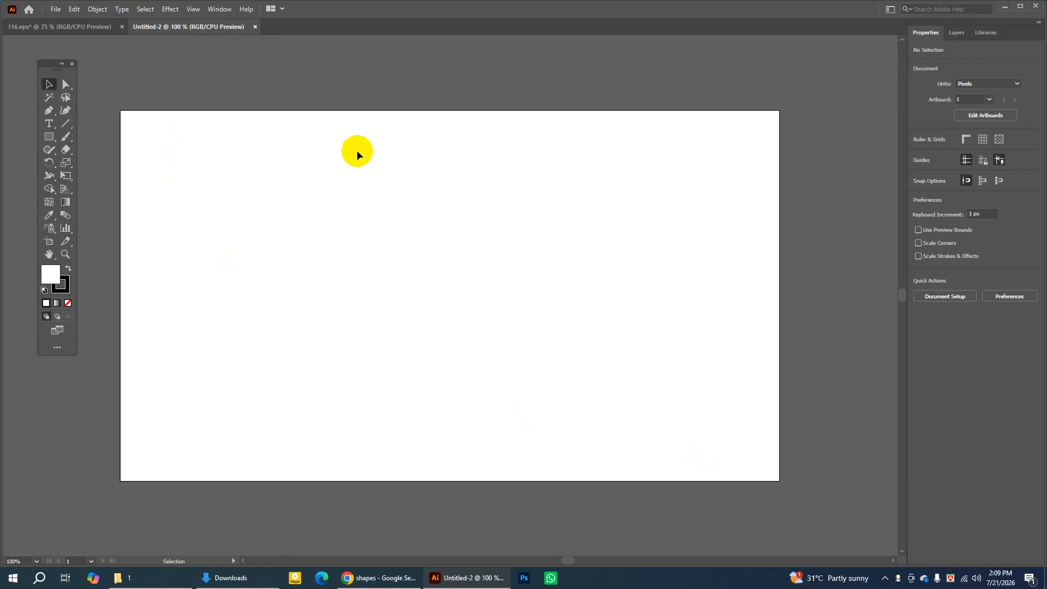
drag(42, 71, 46, 62)
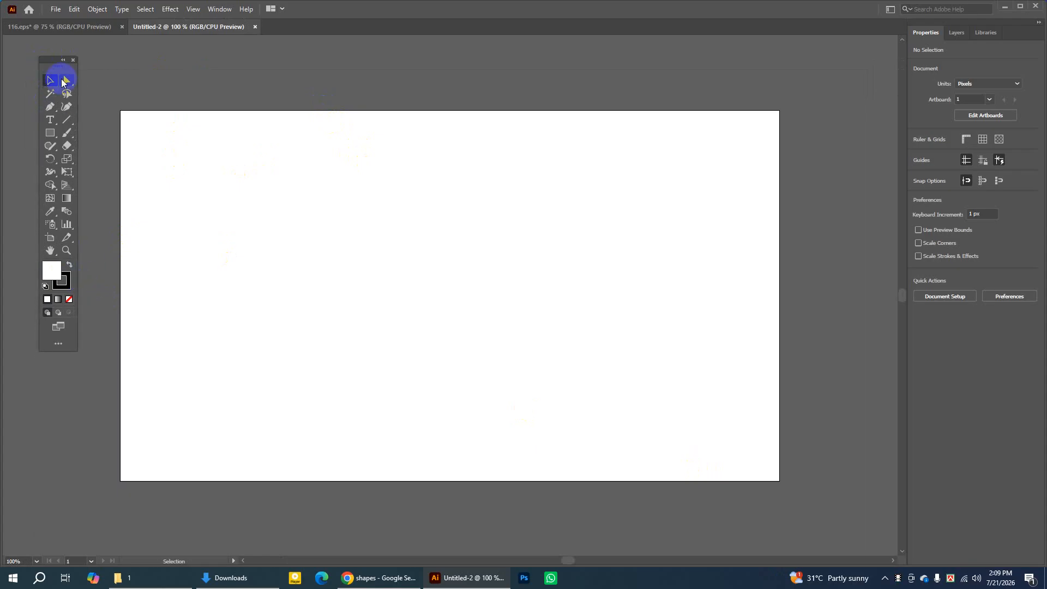
click(61, 281)
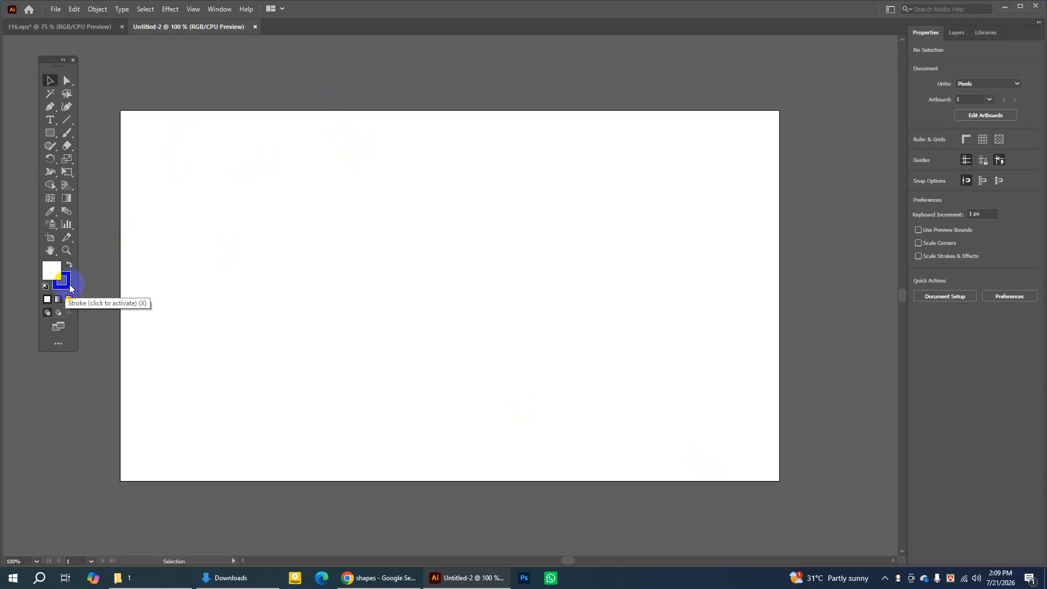
click(69, 288)
click(68, 300)
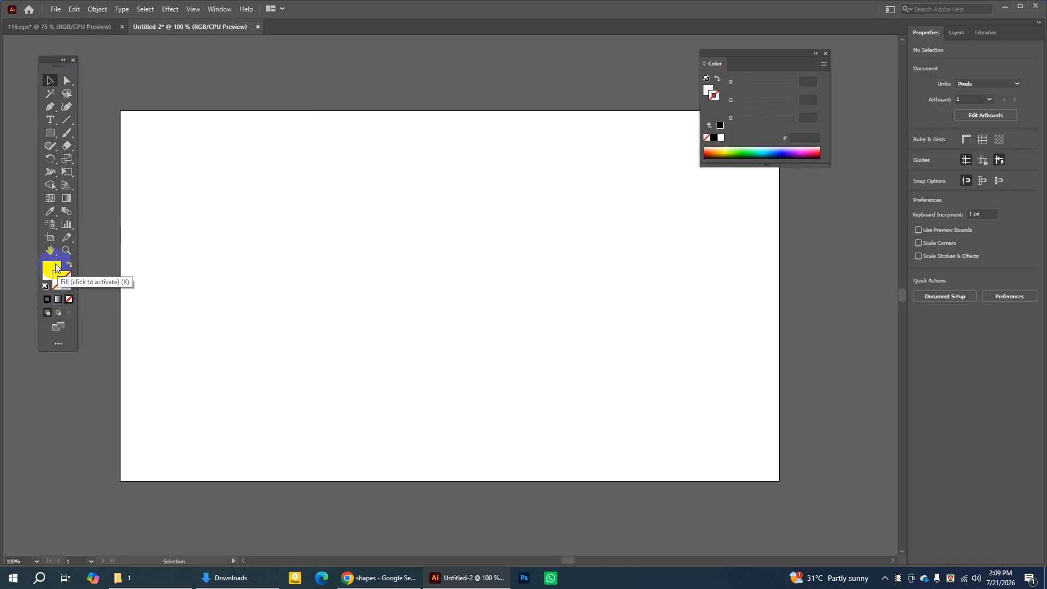
click(51, 271)
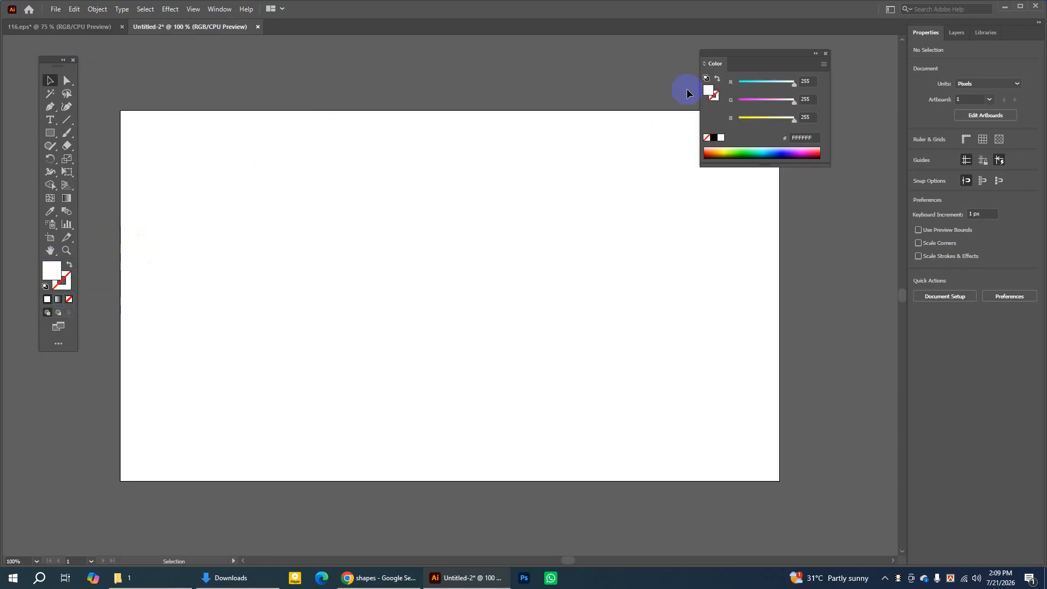
click(826, 53)
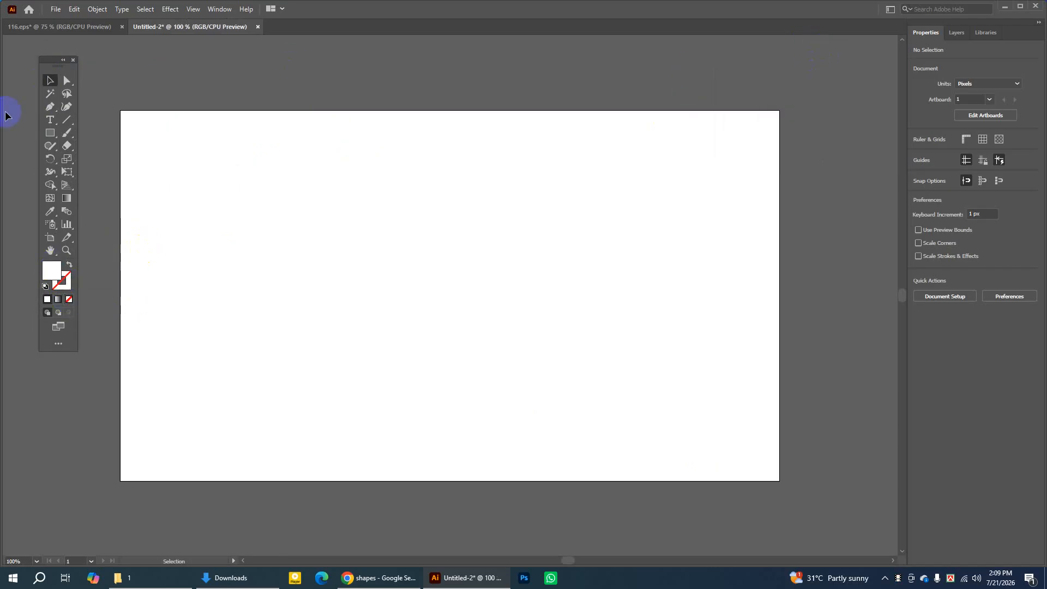
Draw a 1280 x 720 px white rectangle that covers the whole artboard
click(50, 133)
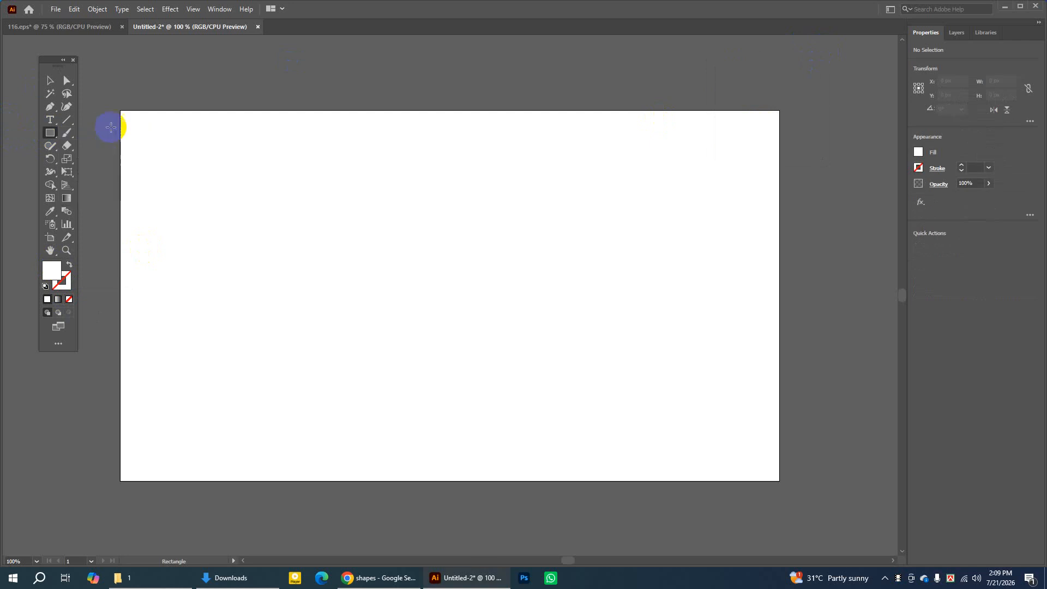
drag(120, 110, 779, 481)
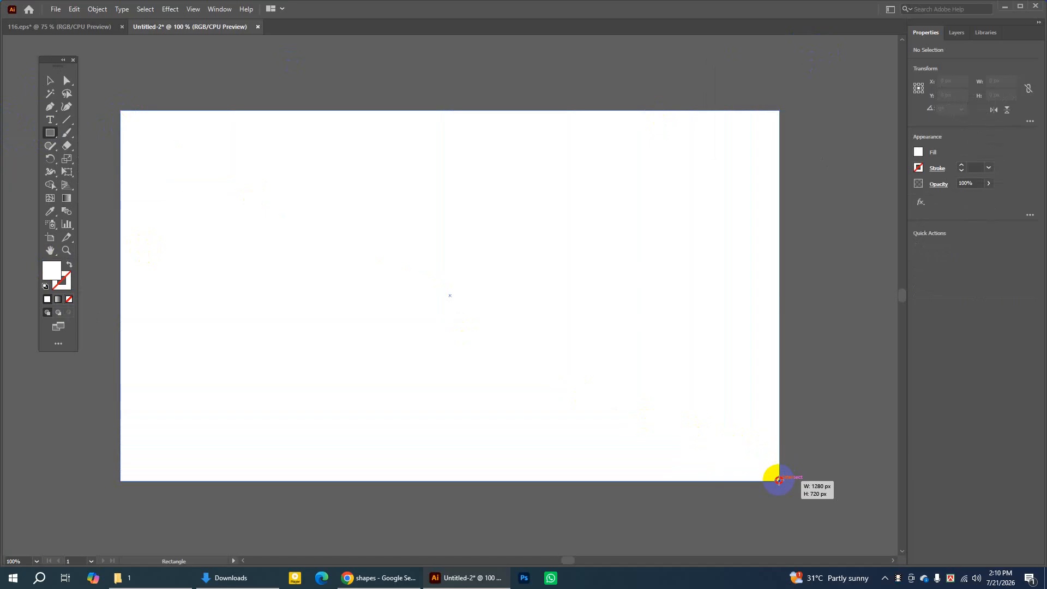
drag(779, 480, 779, 480)
drag(778, 481, 779, 481)
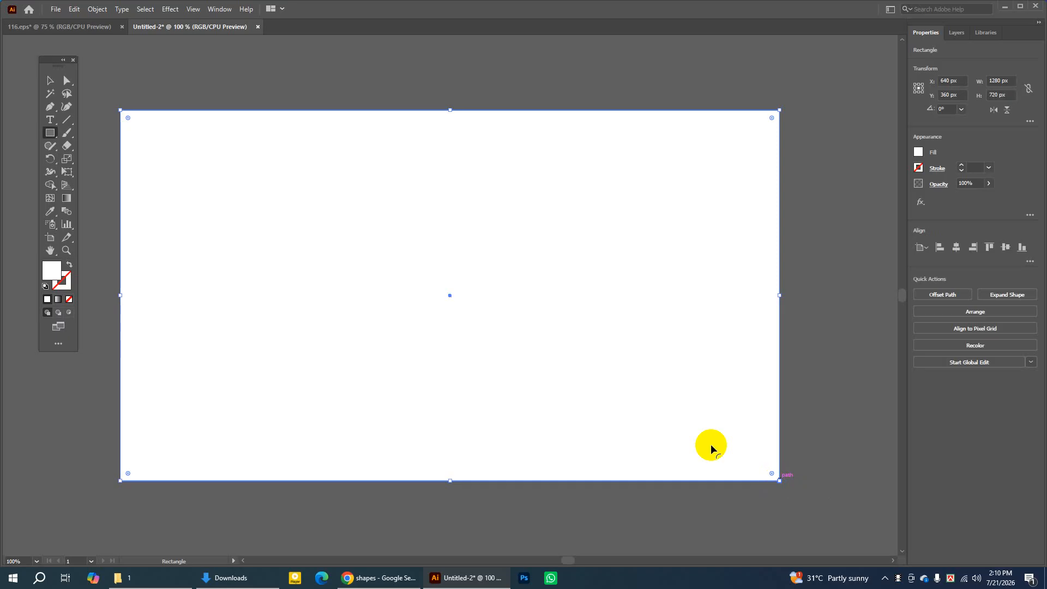
Offset the artboard-sized rectangle's path inward by -65 px with miter joins to create the margin rectangle
click(950, 298)
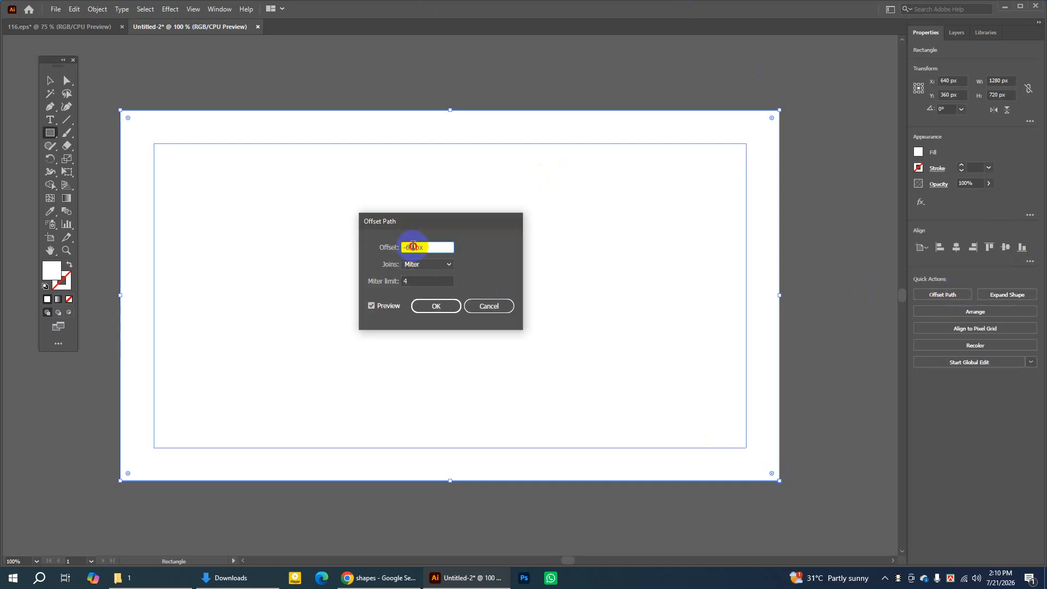
click(411, 247)
drag(408, 247, 414, 248)
text(-)
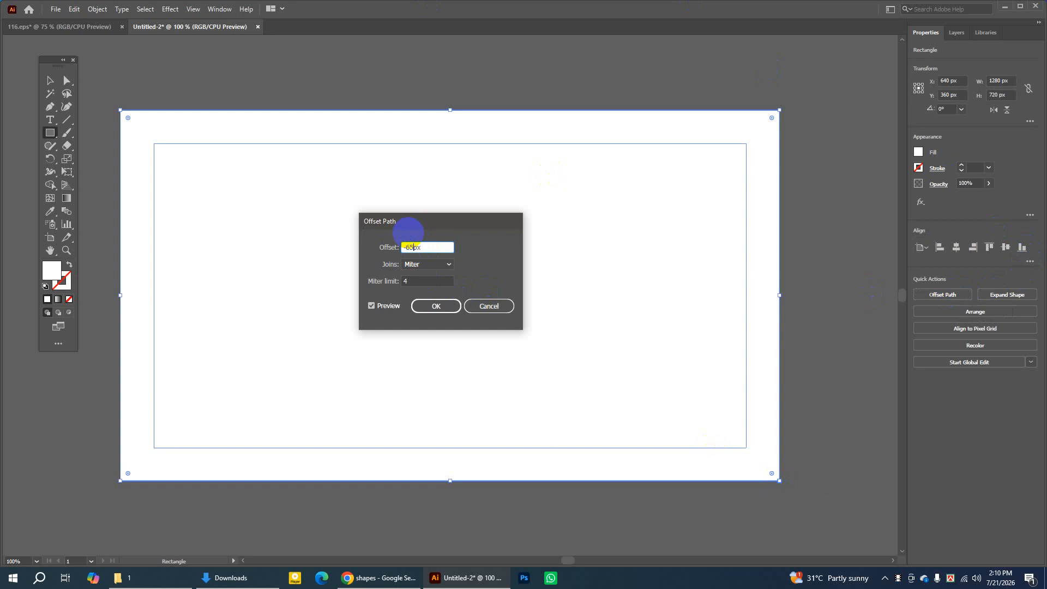
click(371, 306)
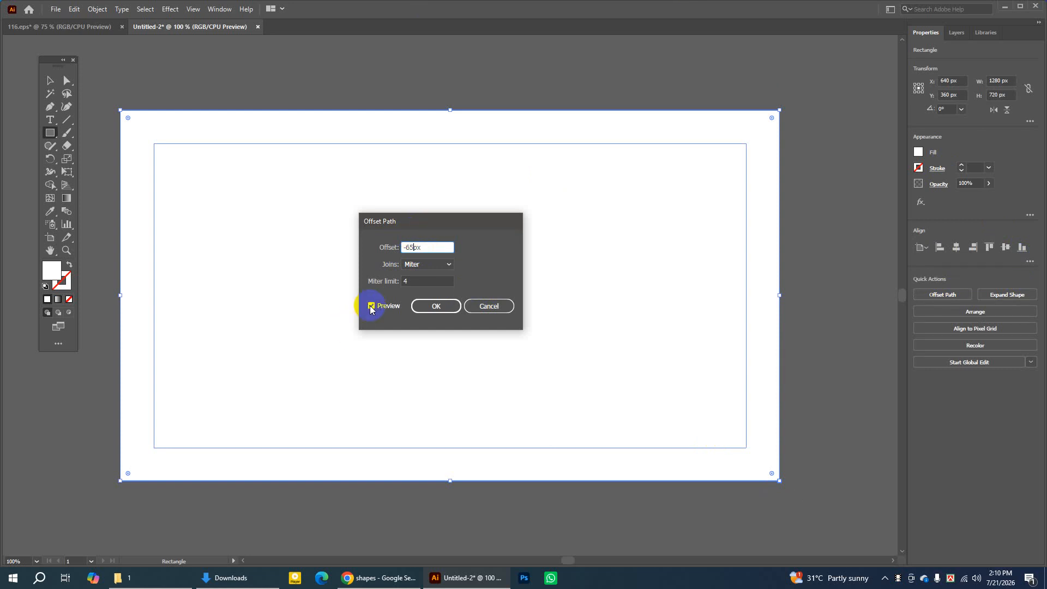
click(371, 306)
click(370, 306)
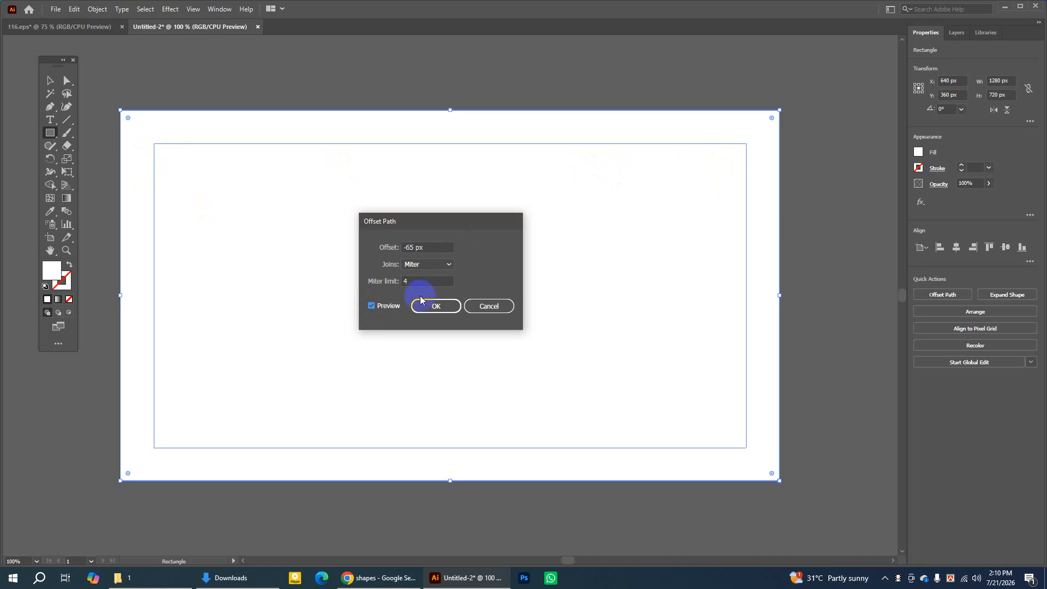
click(435, 306)
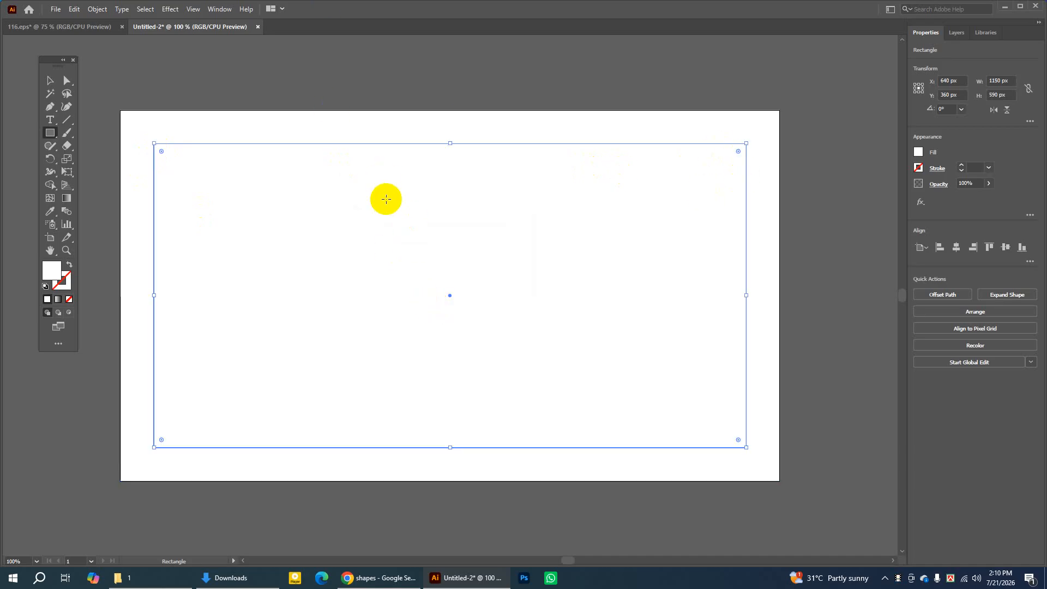
Convert the inner margin rectangle into a guide and lock the guides
right_click(386, 200)
click(436, 375)
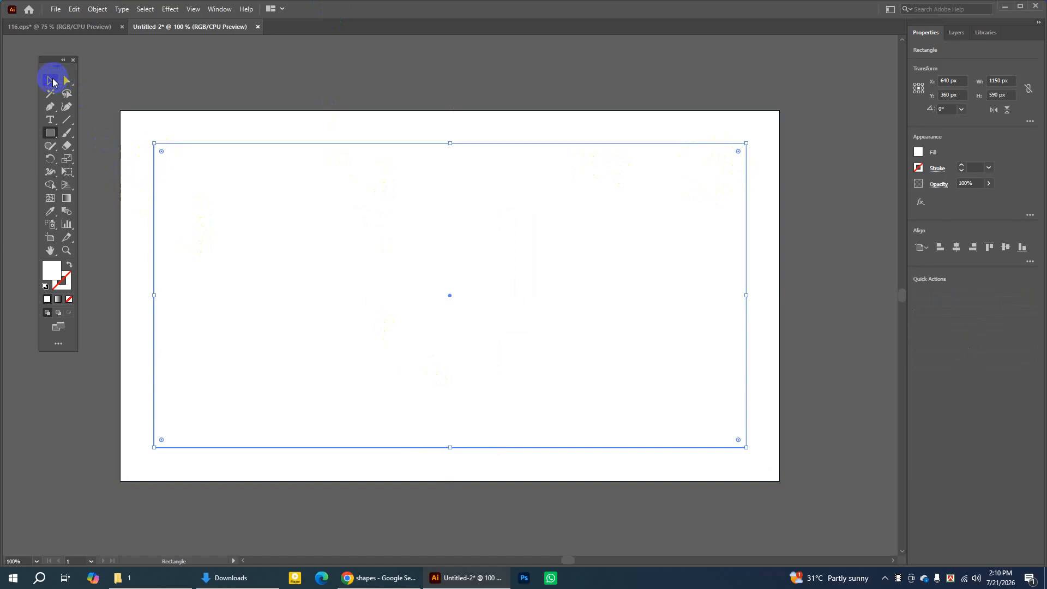
click(60, 81)
click(274, 83)
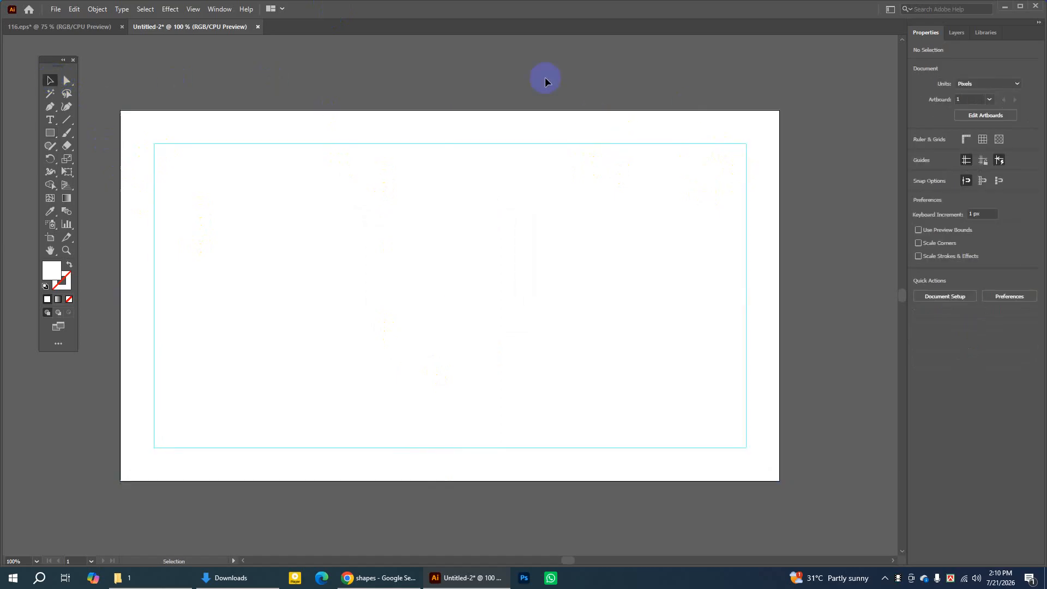
right_click(463, 67)
click(506, 182)
click(269, 211)
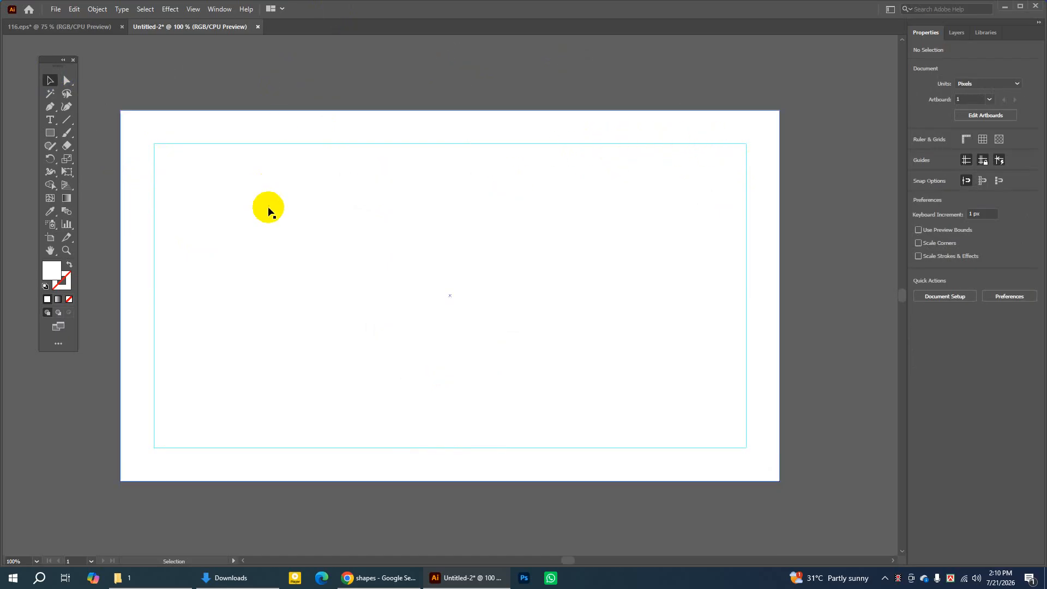
Select the textured background in 116.eps for reference, and switch to Chrome to search Google Images for "texture background" in a new tab
click(73, 25)
click(374, 146)
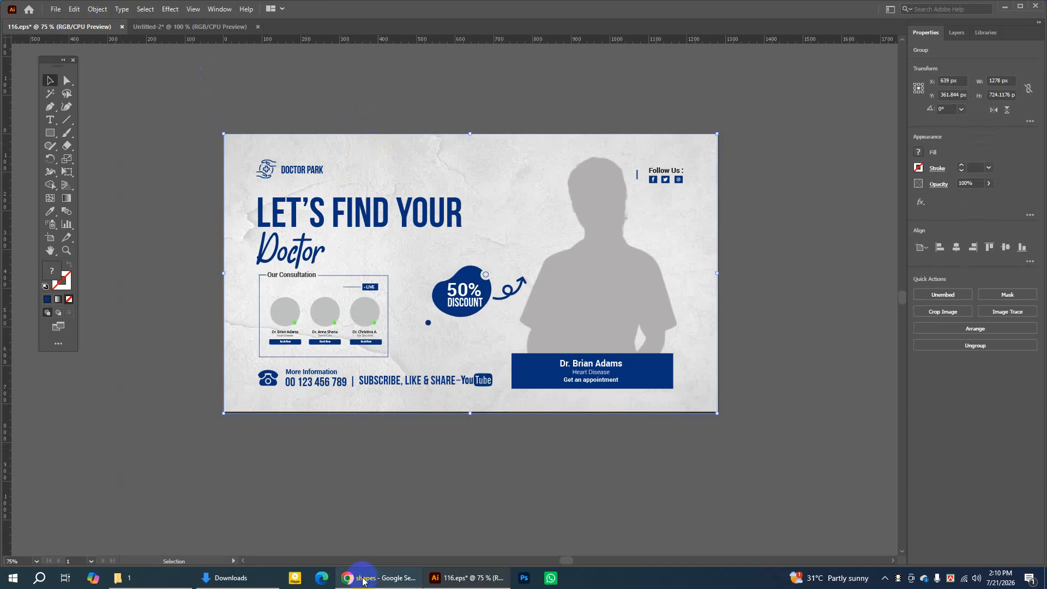
click(382, 582)
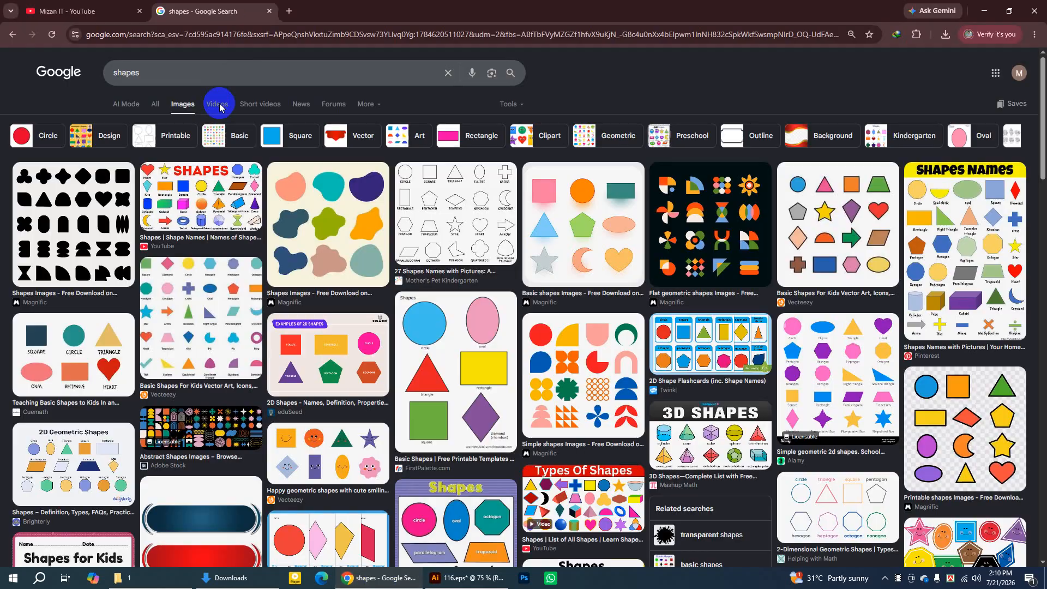
click(288, 12)
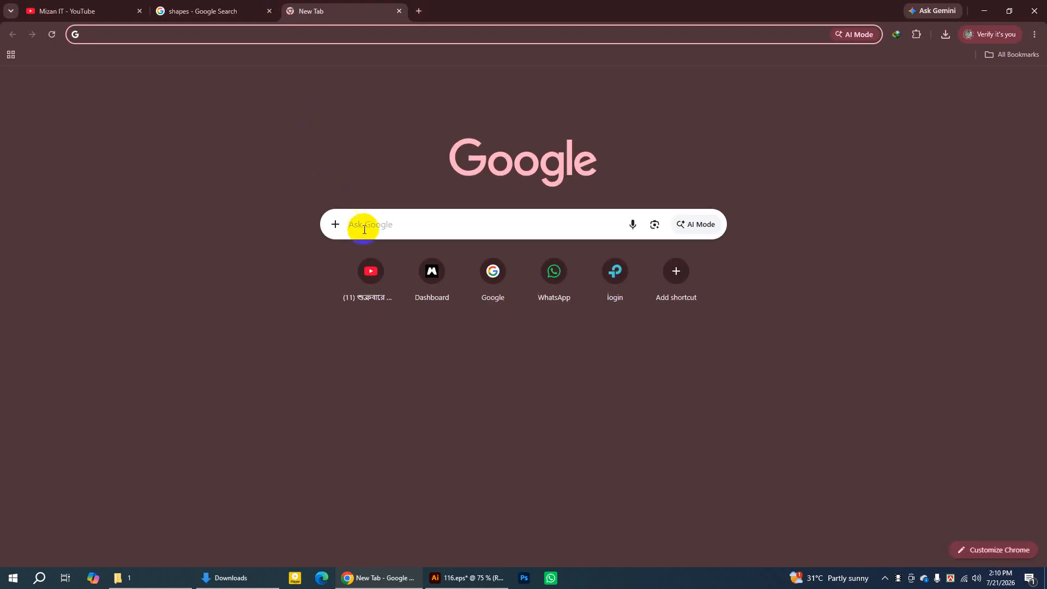
click(370, 226)
text(text)
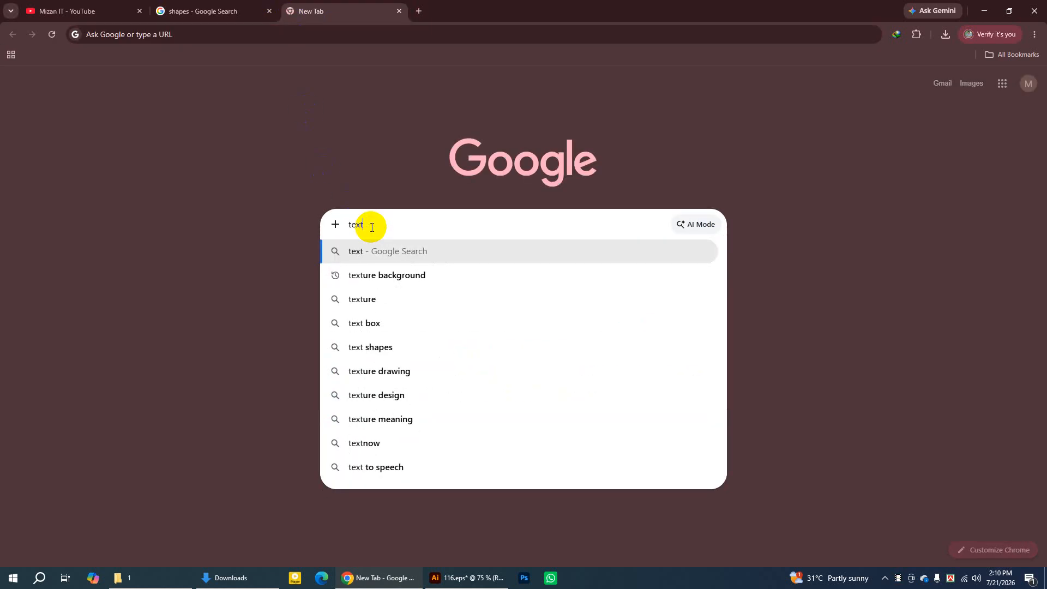
click(375, 281)
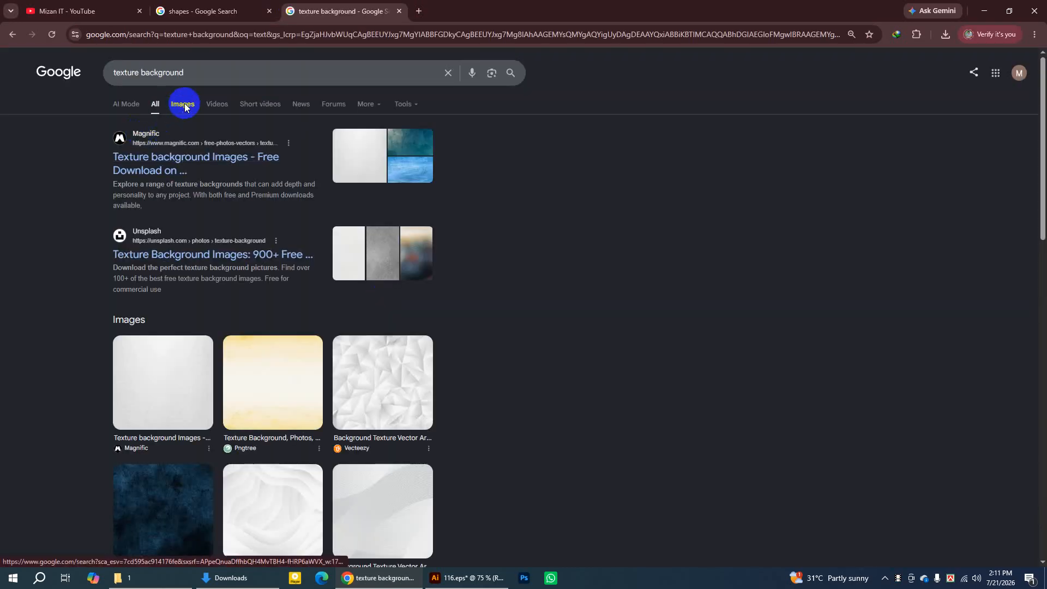
click(185, 107)
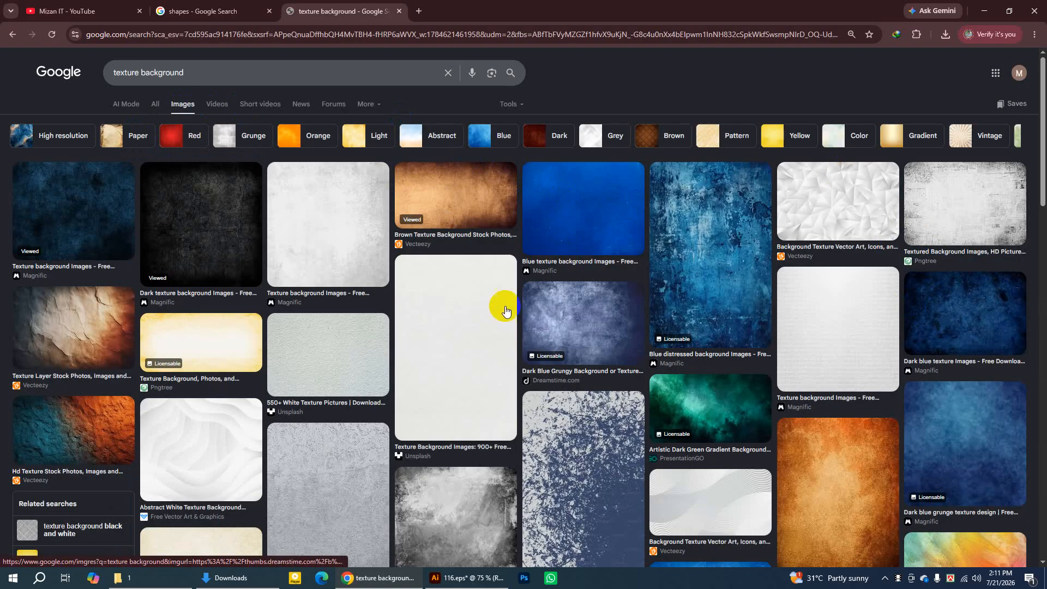
Preview the brown texture from Vecteezy and save the image to the Desktop as brown-textured-background-photo.jpg
click(480, 208)
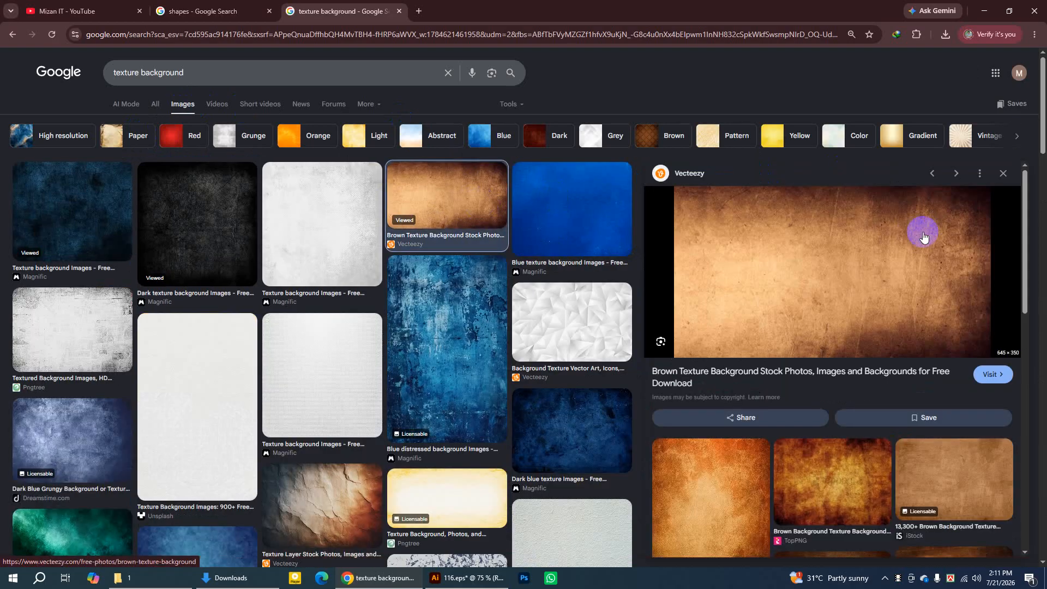
scroll(885, 256, down, 3)
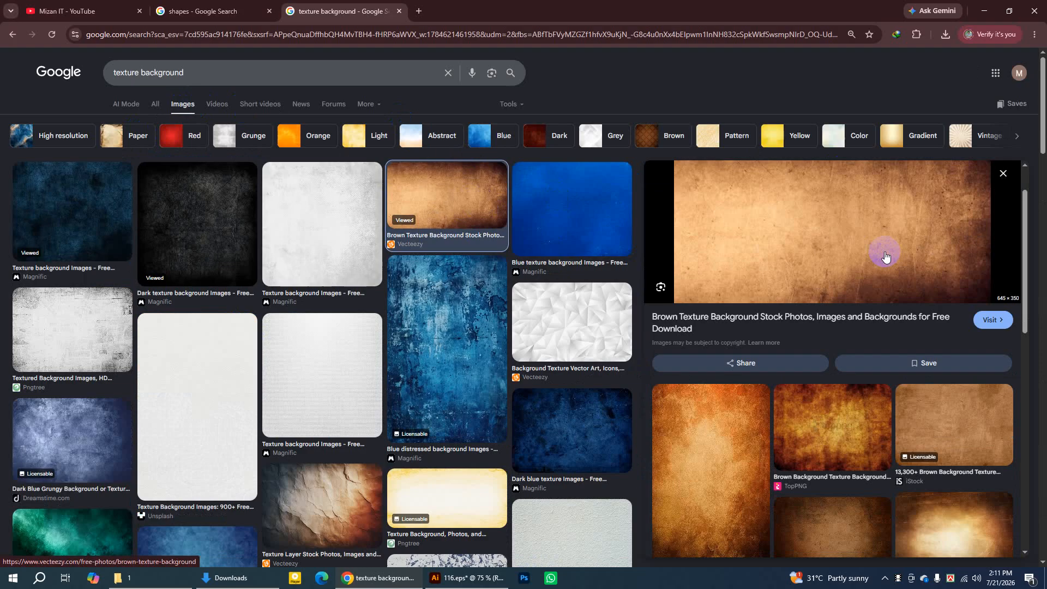
scroll(758, 349, up, 2)
scroll(812, 336, down, 3)
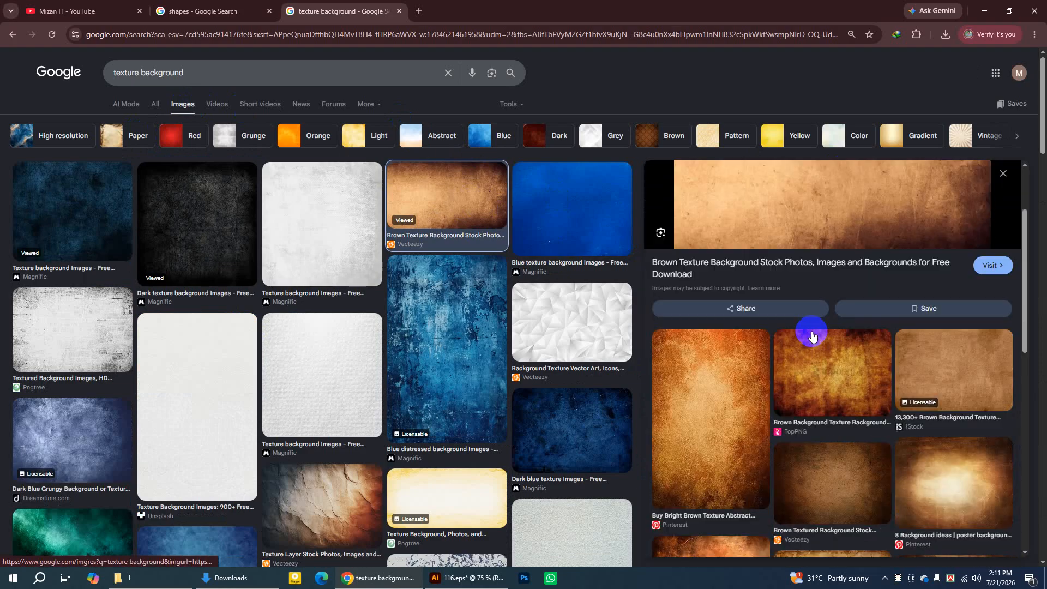
scroll(812, 334, down, 2)
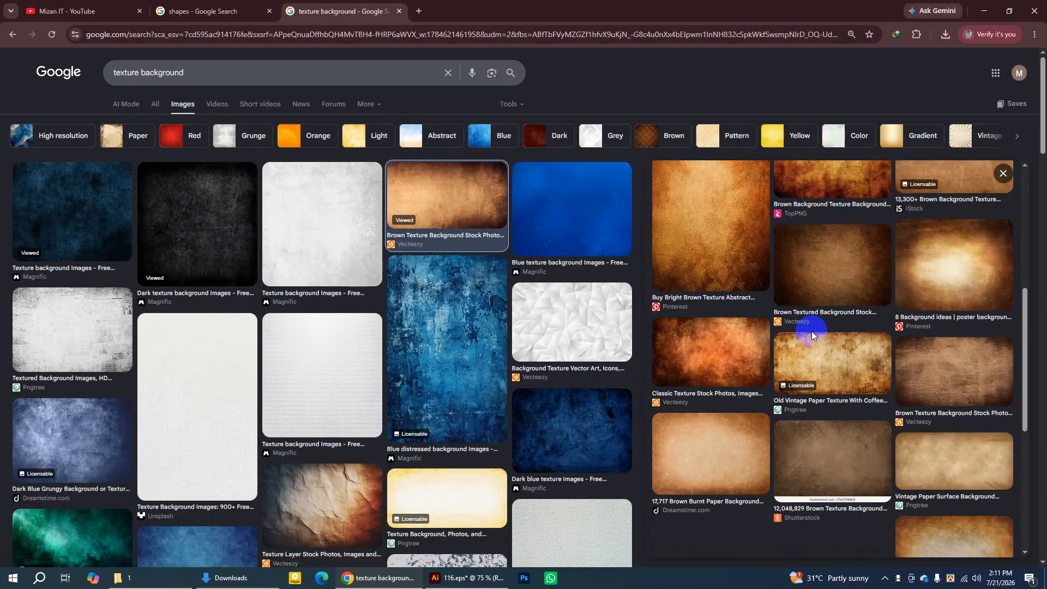
click(812, 334)
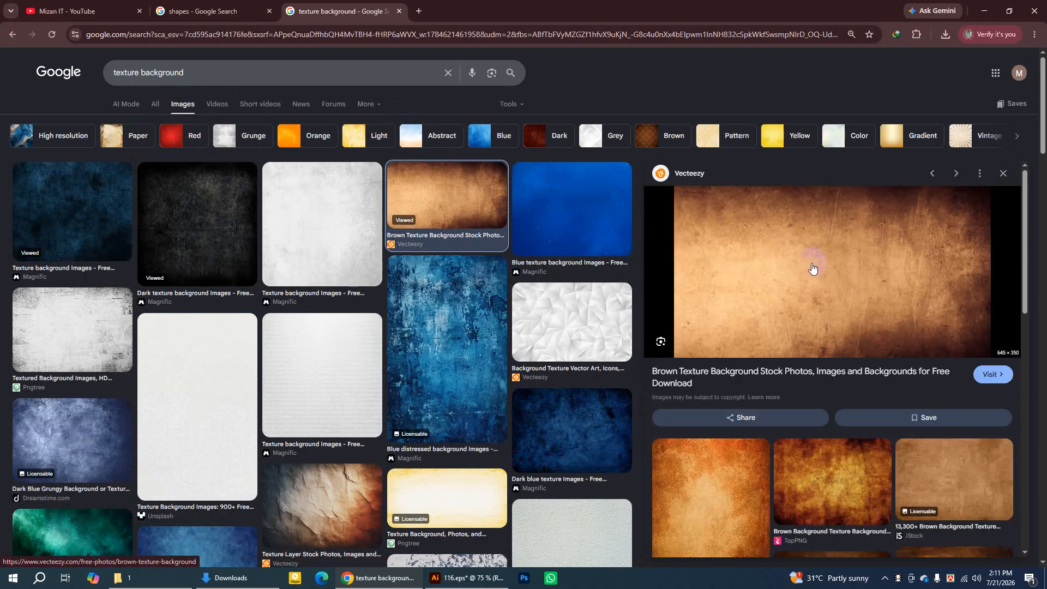
right_click(811, 267)
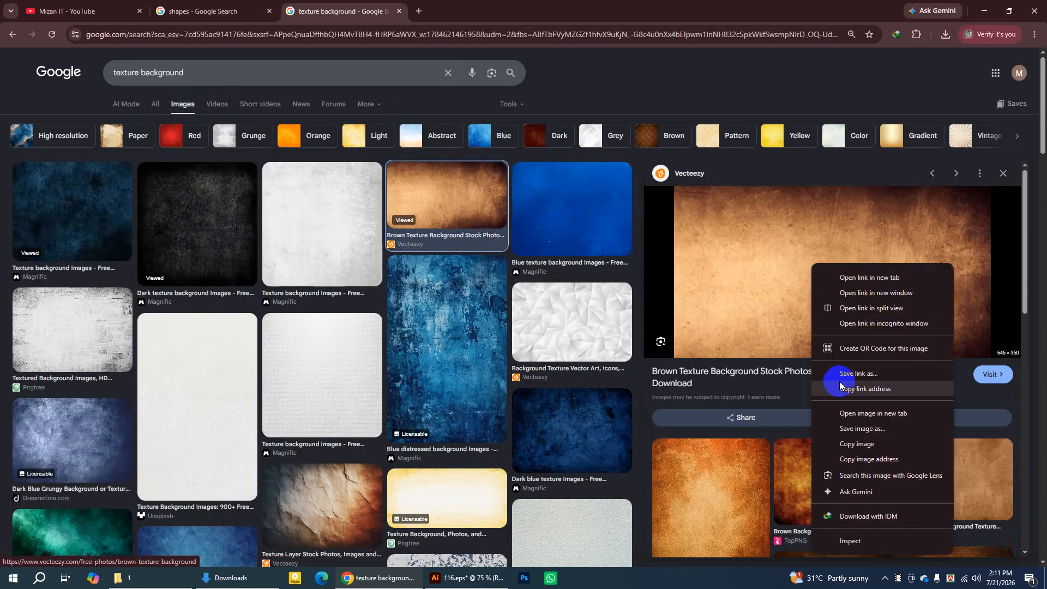
click(848, 429)
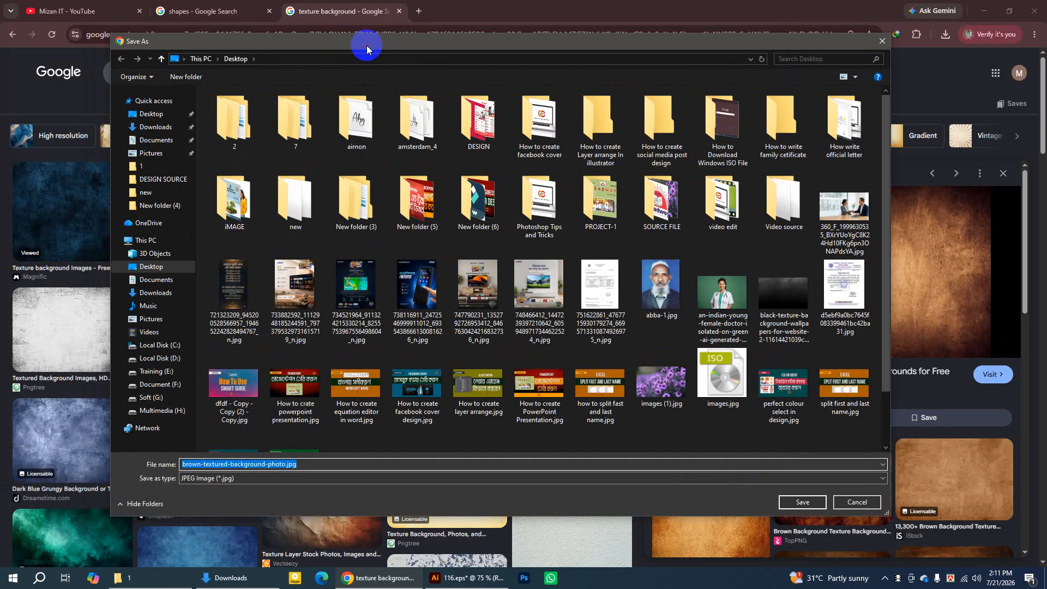
click(156, 116)
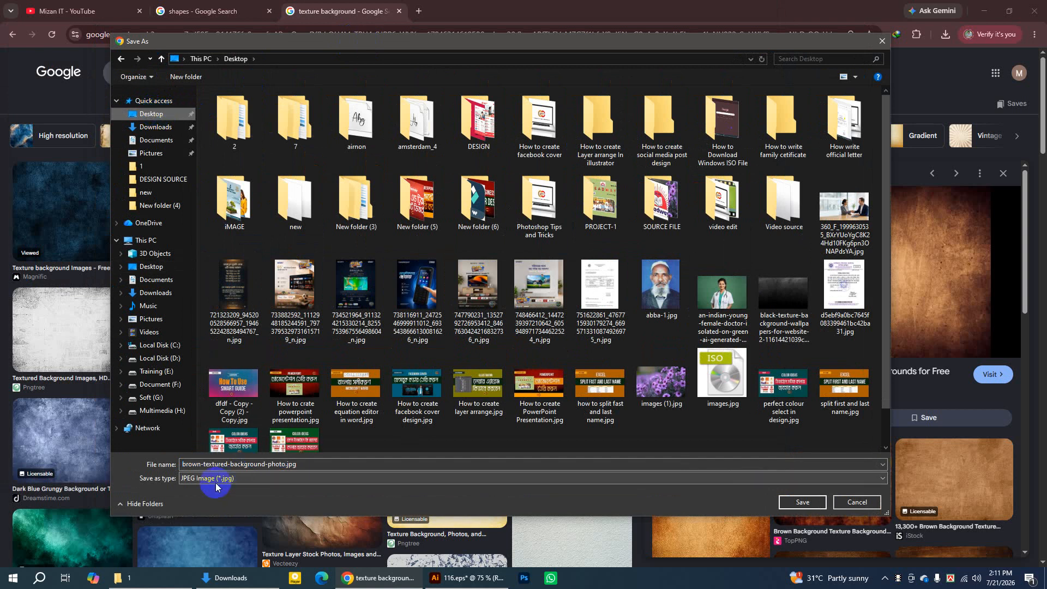
click(797, 502)
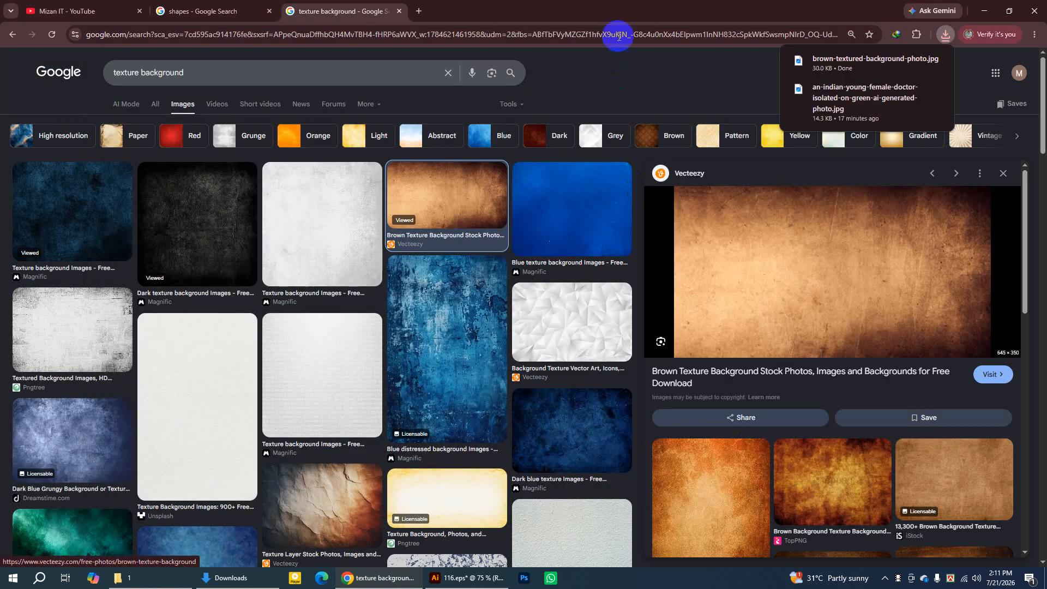
right_click(805, 235)
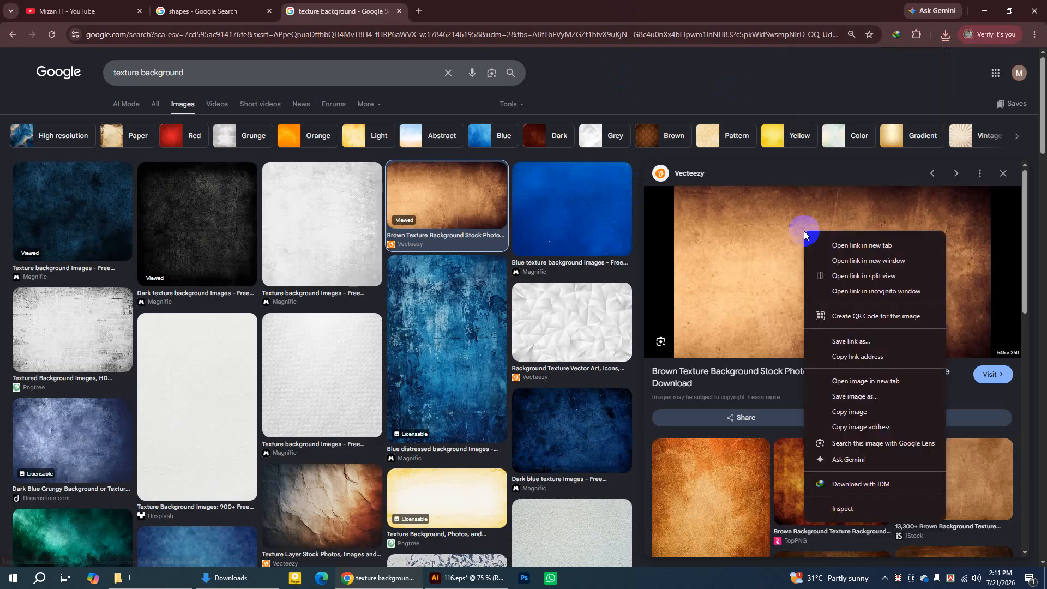
click(856, 402)
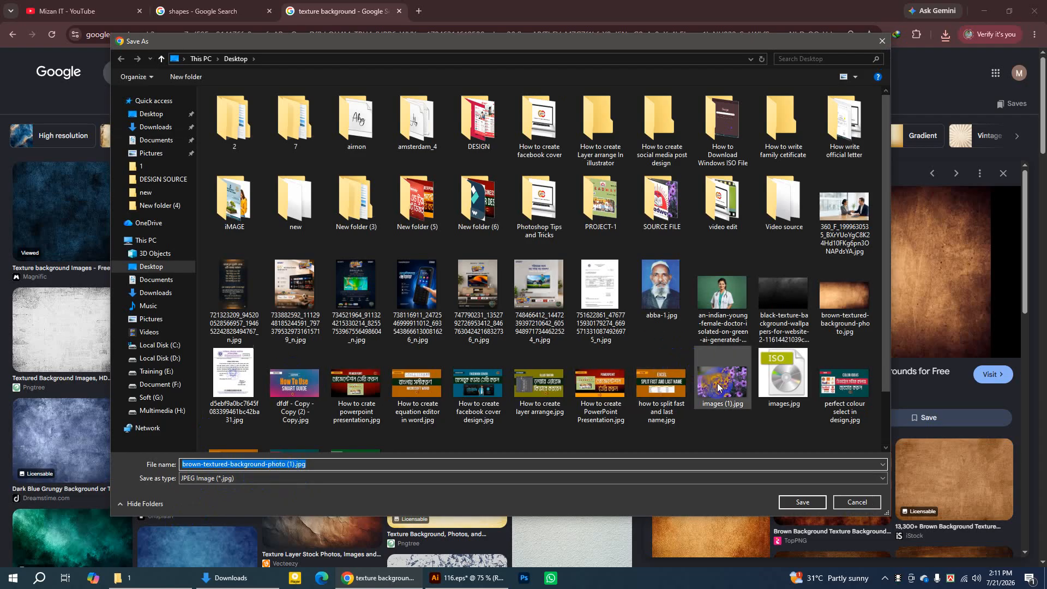
click(852, 501)
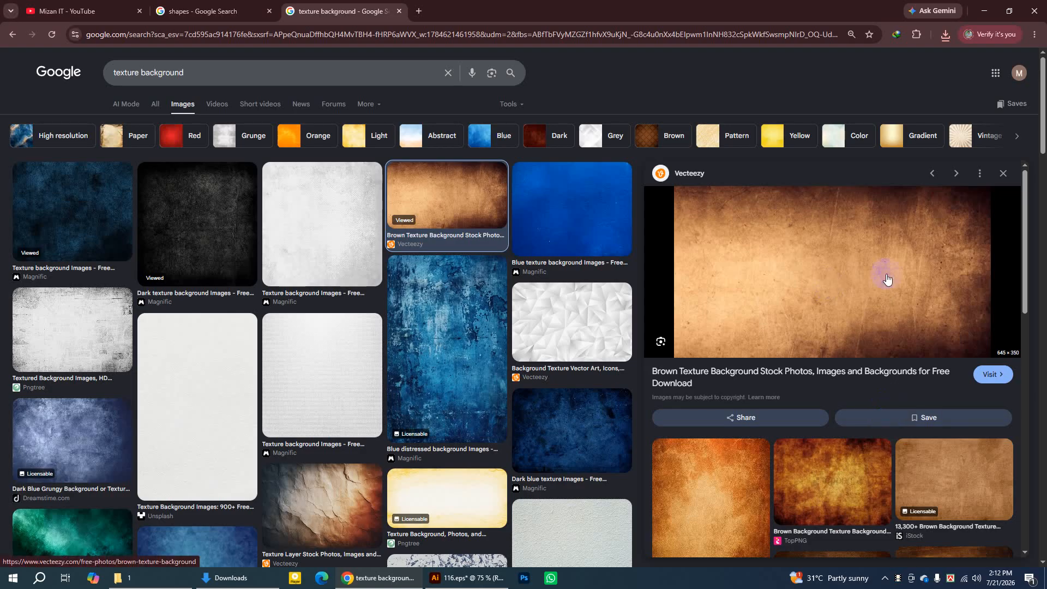
Capture a 577x306 screenshot of the brown texture preview and save it to the Desktop as Screenshot_16.png
key(Print)
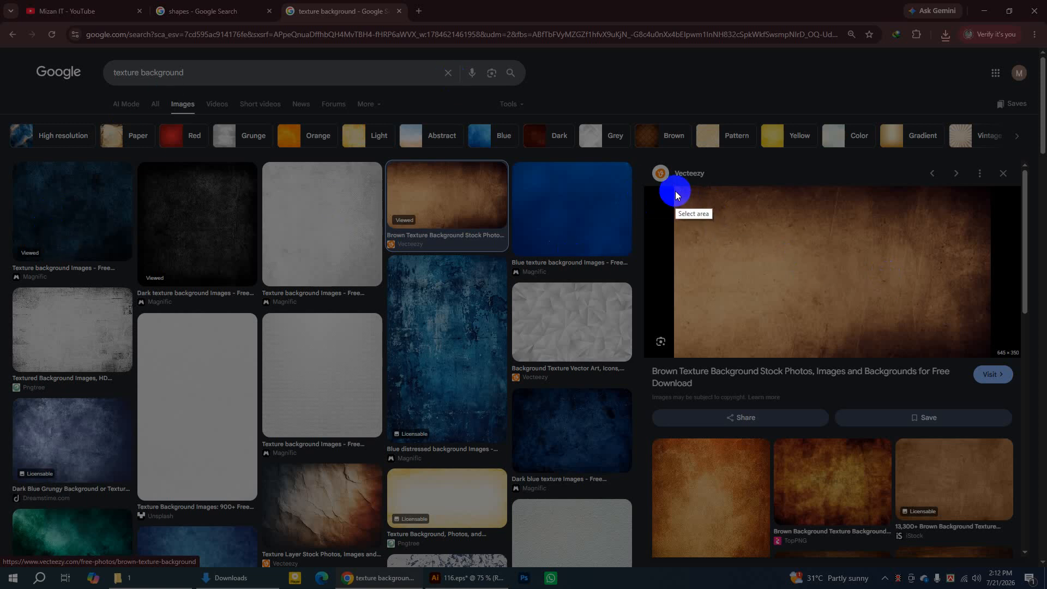
drag(676, 189, 991, 355)
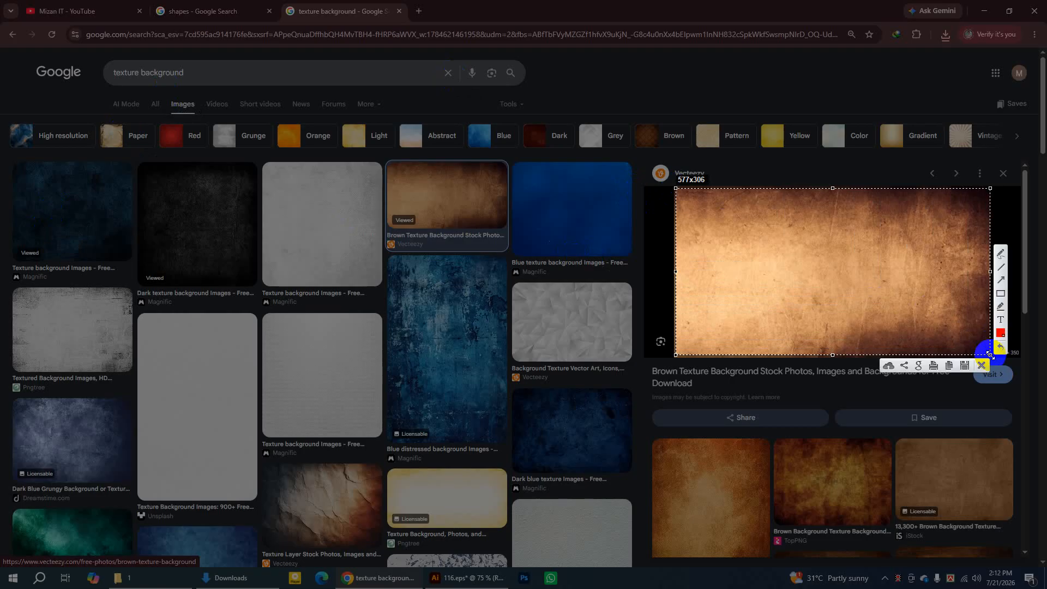
click(965, 365)
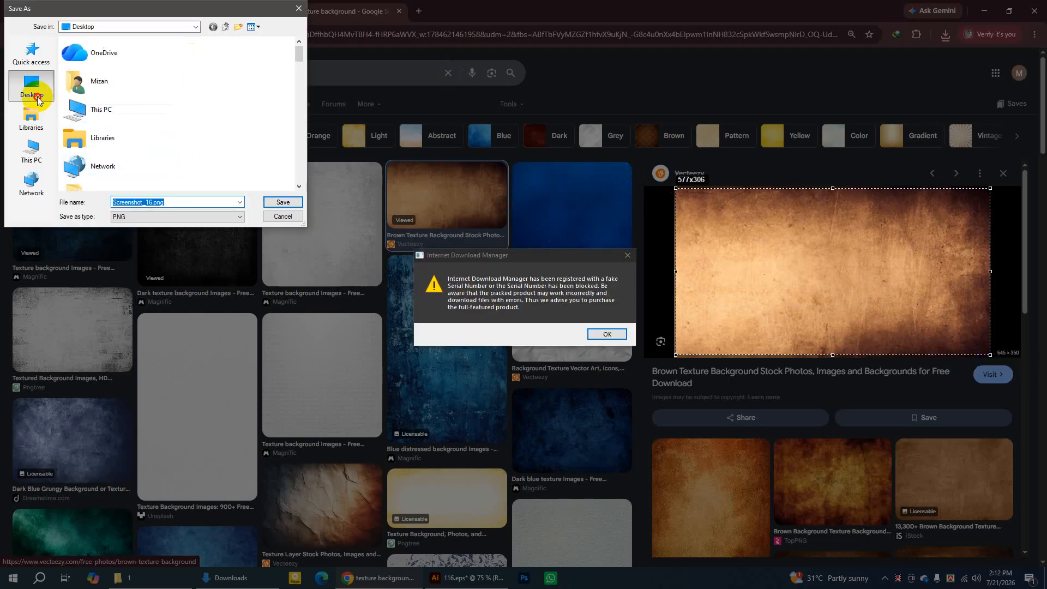
click(281, 202)
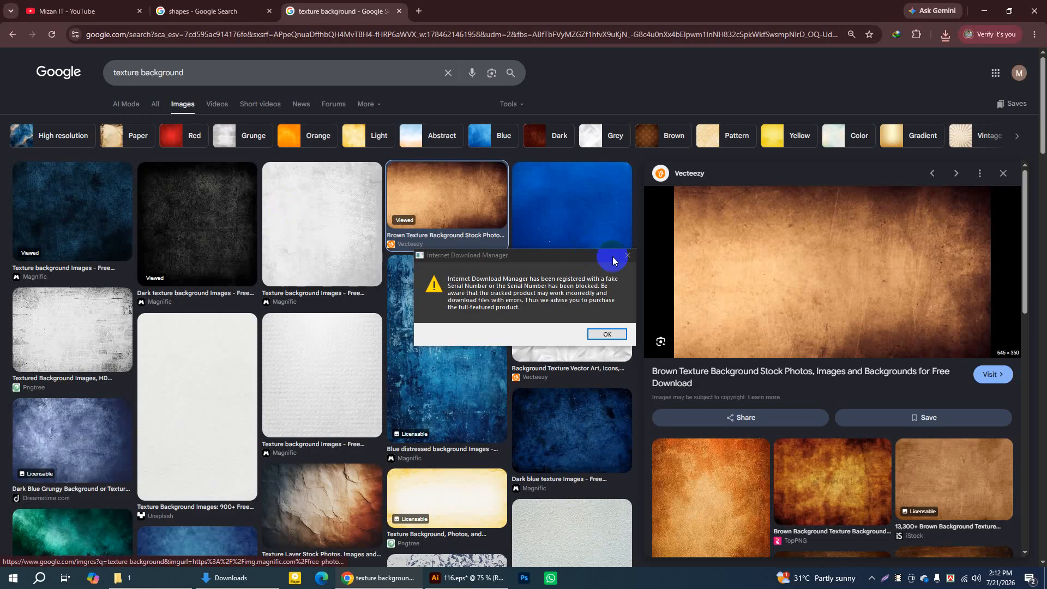
Dismiss the Internet Download Manager warning, its purchase window and the Lightshot notification
click(628, 255)
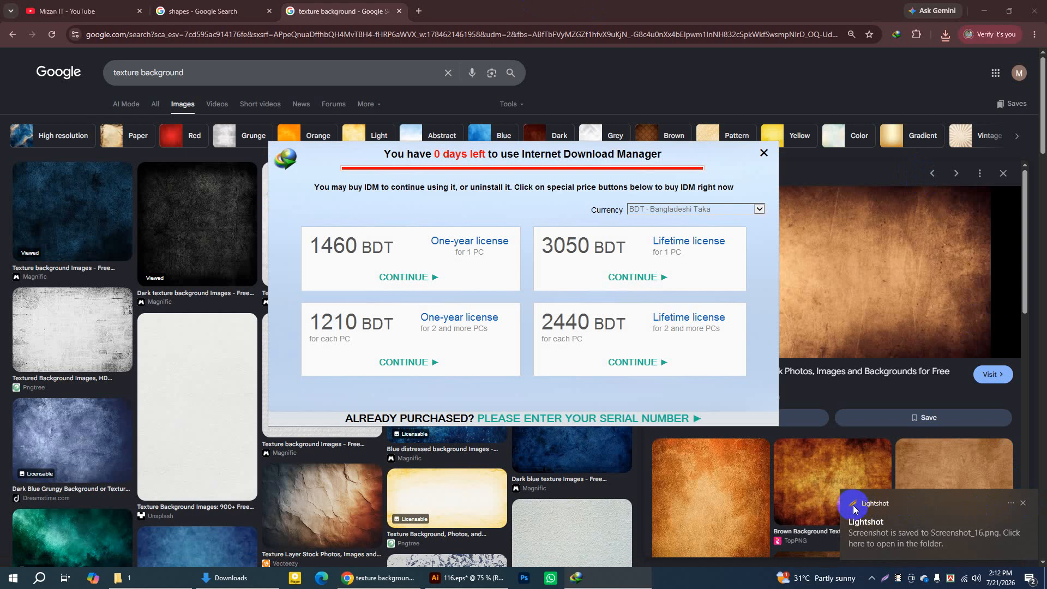
click(764, 153)
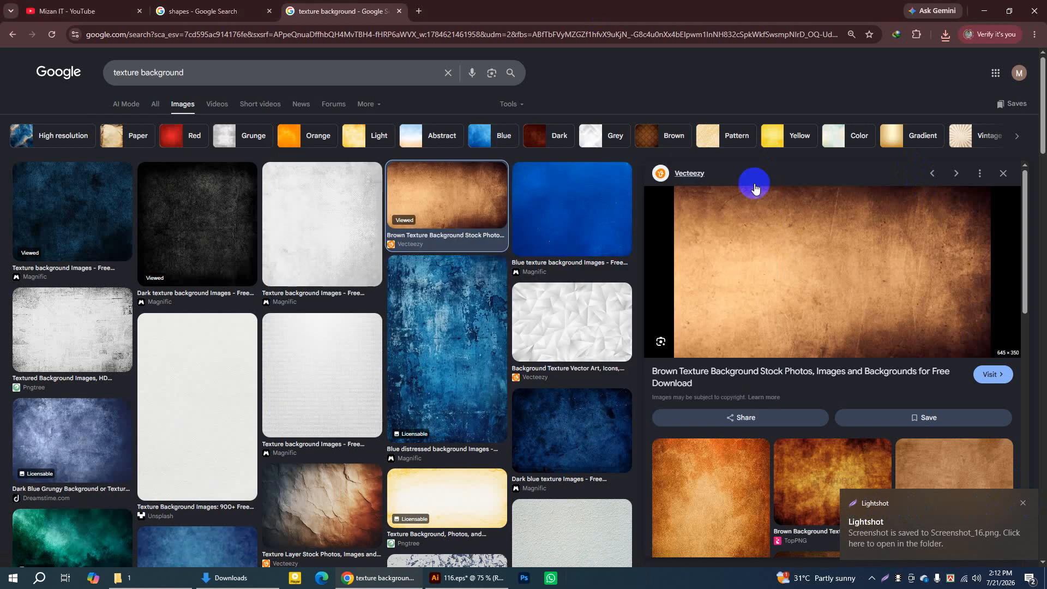
click(1022, 502)
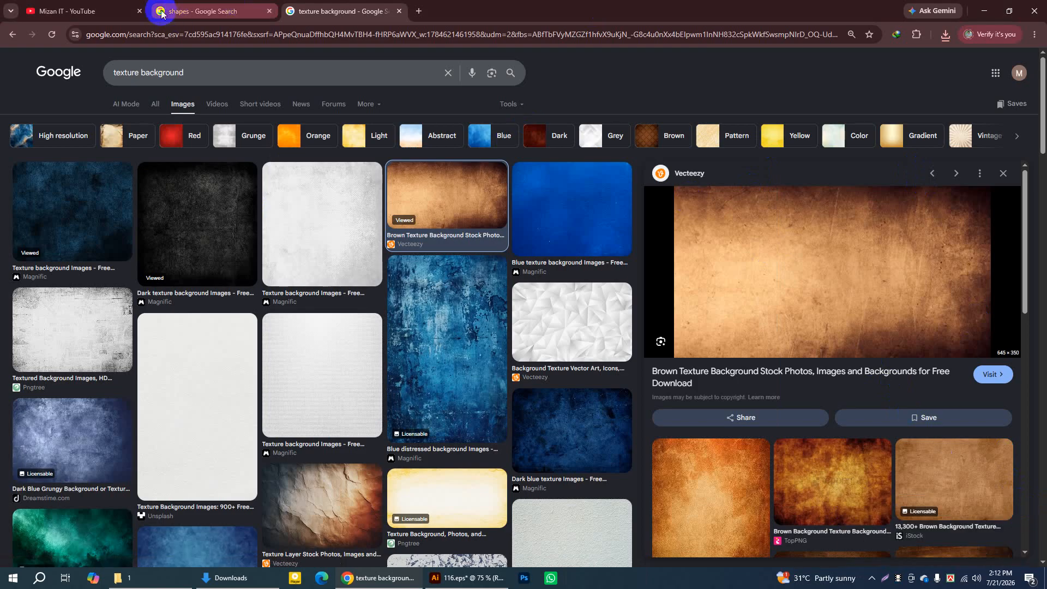
Switch back to Illustrator and deselect the background in 116.eps
click(473, 577)
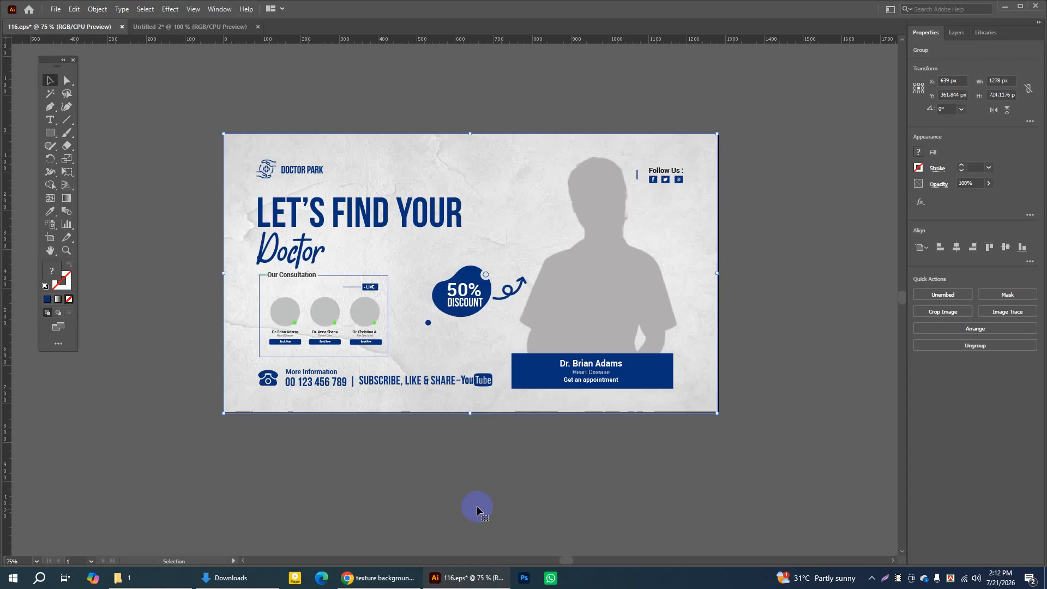
click(349, 96)
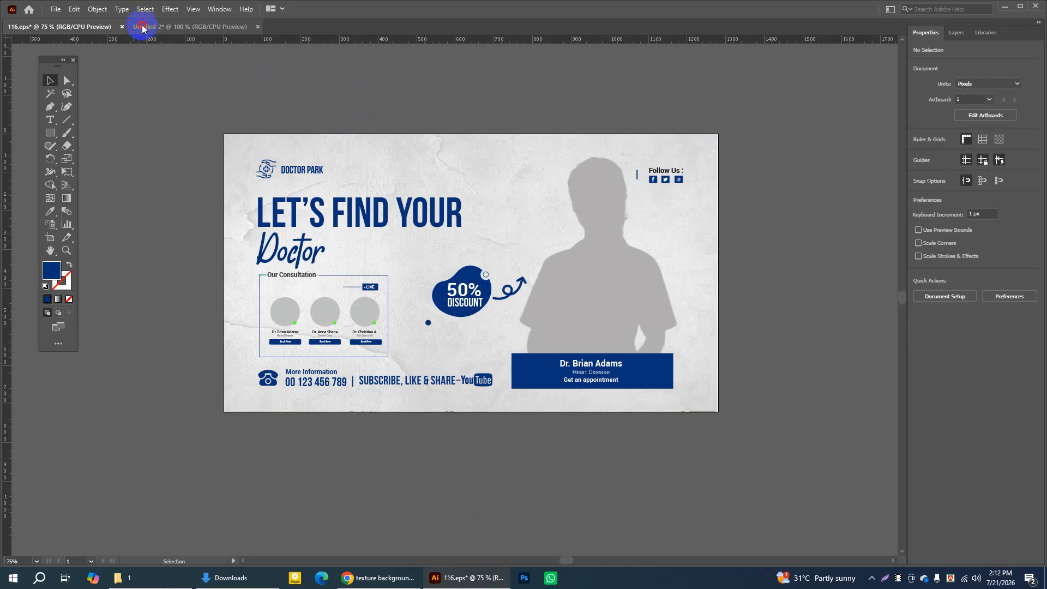
Place brown-textured-background-photo.jpg from the Desktop as an embedded image in the untitled document
click(142, 27)
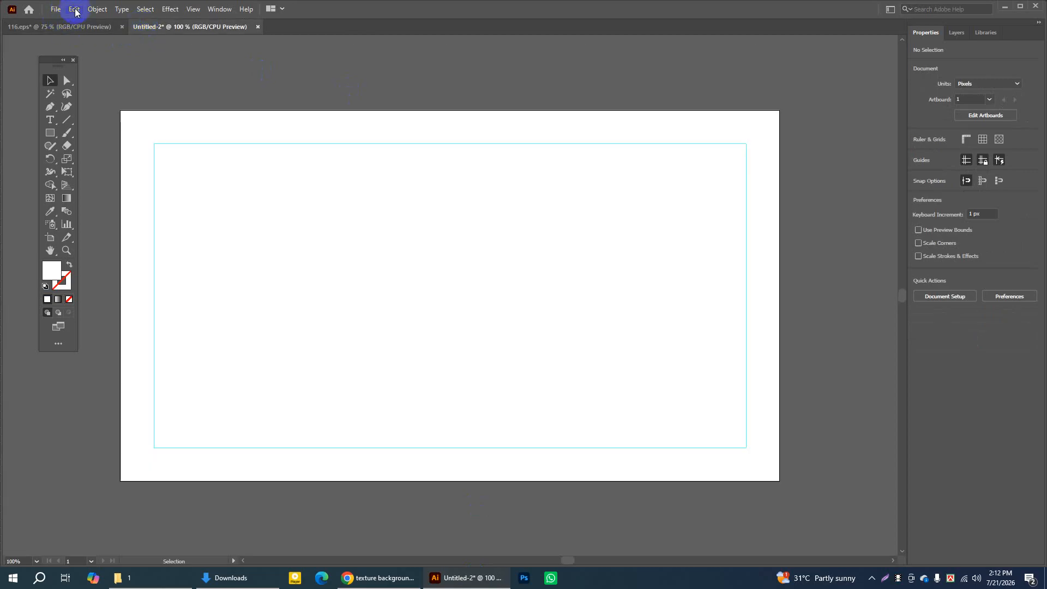
click(56, 9)
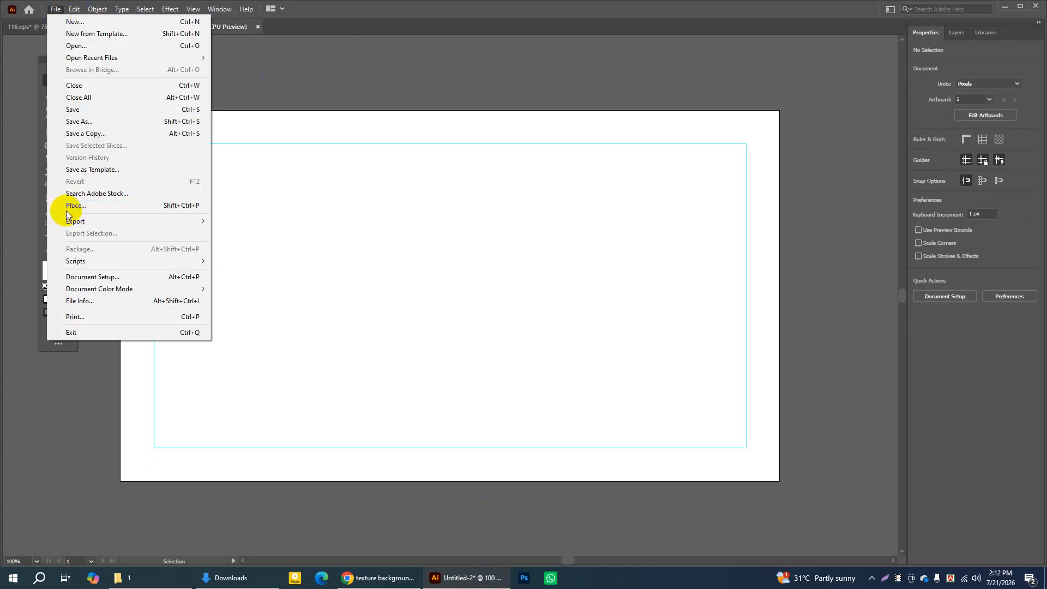
click(89, 208)
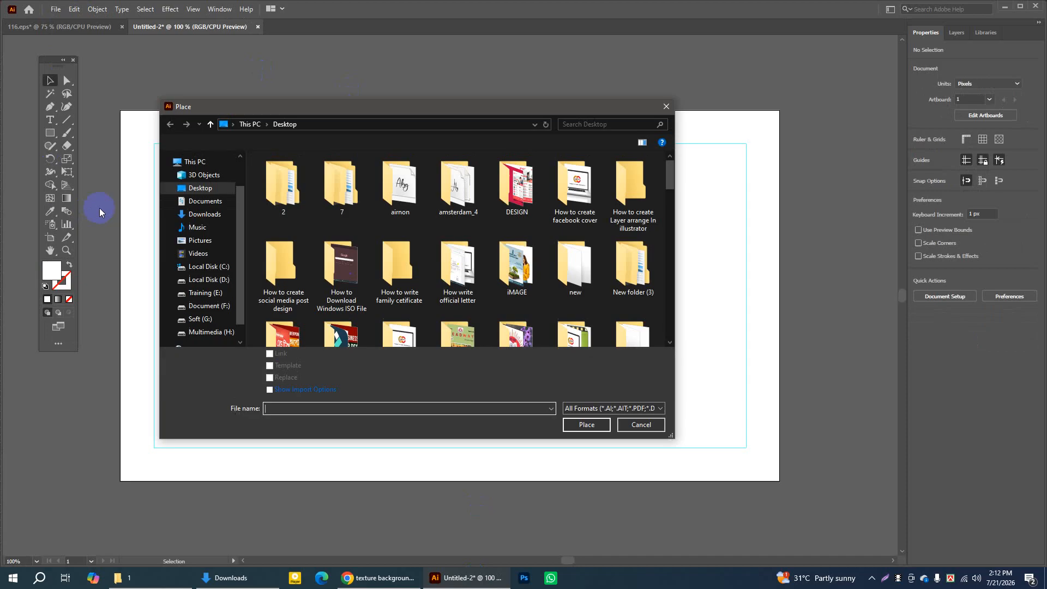
click(199, 179)
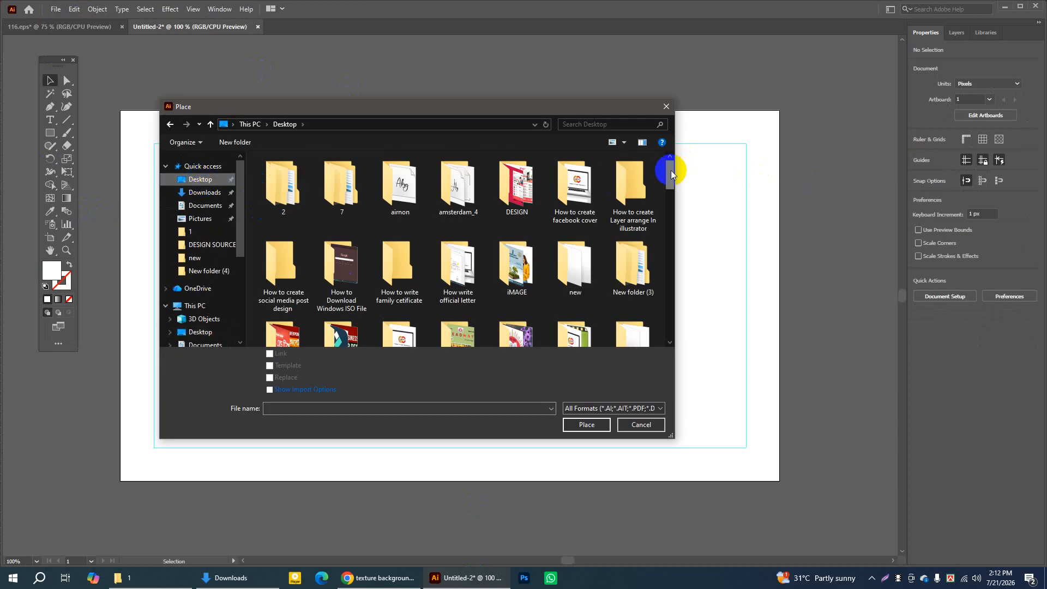
drag(671, 170, 673, 221)
click(633, 242)
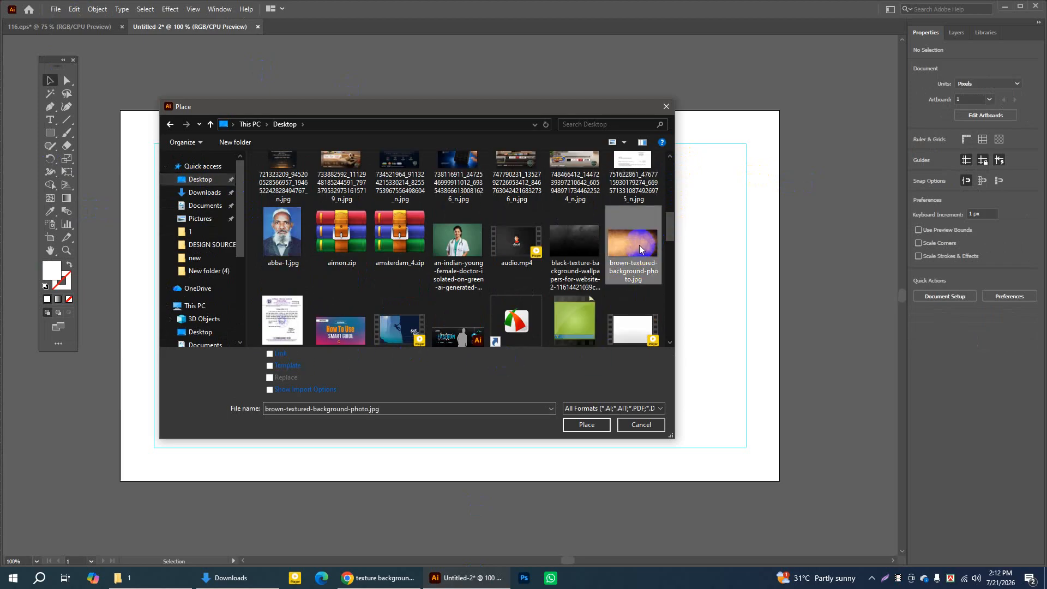
click(275, 355)
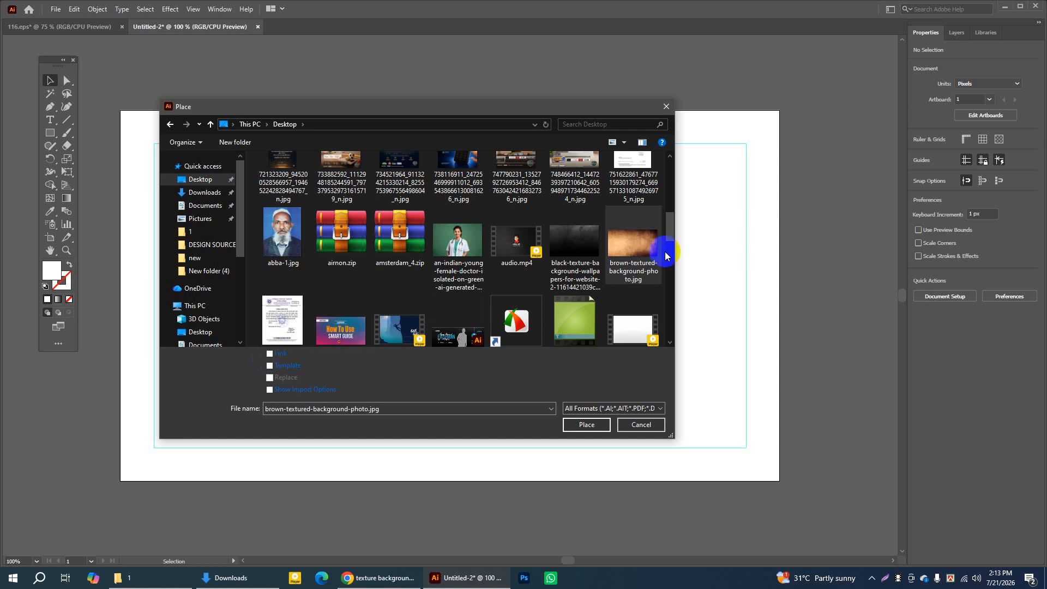
click(633, 241)
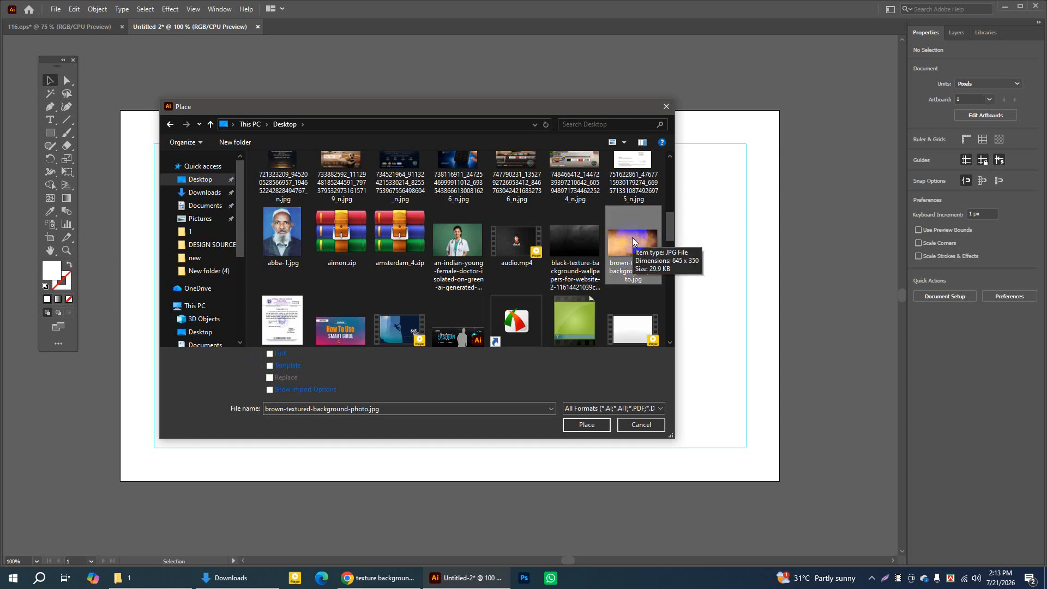
click(592, 423)
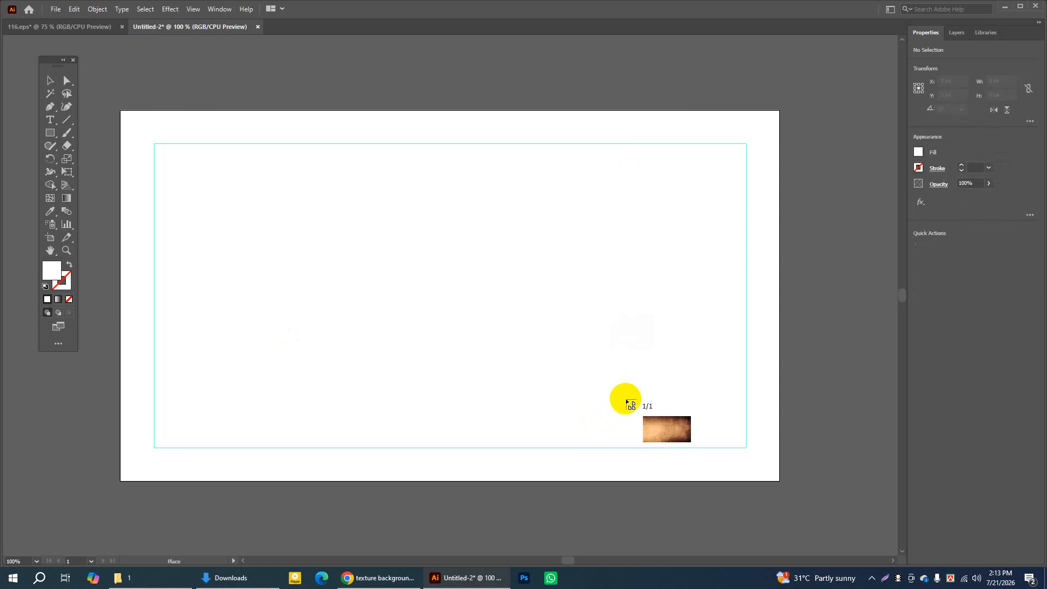
click(352, 181)
Scale the placed texture image to 1280 x 720 px so it covers the artboard and align it to the bottom edge
drag(408, 204, 779, 481)
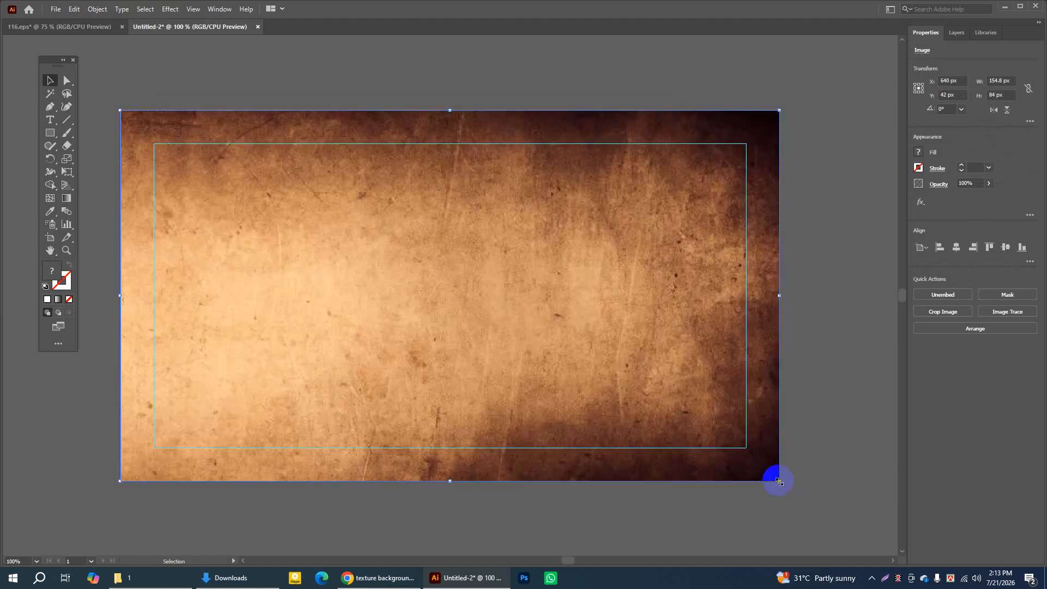
click(526, 73)
click(625, 203)
click(1021, 250)
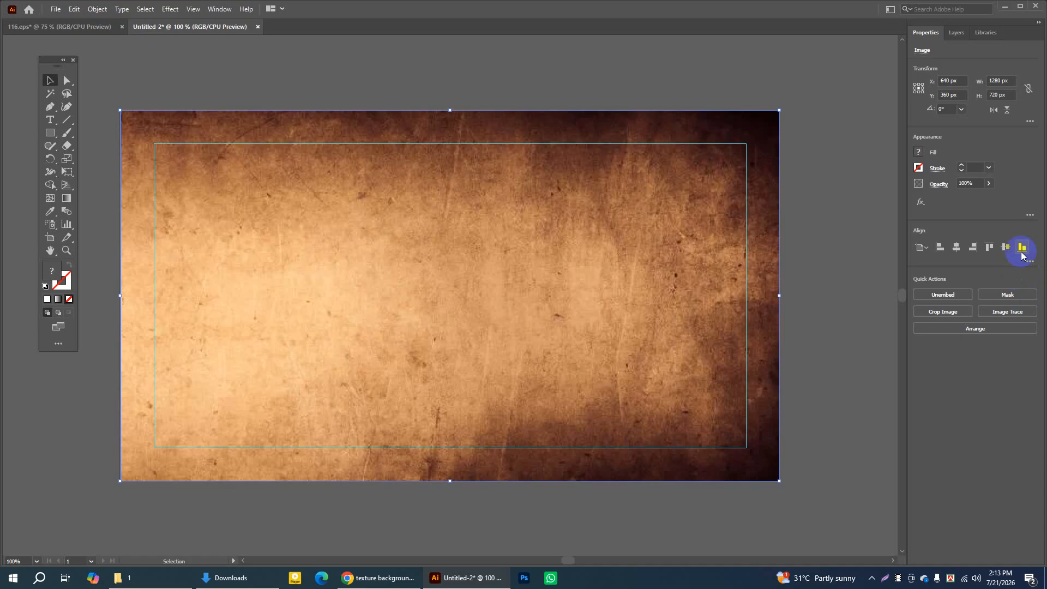
Reduce the texture image's opacity to 40% and deselect it
click(989, 183)
drag(988, 195, 964, 196)
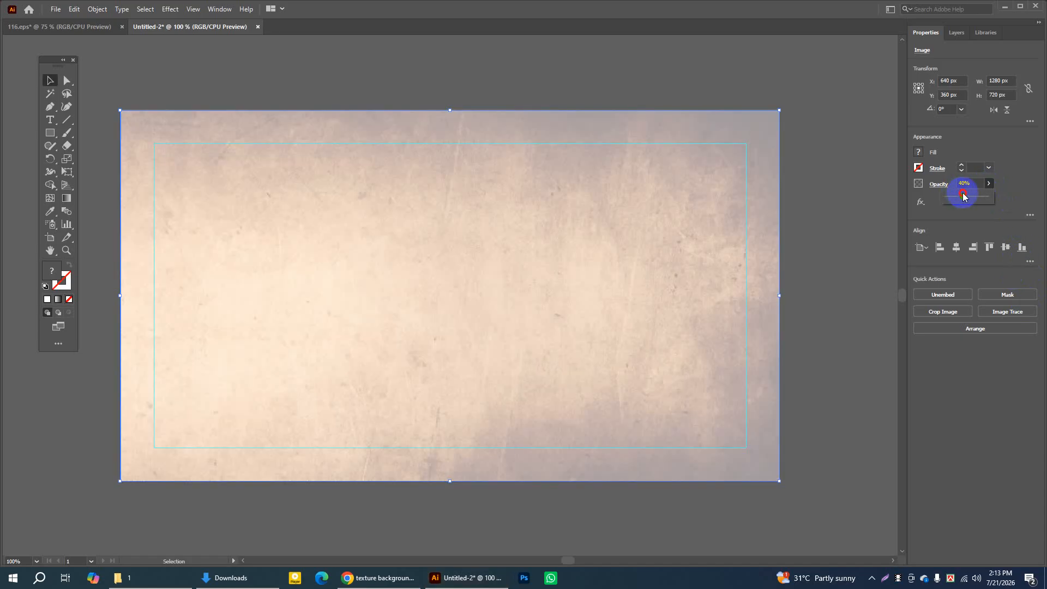
click(866, 187)
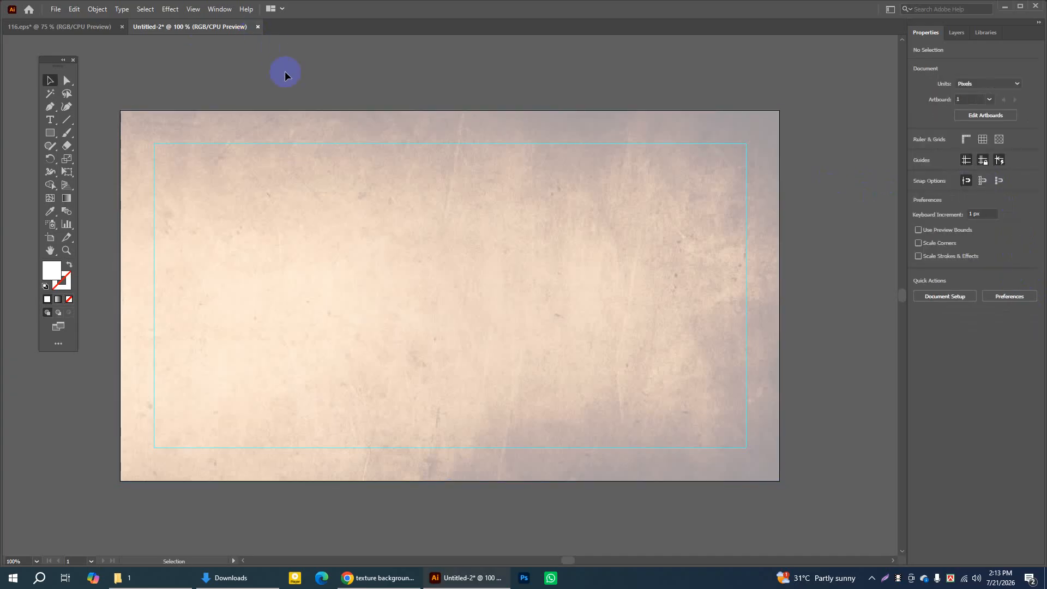
Move the textured background in the 116.eps reference aside and return it to its place
click(90, 27)
click(479, 154)
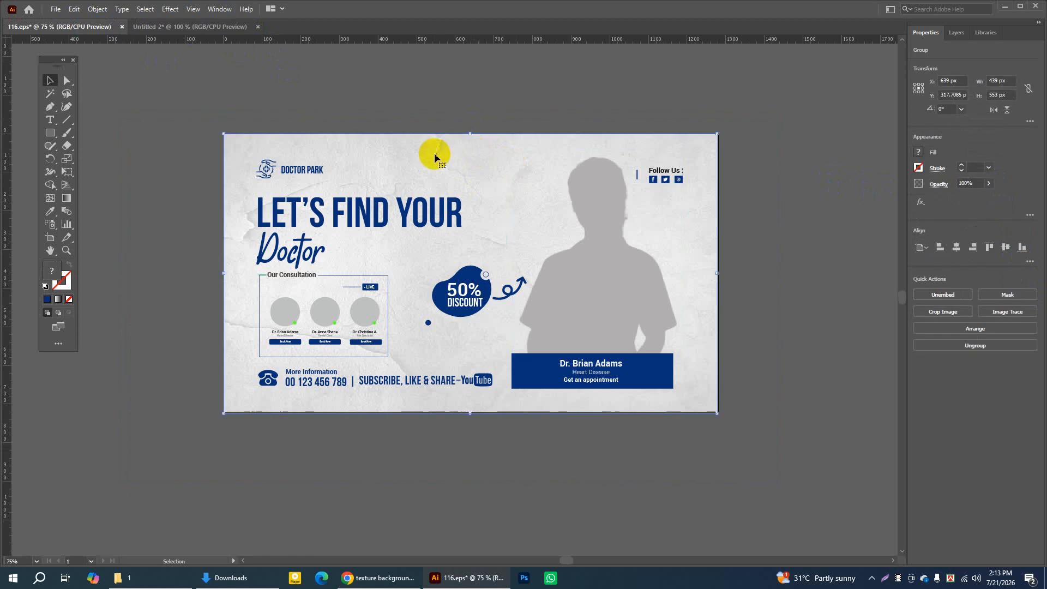
drag(434, 153, 451, 182)
drag(478, 221, 465, 157)
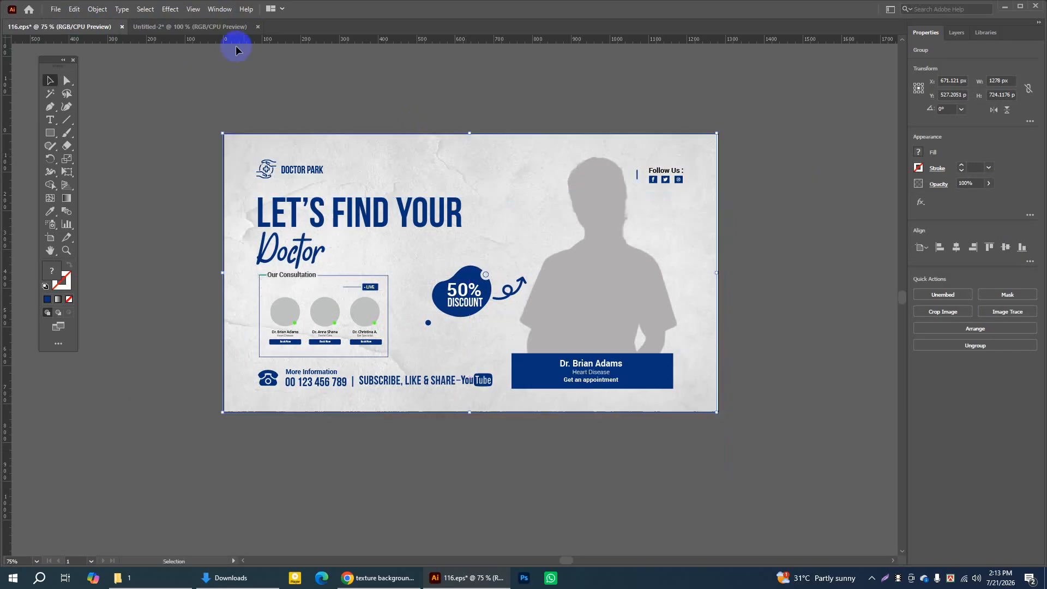
Set the blending mode of the texture image in the untitled document to Luminosity
click(146, 29)
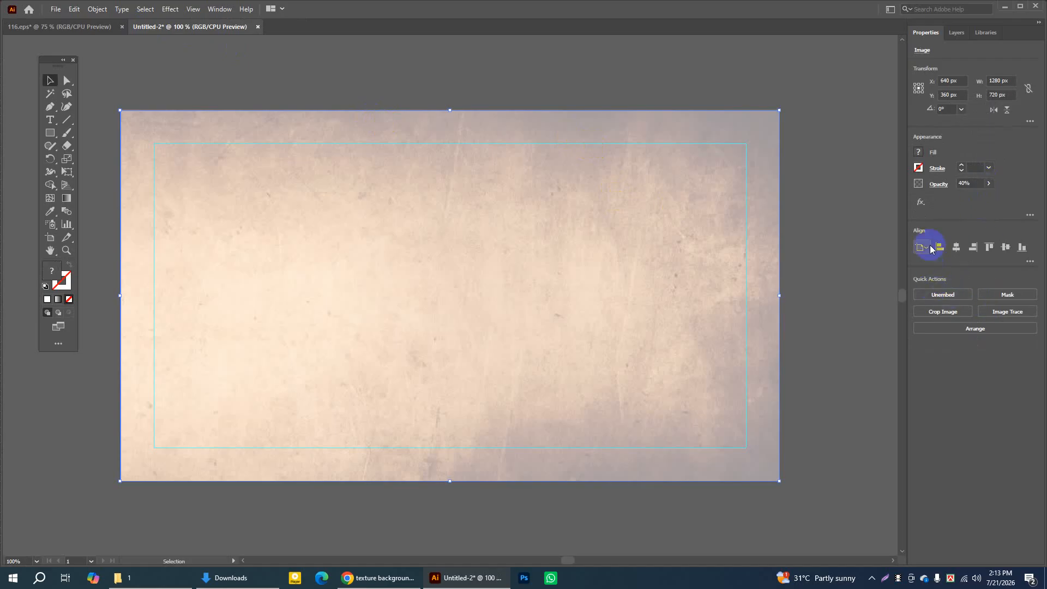
click(939, 185)
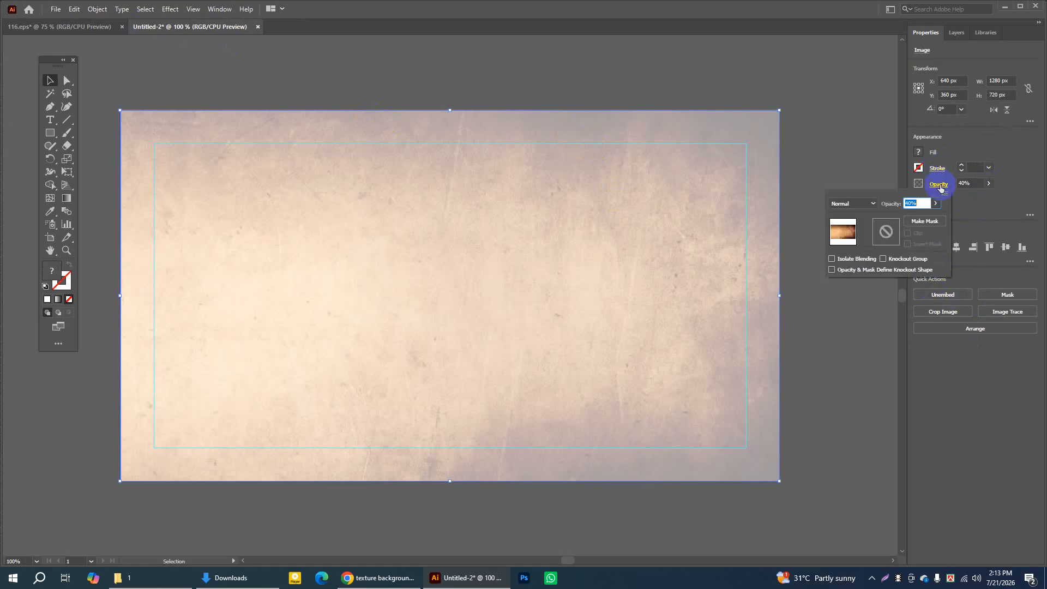
click(851, 204)
click(851, 242)
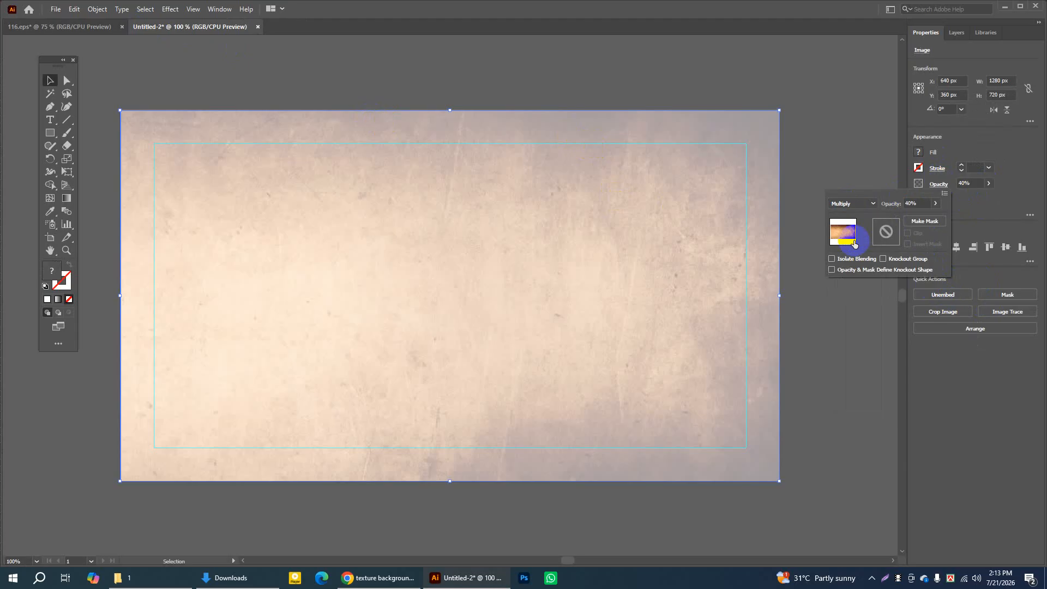
click(859, 205)
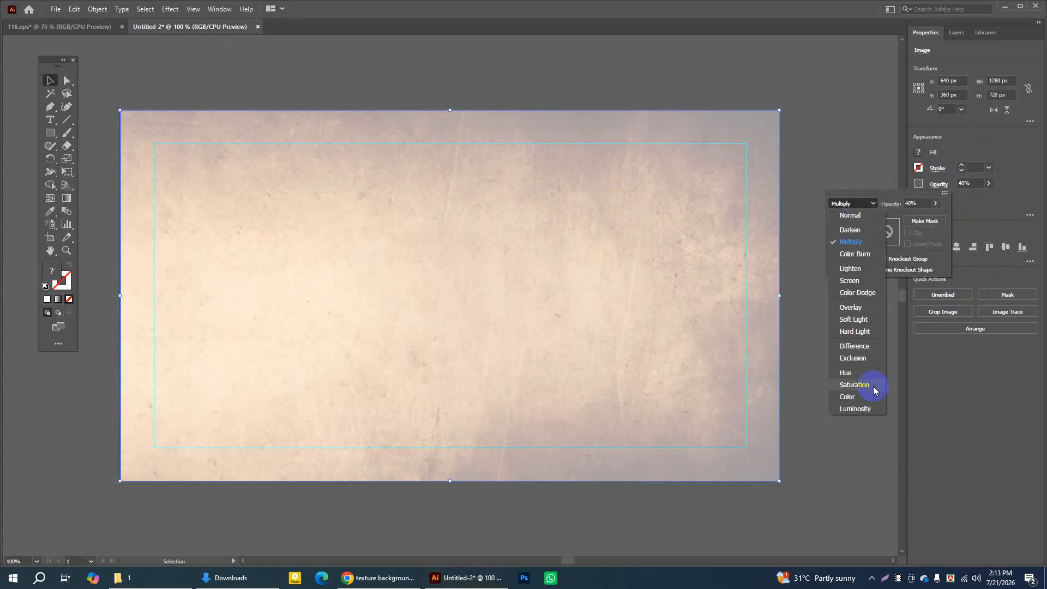
click(849, 410)
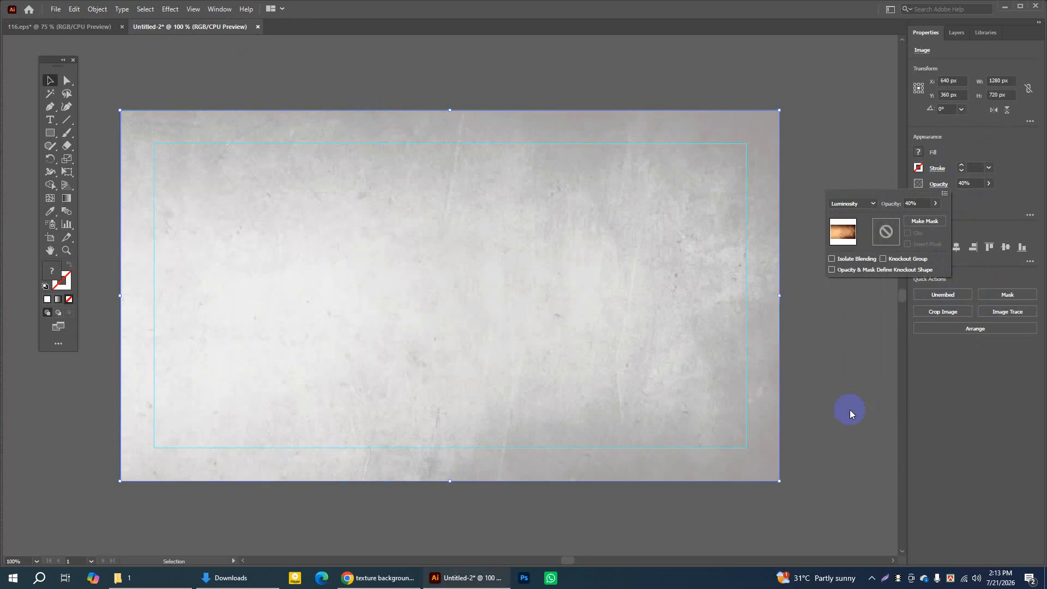
click(533, 60)
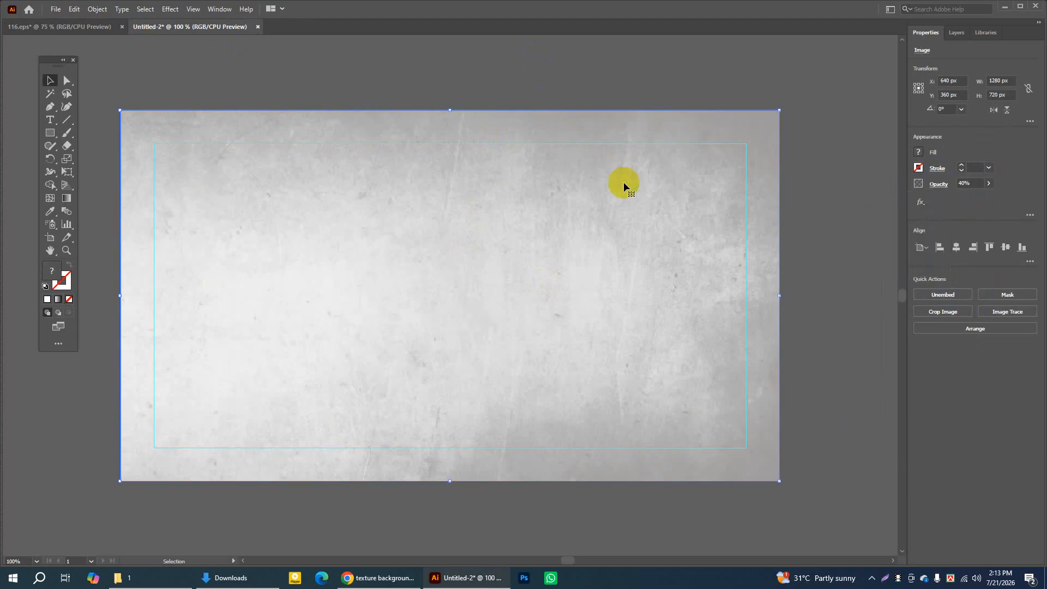
Lower the texture image's opacity slightly for a lighter grey background and deselect it
click(988, 183)
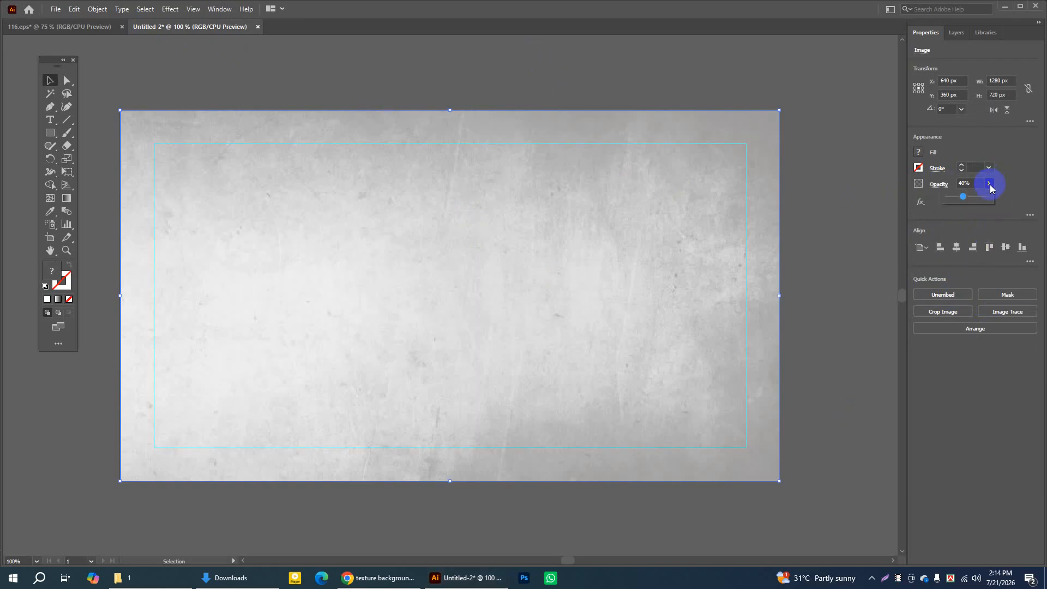
drag(955, 199, 959, 201)
click(619, 79)
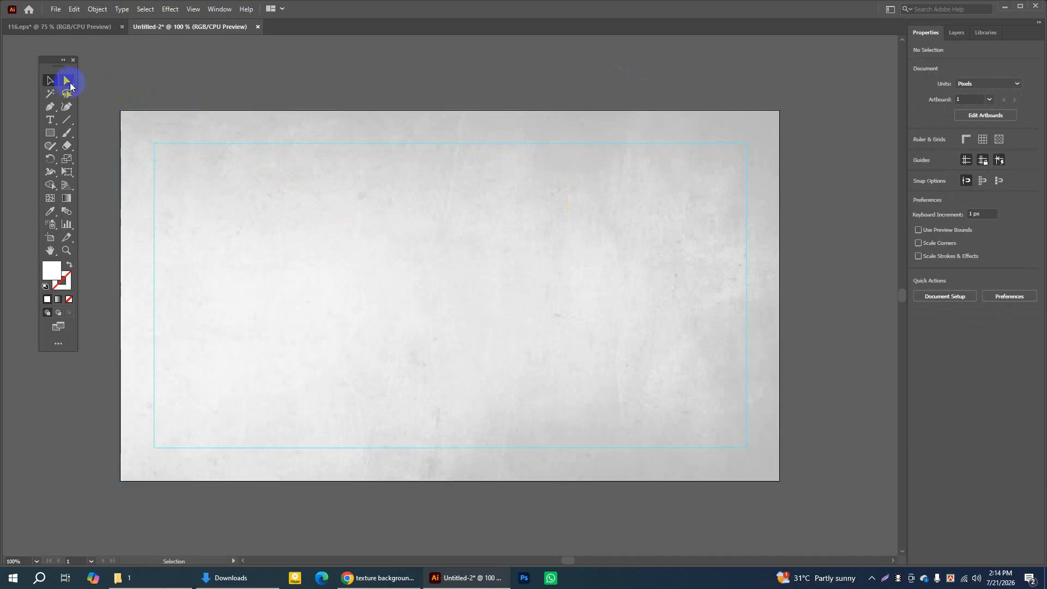
Lock the texture image together with the base shape that covers the artboard
drag(129, 85, 778, 437)
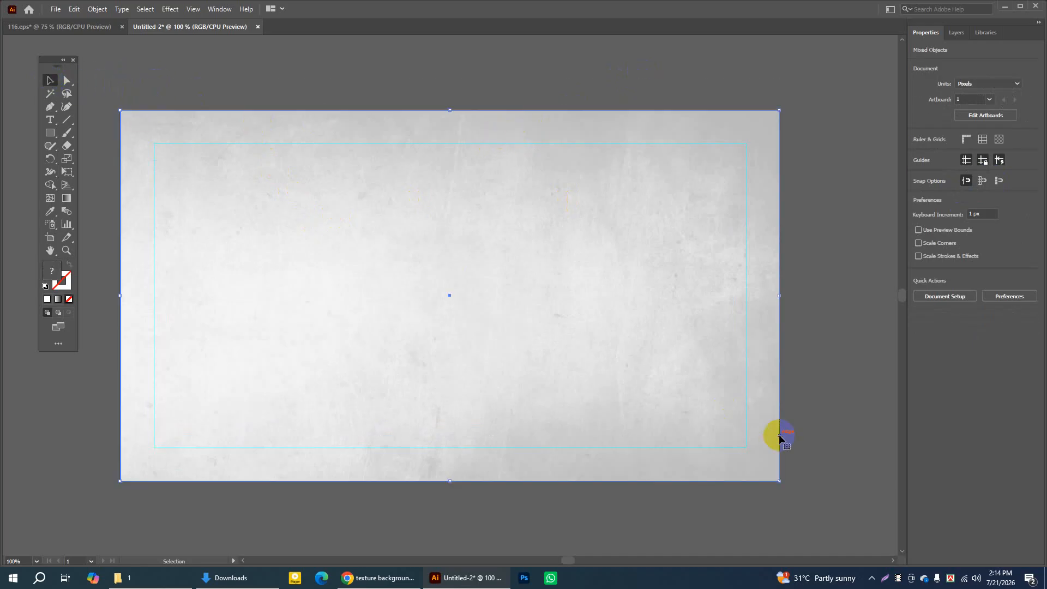
click(88, 11)
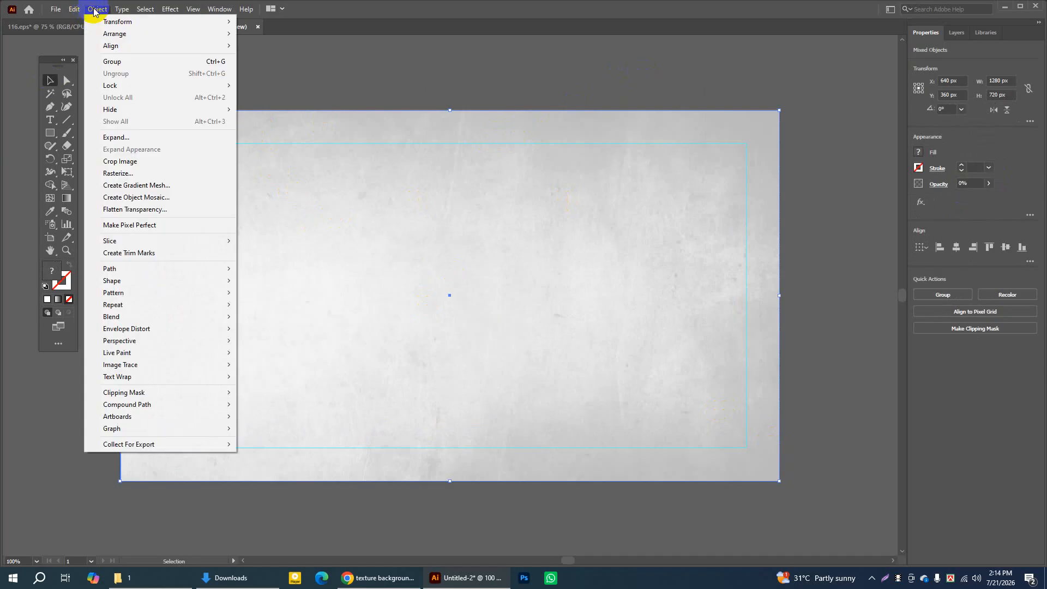
mouse_move(115, 84)
click(254, 86)
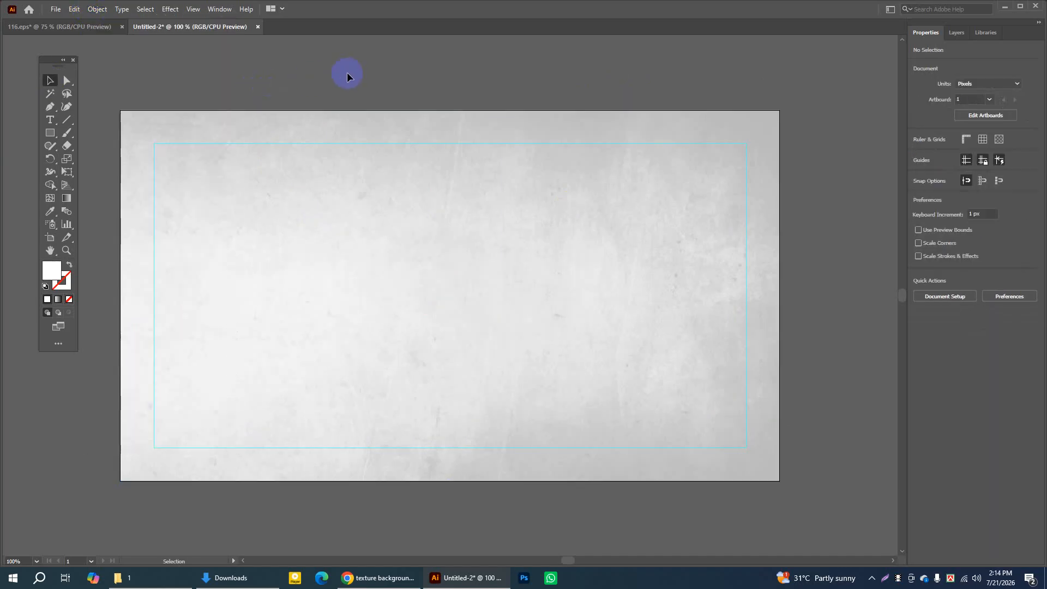
Deselect the background in 116.eps and examine the hand logo beside the DOCTOR PARK text
click(83, 28)
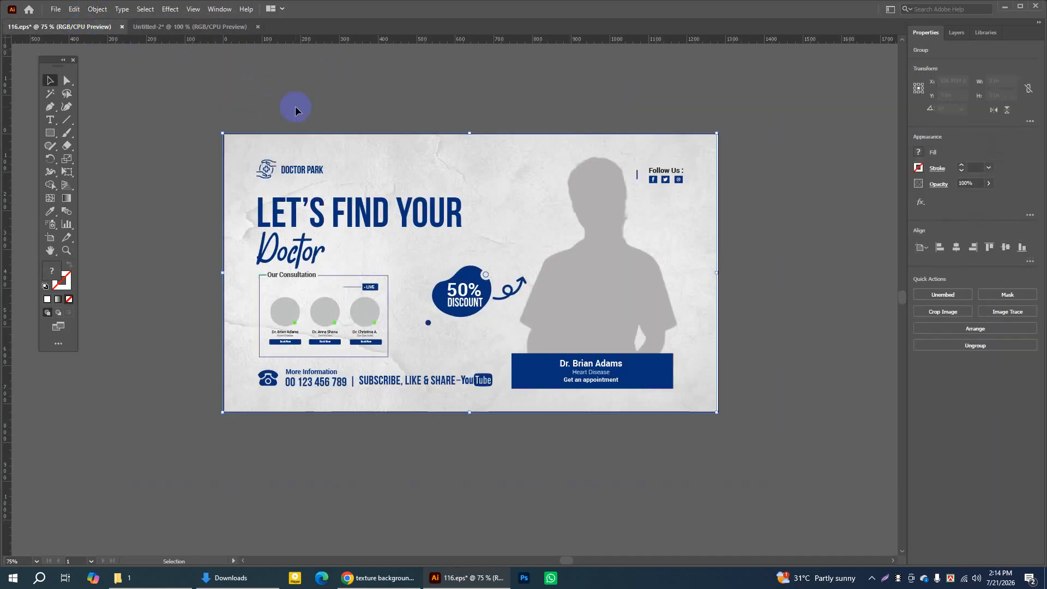
click(364, 108)
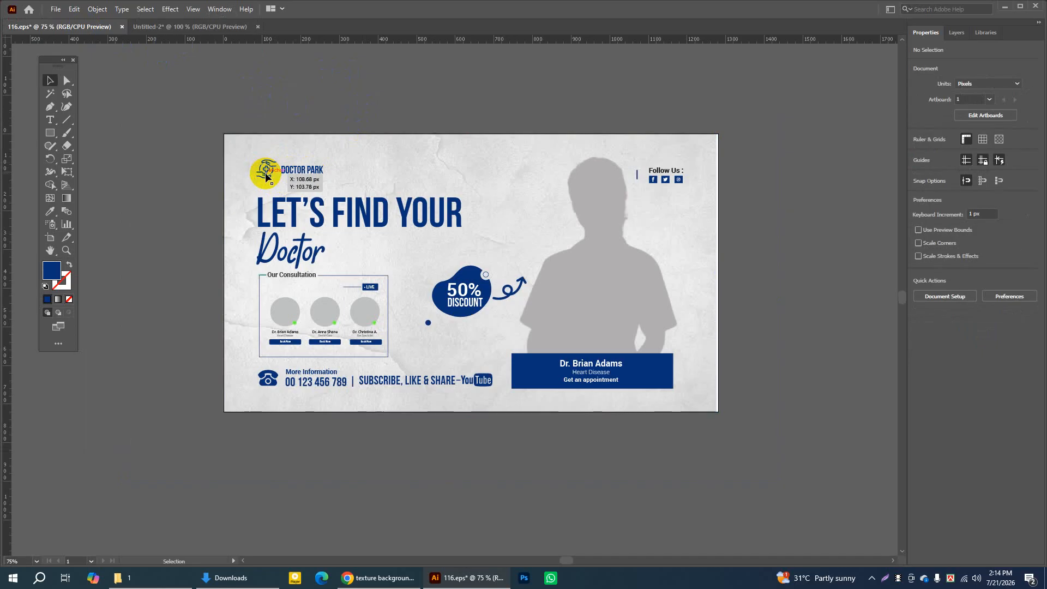
drag(271, 178, 271, 176)
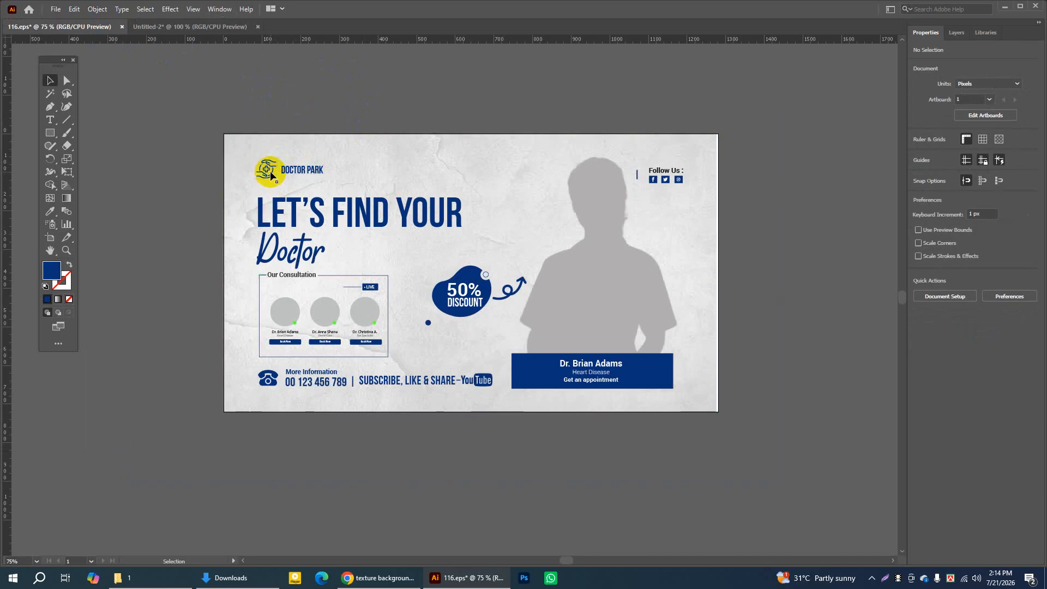
Switch to Chrome and open the Flaticon website in a new tab through a Google search for flat icon
click(250, 580)
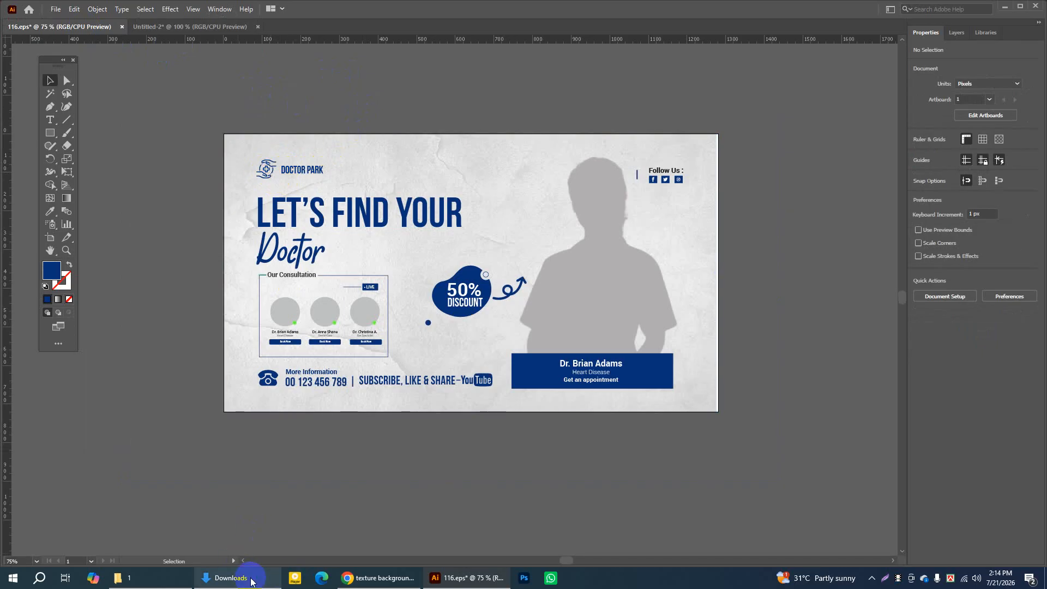
click(379, 578)
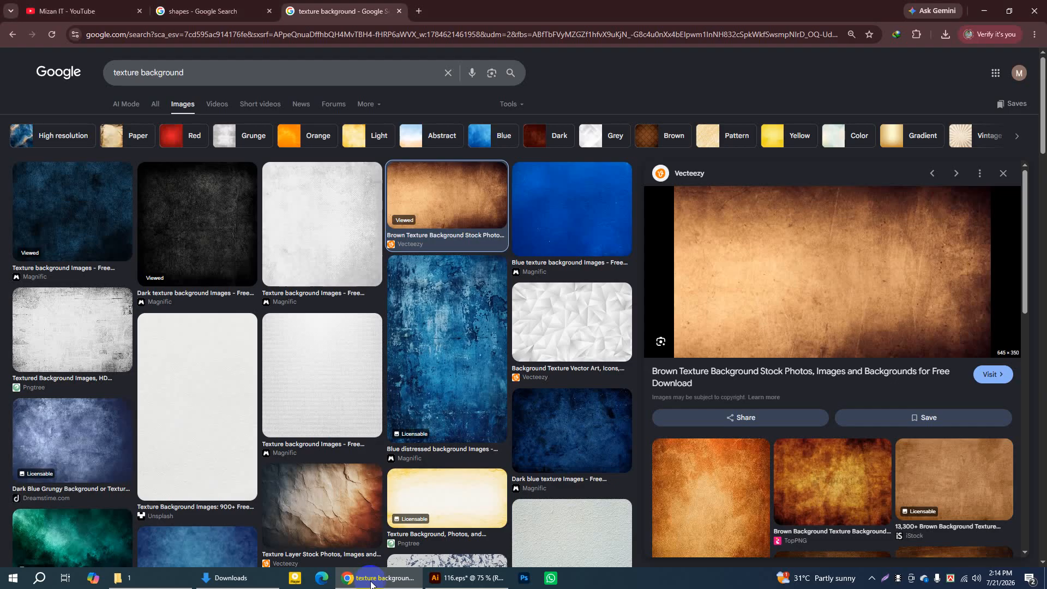
click(419, 11)
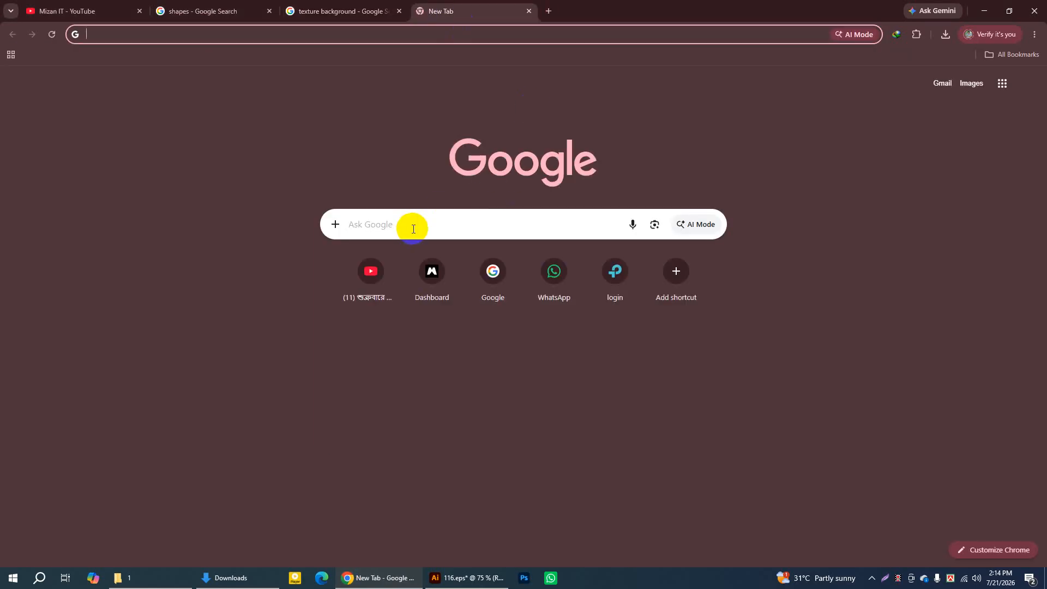
click(413, 228)
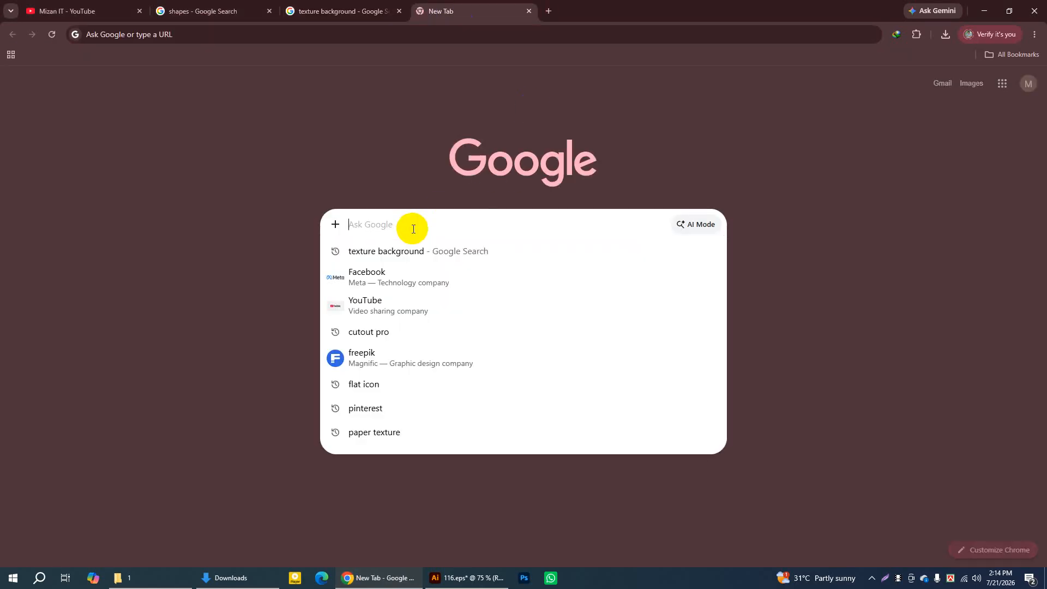
text(fla)
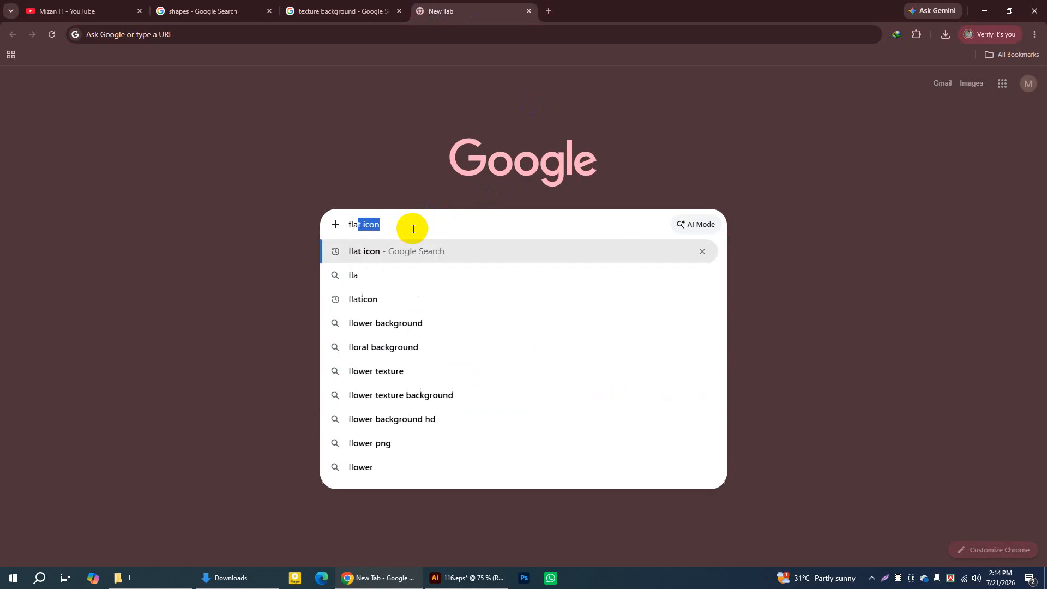
key(Return)
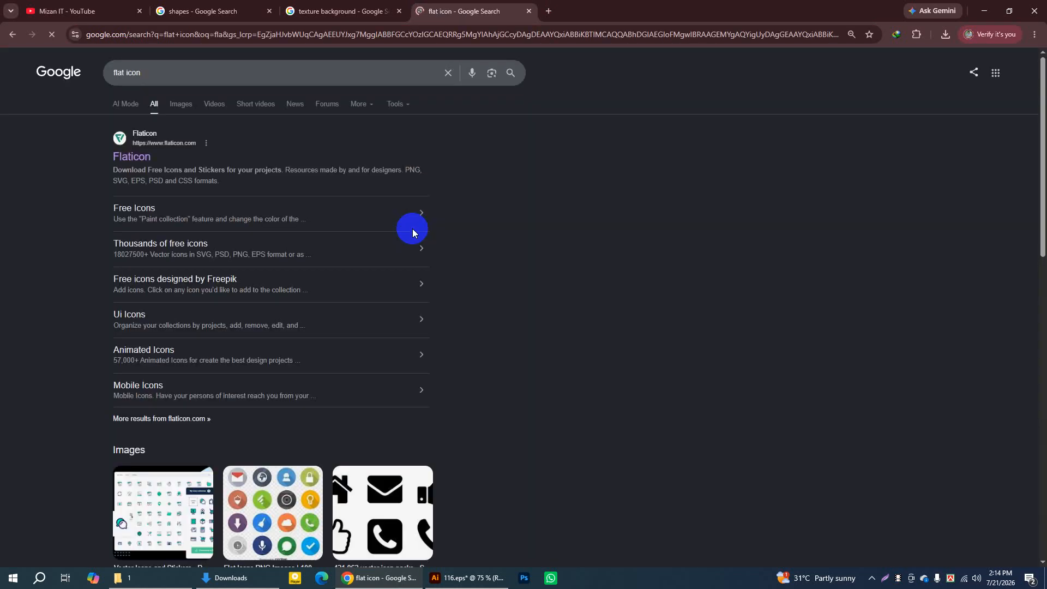
click(139, 135)
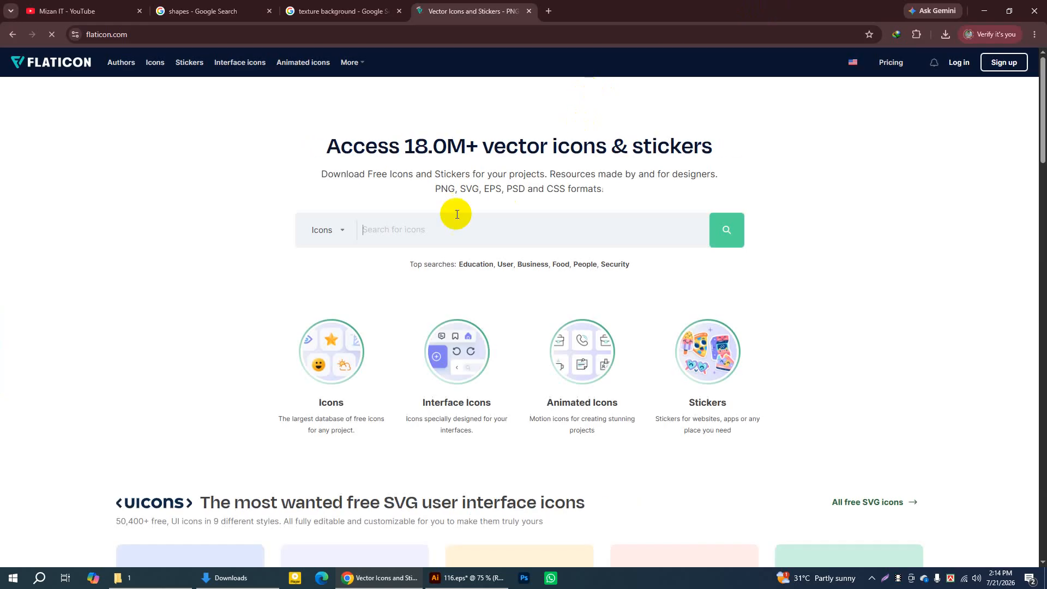
Search Flaticon for medical icons and dismiss the Google sign-in prompt
click(385, 239)
text(me)
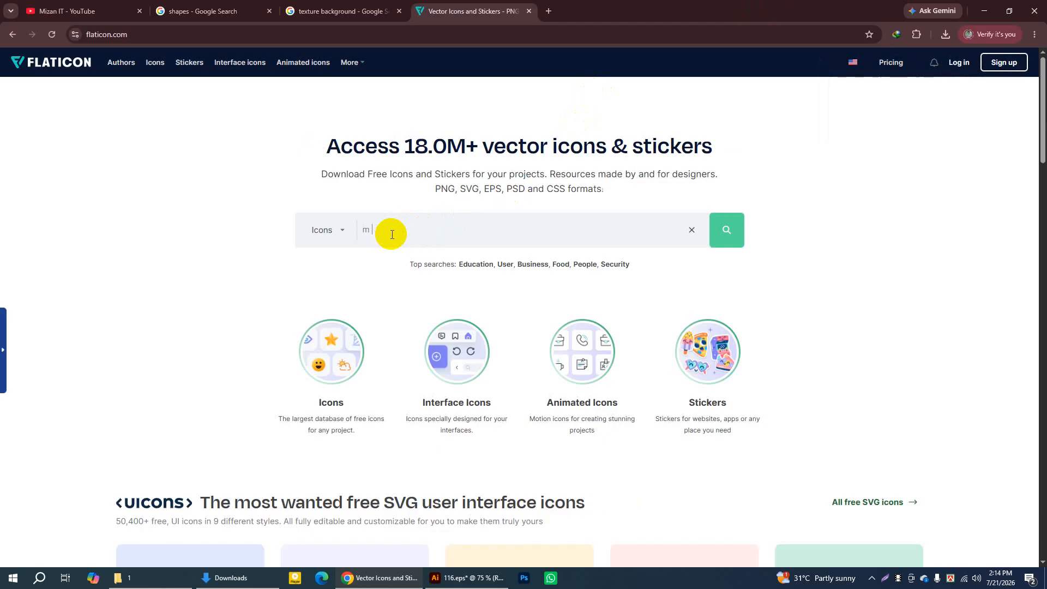
text(dical)
key(Return)
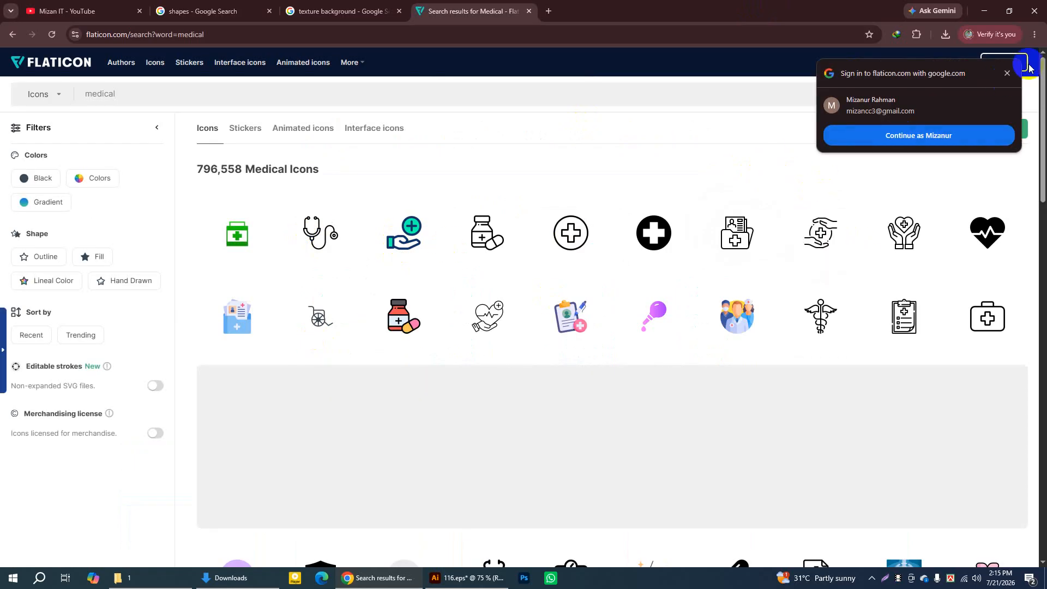
click(1009, 73)
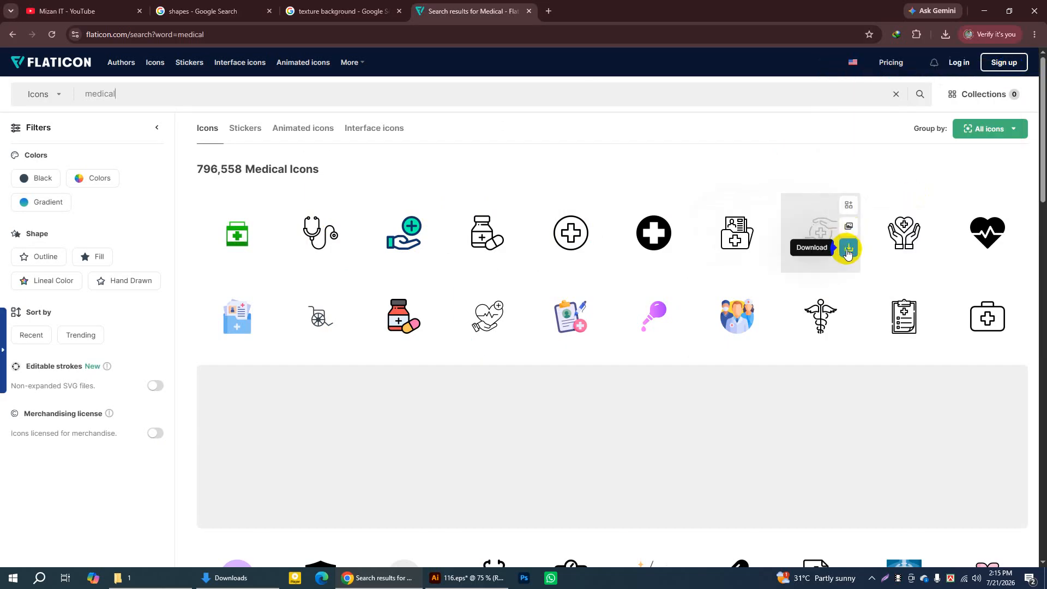
Download the free version of the Protection icon with two hands around a medical cross, and close the attribution message
click(848, 252)
click(821, 312)
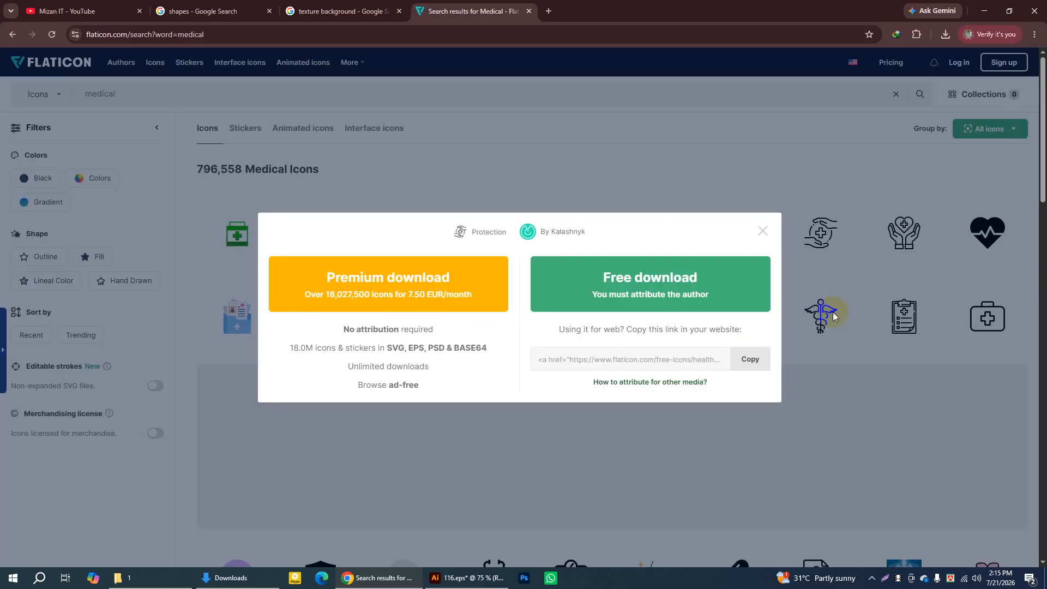
click(642, 281)
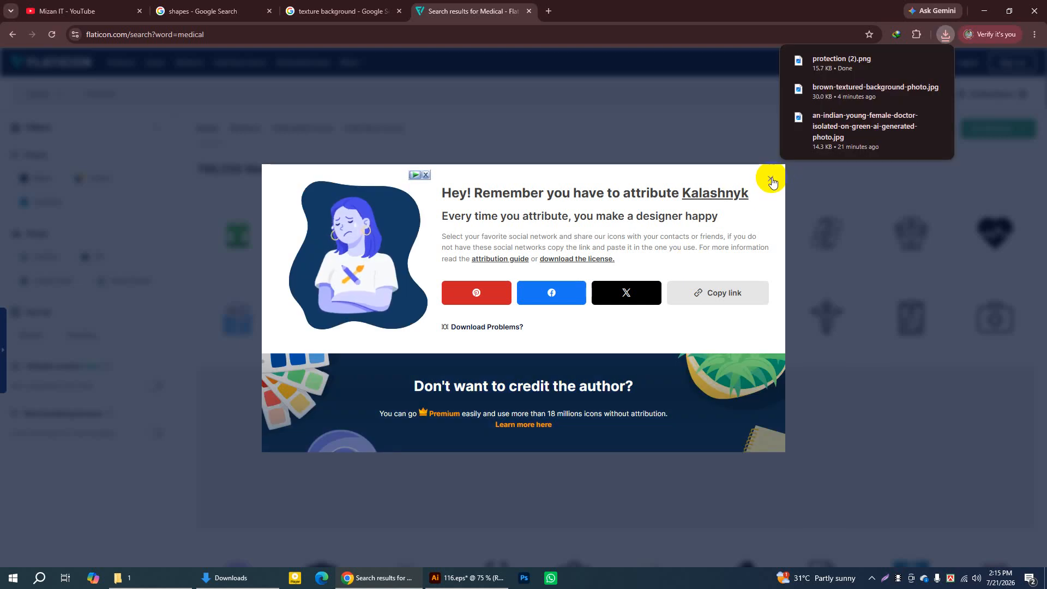
click(770, 180)
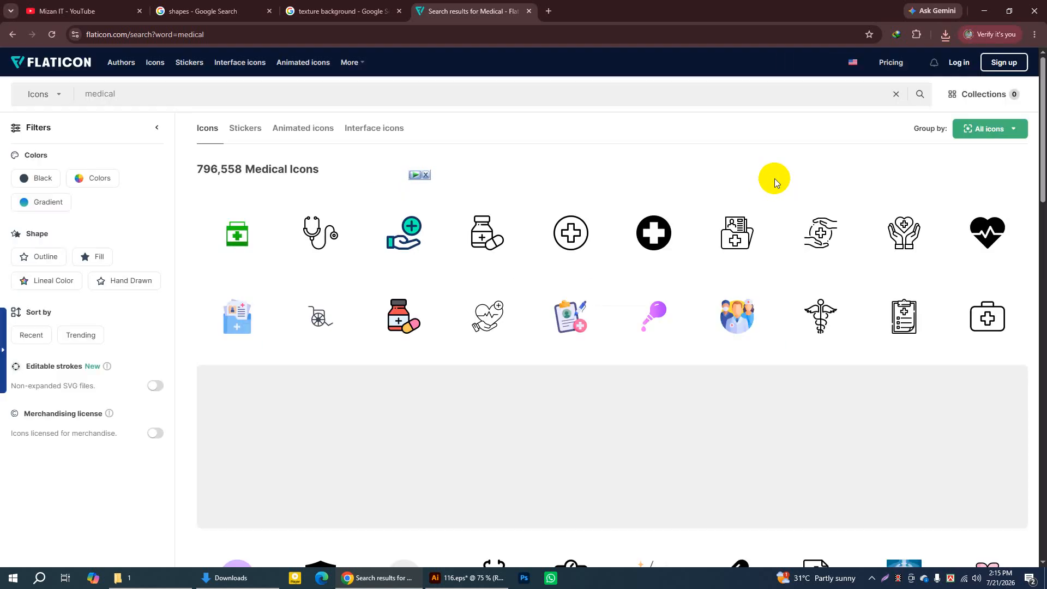
Place protection (2).png from the Downloads folder into Untitled-2 and scale it down to about 38 px
click(943, 38)
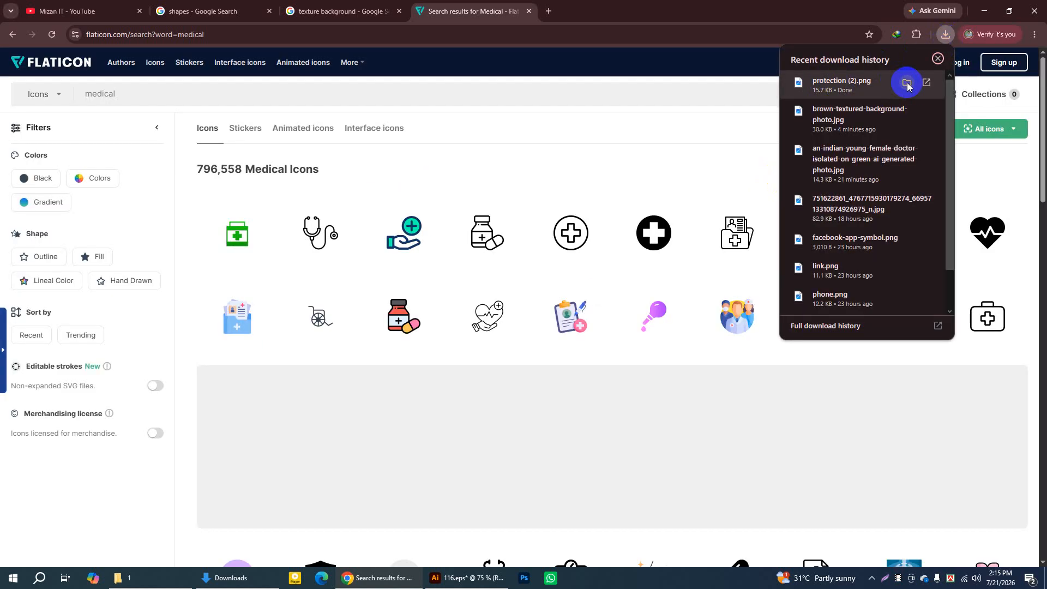
click(907, 83)
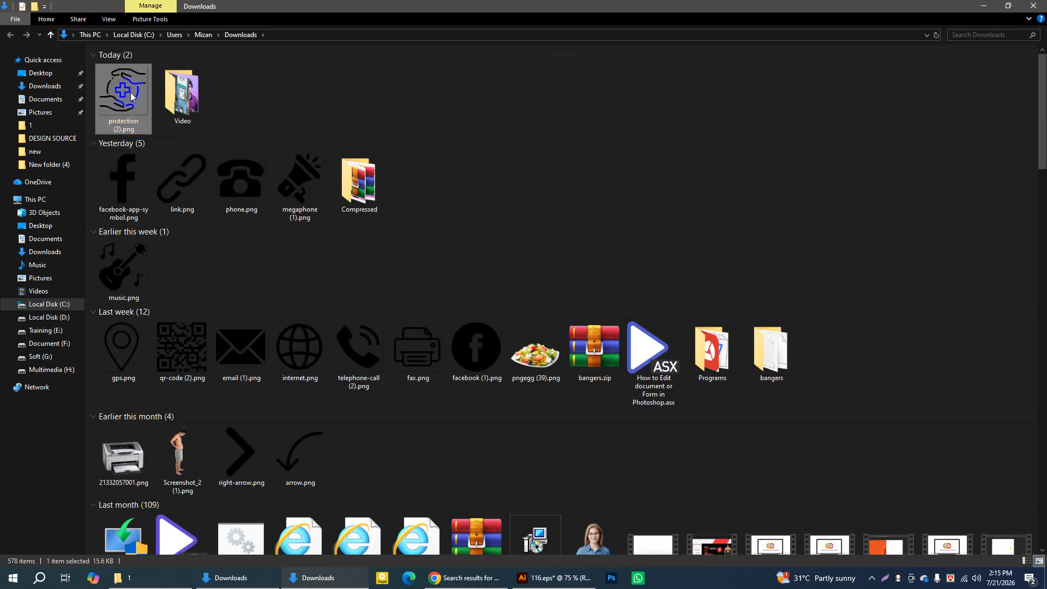
drag(123, 87, 488, 319)
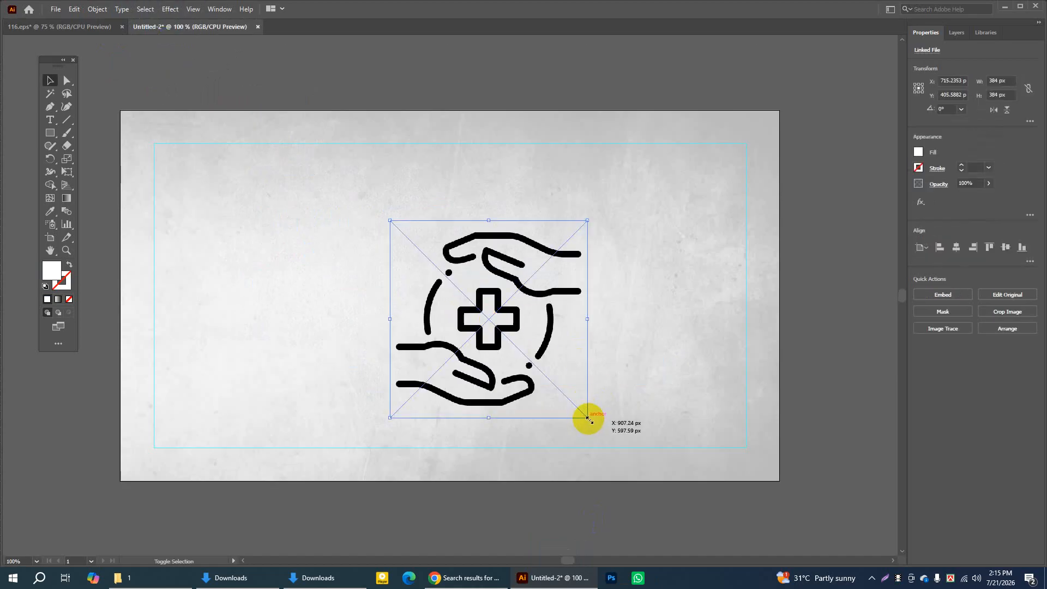
drag(588, 419, 427, 241)
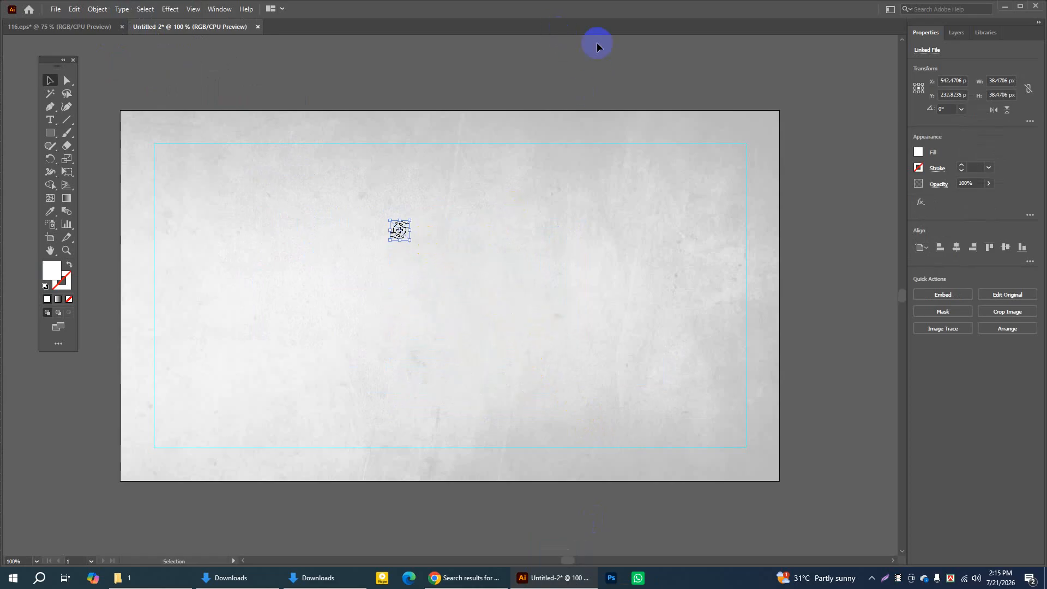
Embed the hands icon image, enlarge it to about 117 px and place it near the middle of the artboard
click(939, 294)
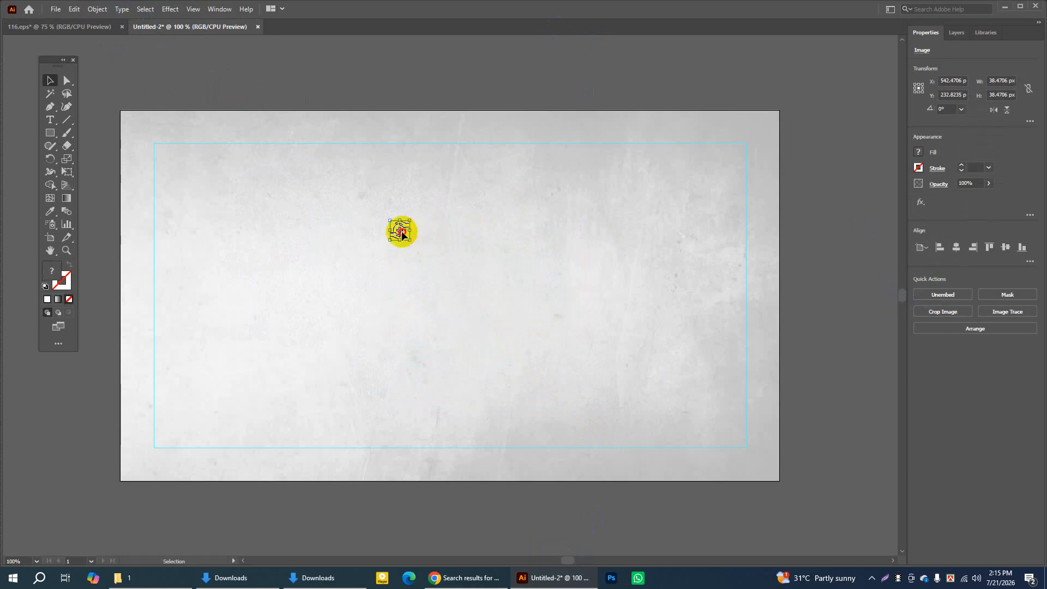
drag(402, 235, 505, 138)
click(475, 82)
click(438, 88)
drag(475, 100, 482, 273)
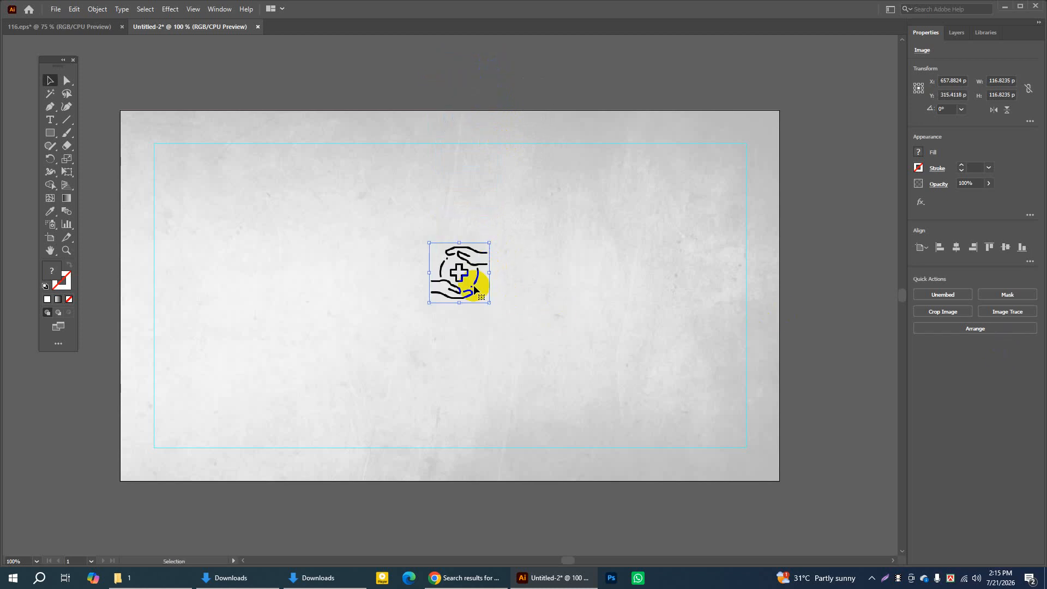
Trace the hands icon with the Silhouettes preset and expand it into vector shapes
click(996, 311)
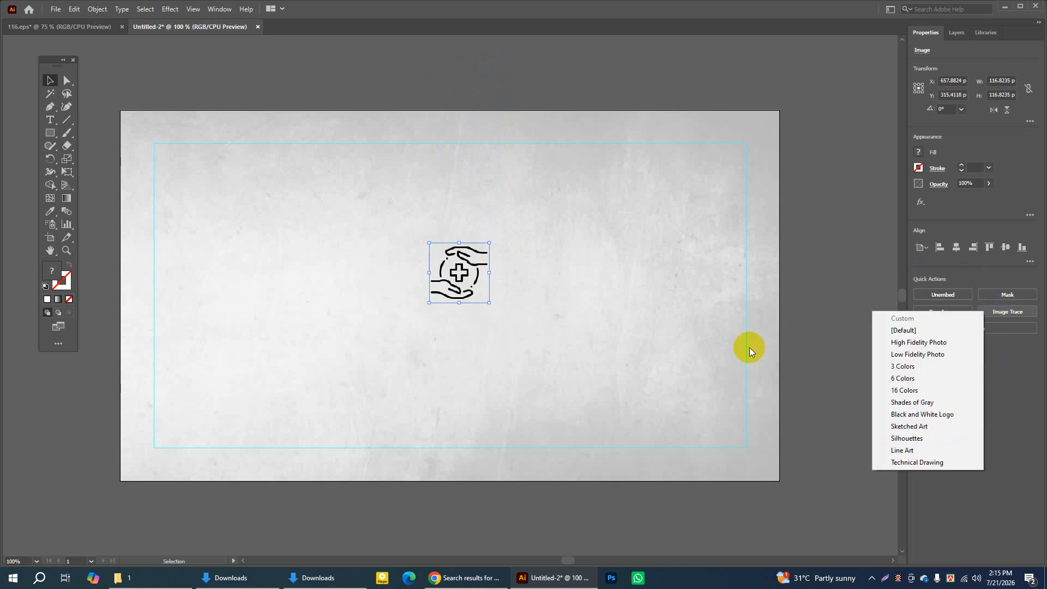
click(905, 438)
click(991, 333)
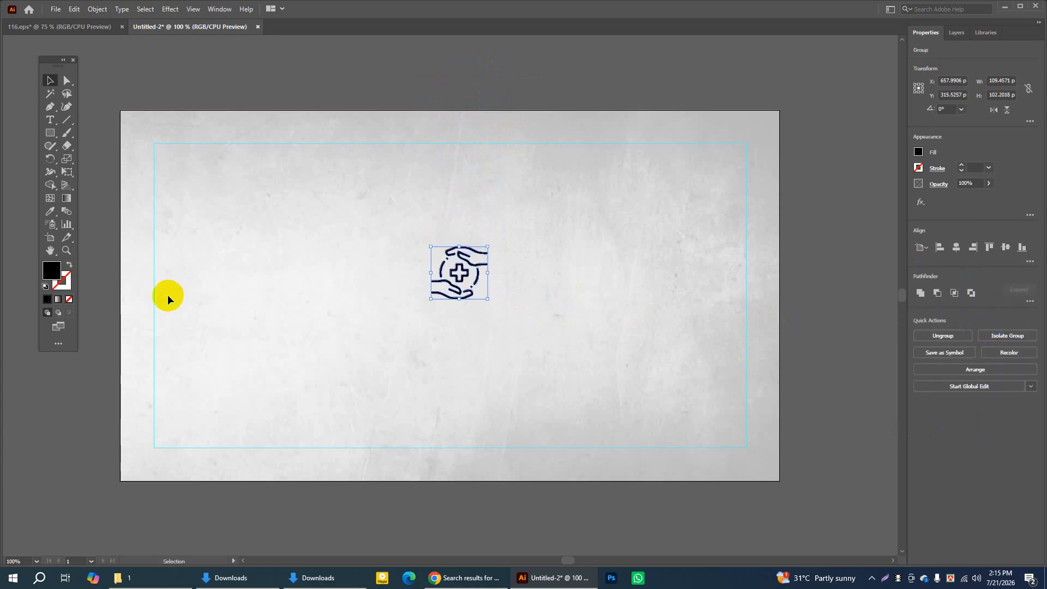
Switch the color sliders to RGB and recolor the traced hands icon green (#2FB900)
click(220, 10)
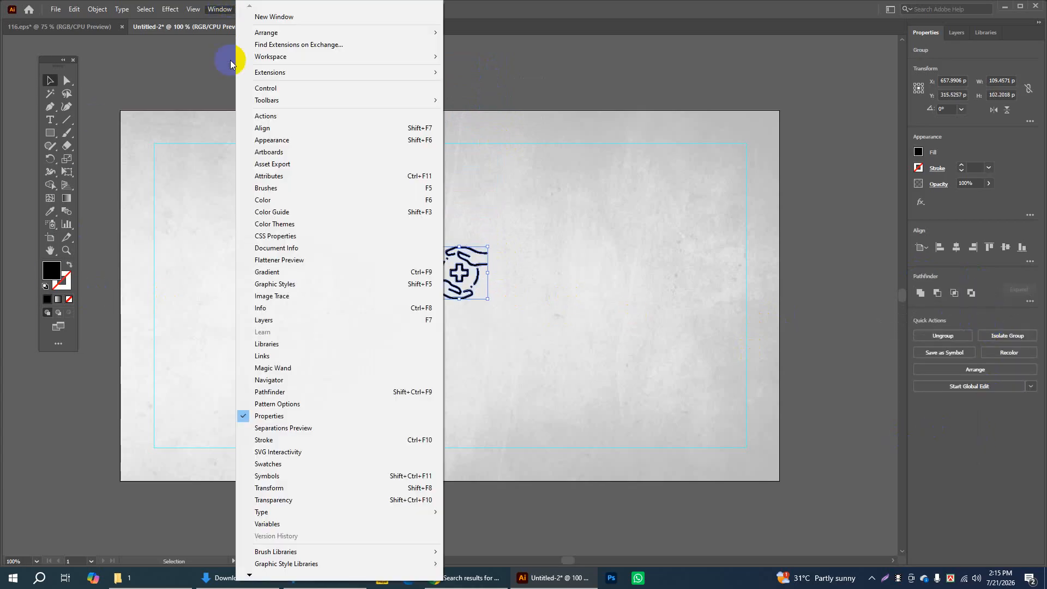
click(271, 199)
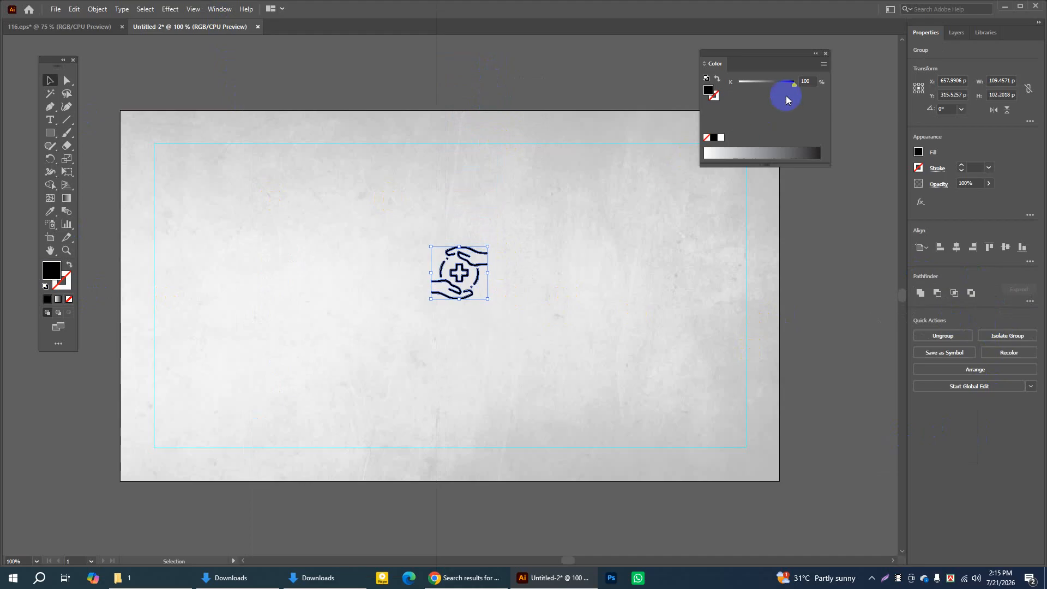
click(825, 65)
click(856, 99)
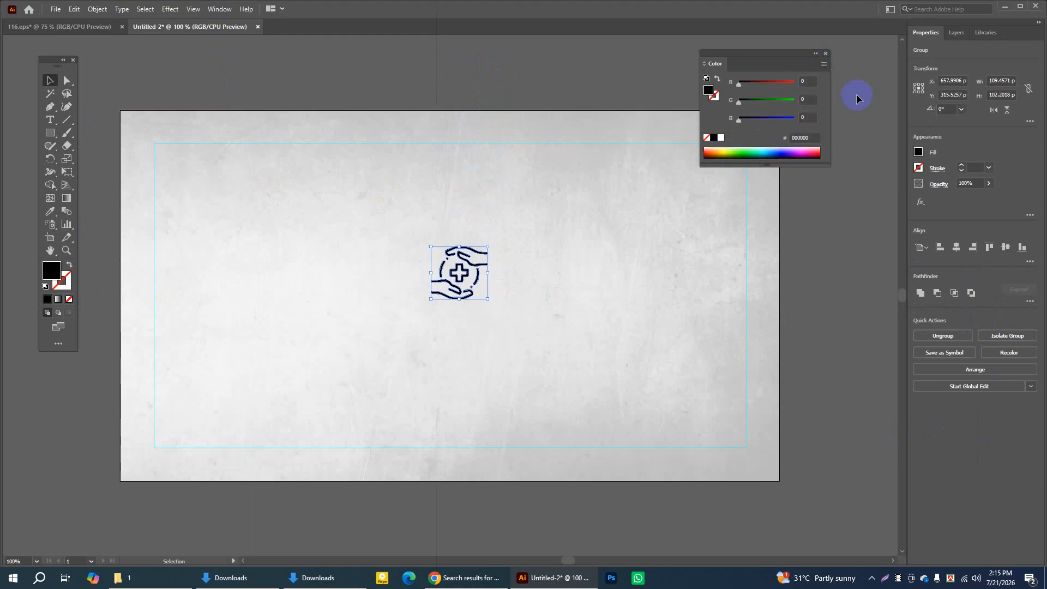
mouse_move(739, 148)
mouse_down()
mouse_move(760, 148)
mouse_move(729, 148)
mouse_up()
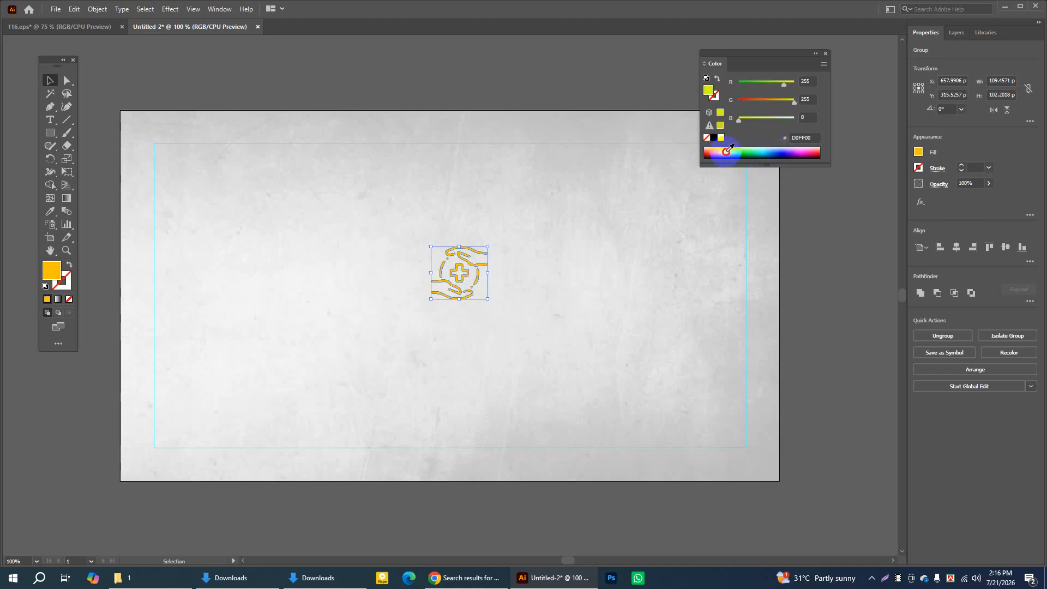
click(741, 149)
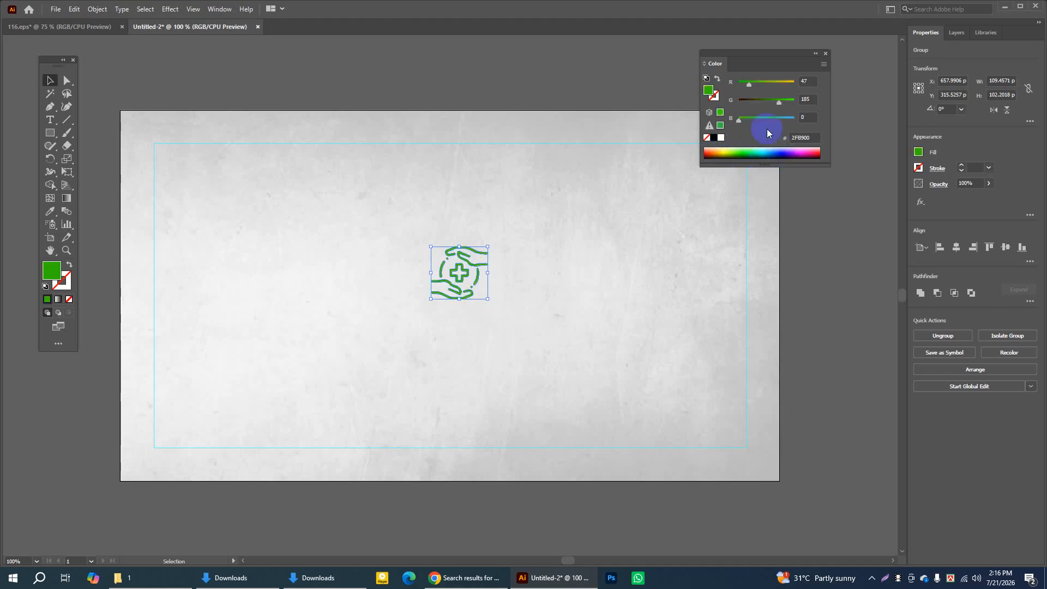
click(825, 54)
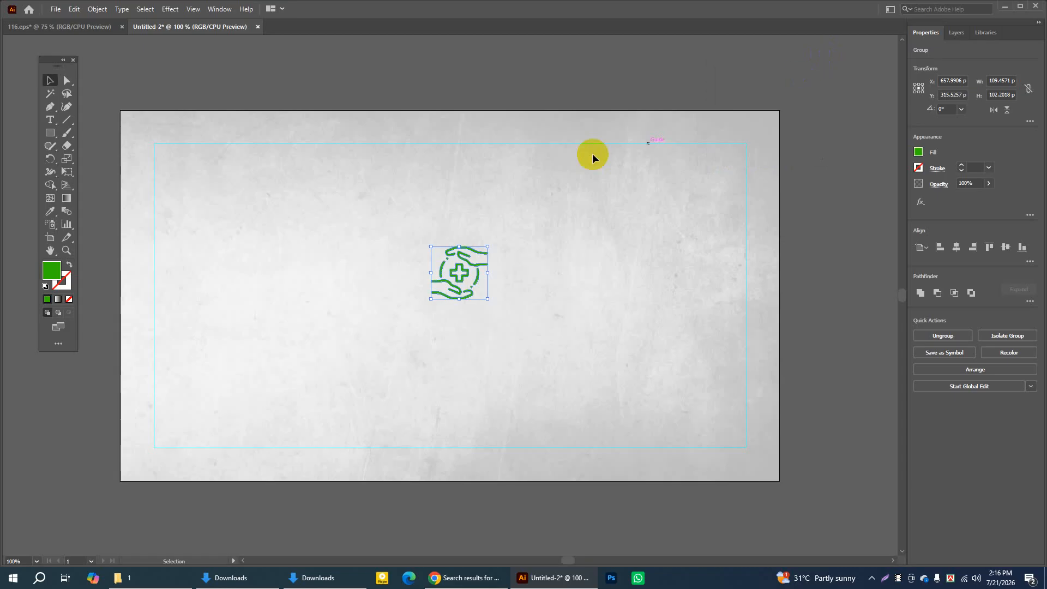
Fill the hands icon with near-black #050505, then shrink it and place it in the artboard's upper-left corner inside the guides
double_click(49, 274)
click(342, 281)
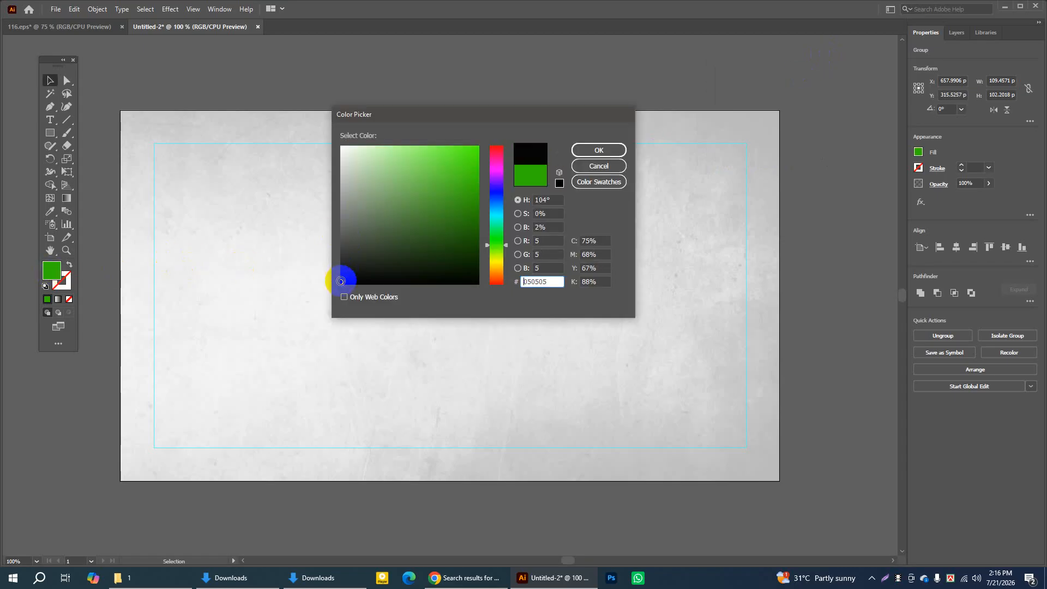
click(587, 153)
drag(488, 300, 200, 185)
click(342, 67)
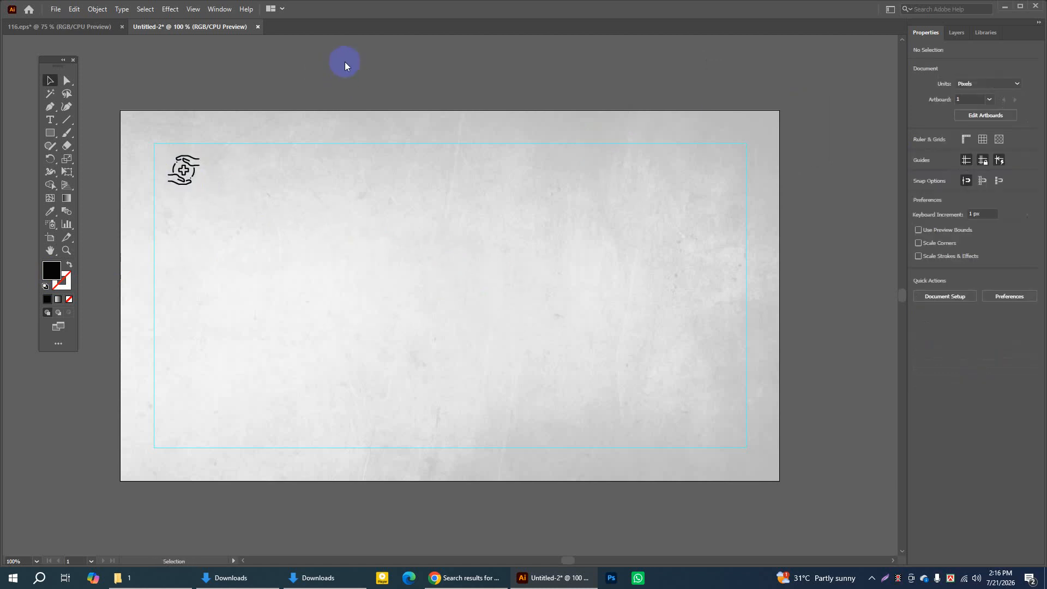
Select the DOCTOR PARK logo in 116.eps and delete the traced hands icon from Untitled-2
click(102, 26)
drag(316, 178, 316, 177)
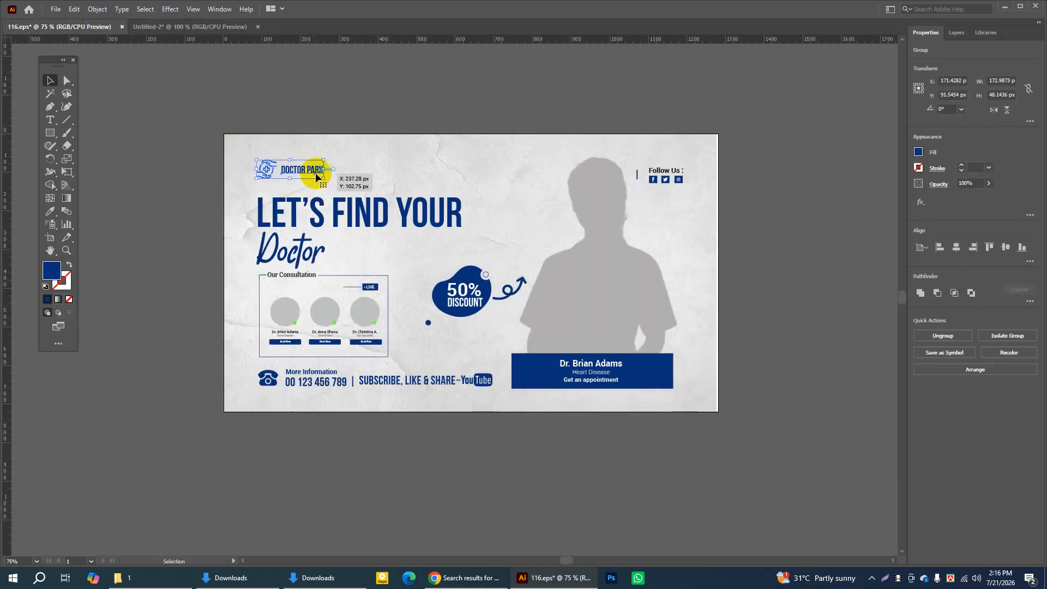
click(156, 27)
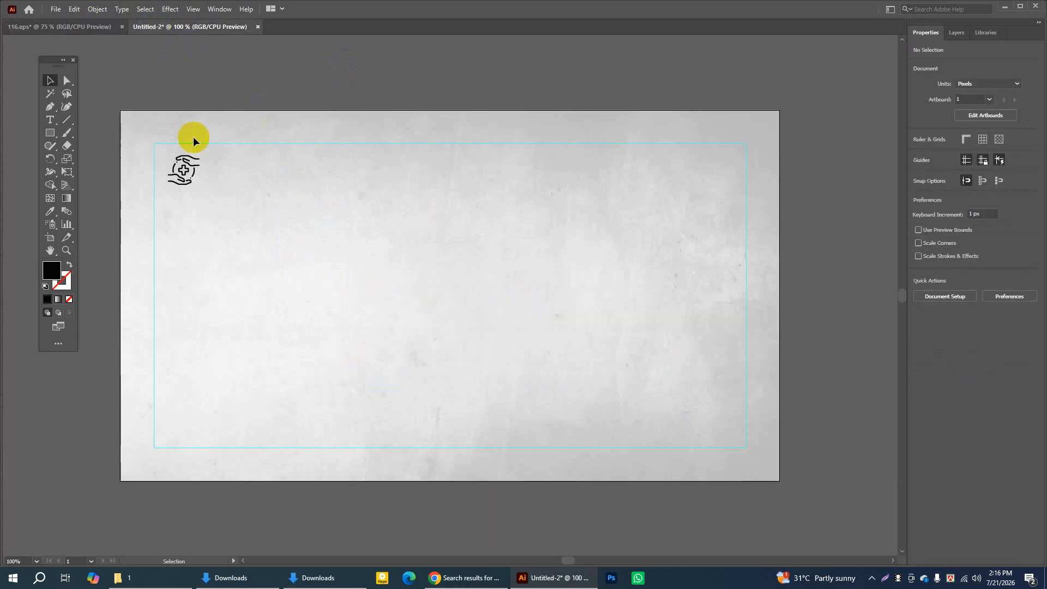
drag(180, 170, 180, 170)
key(ctrl+z)
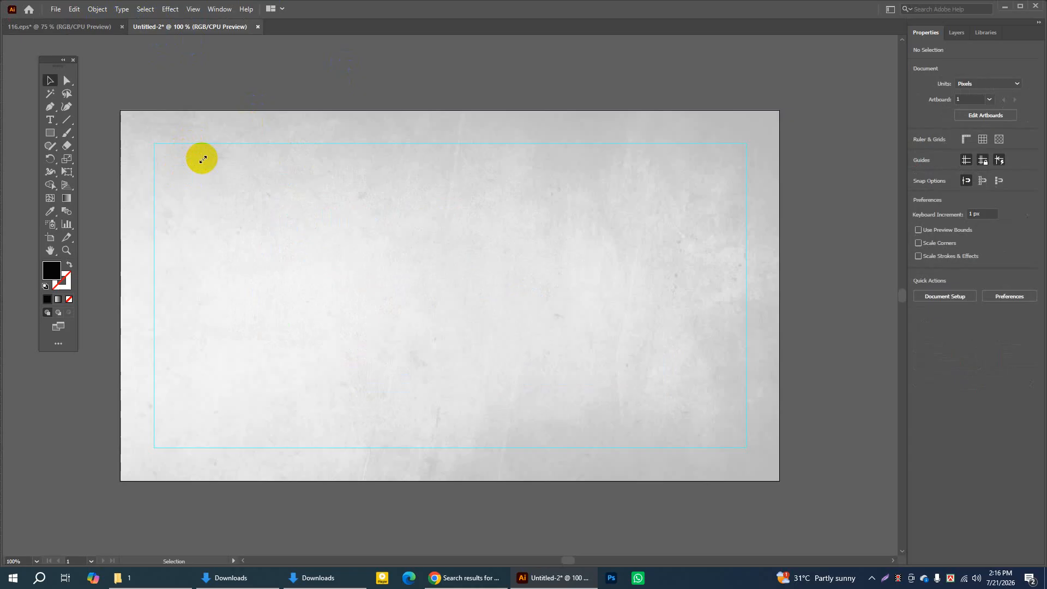
Copy the DOCTOR PARK logo from 116.eps into Untitled-2 and position it at about X 167, Y 107 px inside the upper-left guides
click(49, 28)
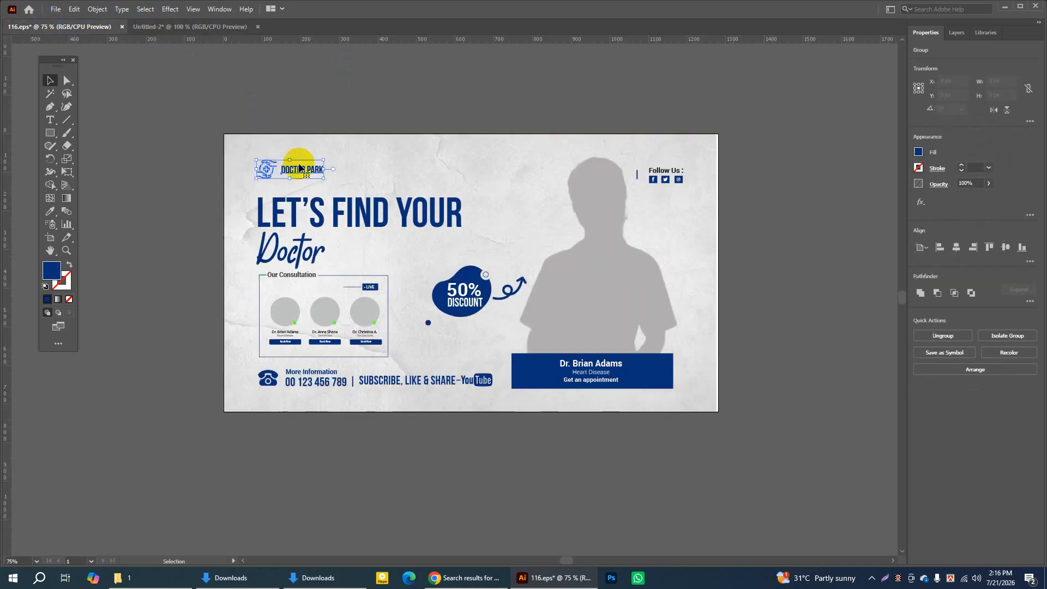
click(74, 9)
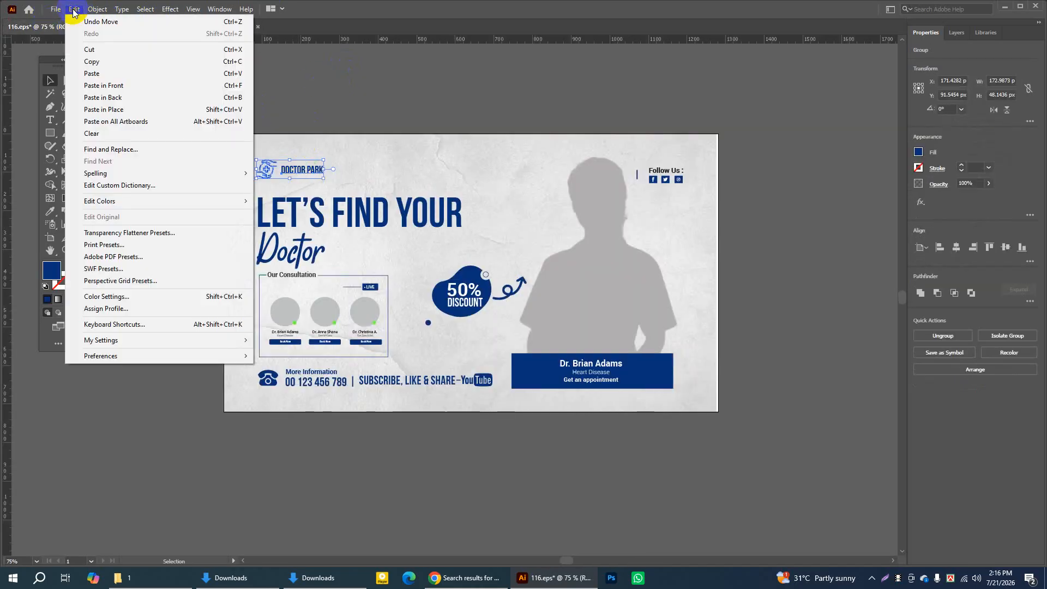
click(94, 61)
click(131, 26)
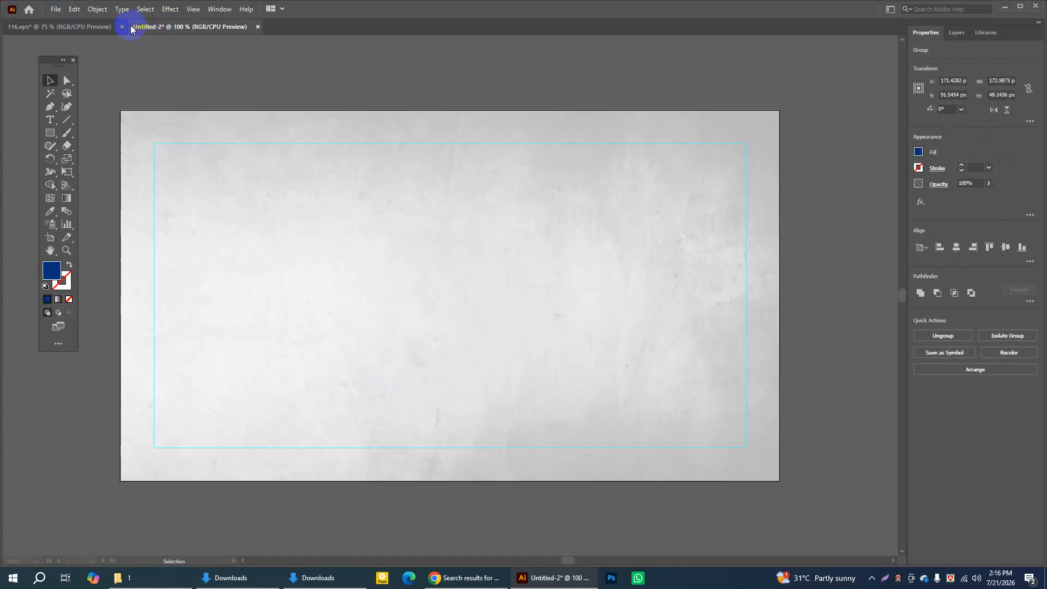
click(74, 9)
click(93, 73)
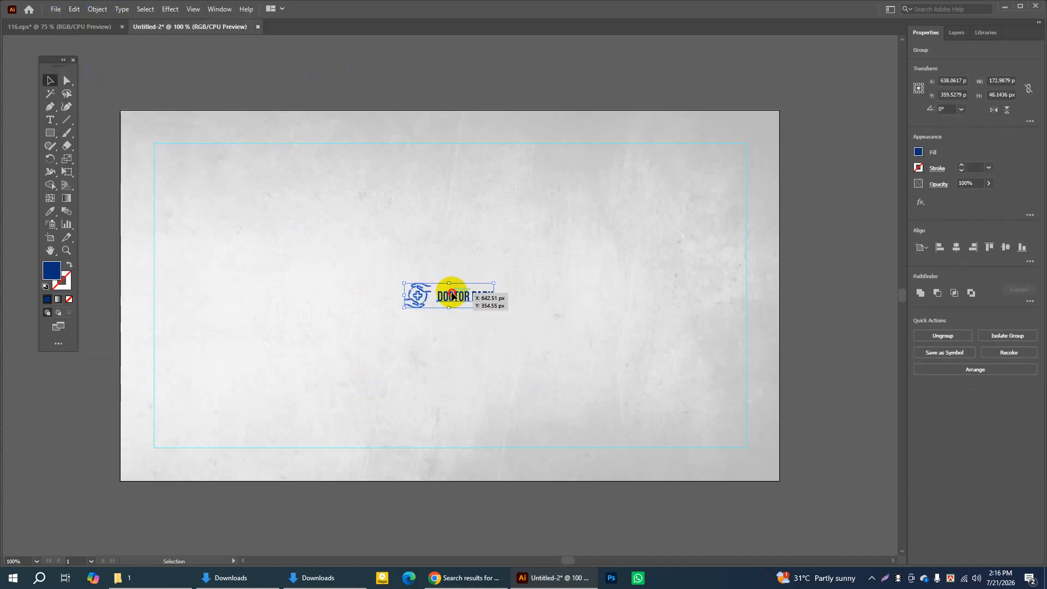
drag(452, 297, 208, 166)
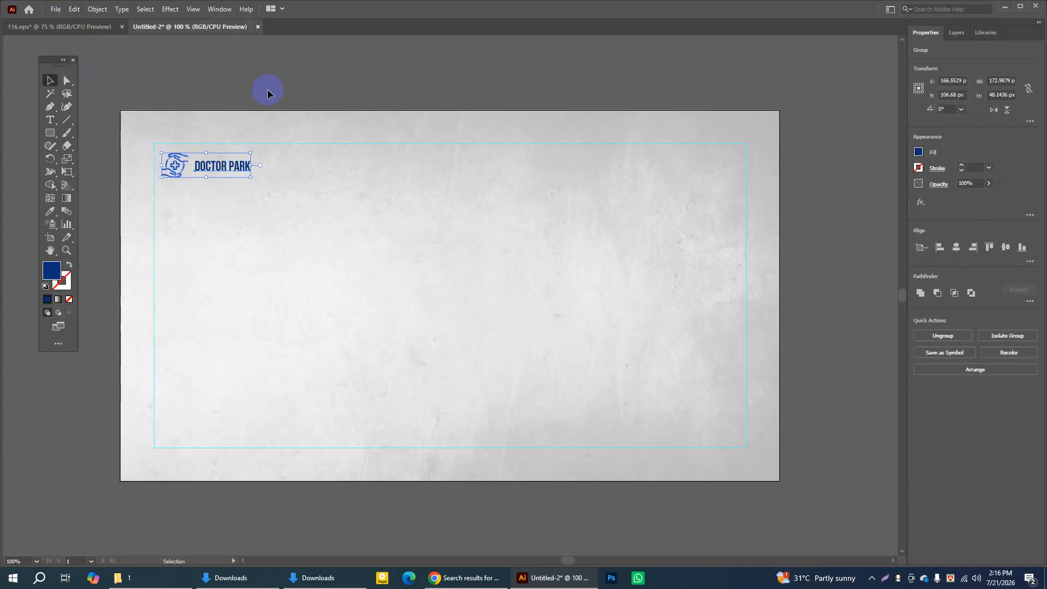
click(167, 28)
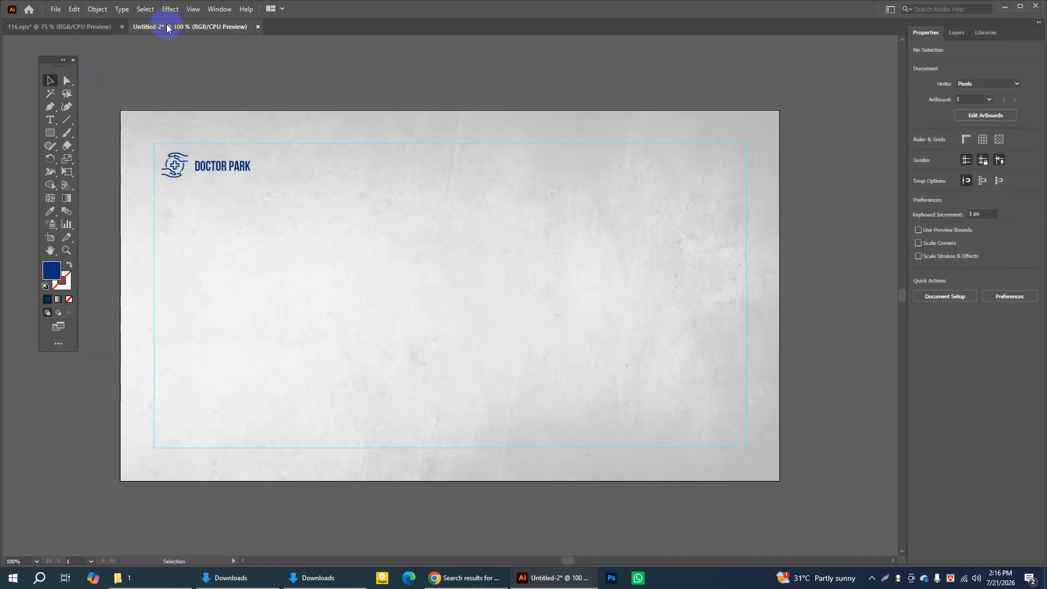
Examine the font used for the LET'S FIND YOUR headline in 116.eps
click(80, 25)
click(304, 215)
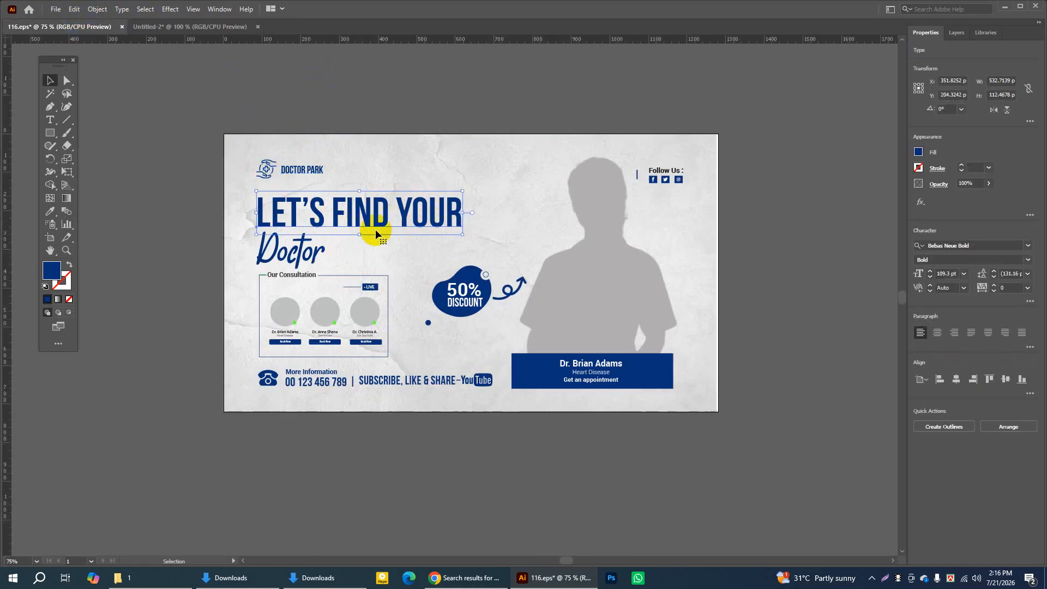
click(965, 255)
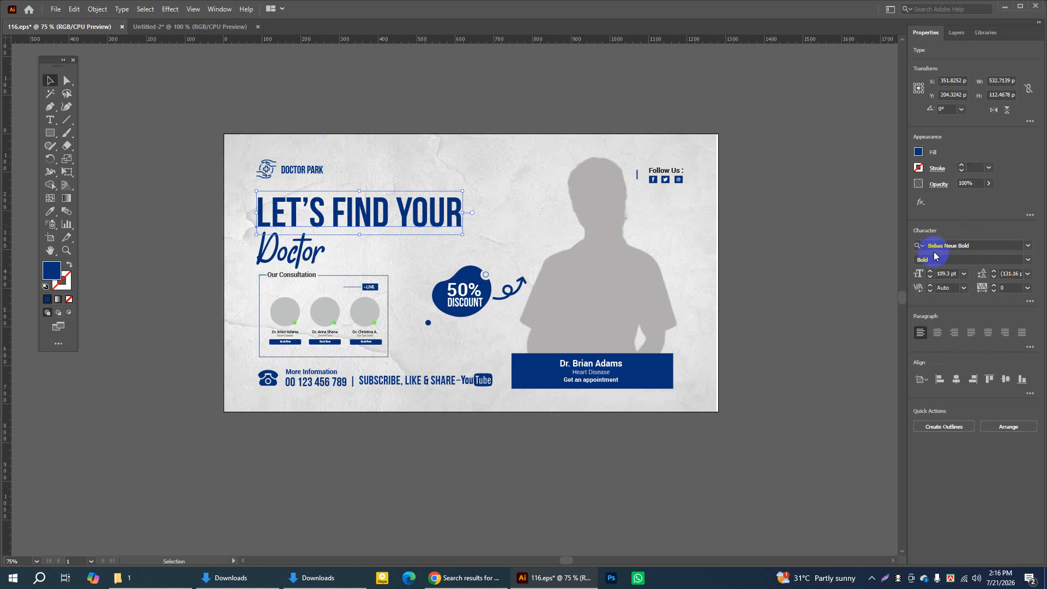
click(457, 109)
Switch to Chrome, search Google for the Bebas Neue font in a new tab and open its DaFont page
click(462, 580)
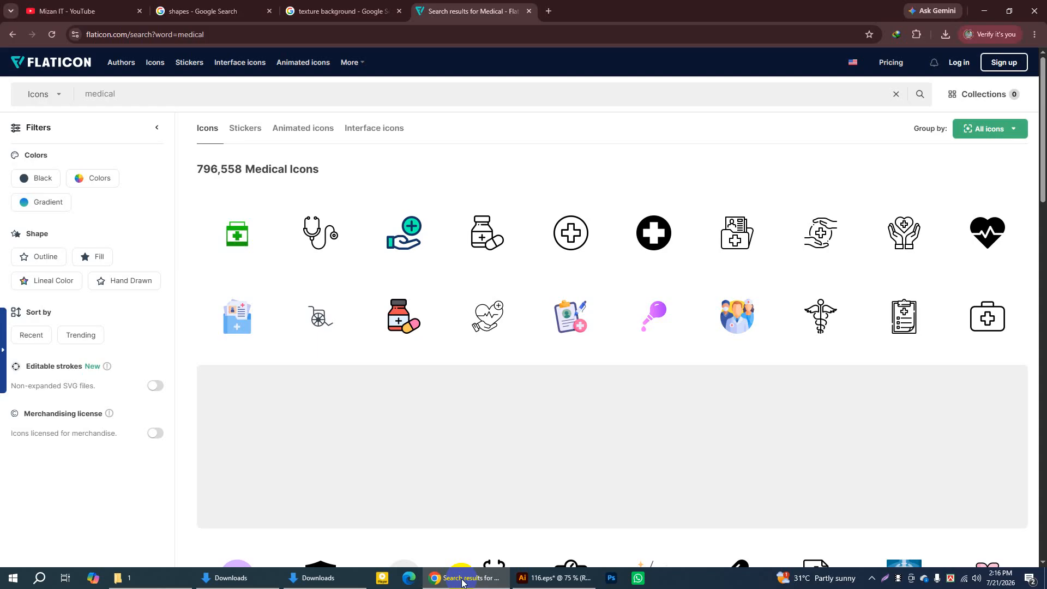
click(549, 11)
click(484, 220)
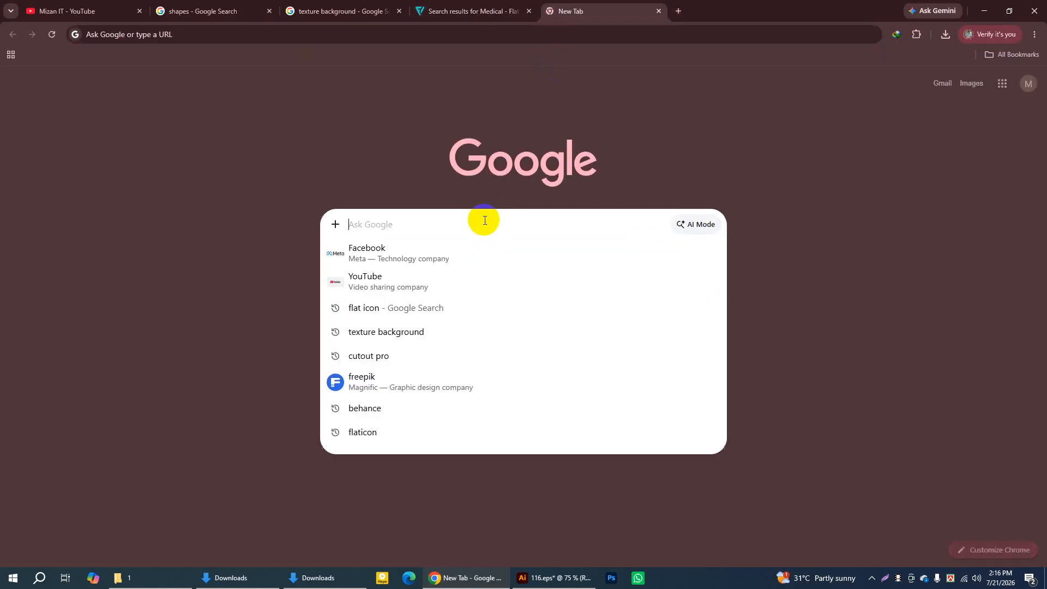
text(bebus ne)
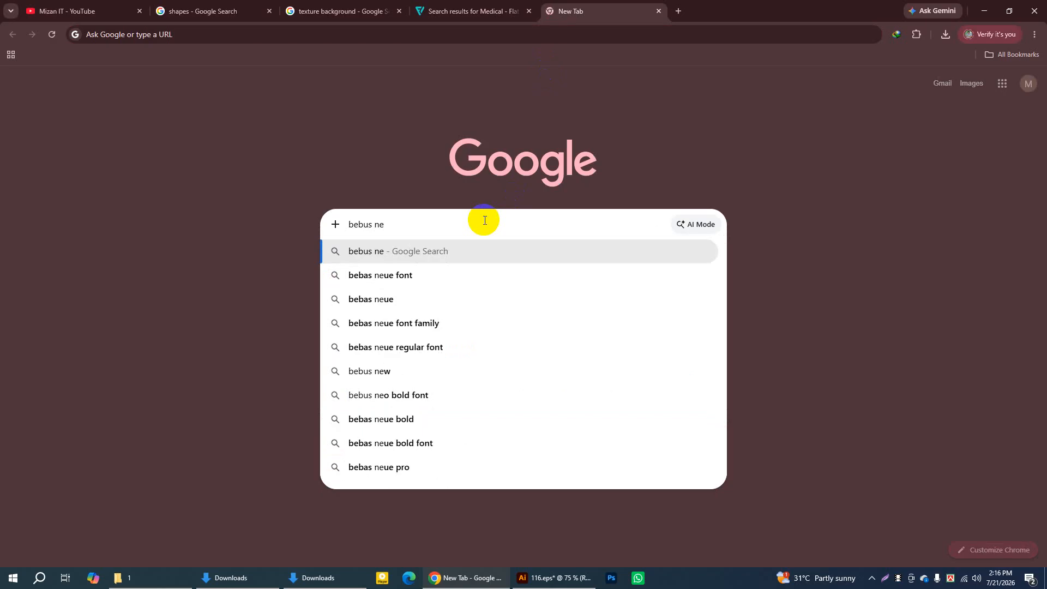
click(386, 277)
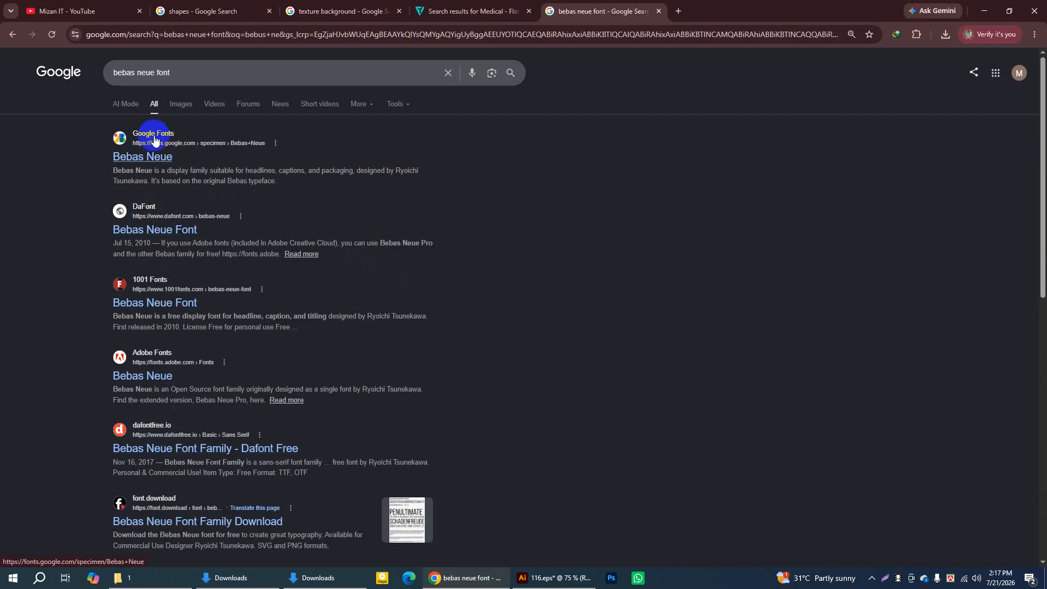
click(143, 212)
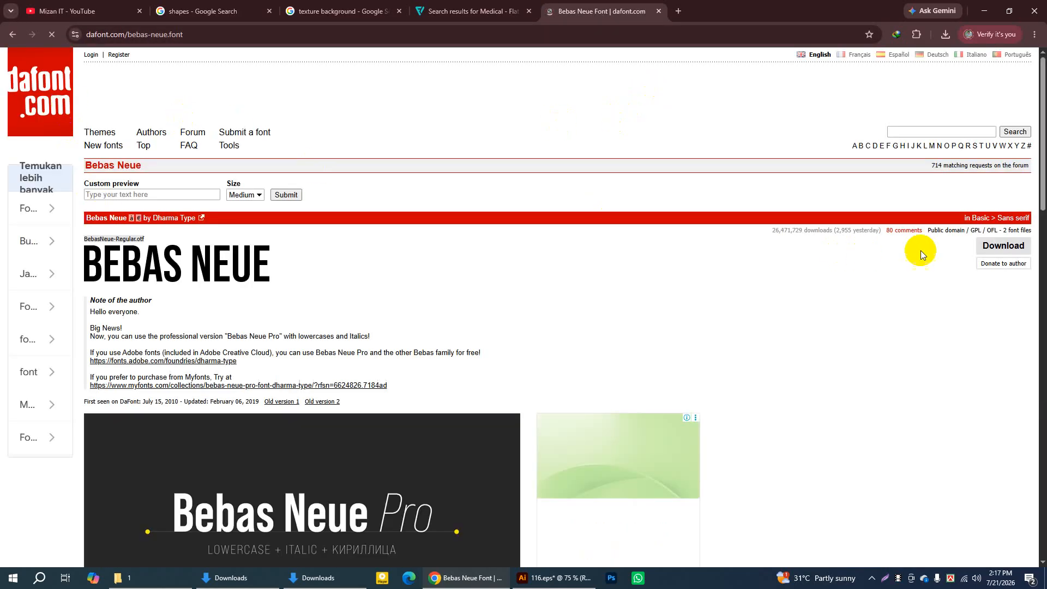
Download bebas_neue.zip from DaFont, saving it to the Desktop
click(985, 250)
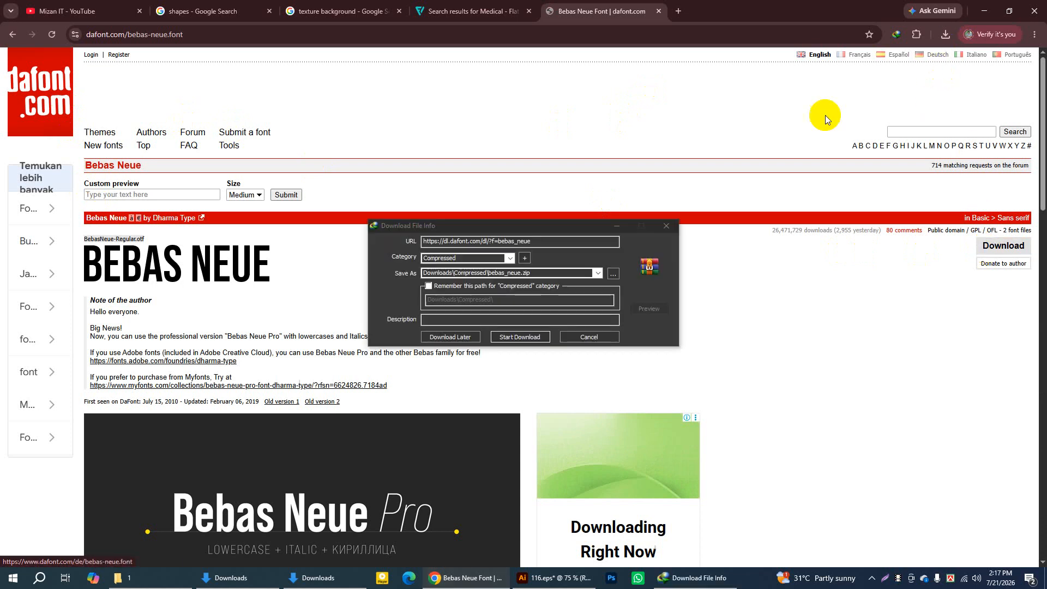
mouse_move(525, 230)
mouse_down()
mouse_move(520, 171)
mouse_move(520, 249)
mouse_up()
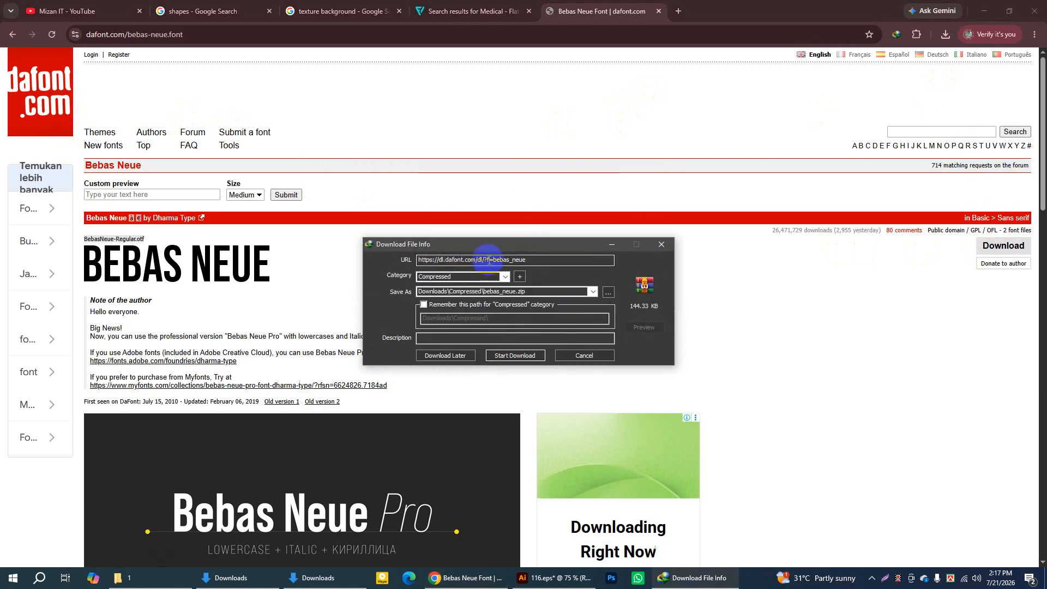
click(608, 294)
scroll(409, 393, down, 3)
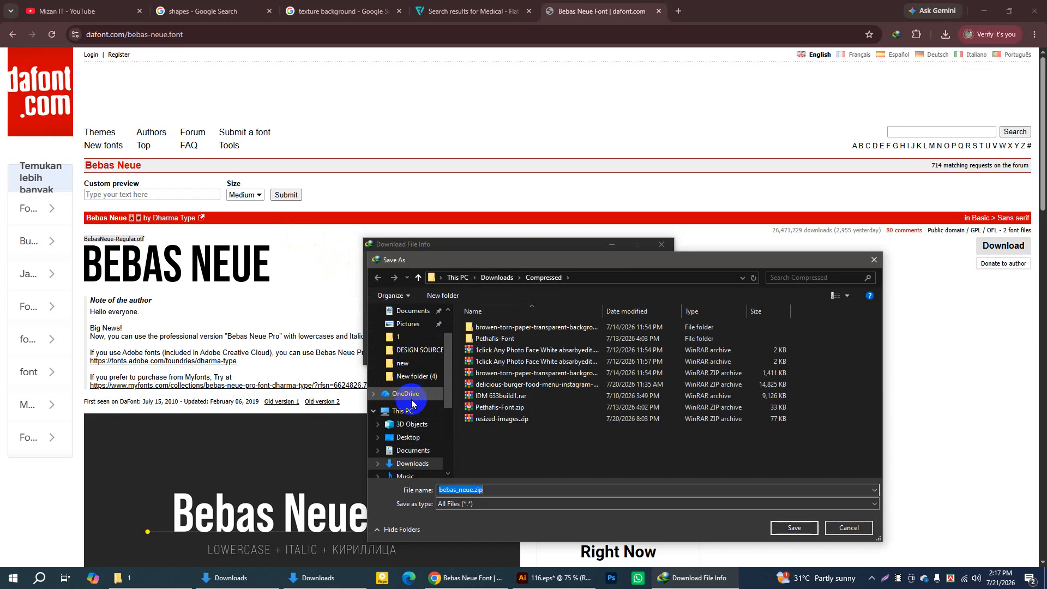
scroll(419, 326, up, 1)
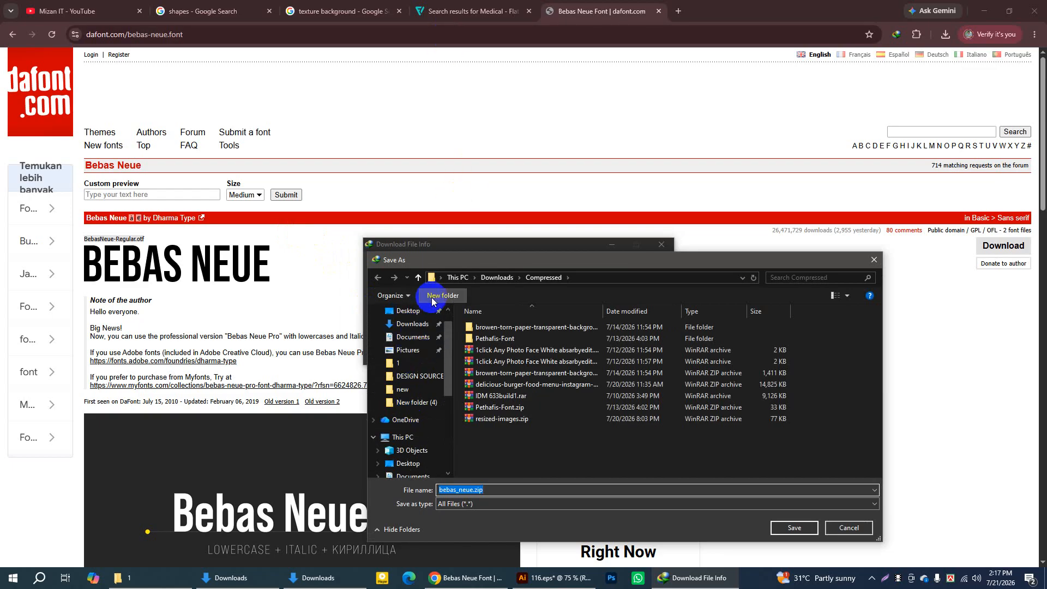
click(409, 311)
drag(545, 259, 485, 171)
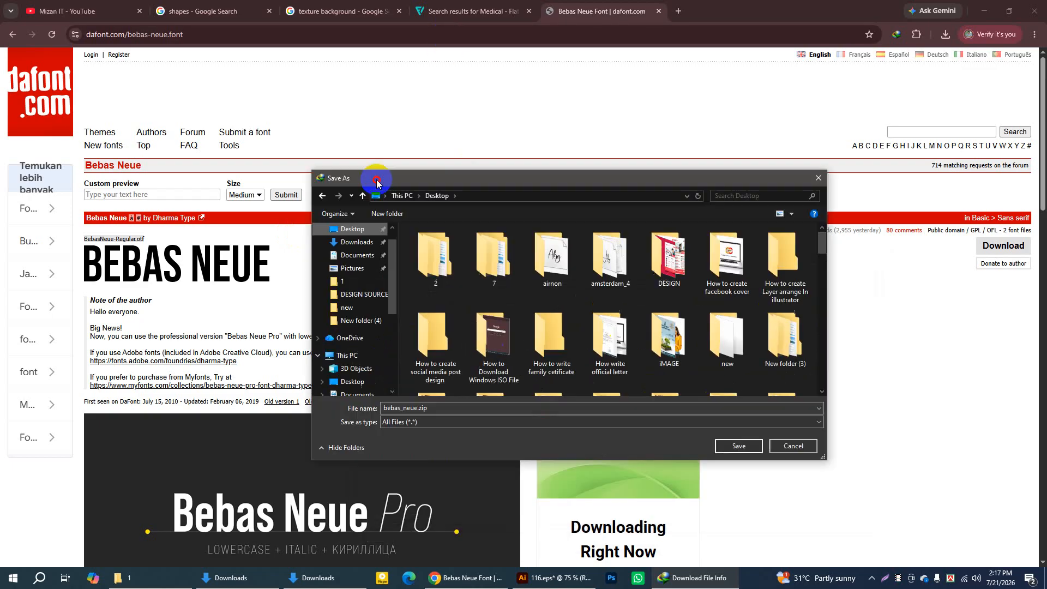
click(397, 402)
click(743, 439)
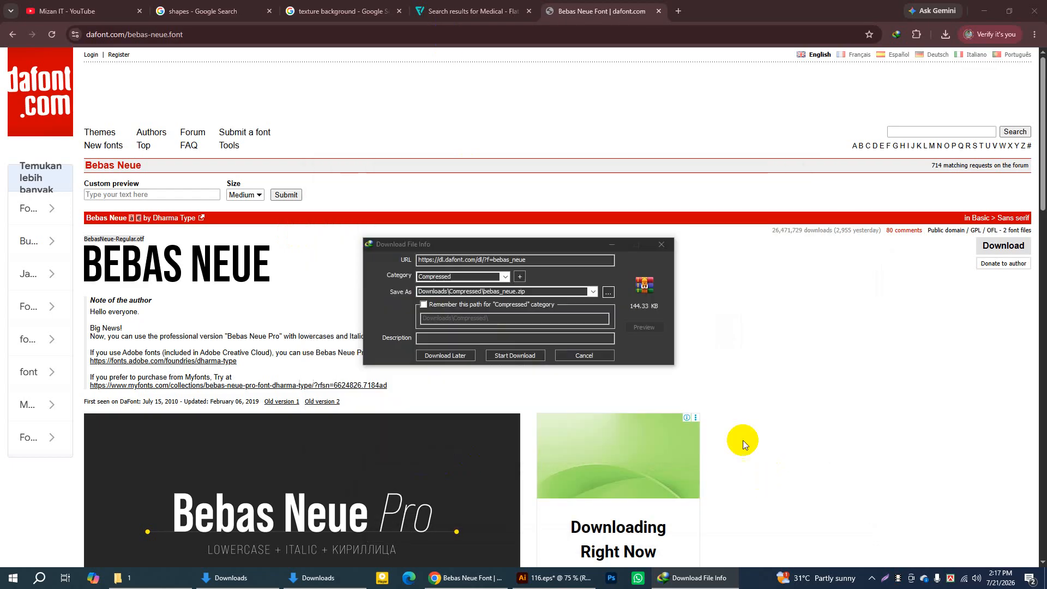
click(537, 355)
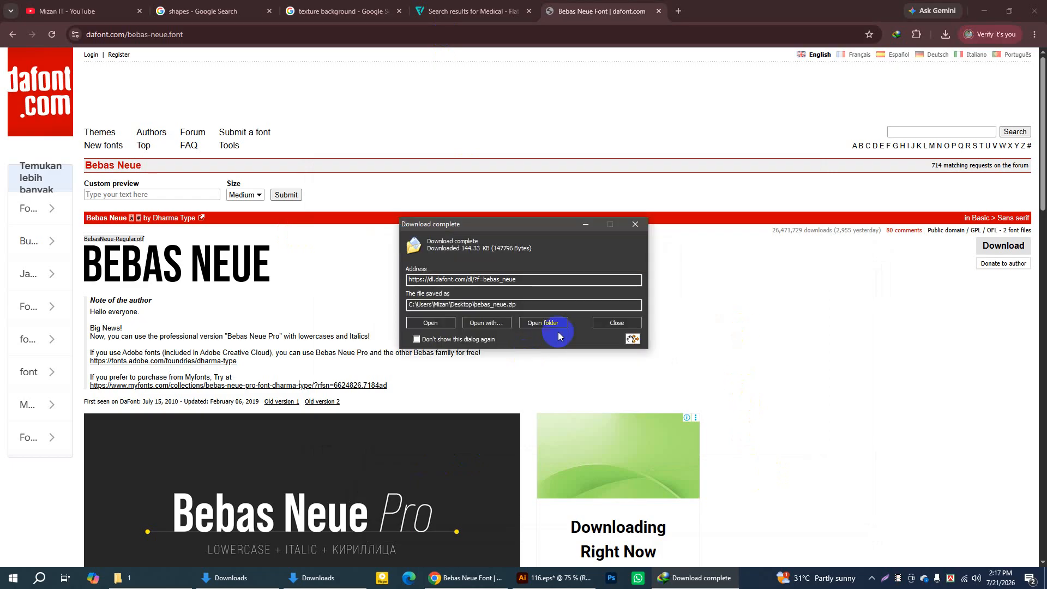
click(632, 325)
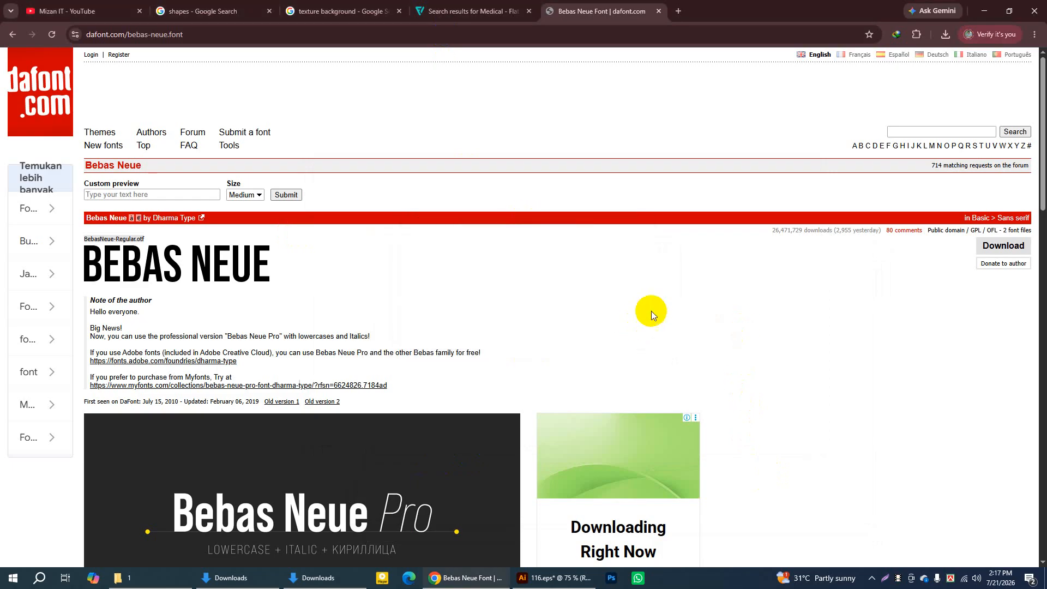
Go to the Windows desktop, move bebas_neue.zip to an empty area and extract it into a bebas_neue folder
click(984, 11)
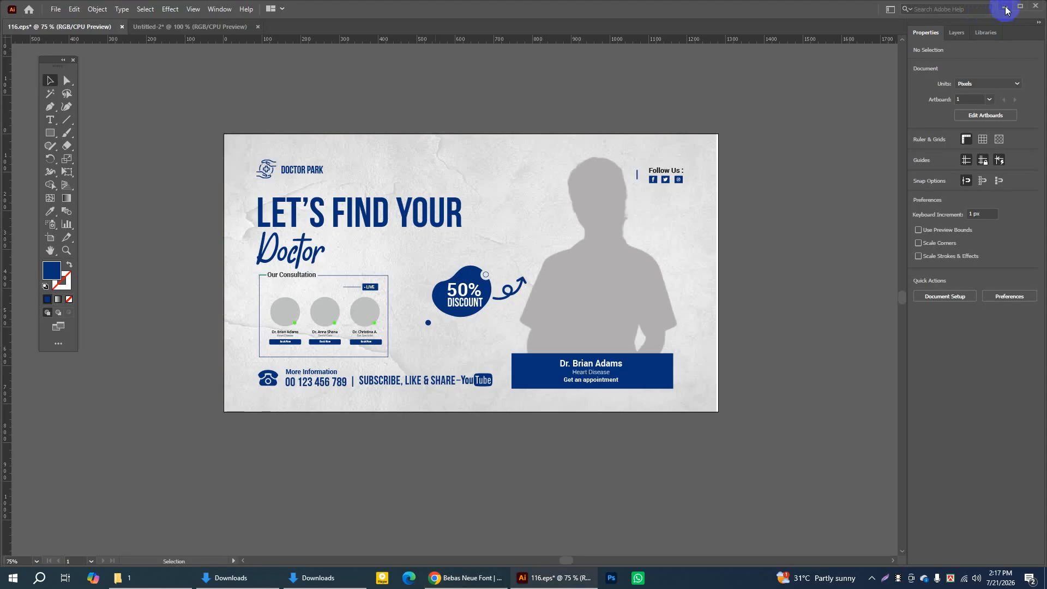
click(1005, 8)
click(986, 7)
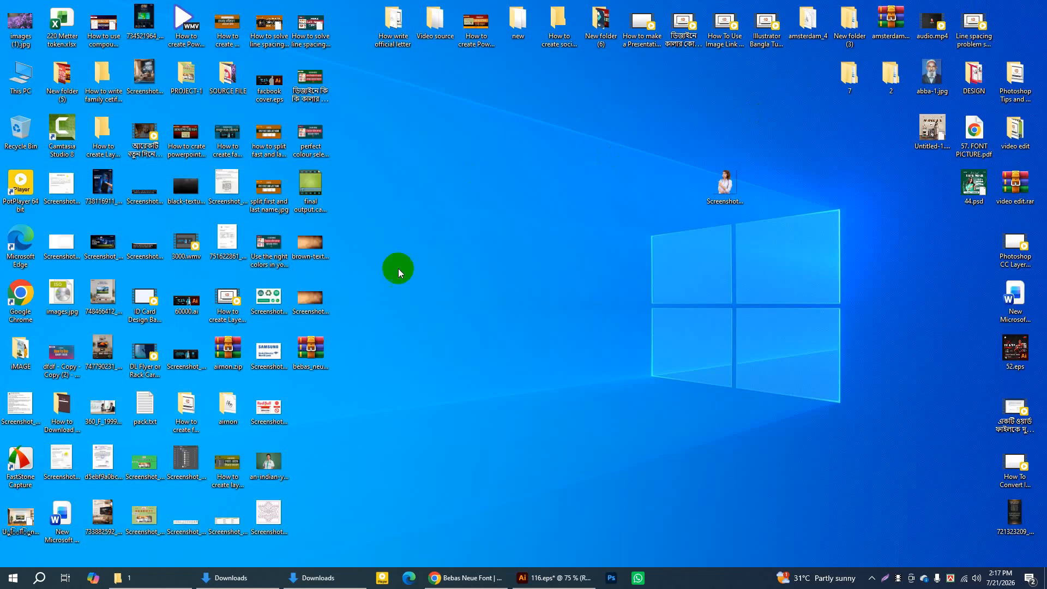
click(518, 188)
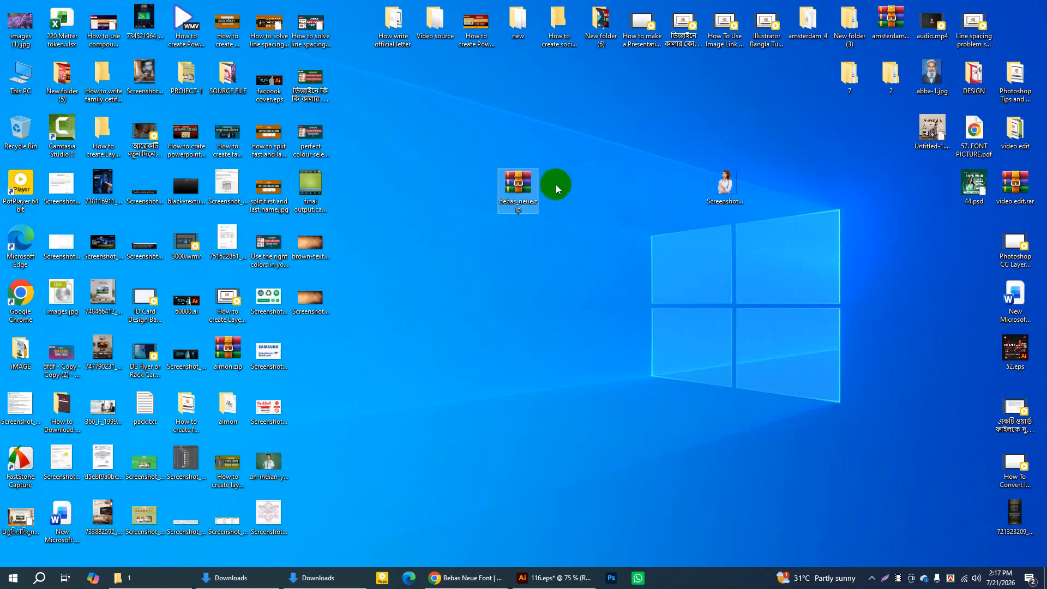
right_click(526, 184)
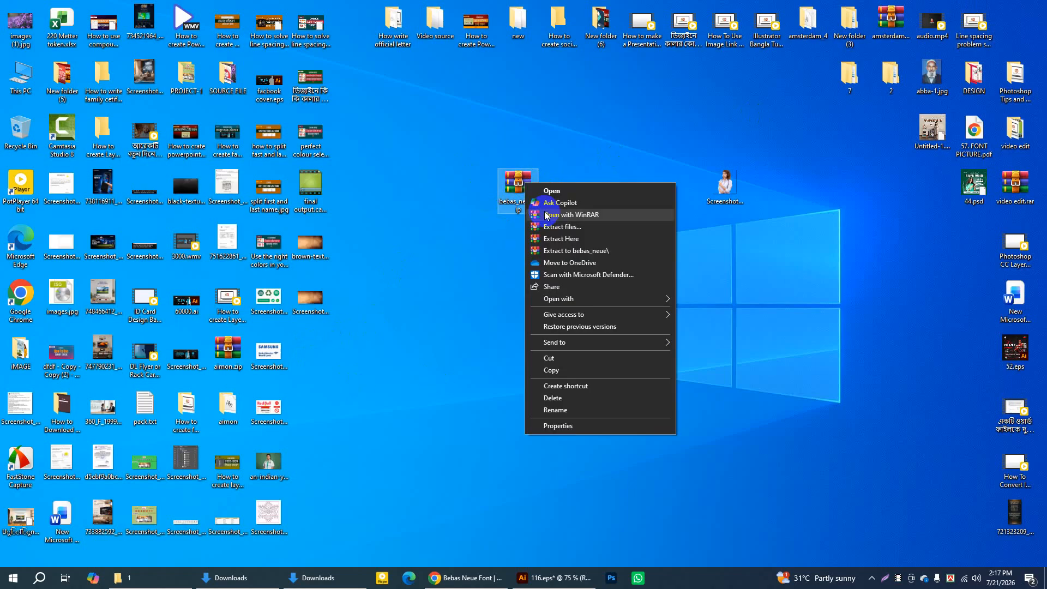
click(565, 227)
click(546, 235)
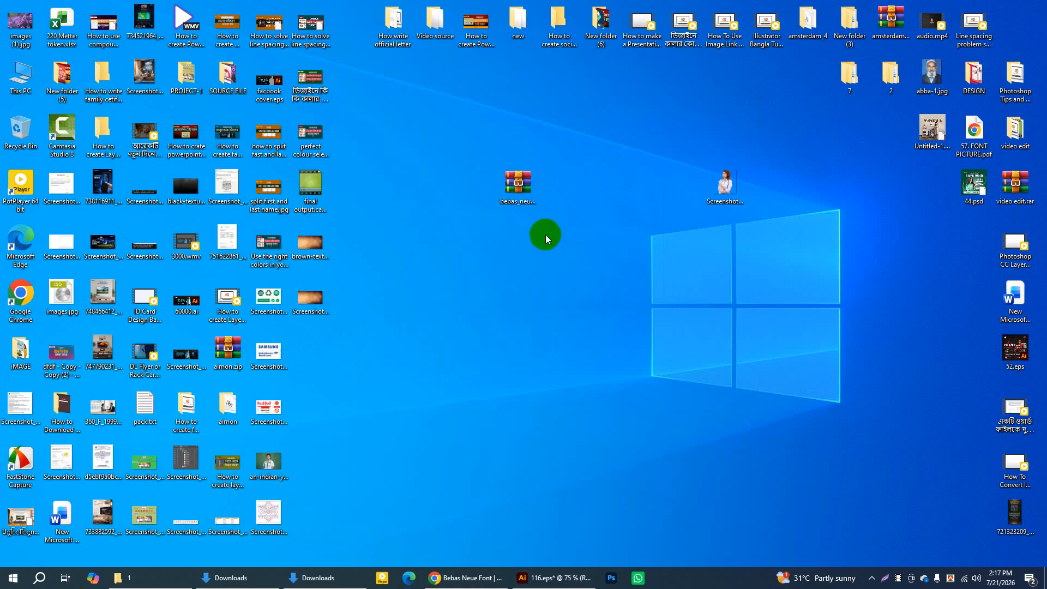
click(559, 399)
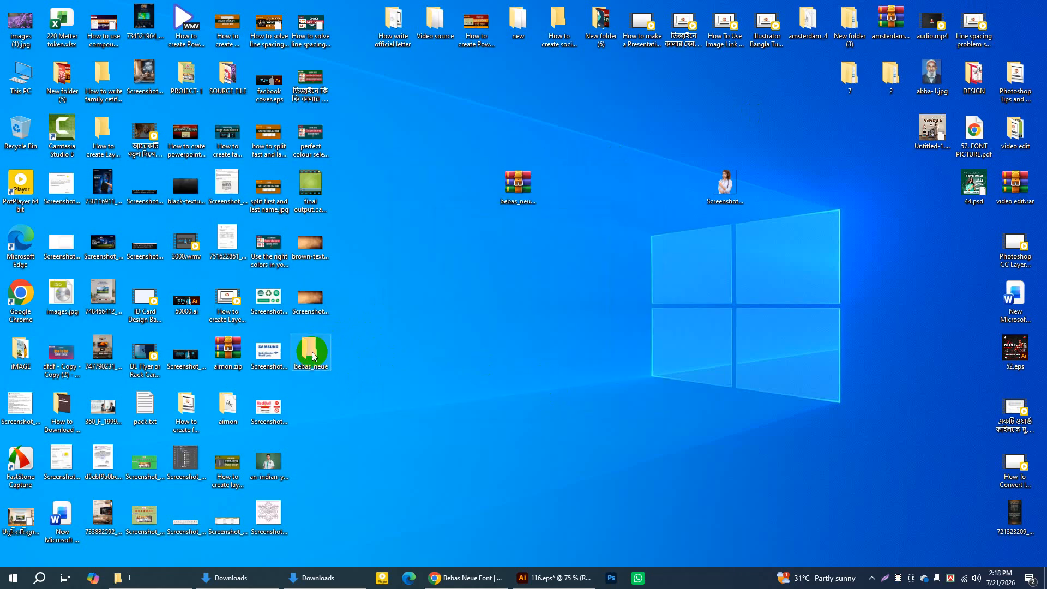
Place the extracted bebas_neue folder beside its archive, open it and install the BebasNeue-Regular.otf font
drag(310, 351, 579, 189)
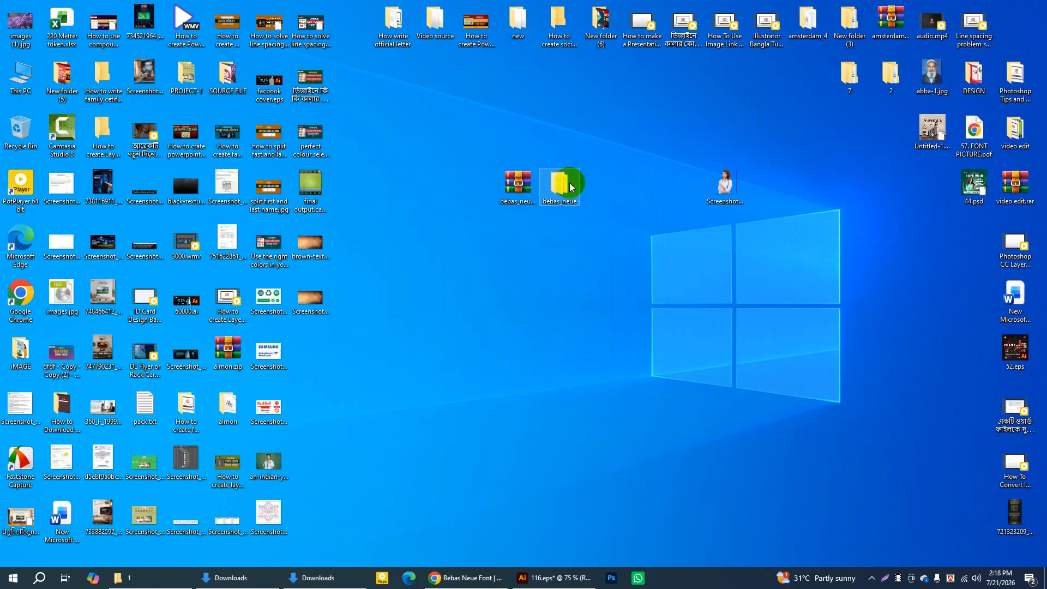
double_click(571, 188)
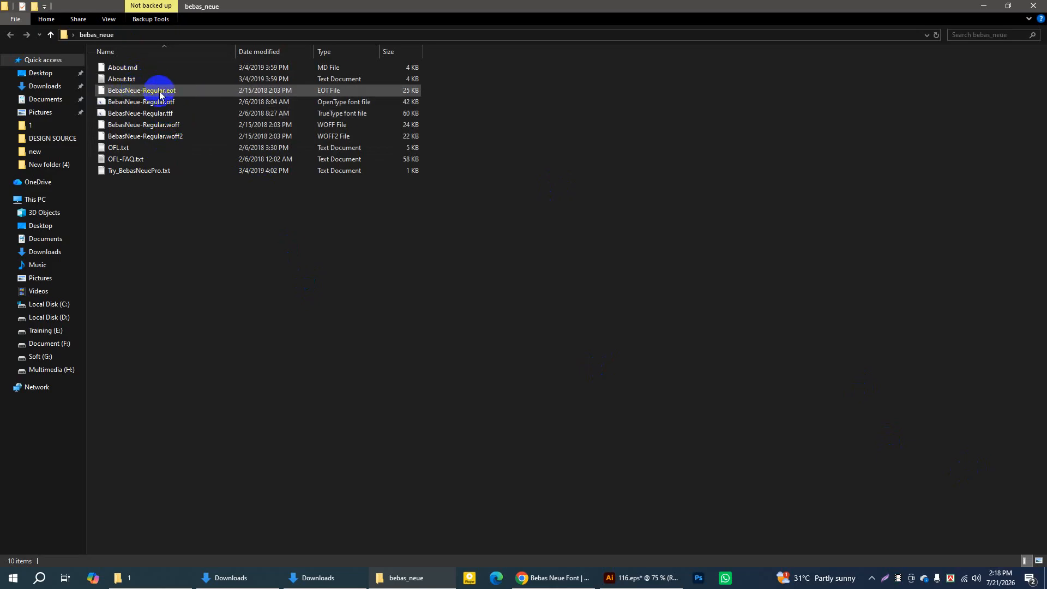
click(1039, 561)
click(304, 89)
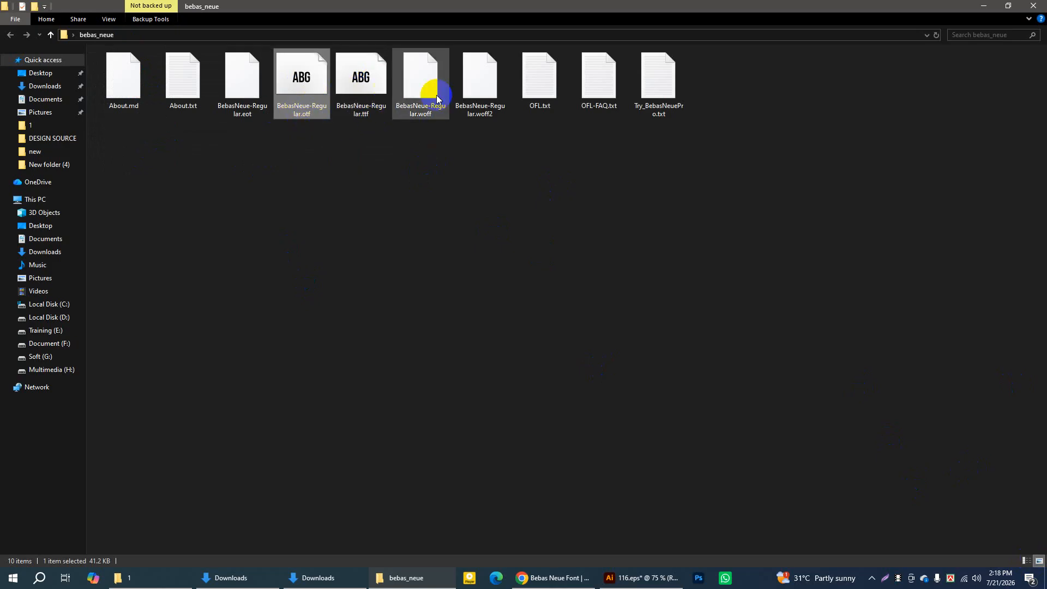
right_click(313, 77)
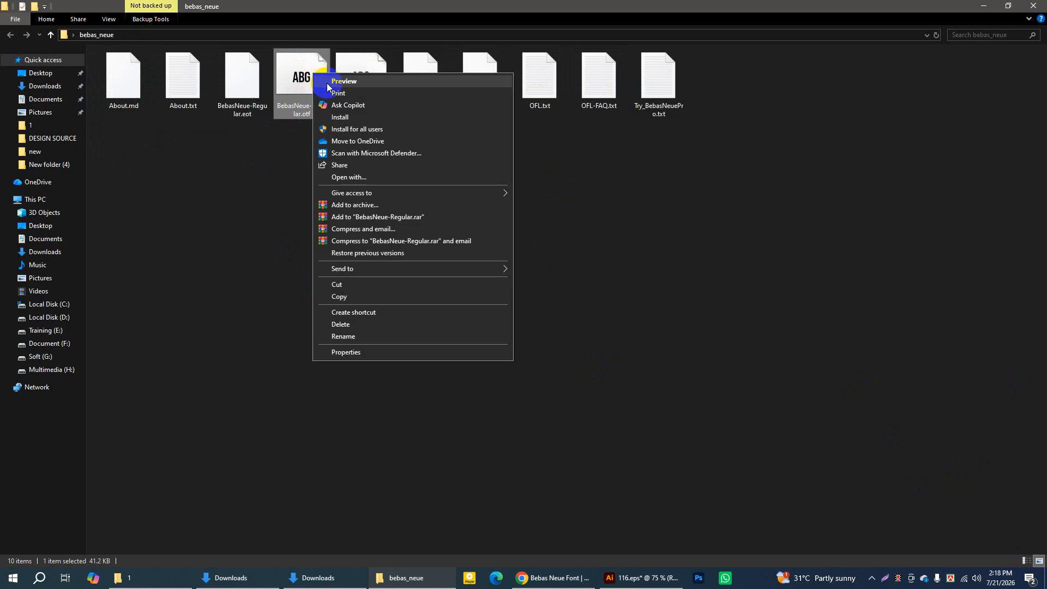
click(352, 118)
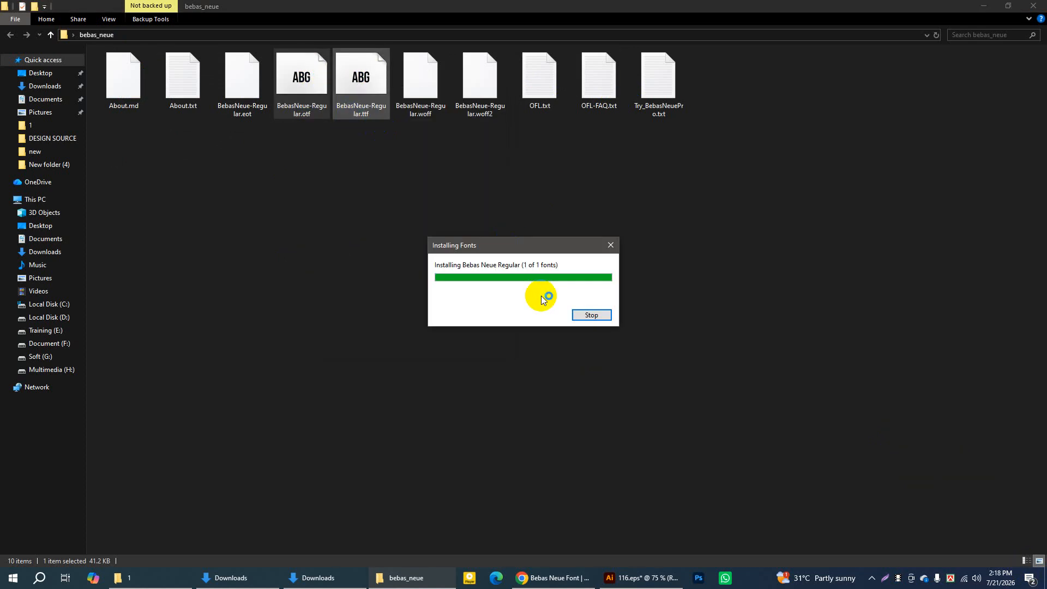
click(1033, 5)
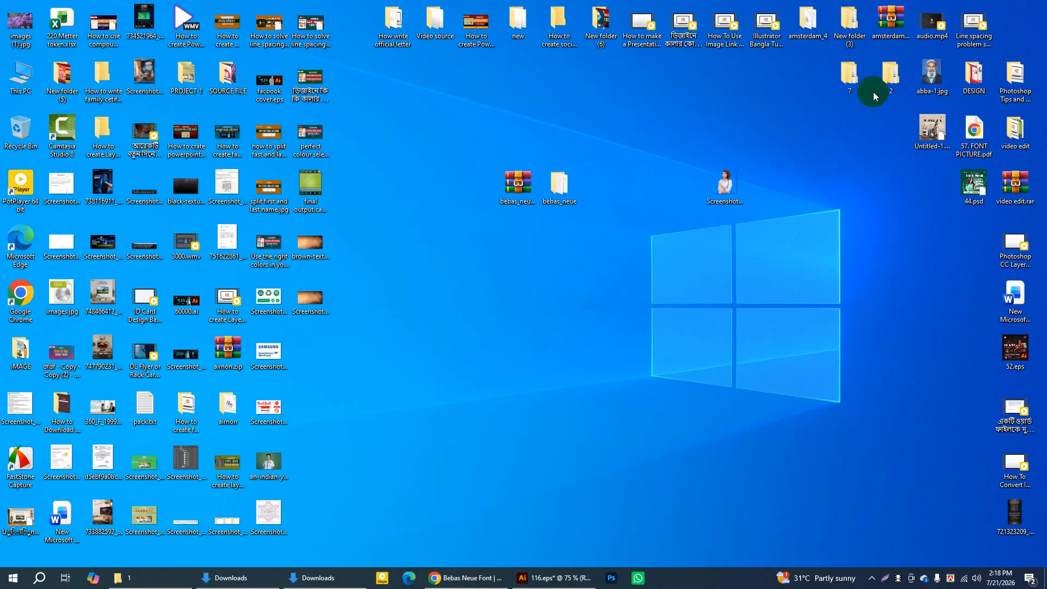
Switch back to Illustrator and examine the font used for the Doctor text in 116.eps
click(551, 578)
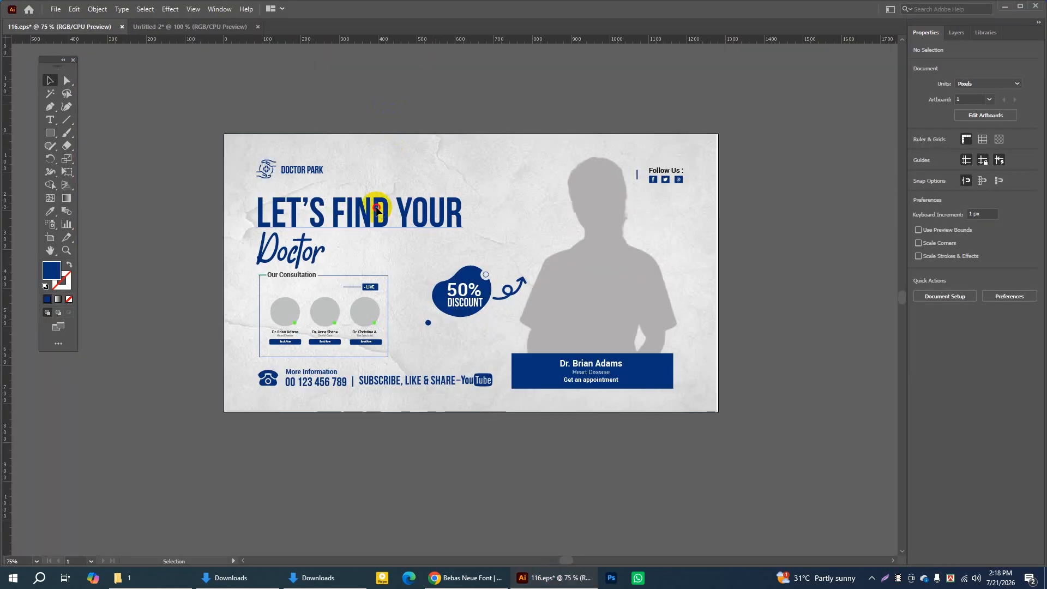
drag(374, 207, 280, 262)
click(373, 116)
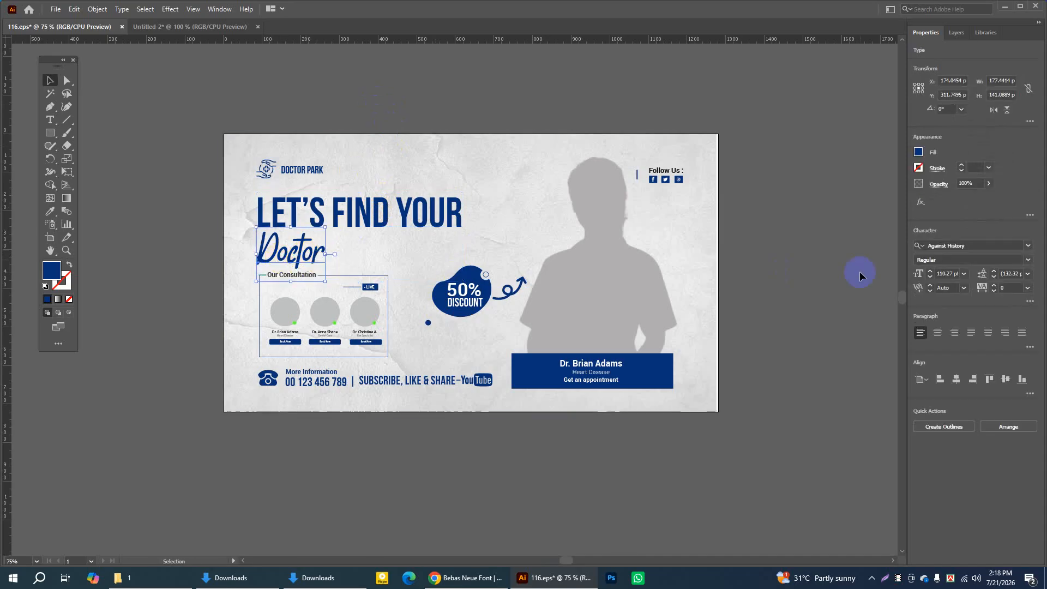
click(952, 252)
Copy the LET'S FIND YOUR and Doctor texts together from 116.eps into Untitled-2, dismissing the Internet Download Manager dialogs
shift+click(352, 215)
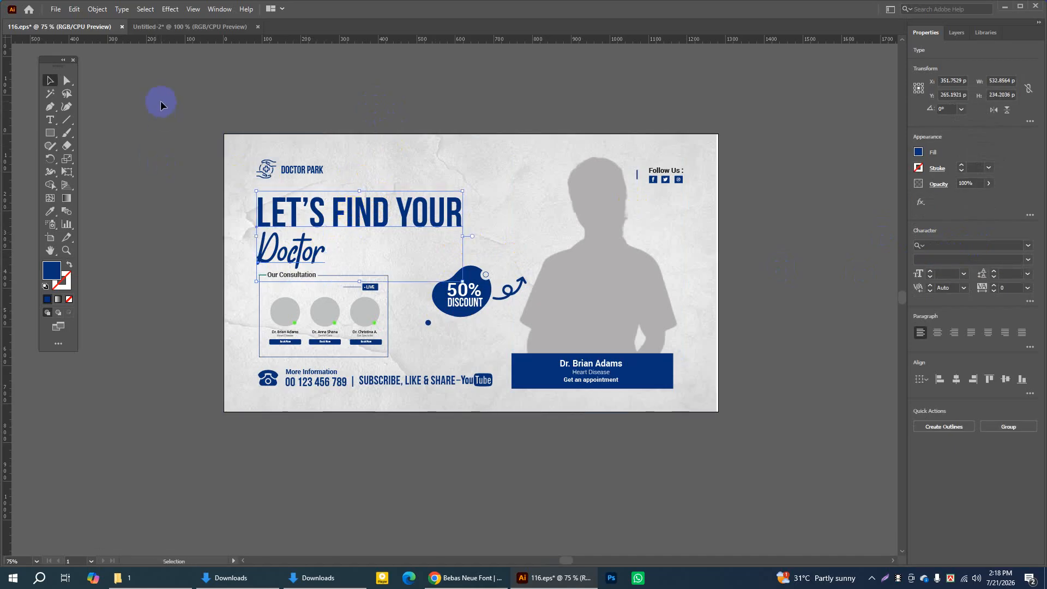
click(74, 10)
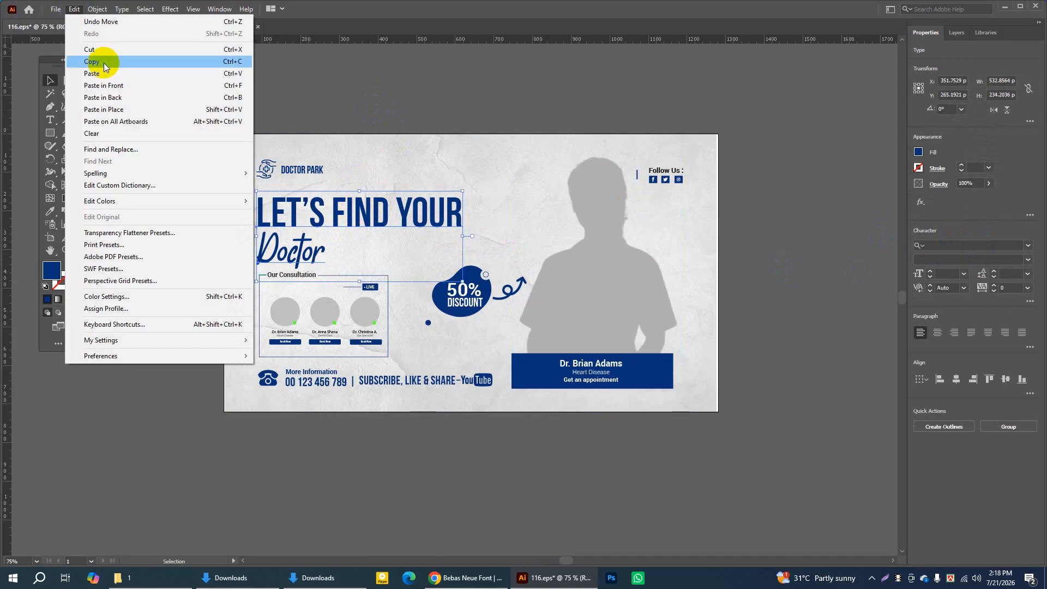
click(105, 63)
click(143, 28)
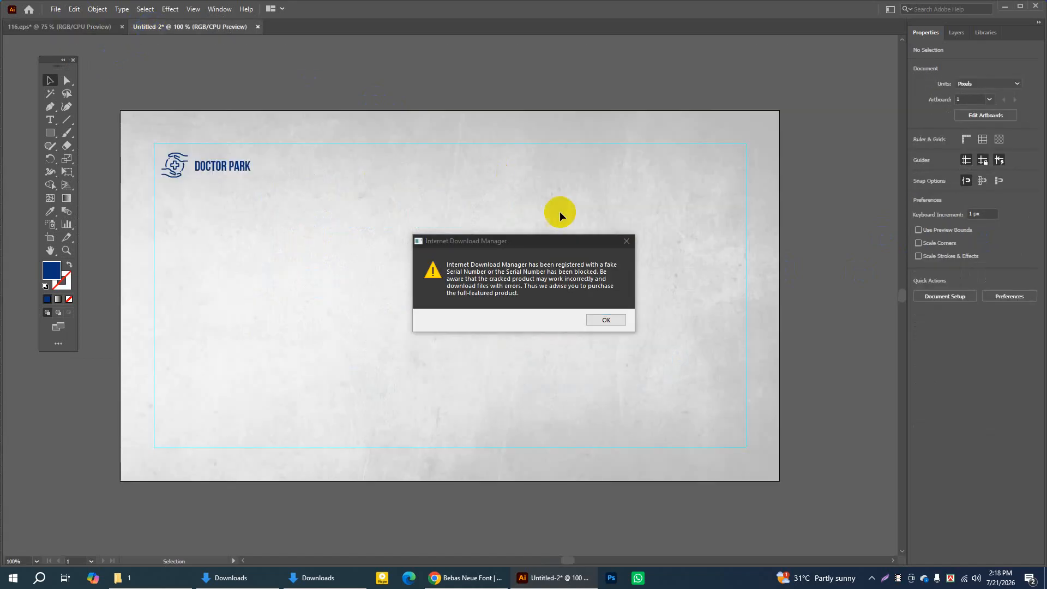
click(626, 241)
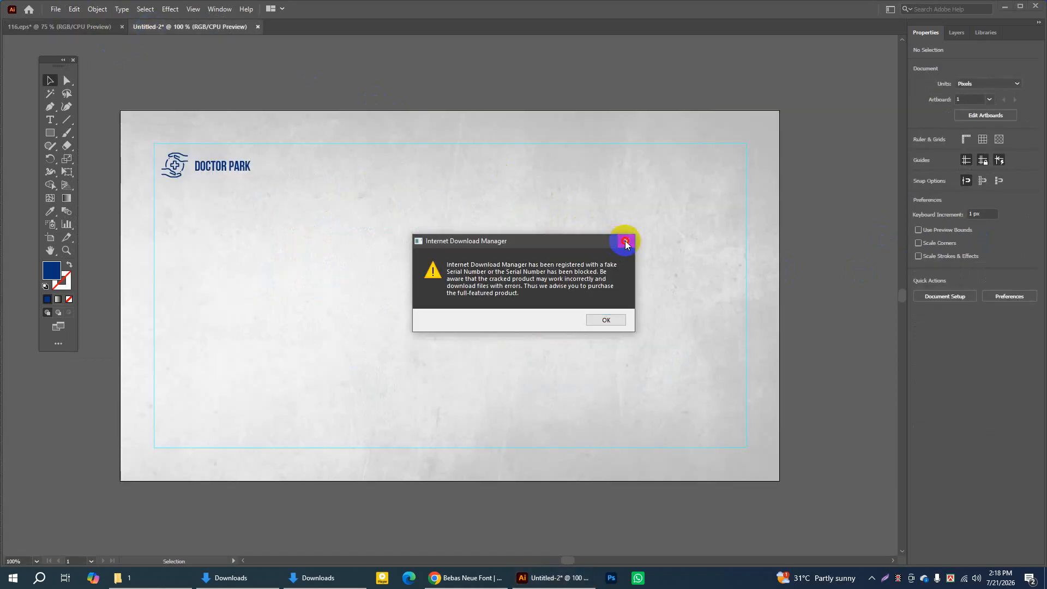
click(75, 10)
click(92, 73)
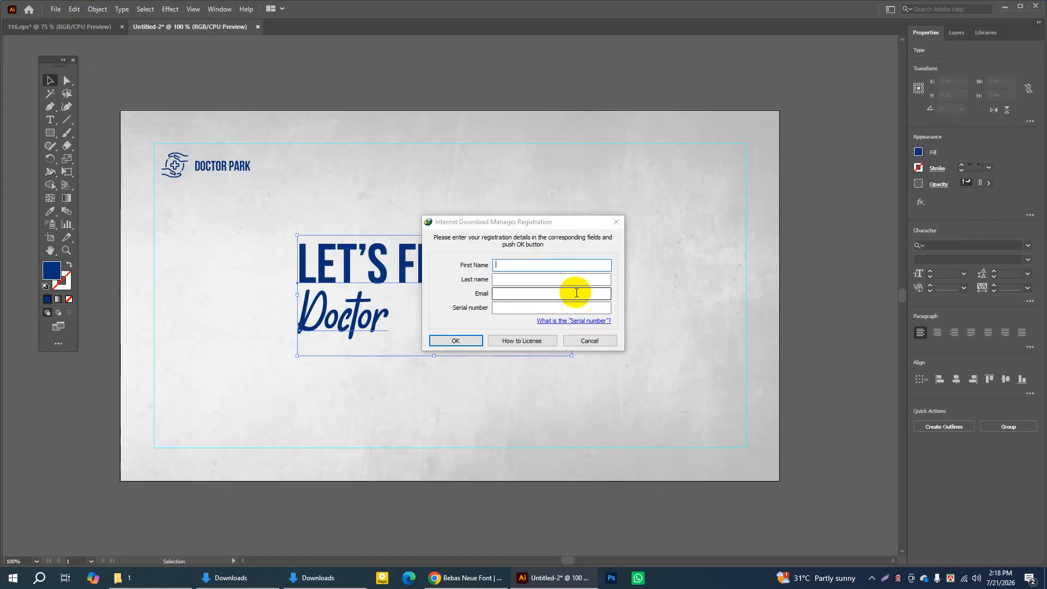
click(592, 339)
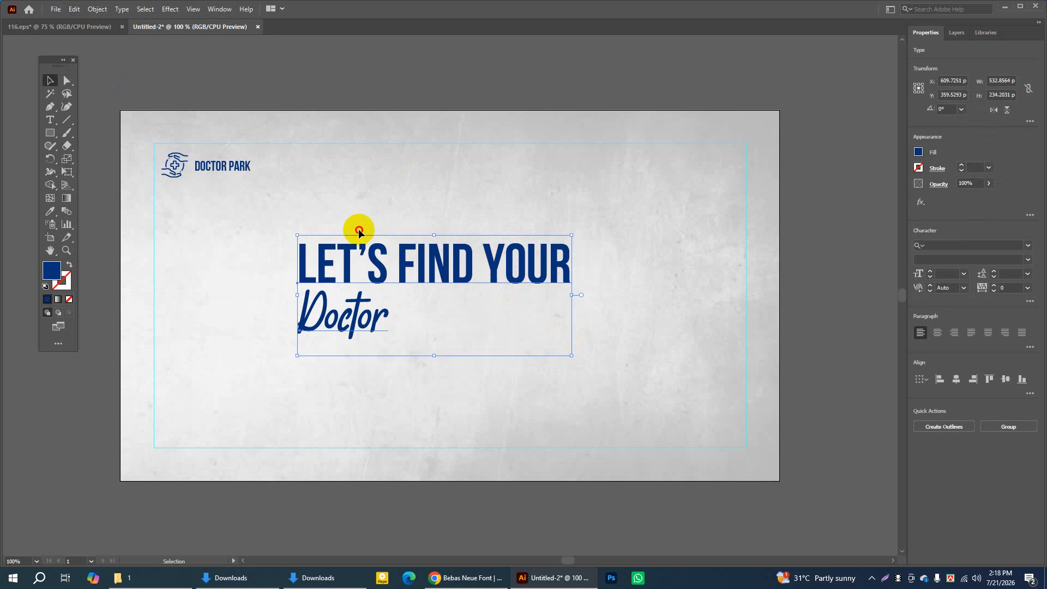
Move the LET'S FIND YOUR and Doctor texts together to the left margin beneath the DOCTOR PARK logo, dismissing the Internet Download Manager dialog
click(803, 255)
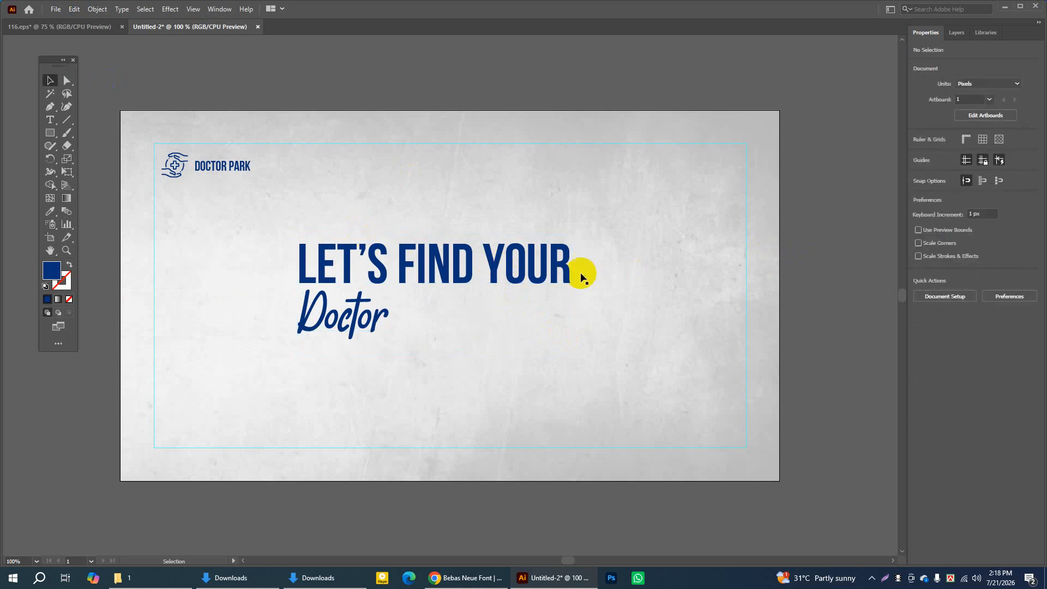
click(491, 273)
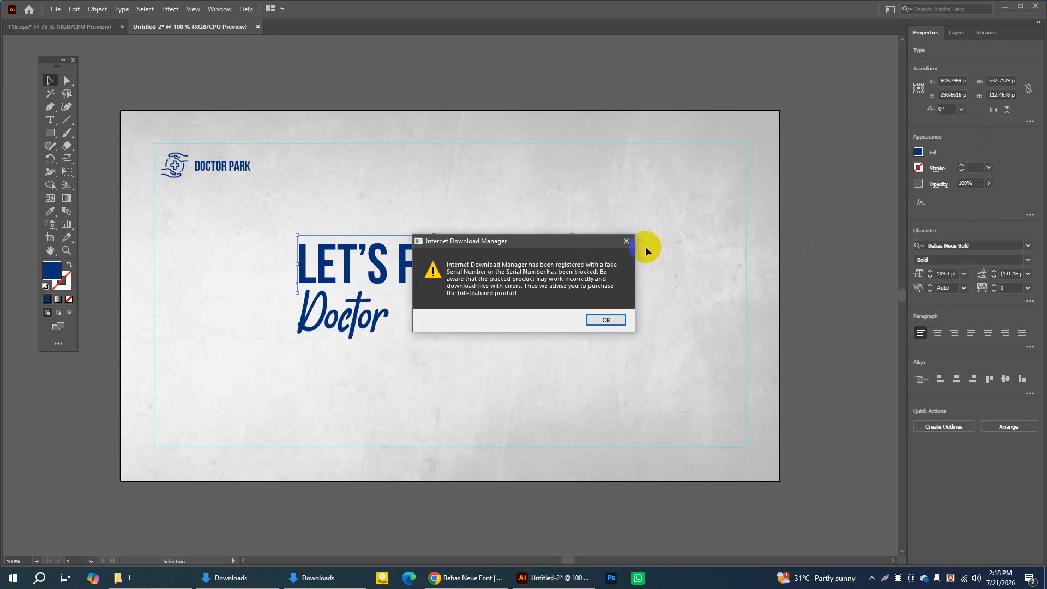
click(628, 236)
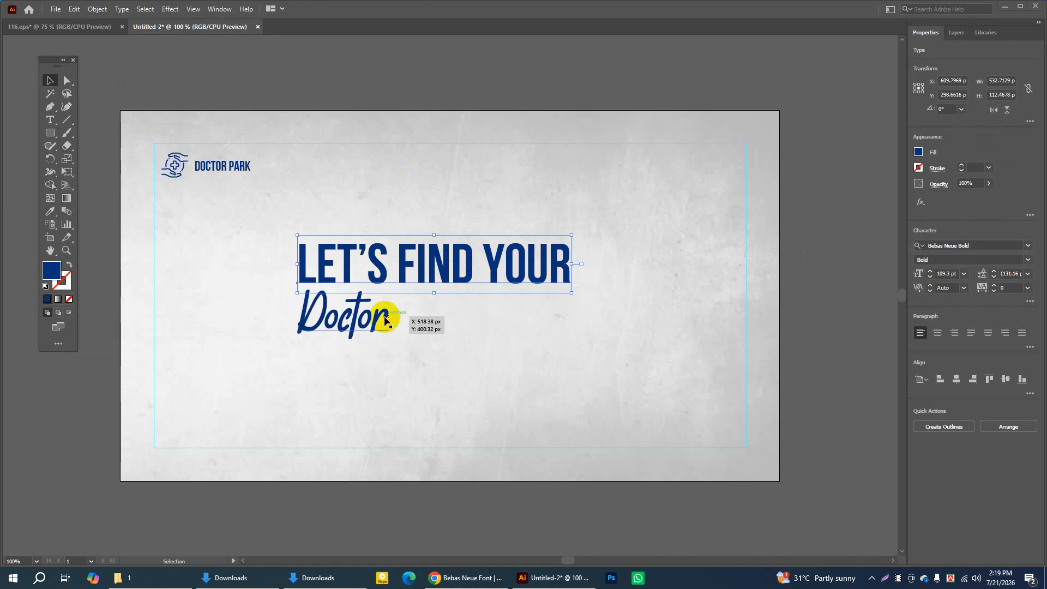
click(590, 340)
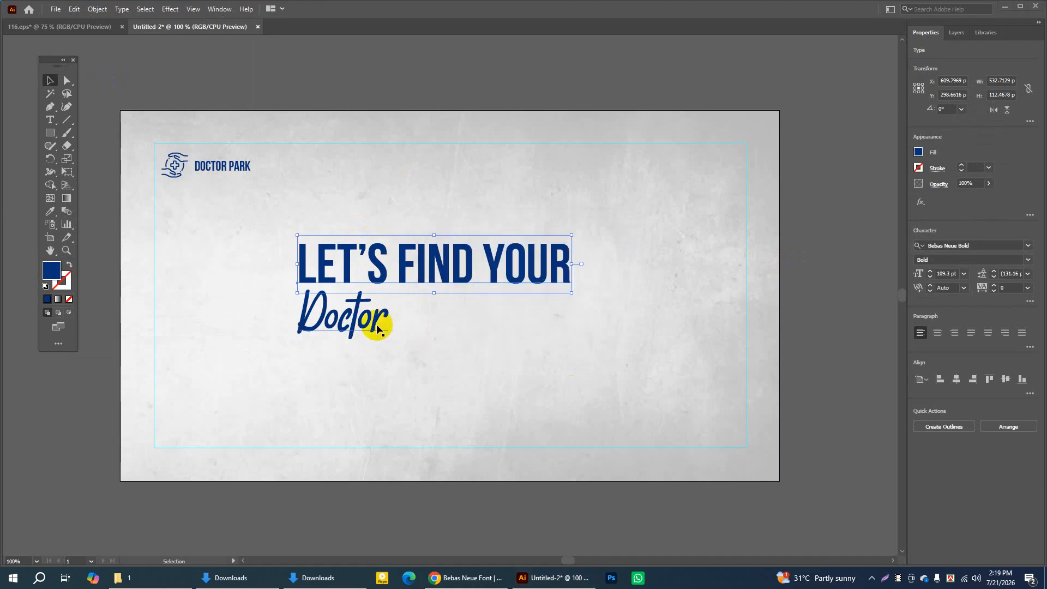
shift+click(368, 324)
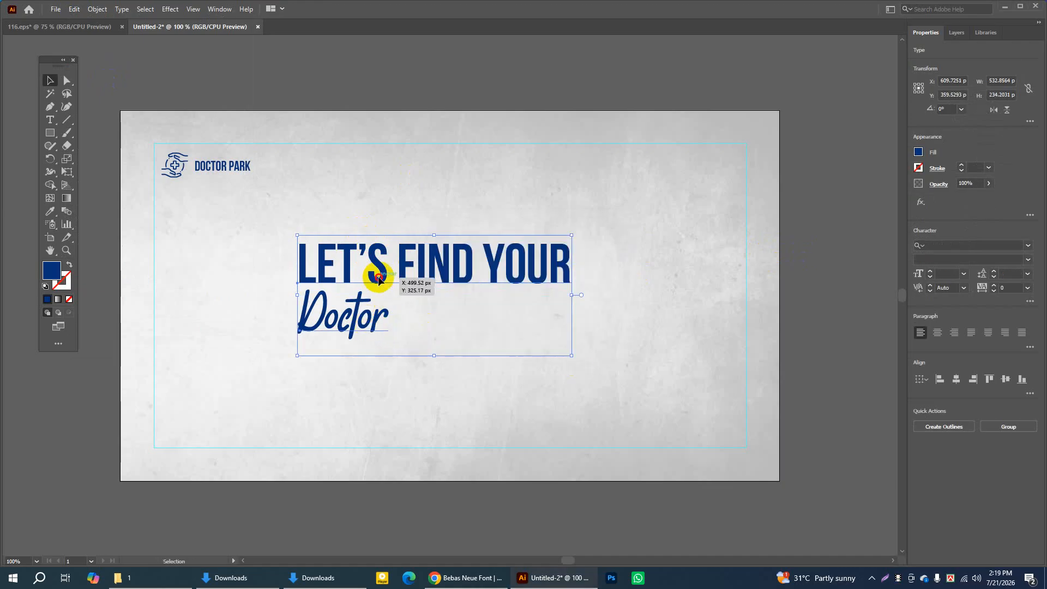
drag(378, 280, 246, 237)
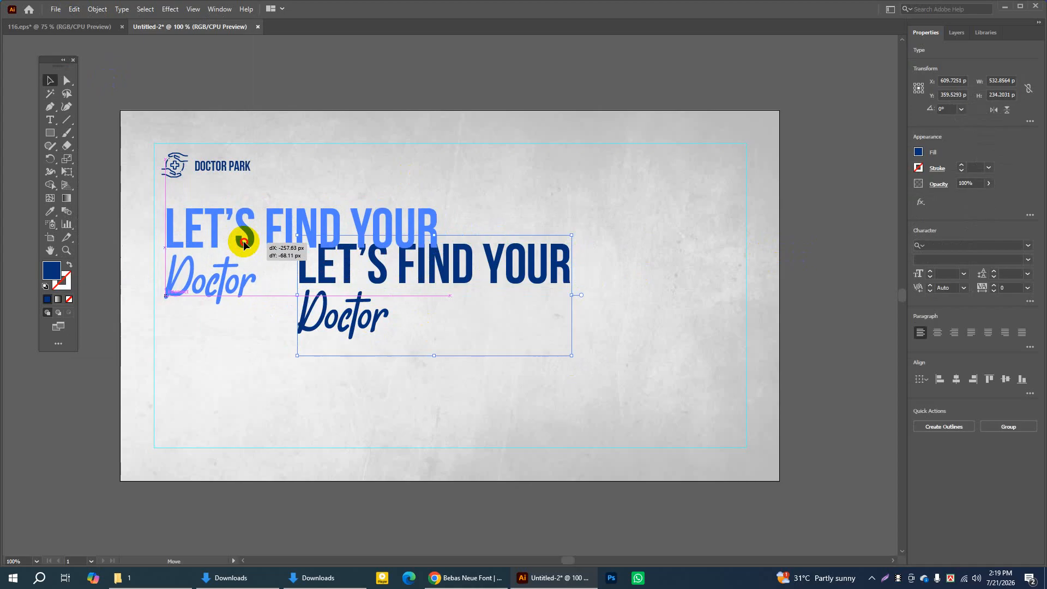
drag(244, 244, 243, 244)
click(297, 68)
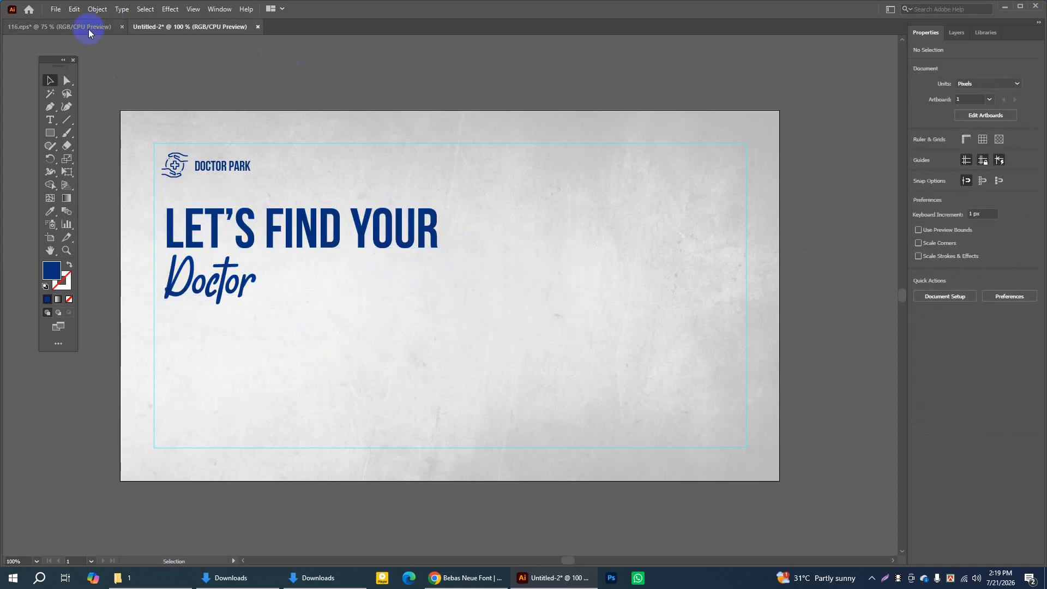
Switch to 116.eps and examine the Our Consultation box and its contents up close
click(89, 28)
click(313, 255)
click(304, 302)
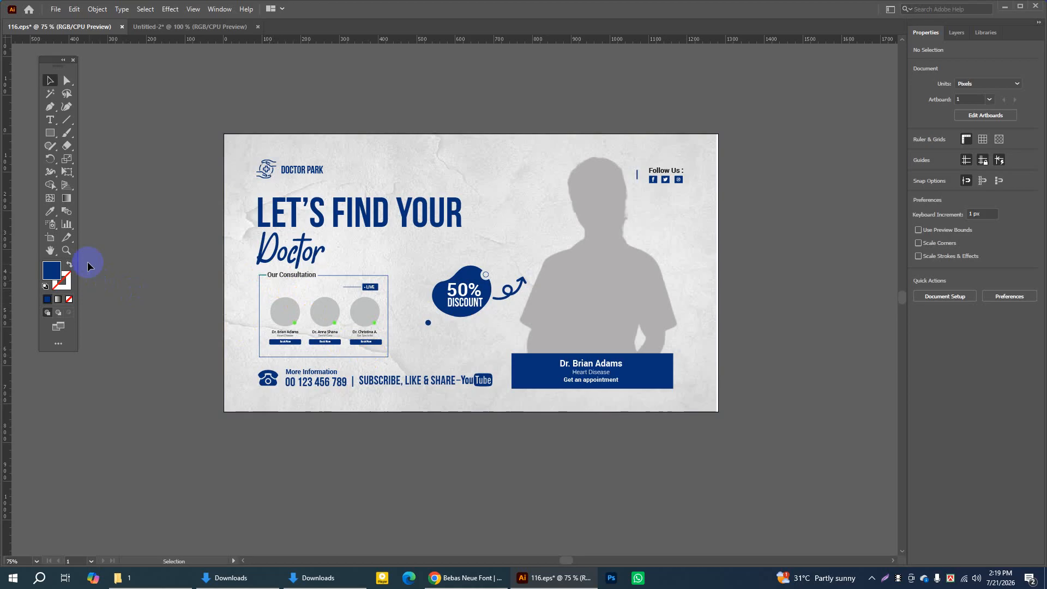
click(65, 250)
click(371, 319)
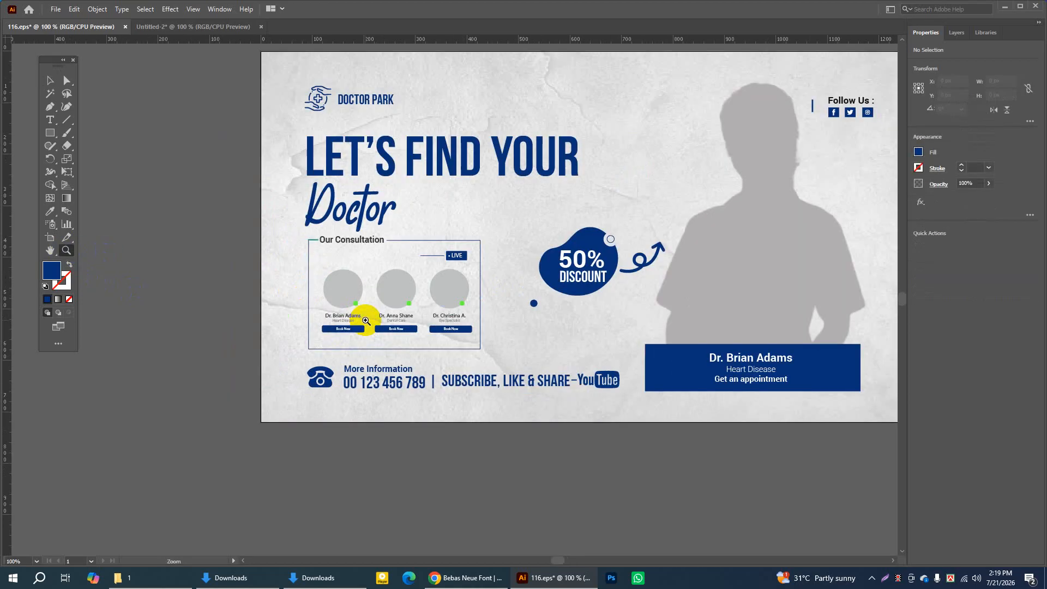
click(406, 294)
click(419, 293)
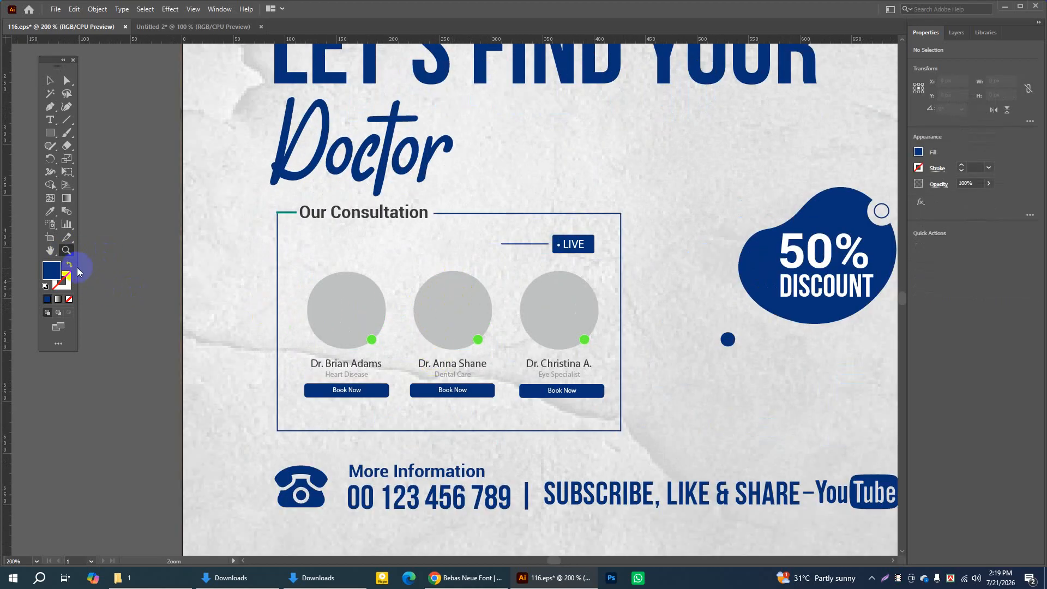
click(49, 252)
drag(451, 287, 433, 256)
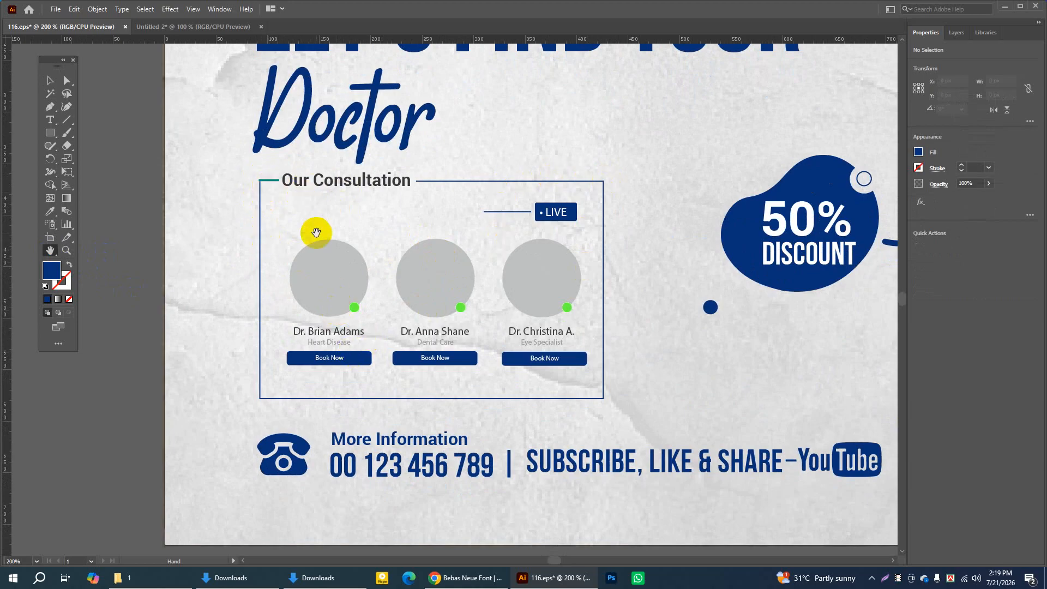
In Untitled-2, draw a rectangle about 313 x 205 px below the Doctor text, aligned with the headline's left edge
click(153, 28)
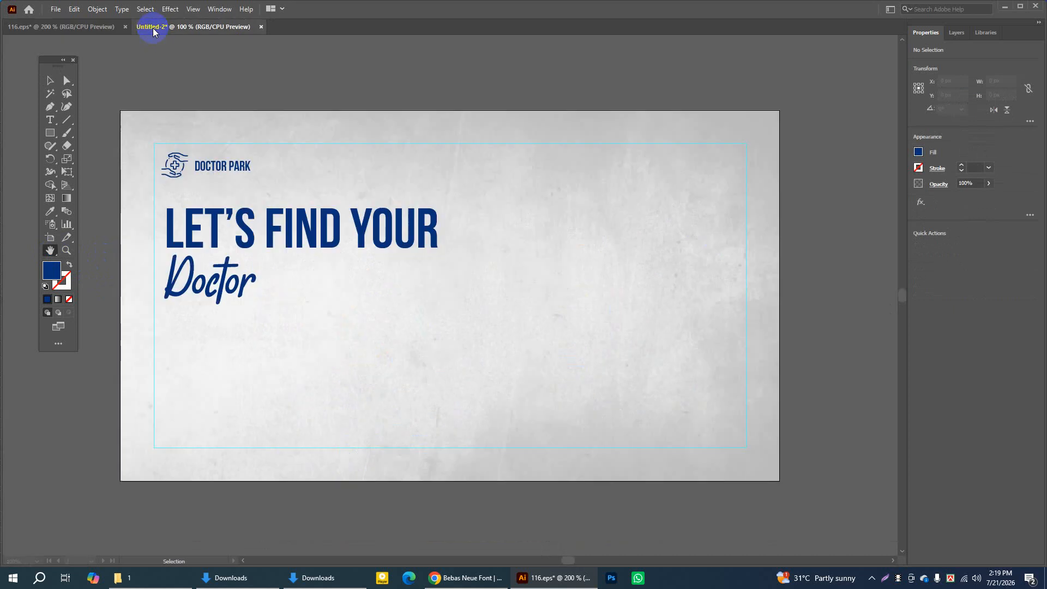
click(51, 136)
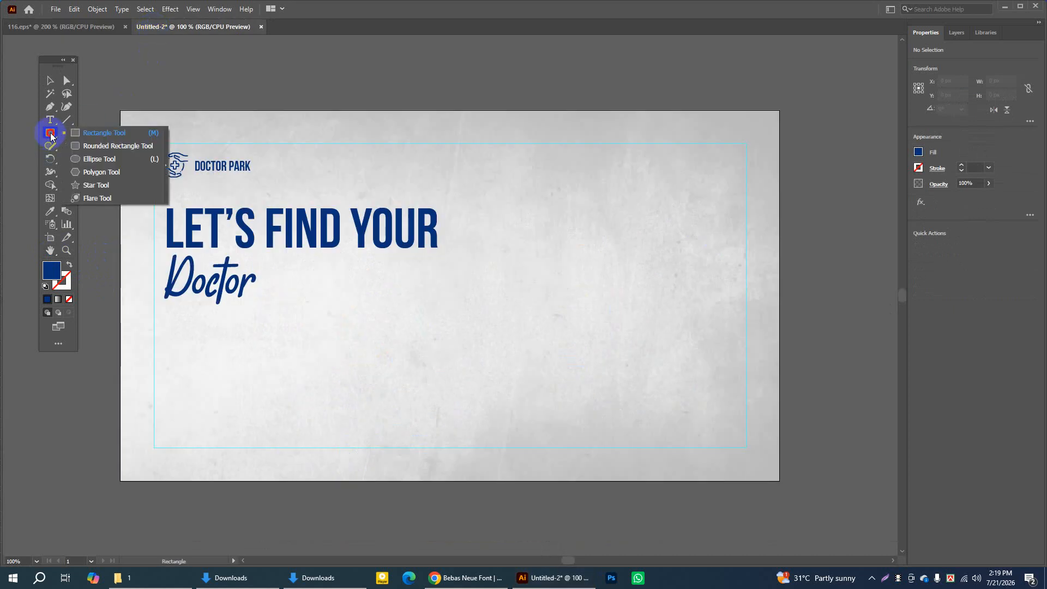
click(116, 139)
click(68, 253)
click(349, 327)
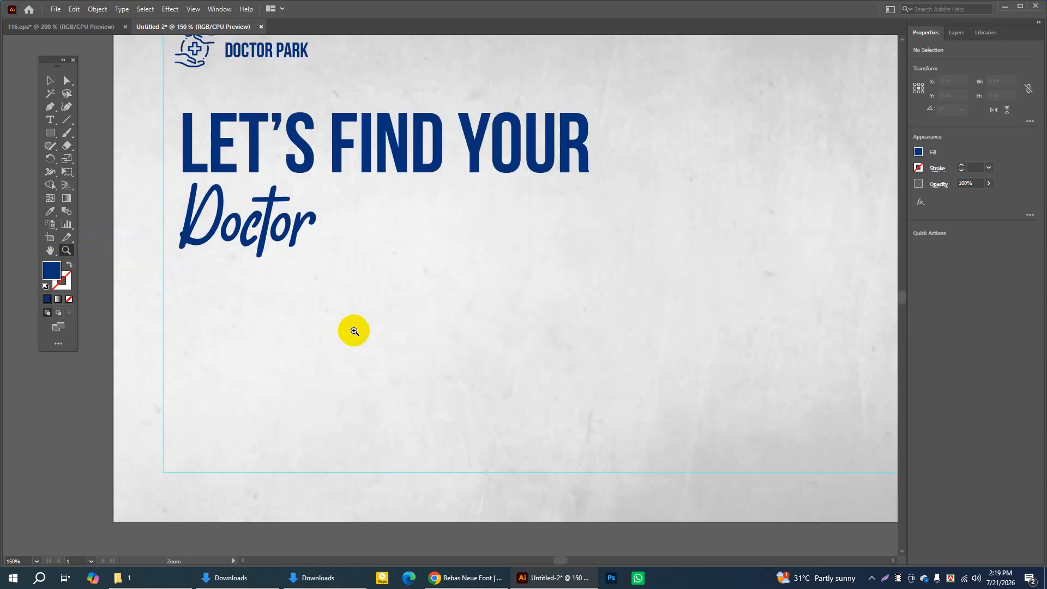
click(50, 134)
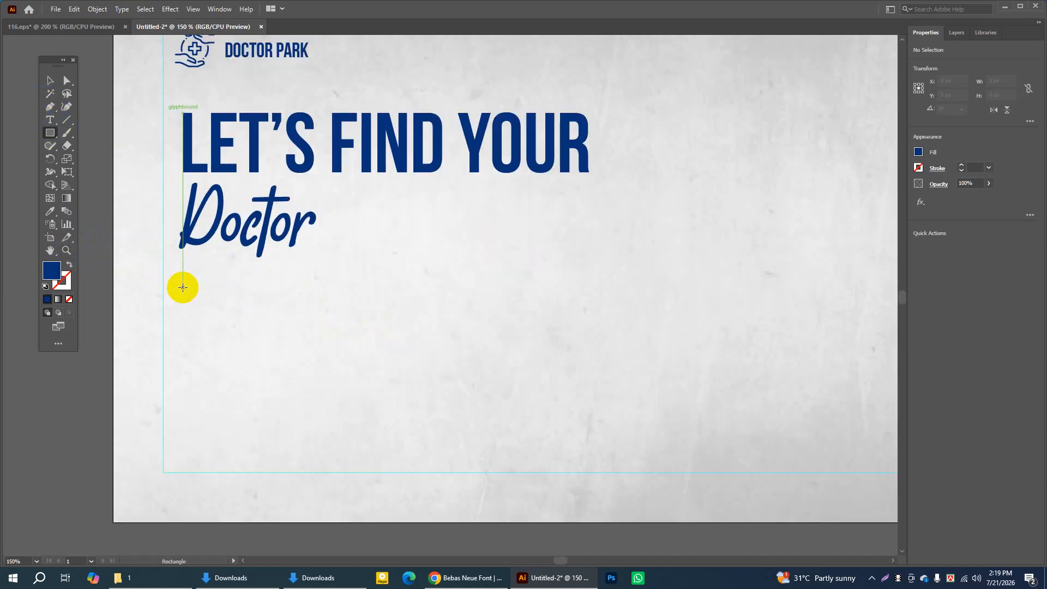
drag(182, 287, 425, 446)
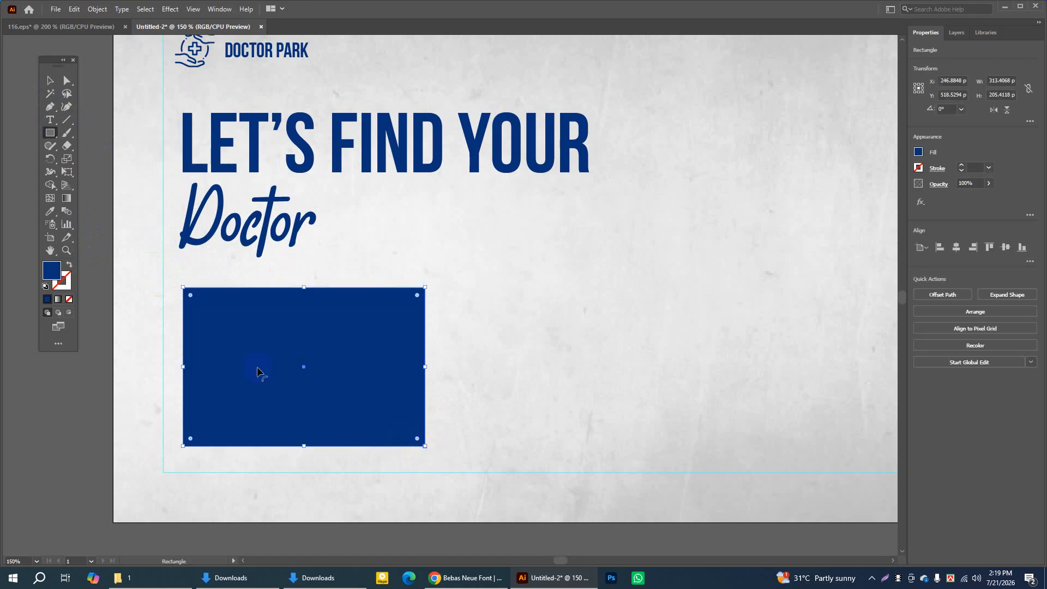
Swap the rectangle's fill and stroke to leave only an outline, and set the stroke colour to 073C89
click(70, 266)
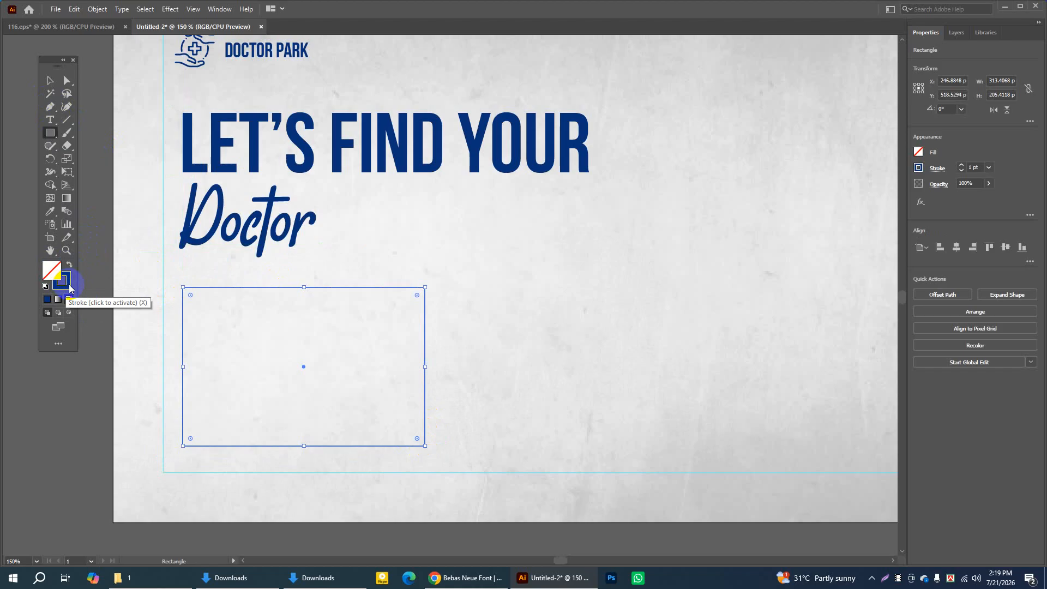
double_click(70, 289)
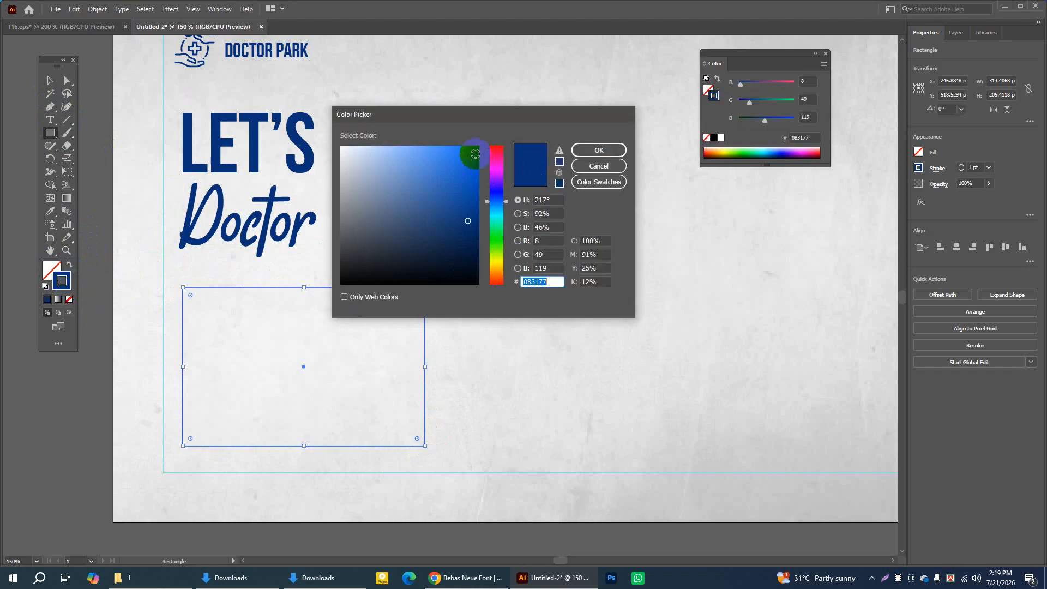
click(474, 158)
drag(475, 157, 473, 204)
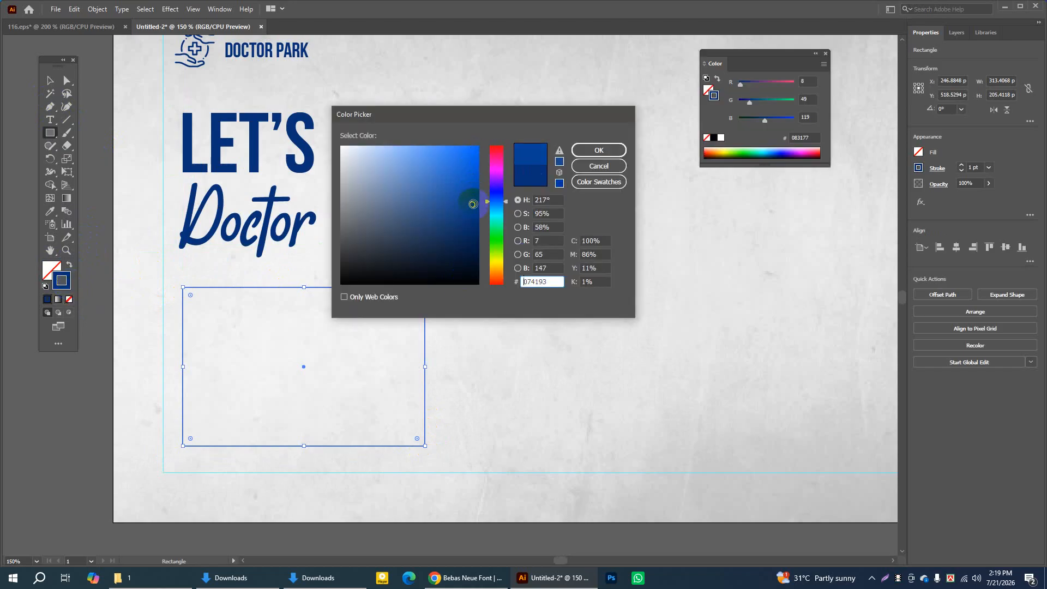
click(598, 150)
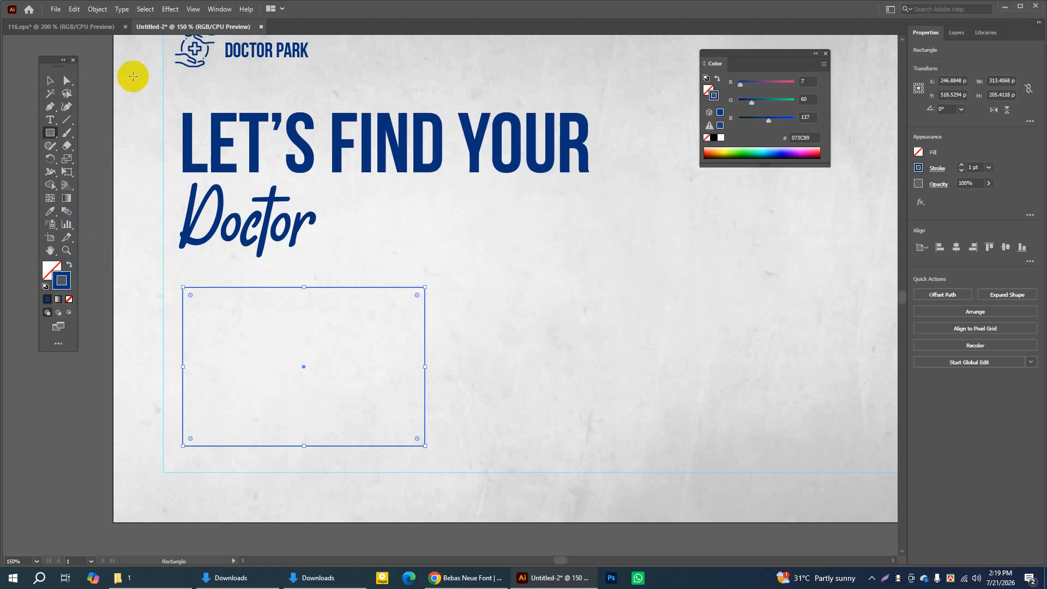
click(49, 81)
click(86, 70)
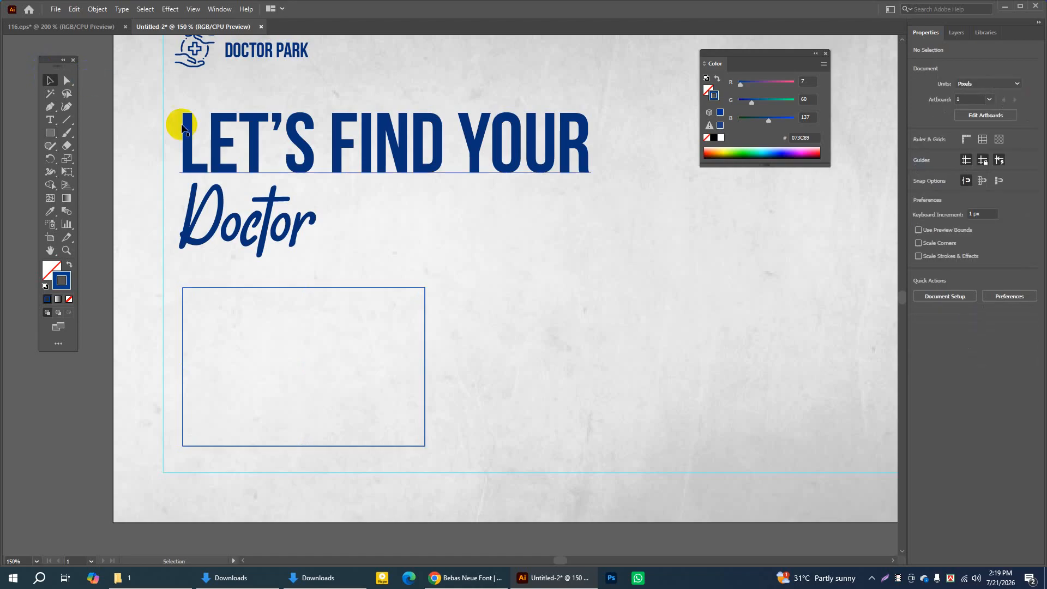
Switch to 116.eps and ungroup the Our Consultation box and its contents
click(61, 26)
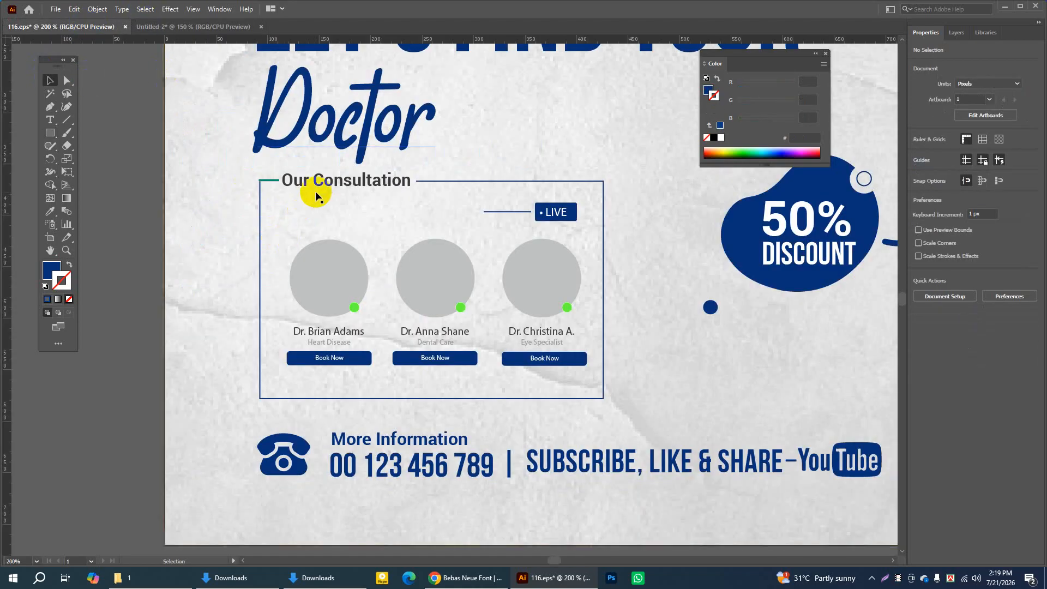
click(354, 186)
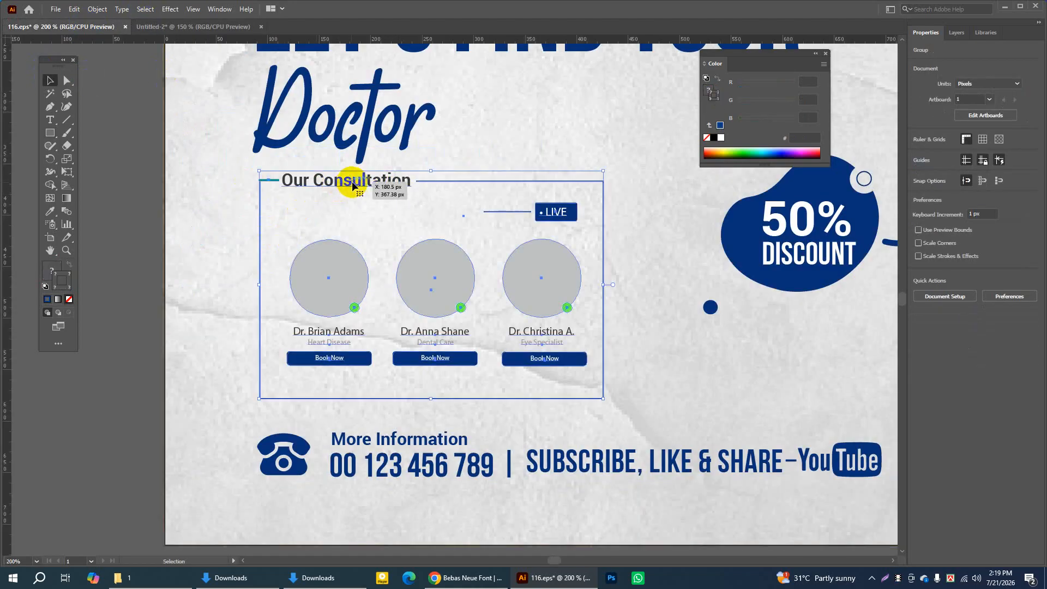
right_click(401, 188)
click(431, 277)
click(132, 210)
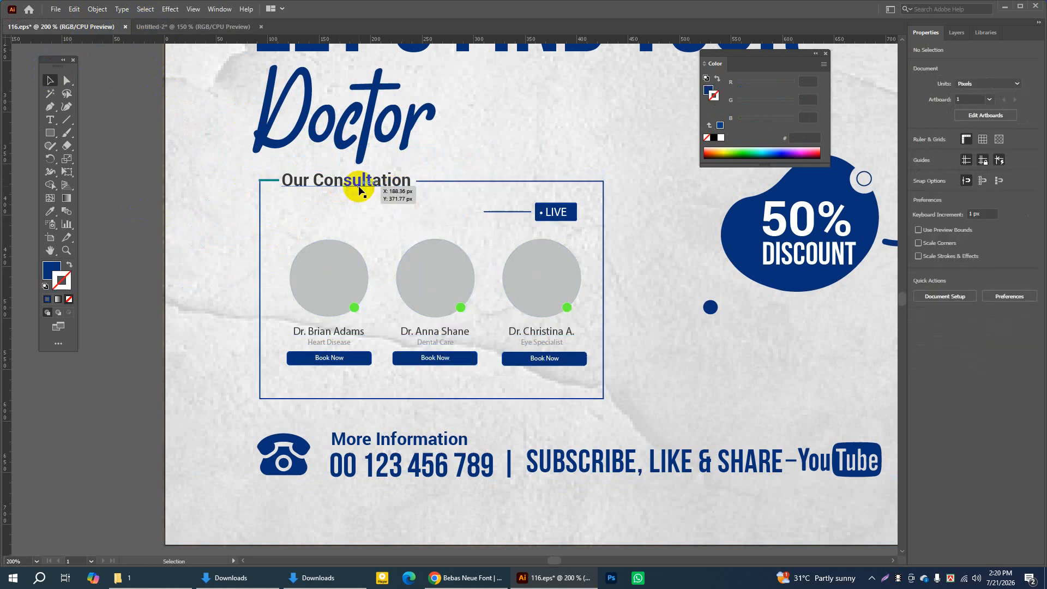
Copy the Our Consultation text from 116.eps and paste it into Untitled-2
click(358, 188)
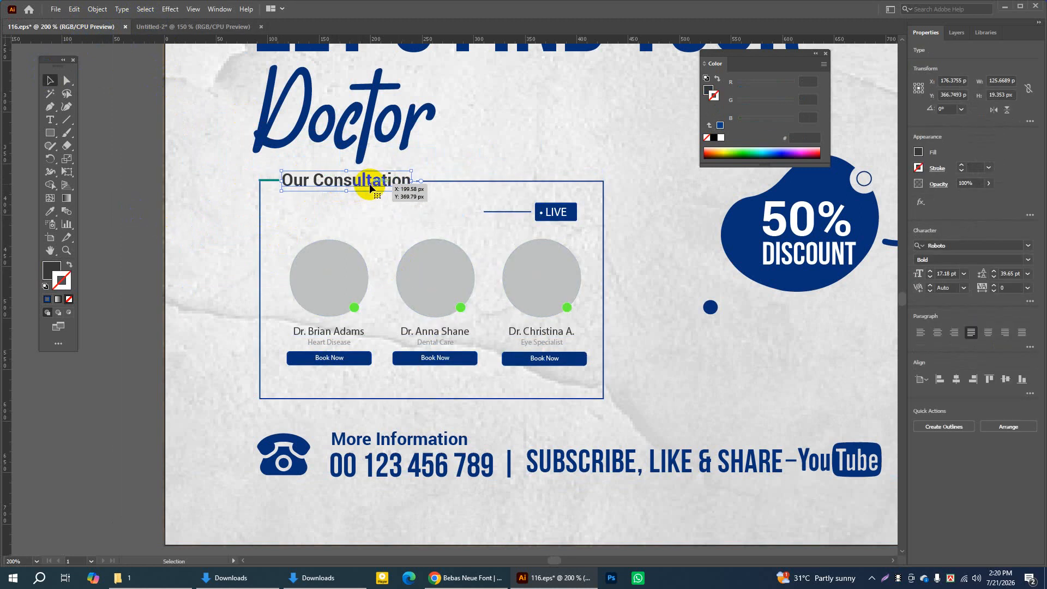
click(76, 10)
click(90, 56)
click(163, 26)
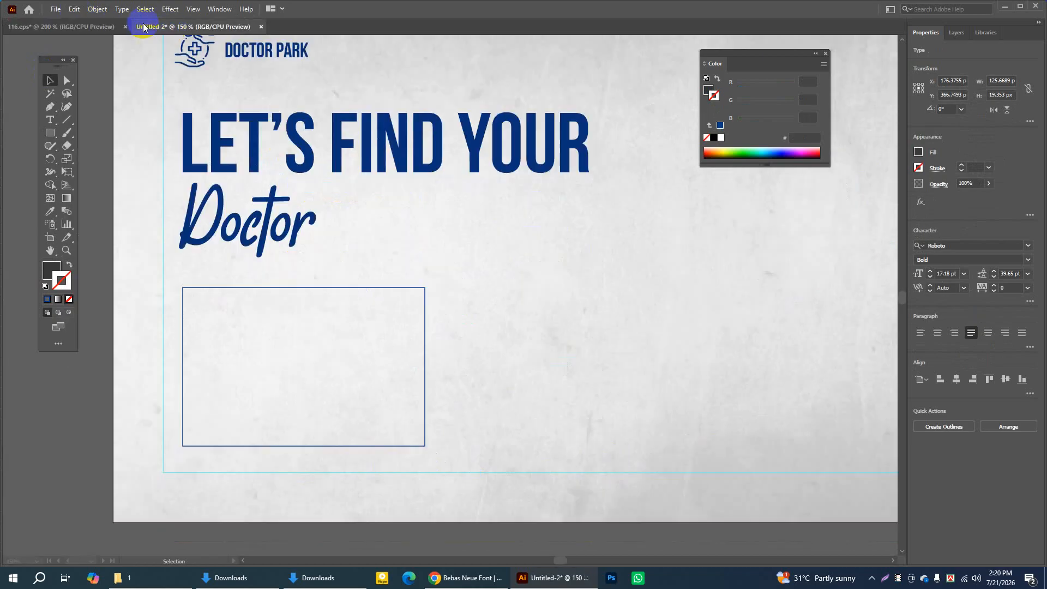
click(75, 9)
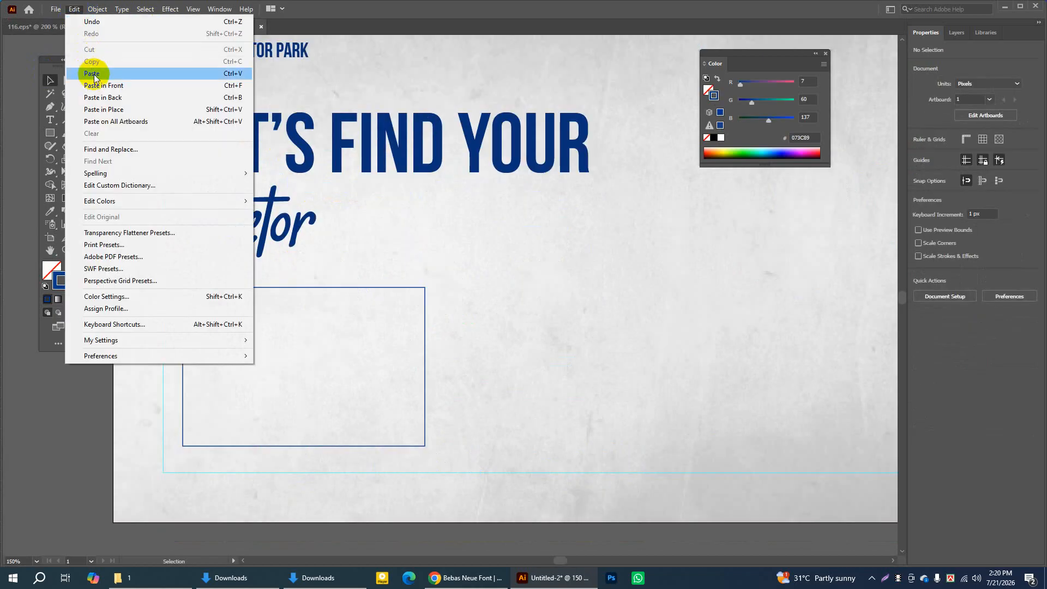
click(93, 74)
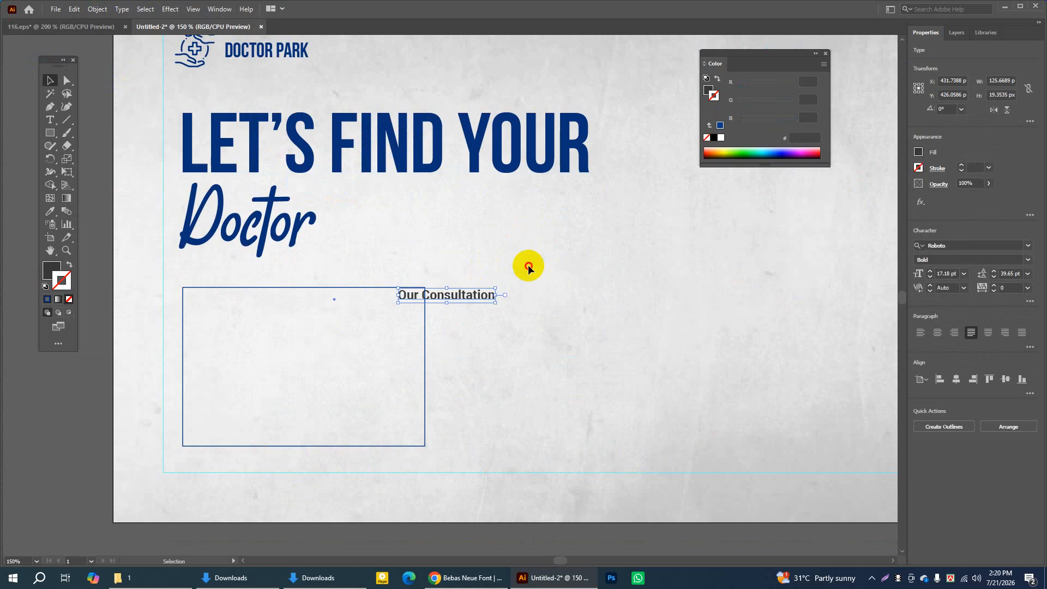
Place the Our Consultation text centred on the rectangle's top edge, slightly in from its left corner
drag(482, 297, 273, 290)
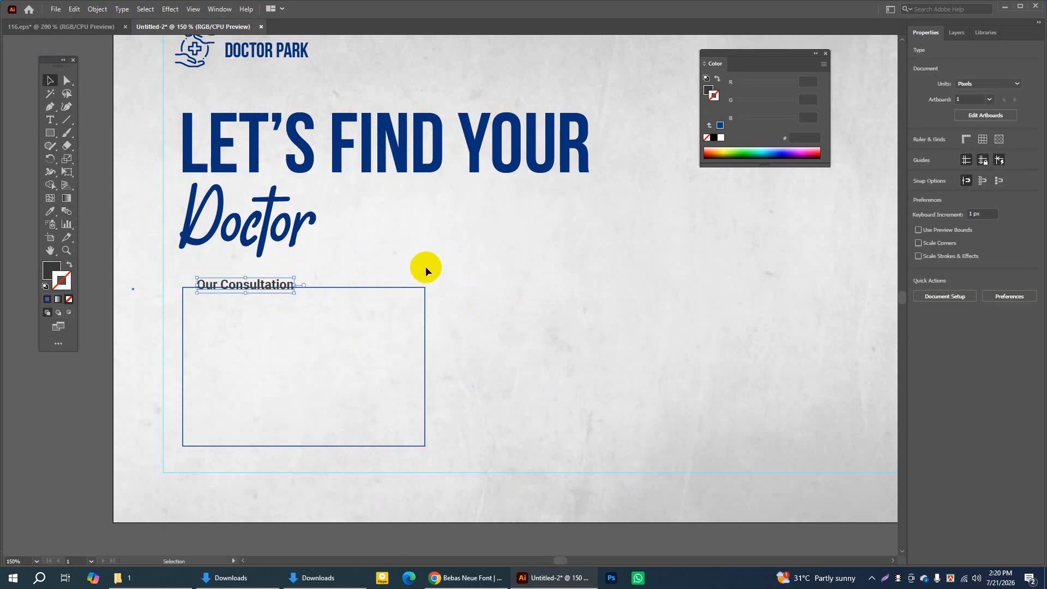
key(Down)
key(Down)
key(Down)
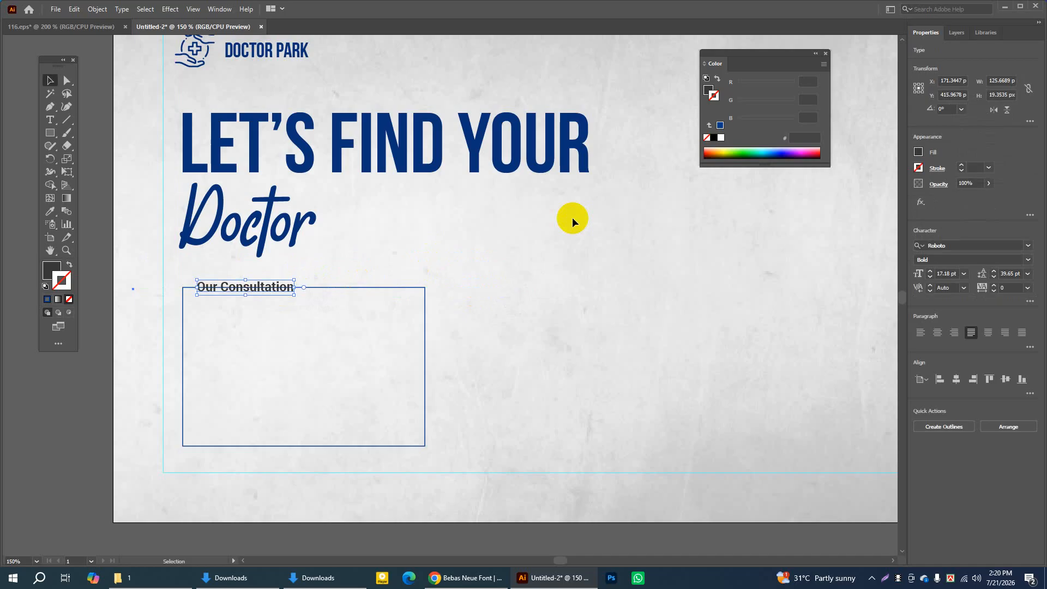
Cut the rectangle's top edge with the Scissors tool just before and just after the Our Consultation text
click(63, 252)
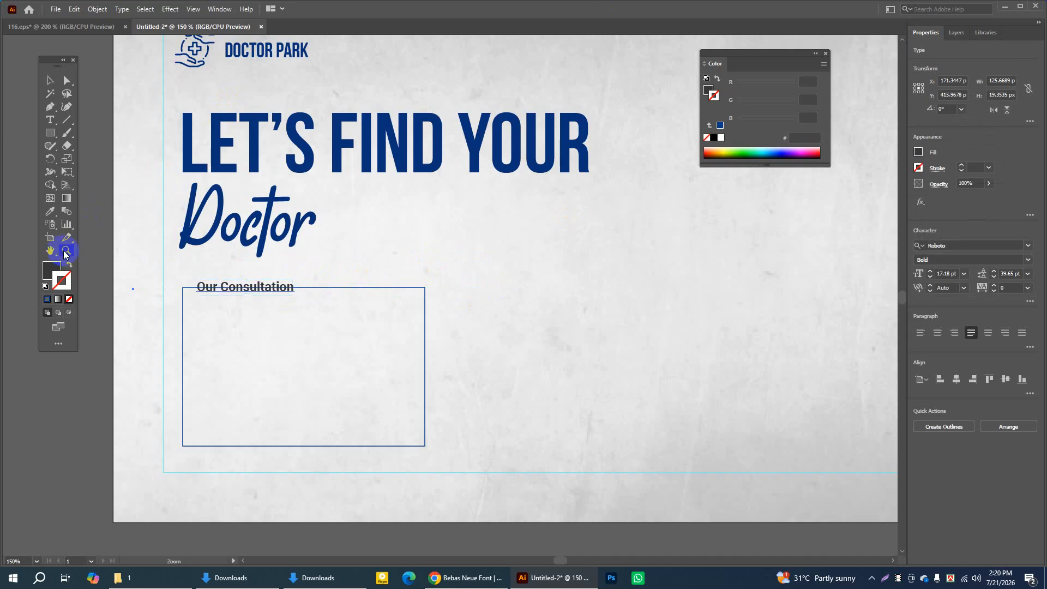
click(260, 299)
click(525, 331)
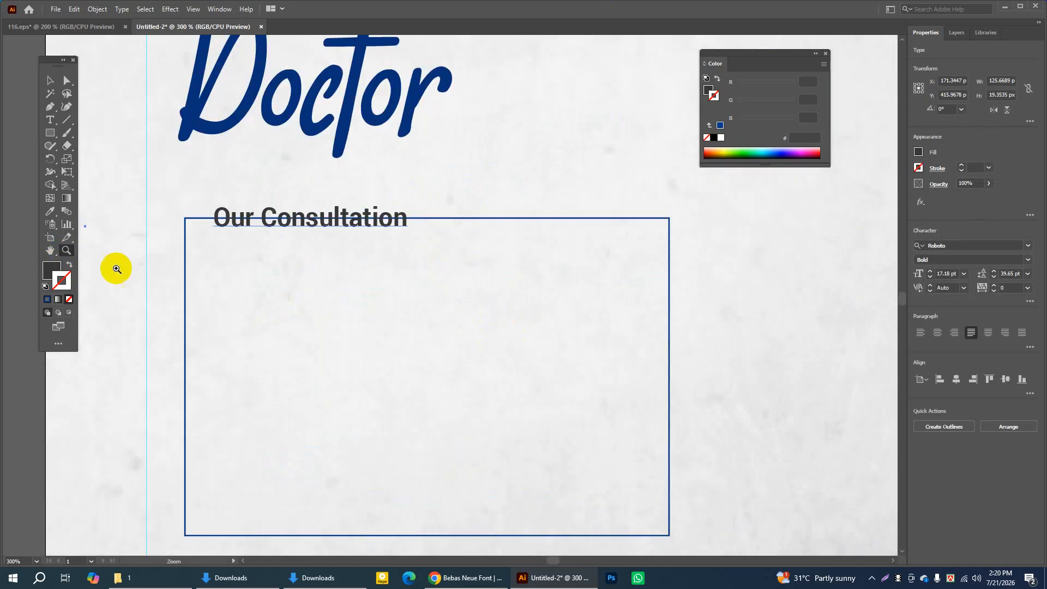
click(50, 250)
drag(363, 332, 365, 279)
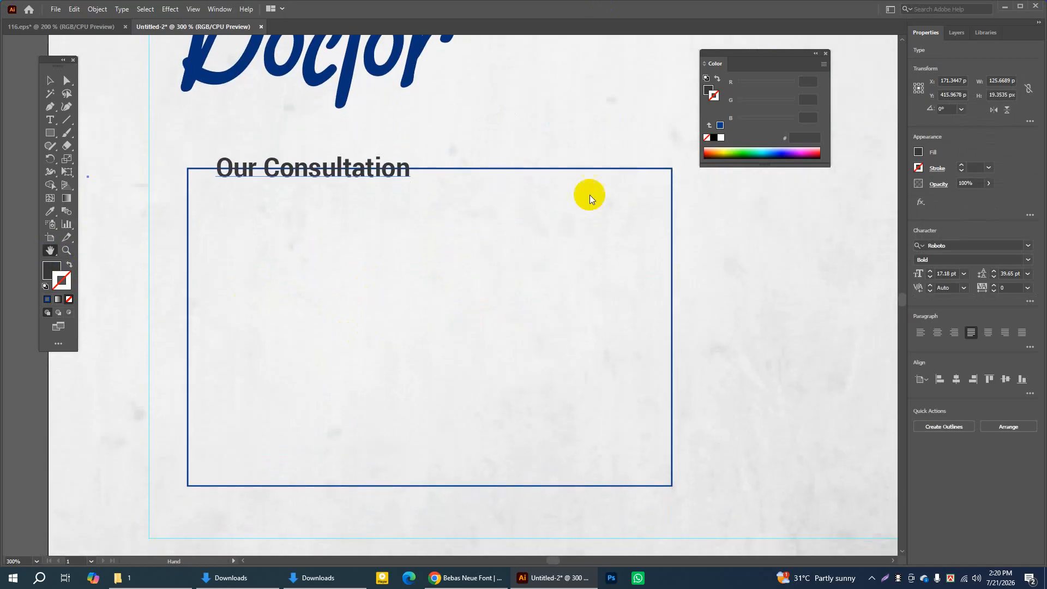
drag(771, 56, 794, 54)
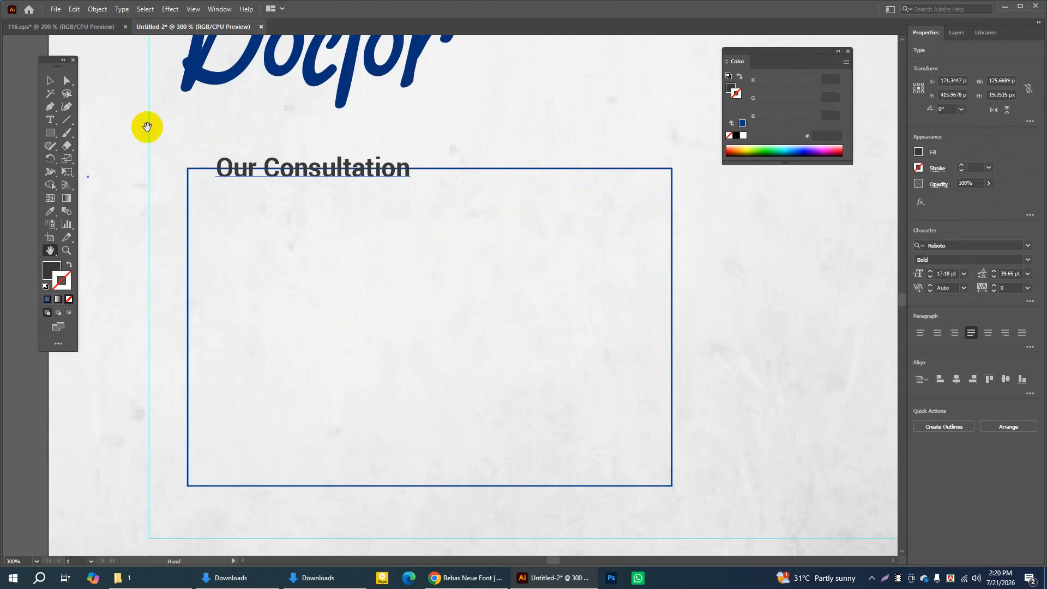
drag(68, 148, 134, 159)
click(205, 168)
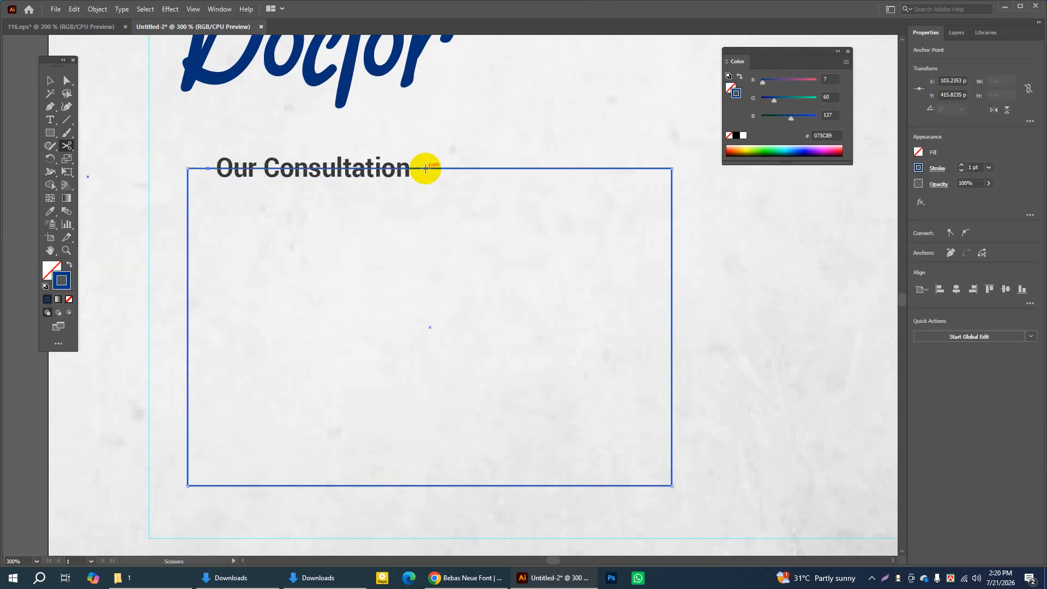
click(423, 168)
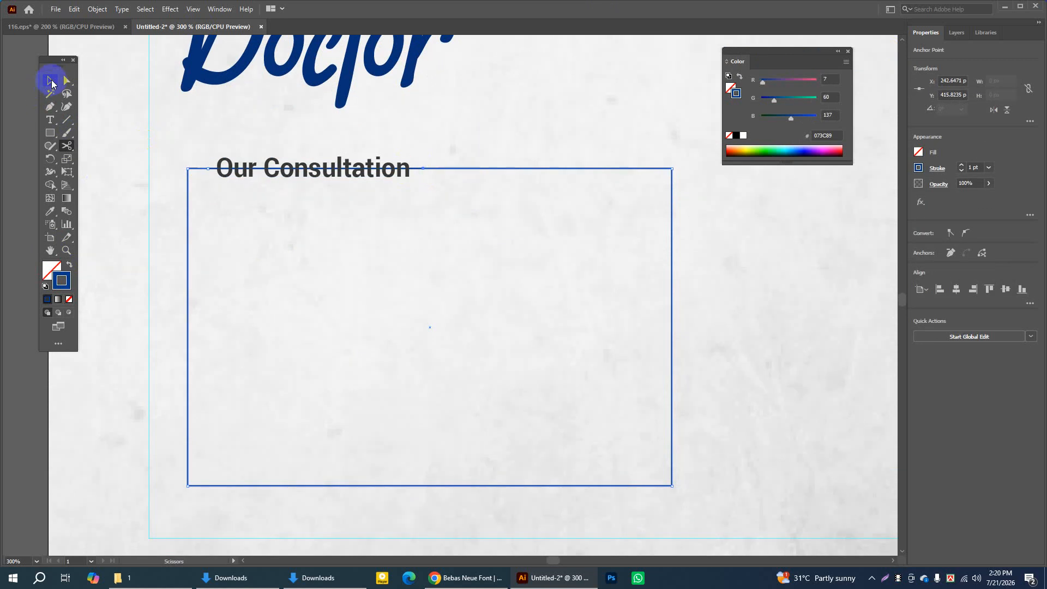
Delete the cut segment of the rectangle's top edge behind the Our Consultation text
click(525, 116)
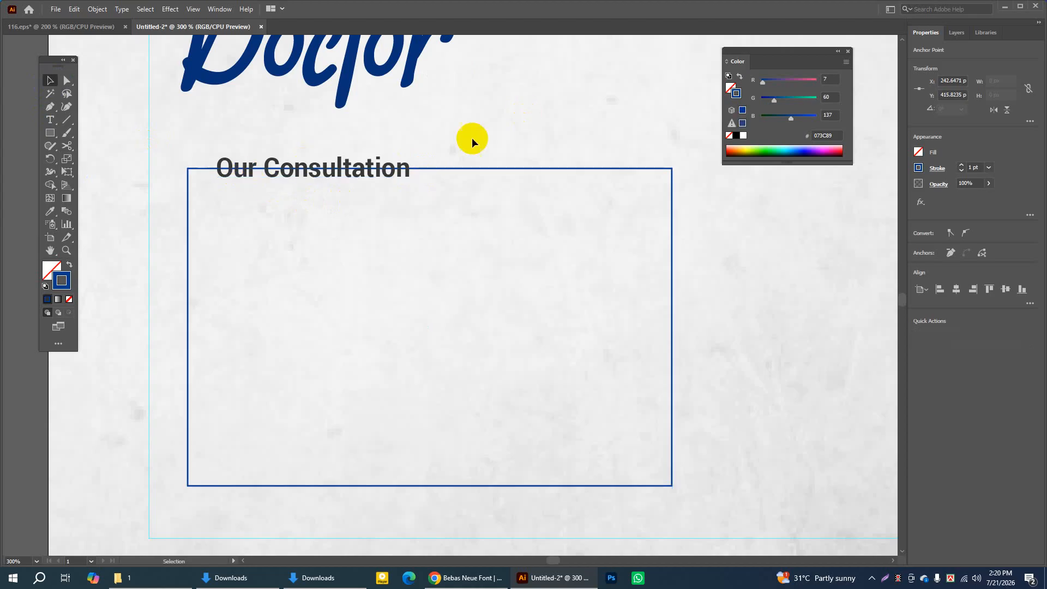
click(412, 169)
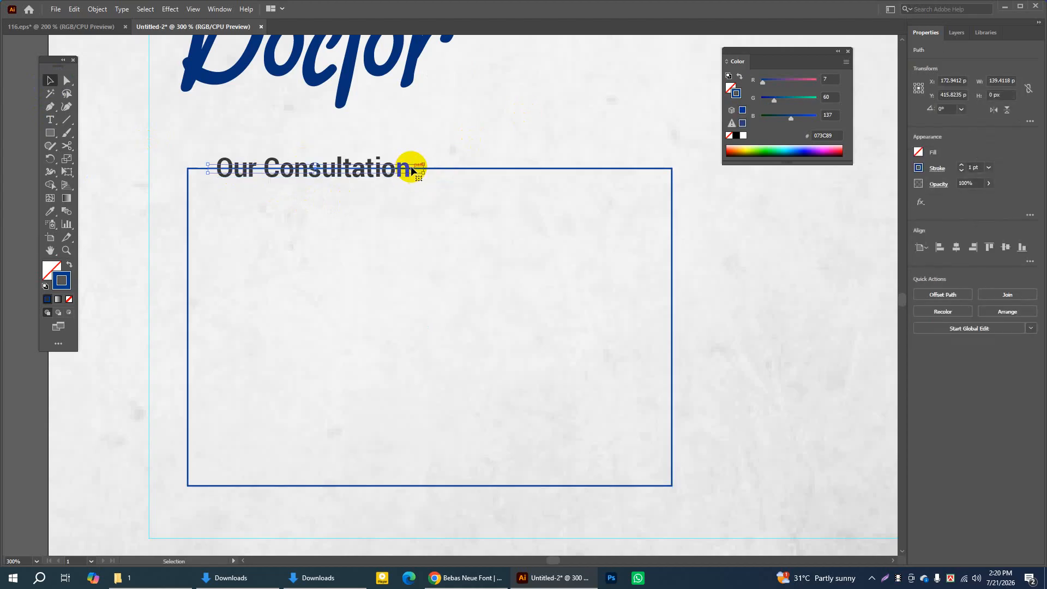
click(410, 165)
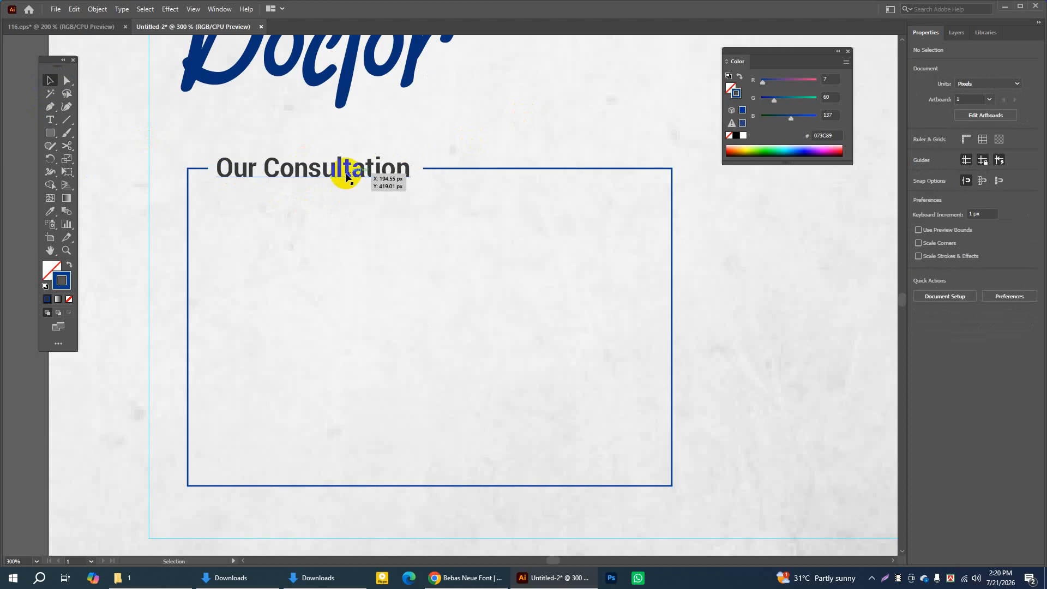
Enlarge the Our Consultation text to 18 pt and nudge it to sit centred in the gap of the outline
click(329, 166)
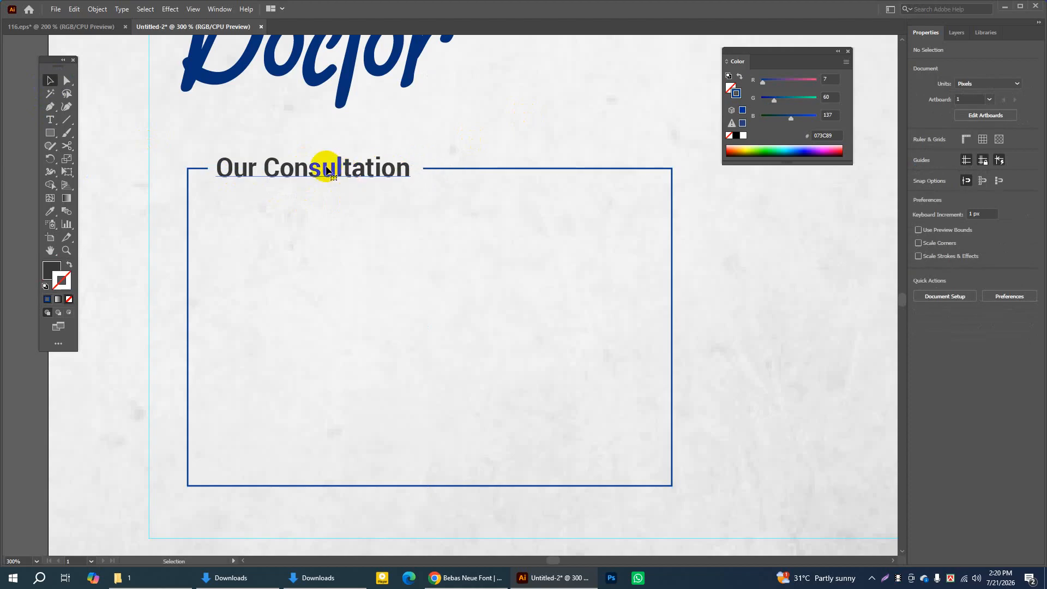
drag(410, 185, 418, 184)
drag(217, 185, 213, 186)
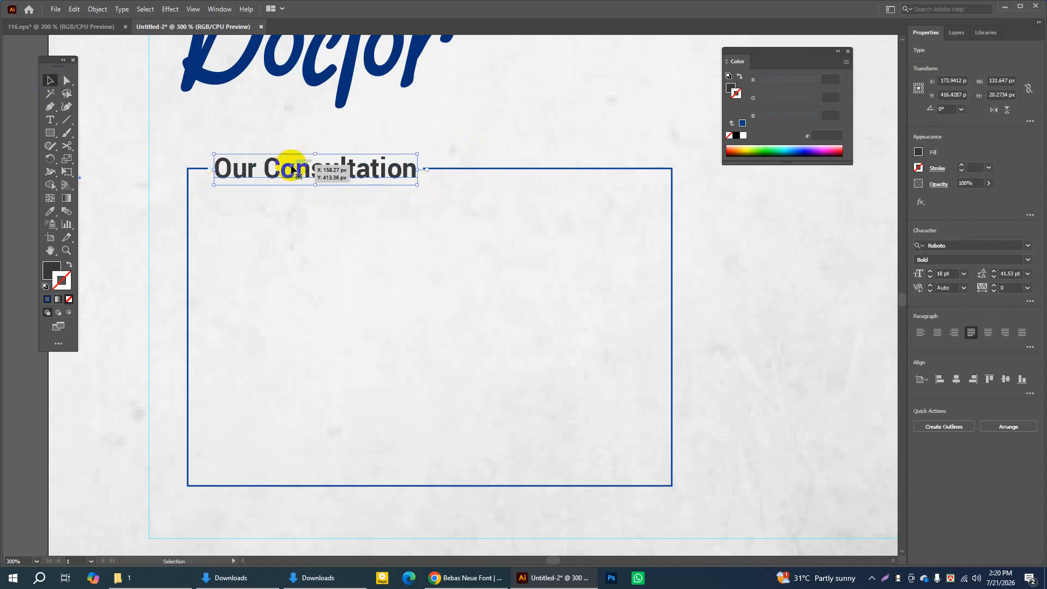
key(Up)
key(Up)
key(Left)
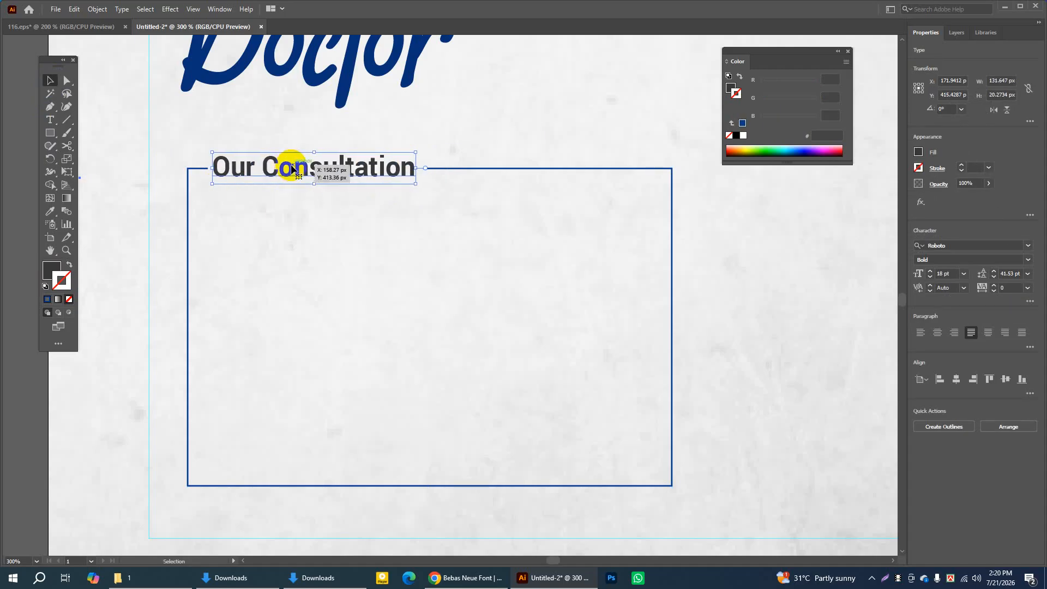
key(Down)
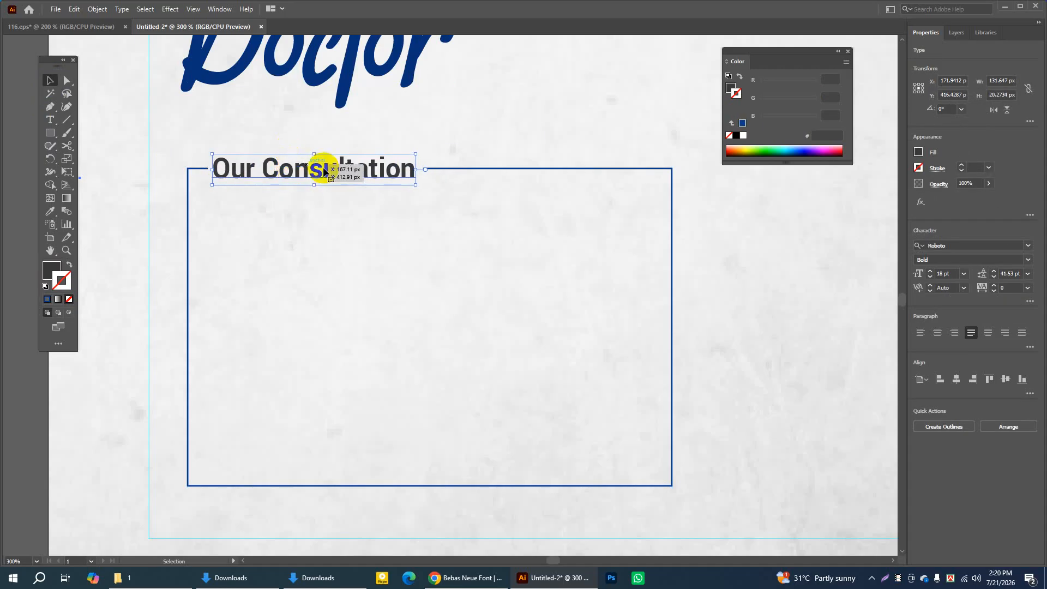
Scale the Our Consultation text up slightly to about 133 px wide within the gap
click(367, 133)
click(356, 175)
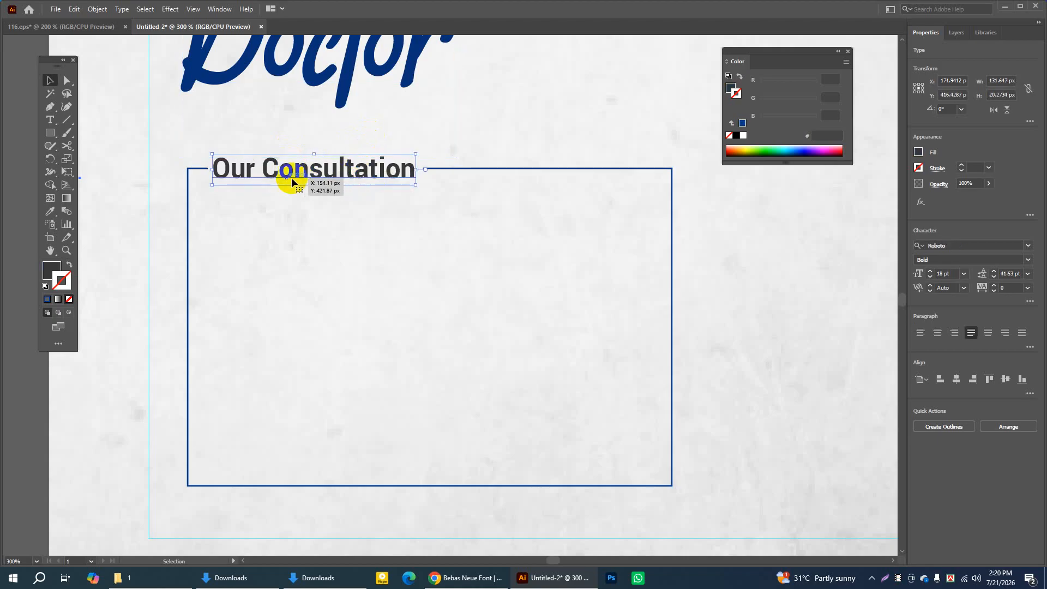
click(426, 124)
click(355, 175)
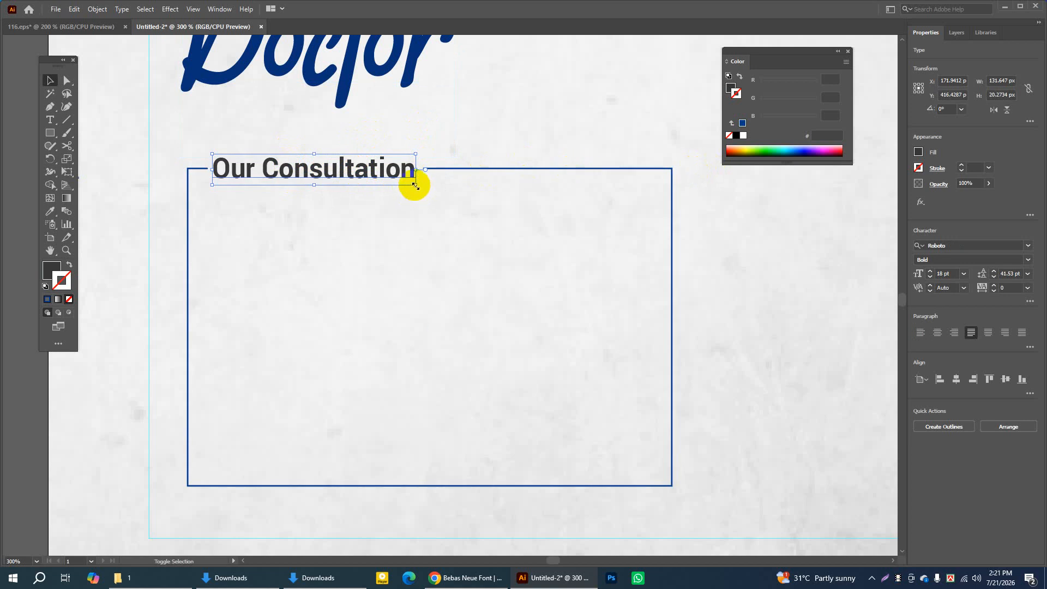
mouse_move(416, 186)
mouse_down()
mouse_move(395, 169)
mouse_move(419, 189)
mouse_up()
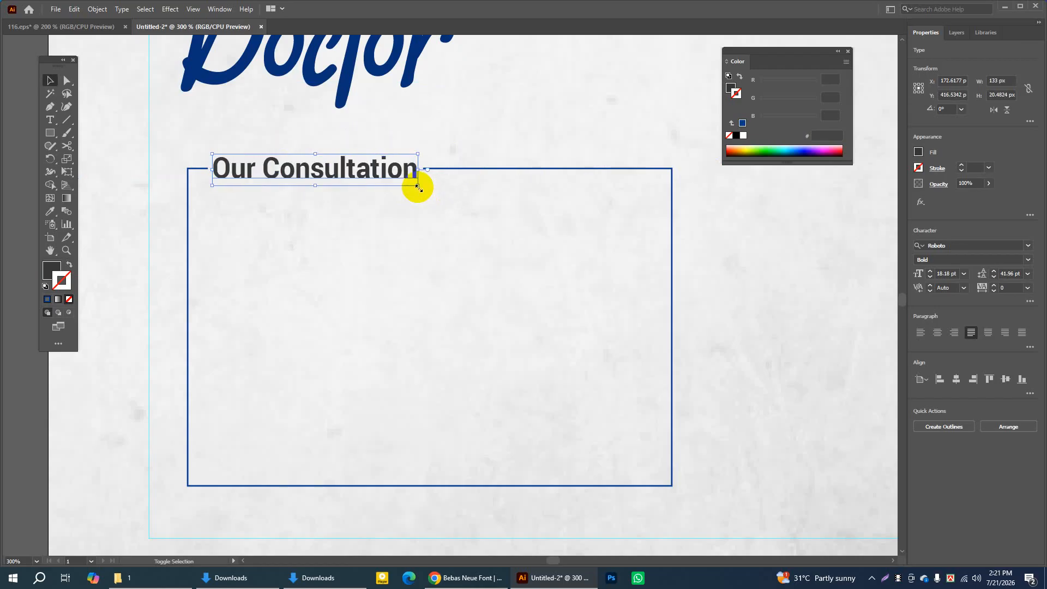
click(450, 110)
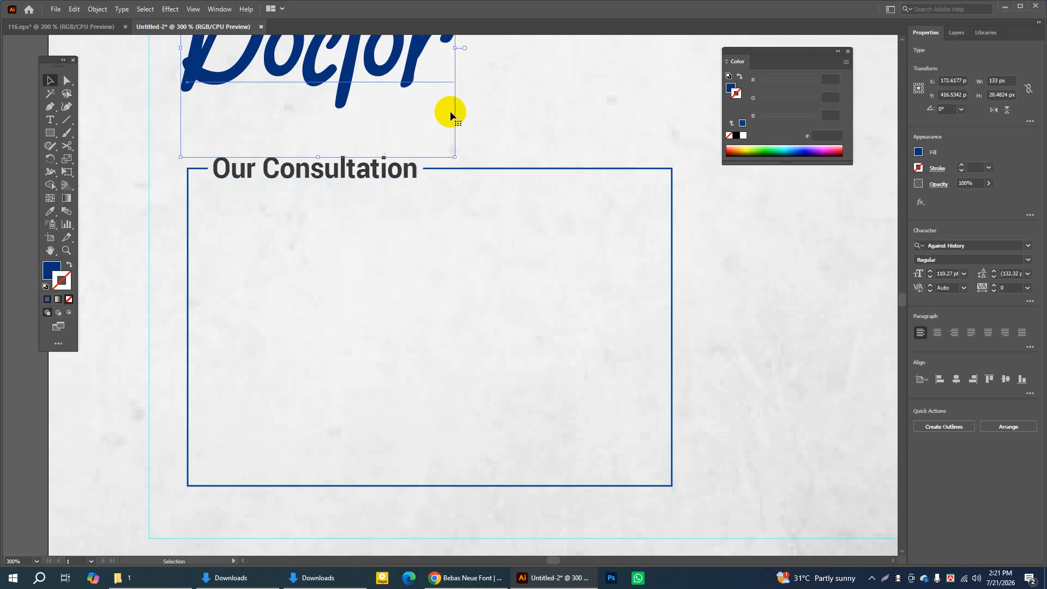
Check the consultation box in 116.eps, and draw a circle about 72 px in diameter in the left half of the box in Untitled-2
click(87, 26)
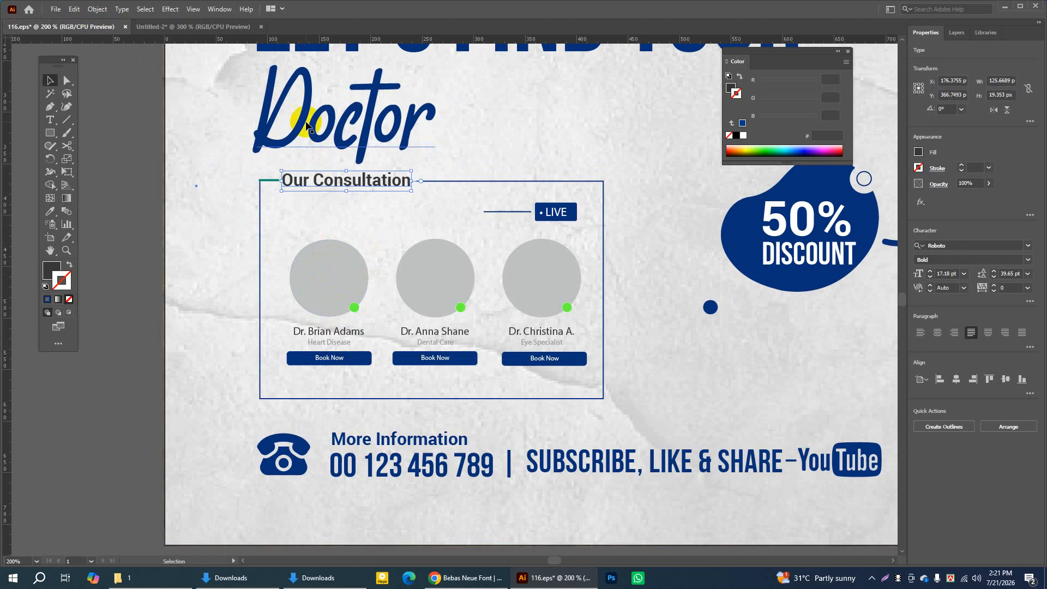
click(201, 27)
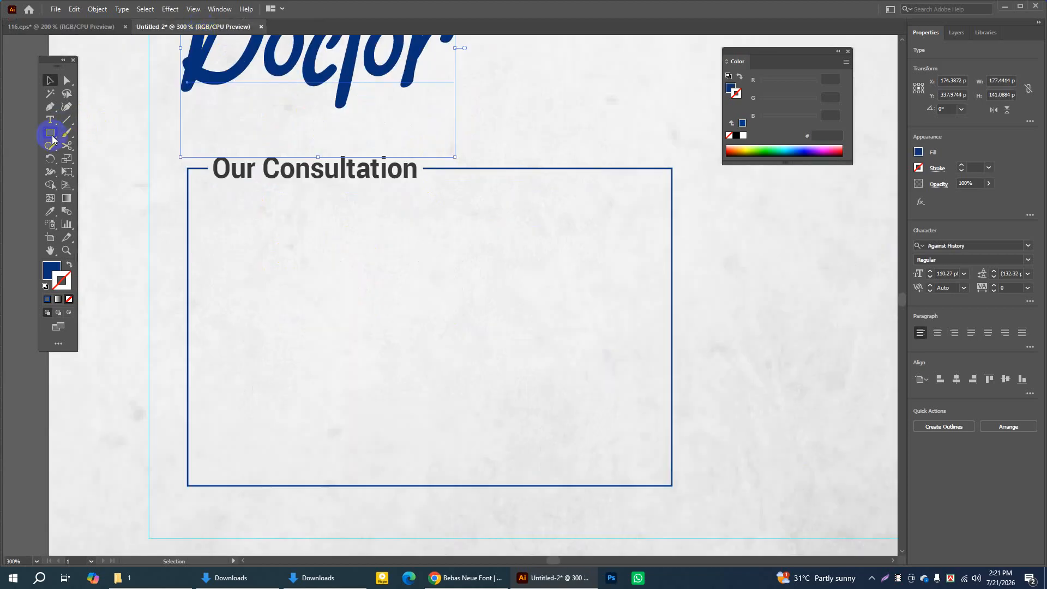
drag(52, 140, 103, 161)
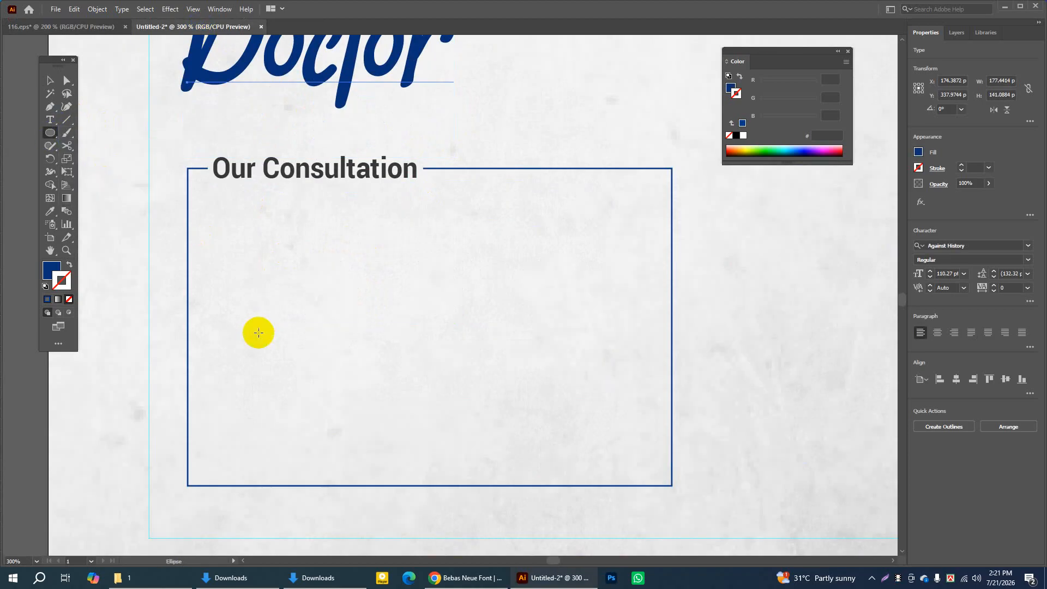
drag(259, 335, 346, 445)
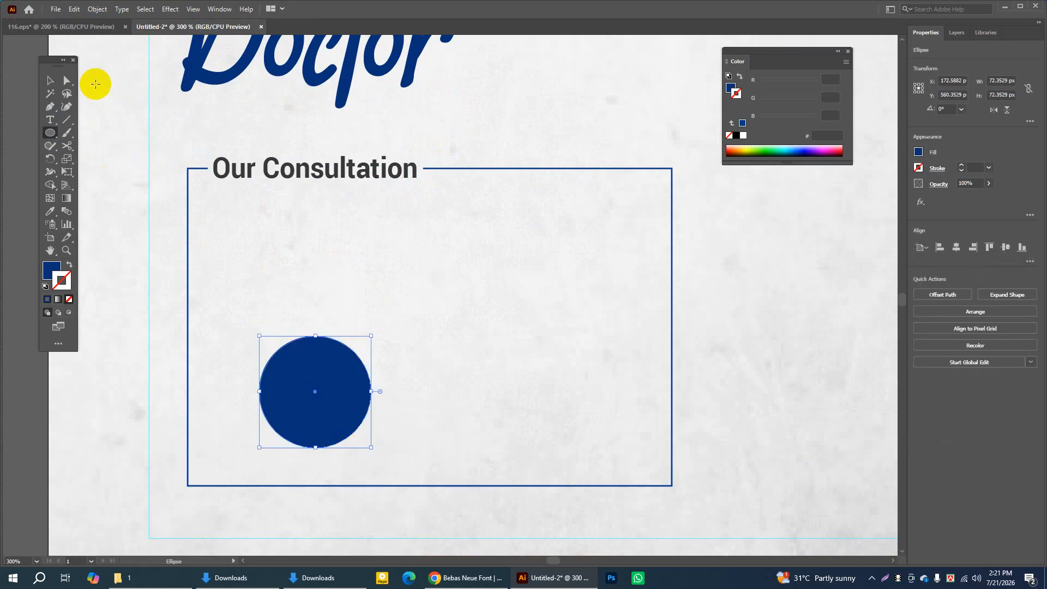
click(50, 80)
drag(289, 344, 285, 289)
Fill the circle with light grey BCBCBC
double_click(54, 270)
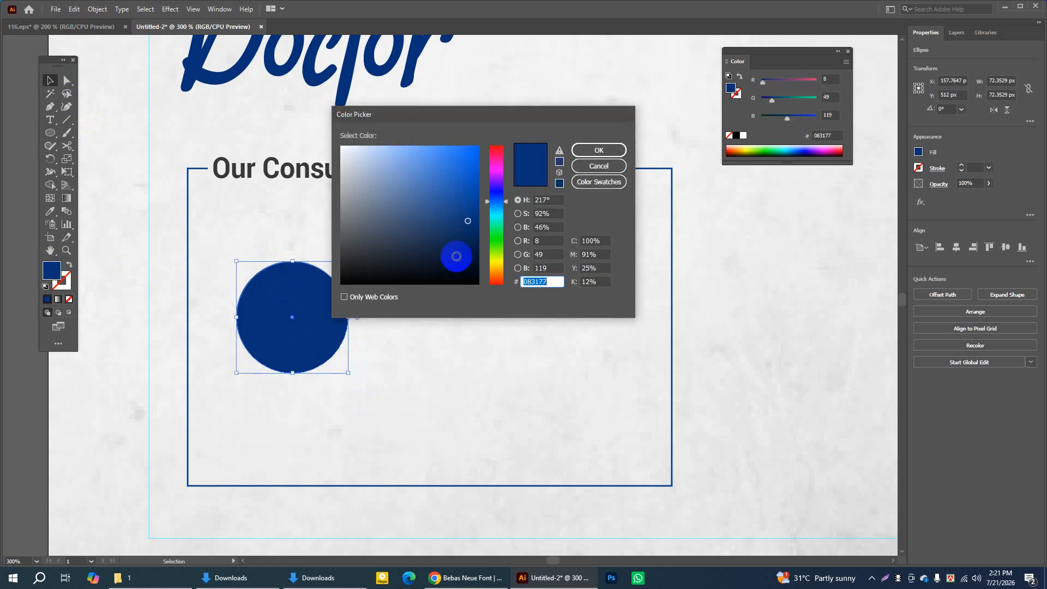
drag(367, 166, 343, 185)
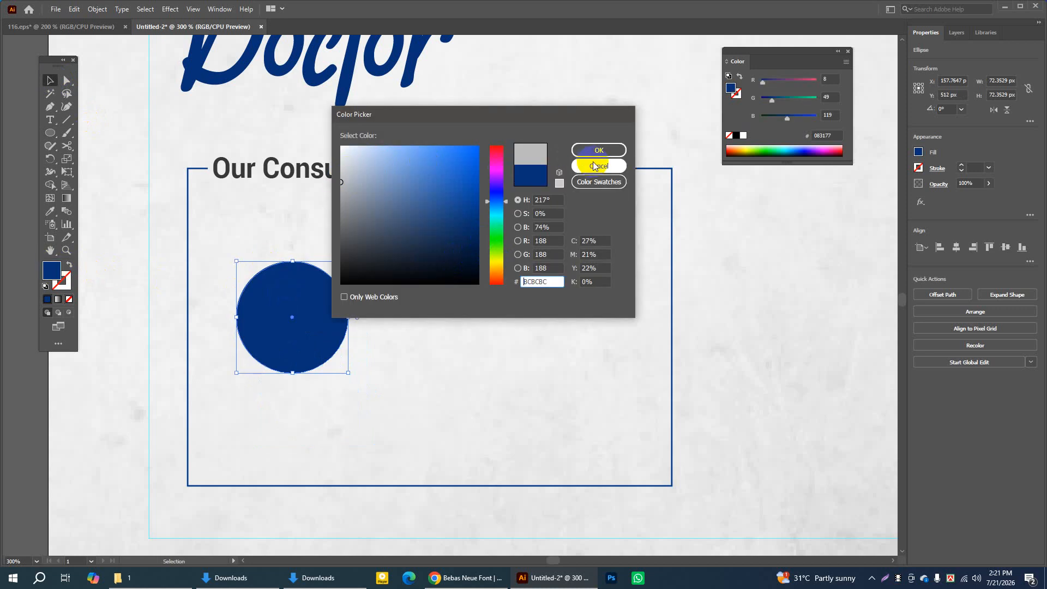
click(598, 151)
click(58, 84)
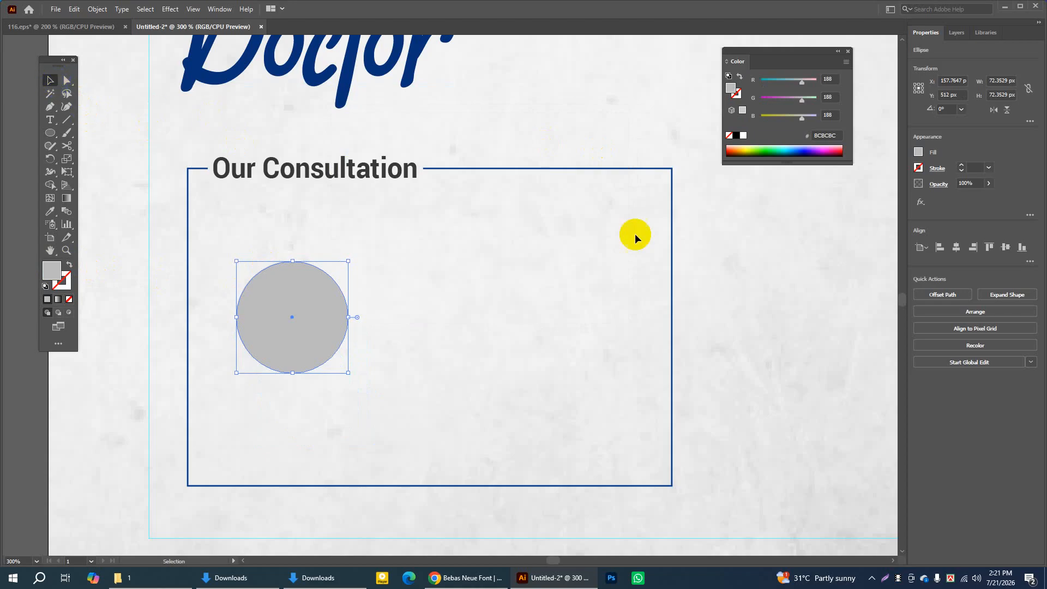
click(789, 280)
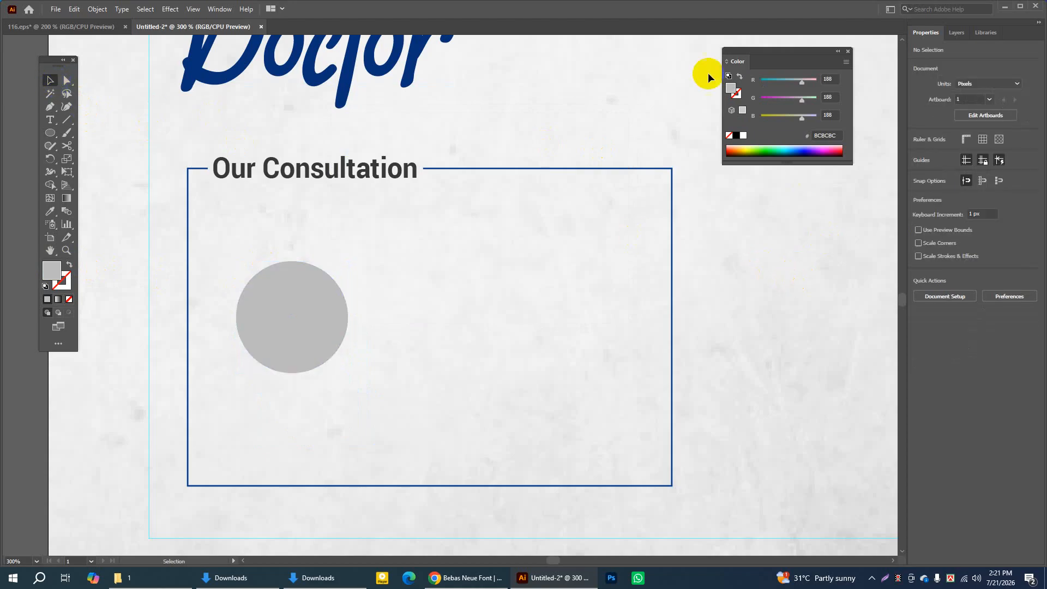
Shift the grey circle slightly down and left inside the box, to about X 153, Y 523 px
click(321, 309)
mouse_move(304, 294)
mouse_down()
mouse_move(300, 320)
mouse_move(300, 307)
mouse_up()
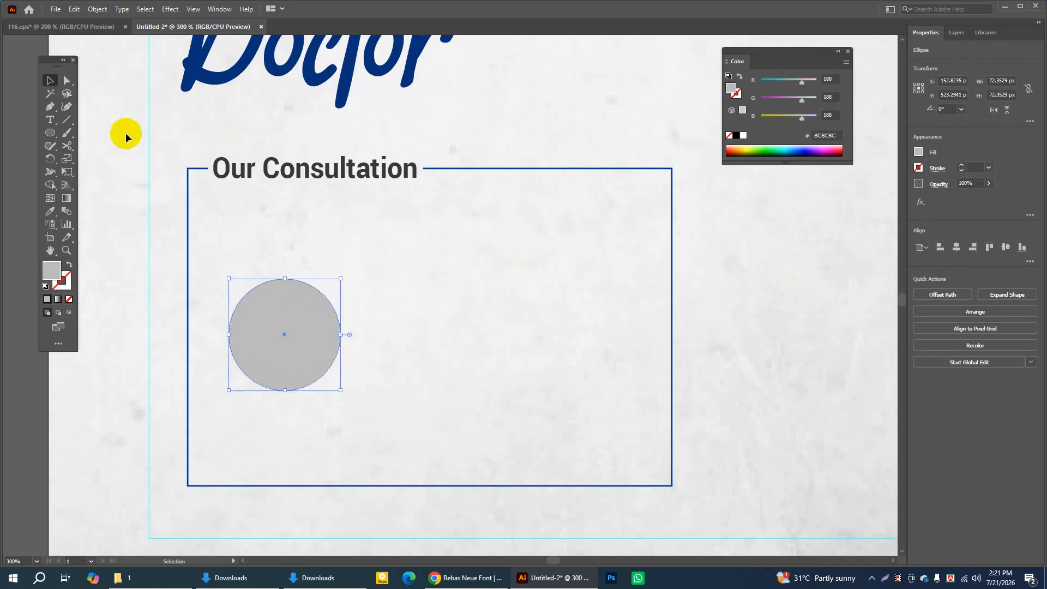
click(30, 110)
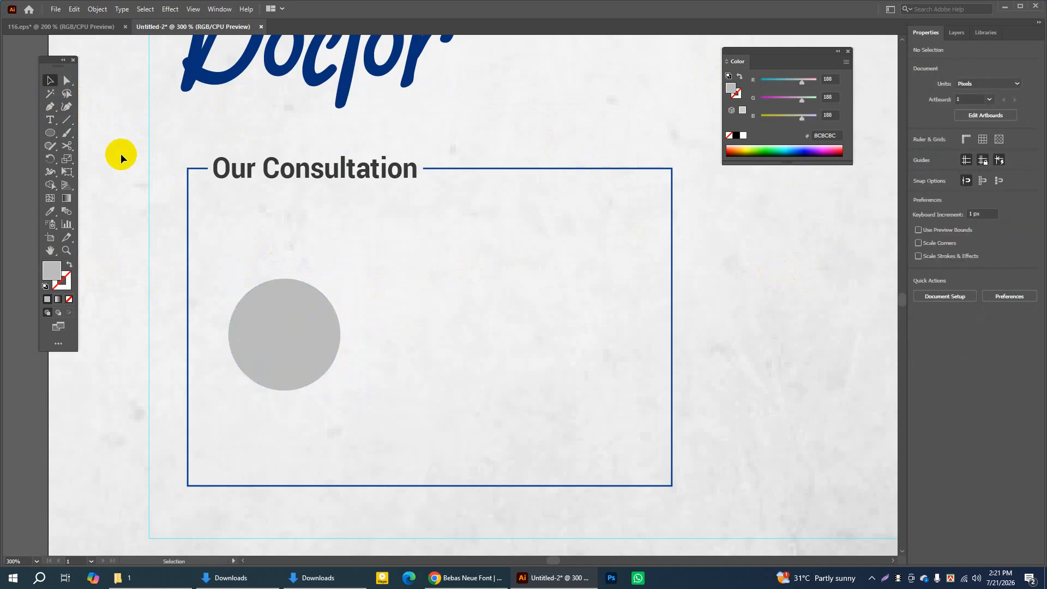
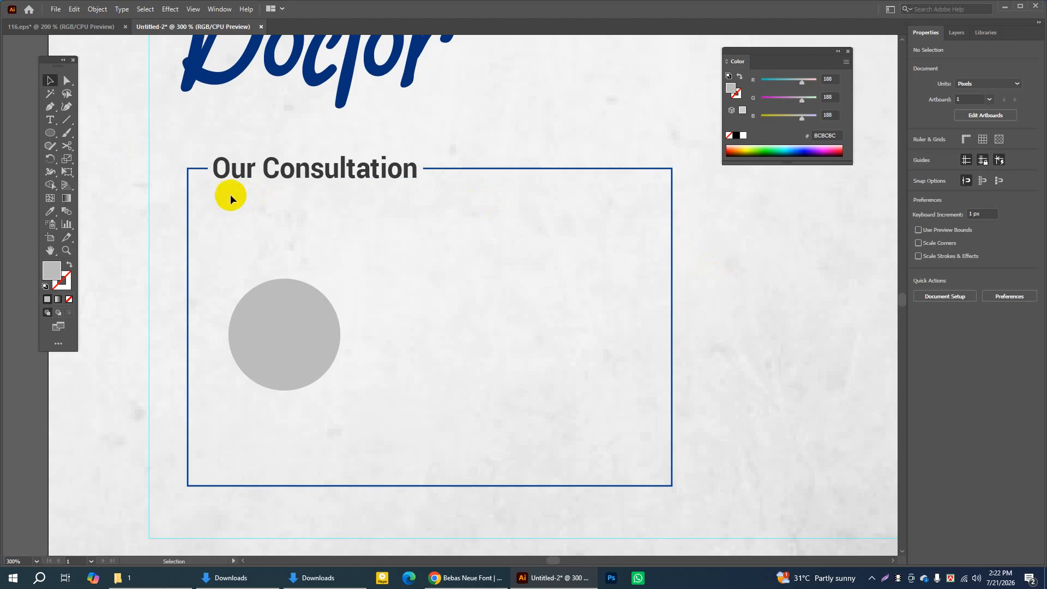
Draw a small circle about 6.5 px in diameter to the right of the grey circle and fill it with green 23AF05
drag(50, 133, 85, 163)
drag(410, 282, 420, 288)
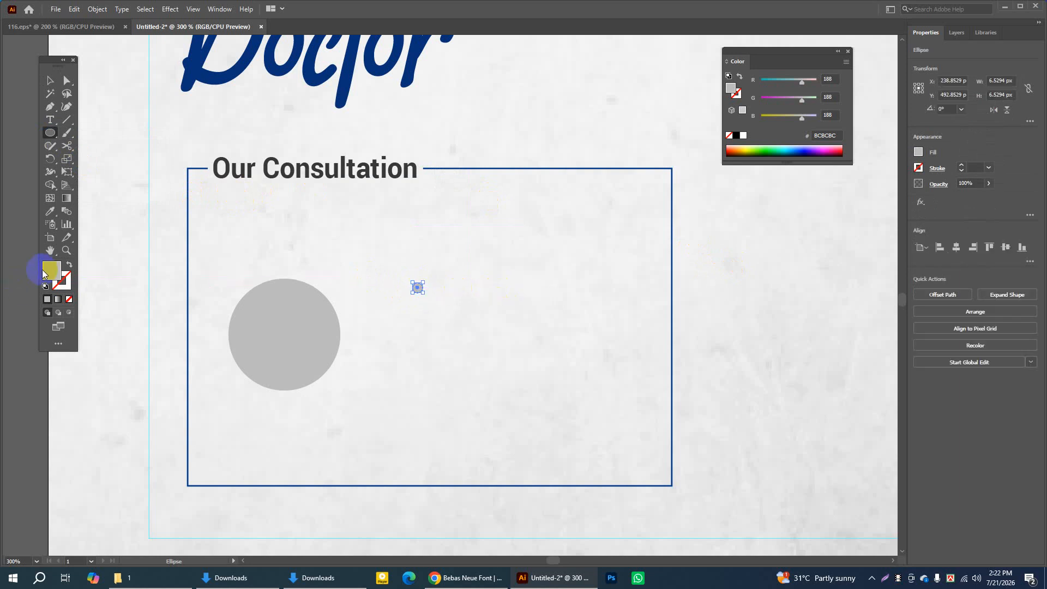
double_click(53, 270)
click(495, 204)
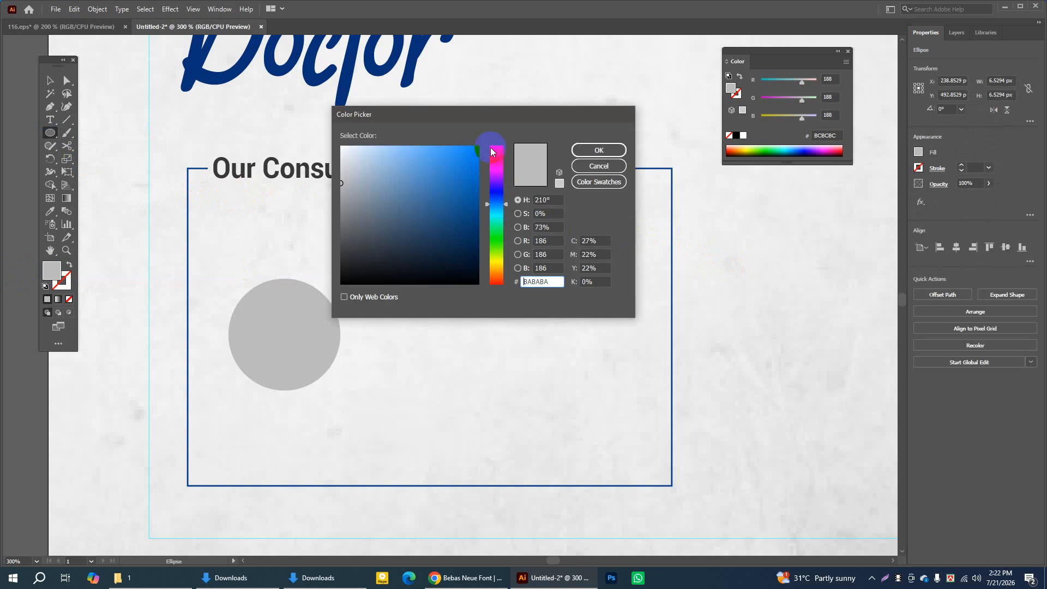
drag(474, 116, 704, 140)
drag(726, 240, 726, 267)
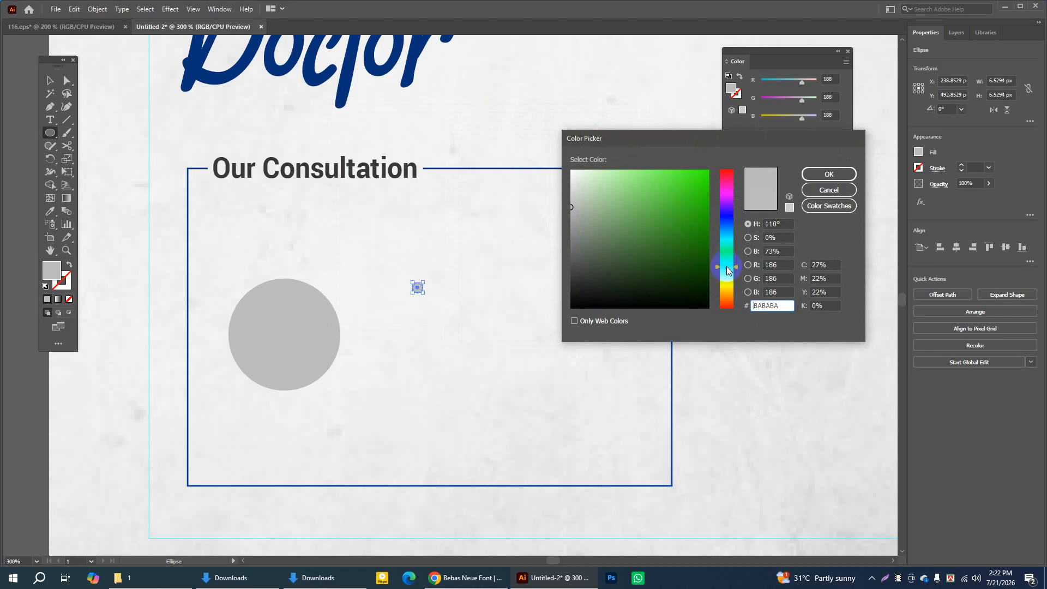
mouse_move(702, 205)
mouse_down()
mouse_move(702, 192)
mouse_move(705, 211)
mouse_up()
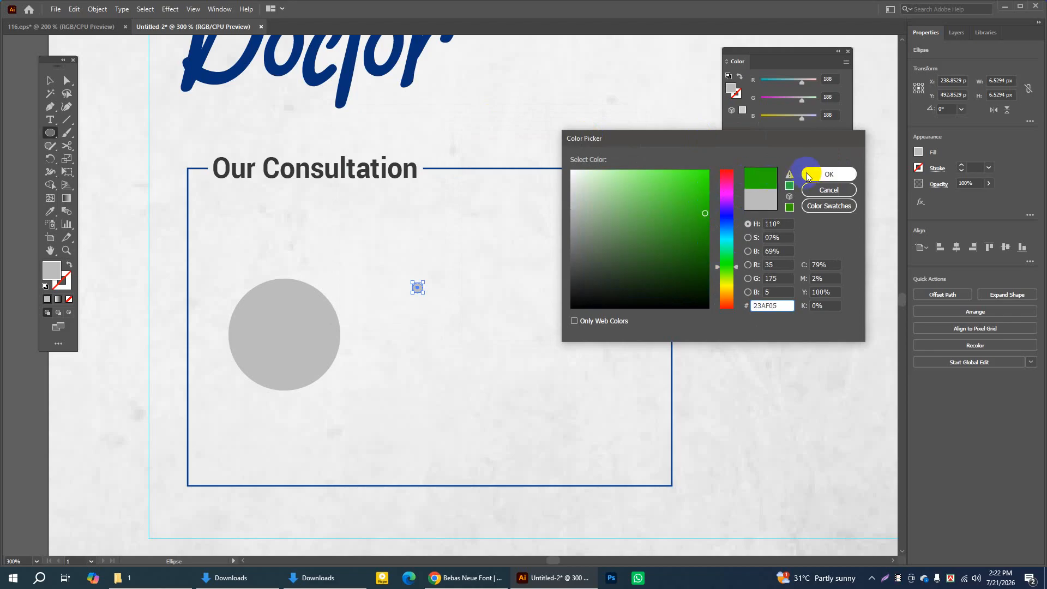
click(808, 173)
click(57, 81)
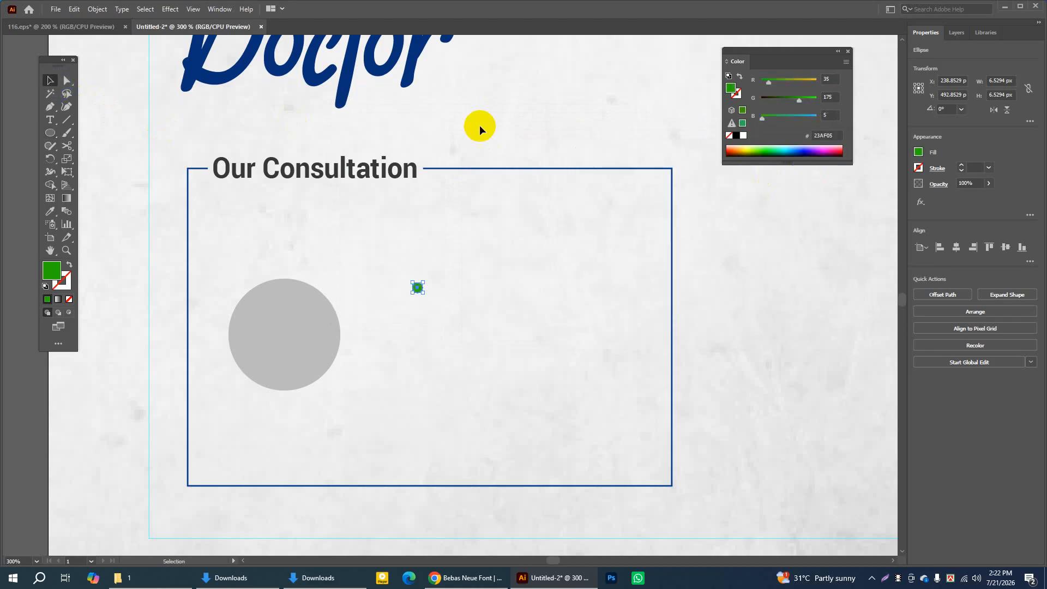
Move the small green circle just above the box's top edge, right of the Our Consultation text
click(494, 181)
drag(417, 287, 490, 138)
click(516, 139)
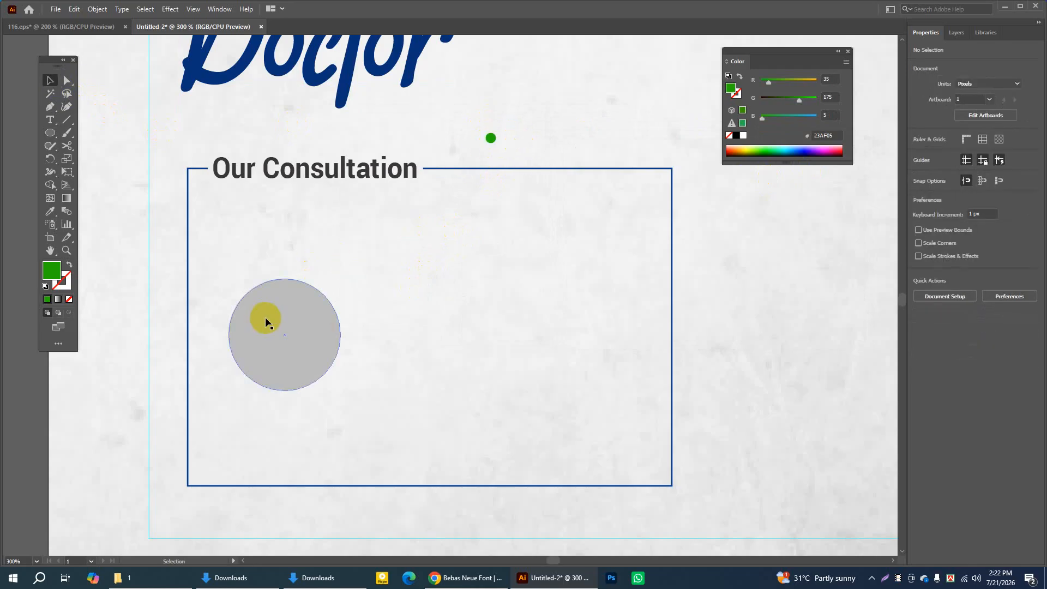
Copy the first doctor's name, the Heart Disease label and the Book Now button from the 116.eps reference document
click(80, 27)
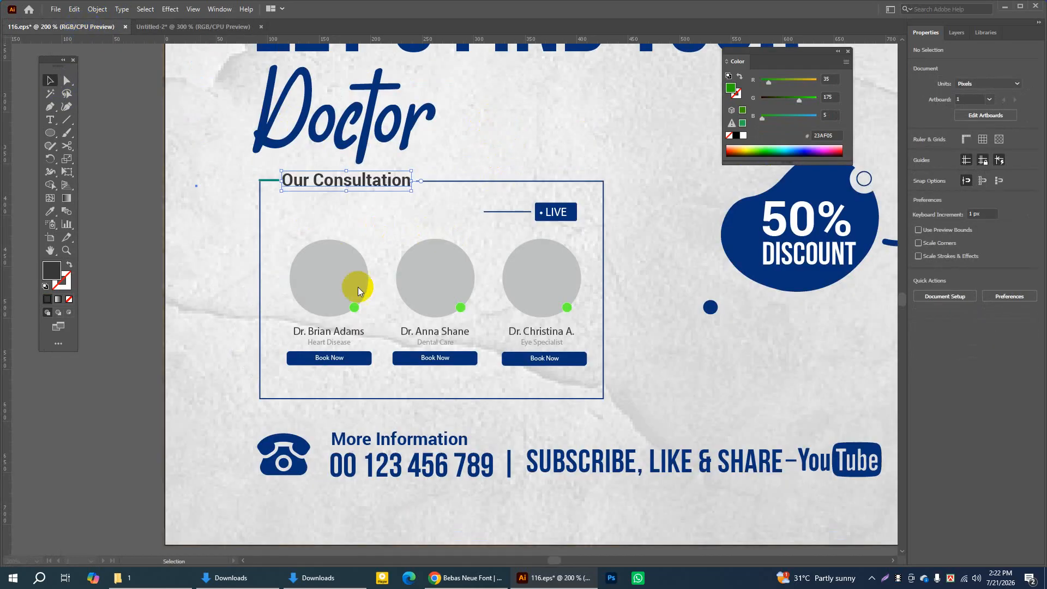
click(311, 333)
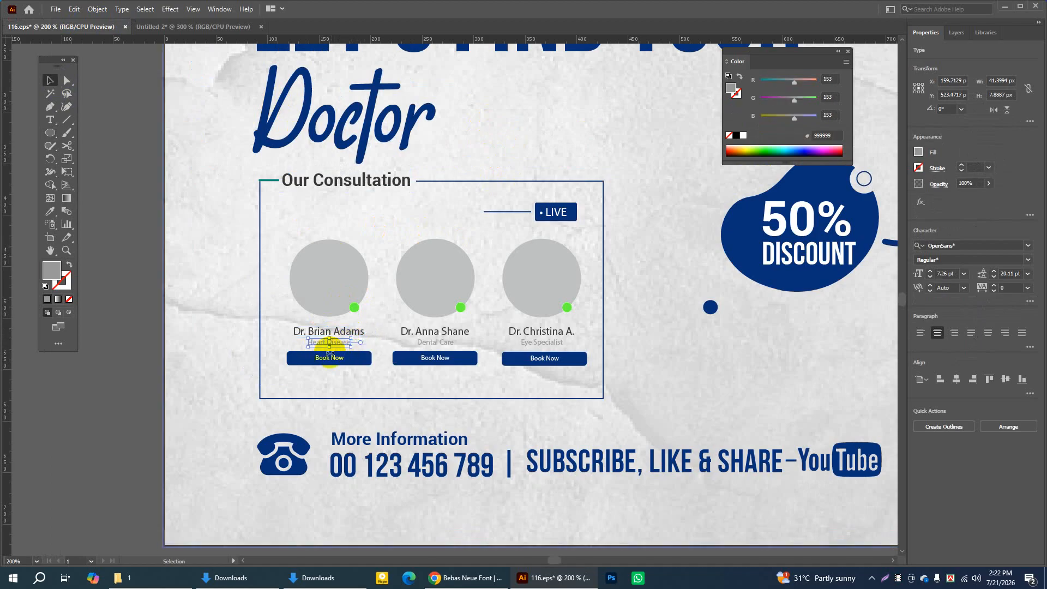
click(316, 331)
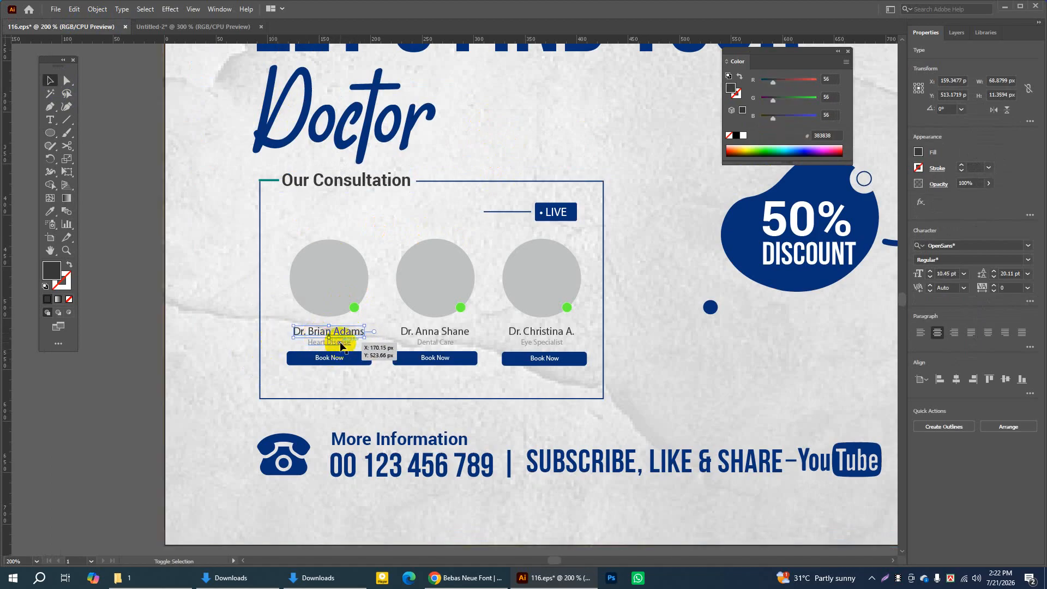
shift+click(338, 343)
shift+click(349, 359)
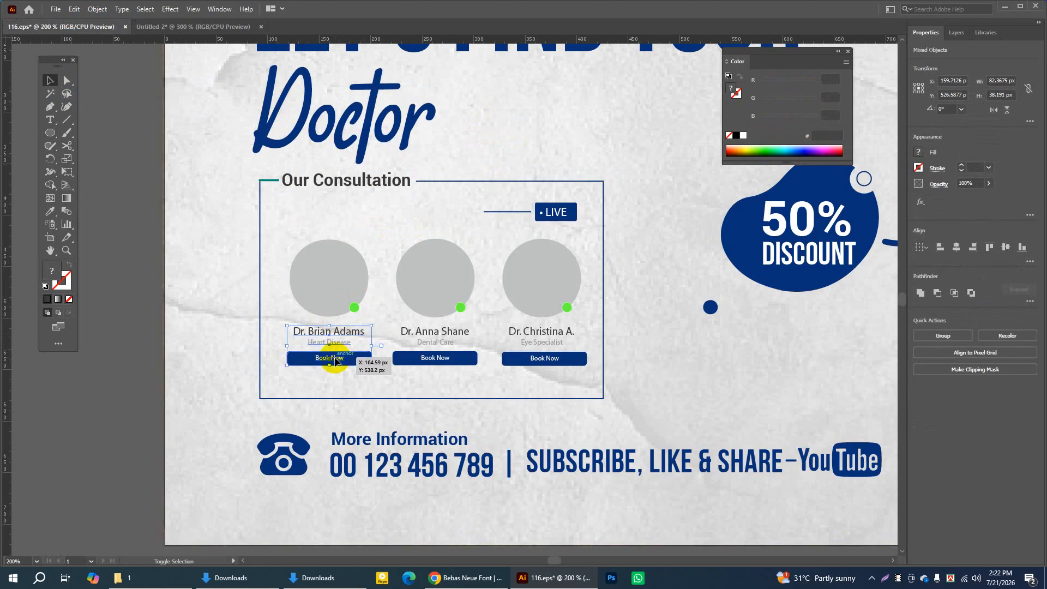
click(74, 10)
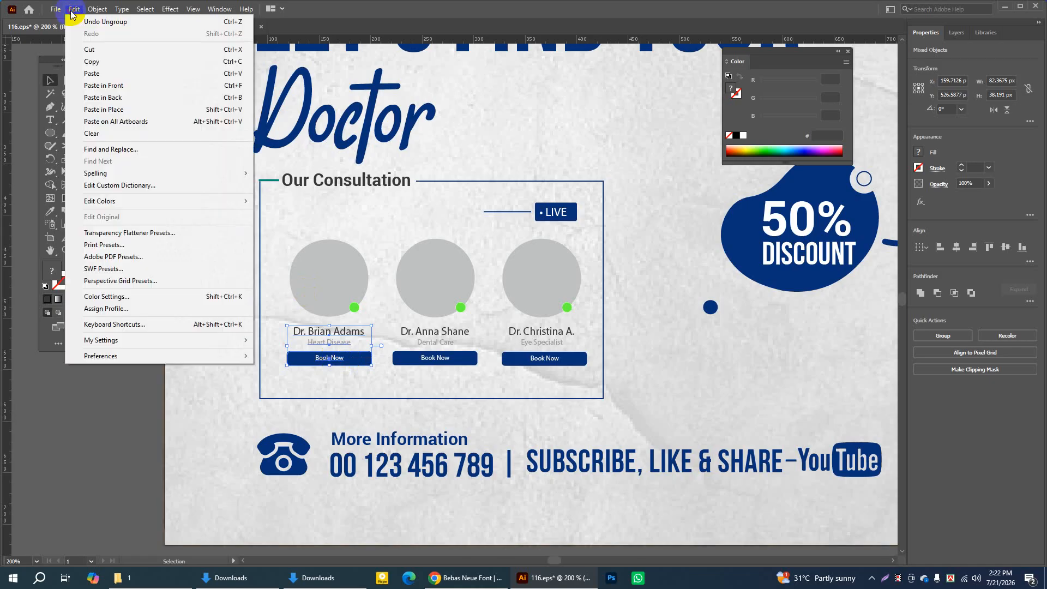
click(90, 61)
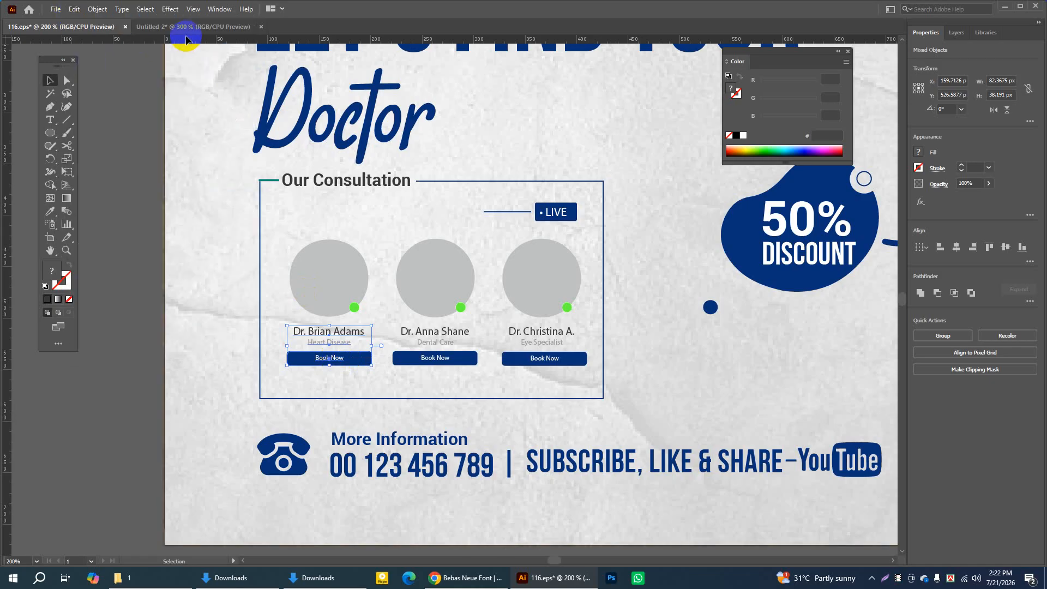
Paste the copied name, specialty and Book Now button into the Untitled-2 banner and place them directly below the grey circle
click(185, 27)
click(74, 9)
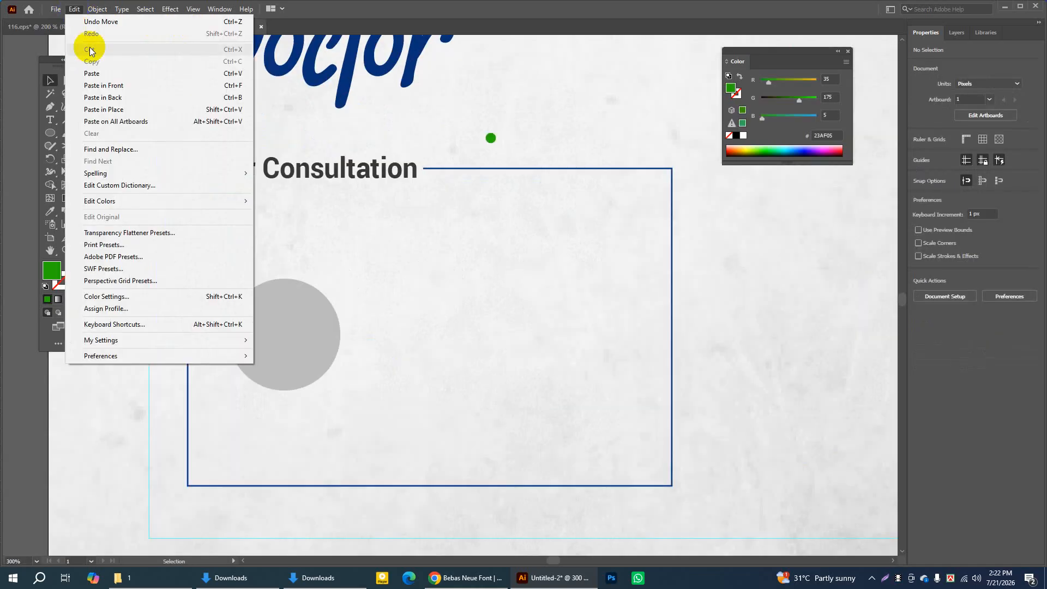
click(92, 73)
drag(486, 272, 316, 404)
click(398, 328)
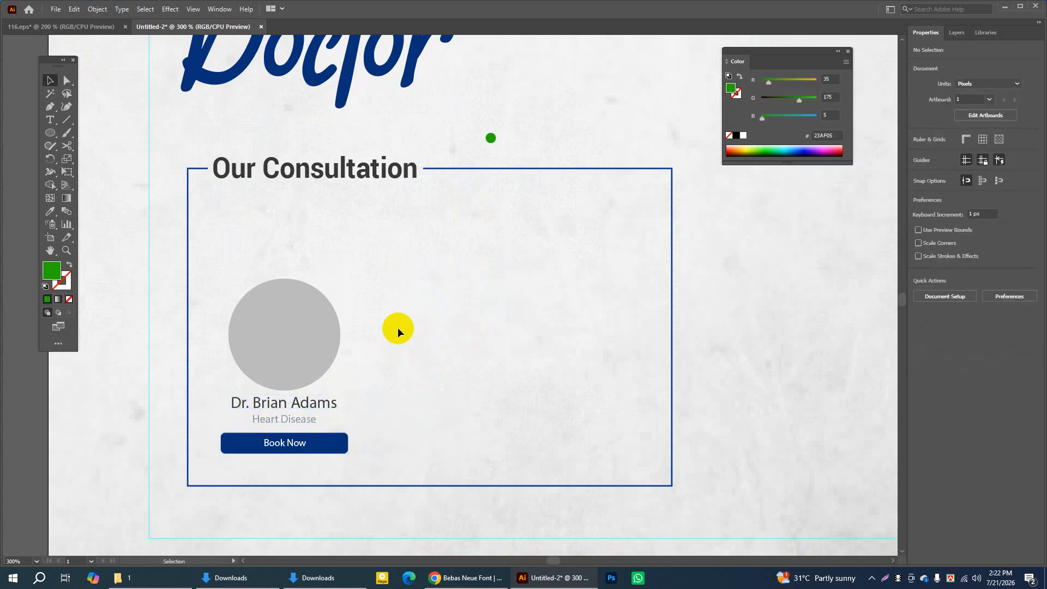
Draw a rounded rectangle about 82 x 15.5 px in blue 083177 and place it beside the Book Now button
click(341, 440)
click(152, 182)
drag(50, 133, 92, 133)
click(92, 132)
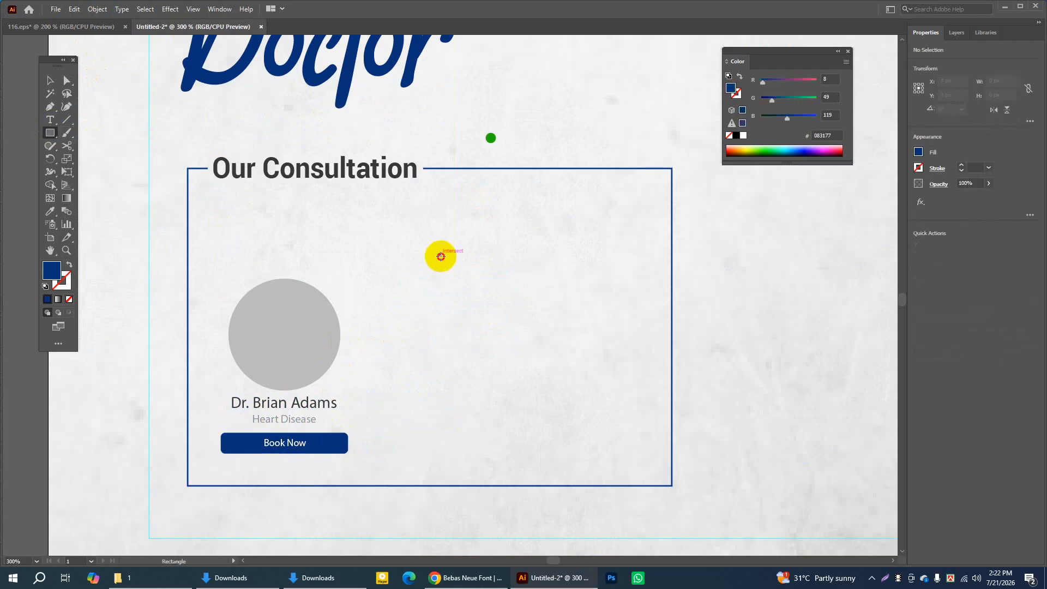
drag(440, 256, 568, 278)
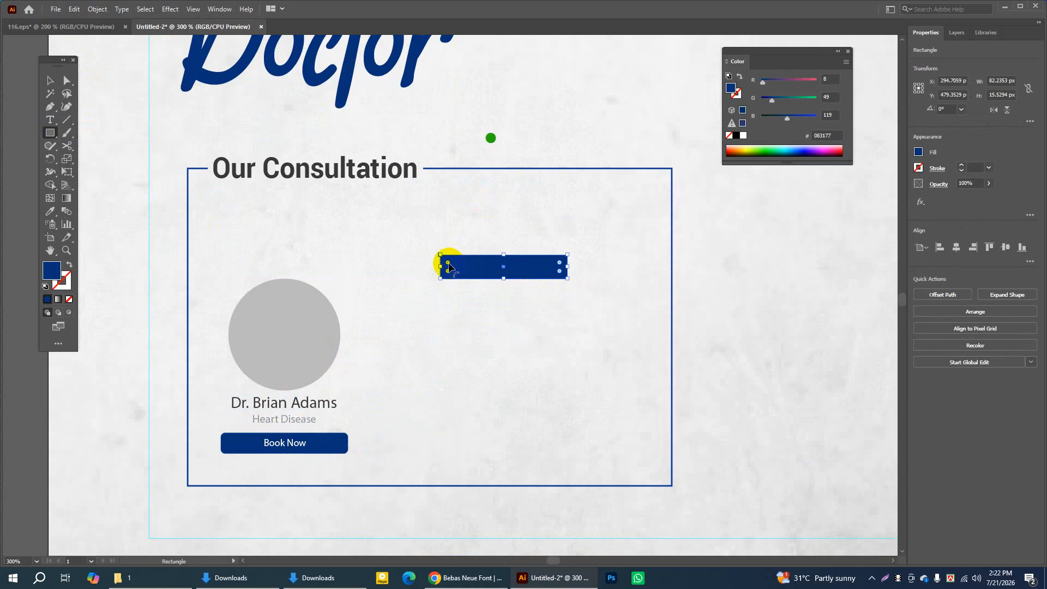
drag(451, 268, 437, 256)
key(v)
drag(507, 269, 487, 453)
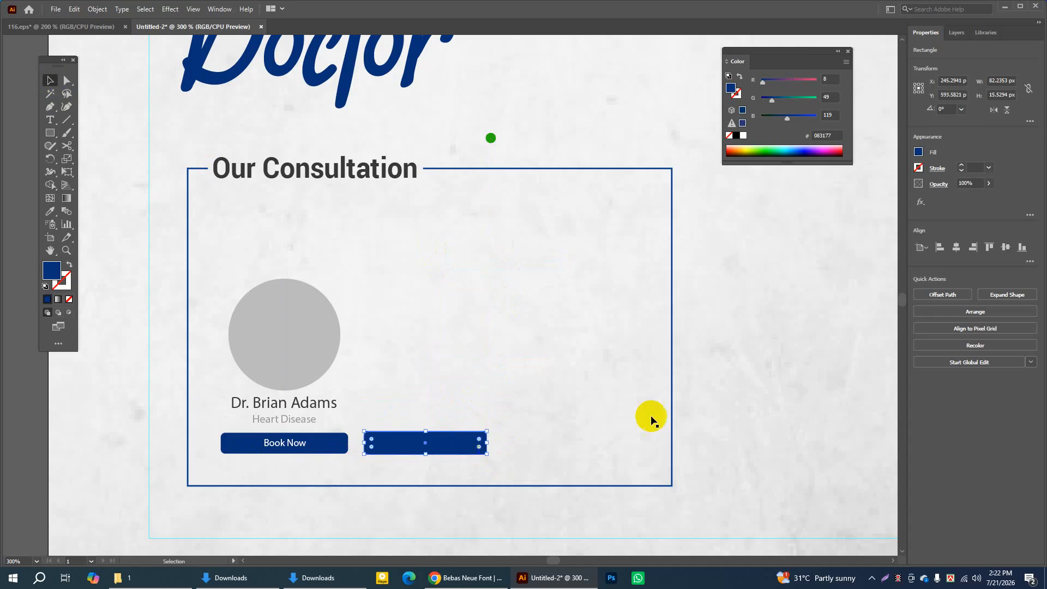
Delete the blank blue rounded rectangle beside the Book Now button
click(509, 411)
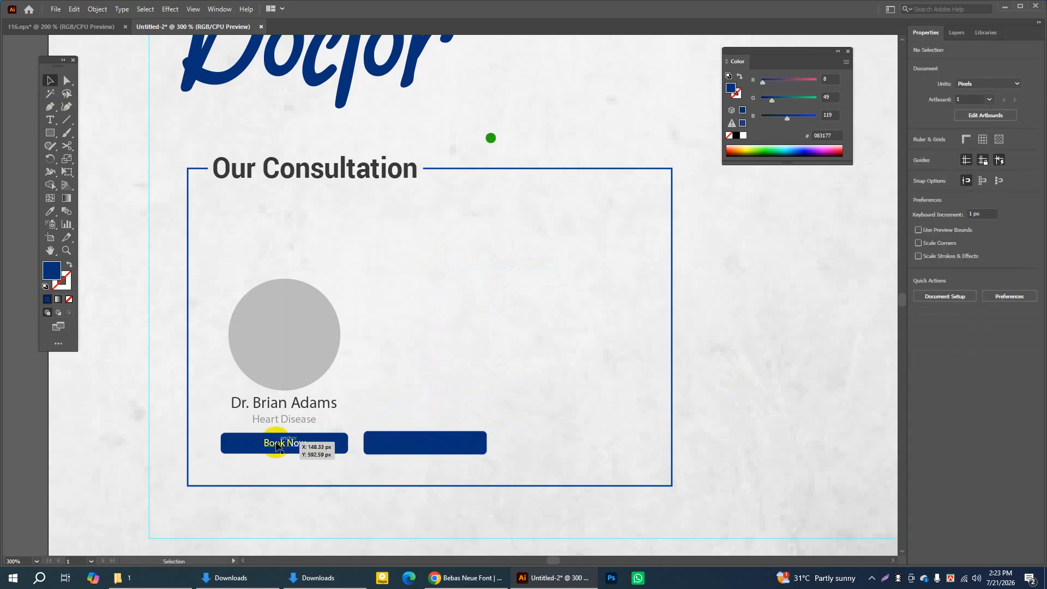
click(425, 444)
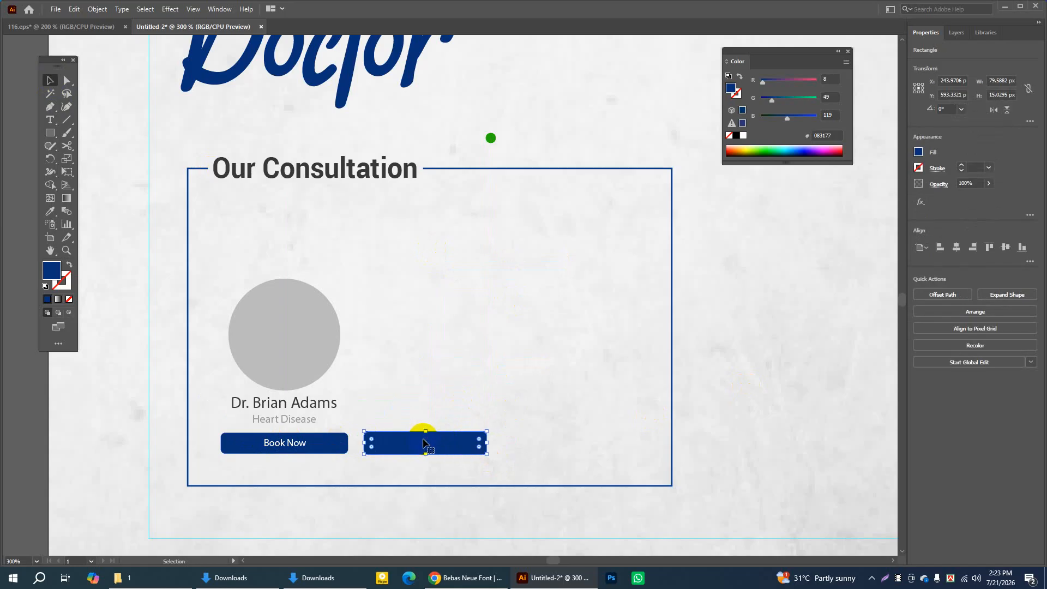
key(Delete)
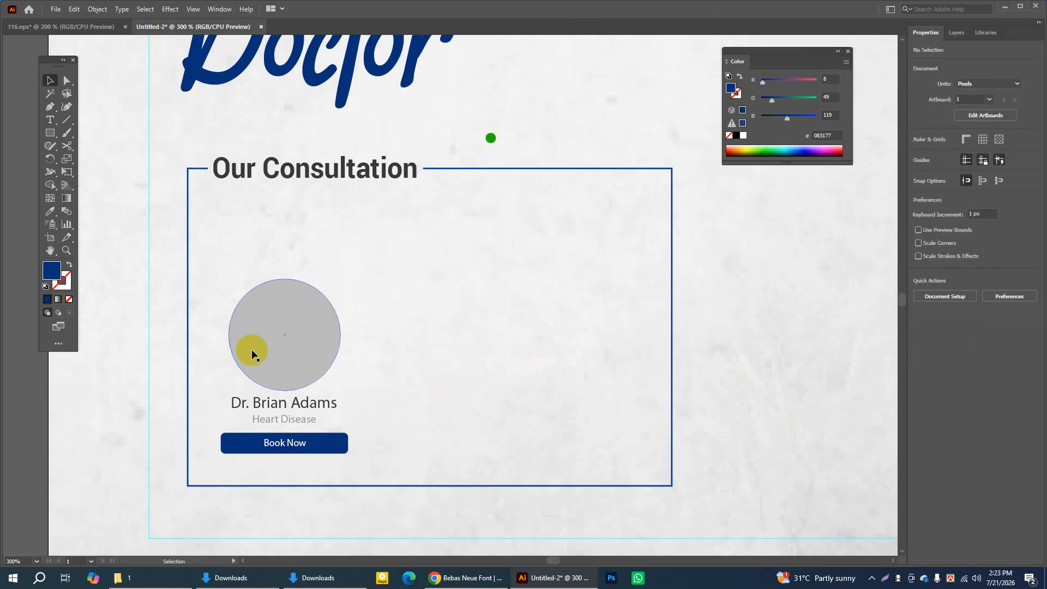
Shift the small green dot slightly up and left, to about X 283, Y 393 px
click(282, 318)
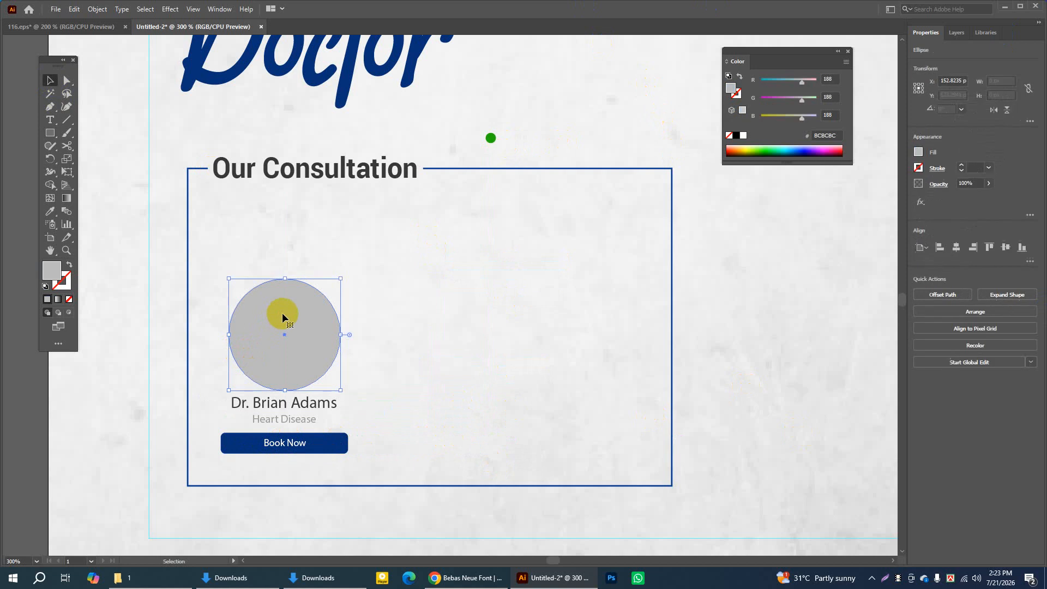
click(547, 127)
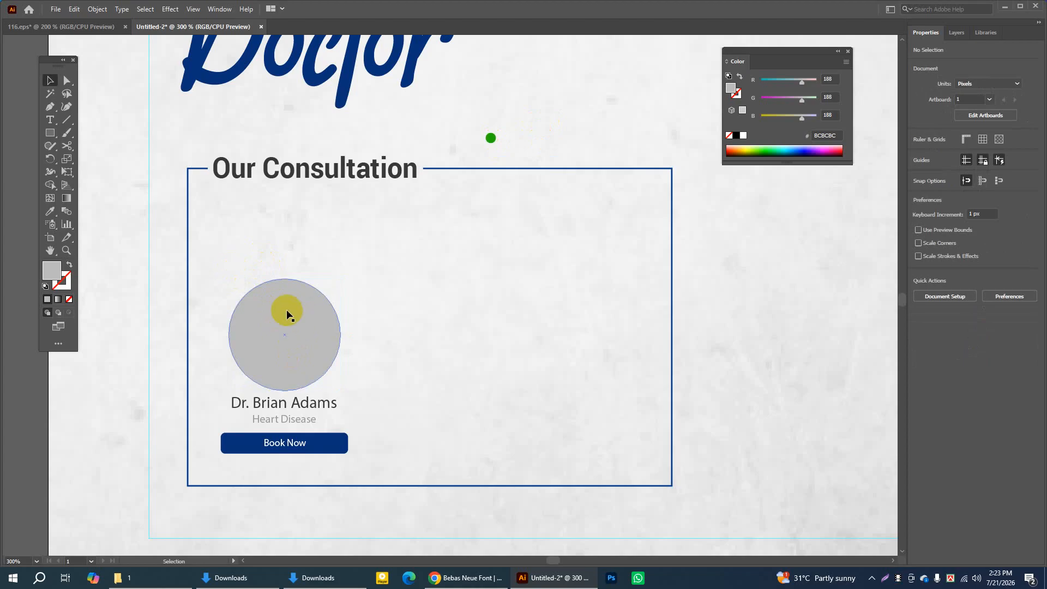
drag(493, 138, 488, 133)
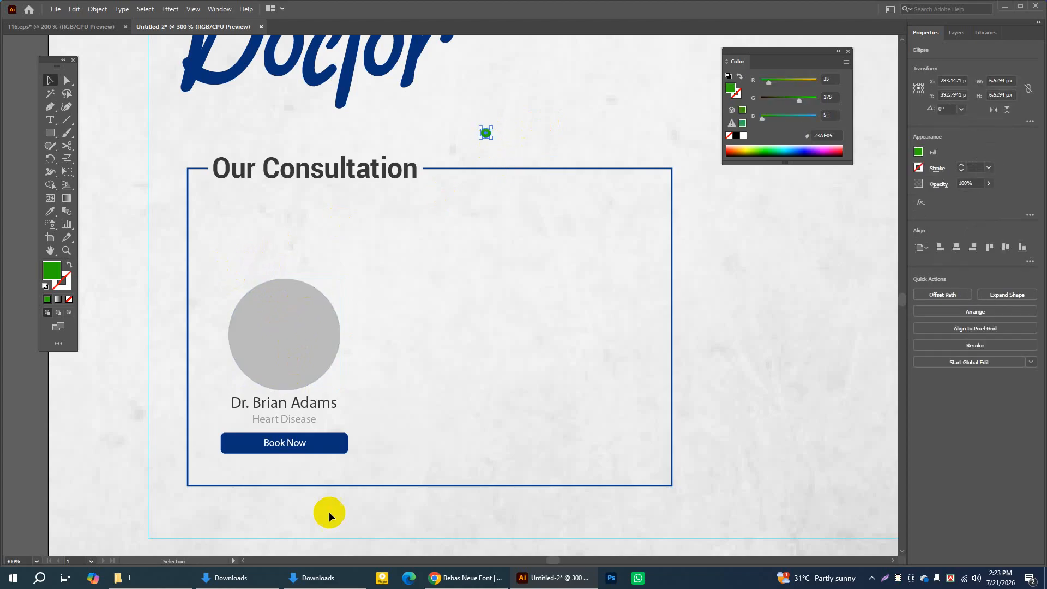
Copy the whole doctor card, with its circle, name, specialty and Book Now button, and paste it in front
drag(220, 251, 365, 466)
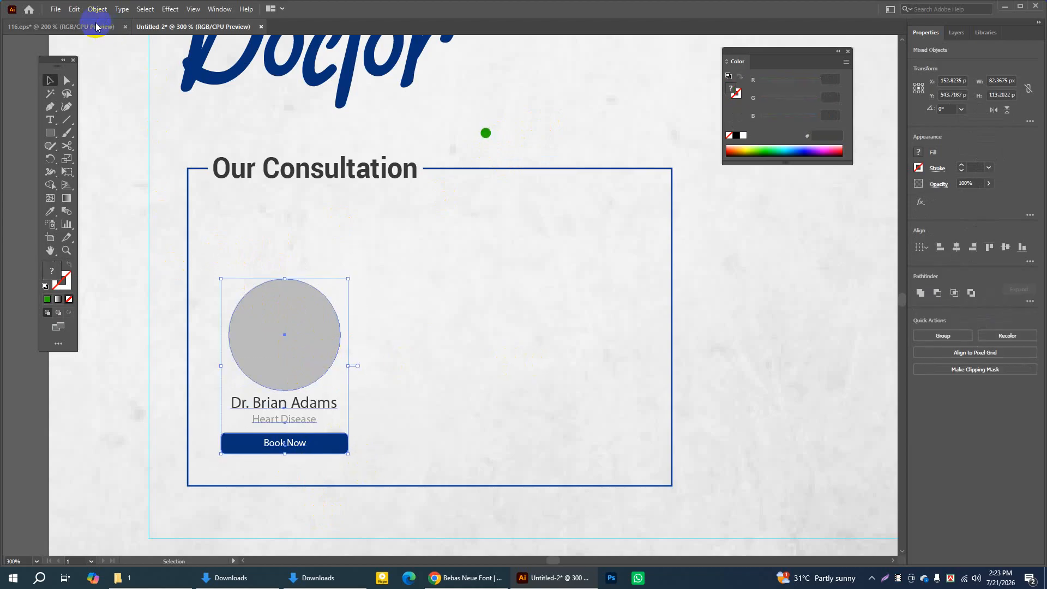
click(74, 9)
click(93, 61)
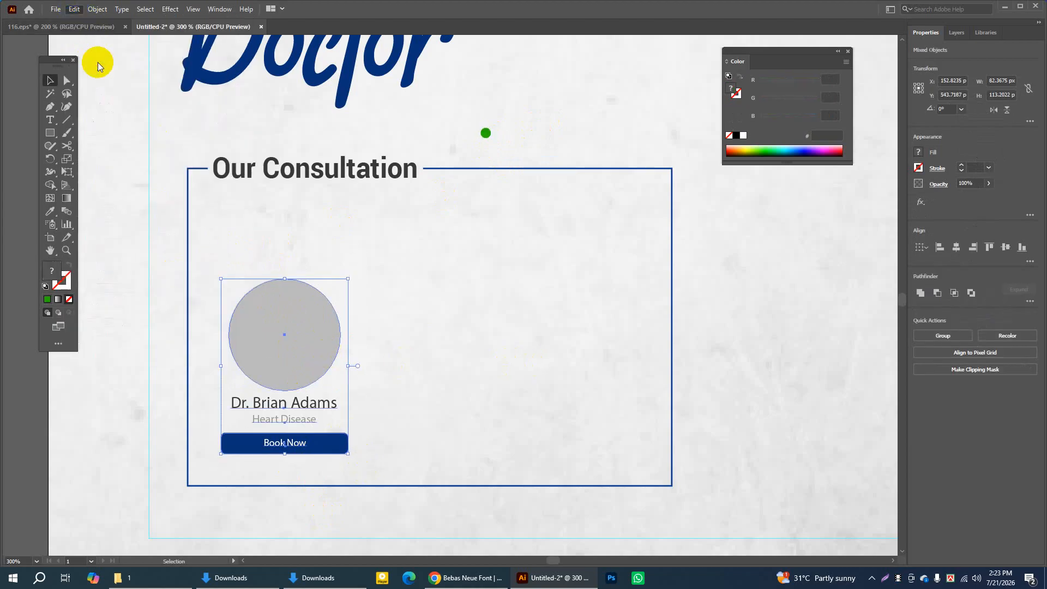
click(75, 10)
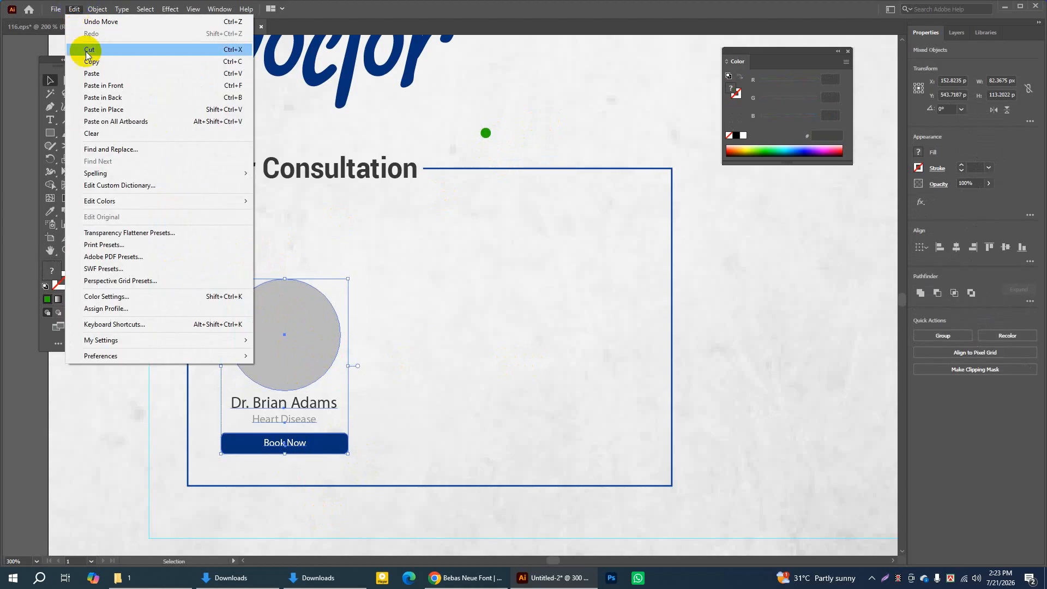
click(129, 87)
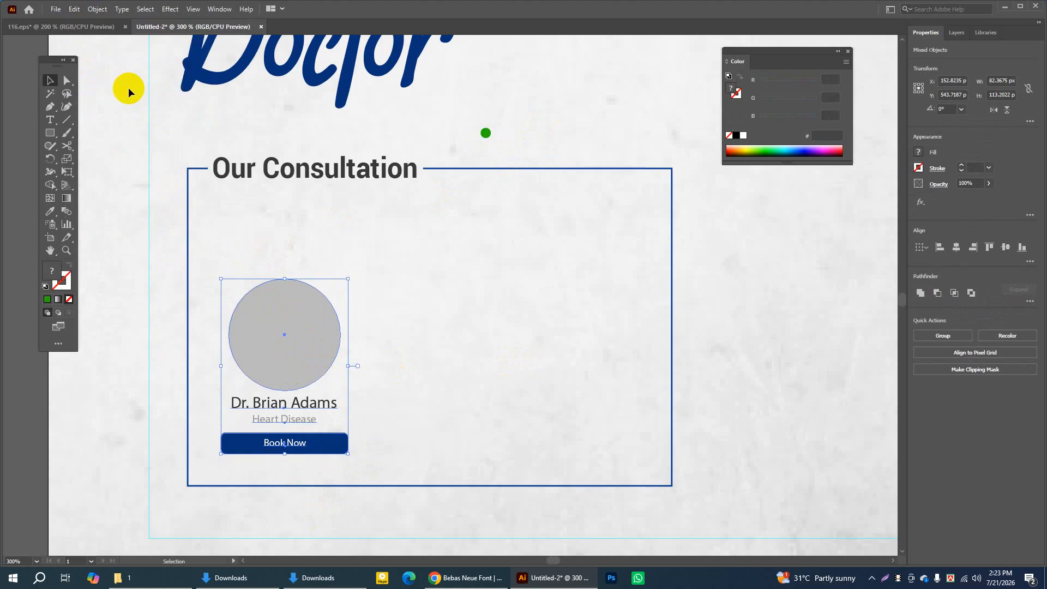
Move the duplicated doctor card horizontally to the right of the first one, to about X 249 px
key(Right)
key(Right)
key(Right)
key(Right)
key(Right)
key(Right)
key(Right)
key(Right)
key(Right)
key(Right)
key(Right)
key(Right)
key(Right)
key(Right)
key(Right)
key(Right)
key(Right)
key(Right)
key(Right)
key(Right)
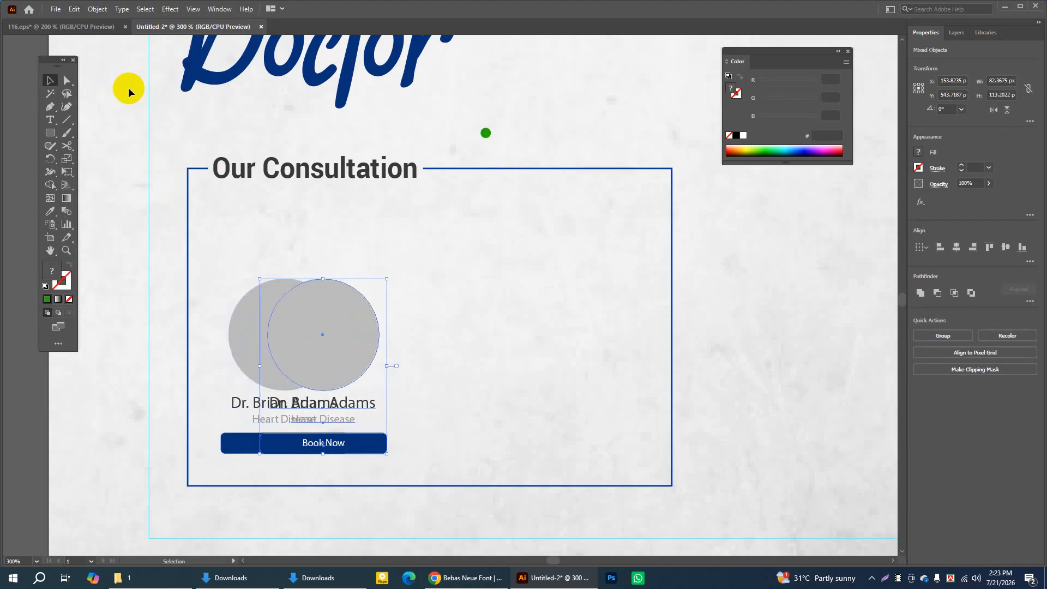
key(Right)
key(Right)
key(Right)
key(Right)
key(Right)
key(Right)
key(Right)
key(Right)
key(Right)
key(Right)
key(Right)
key(Right)
key(Right)
key(Right)
key(Right)
key(Right)
key(Right)
key(Right)
key(Right)
key(Right)
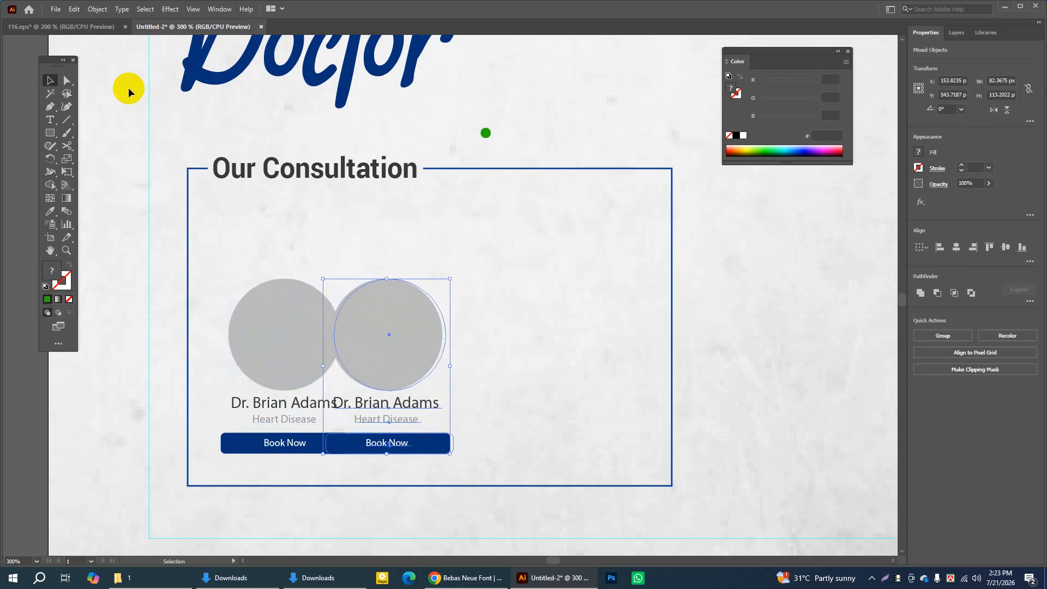
key(Right)
key(Right)
key(Right)
key(Right)
key(Right)
key(Right)
key(Right)
key(Right)
key(Right)
key(Right)
key(Right)
key(Right)
key(Right)
key(Right)
key(Right)
key(Right)
key(Right)
key(Right)
key(Right)
key(Right)
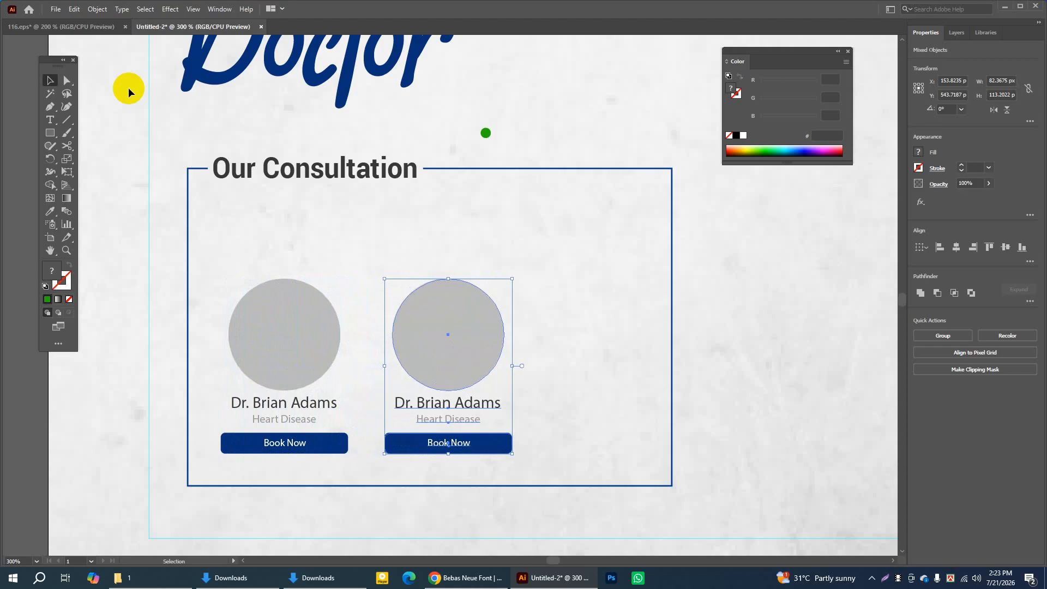
key(Right)
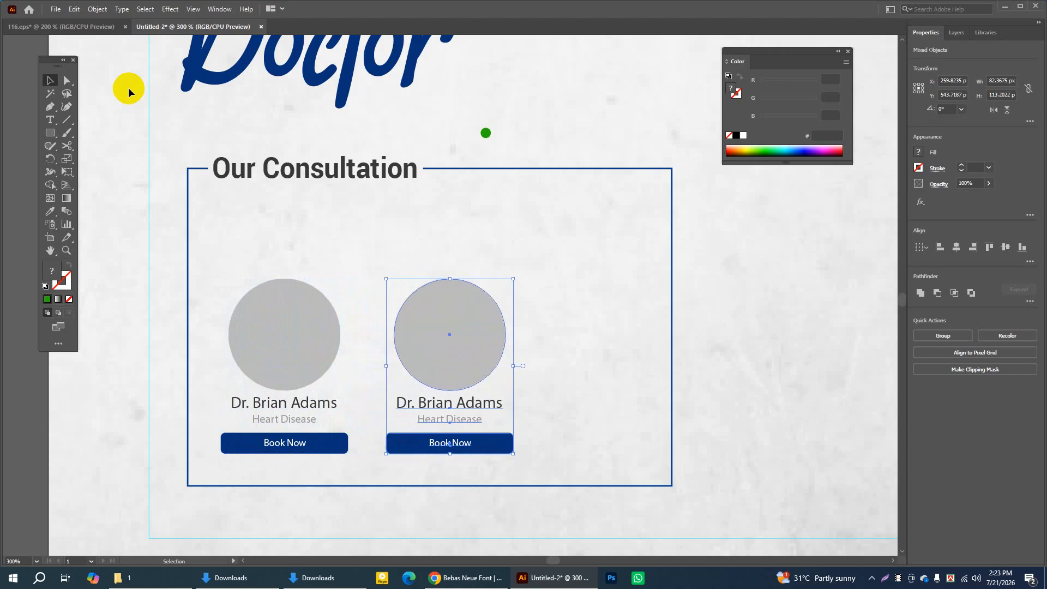
key(Left)
key(Left)
key(Left)
key(Left)
key(Right)
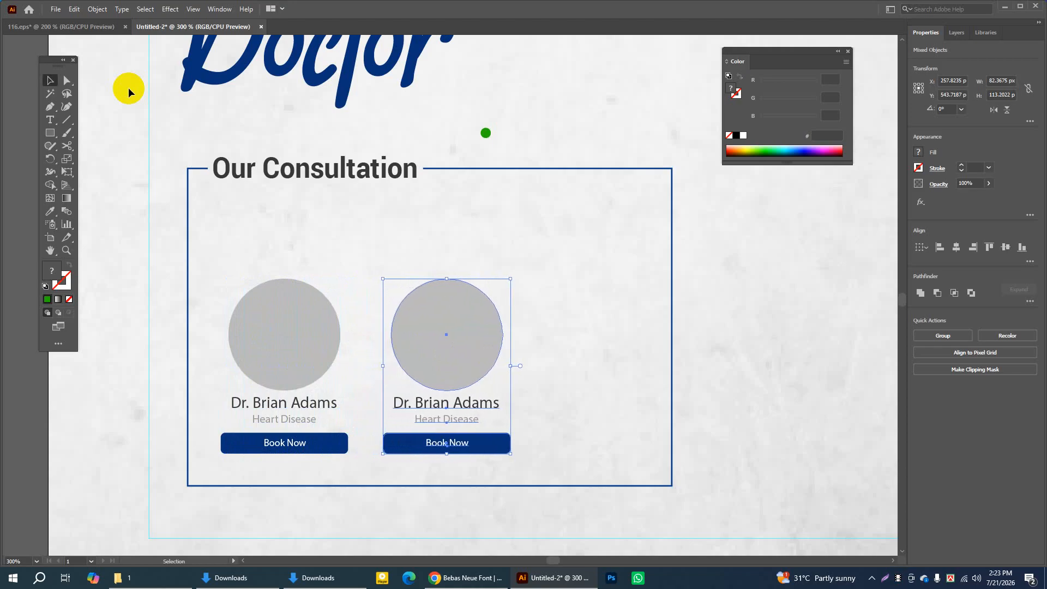
key(Left)
key(Left)
key(Left)
key(Left)
key(Left)
key(Left)
key(Left)
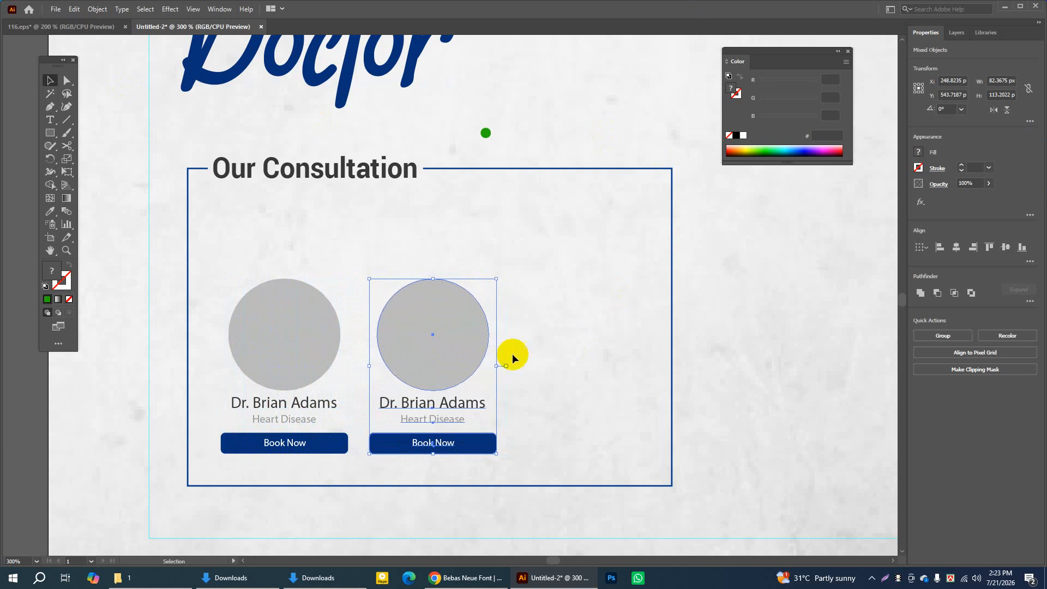
Copy the second doctor card and paste it in front to make a third card
click(74, 8)
click(97, 62)
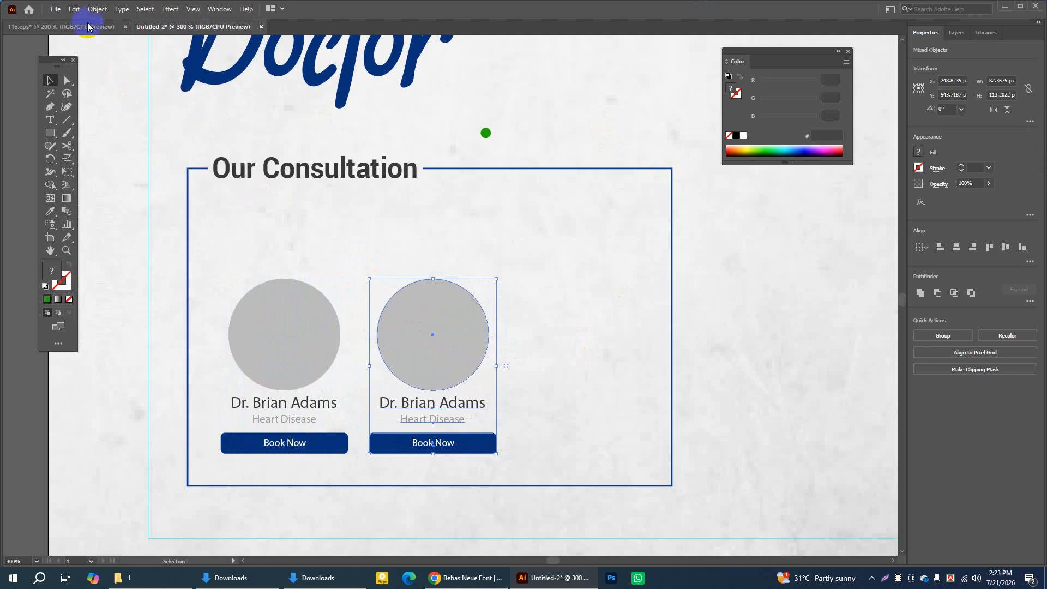
click(74, 8)
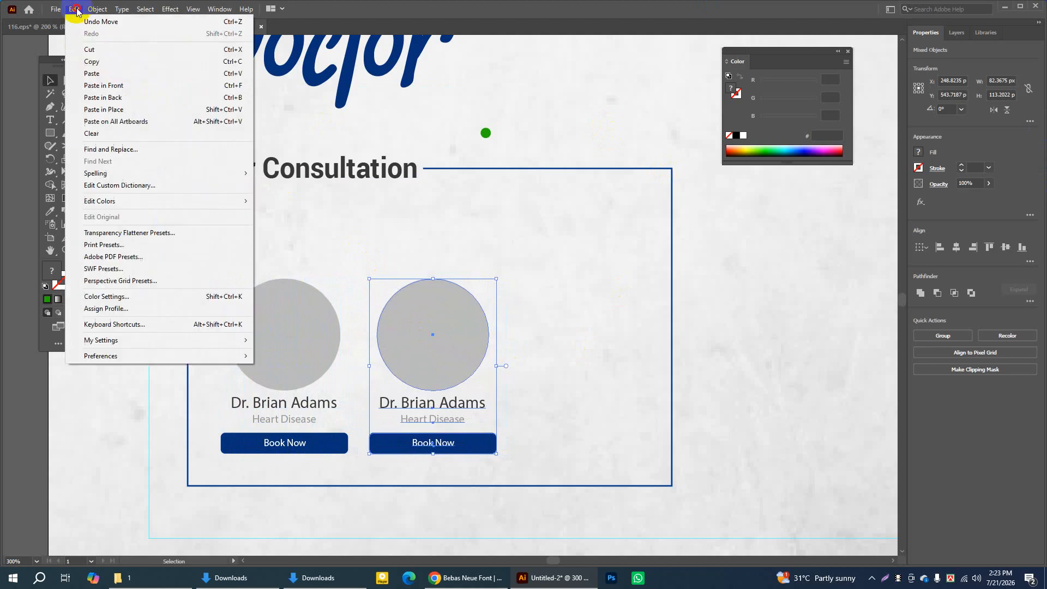
click(111, 85)
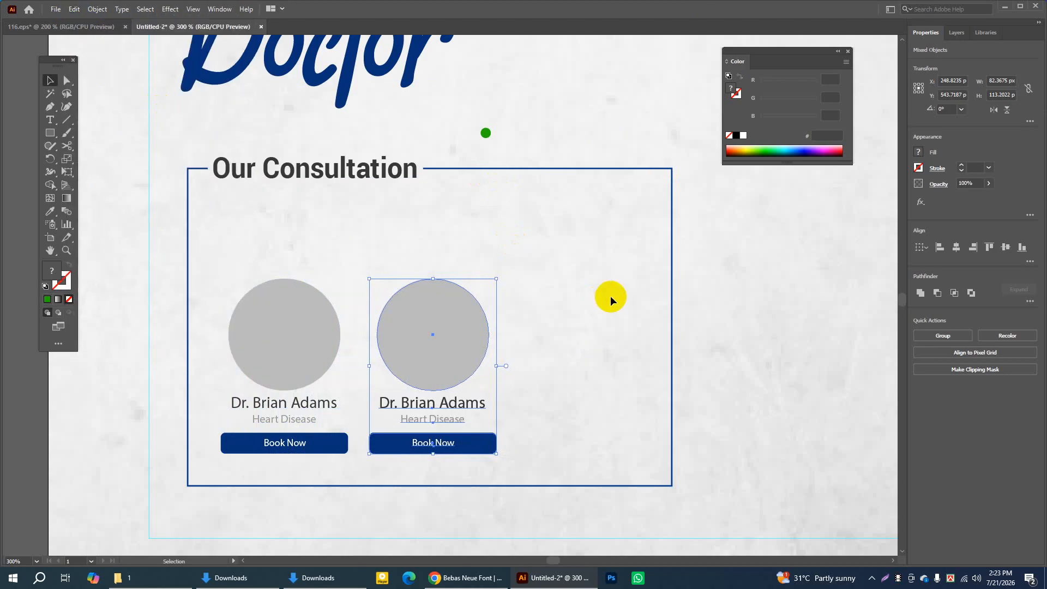
Move the third doctor card horizontally to the right of the second one, just inside the right side of the Our Consultation frame
key(Right)
key(Right)
key(Right)
key(Right)
key(Right)
key(Right)
key(Right)
key(Right)
key(Right)
key(Right)
key(Right)
key(Right)
key(Right)
key(Right)
key(Right)
key(Right)
key(Right)
key(Right)
key(Right)
key(Right)
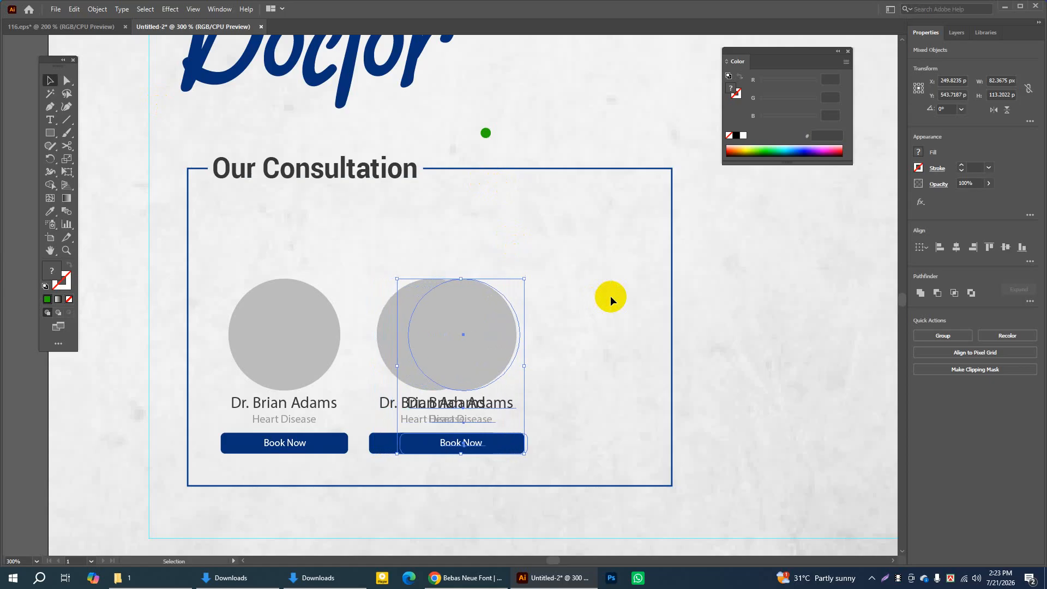
key(Right)
key(Right)
key(Right)
key(Right)
key(Right)
key(Right)
key(Right)
key(Right)
key(Right)
key(Right)
key(Right)
key(Right)
key(Right)
key(Right)
key(Right)
key(Right)
key(Right)
key(Right)
key(Right)
key(Right)
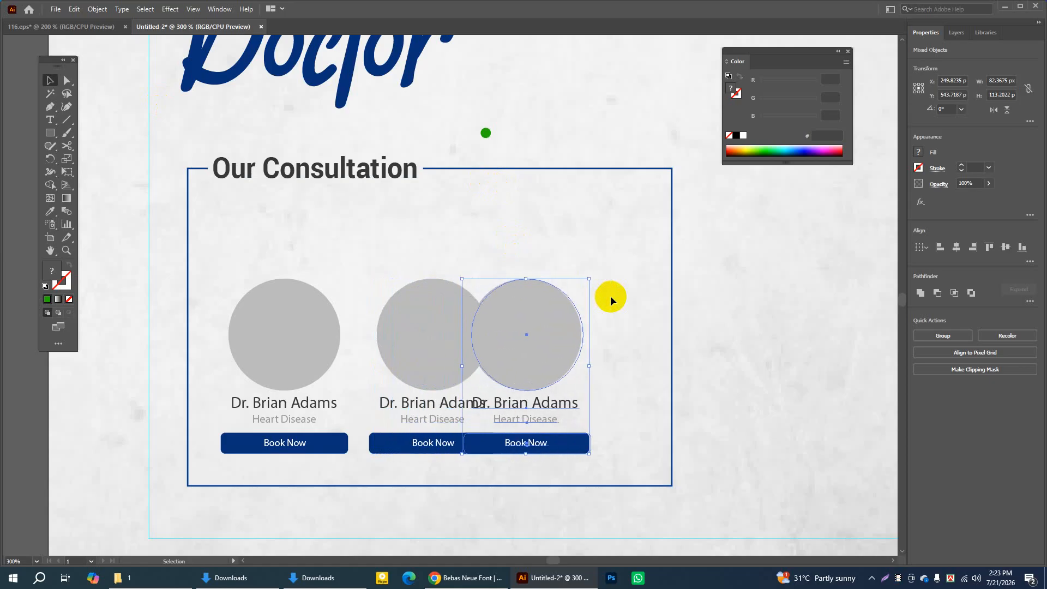
key(Right)
key(Right)
key(Right)
key(Right)
key(Right)
key(Right)
key(Right)
key(Right)
key(Right)
key(Right)
key(Right)
key(Right)
key(Right)
key(Right)
key(Right)
key(Right)
key(Right)
key(Right)
key(Right)
key(Right)
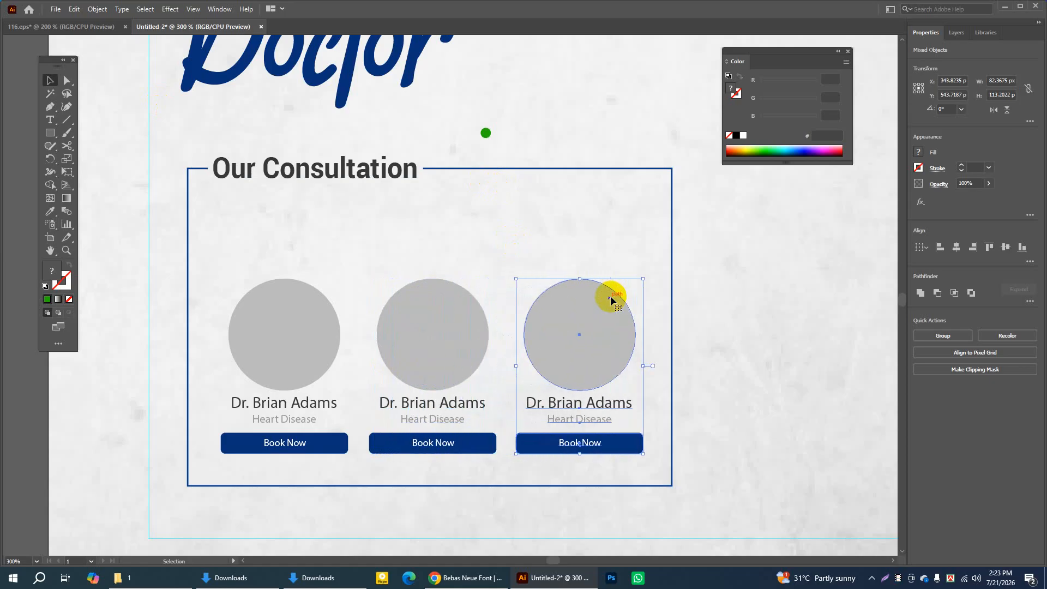
key(Right)
key(Left)
key(Left)
key(Left)
key(Left)
key(Left)
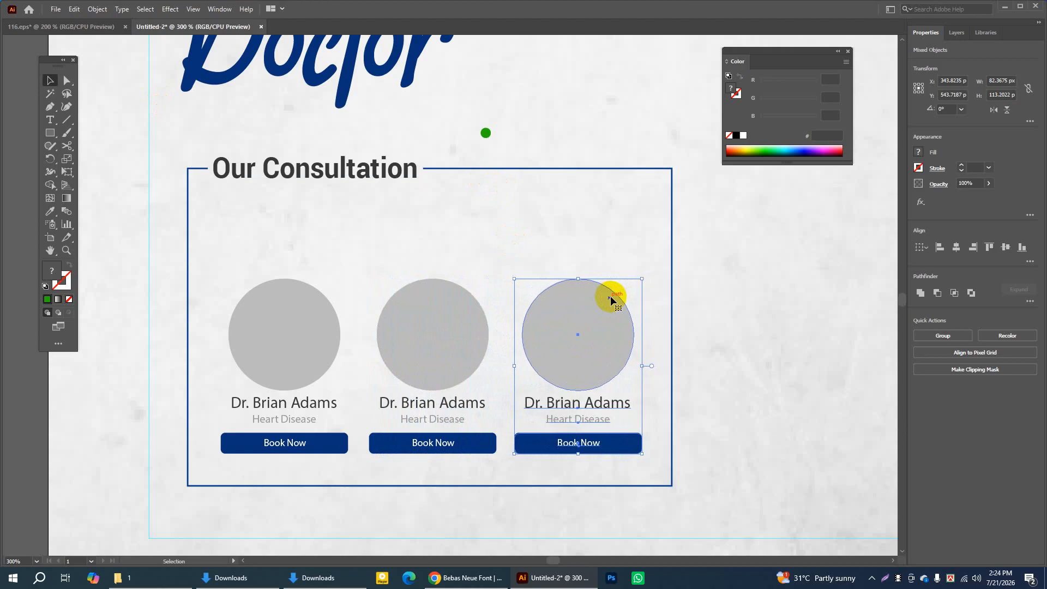
click(708, 367)
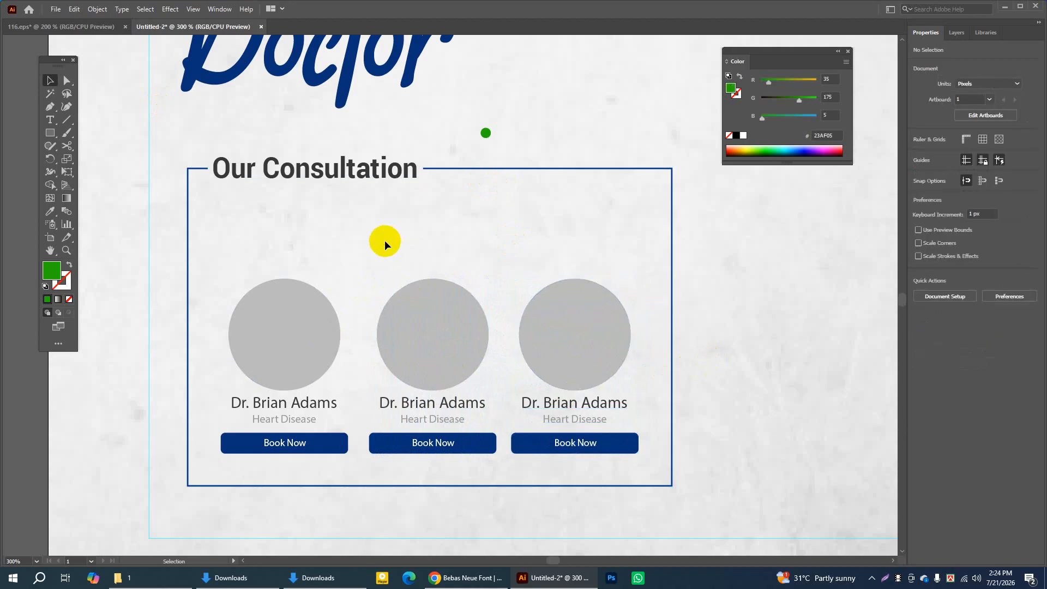
Nudge the second doctor card together with the Our Consultation frame 2 px left, to about X 245 px
drag(380, 250, 493, 459)
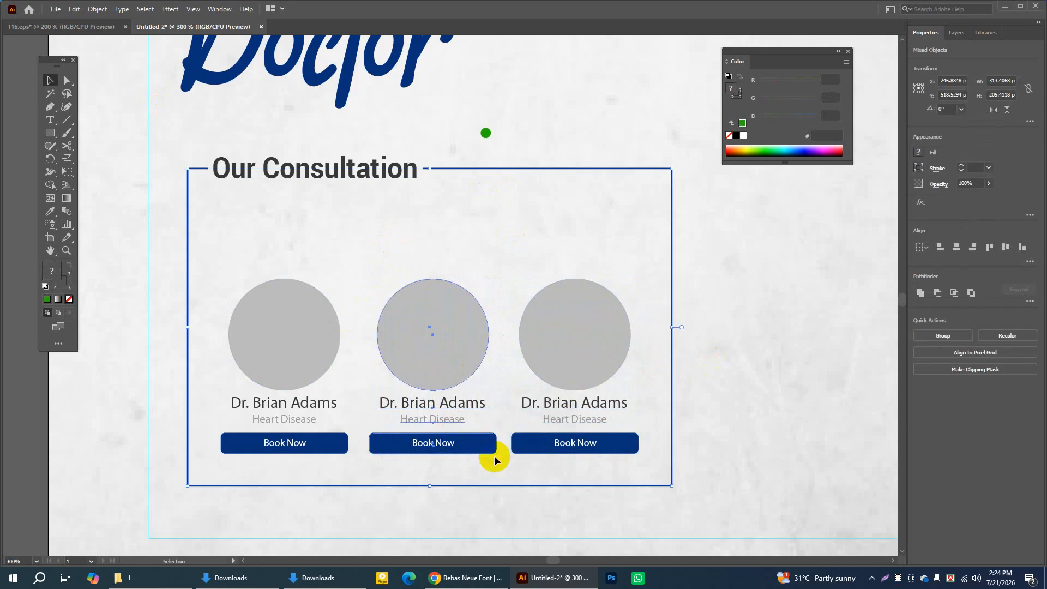
key(Left)
key(Left)
key(Left)
key(Left)
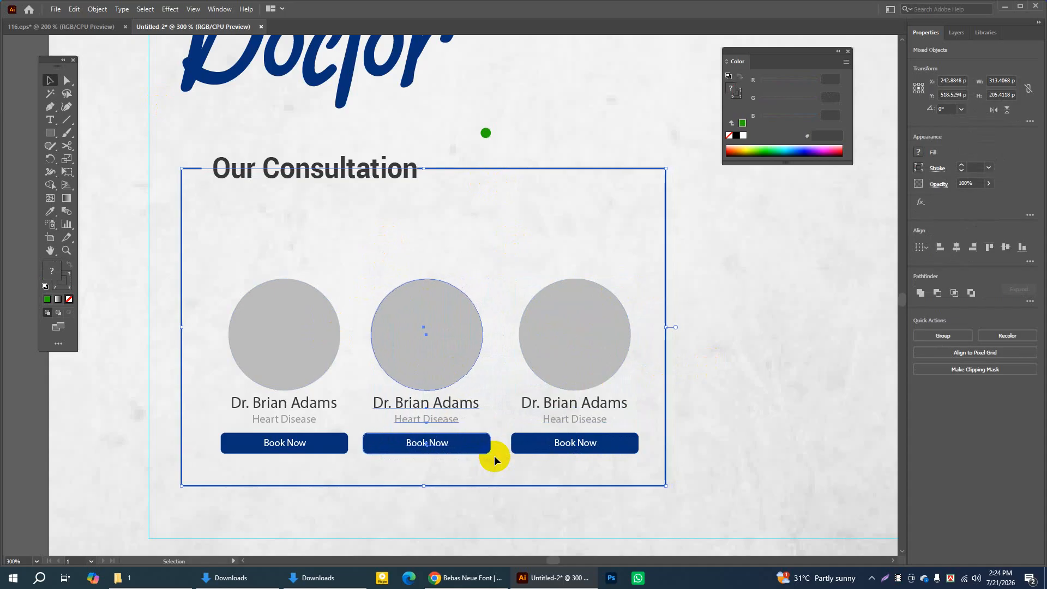
key(Right)
key(Right)
click(529, 109)
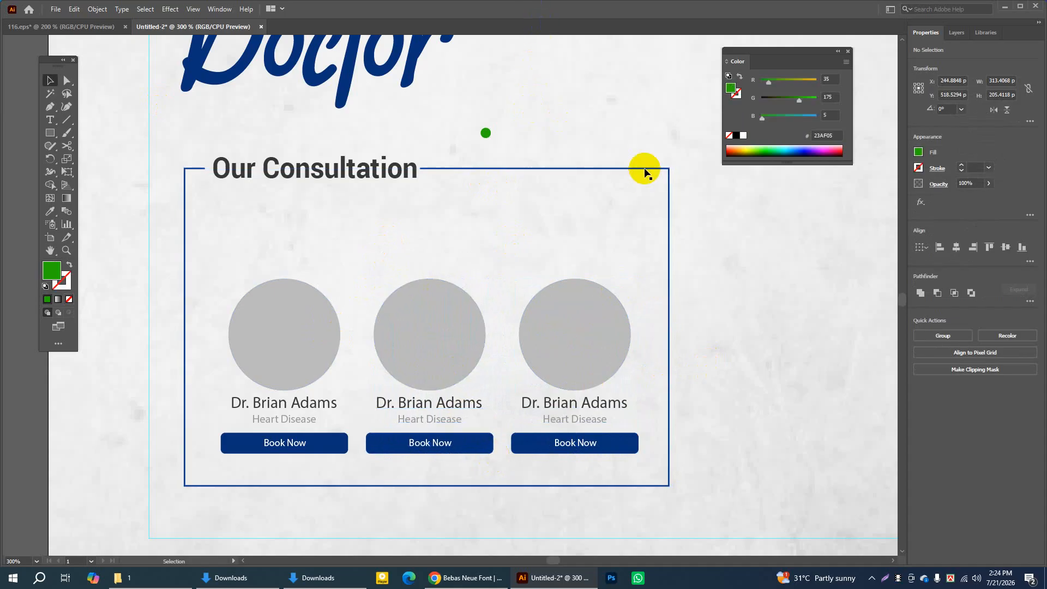
Lock the blue frame path around the Our Consultation section
click(668, 174)
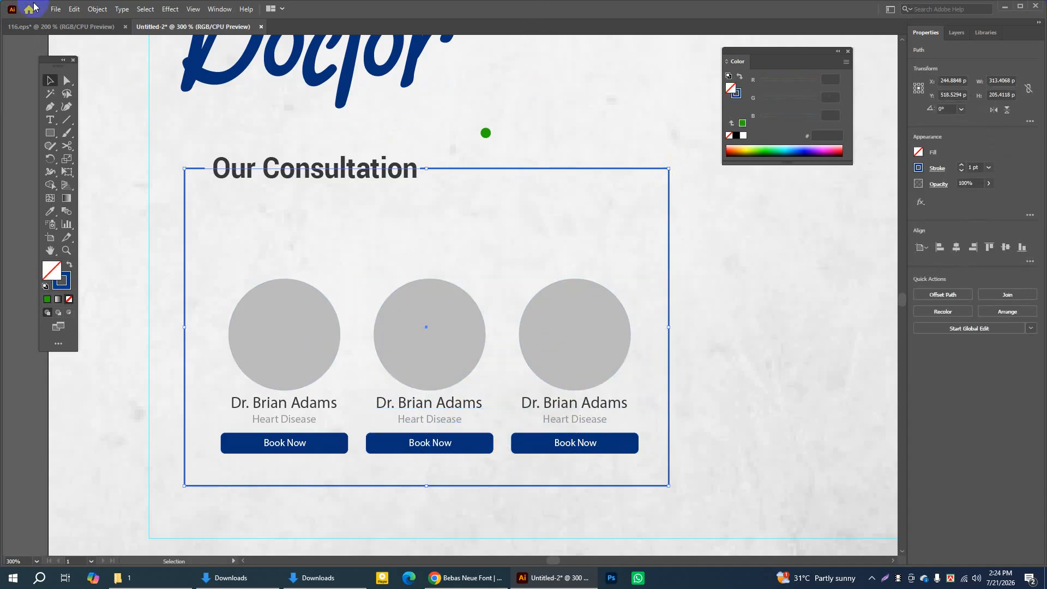
click(93, 9)
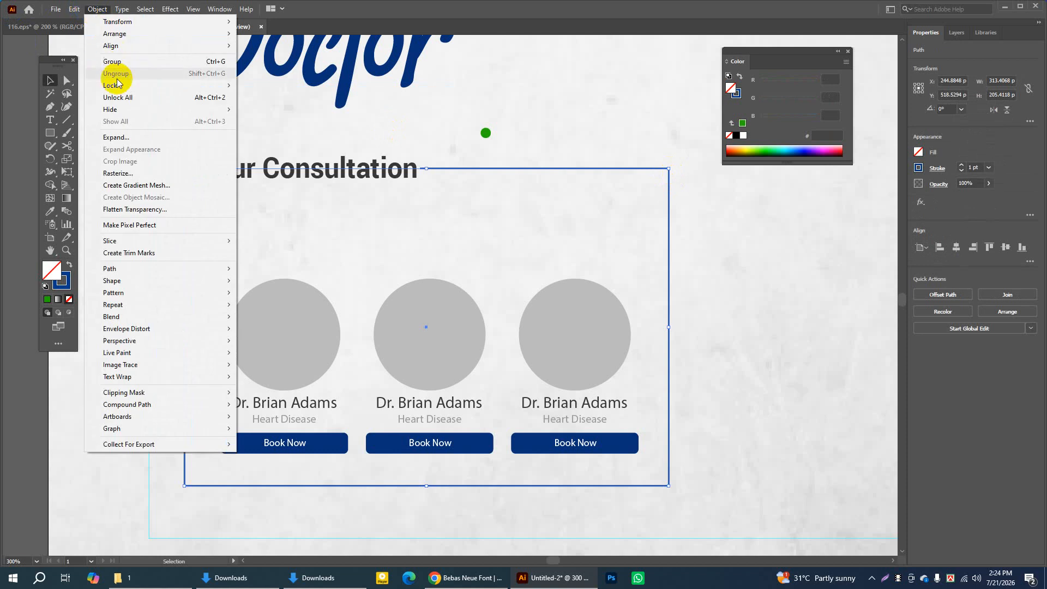
mouse_move(116, 89)
click(265, 85)
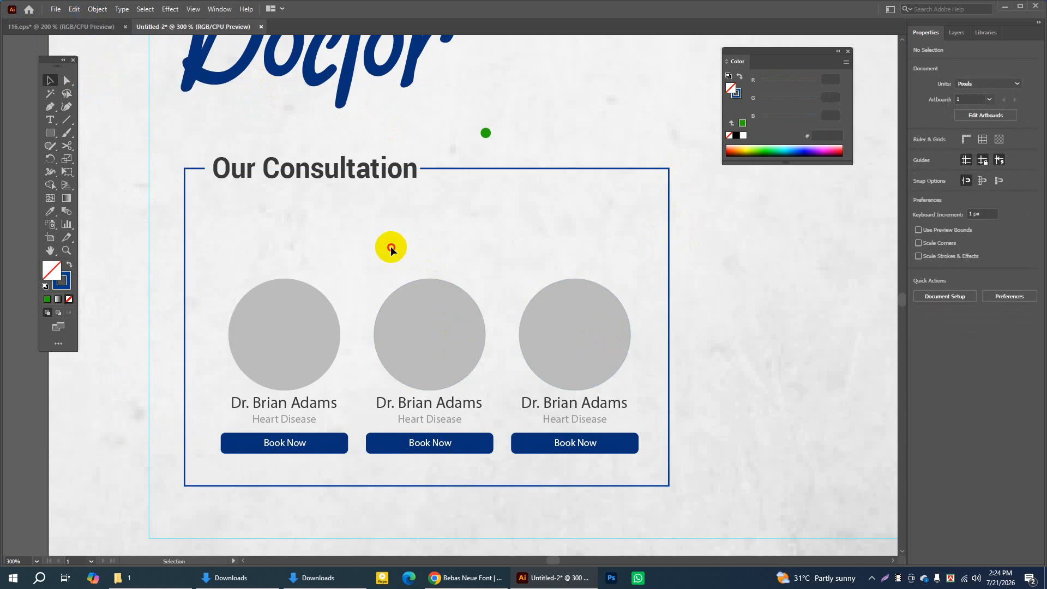
drag(391, 248, 461, 428)
click(355, 216)
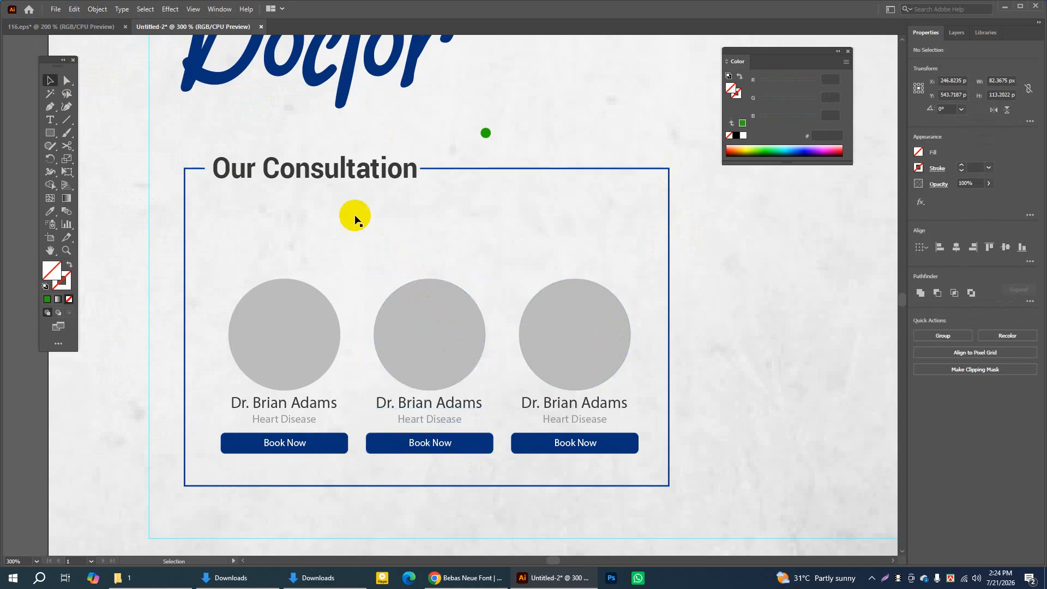
drag(375, 247, 480, 460)
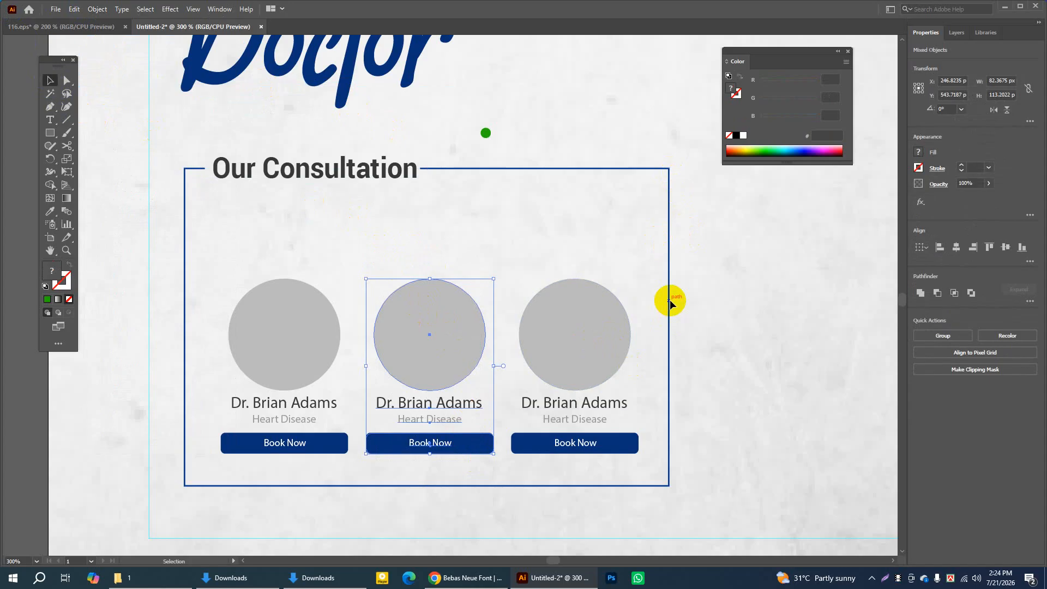
click(708, 297)
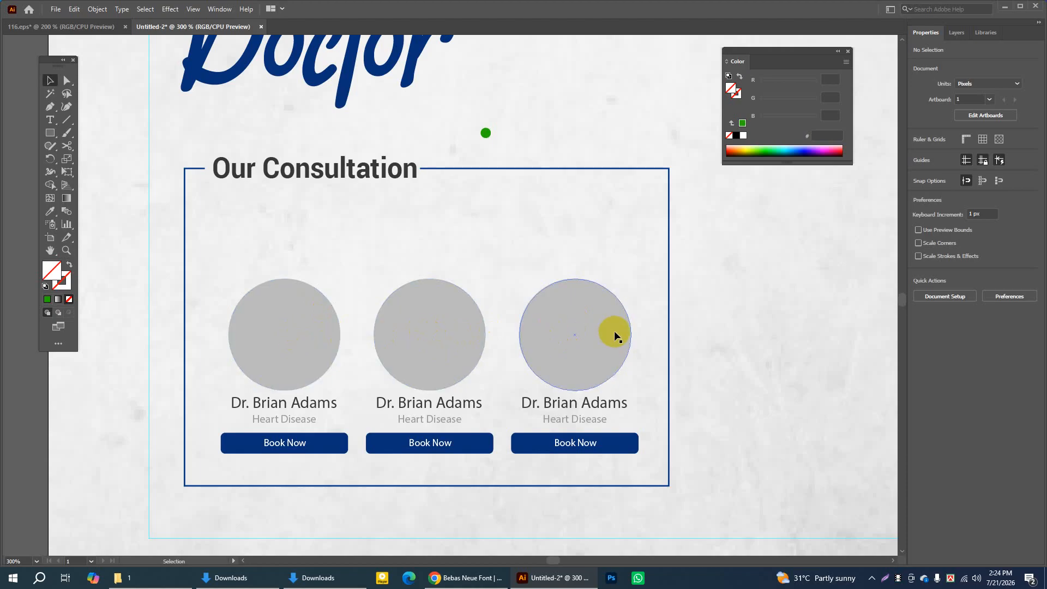
Switch to Chrome and search Google Images for "doctor" in a new tab
click(464, 581)
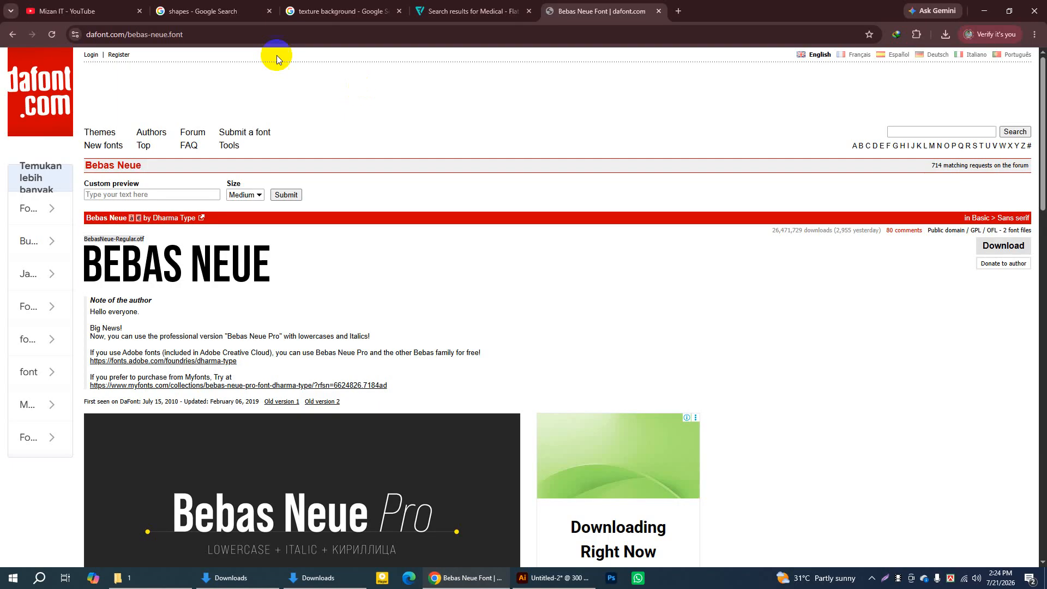
click(679, 12)
click(432, 228)
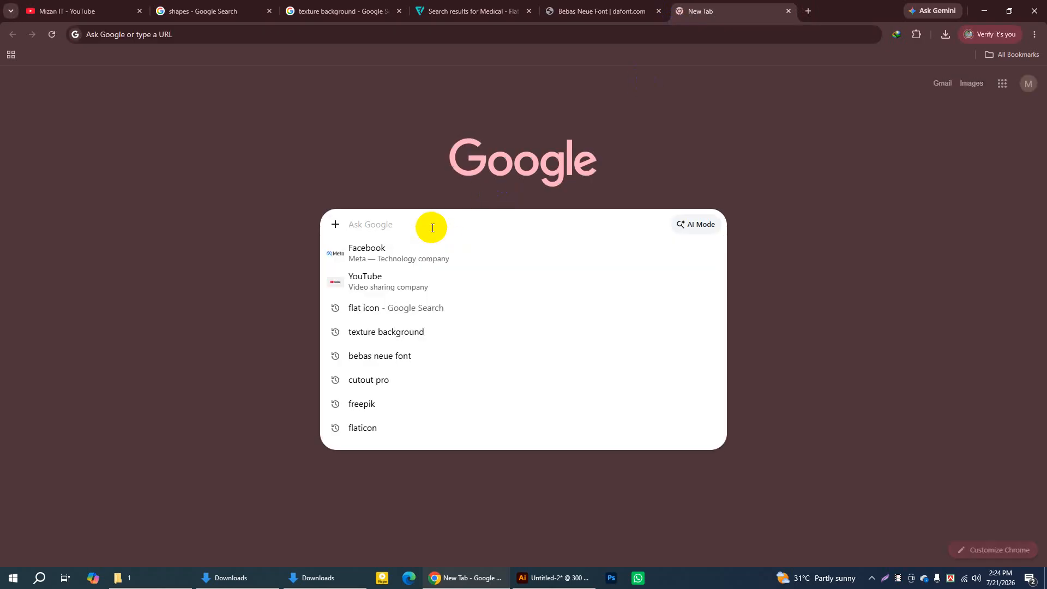
text(doco)
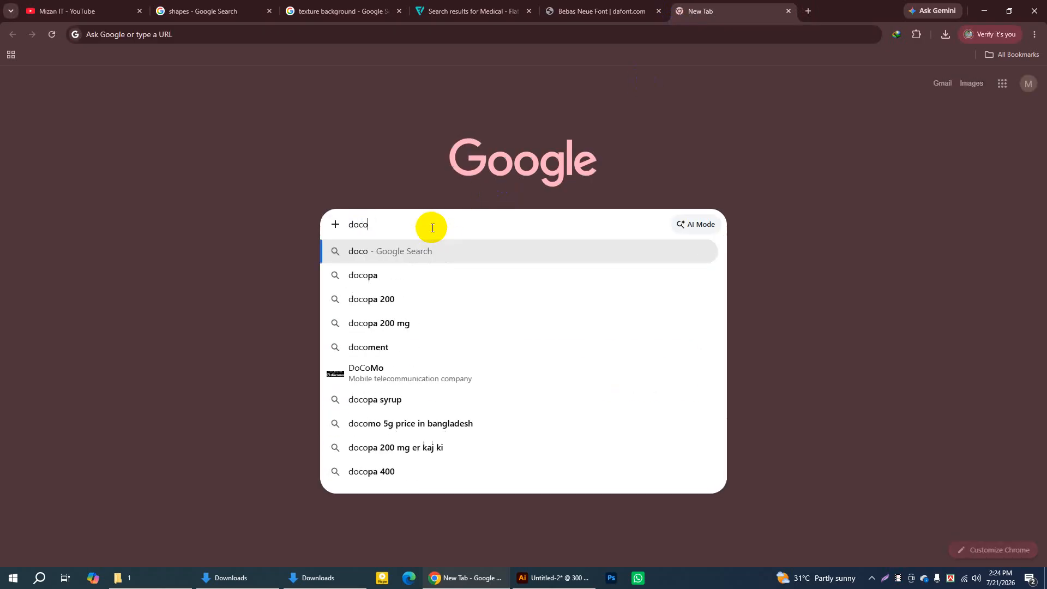
key(BackSpace)
text(to)
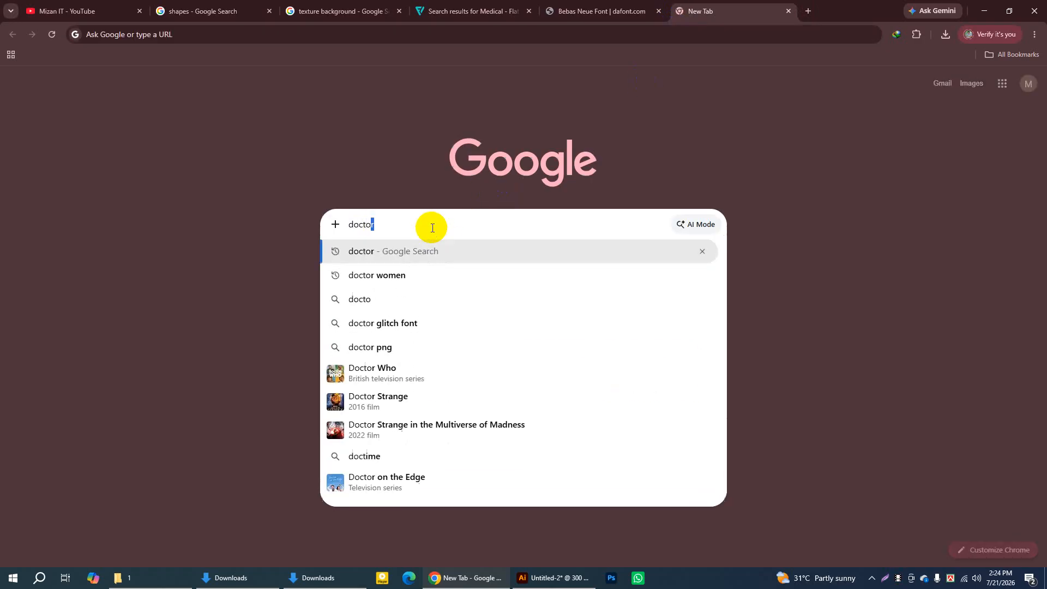
key(Return)
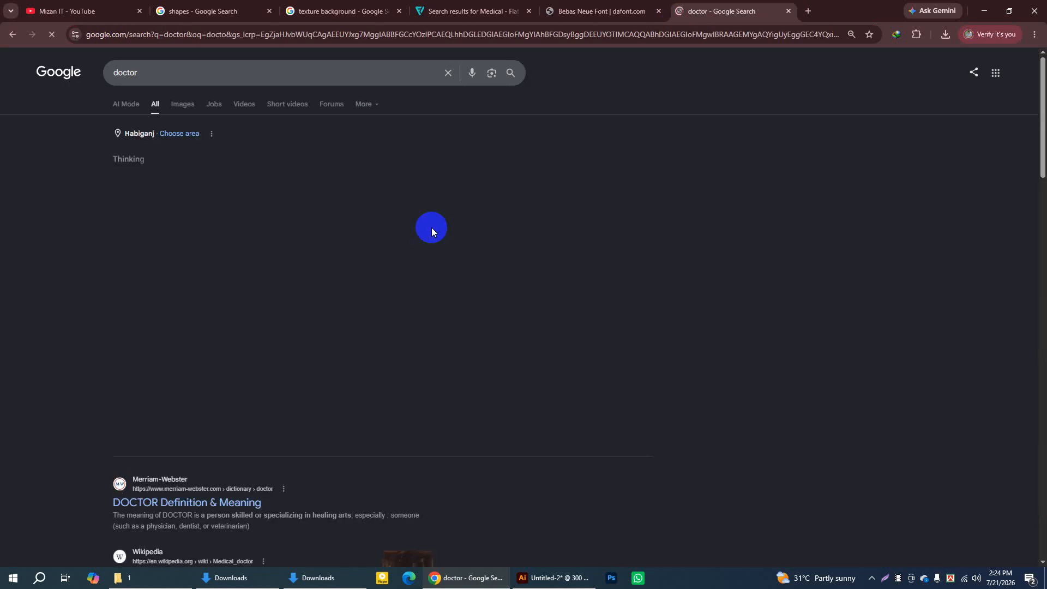
click(181, 104)
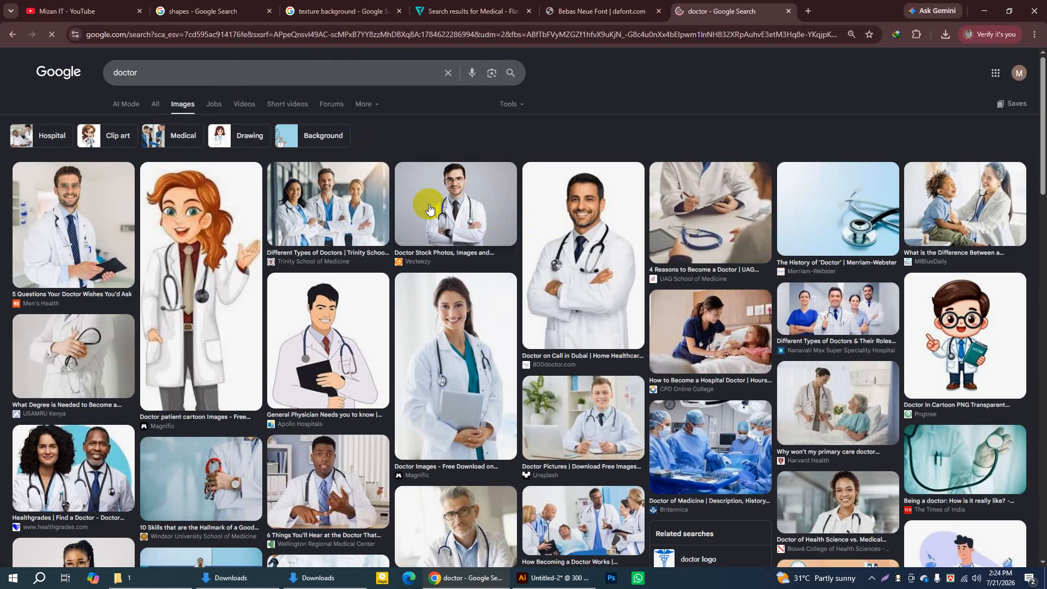
Open the Vecteezy photo of the male doctor with glasses and crossed arms and save it to the Desktop as a JPEG
click(456, 207)
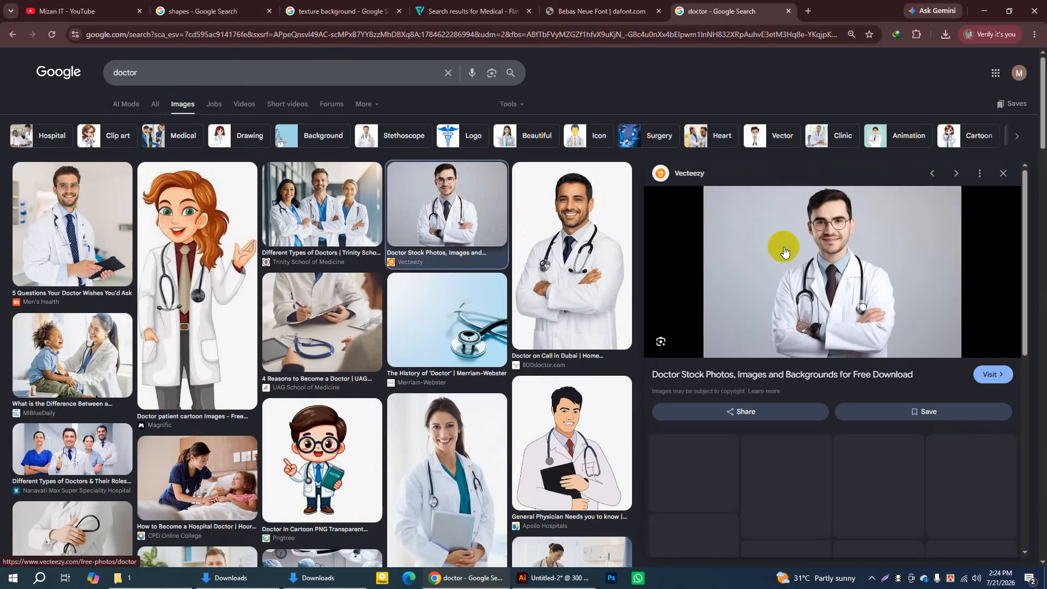
right_click(843, 336)
click(860, 407)
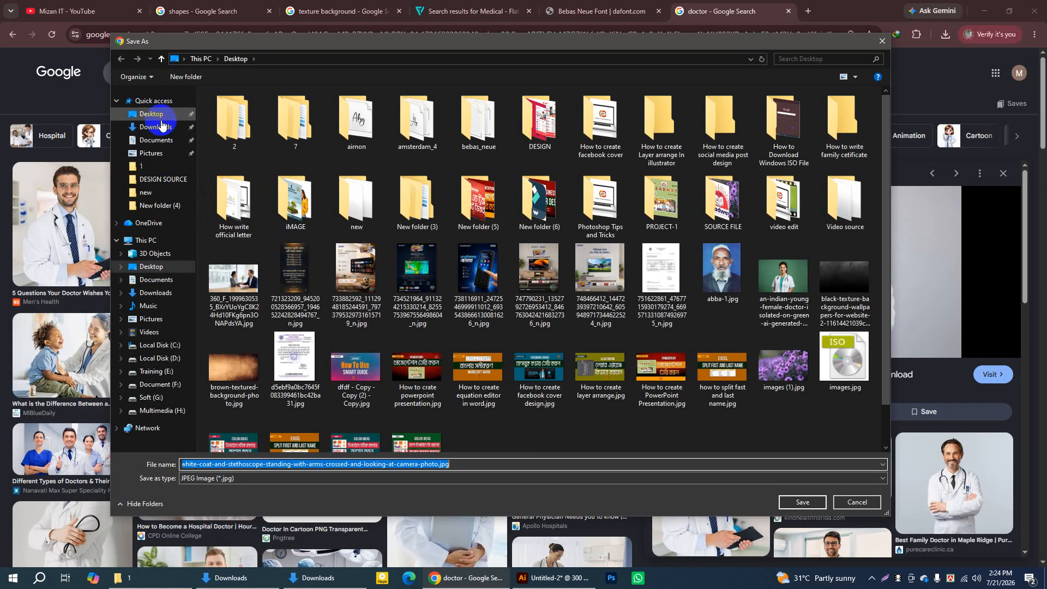
click(155, 115)
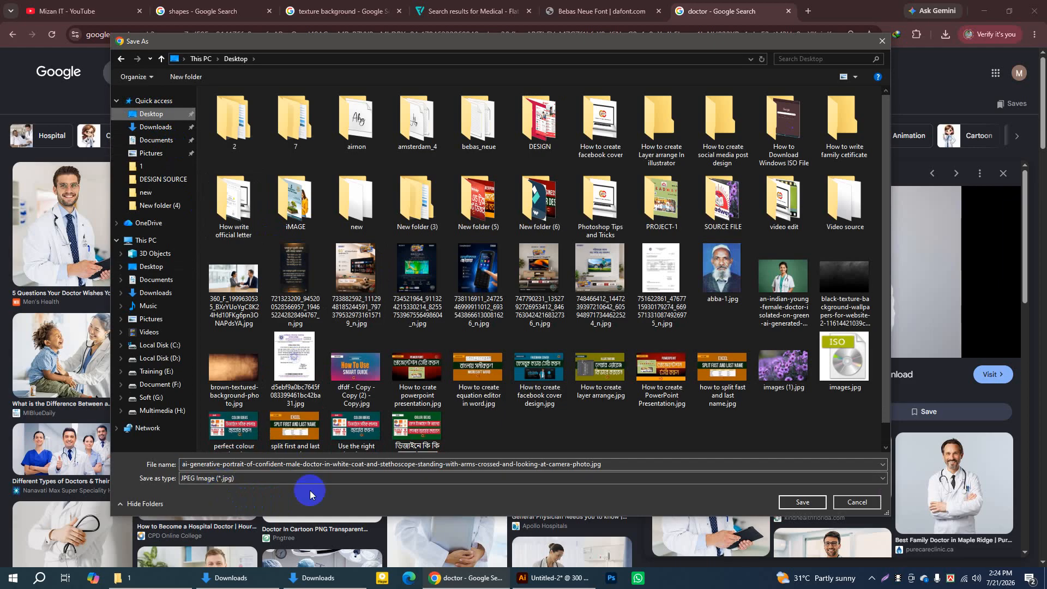
click(800, 503)
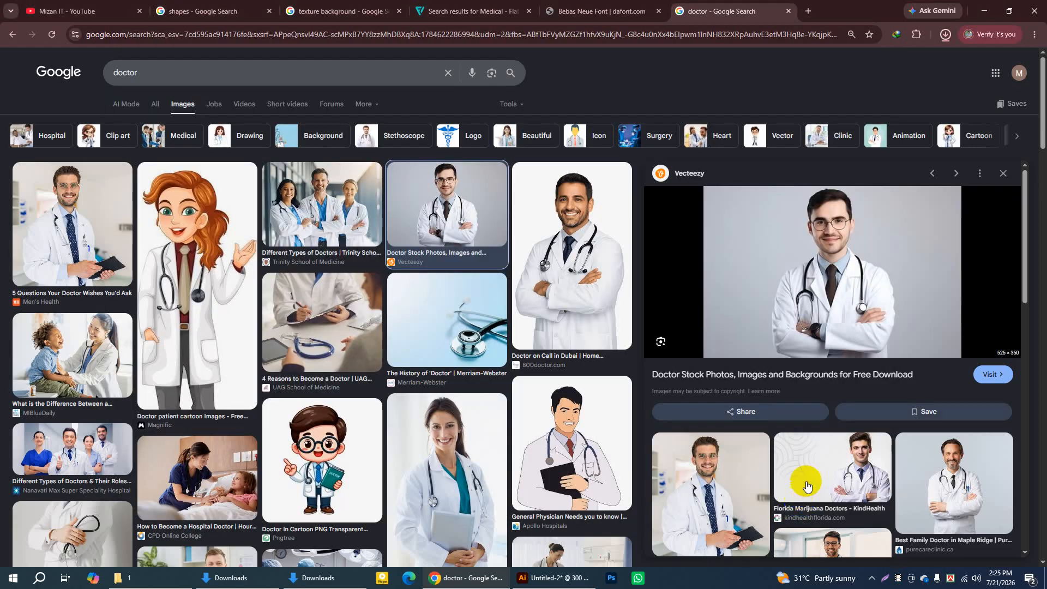
Find the Adobe Stock photo of a smiling doctor on a blue background among the related images and save it to the Desktop
scroll(811, 455, down, 2)
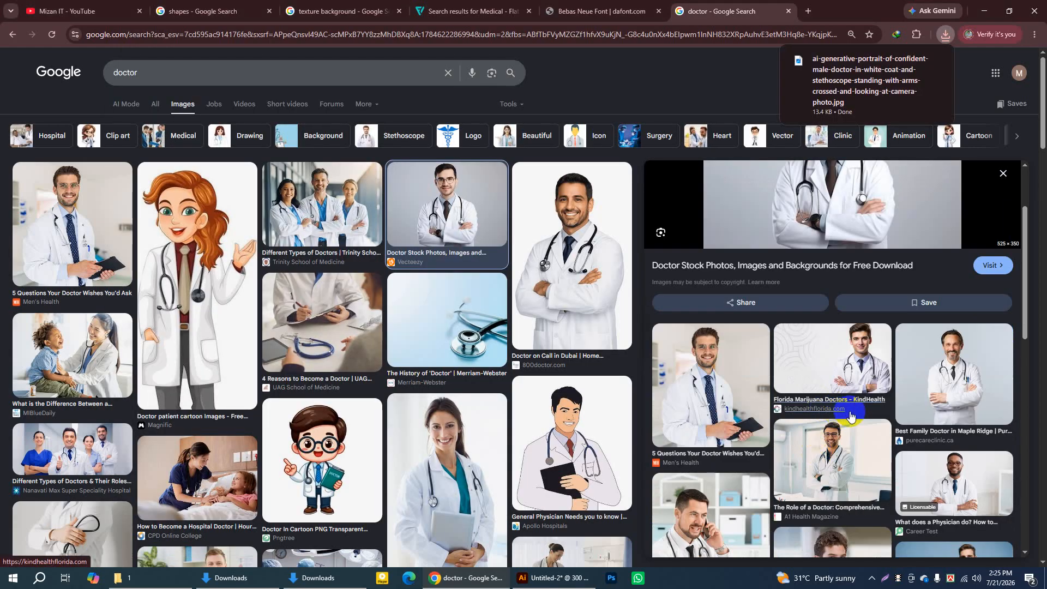
scroll(864, 394, down, 1)
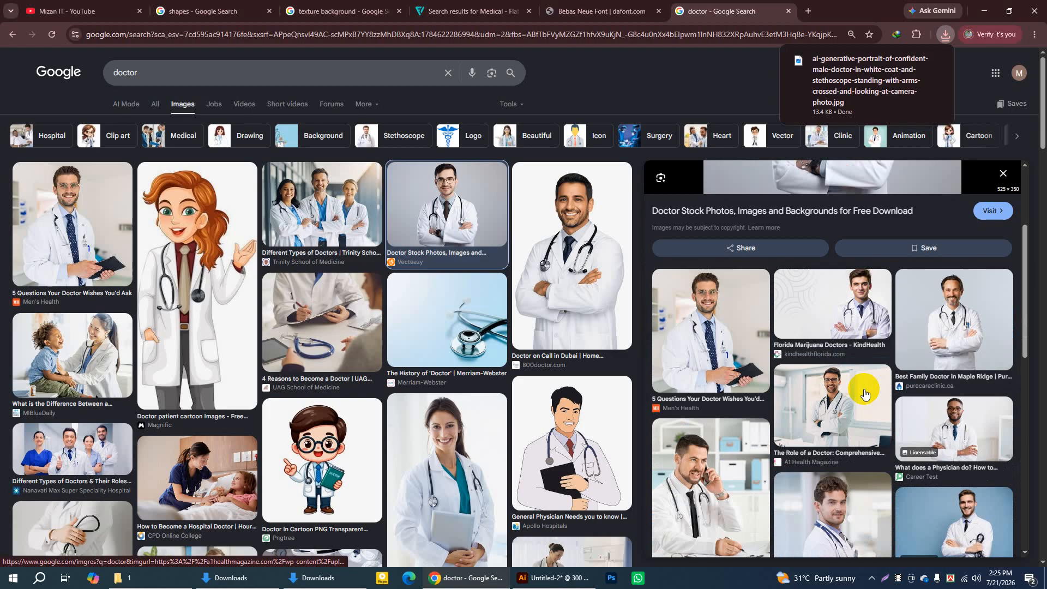
scroll(864, 393, down, 3)
click(935, 362)
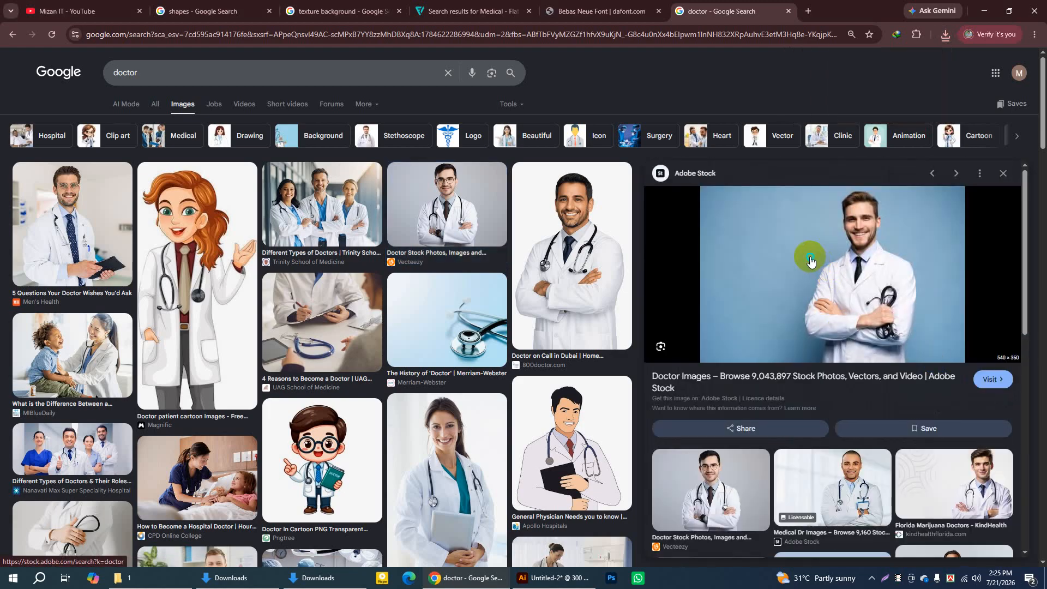
right_click(810, 262)
click(858, 425)
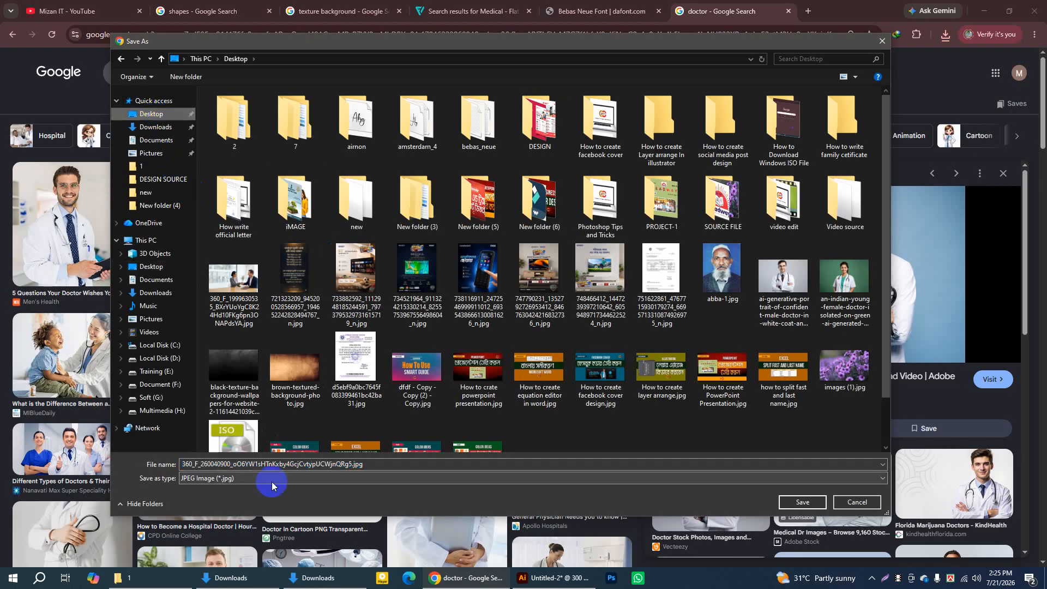
click(802, 503)
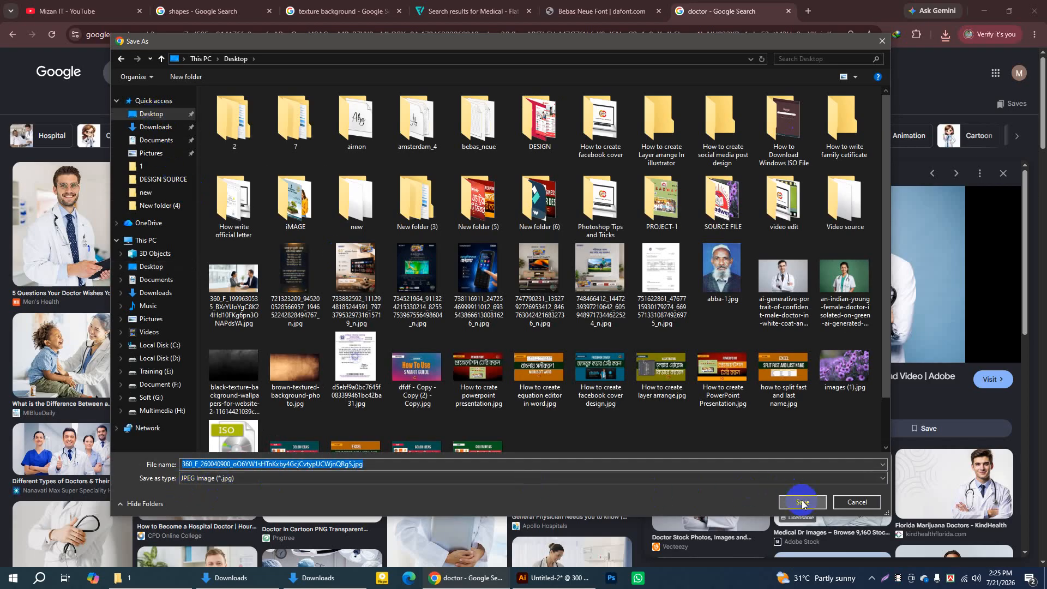
Look through the "doctor" image results and related images for another suitable doctor portrait
scroll(789, 397, down, 4)
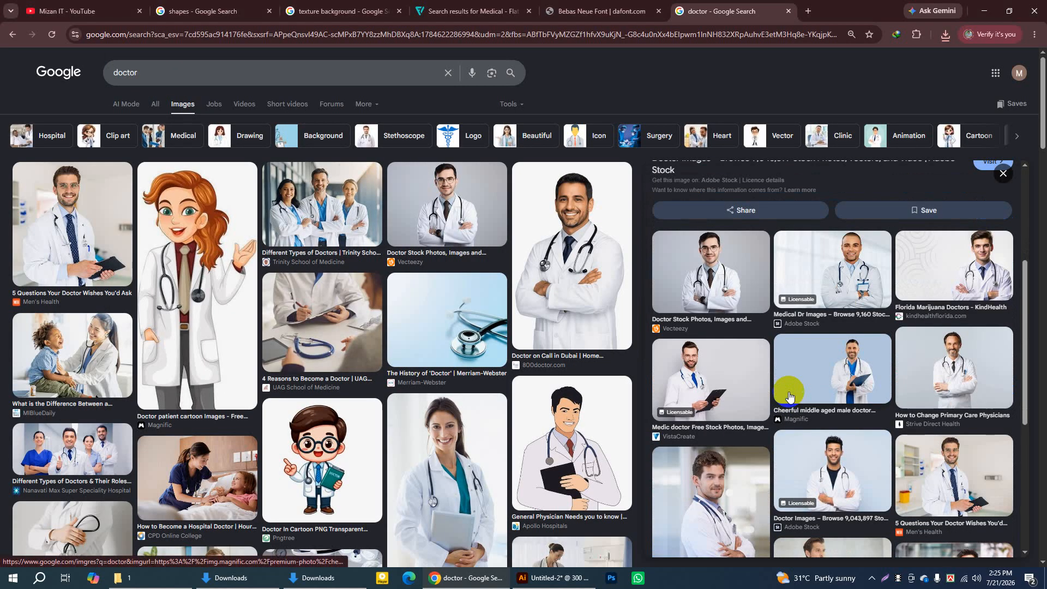
scroll(789, 396, down, 2)
scroll(541, 458, down, 2)
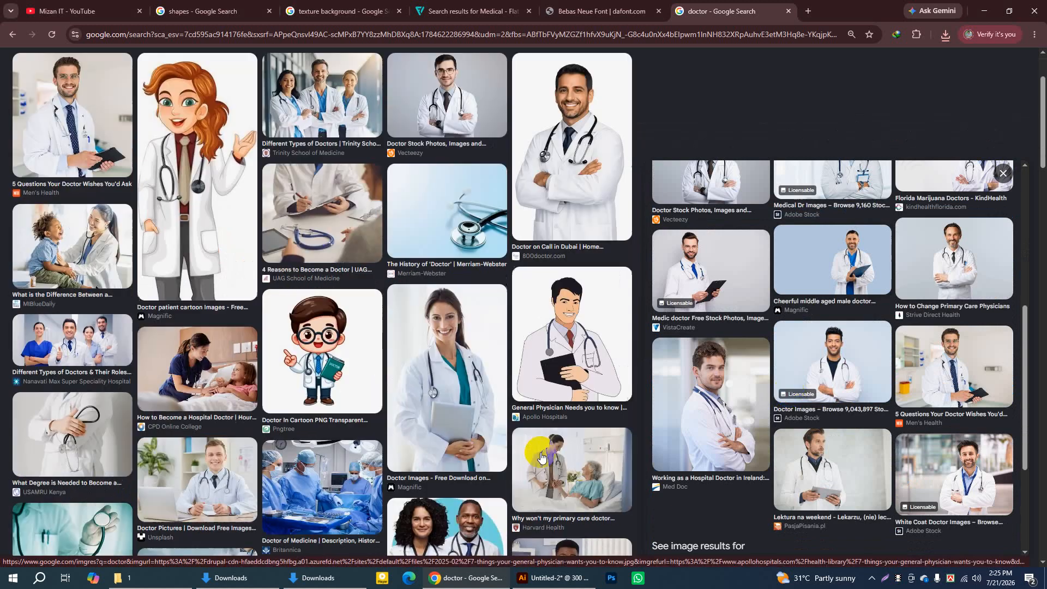
scroll(541, 458, down, 3)
scroll(541, 458, down, 10)
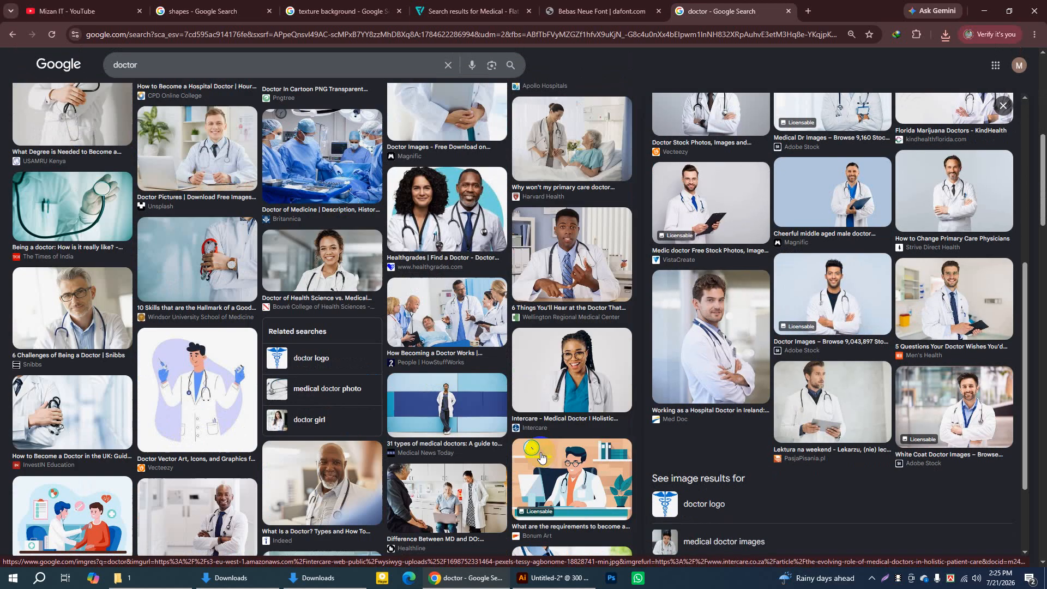
scroll(541, 458, down, 2)
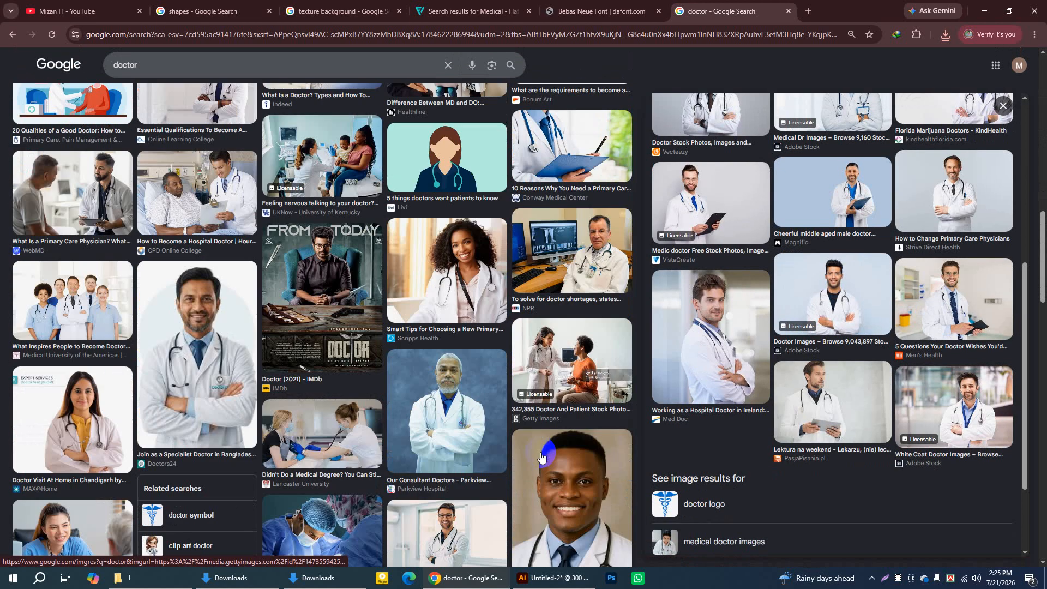
scroll(541, 457, down, 3)
scroll(541, 457, down, 2)
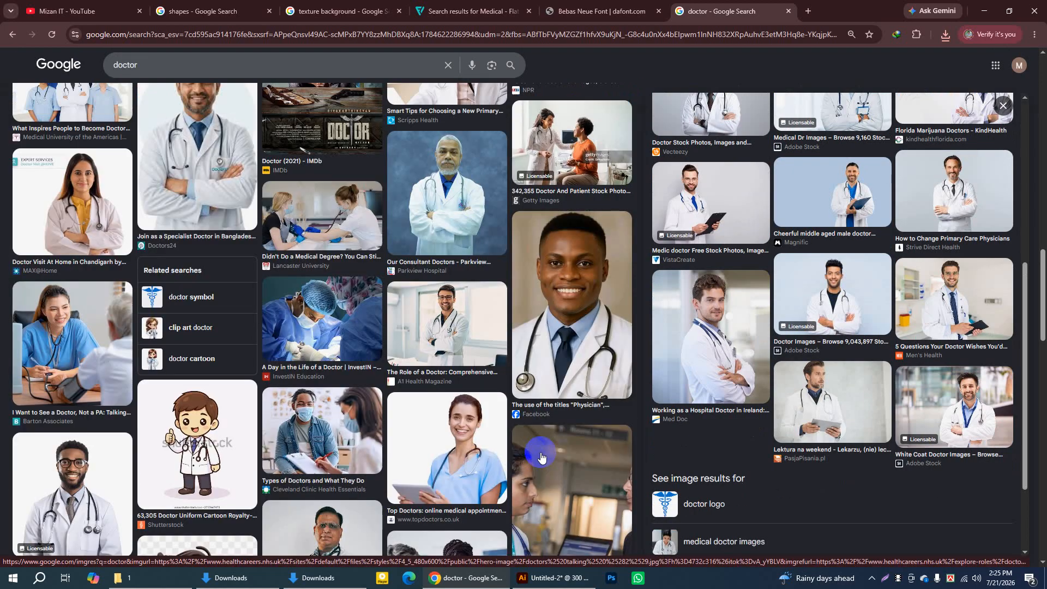
click(848, 324)
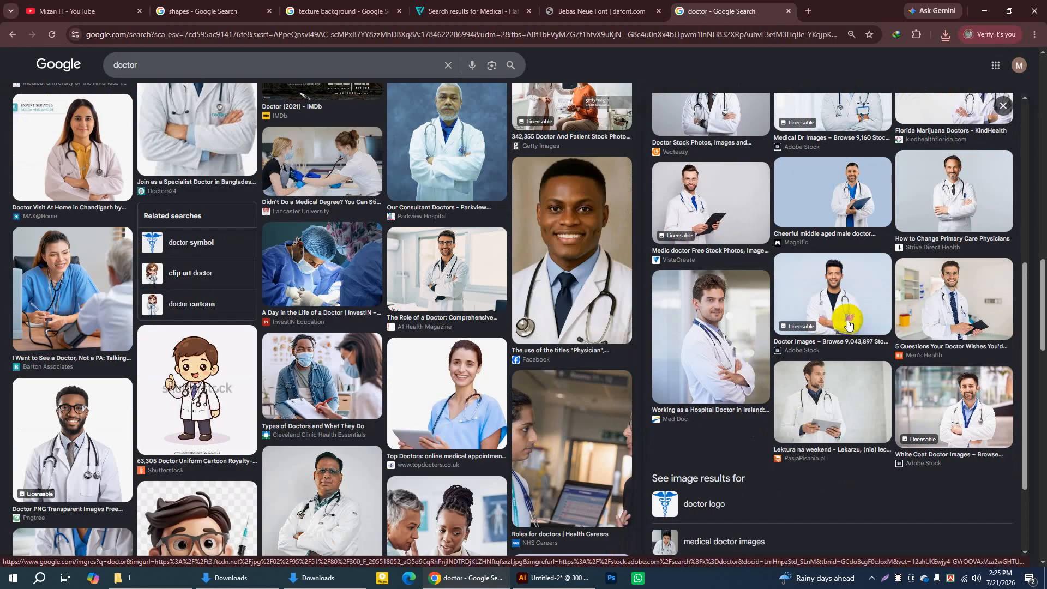
Search Google Images for "doctor women" and open the photo of a female doctor with crossed arms on a grey background
click(149, 68)
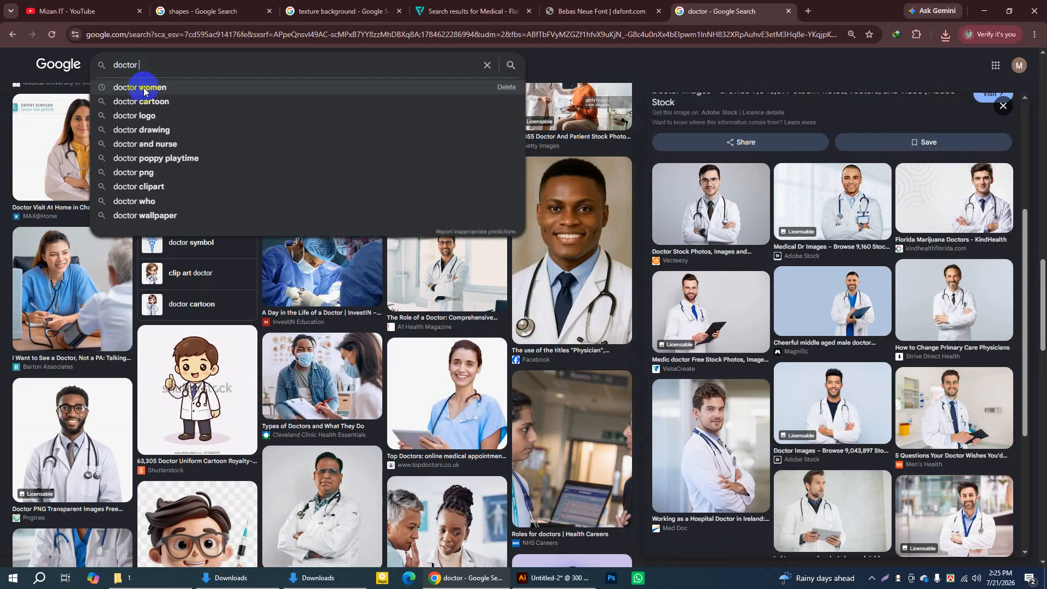
click(141, 87)
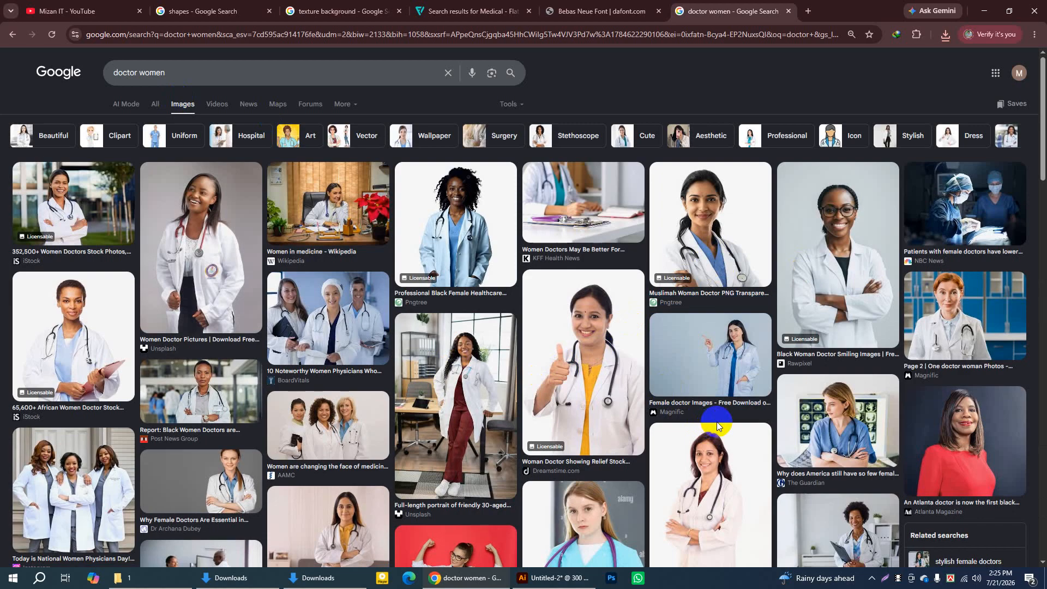
scroll(717, 421, down, 2)
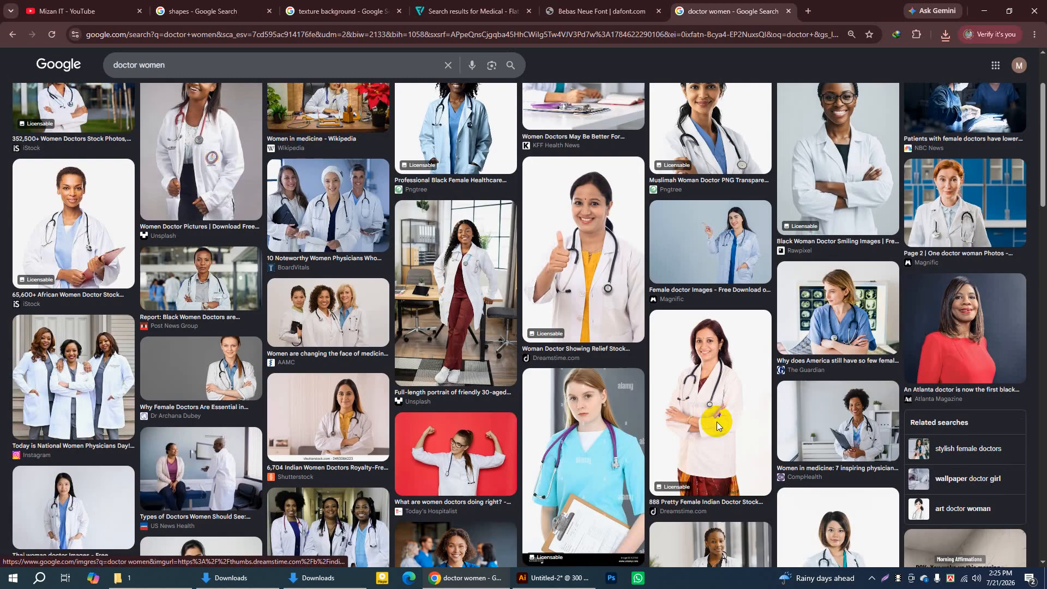
click(226, 377)
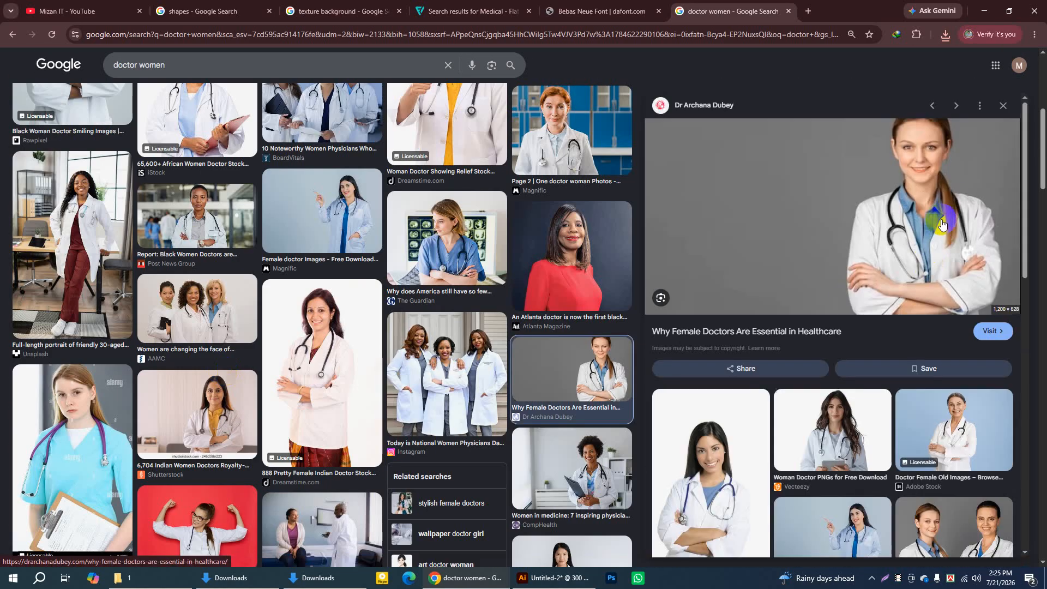
scroll(853, 398, down, 4)
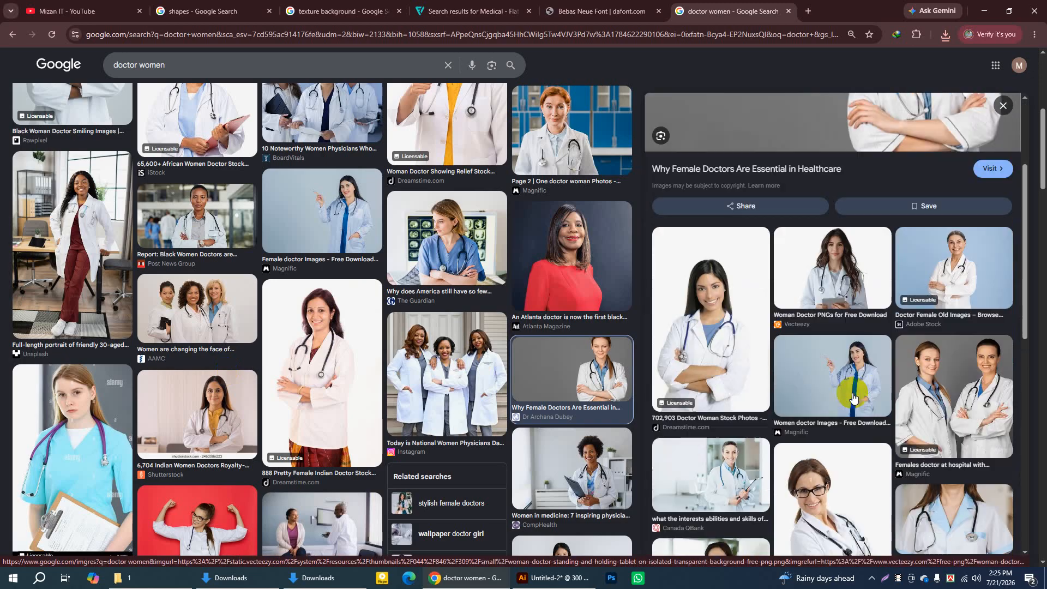
scroll(853, 397, up, 4)
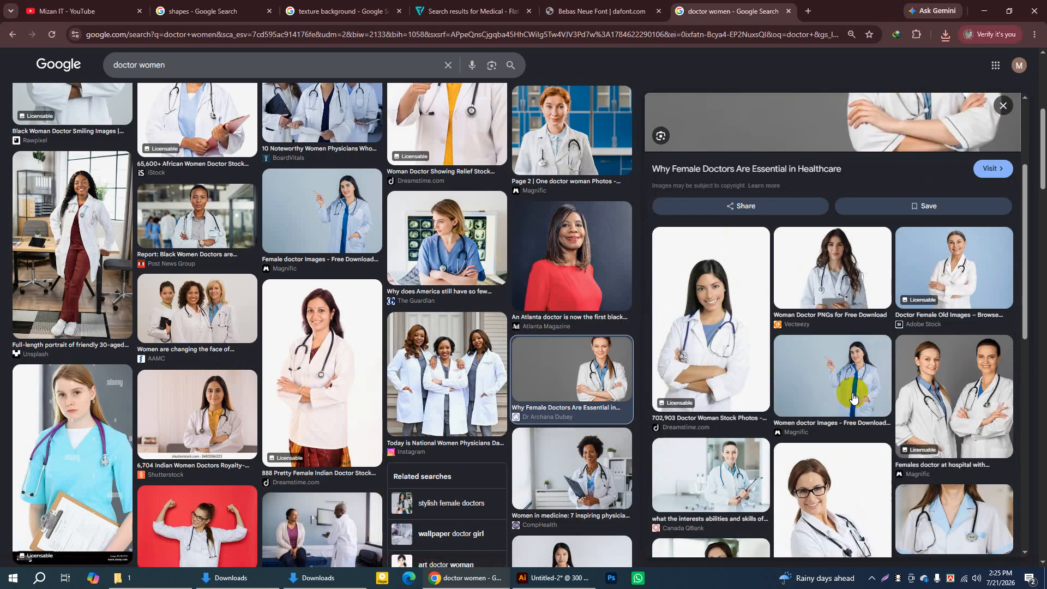
Find the Adobe Stock photo of a dark-haired female doctor on a white background among the related images and save it to the Desktop
click(937, 418)
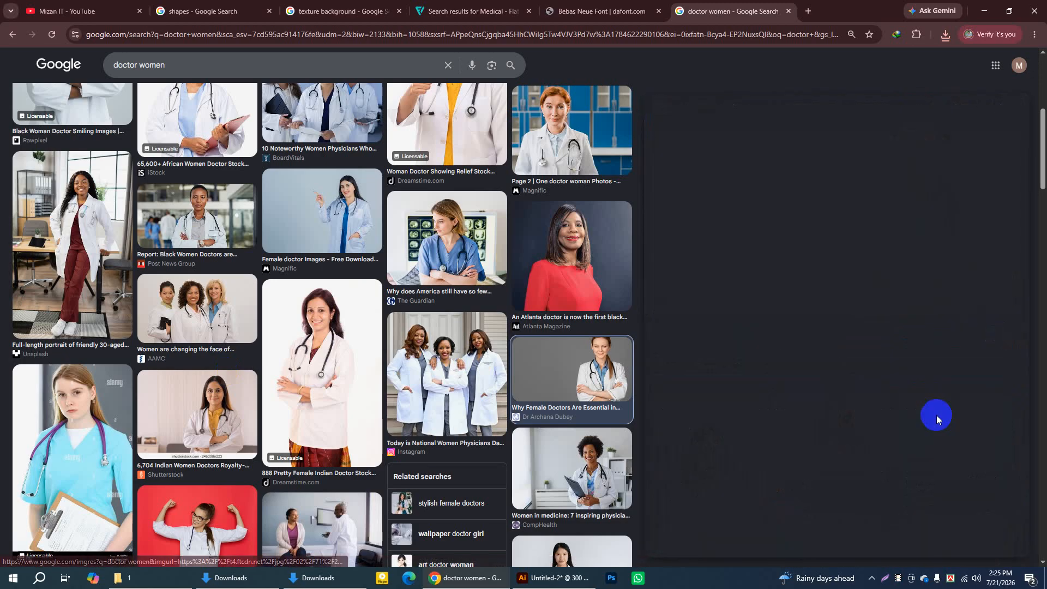
scroll(764, 463, down, 4)
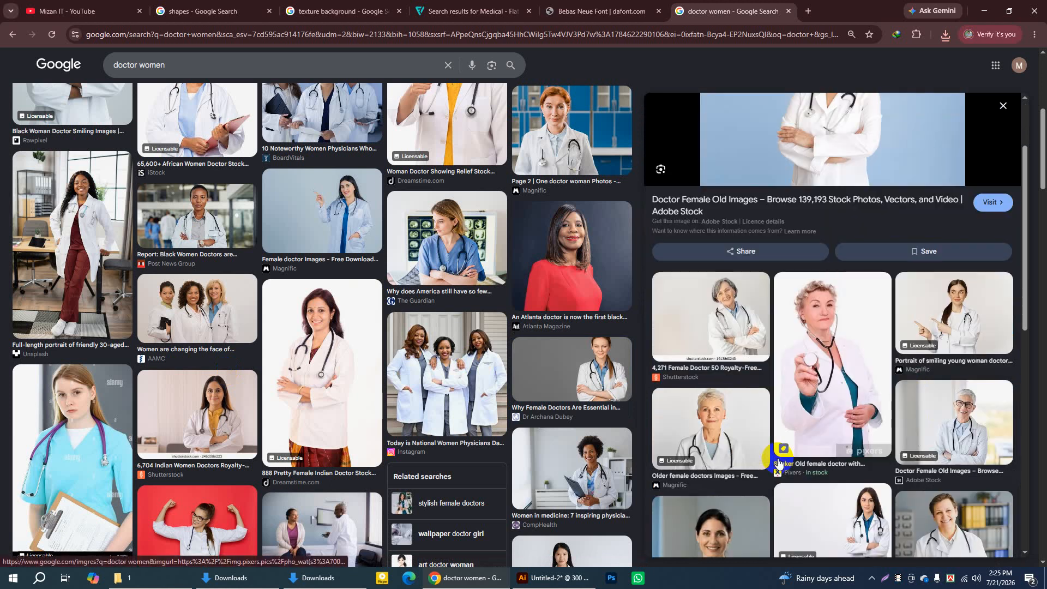
scroll(784, 463, down, 1)
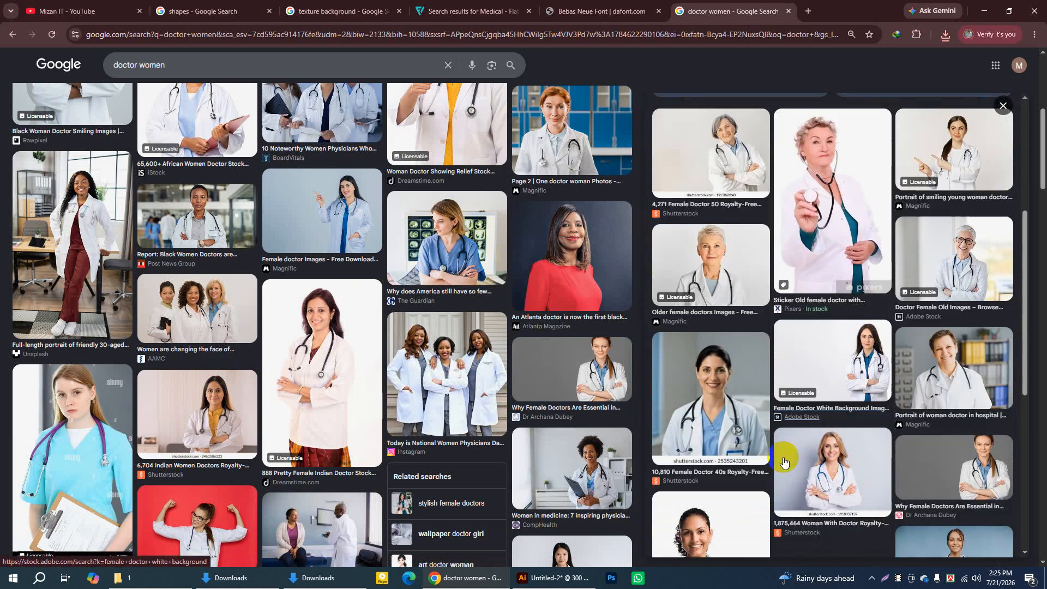
click(857, 378)
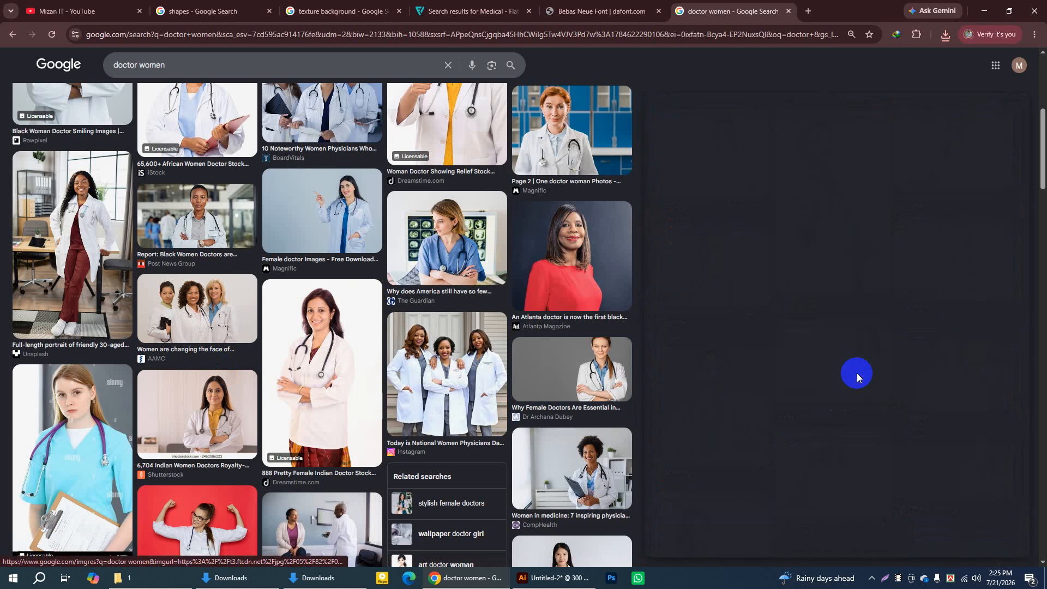
right_click(838, 210)
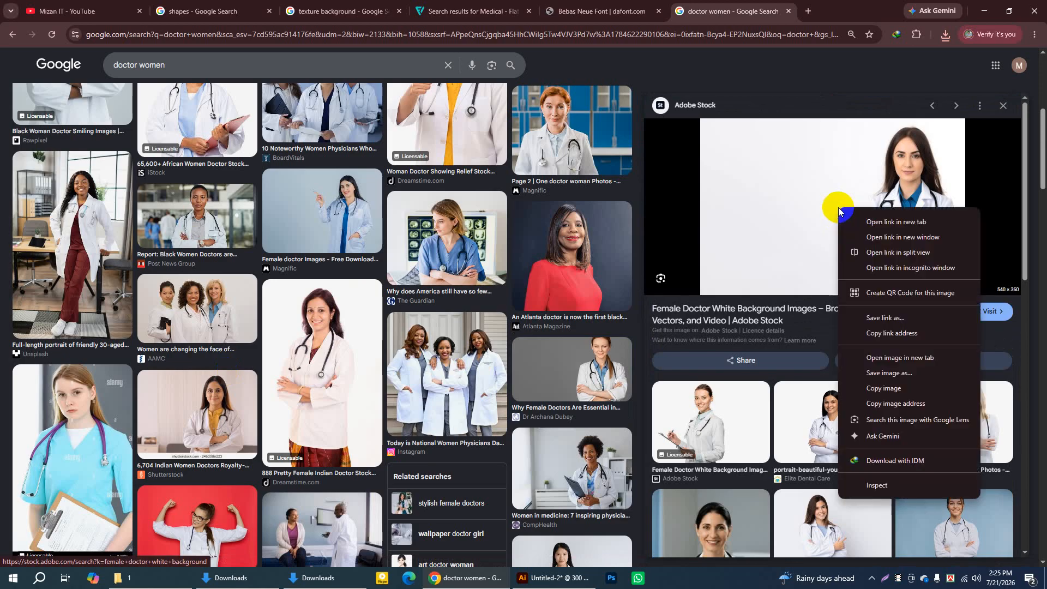
click(873, 374)
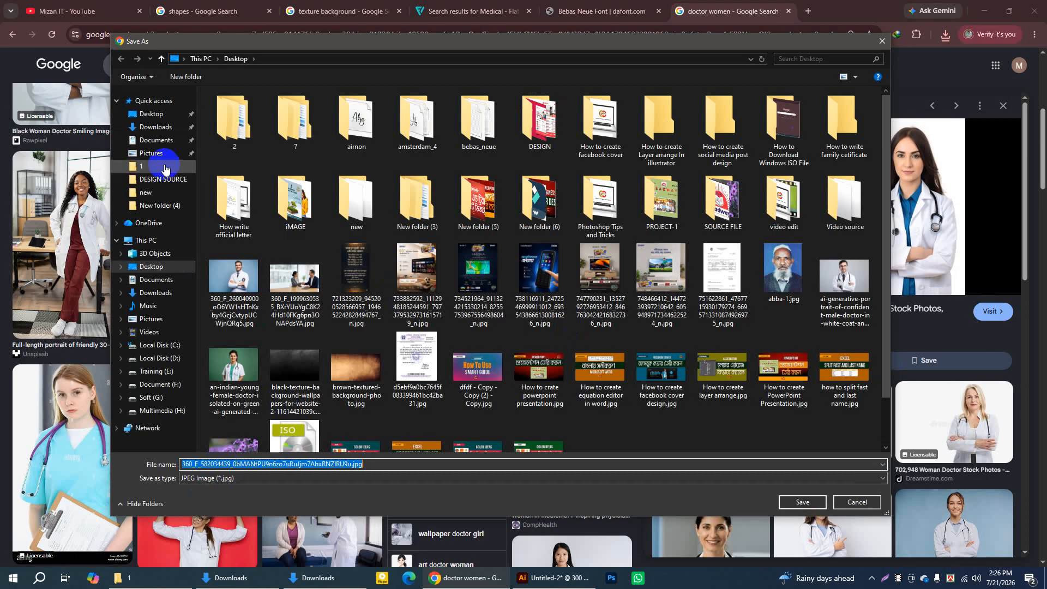
click(151, 113)
click(810, 502)
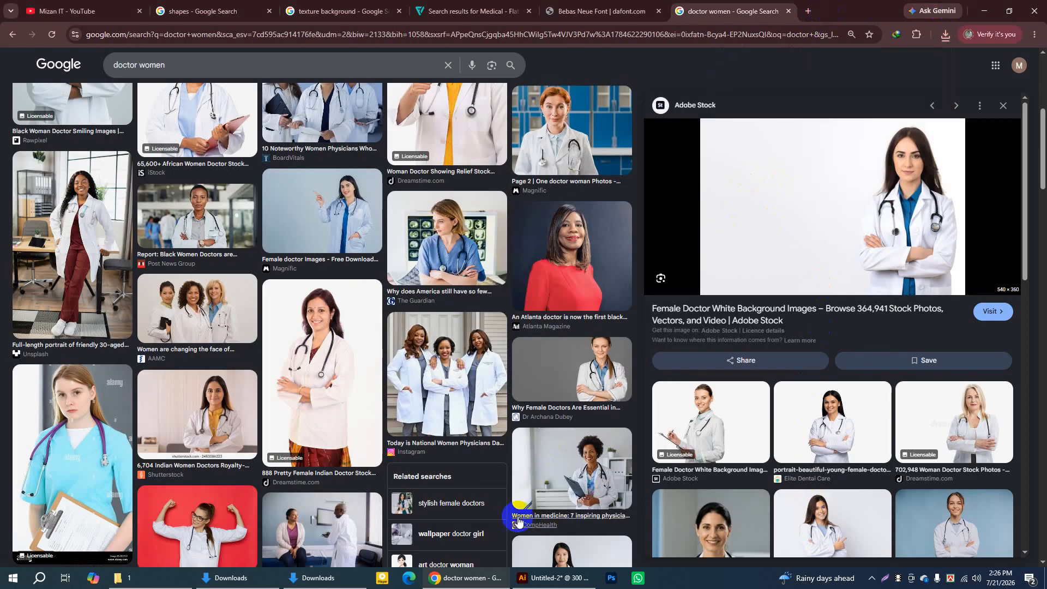
Switch to Illustrator and place the Desktop photo of the male doctor with glasses into the banner with the Link option off
click(564, 579)
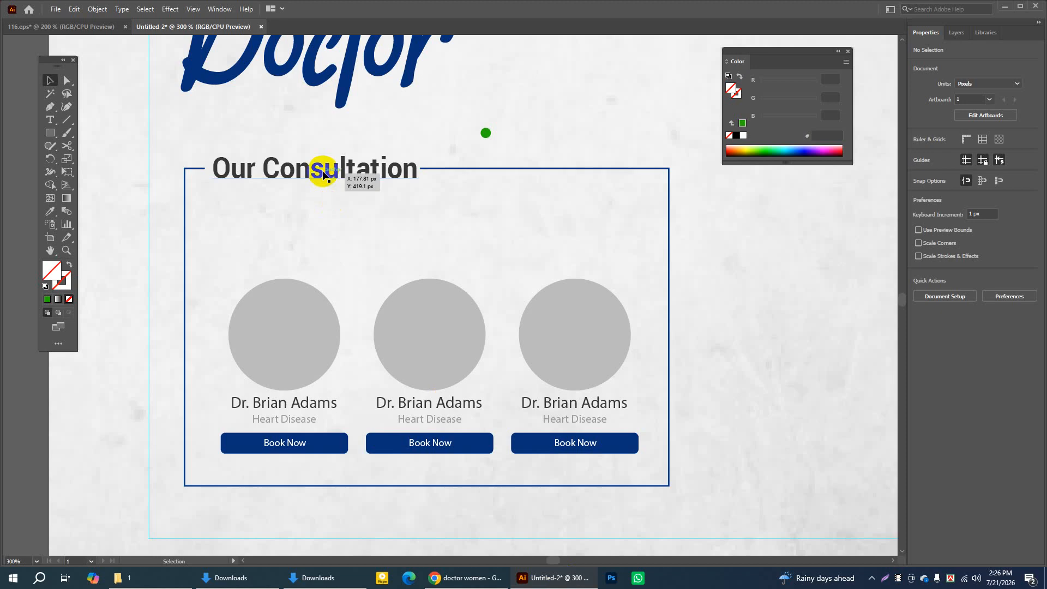
click(451, 98)
click(538, 80)
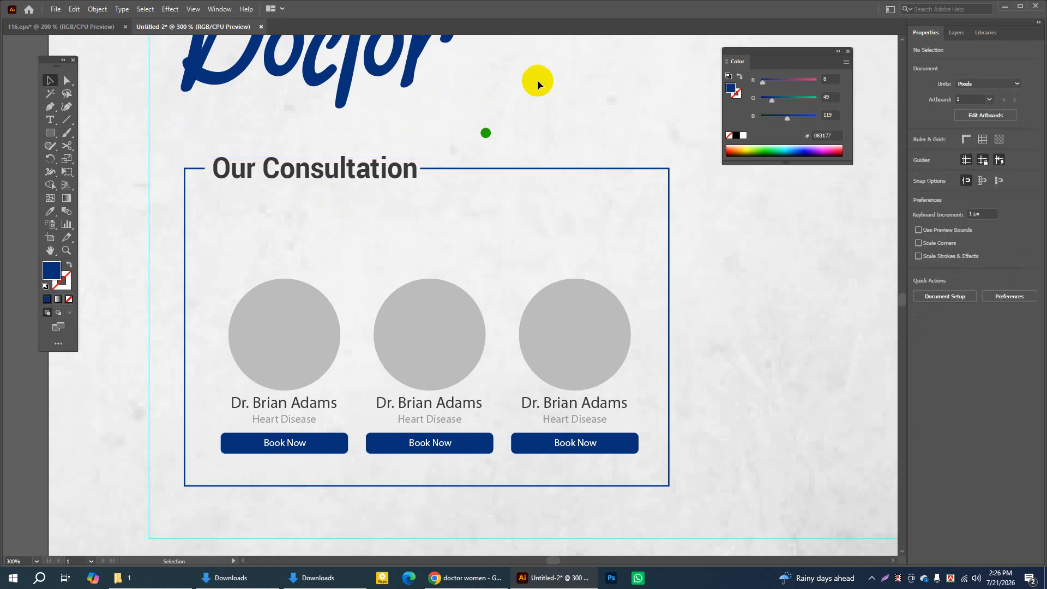
click(57, 10)
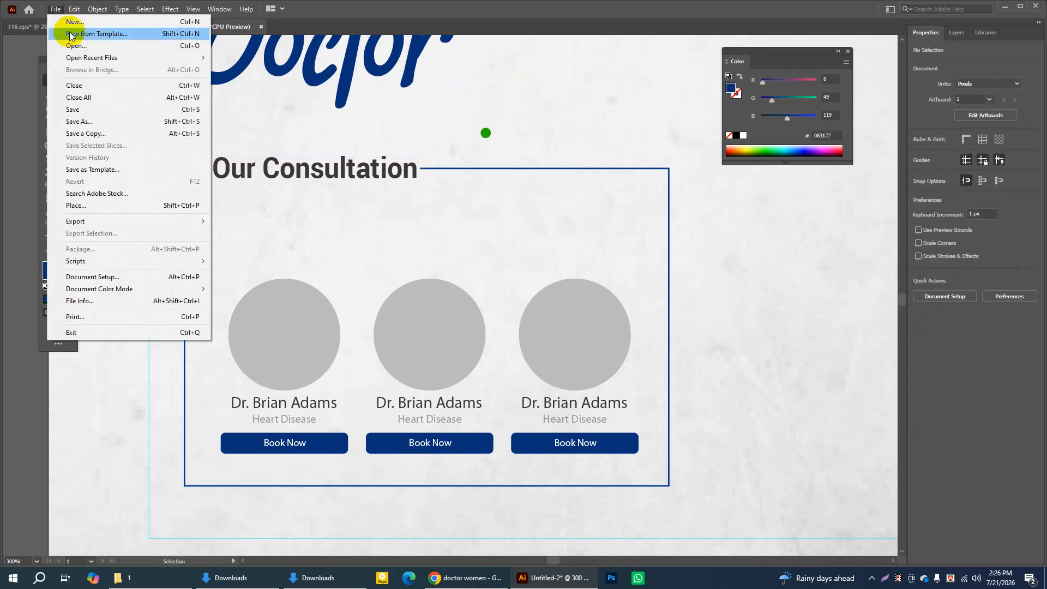
click(85, 191)
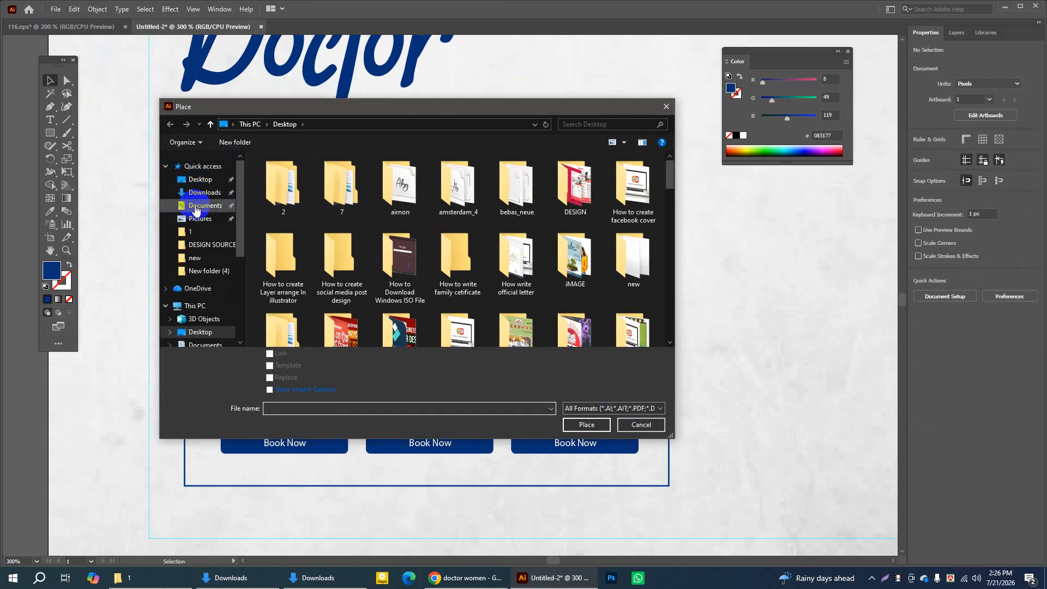
click(205, 184)
drag(670, 176, 679, 238)
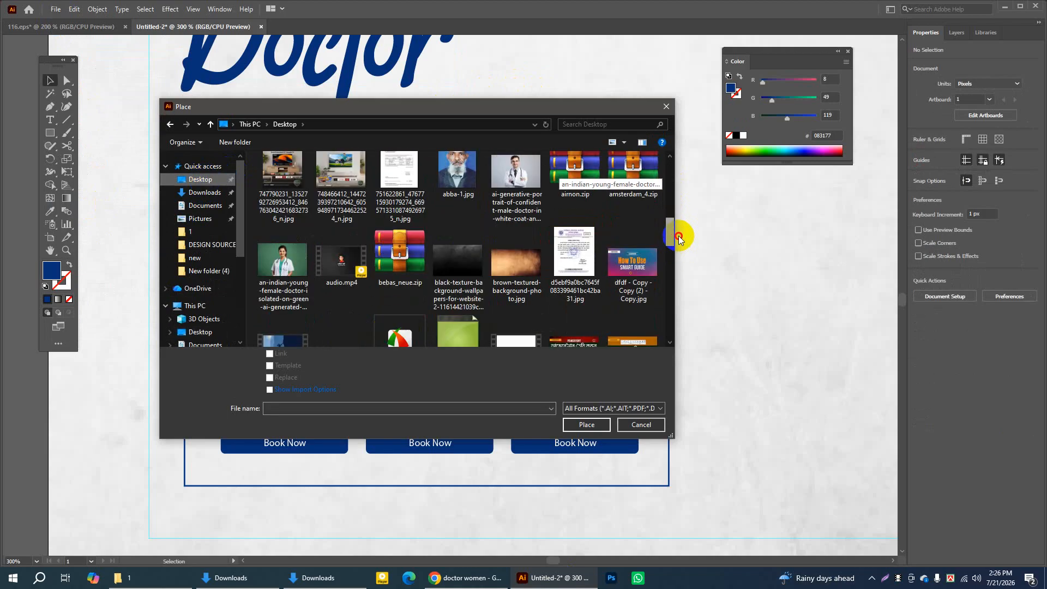
click(516, 180)
click(269, 354)
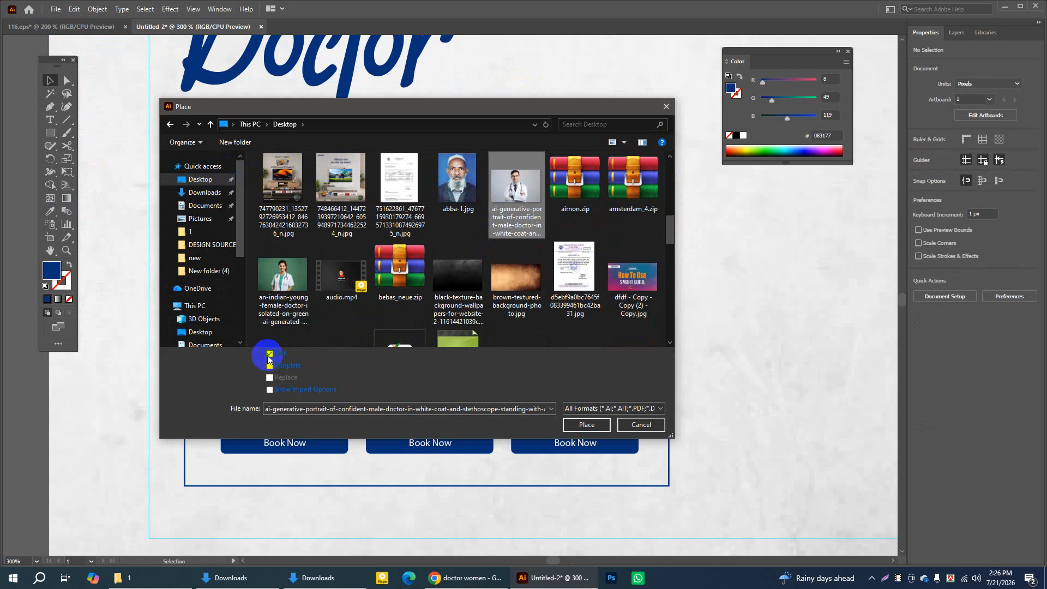
click(536, 207)
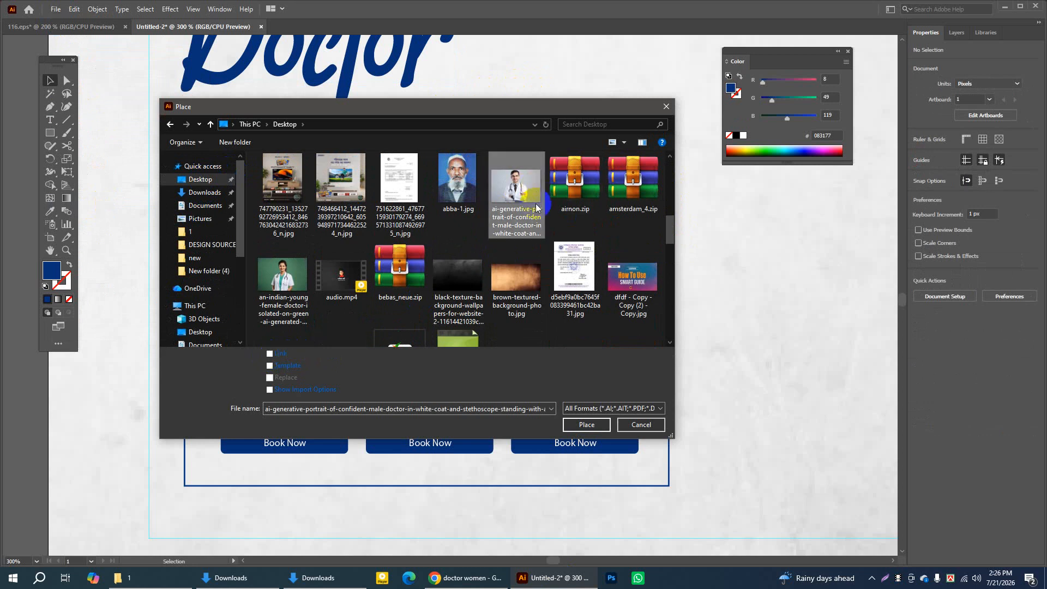
click(585, 425)
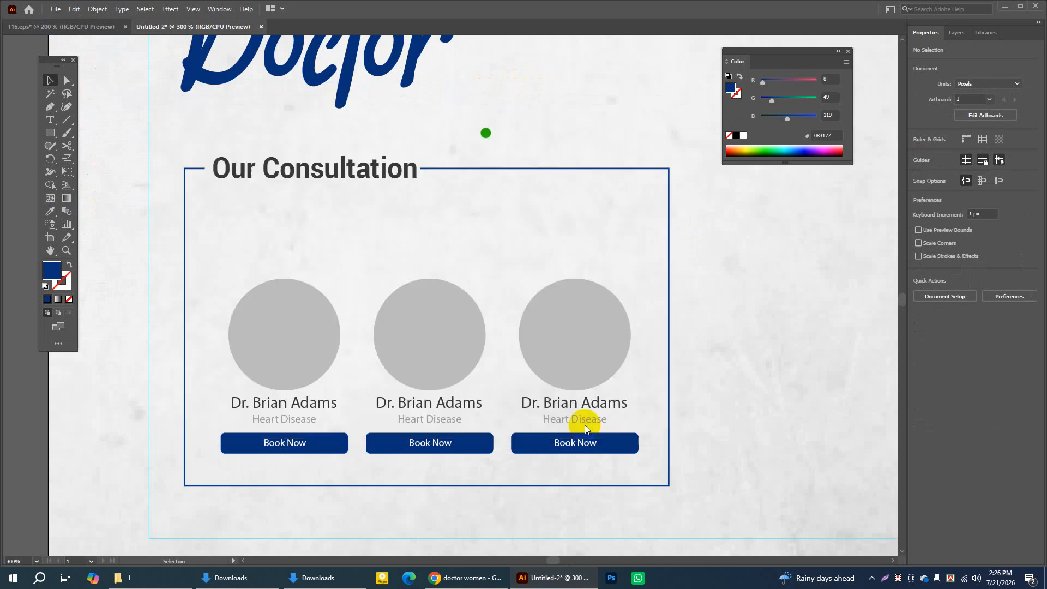
click(383, 214)
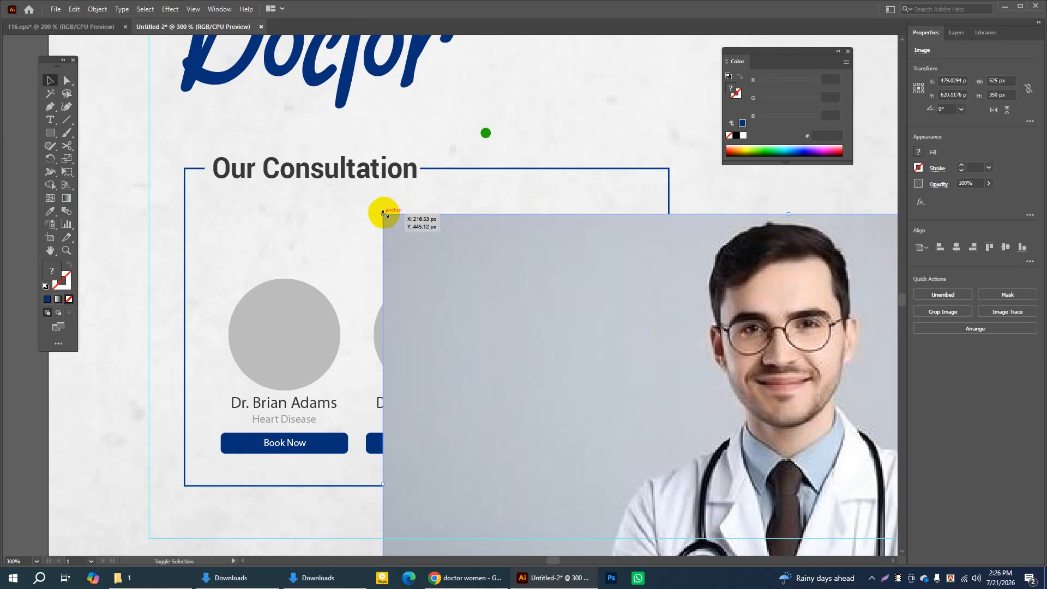
Scale the doctor photo down to roughly card size and move it so that it partly overlaps the first grey circle
drag(384, 213, 742, 454)
drag(821, 483, 320, 168)
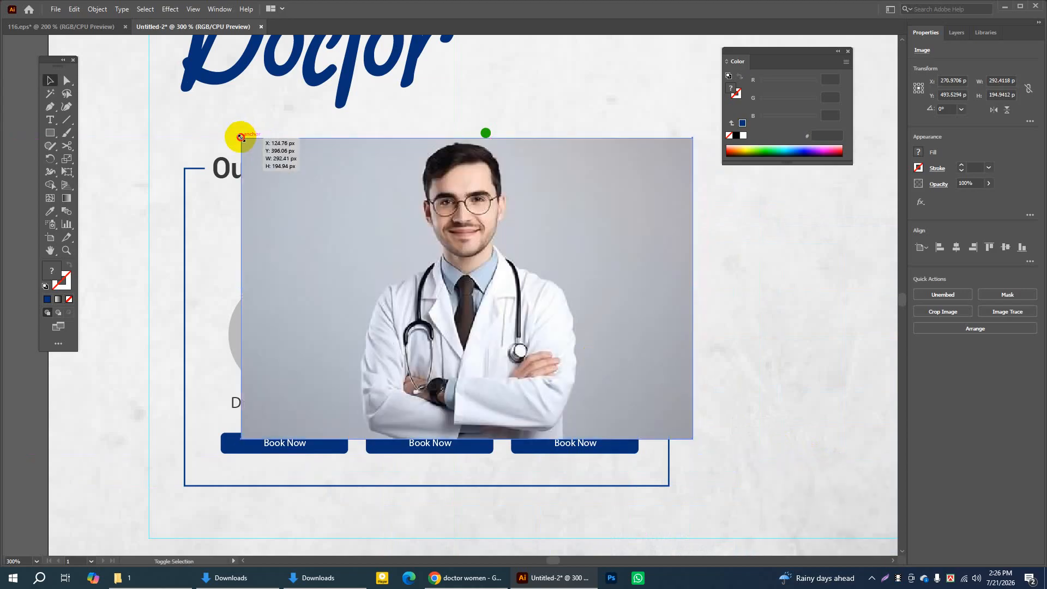
drag(240, 137, 533, 332)
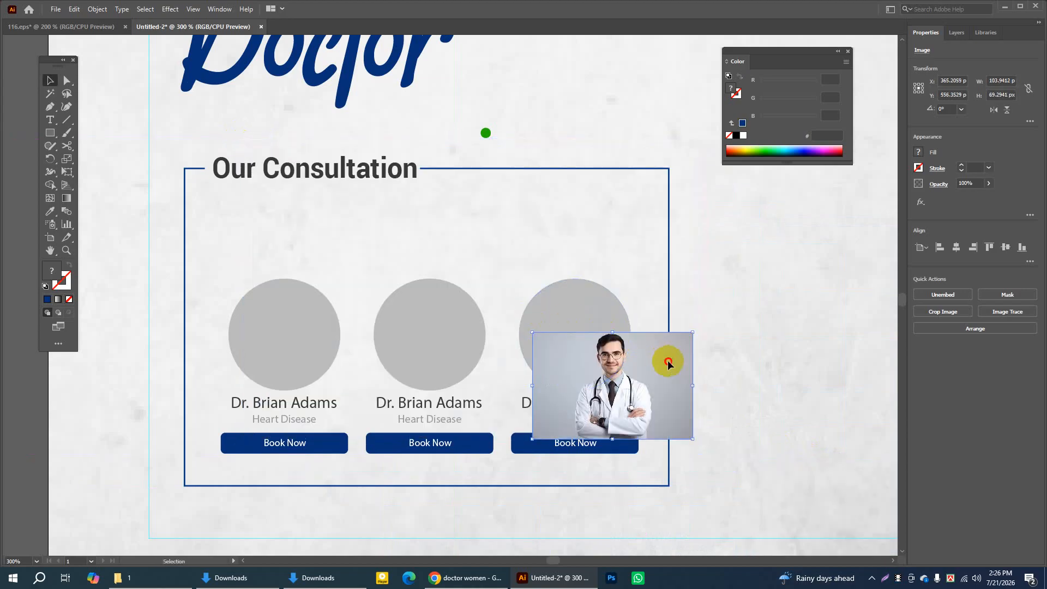
drag(668, 364, 282, 266)
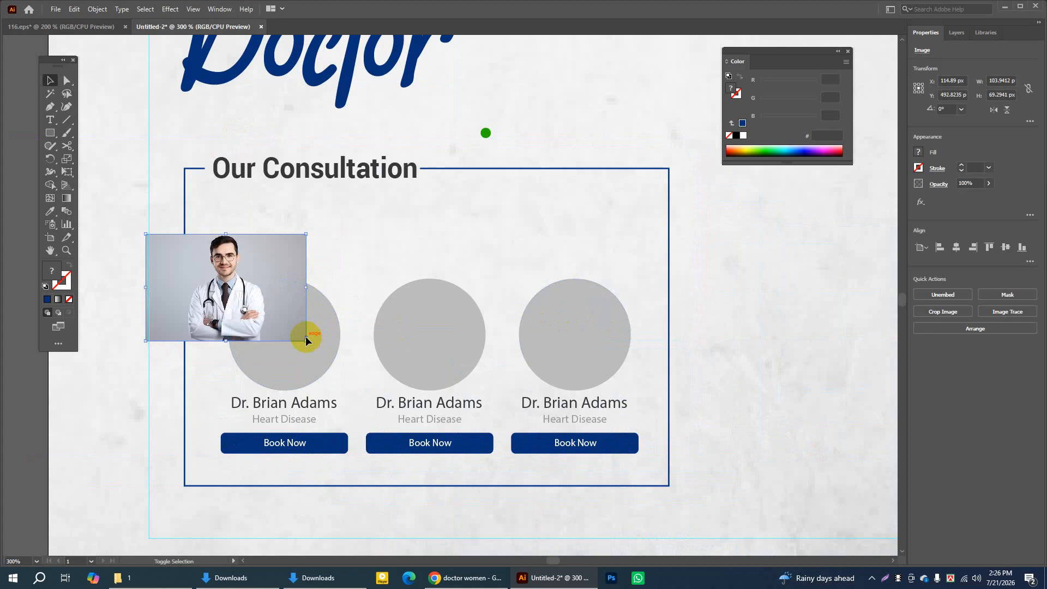
drag(306, 341, 358, 352)
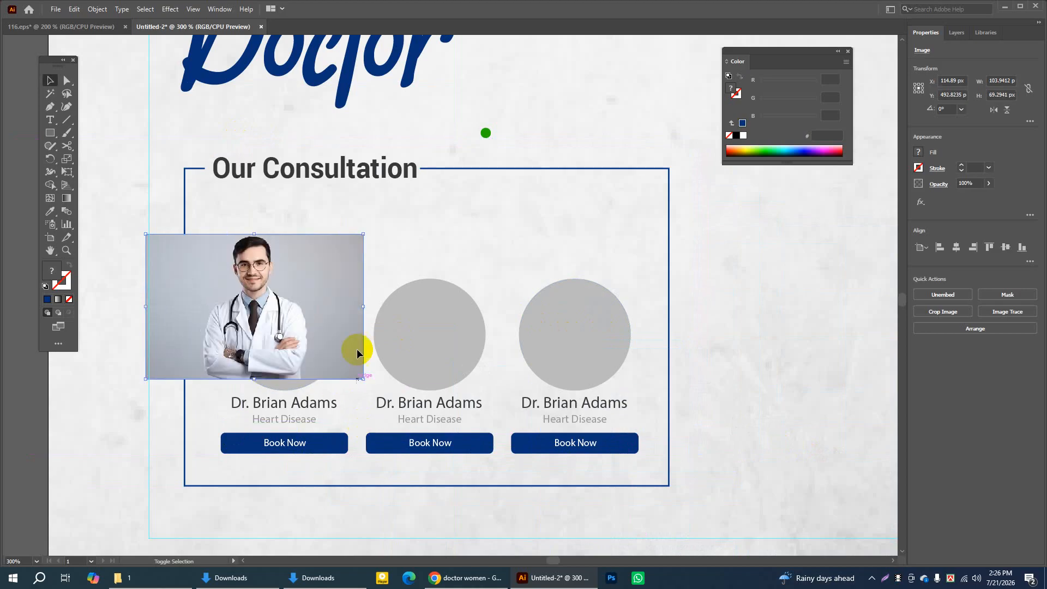
drag(322, 262, 273, 258)
click(658, 283)
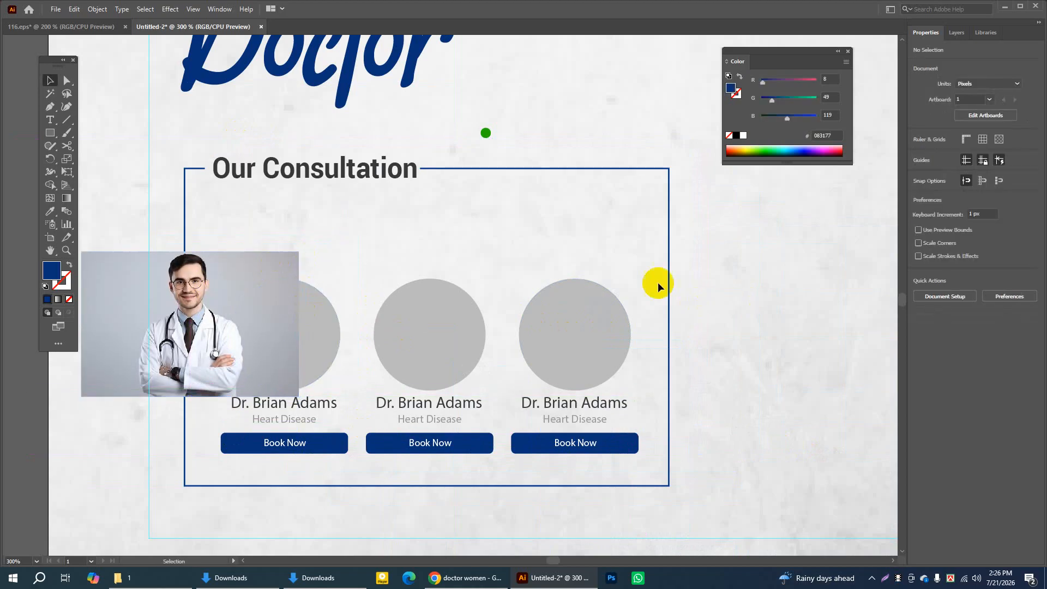
click(323, 321)
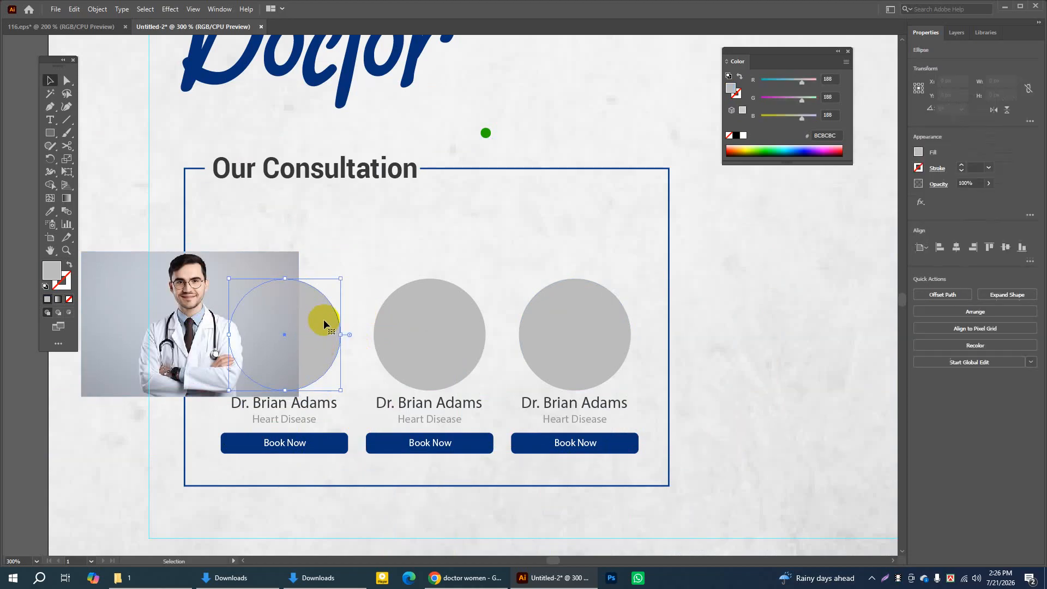
click(711, 260)
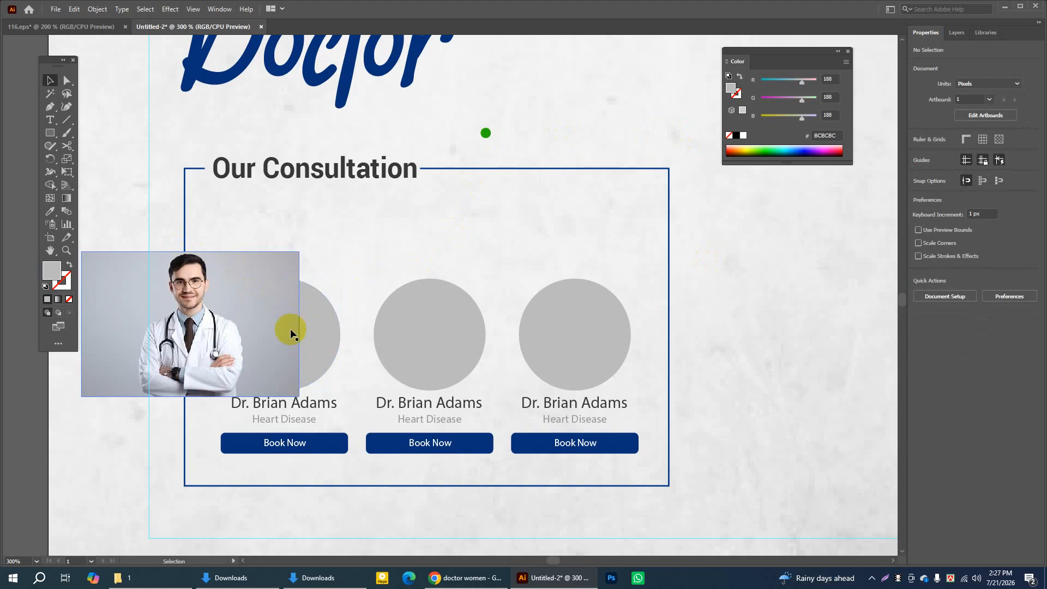
Bring the first grey circle to the front and use it as a clipping mask for the photo of the doctor with glasses
click(218, 281)
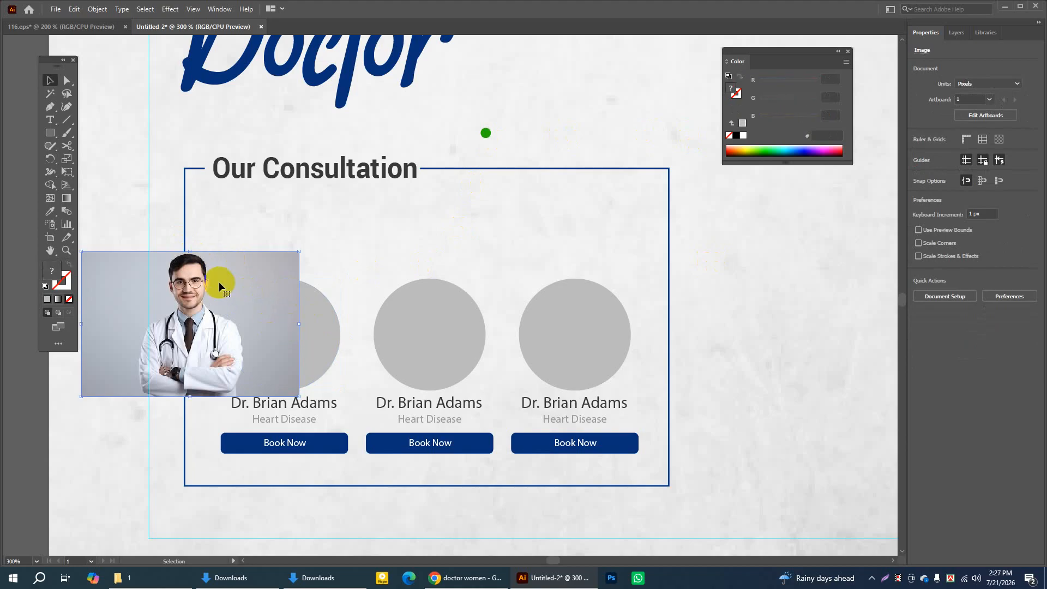
click(318, 314)
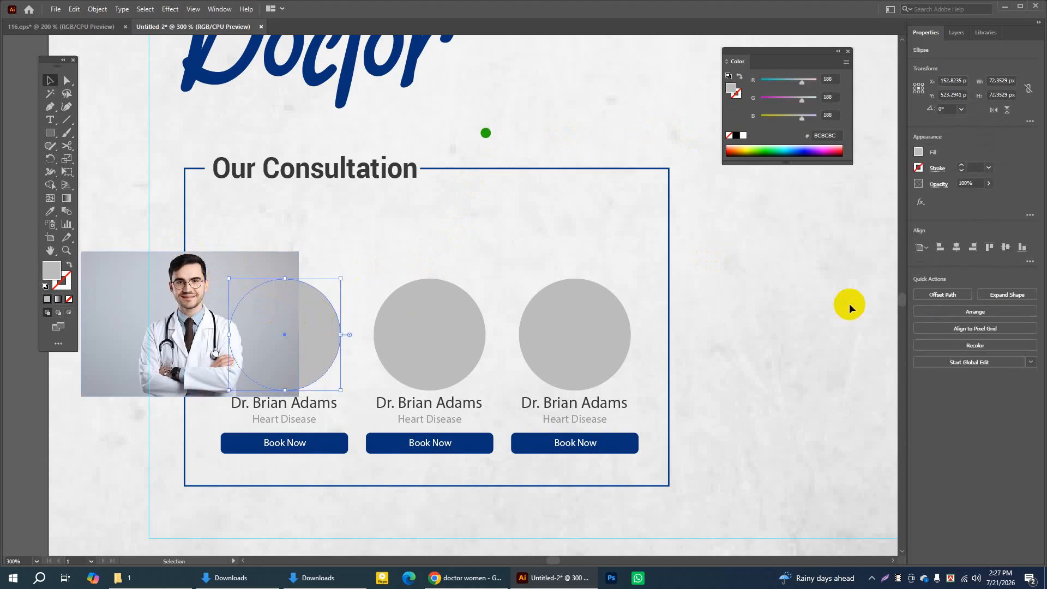
right_click(322, 315)
mouse_move(348, 262)
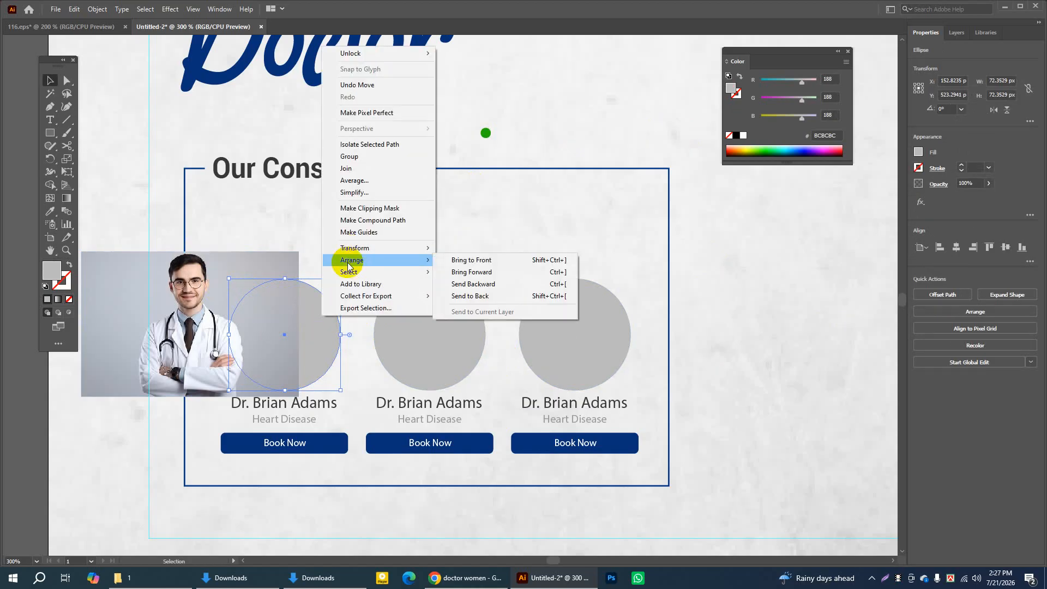
click(494, 260)
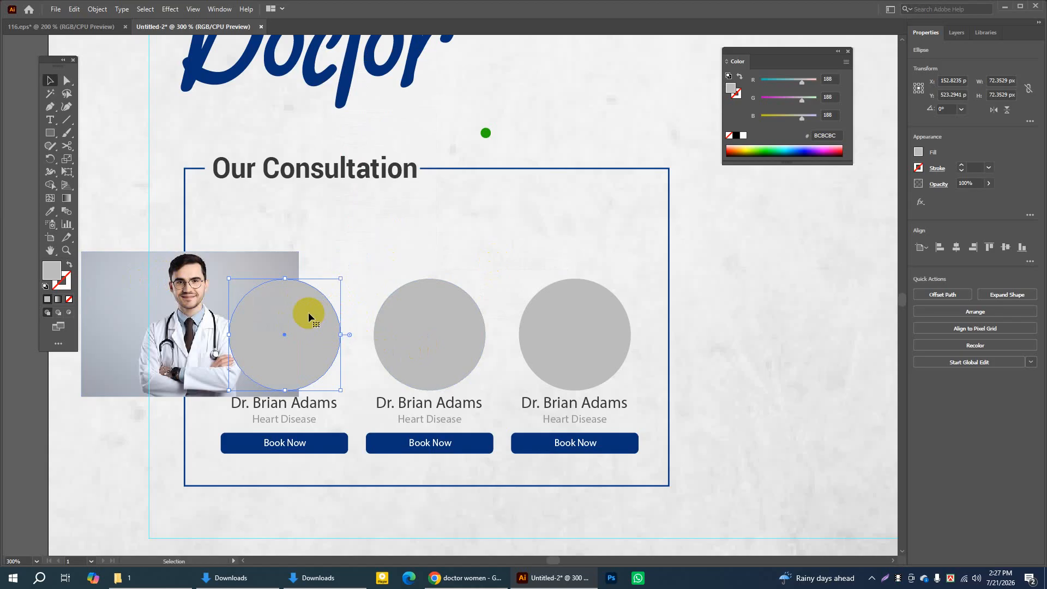
shift+click(146, 273)
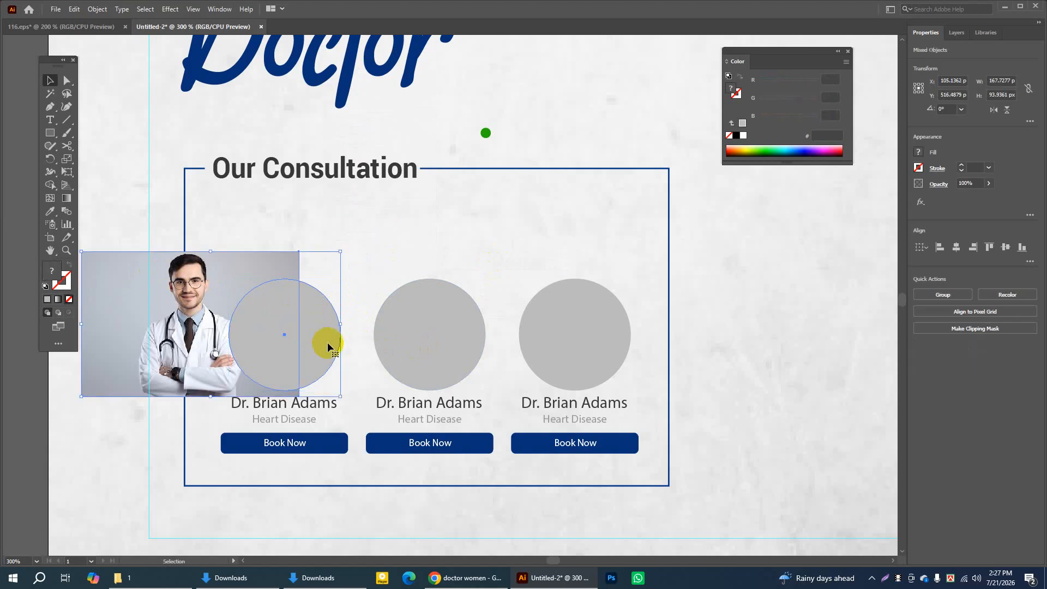
right_click(272, 321)
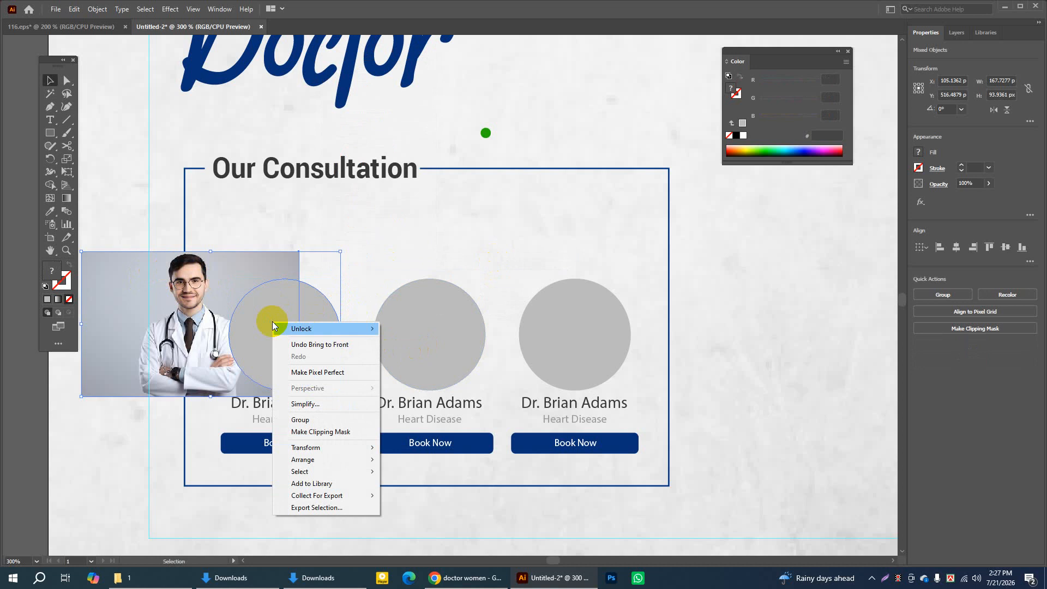
click(312, 434)
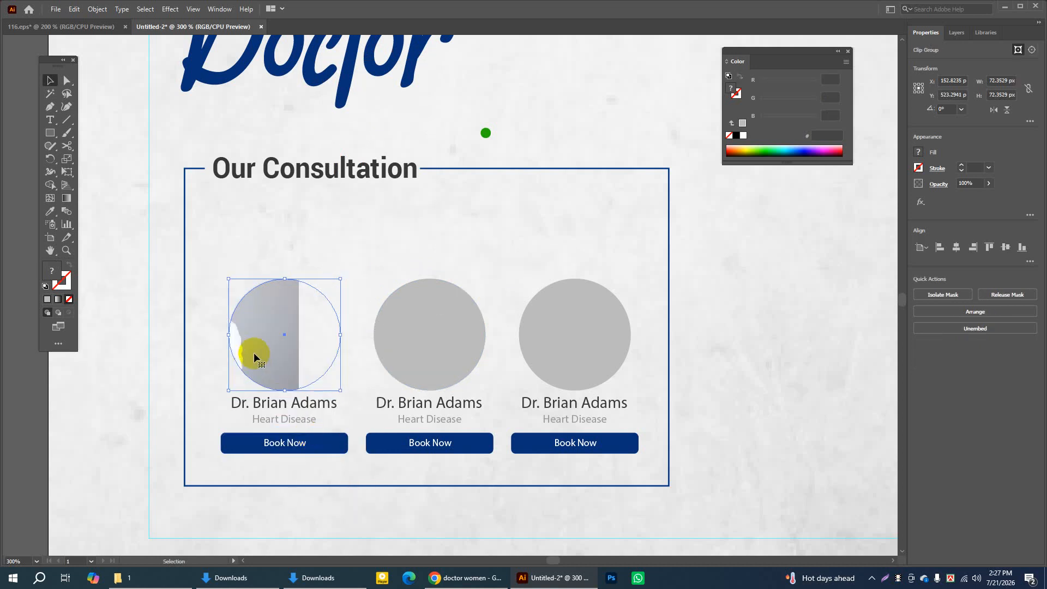
Isolate the clip group and move the photo inside it so that the doctor shows within the first circle
double_click(269, 313)
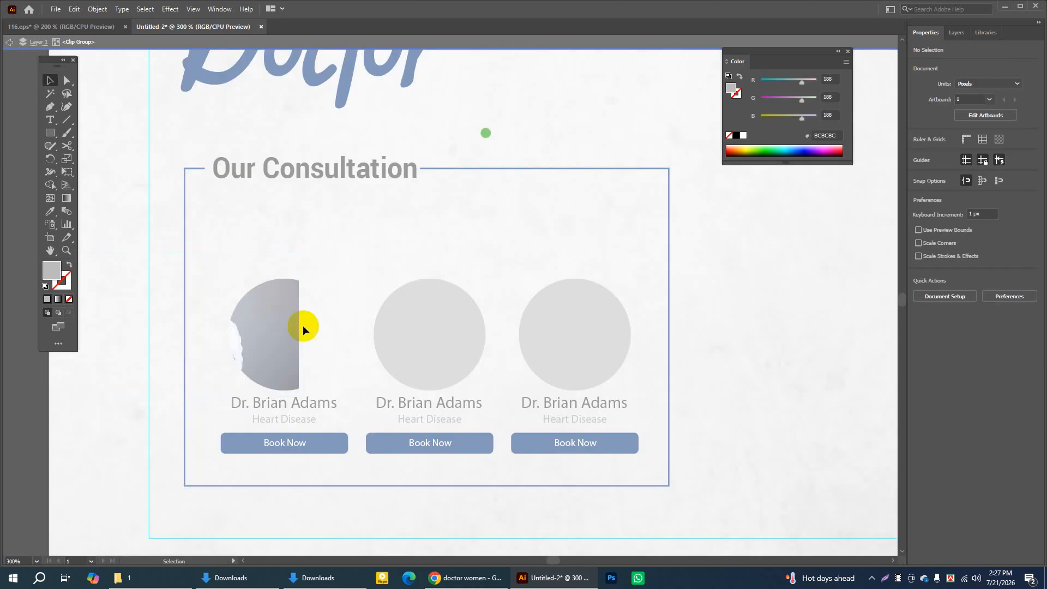
click(267, 321)
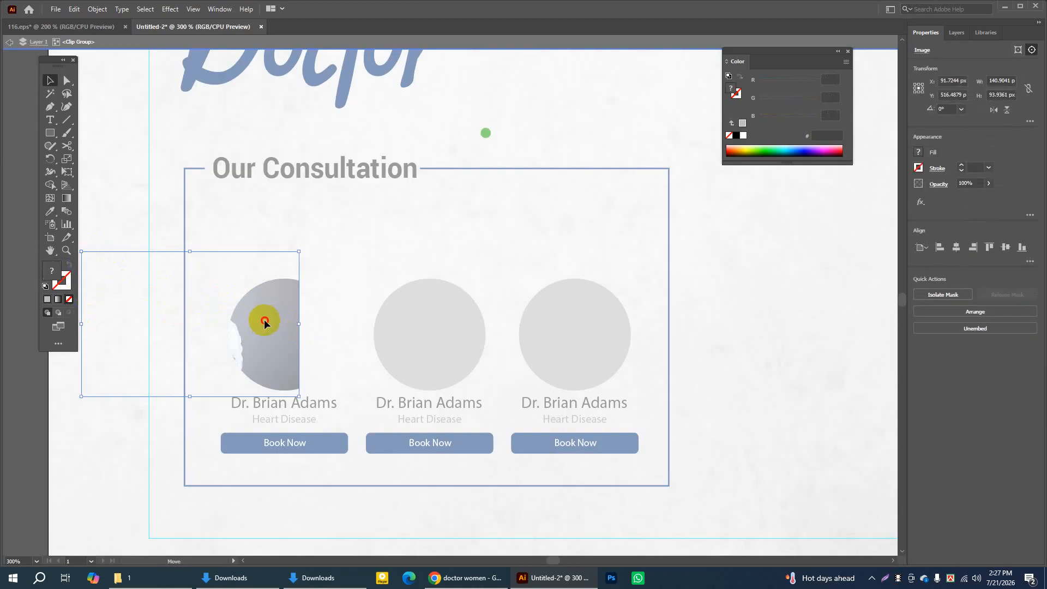
drag(264, 322, 374, 332)
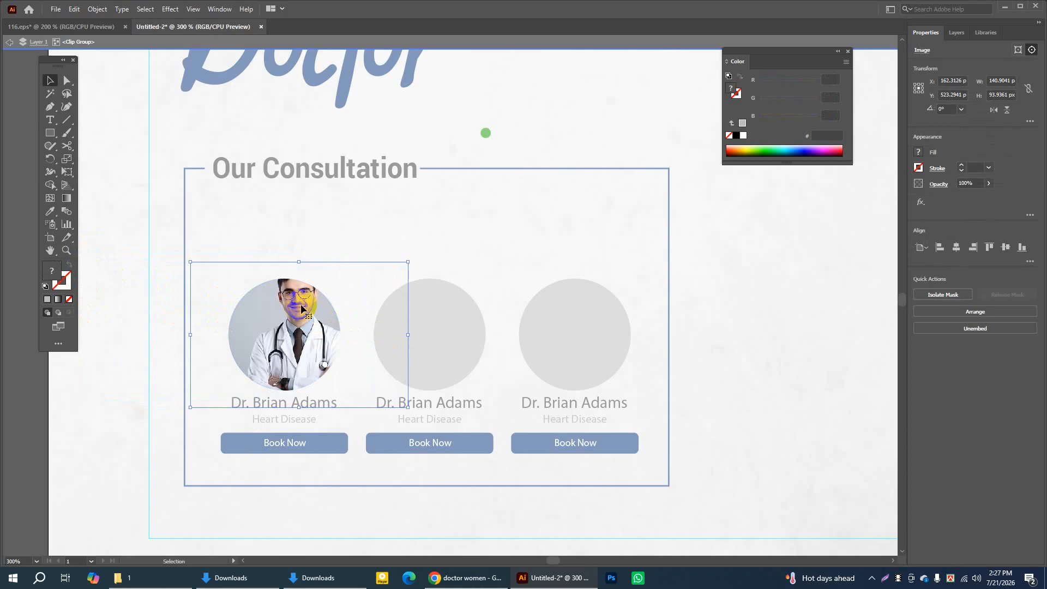
Nudge the photo 11 px down and 8 px left to centre the doctor's head in the circle, and leave isolation mode
key(Down)
key(Down)
key(Down)
key(Down)
key(Down)
key(Down)
key(Down)
key(Down)
key(Down)
key(Down)
key(Down)
key(Down)
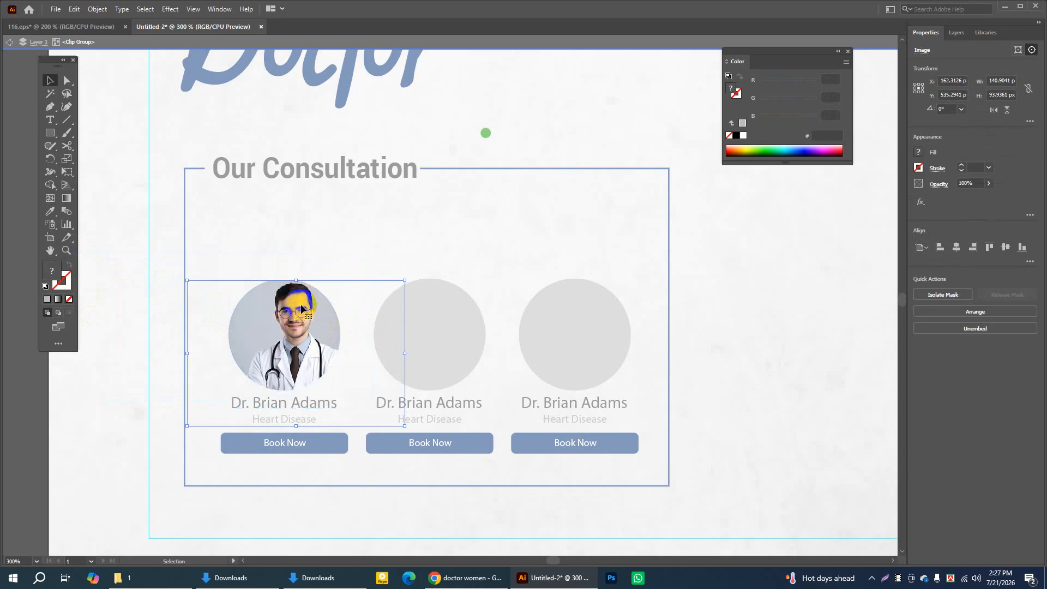
key(Left)
key(Left)
key(Up)
key(Left)
key(Left)
key(Left)
key(Left)
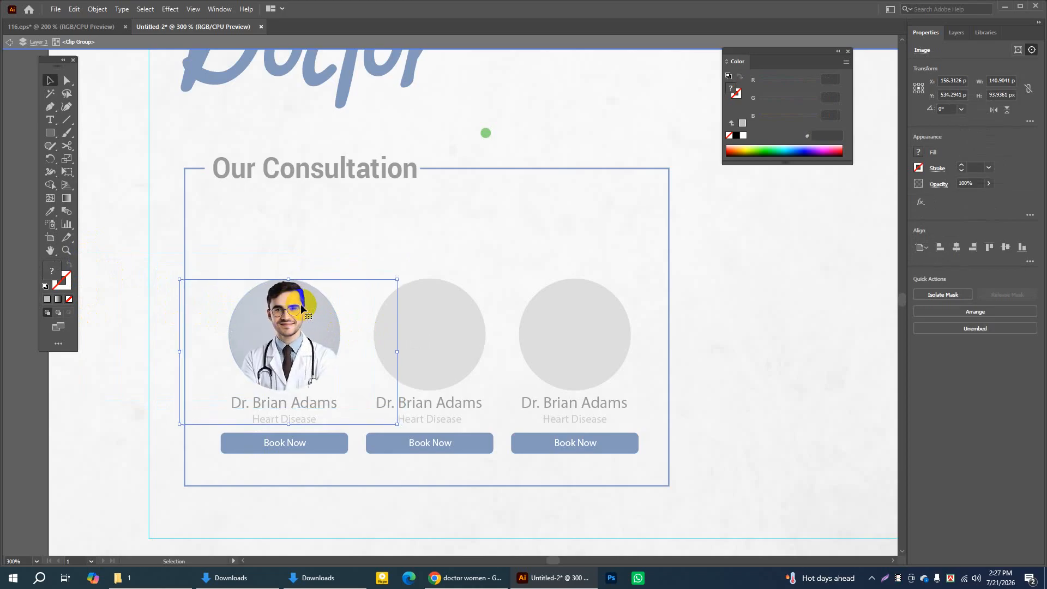
key(Left)
key(Left)
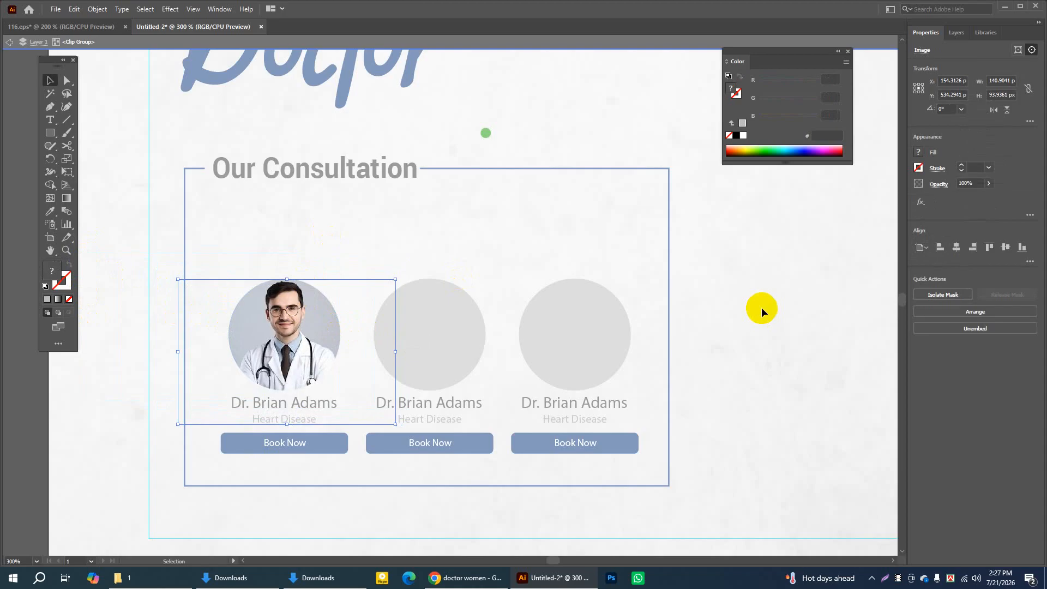
double_click(738, 295)
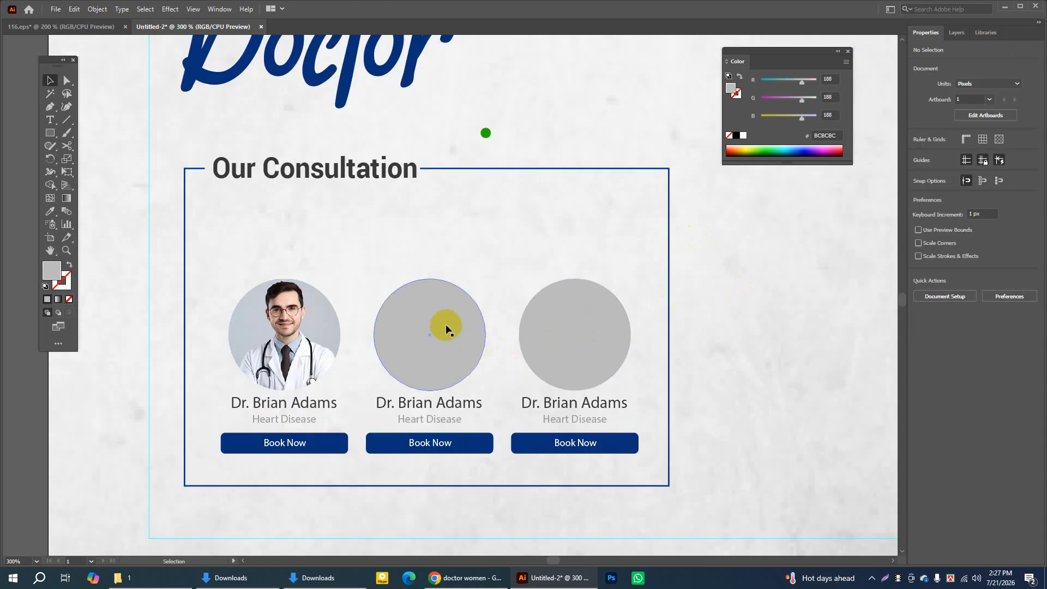
Place the Desktop photo of the bearded male doctor on a blue background into the banner with the Link option off
click(447, 305)
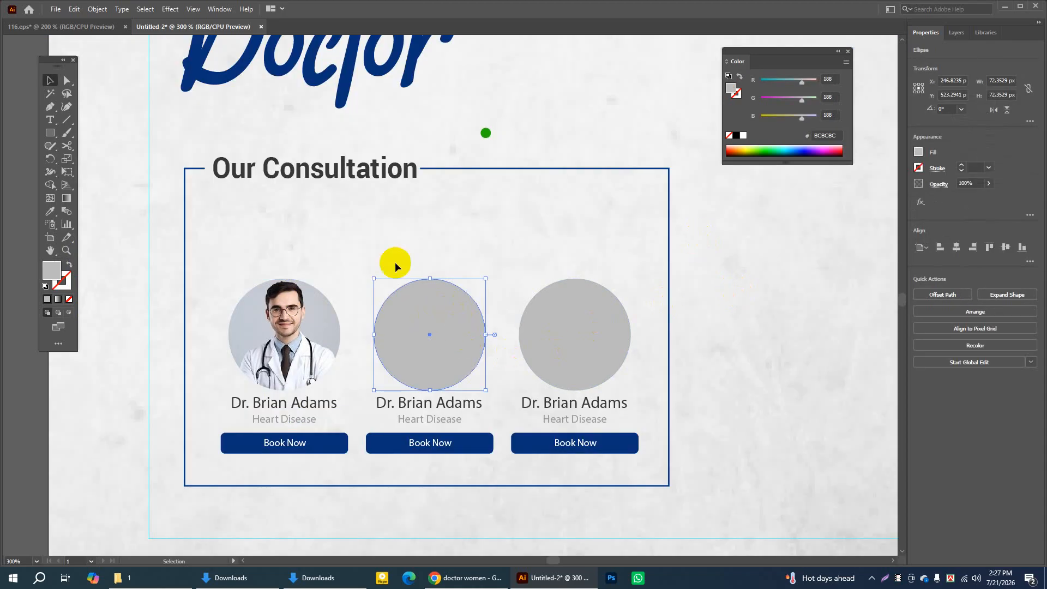
click(392, 124)
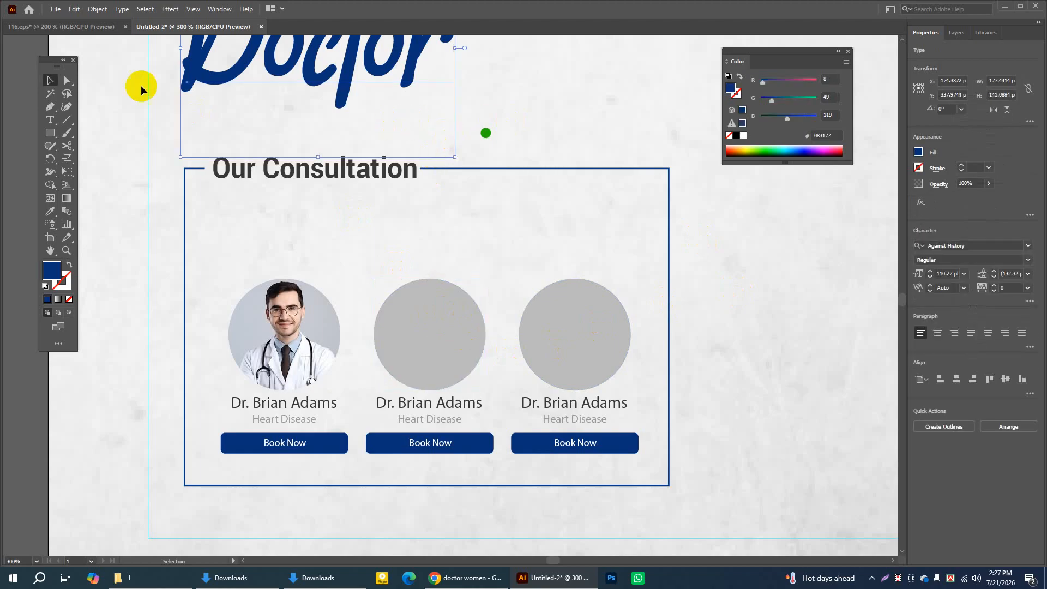
click(57, 11)
click(86, 207)
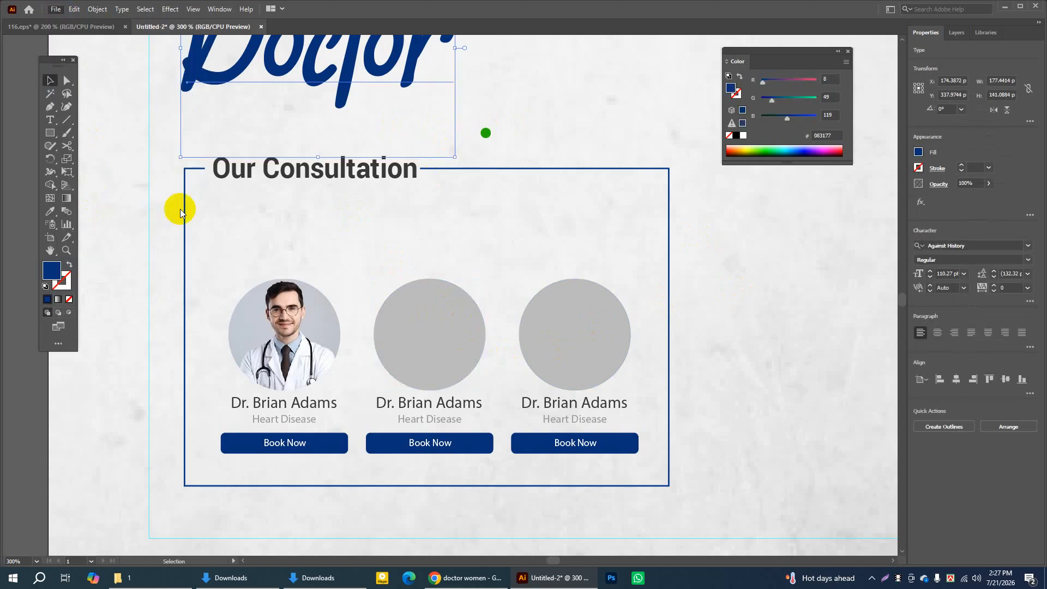
mouse_move(669, 185)
mouse_down()
mouse_move(672, 218)
mouse_move(672, 206)
mouse_up()
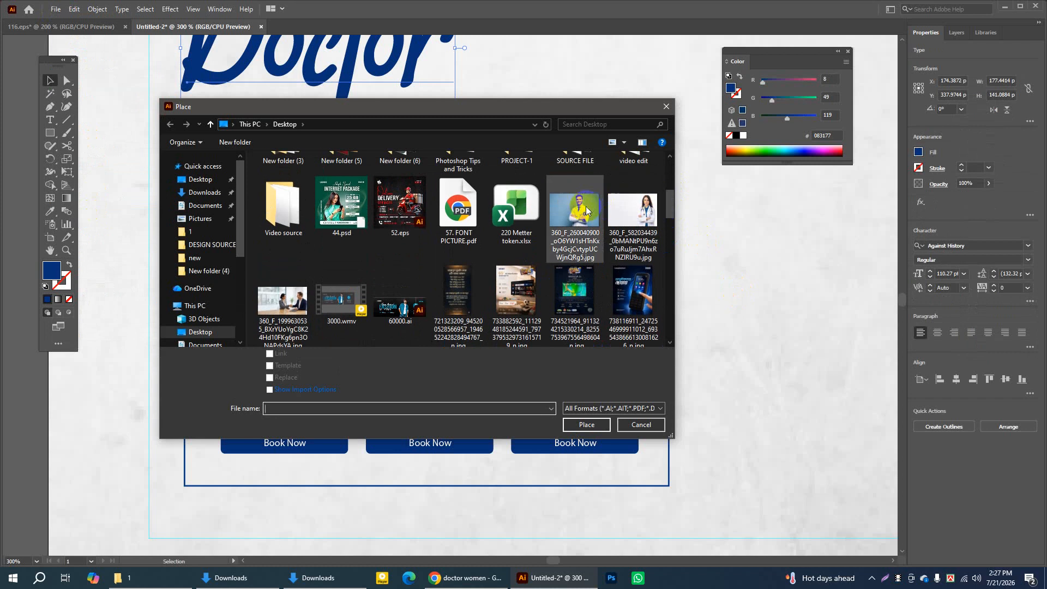
click(575, 218)
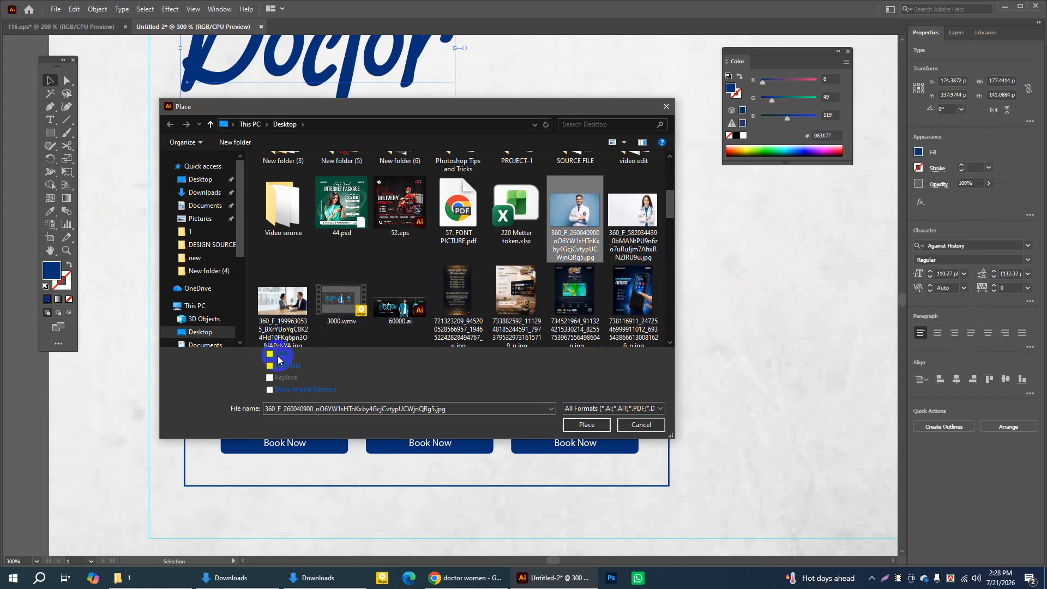
click(600, 425)
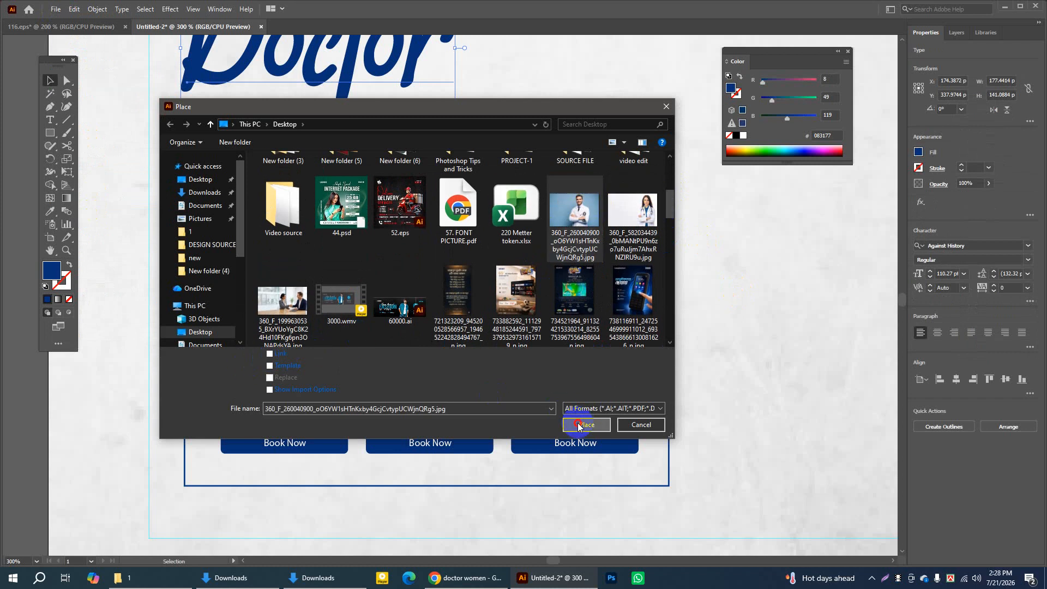
click(325, 223)
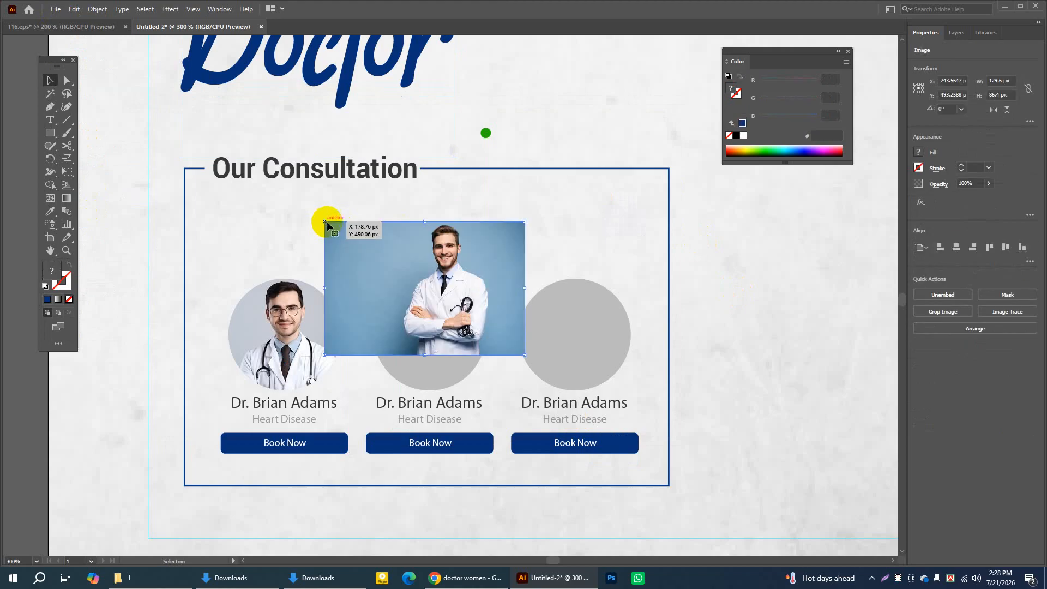
Enlarge the blue-background photo to about 141 x 94 px, move it partly over the second grey circle, and delete it
drag(440, 246, 391, 279)
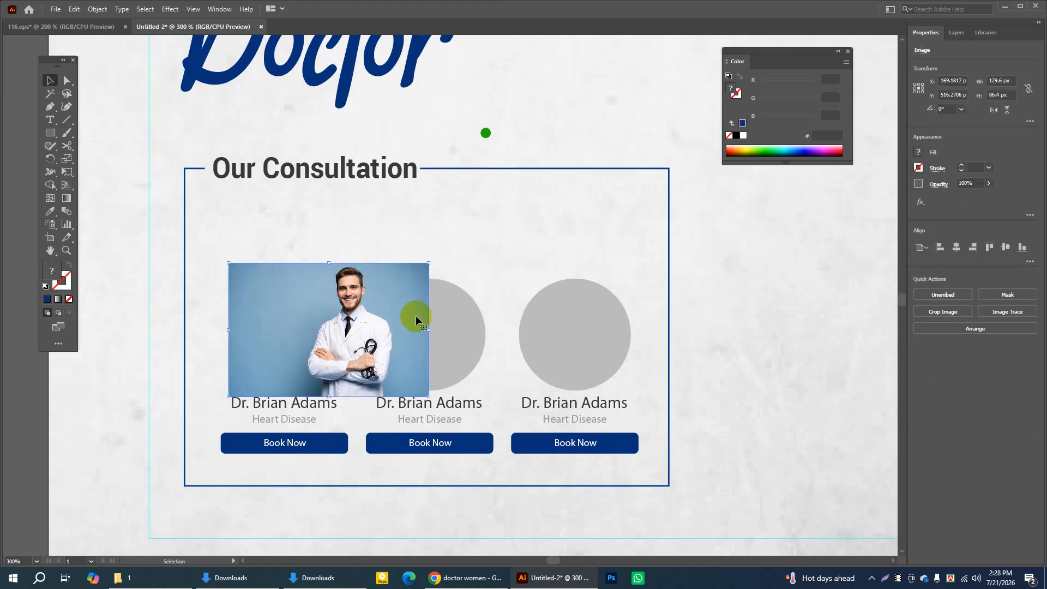
drag(425, 396, 440, 421)
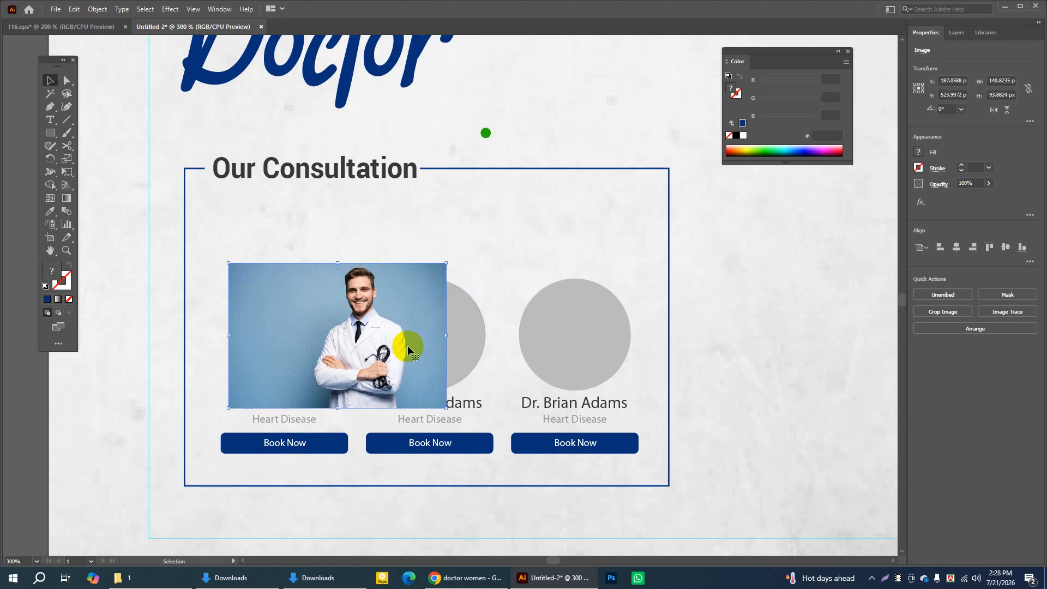
right_click(473, 327)
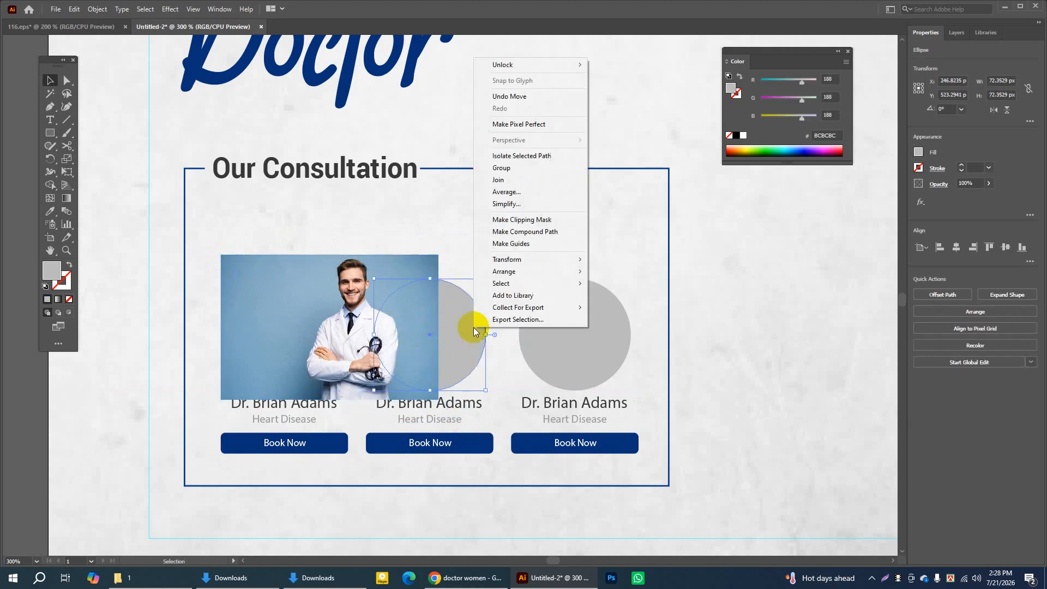
mouse_move(504, 278)
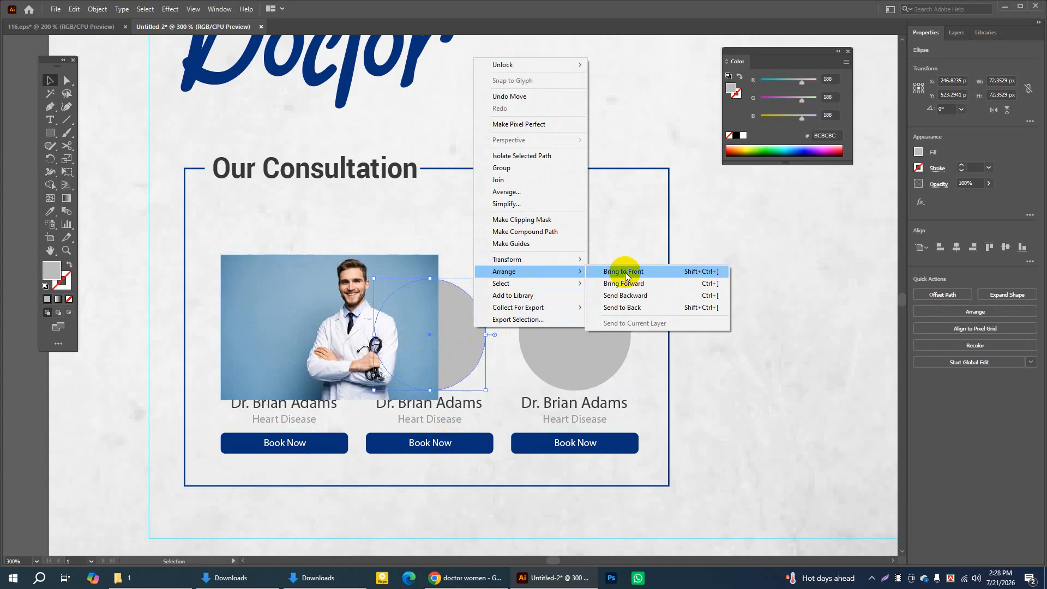
click(721, 230)
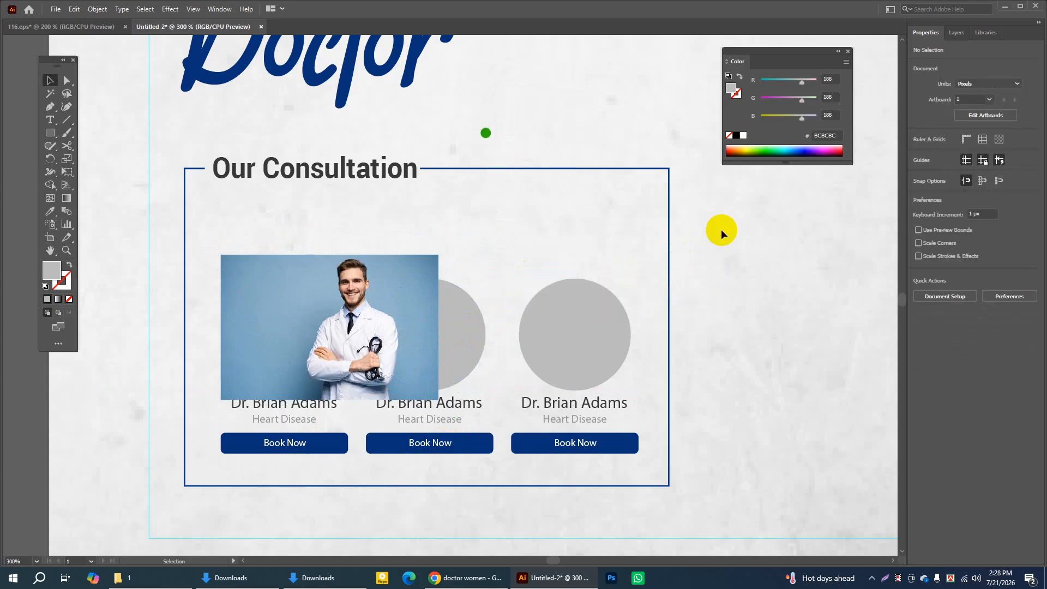
click(411, 296)
key(Delete)
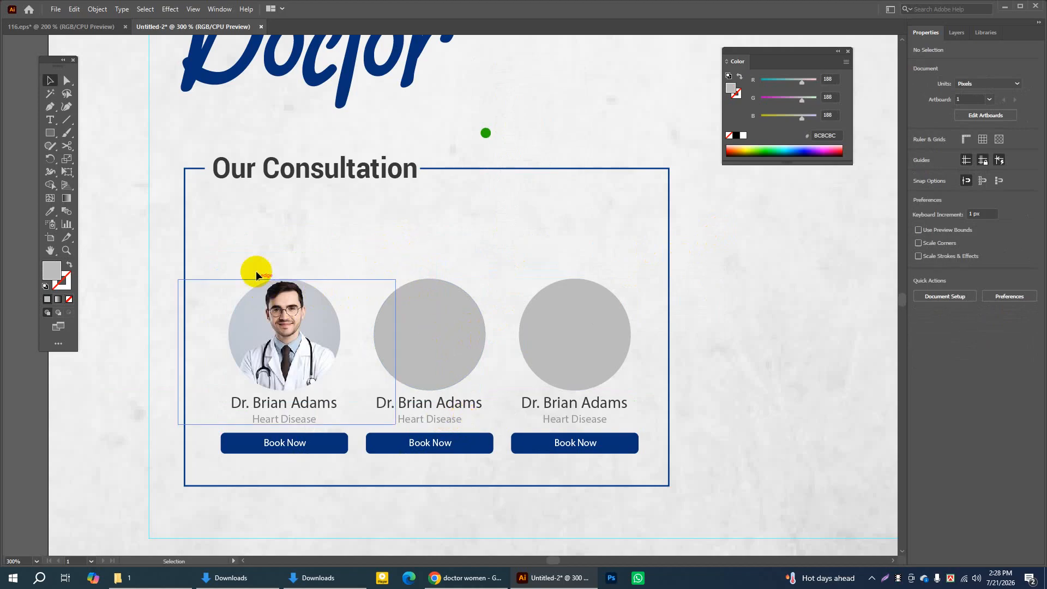
Delete the second and third doctor cards, including their grey circles, text and Book Now buttons
click(267, 299)
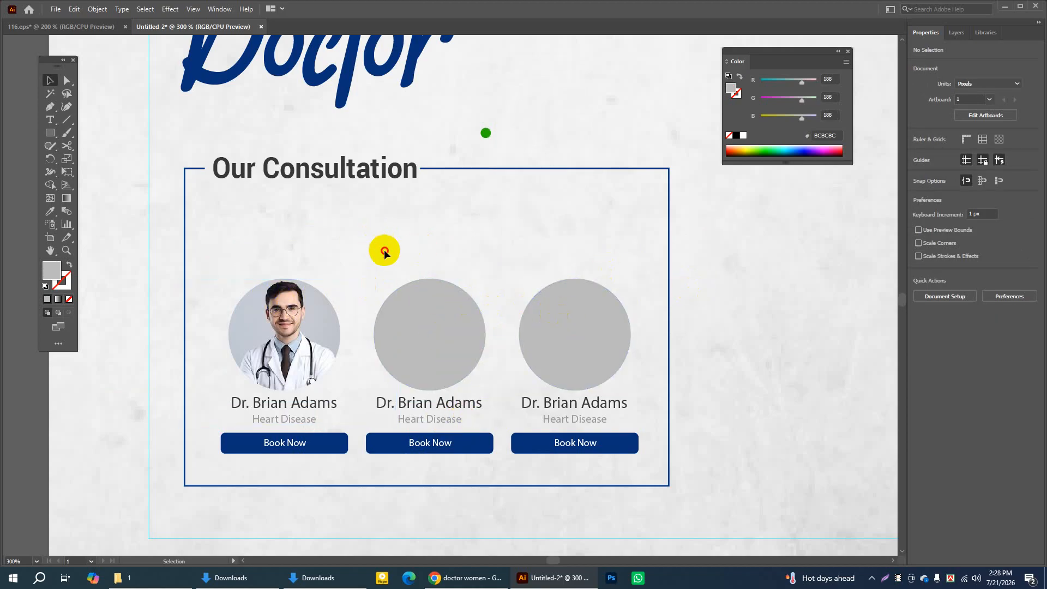
drag(384, 250, 634, 458)
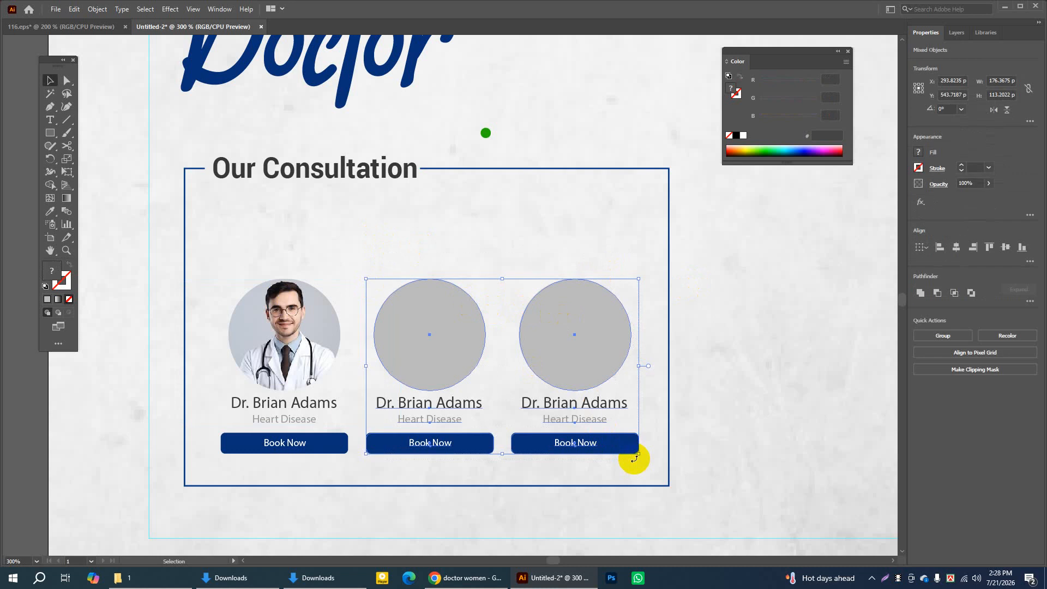
key(Delete)
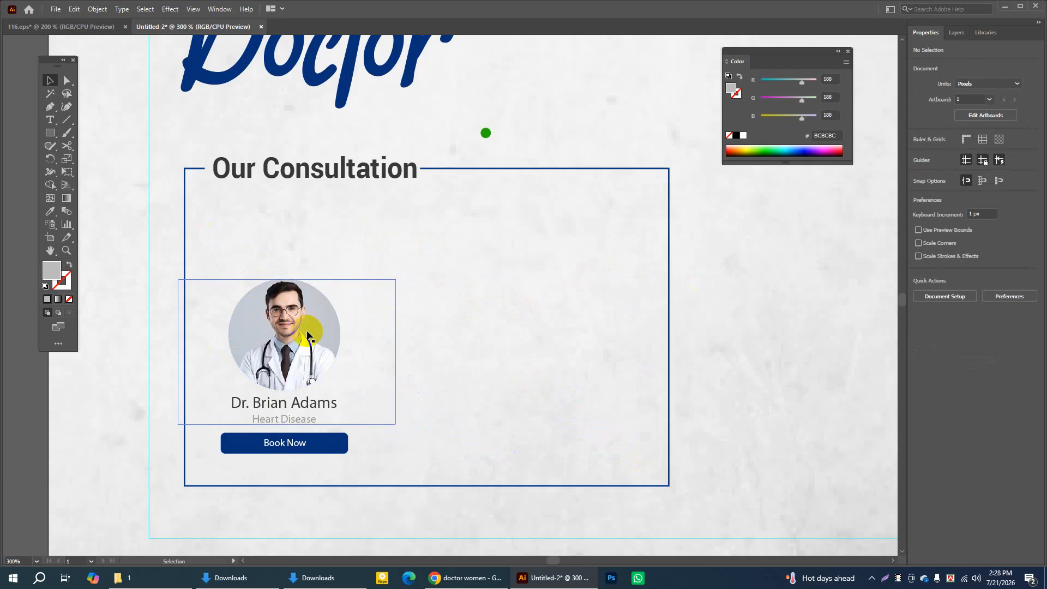
Duplicate the whole first doctor card with its masked photo, name, specialty and Book Now button
drag(213, 234, 368, 459)
click(74, 9)
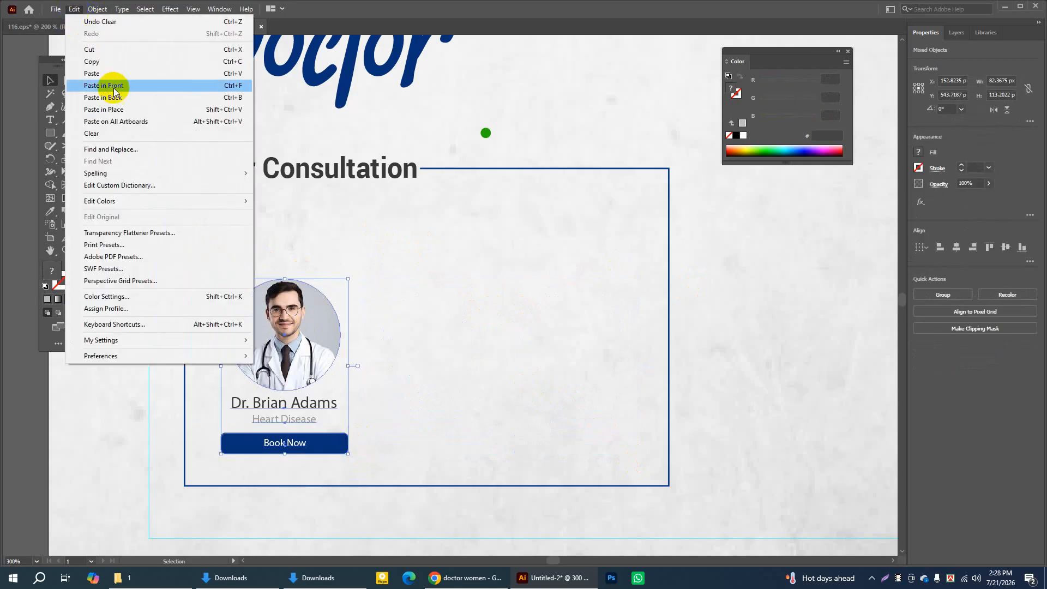
Duplicate the doctor card in place with Paste in Front and shift the copy about 102 px right into the frame's middle
click(105, 62)
click(75, 11)
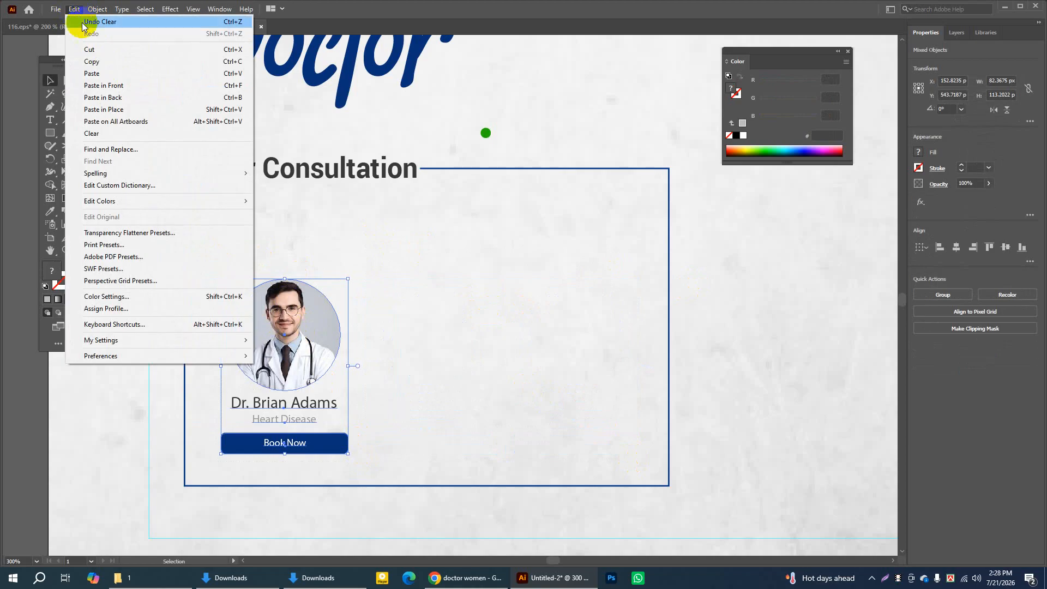
click(108, 86)
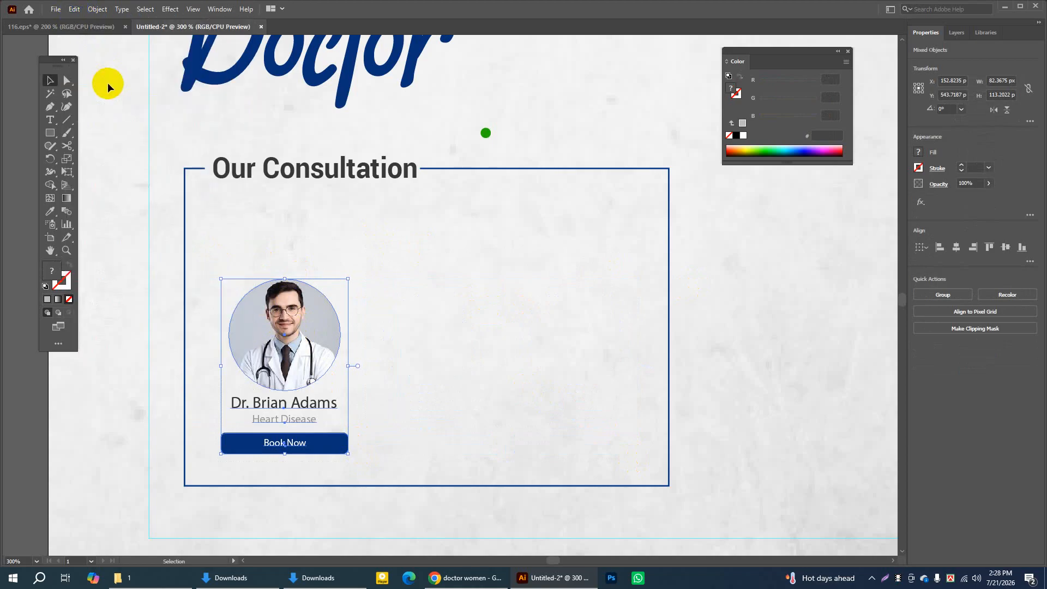
key(Right)
key(Right)
key(Right)
key(Right)
key(Right)
key(Right)
key(Right)
key(Right)
key(Right)
key(Right)
key(Right)
key(Right)
key(Right)
key(Right)
key(Right)
key(Right)
key(Right)
key(Right)
key(Right)
key(Right)
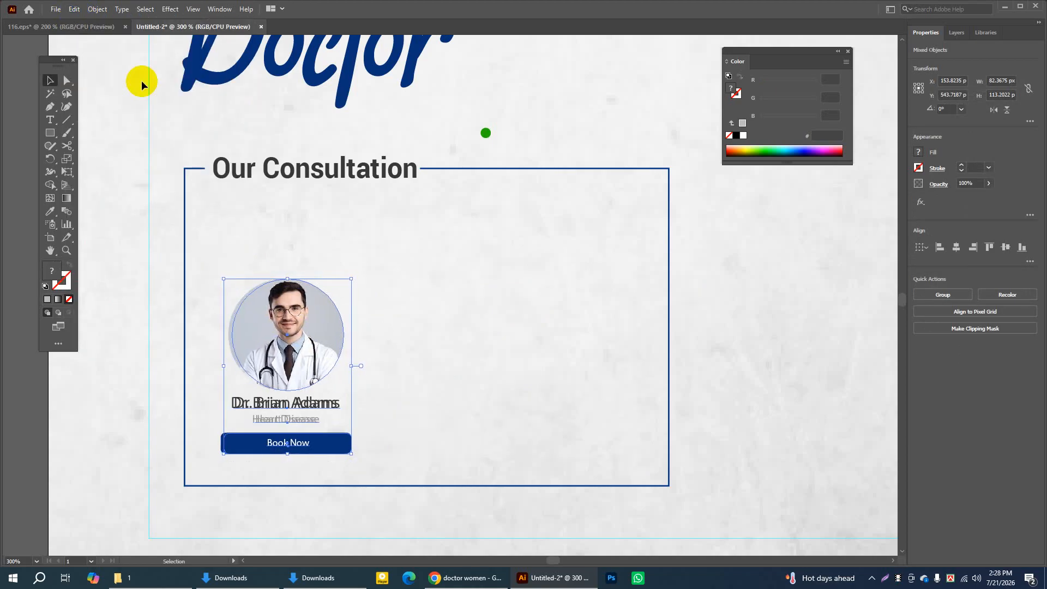
key(Right)
key(Right)
key(Right)
key(Right)
key(Right)
key(Right)
key(Right)
key(Right)
key(Right)
key(Right)
key(Right)
key(Right)
key(Right)
key(Right)
key(Right)
key(Right)
key(Right)
key(Right)
key(Right)
key(Right)
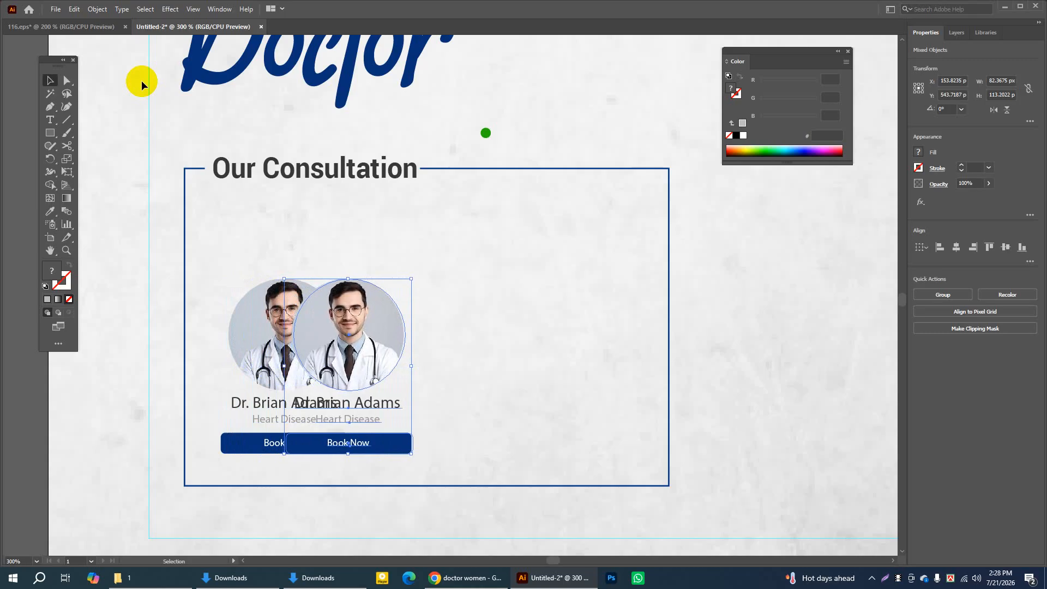
key(Right)
key(Right)
key(Right)
key(Right)
key(Right)
key(Right)
key(Right)
key(Right)
key(Right)
key(Right)
key(Right)
key(Right)
key(Right)
key(Right)
key(Right)
key(Right)
key(Right)
key(Right)
key(Right)
key(Right)
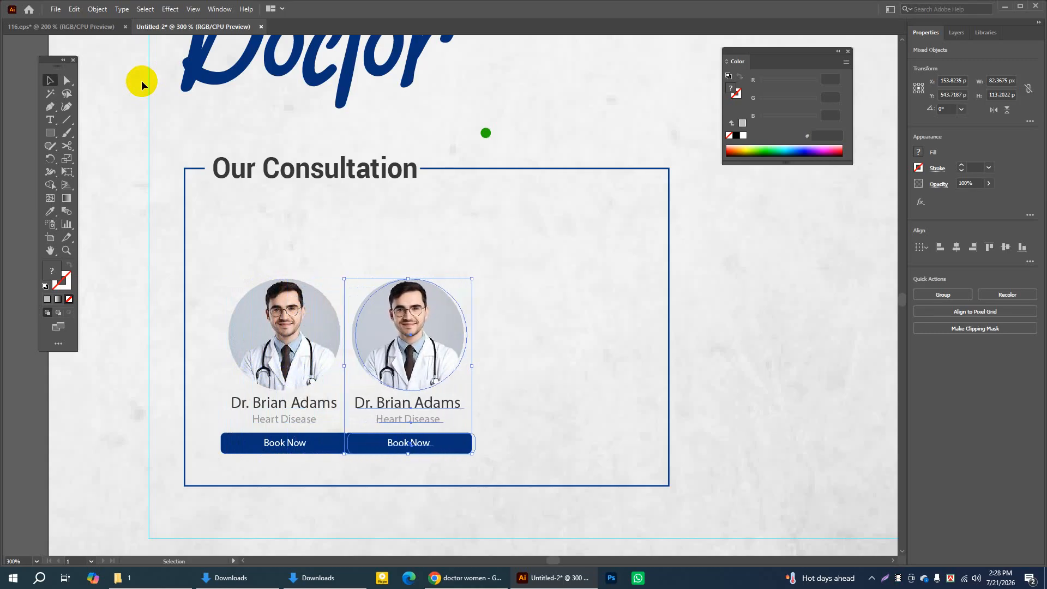
key(Right)
key(Right)
key(Right)
key(Right)
key(Right)
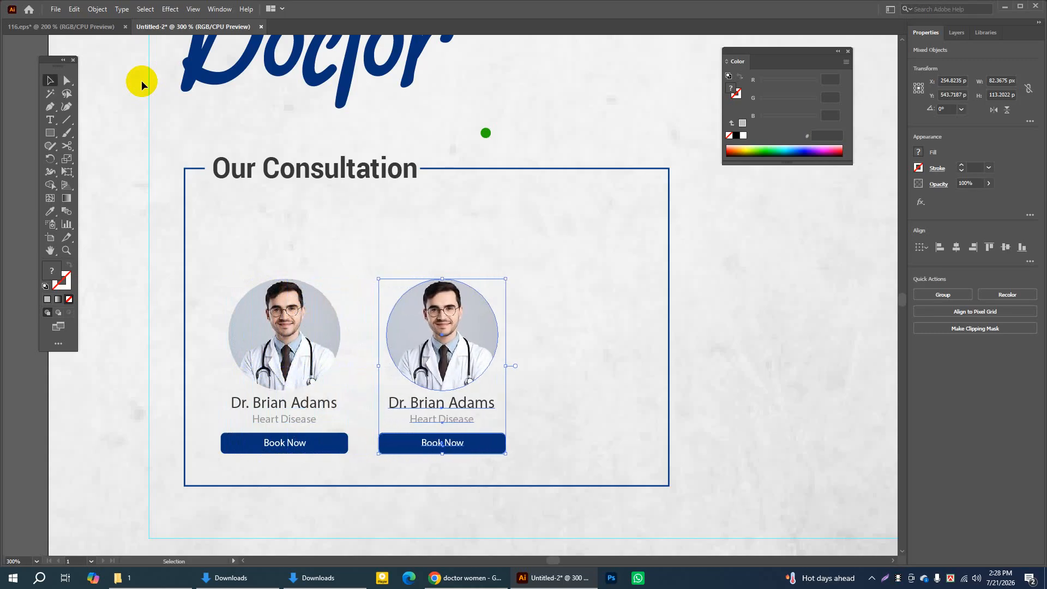
Duplicate the middle doctor card in place and shift the copy about 90 px right as the third card in the row
click(74, 9)
click(100, 62)
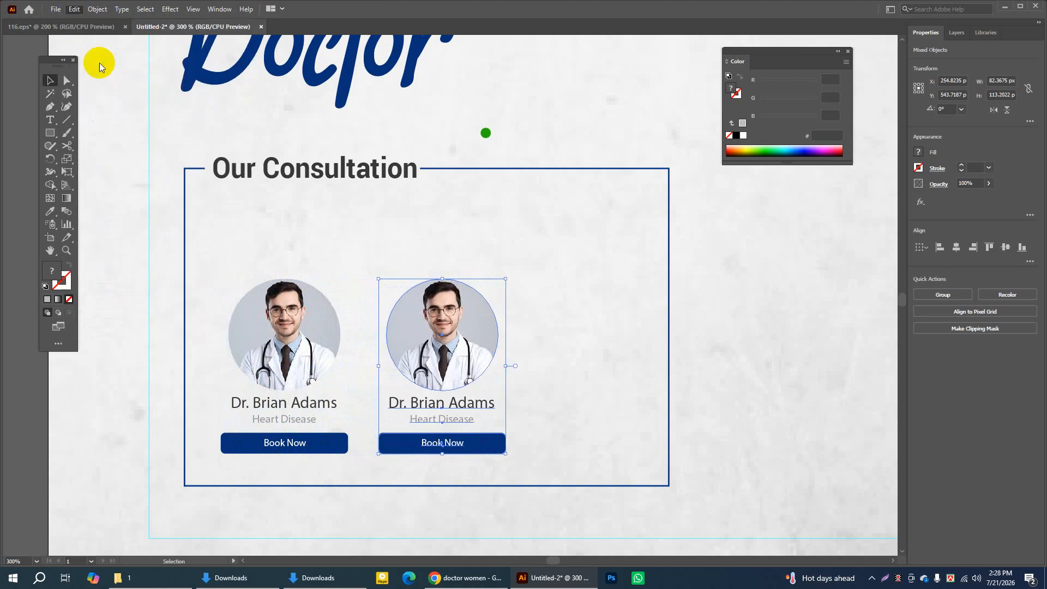
click(75, 10)
click(121, 86)
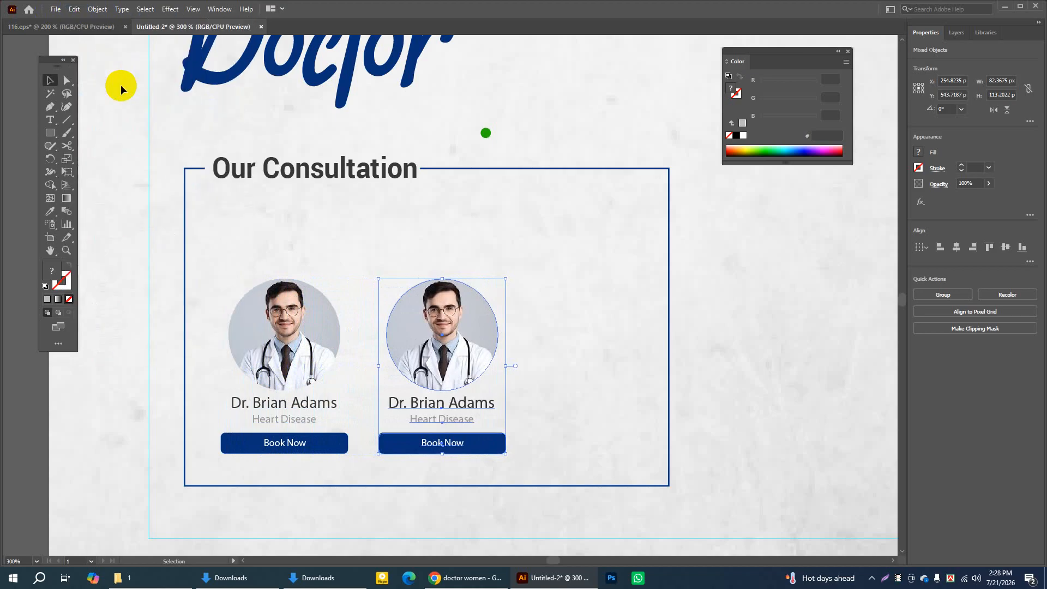
key(Right)
key(Right)
key(Right)
key(Right)
key(Right)
key(Right)
key(Right)
key(Right)
key(Right)
key(Right)
key(Right)
key(Right)
key(Right)
key(Right)
key(Right)
key(Right)
key(Right)
key(Right)
key(Right)
key(Right)
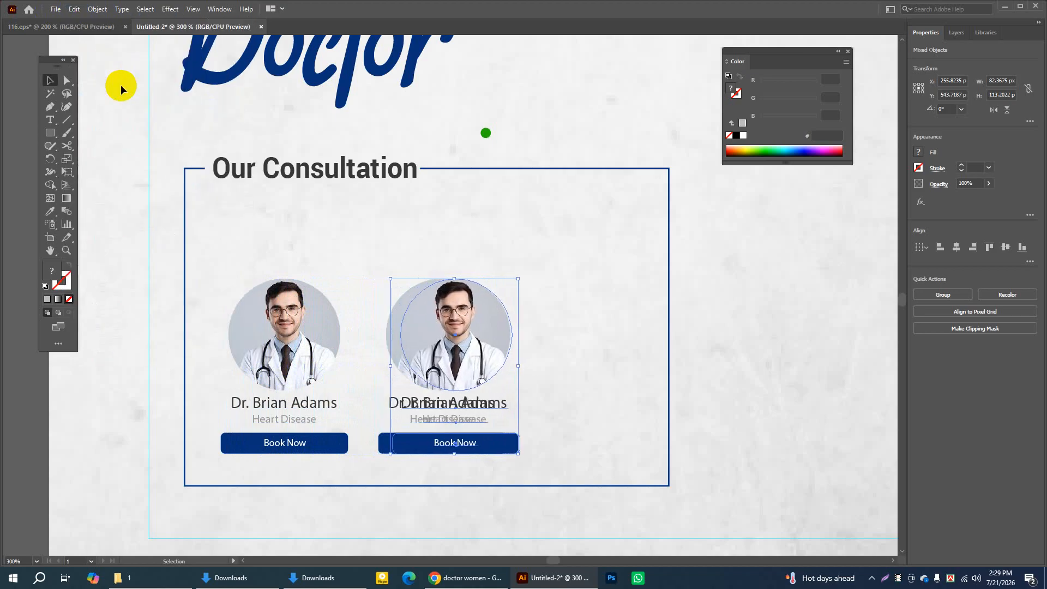
key(Right)
key(Right)
key(Right)
key(Right)
key(Right)
key(Right)
key(Right)
key(Right)
key(Right)
key(Right)
key(Right)
key(Right)
key(Right)
key(Right)
key(Right)
key(Right)
key(Right)
key(Right)
key(Right)
key(Right)
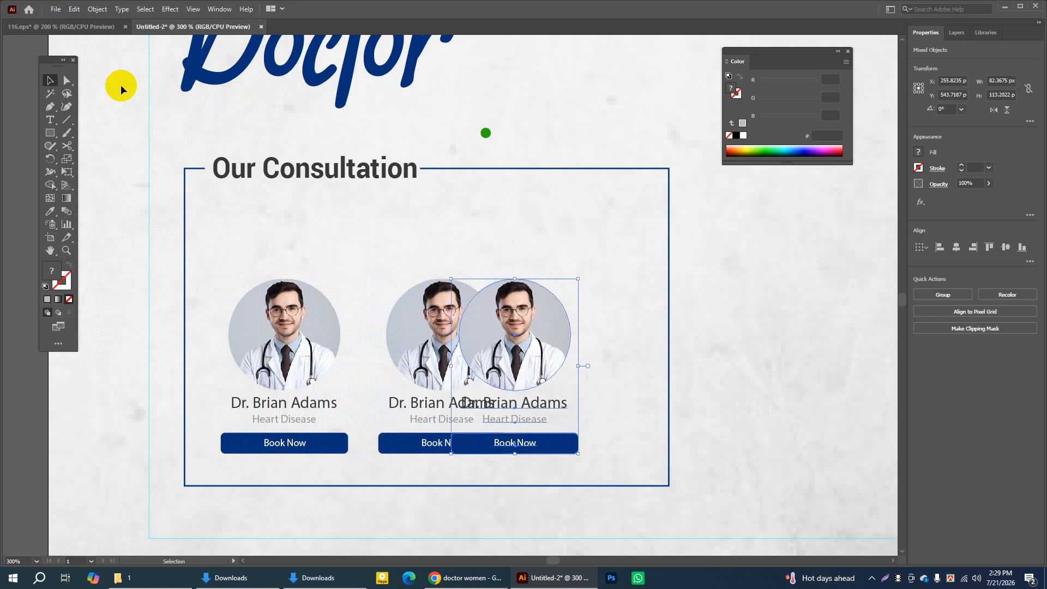
key(Right)
key(Right)
key(Right)
key(Right)
key(Right)
key(Right)
key(Right)
key(Right)
key(Right)
key(Right)
key(Right)
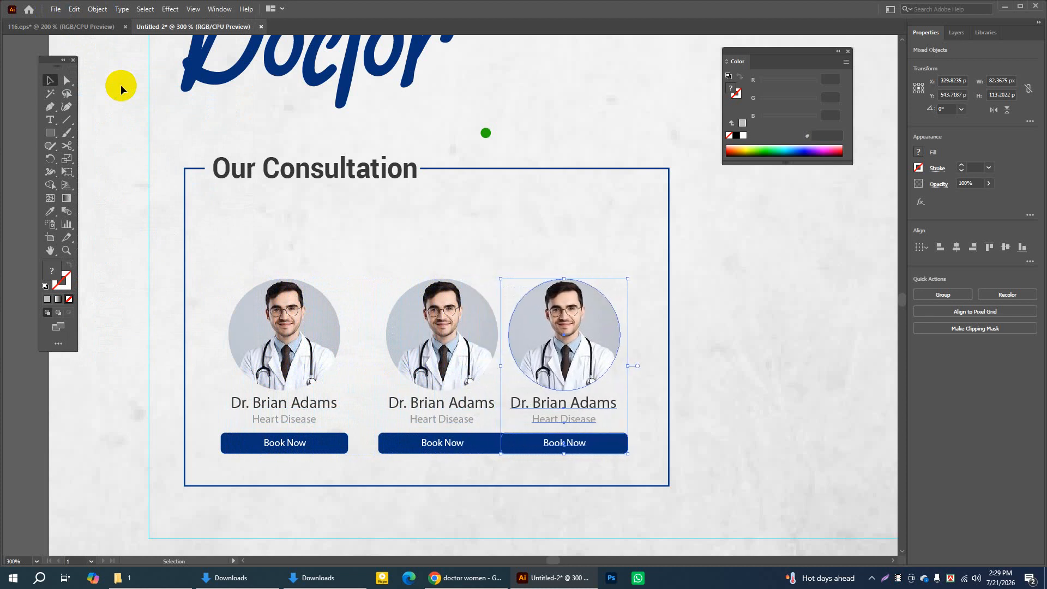
key(Right)
key(Right)
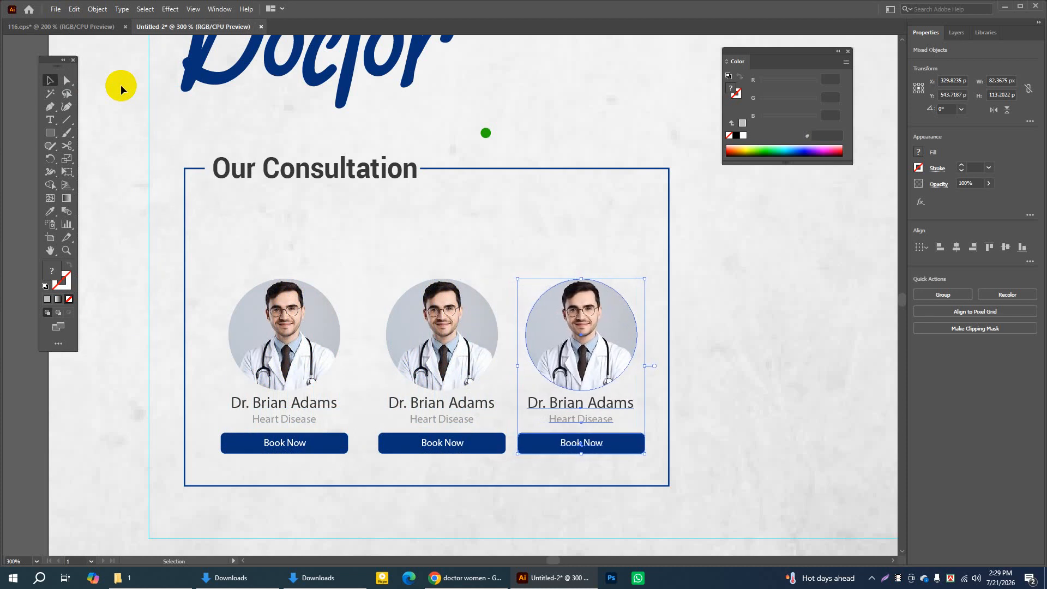
Shift all three doctor cards together 5 px left within the Our Consultation frame
click(713, 243)
drag(217, 242, 631, 474)
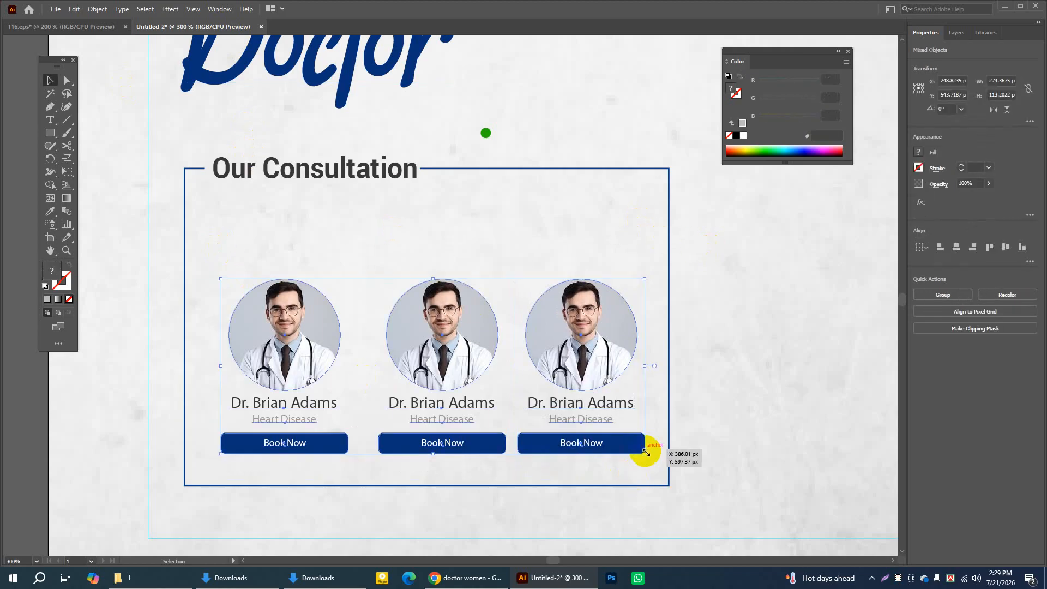
key(Left)
key(Left)
key(Left)
key(Left)
key(Left)
key(Left)
key(Left)
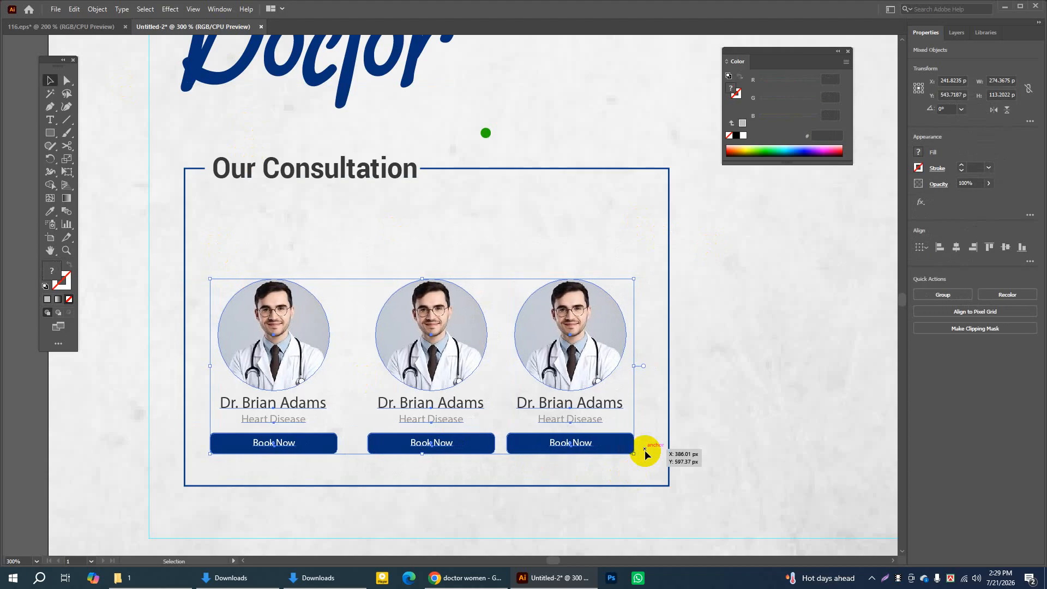
key(Right)
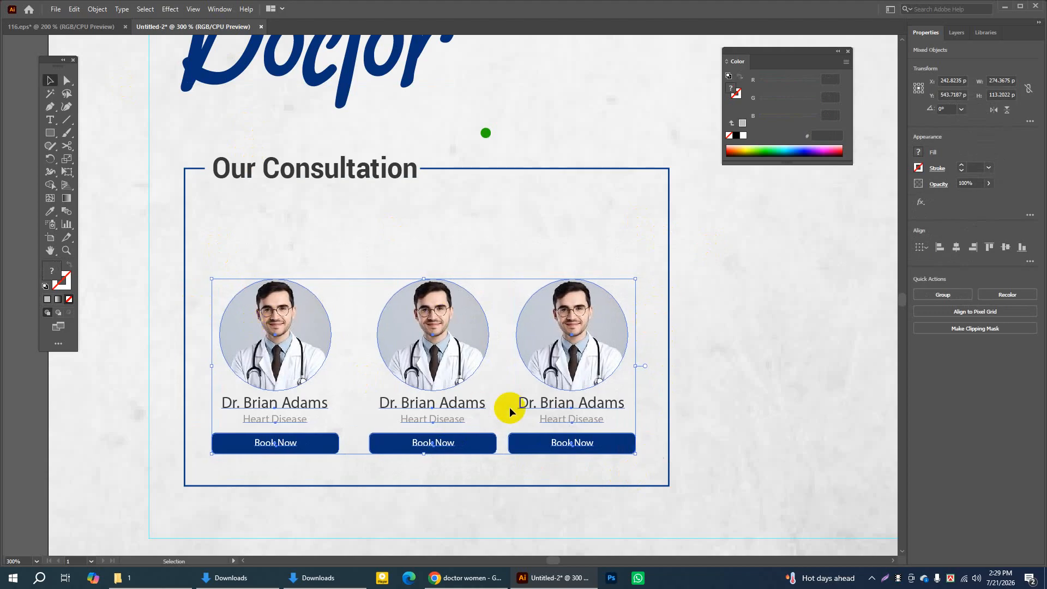
key(Right)
click(555, 153)
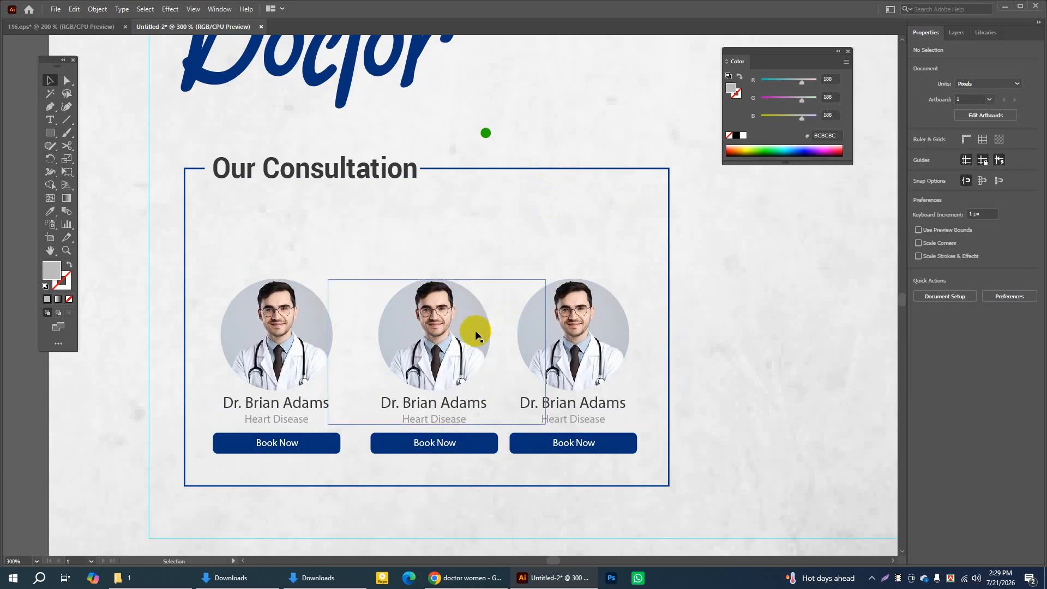
Shift the complete middle doctor card 4 px left to even out the spacing between the three cards
drag(369, 252, 491, 466)
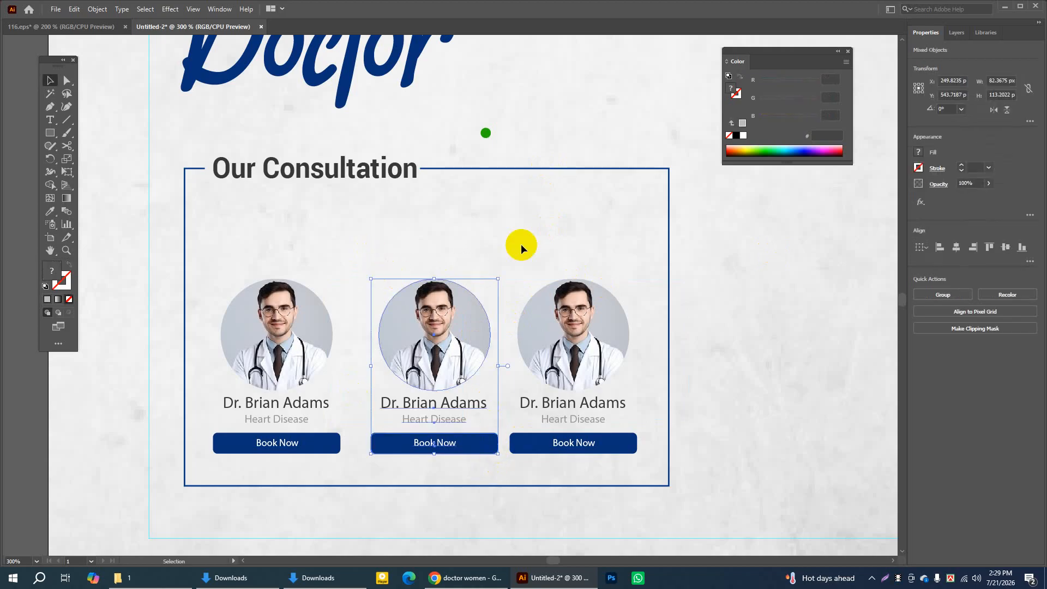
click(581, 146)
click(51, 82)
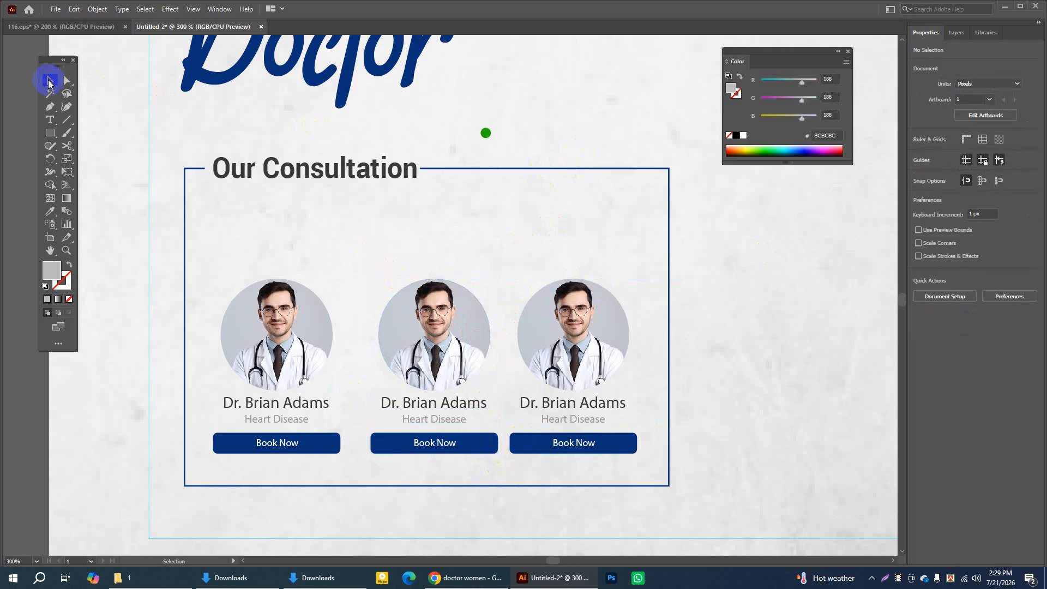
drag(362, 247, 467, 459)
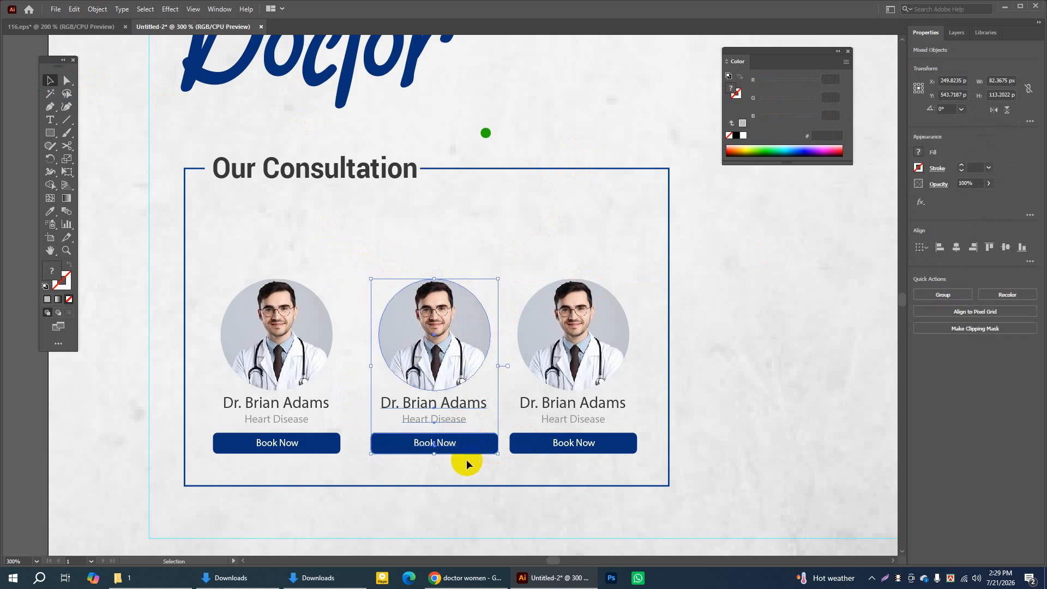
key(Left)
key(Left)
key(Left)
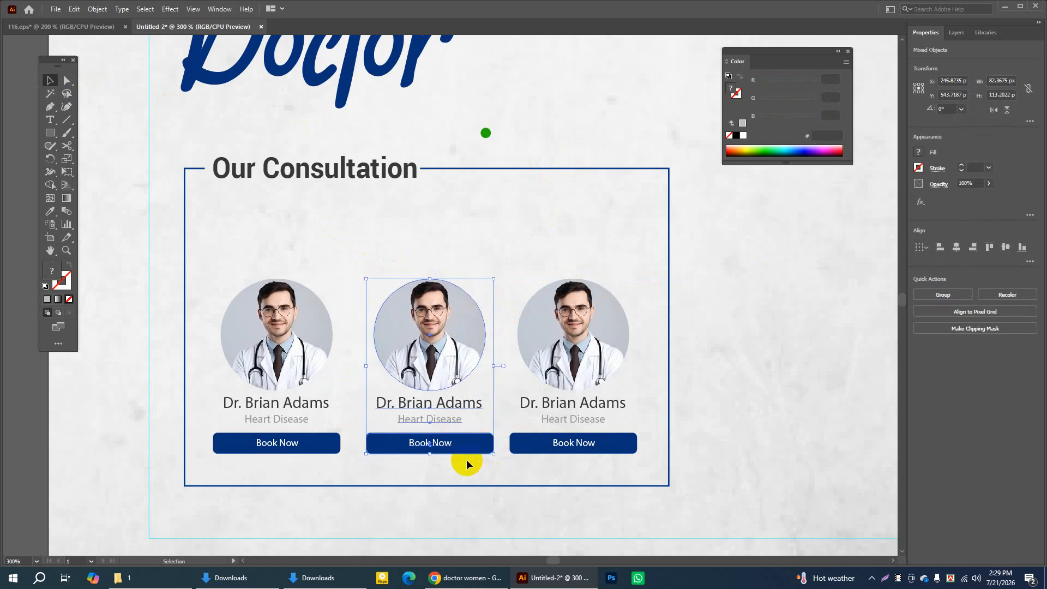
key(Left)
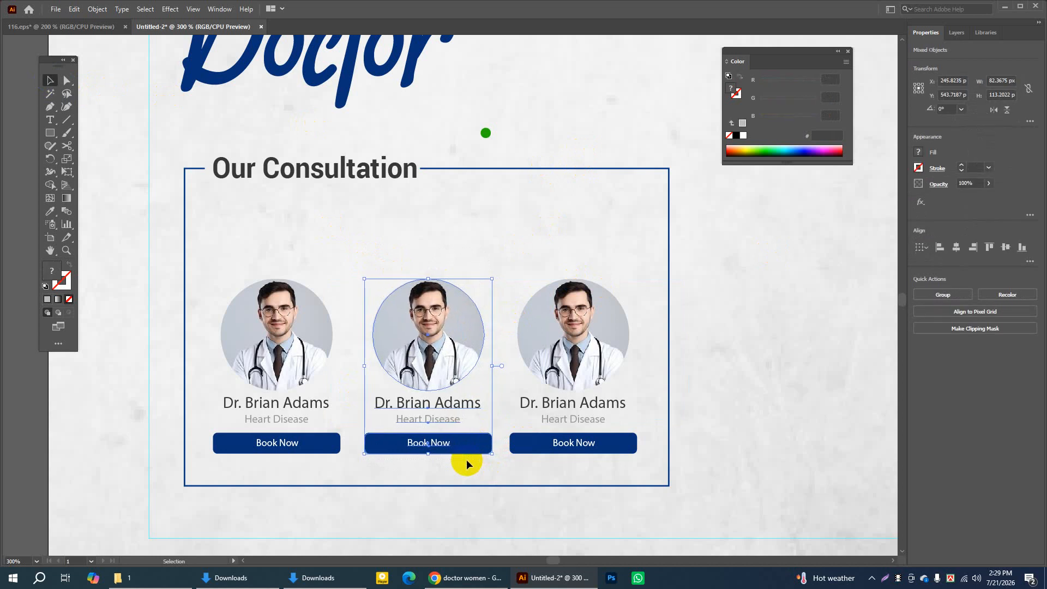
click(484, 114)
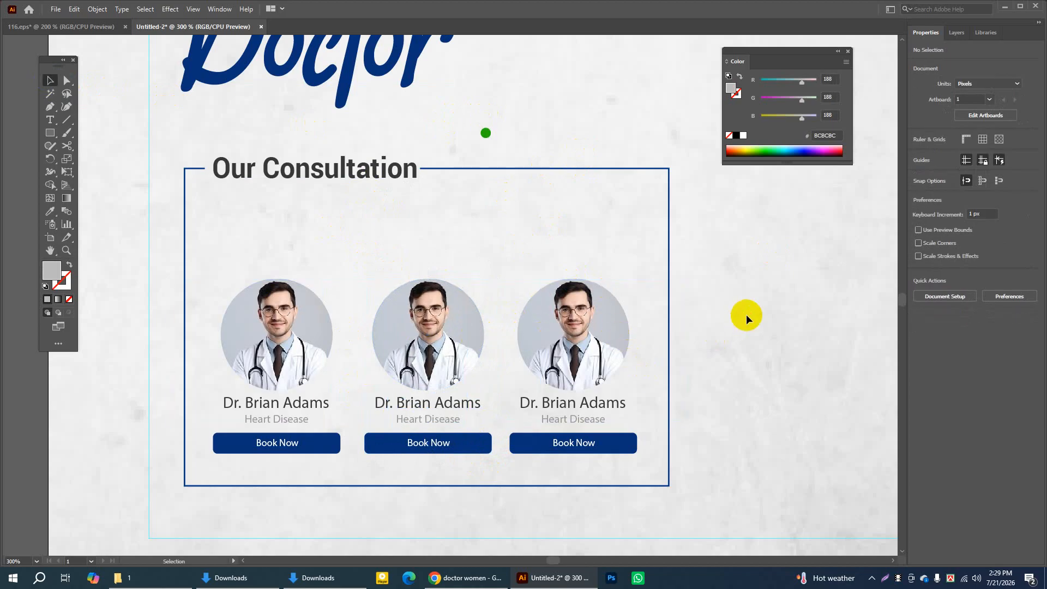
Select the middle card's clipped photo, show the list of linked images and place it just above that photo
click(409, 348)
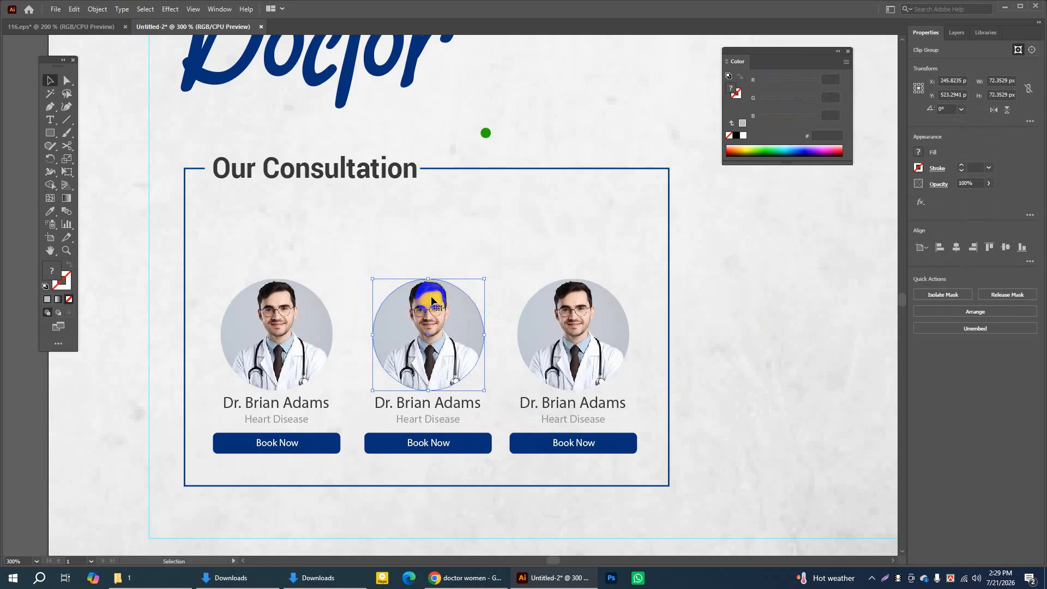
right_click(415, 301)
mouse_move(418, 305)
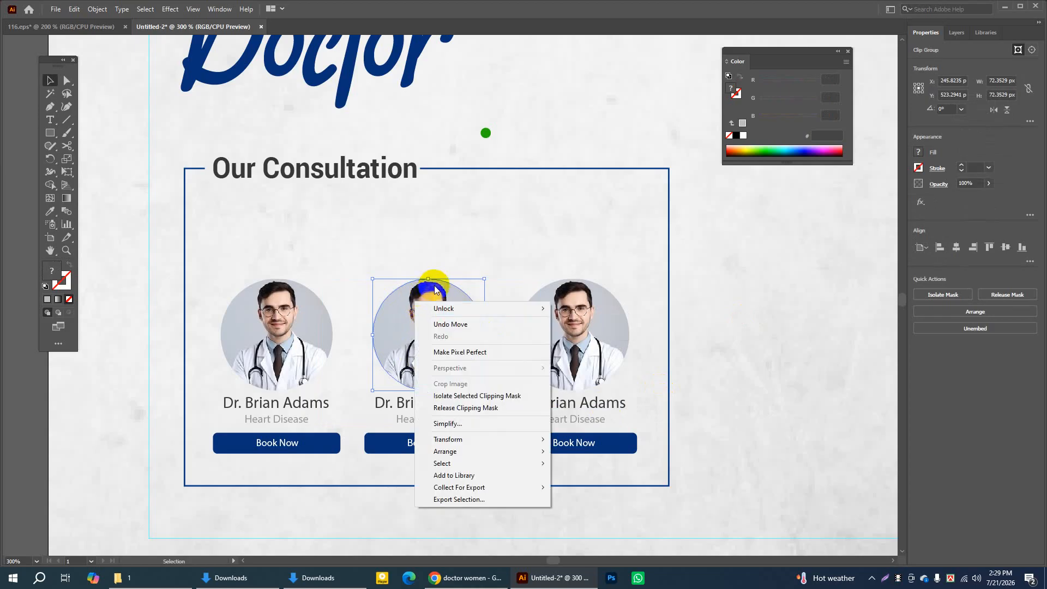
click(436, 290)
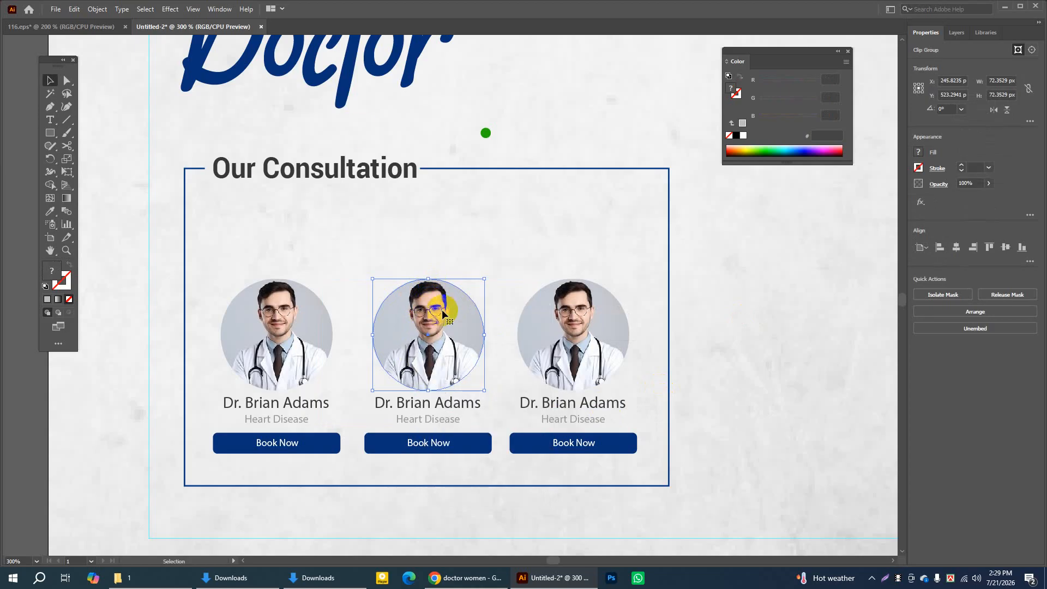
click(217, 9)
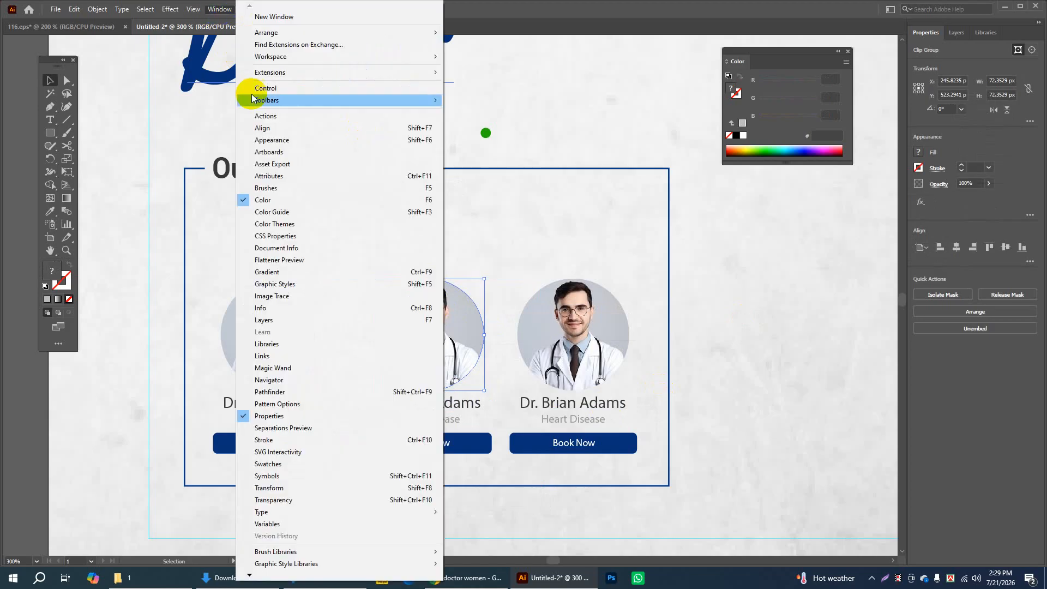
click(275, 357)
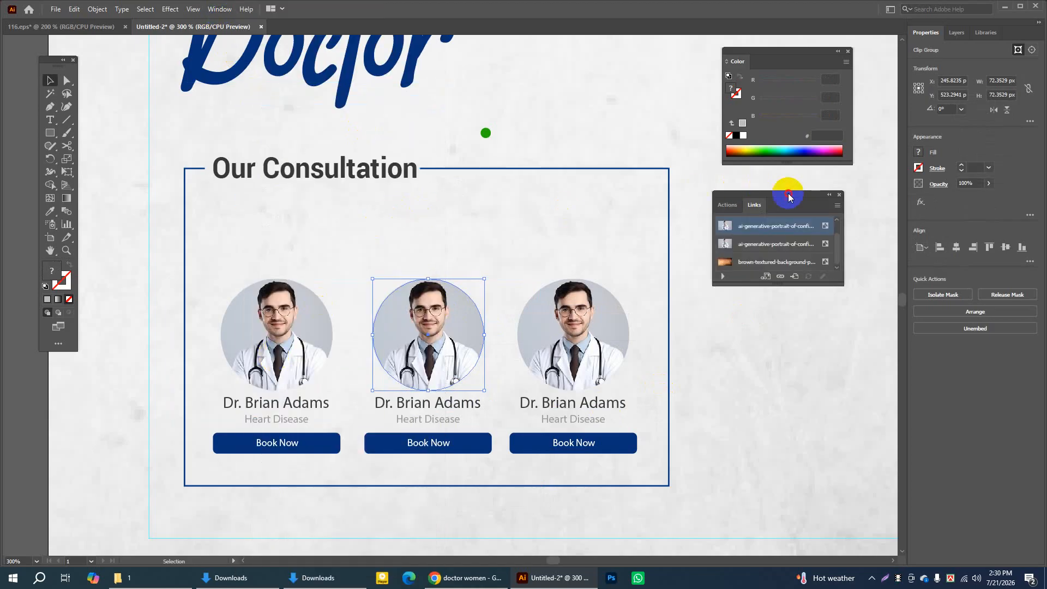
drag(790, 193, 417, 213)
Relink the middle card's photo to the male doctor image whose file name starts with 360_F_260040900, from the Desktop folder
click(361, 247)
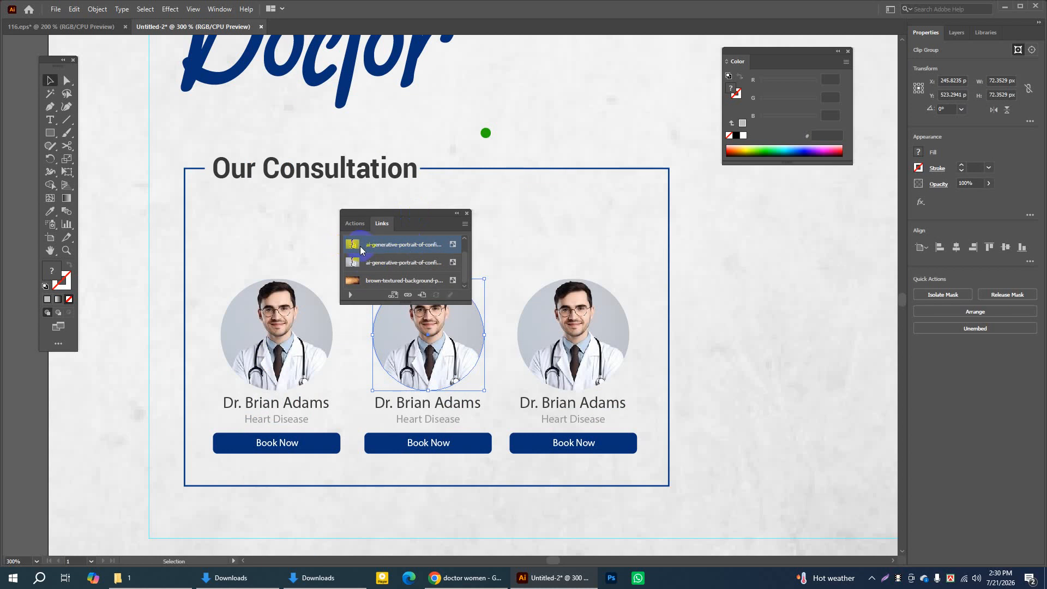
click(408, 296)
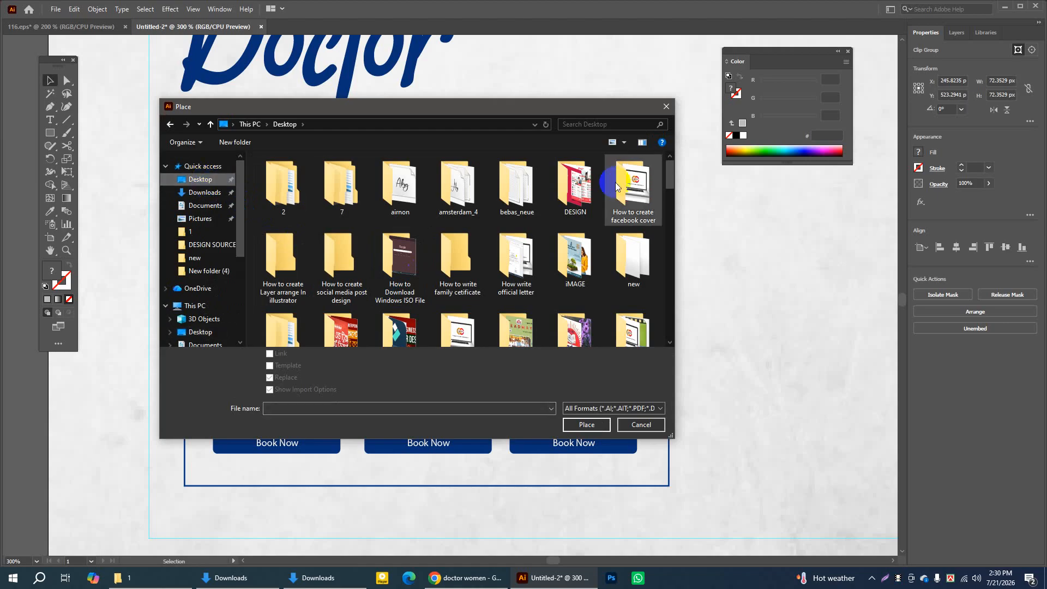
drag(672, 172, 670, 203)
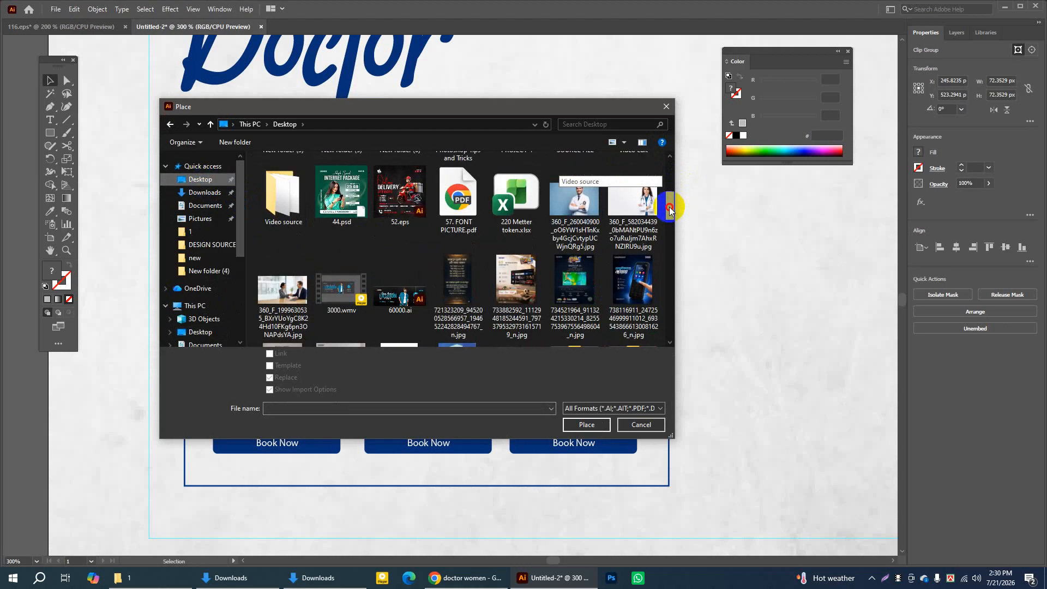
click(575, 208)
click(269, 366)
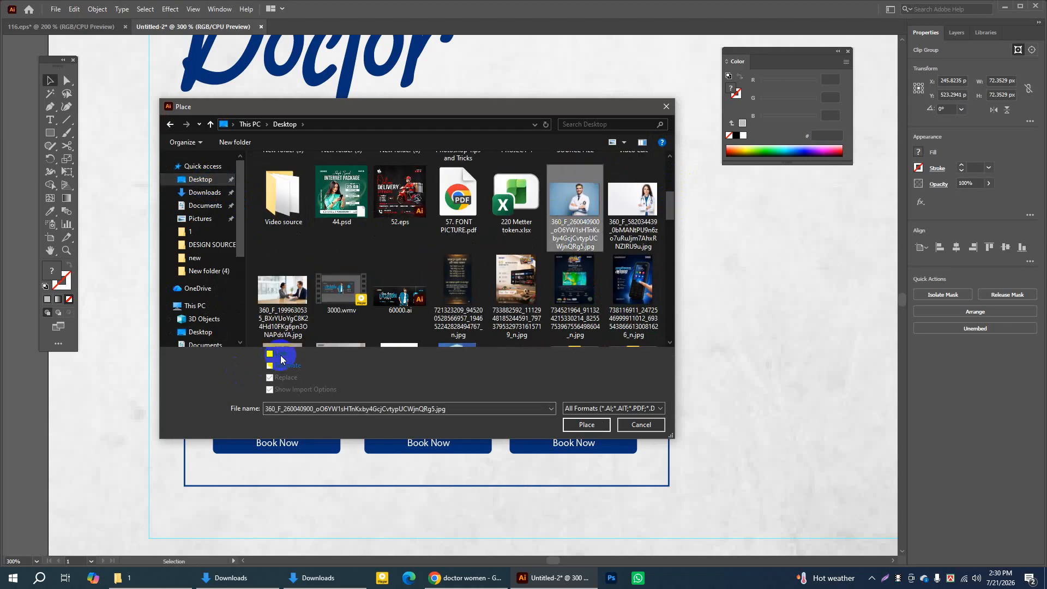
click(270, 356)
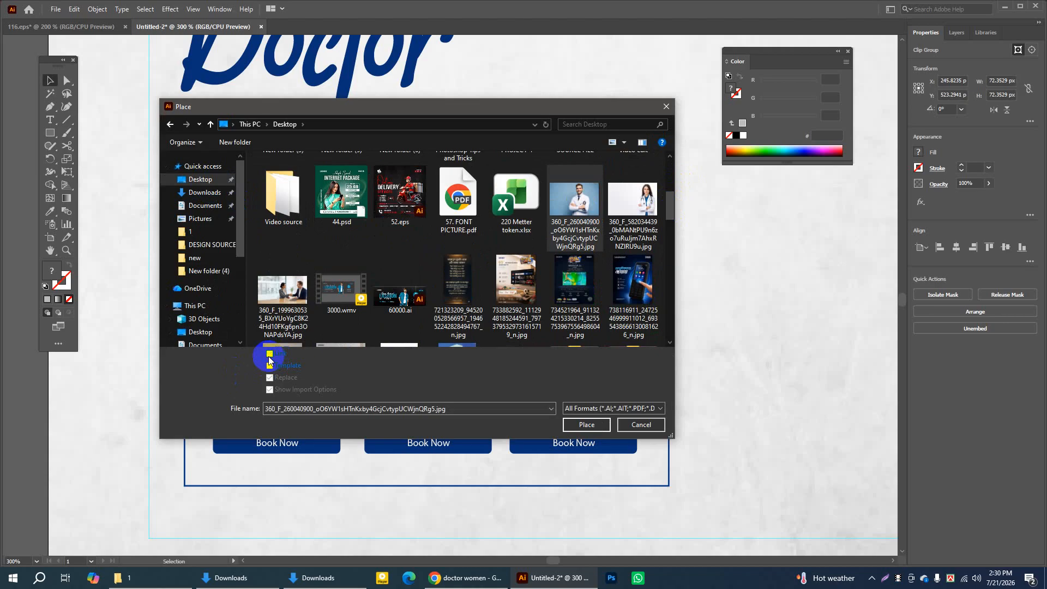
click(575, 208)
click(580, 425)
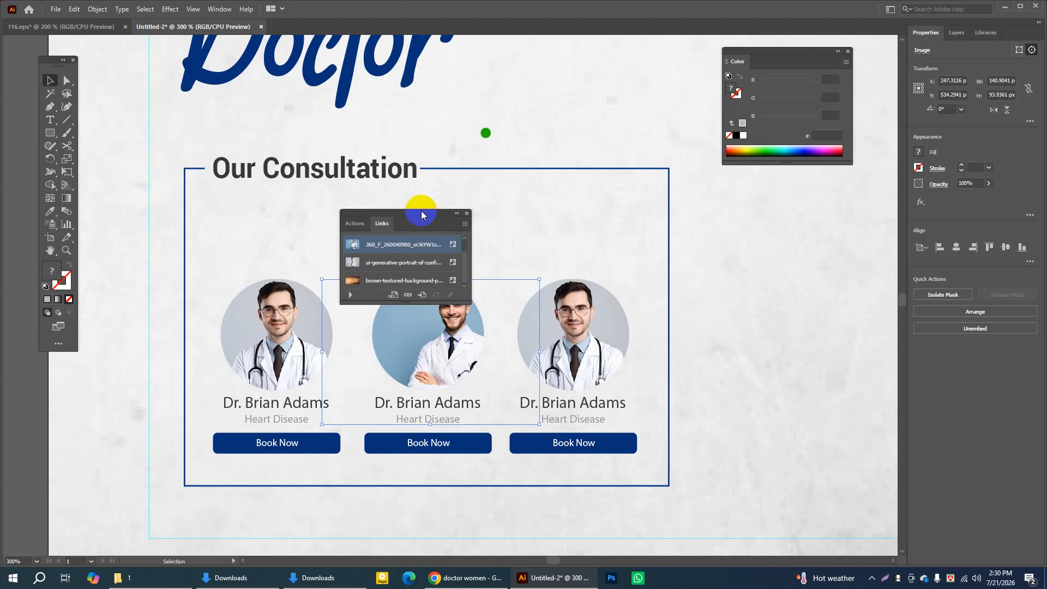
Move the list of linked images clear of the cards and shift the middle card's new photo 16 px left within its circular mask
drag(422, 214, 563, 120)
click(456, 333)
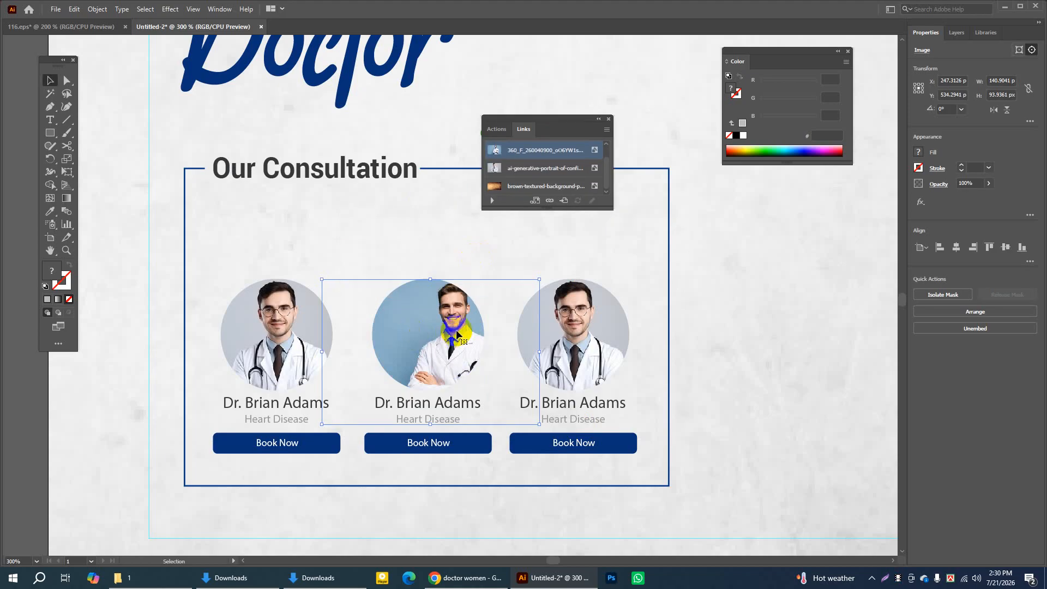
key(Left)
key(Left)
key(Left)
key(Left)
key(Left)
key(Left)
key(Left)
key(Left)
key(Left)
key(Left)
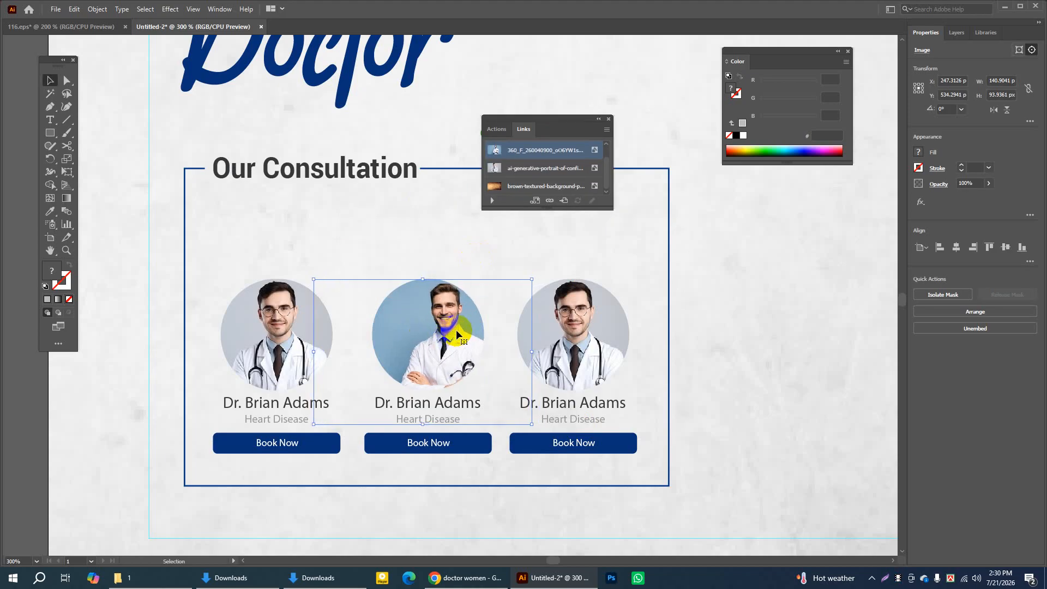
key(Left)
key(Left)
key(Left)
key(Left)
key(Left)
key(Left)
key(Left)
key(Left)
key(Left)
key(Left)
key(Left)
key(Left)
key(Left)
key(Left)
key(Left)
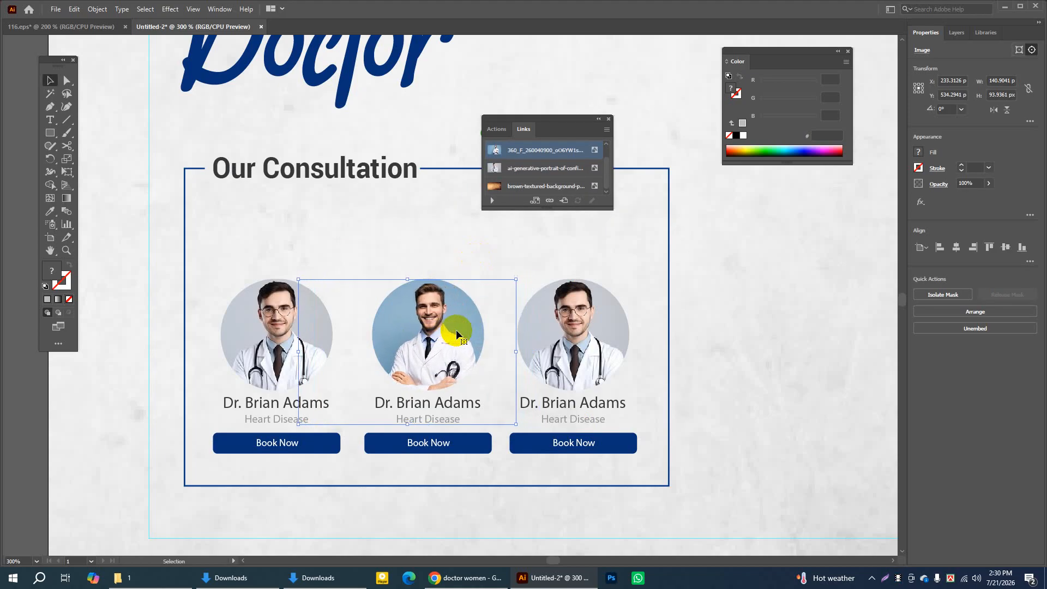
key(Left)
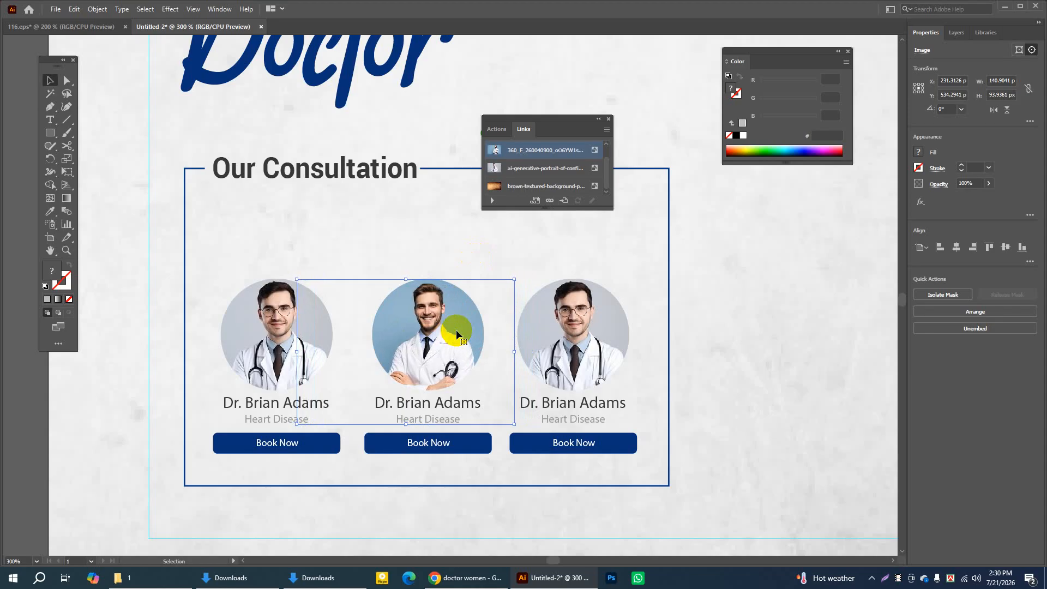
click(715, 297)
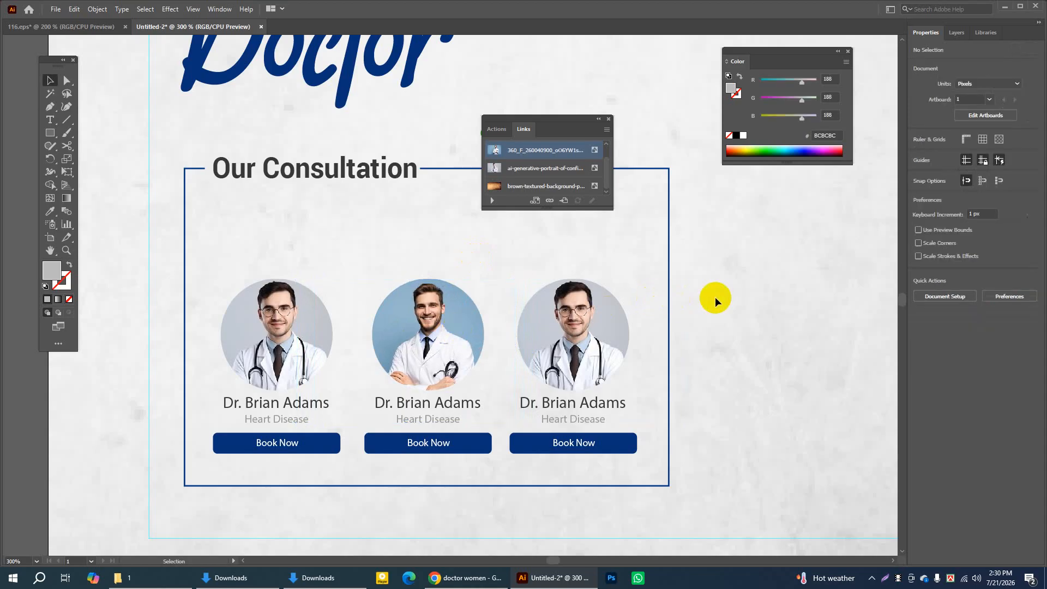
Relink the third card's photo to the female doctor image whose file name starts with 360_F_582034439, from the Desktop folder
click(596, 331)
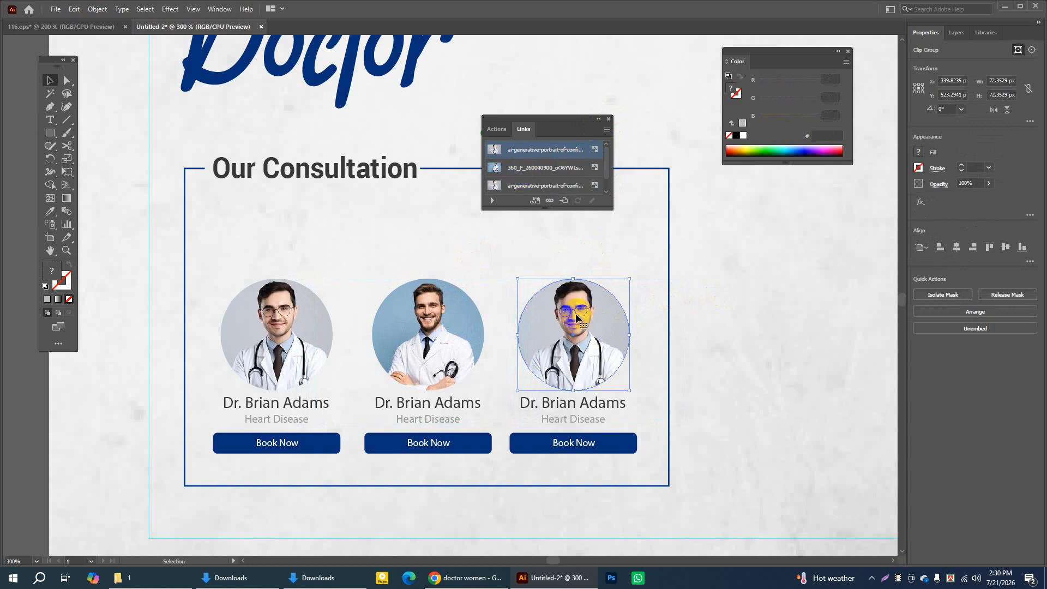
click(509, 152)
click(550, 201)
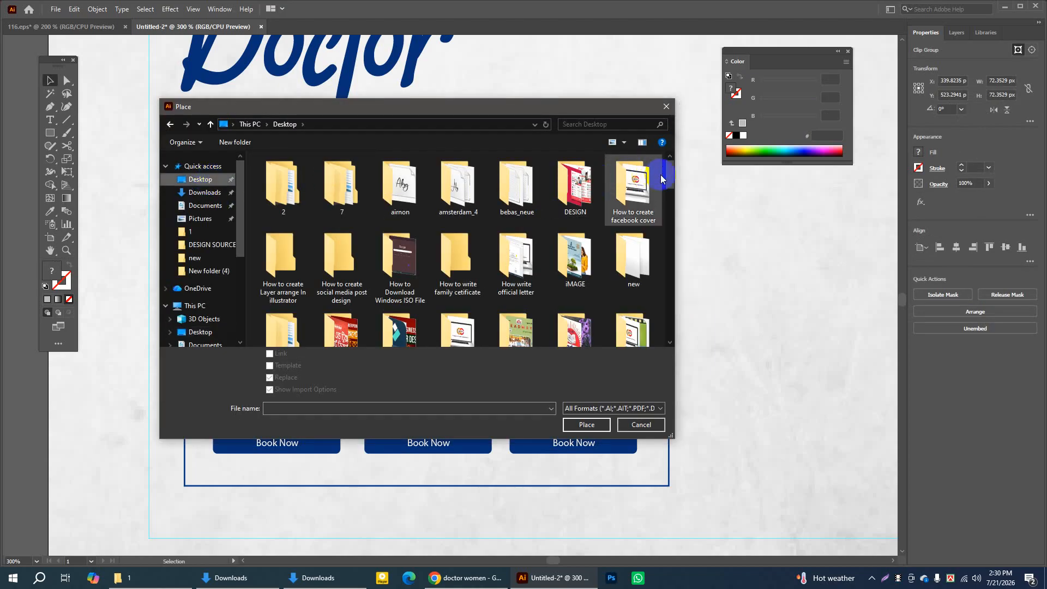
drag(670, 169, 669, 207)
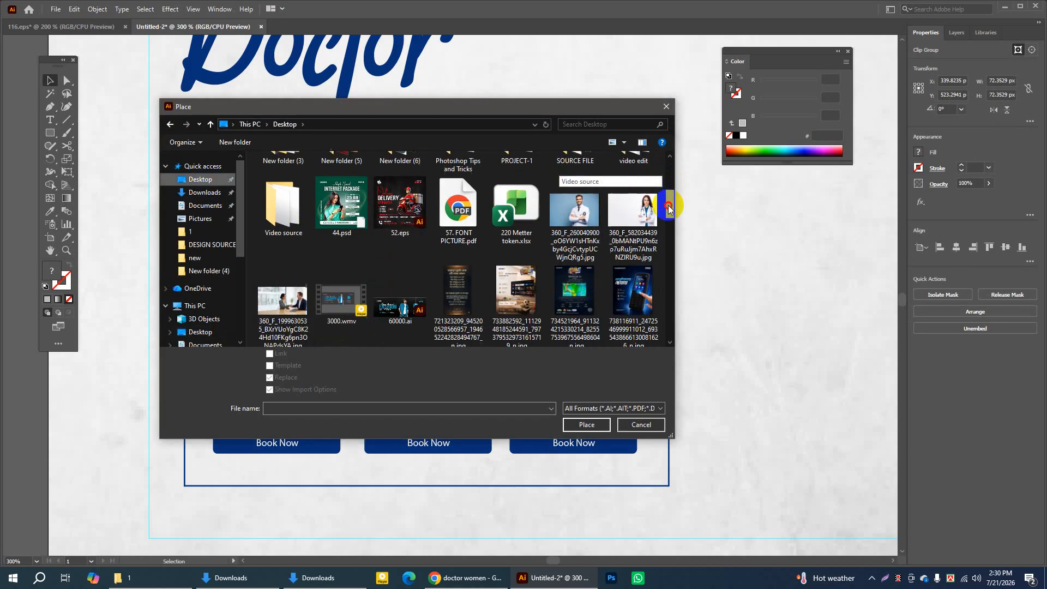
click(632, 213)
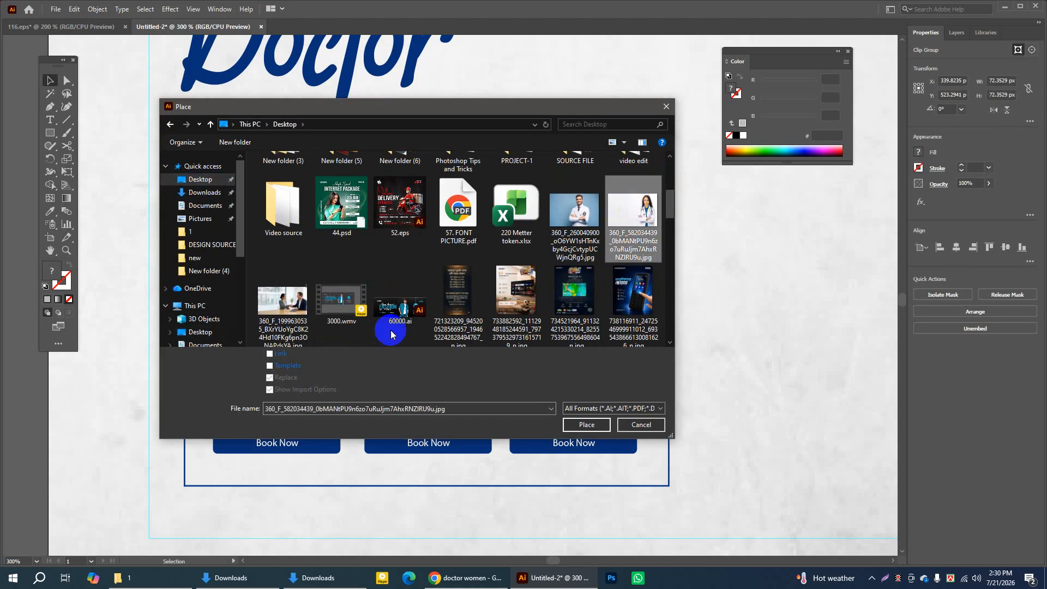
click(599, 427)
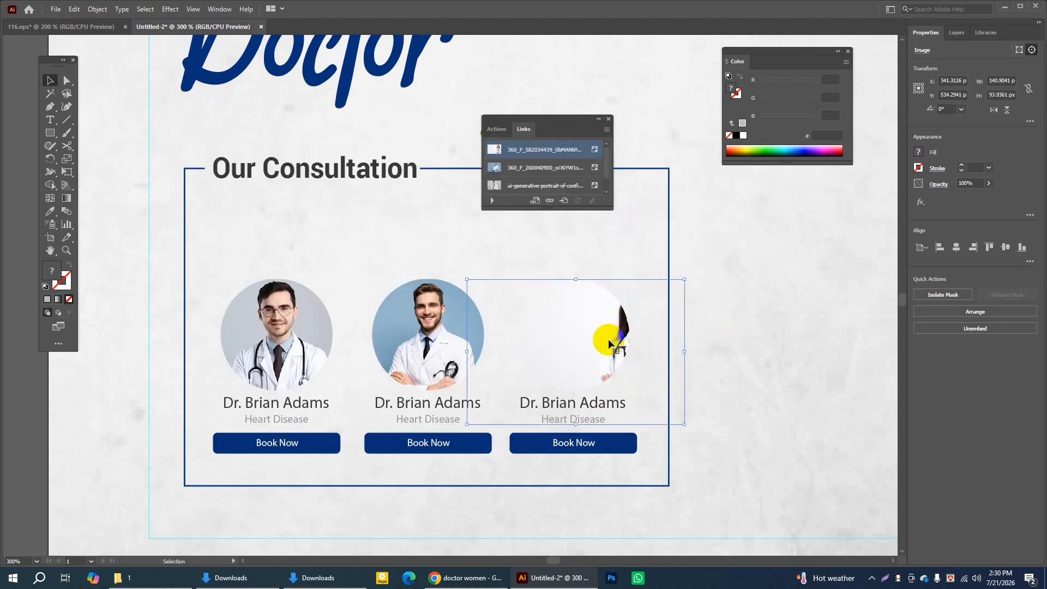
Shift the female doctor's photo 42 px left within the third card's circular mask and deselect it
key(Left)
key(Left)
key(Left)
key(Left)
key(Left)
key(Left)
key(Left)
key(Left)
key(Left)
key(Left)
key(Left)
key(Left)
key(Left)
key(Left)
key(Left)
key(Left)
key(Left)
key(Left)
key(Left)
key(Left)
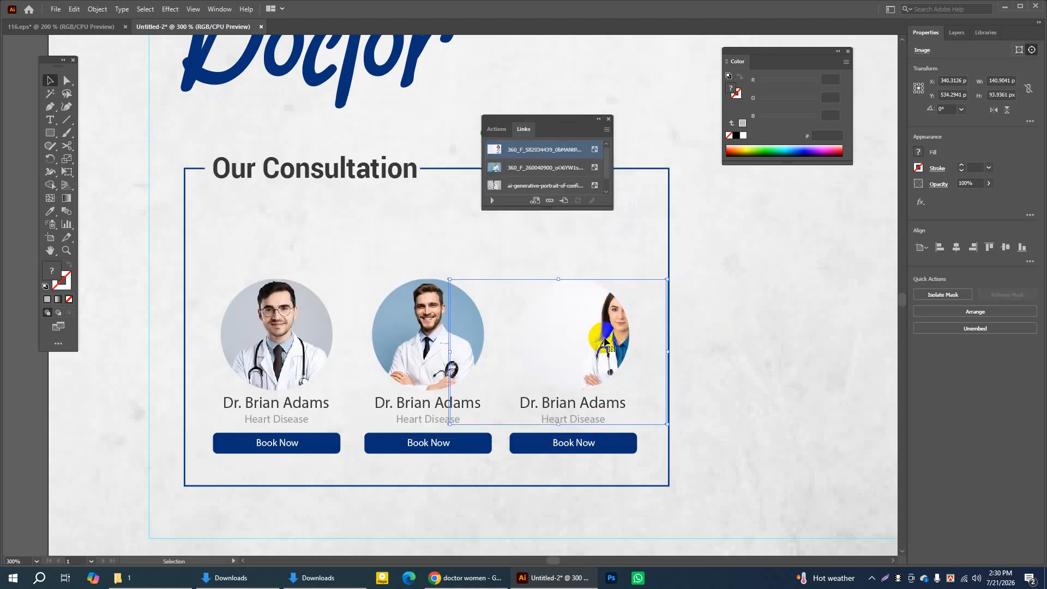
key(Left)
key(Left)
key(Left)
key(Left)
key(Left)
key(Left)
key(Left)
key(Left)
key(Left)
key(Left)
key(Left)
key(Left)
key(Left)
key(Left)
key(Left)
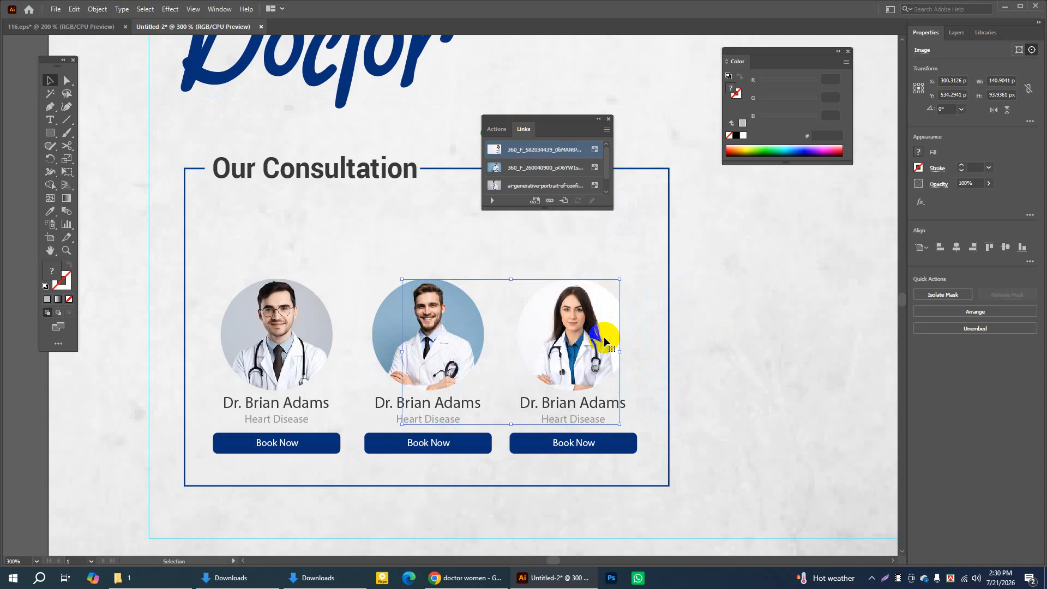
click(761, 346)
click(587, 357)
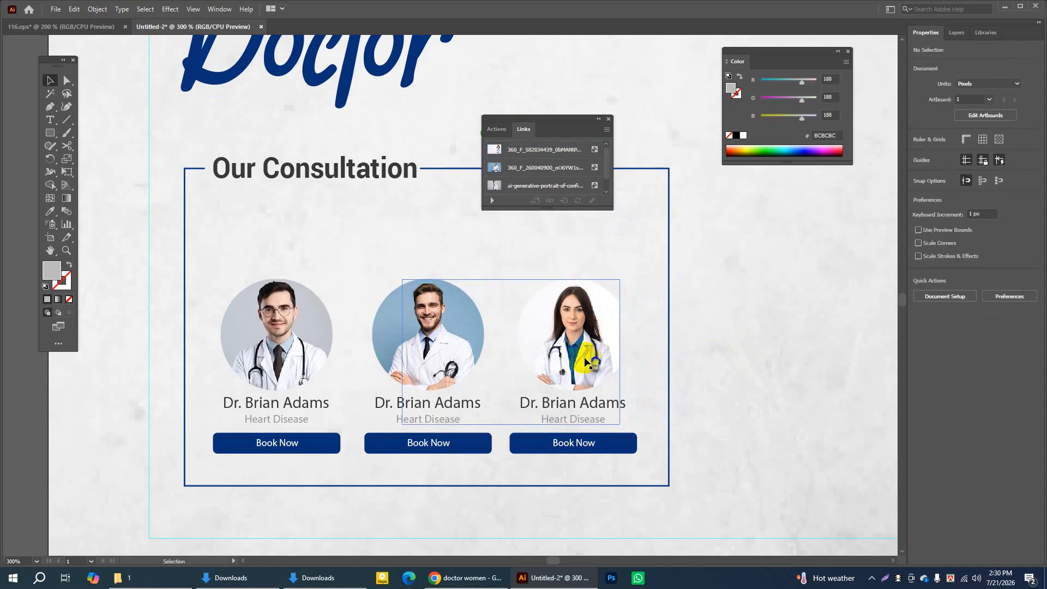
click(692, 272)
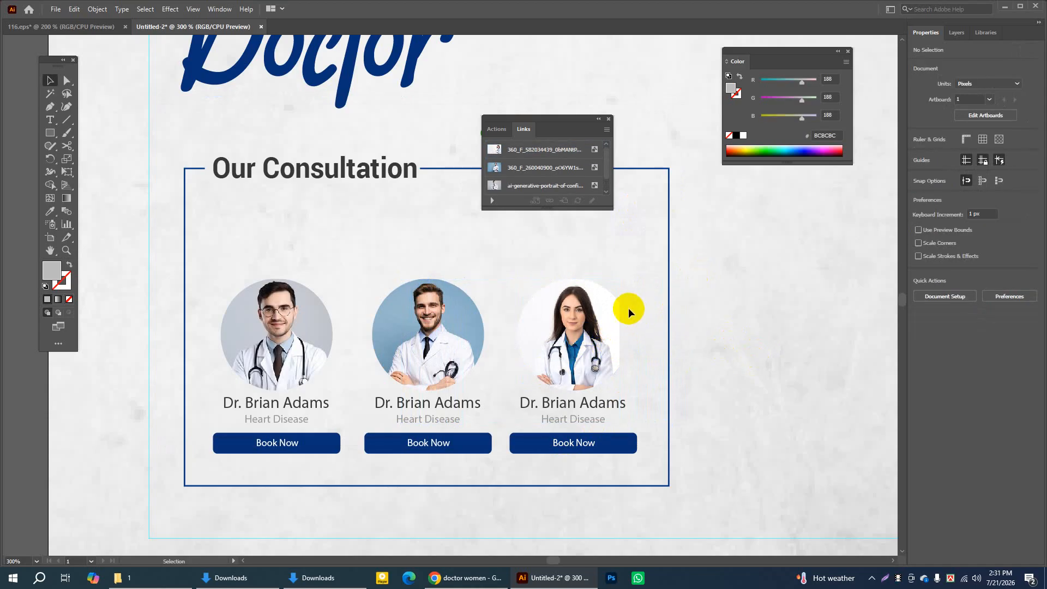
Isolate the third card's clip group, shift its photo 9 px right to fill the circle's edge, and exit isolation
click(593, 331)
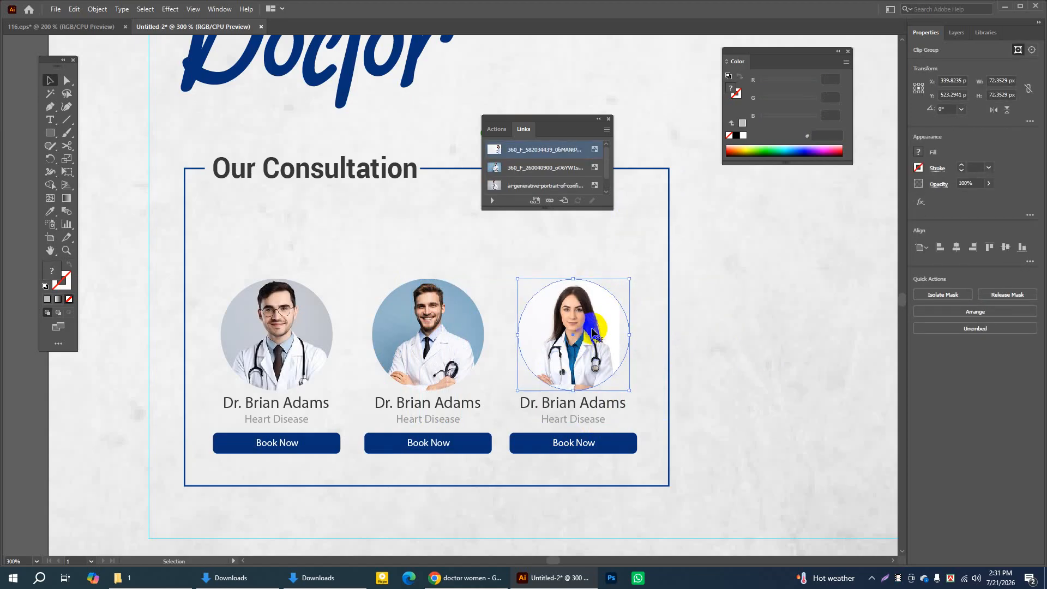
double_click(583, 325)
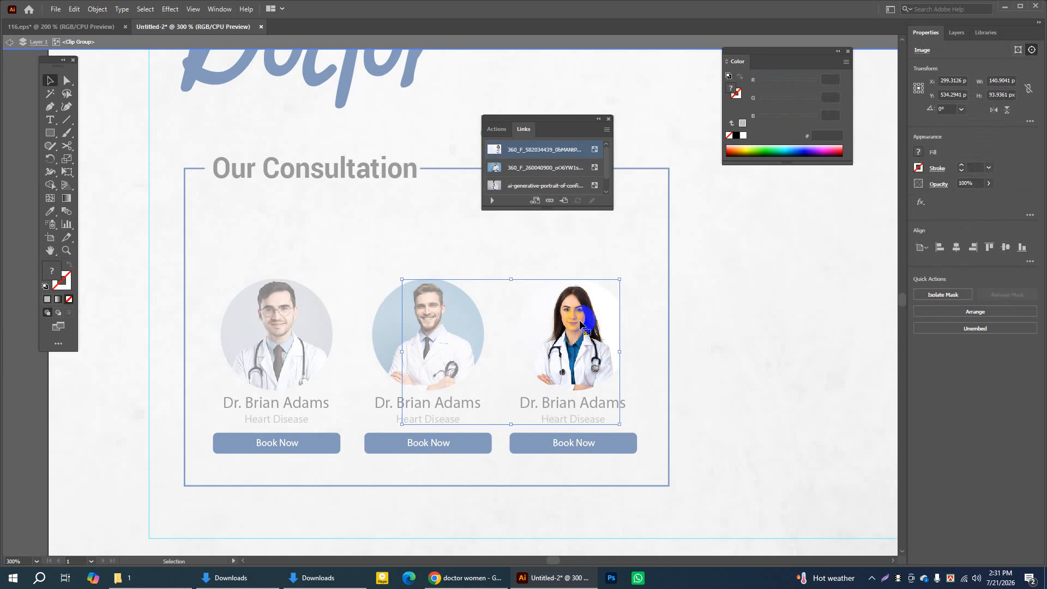
key(Right)
key(Right)
key(Right)
key(Right)
key(Right)
key(Right)
key(Right)
key(Right)
key(Right)
key(Right)
key(Right)
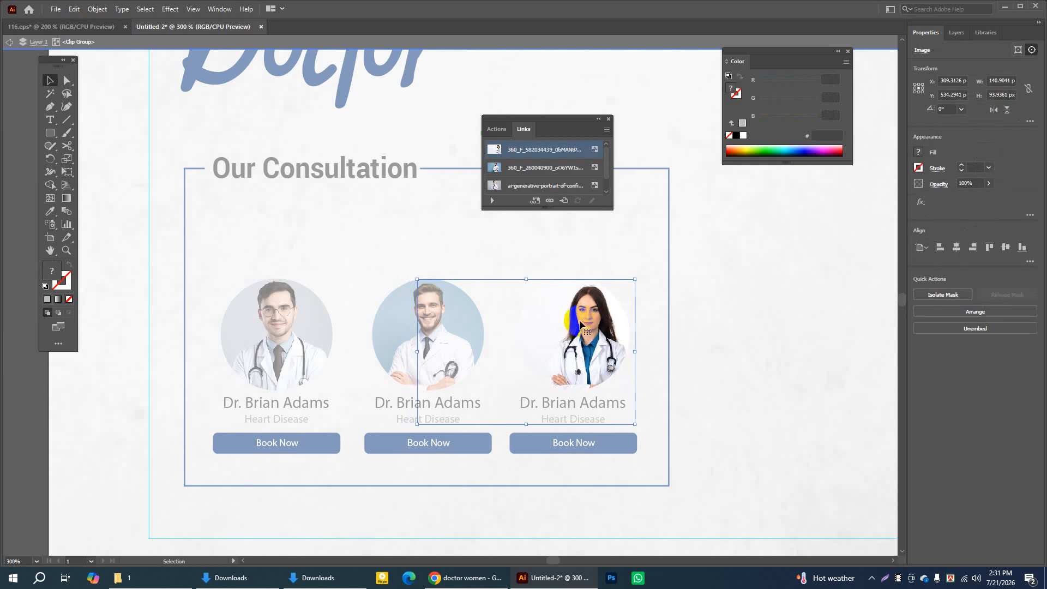
key(Left)
key(Left)
key(Left)
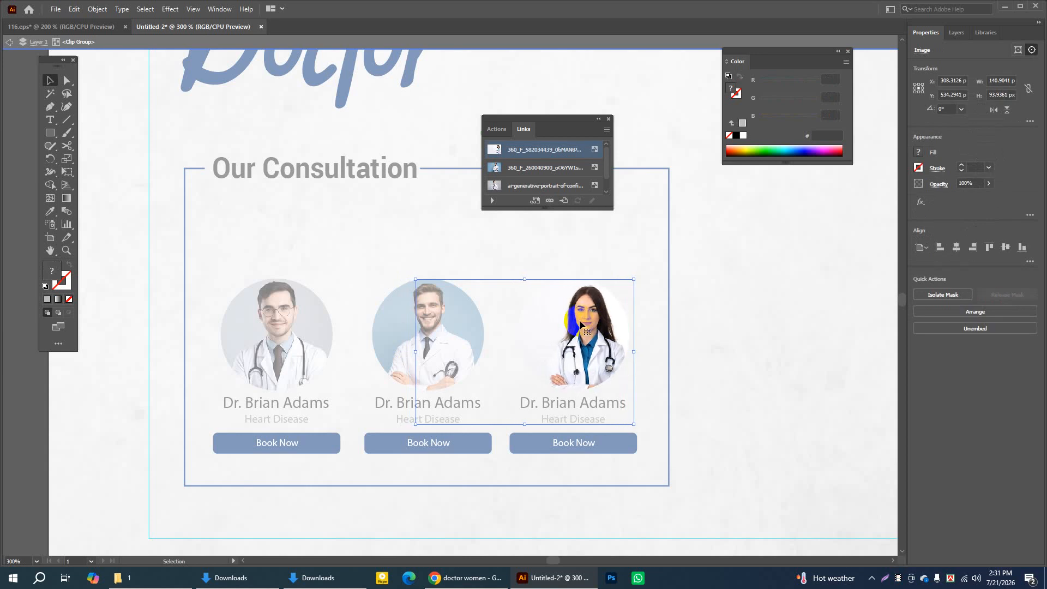
double_click(710, 303)
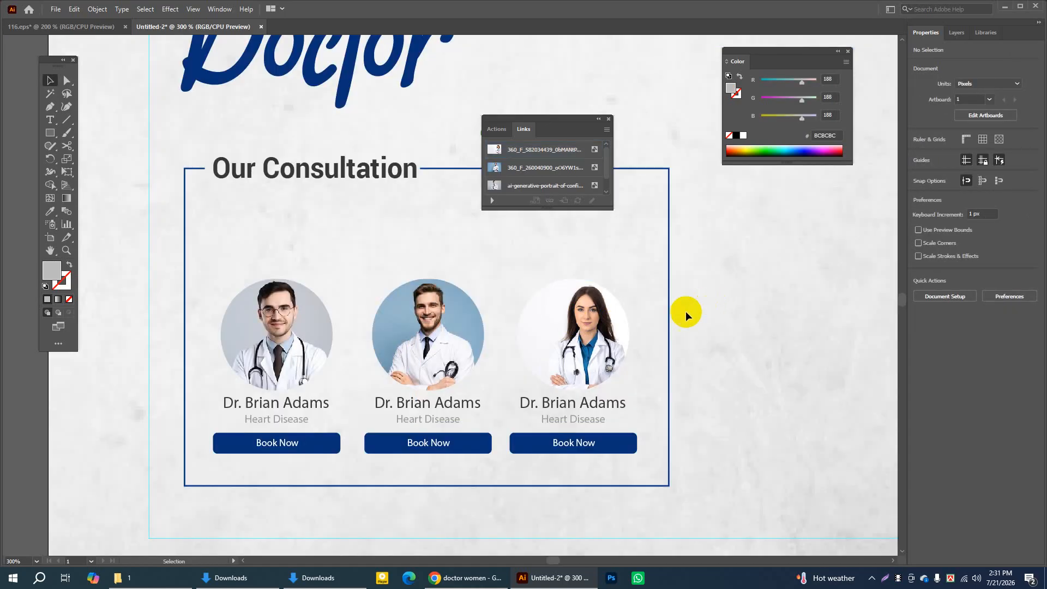
Fine-tune the third card's masked photo by 2 px left and 2 px up, then close the list of linked images
double_click(585, 315)
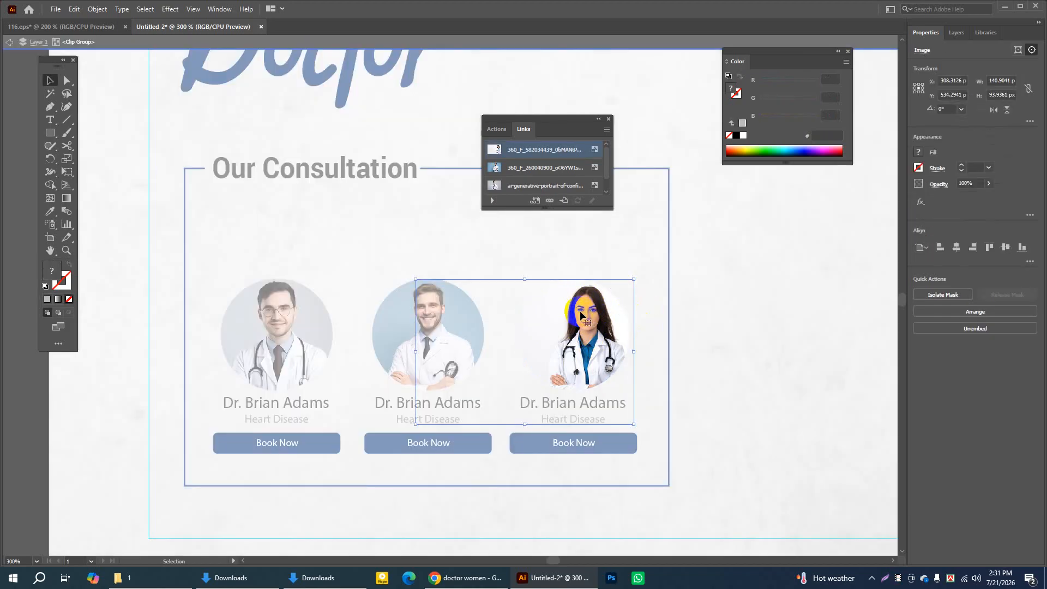
key(Left)
key(Left)
key(Left)
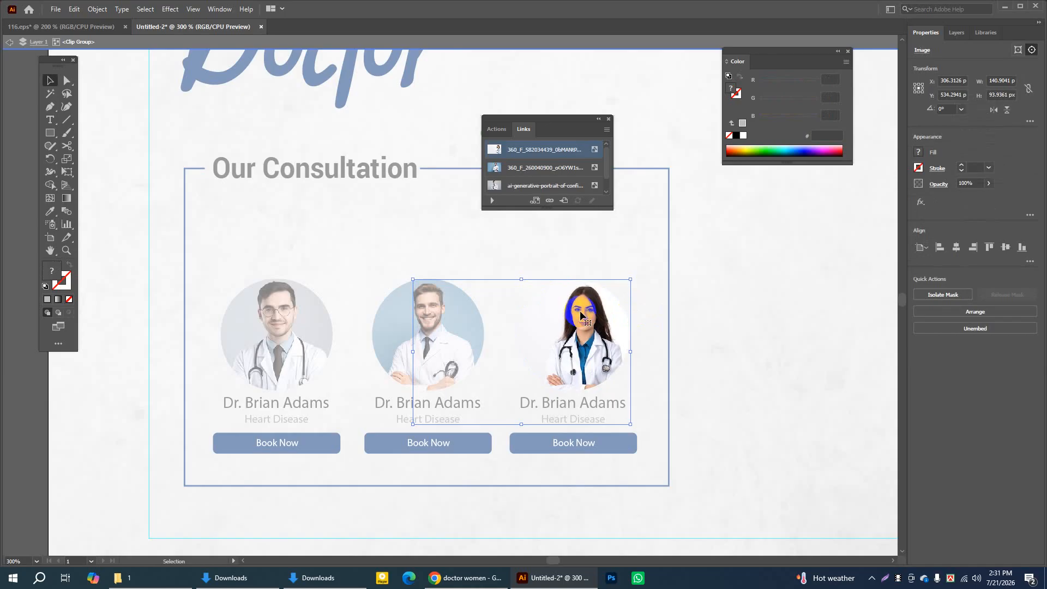
key(Right)
key(Up)
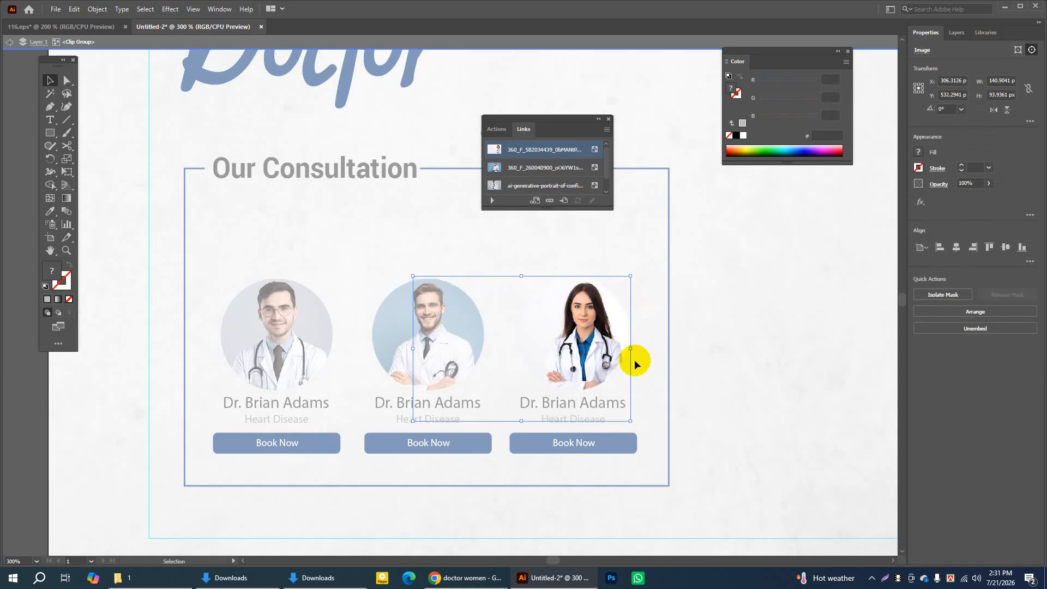
key(Up)
click(711, 291)
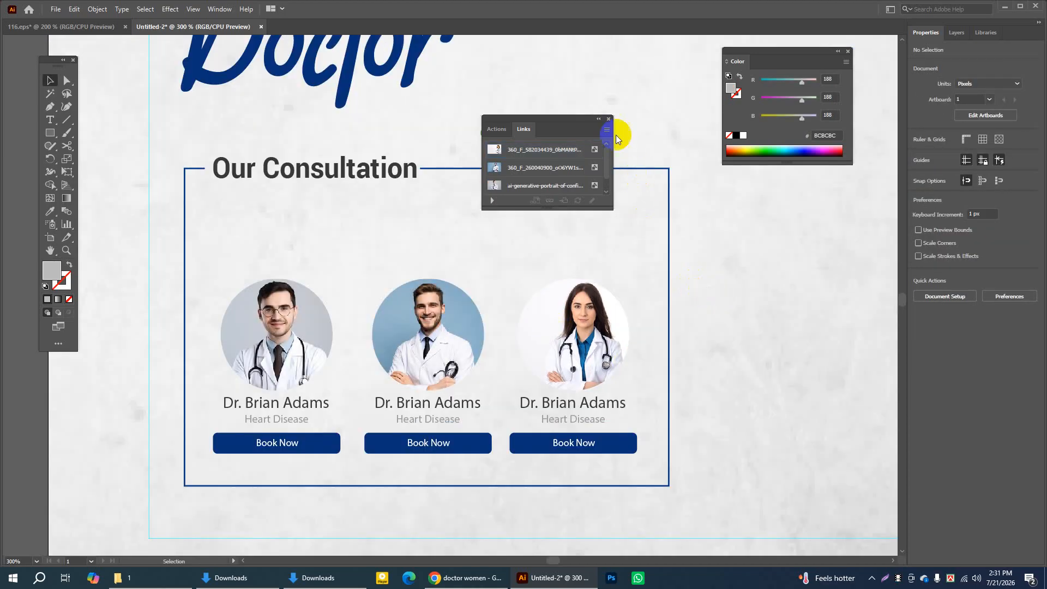
click(609, 120)
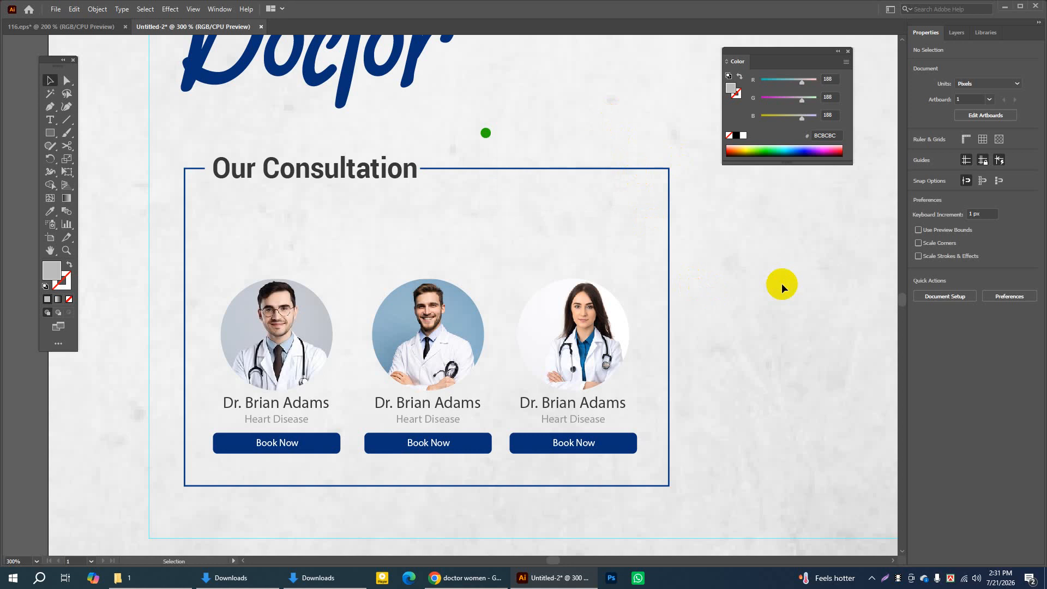
key(ctrl+minus)
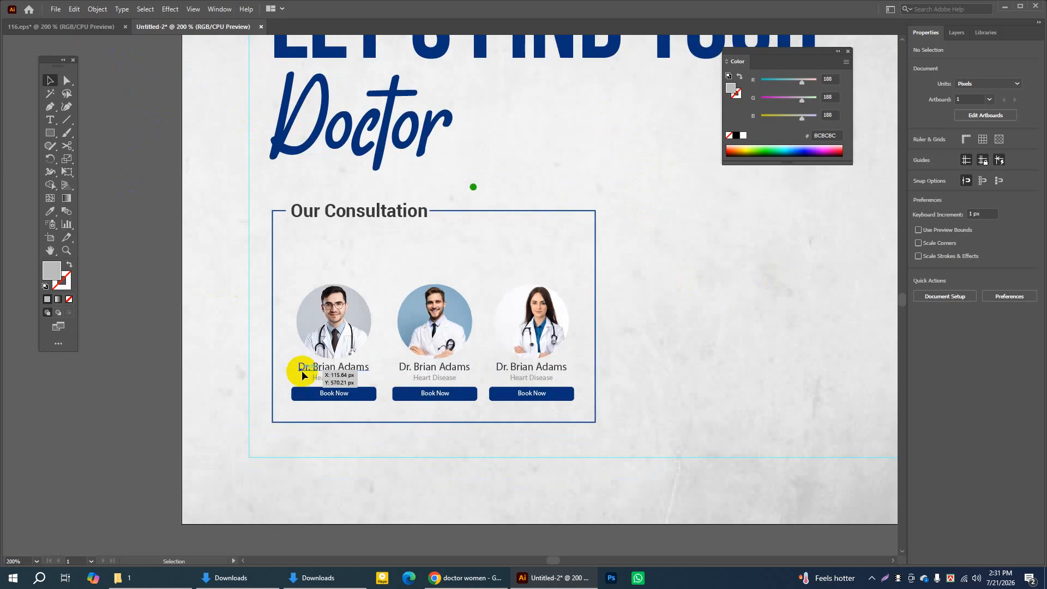
click(50, 120)
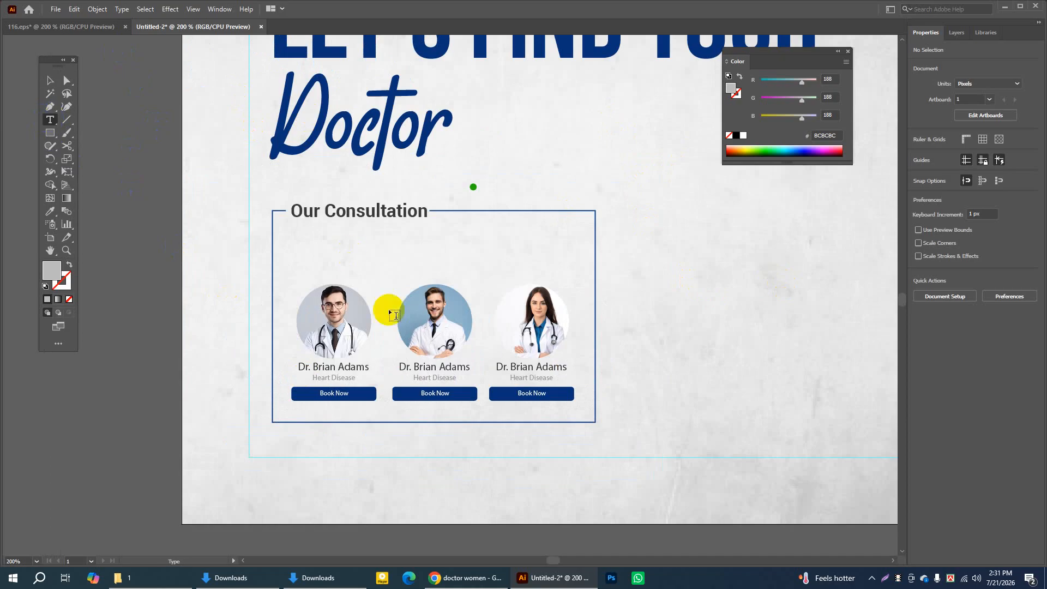
drag(399, 367, 478, 366)
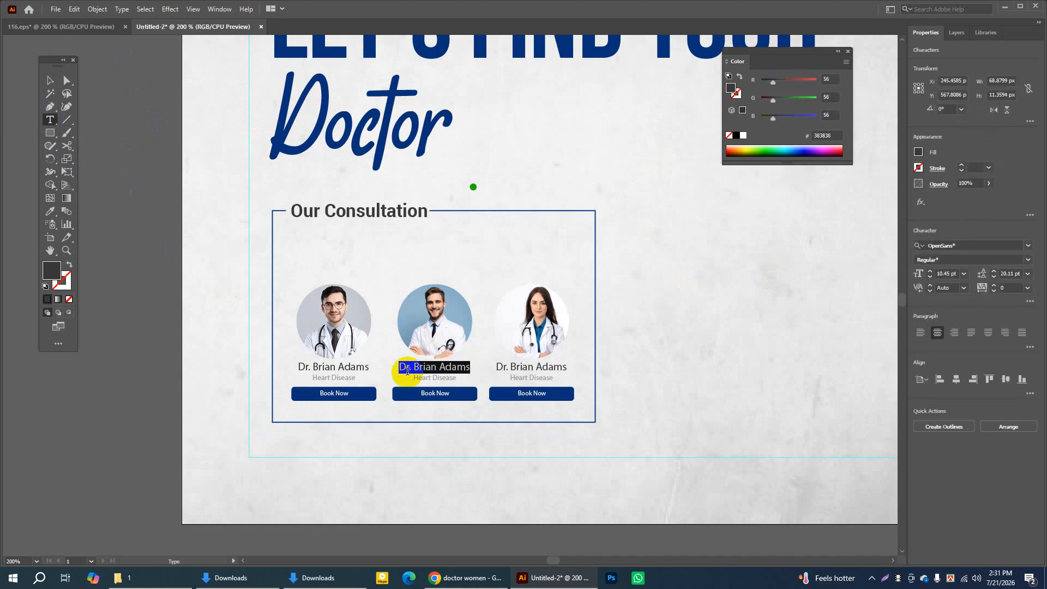
click(401, 367)
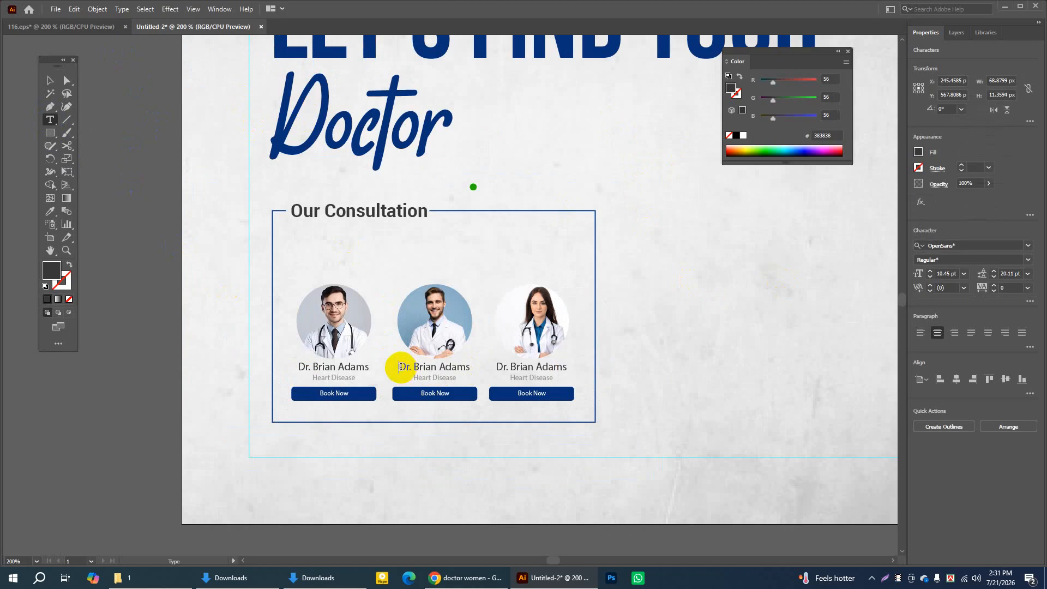
drag(400, 366, 498, 367)
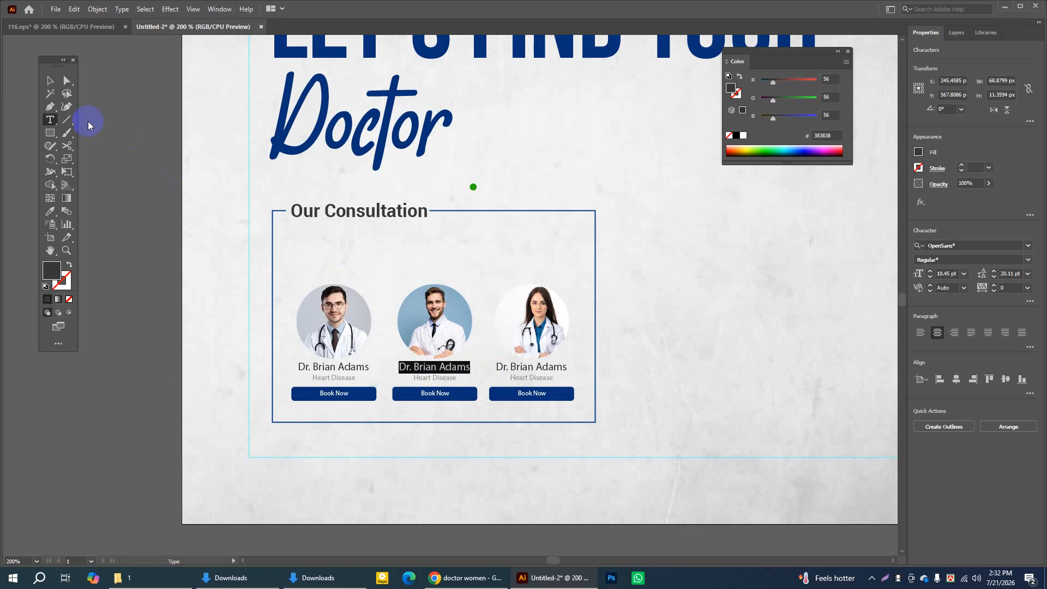
click(50, 81)
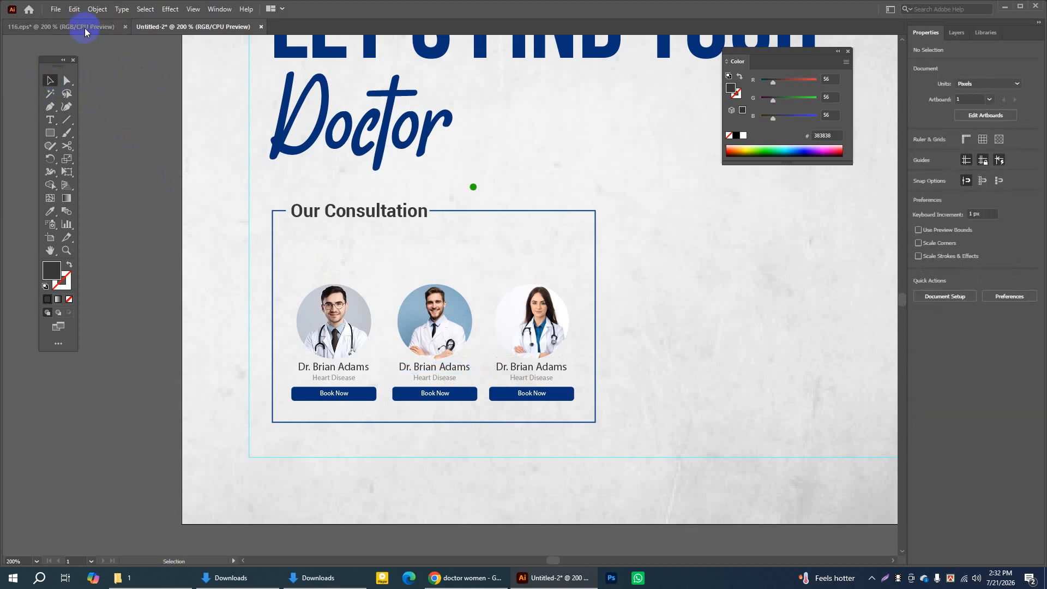
Check the LIVE badge in 116.eps, then draw a rectangle about 41 by 16 px in the consultation frame's upper-right area
click(84, 27)
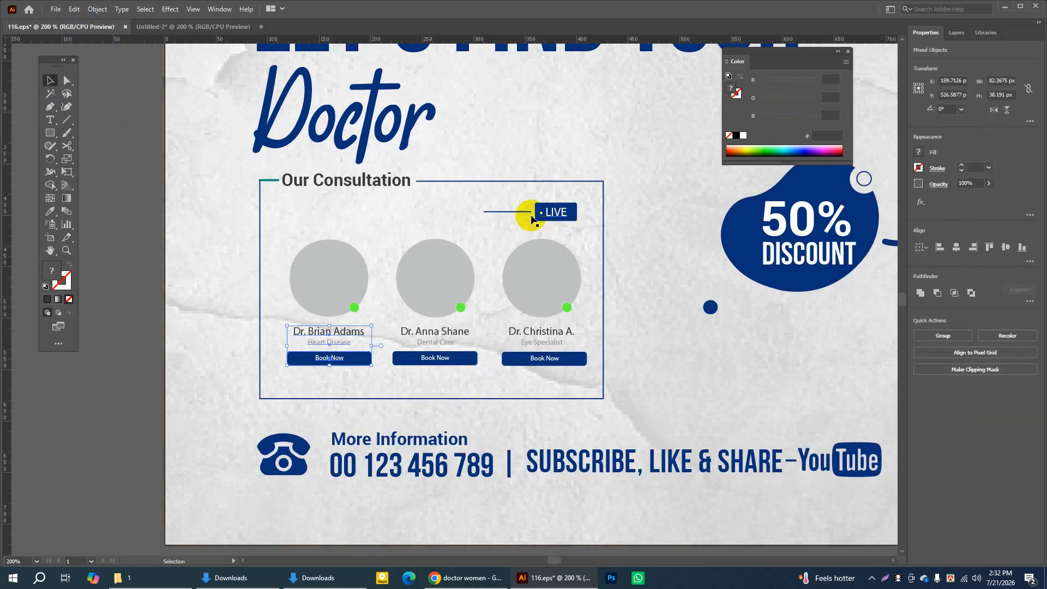
click(162, 30)
click(50, 132)
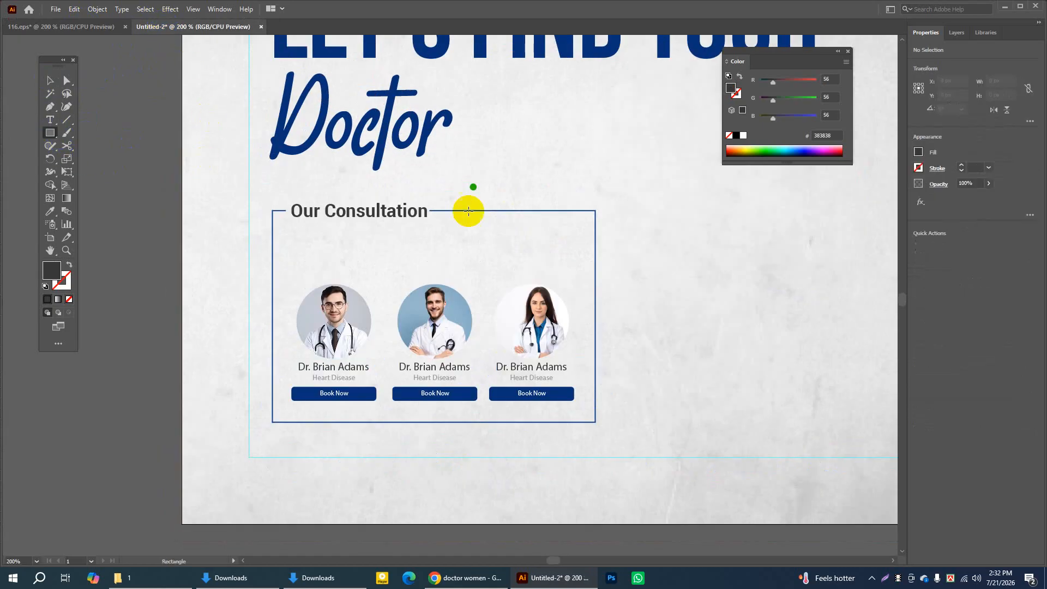
drag(531, 227, 573, 244)
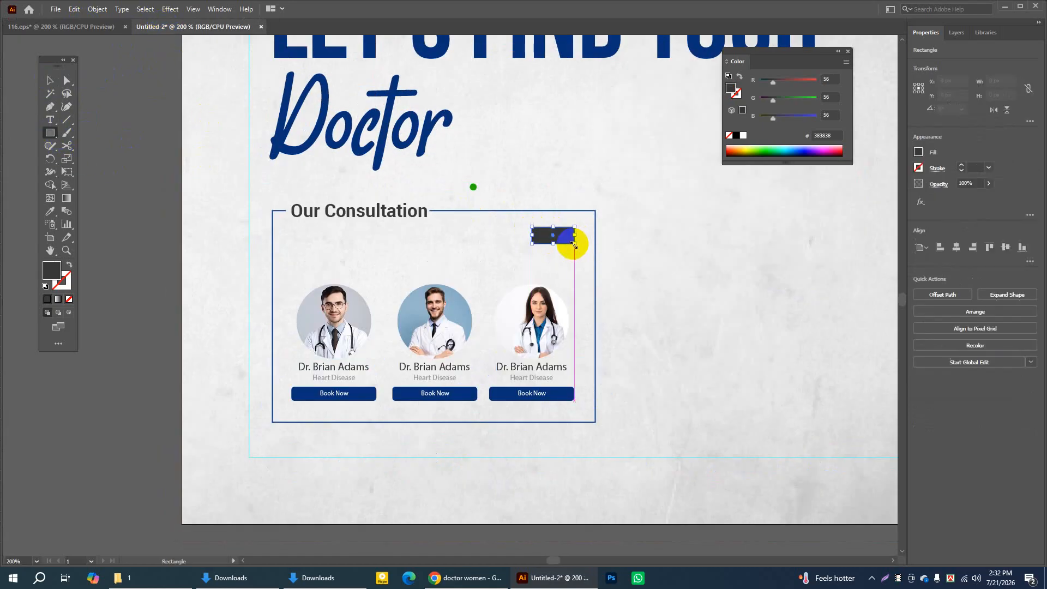
Fill the new rectangle with red F90606
double_click(52, 269)
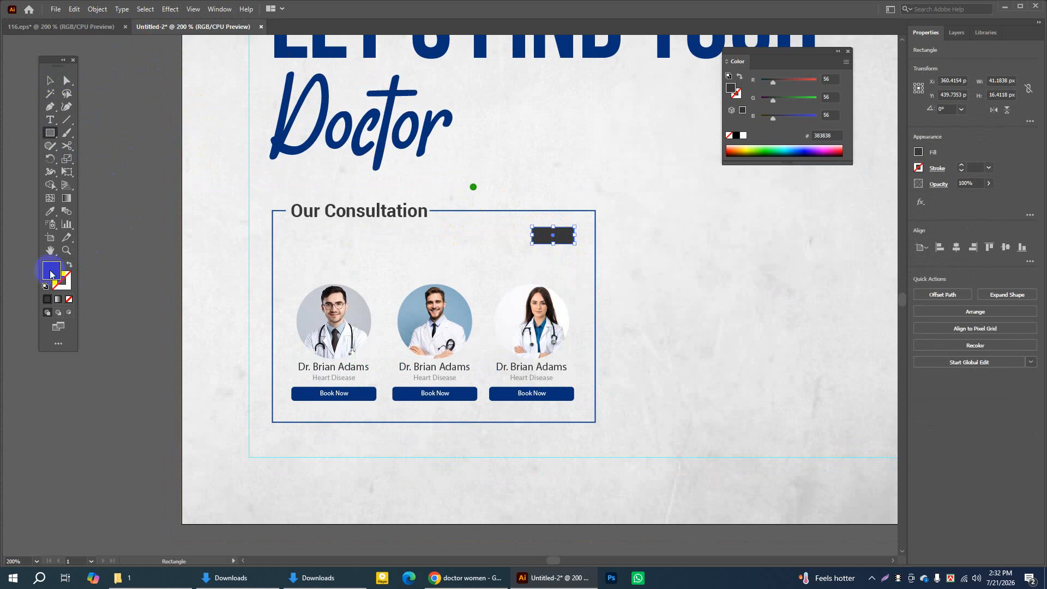
drag(709, 177, 711, 173)
click(707, 172)
click(812, 175)
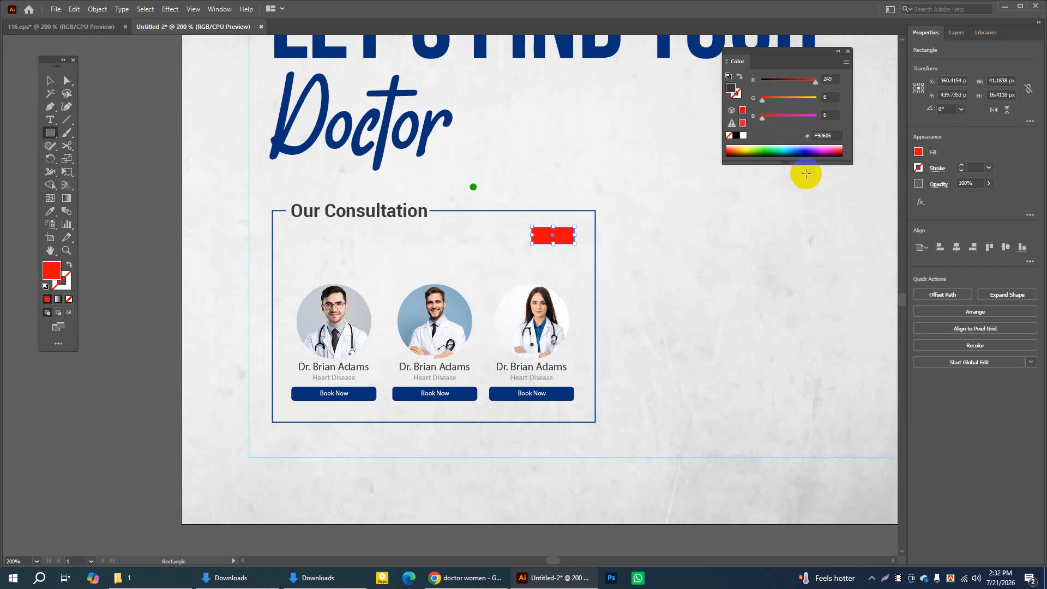
Check the badge in 116.eps again and add the text LIVE above the consultation frame
click(50, 81)
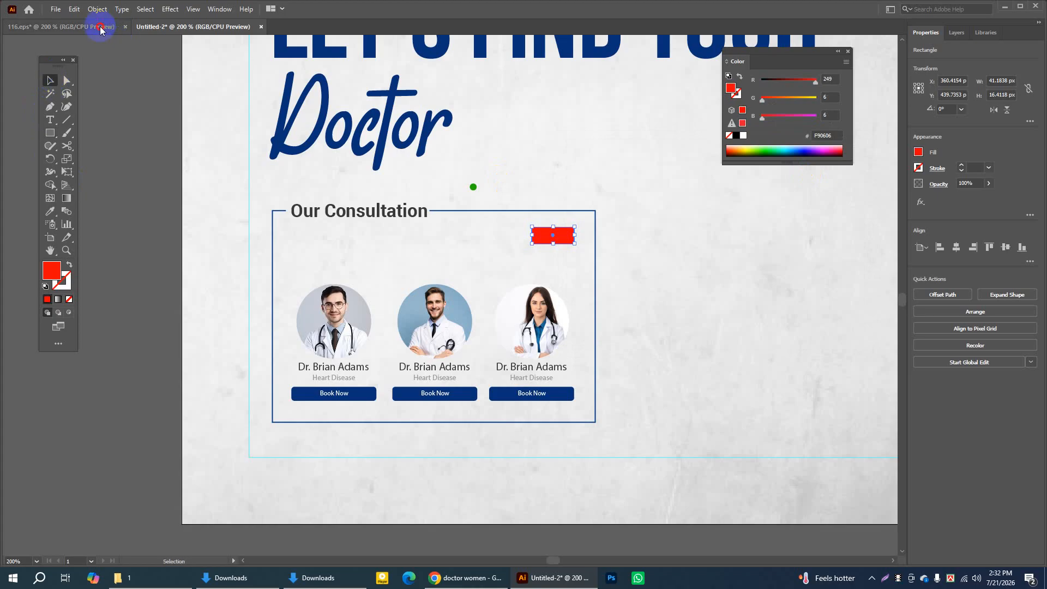
click(100, 26)
click(192, 27)
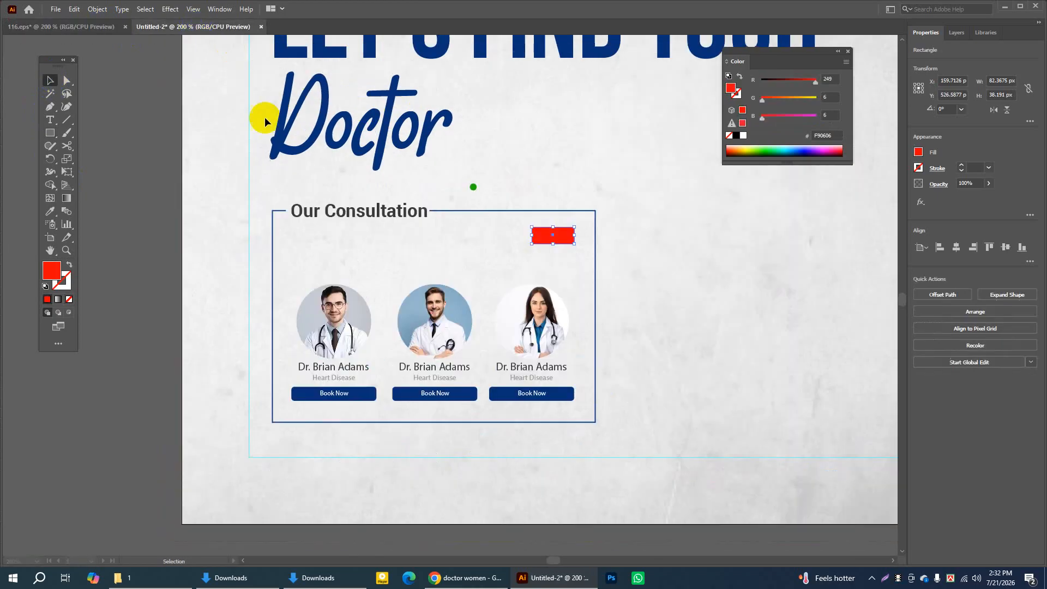
click(67, 250)
click(493, 243)
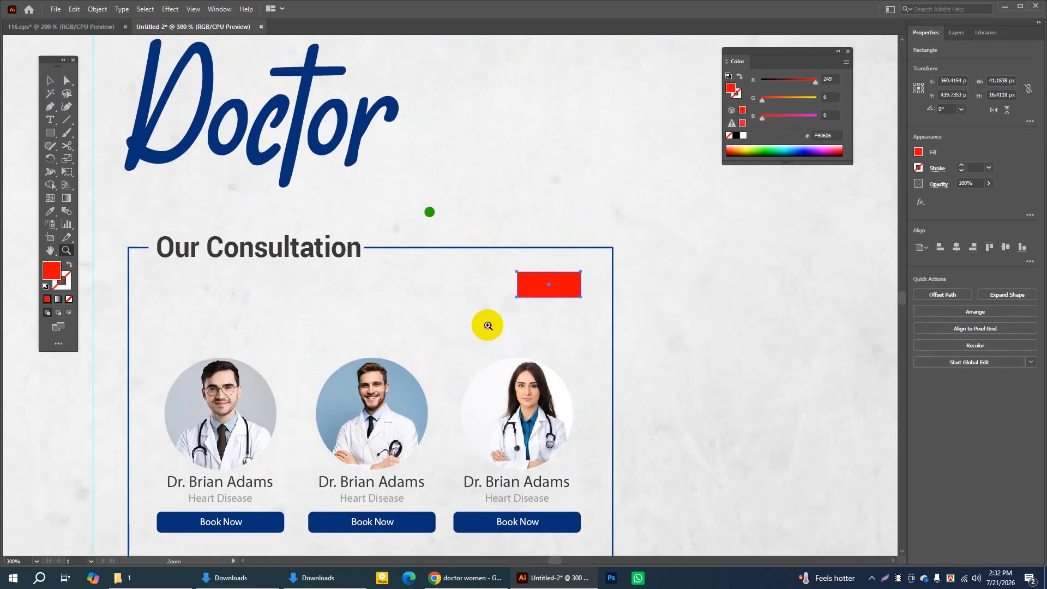
click(488, 325)
click(50, 121)
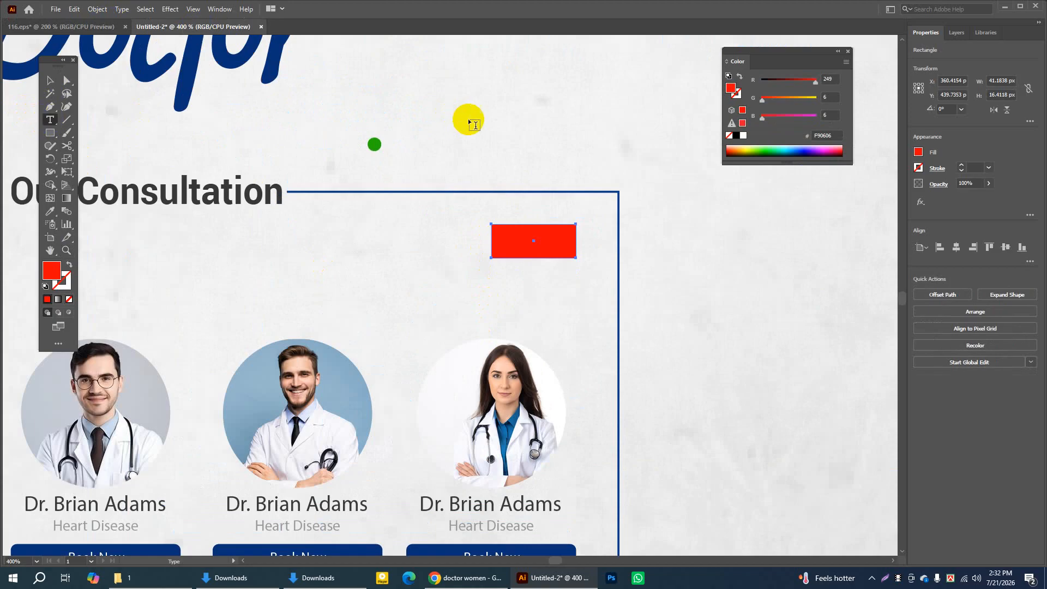
click(471, 120)
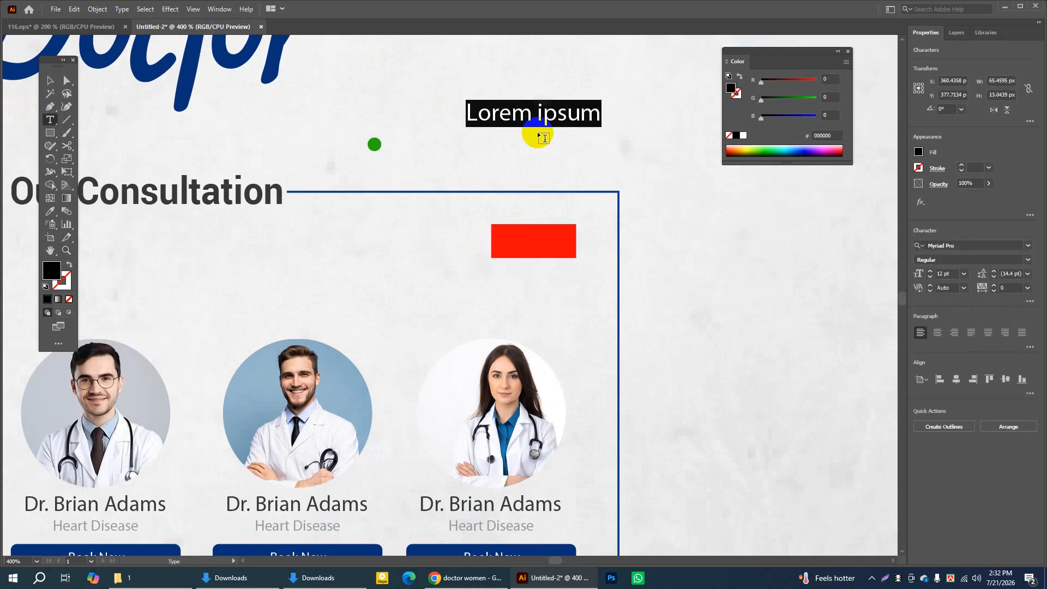
text(L)
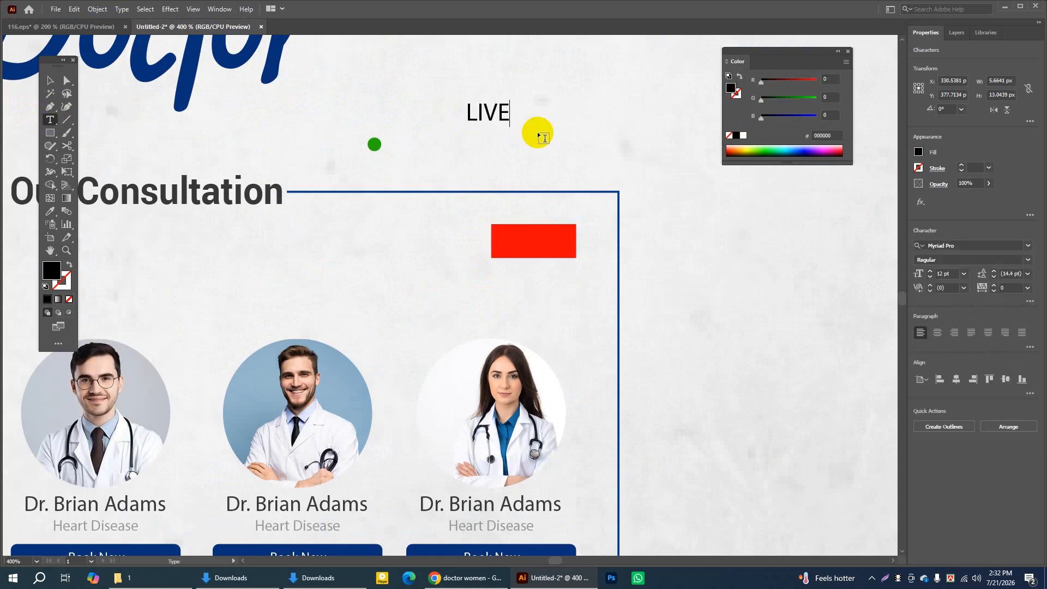
text(IVE)
Try to set the LIVE text's font to Roboto Bold and dismiss the Internet Download Manager warning
click(996, 246)
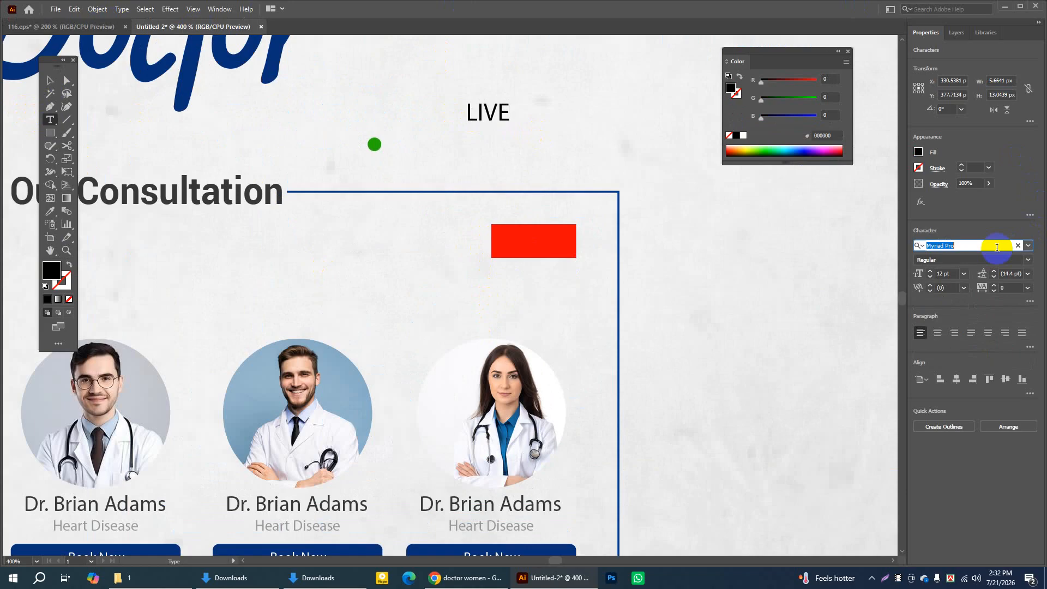
text(ROBO)
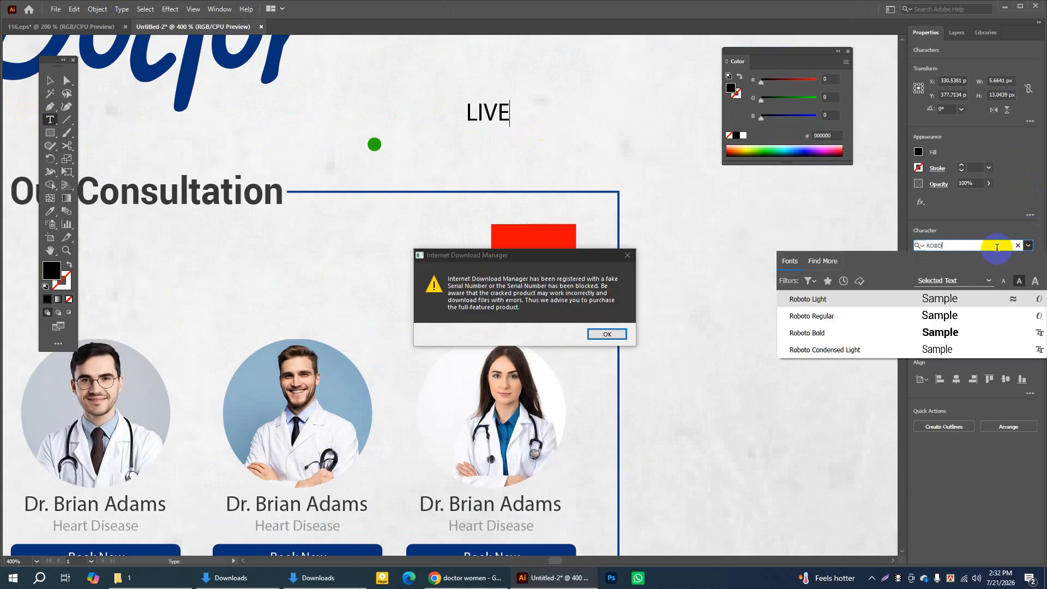
click(821, 332)
click(628, 255)
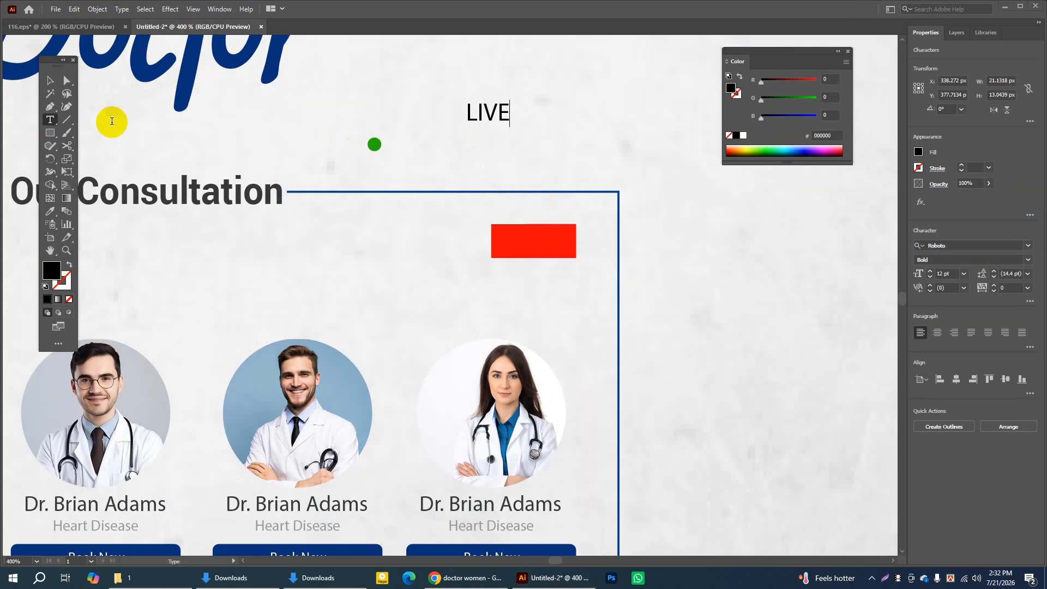
Move the LIVE text onto the centre of the red rectangle
click(50, 82)
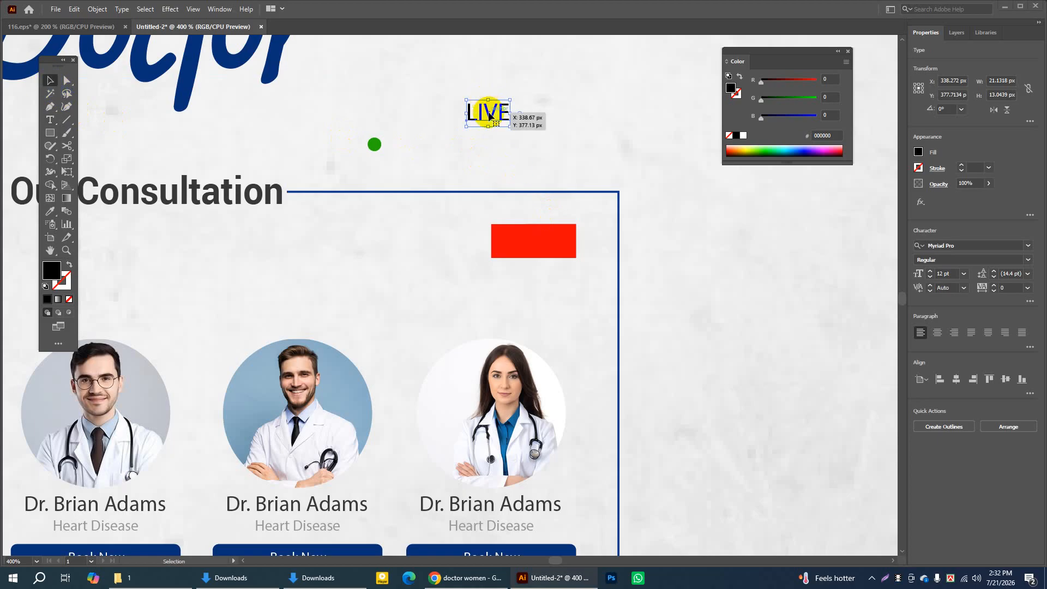
click(766, 151)
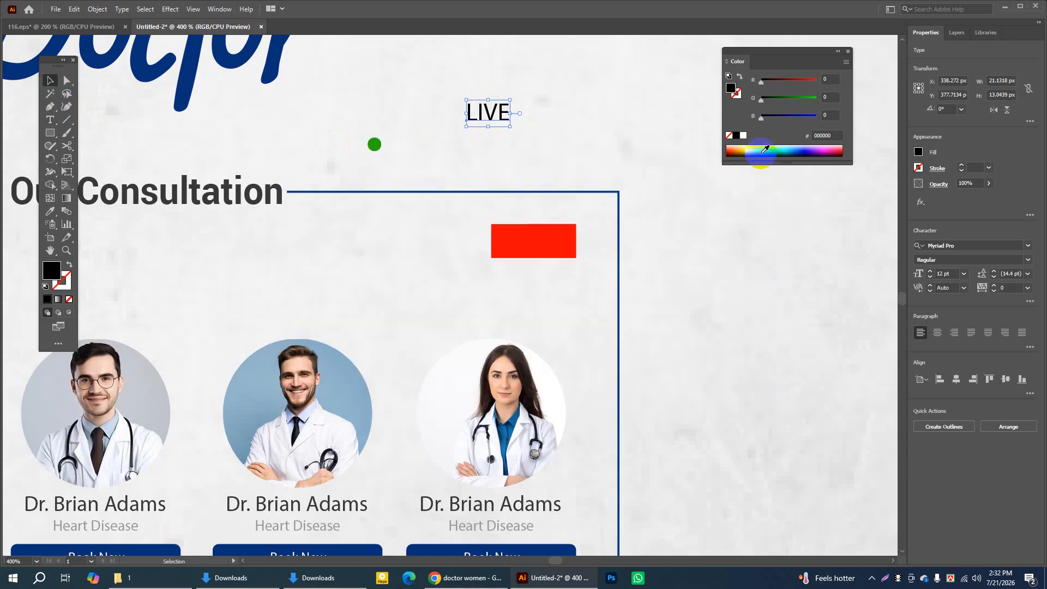
drag(489, 117, 537, 248)
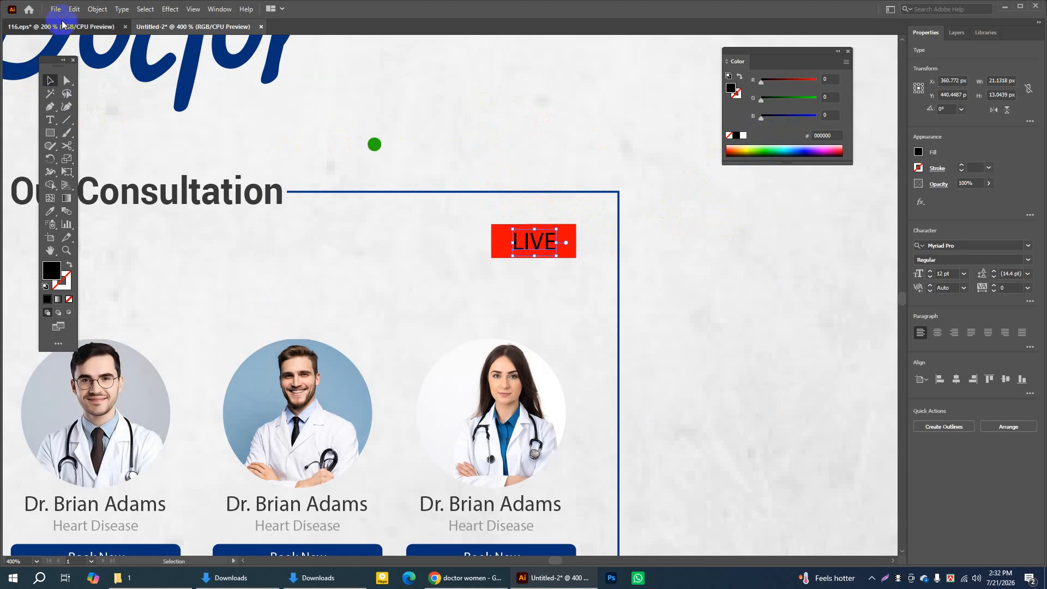
Compare with 116.eps and recolour the badge rectangle with the Doctor lettering's dark blue, sampled with the Eyedropper
click(84, 29)
click(218, 26)
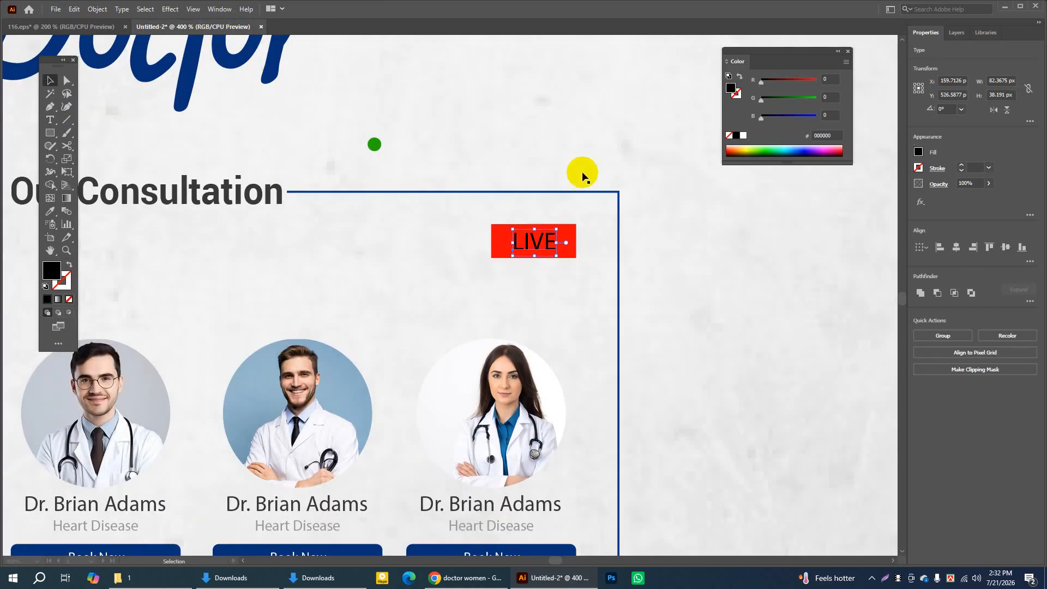
click(576, 231)
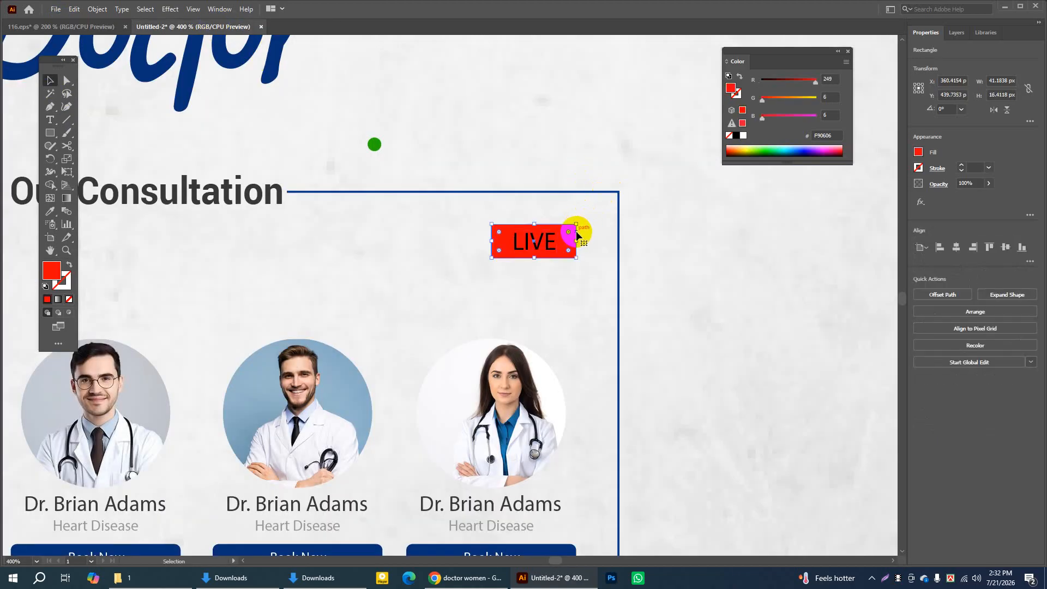
click(50, 211)
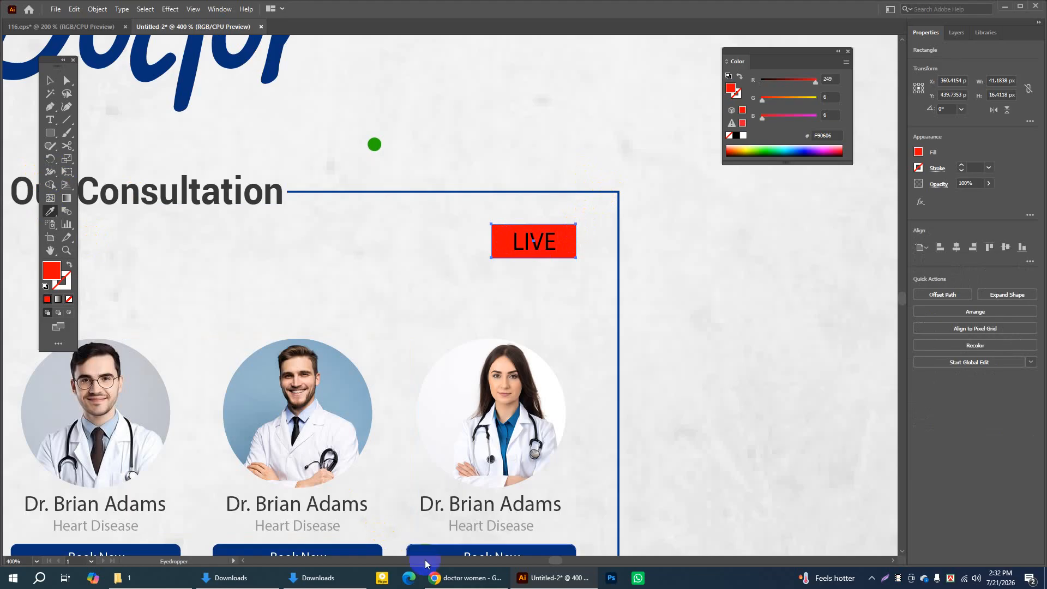
click(51, 250)
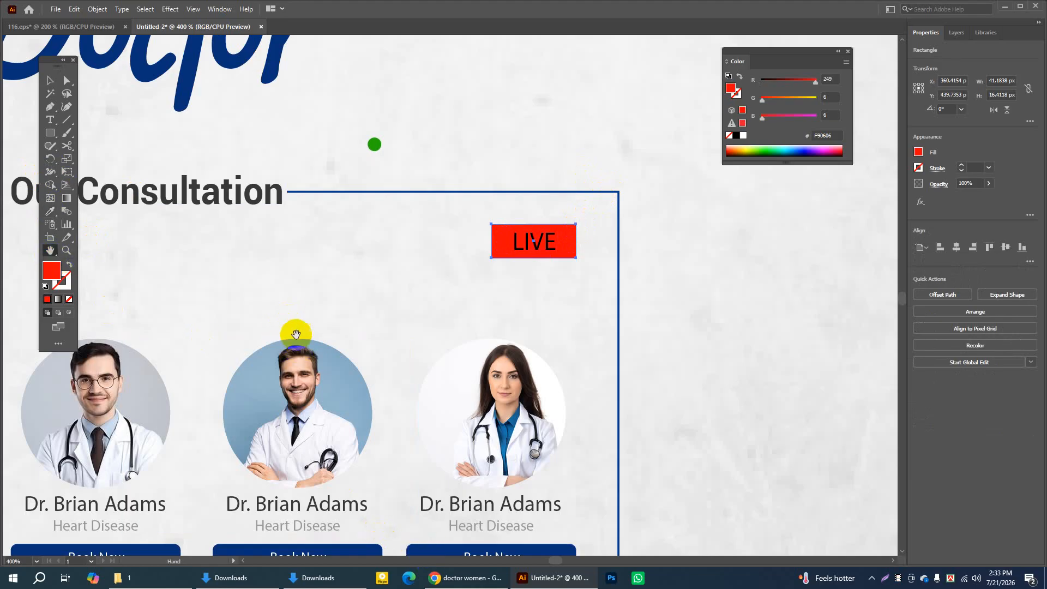
click(50, 211)
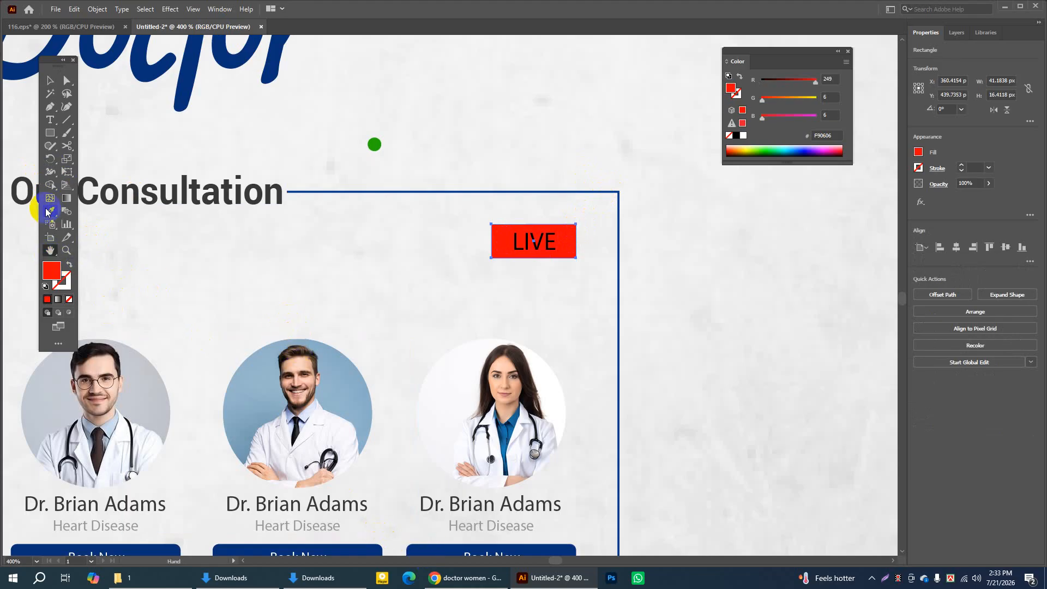
click(192, 66)
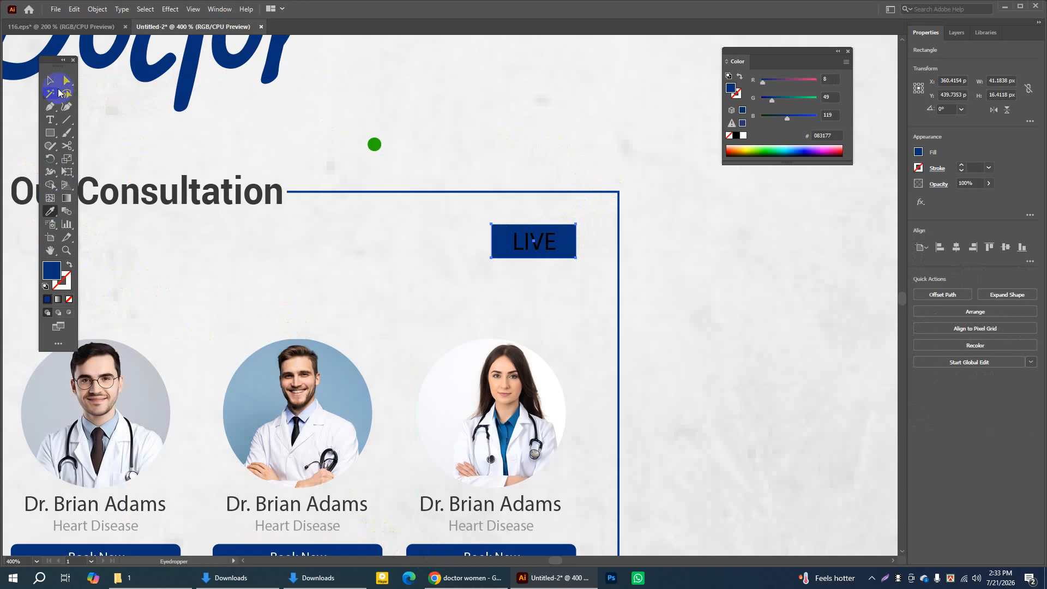
Fill the LIVE text with white and deselect it
click(548, 242)
click(745, 136)
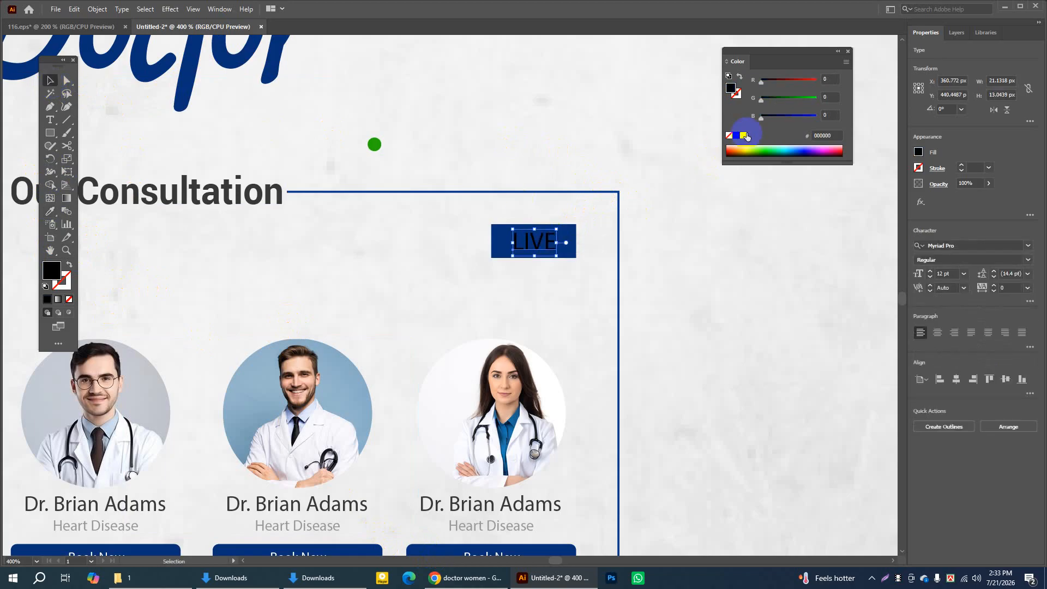
click(712, 214)
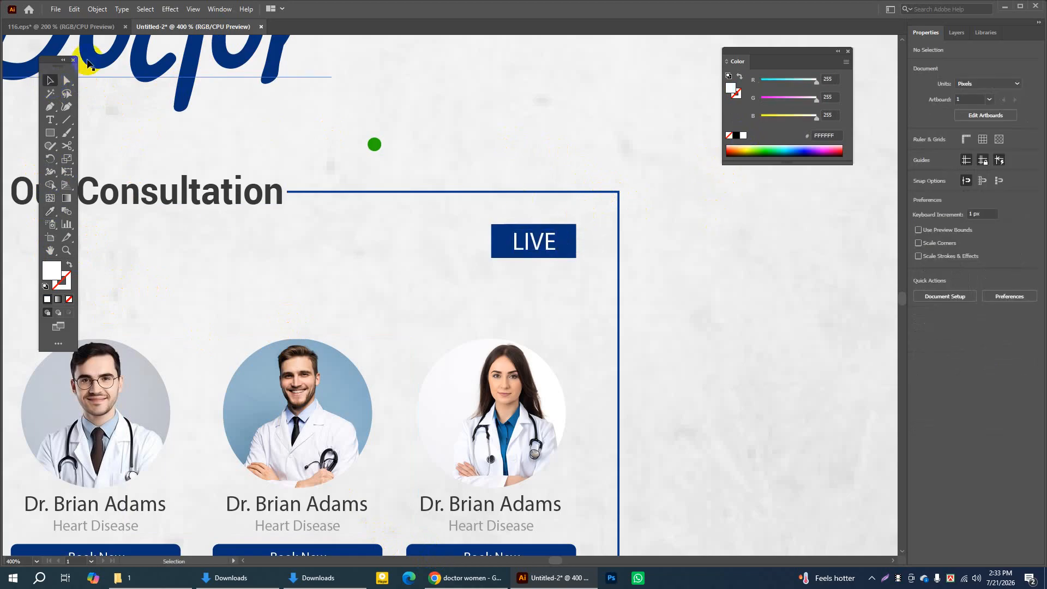
Check 116.eps and add a horizontal dark blue 0.75 pt line about 16 px long just left of the LIVE badge
click(106, 27)
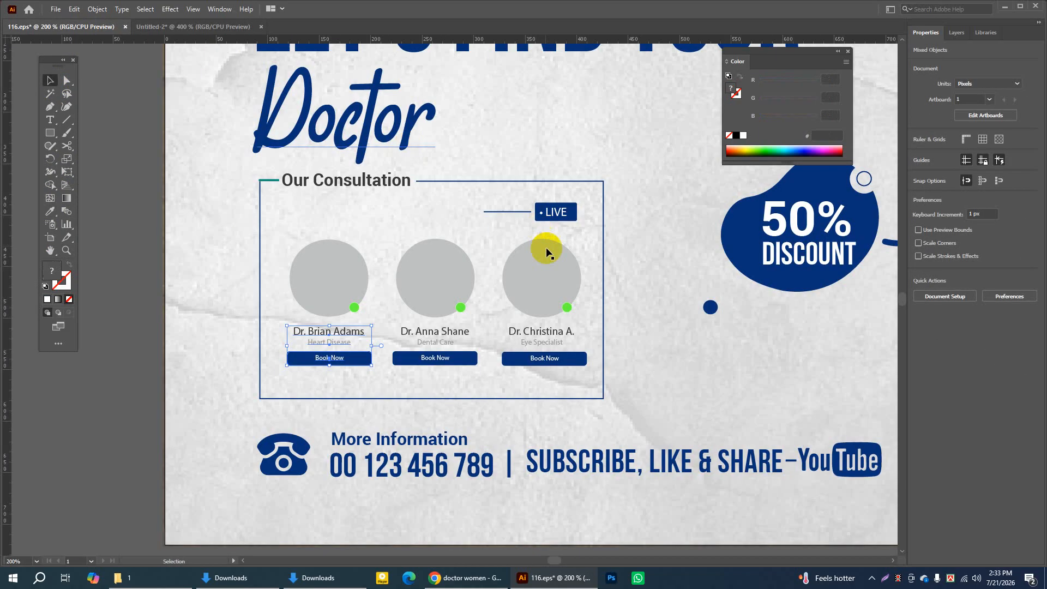
click(201, 28)
click(67, 120)
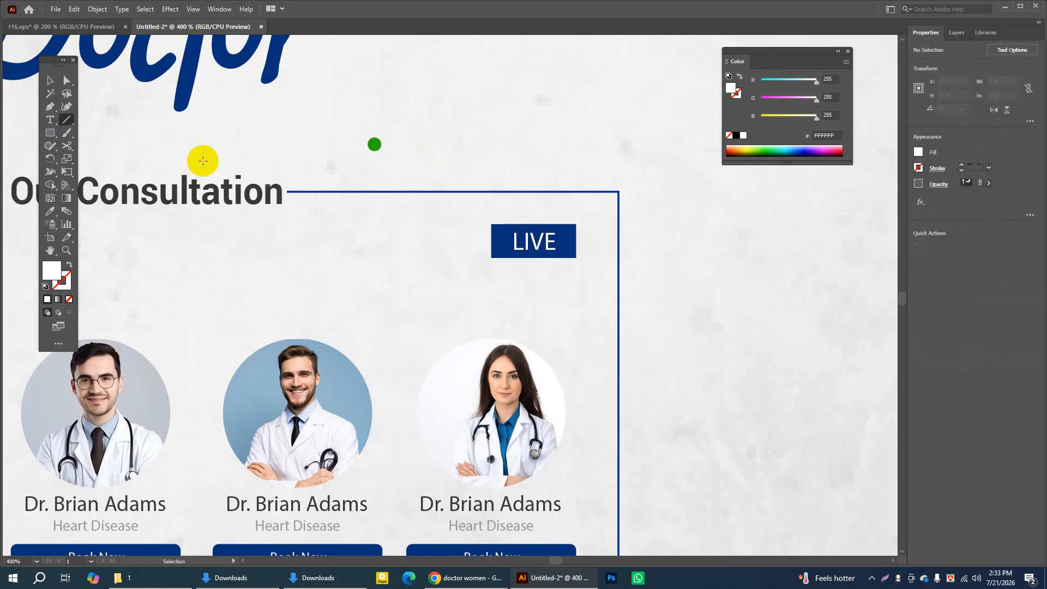
drag(448, 242, 483, 242)
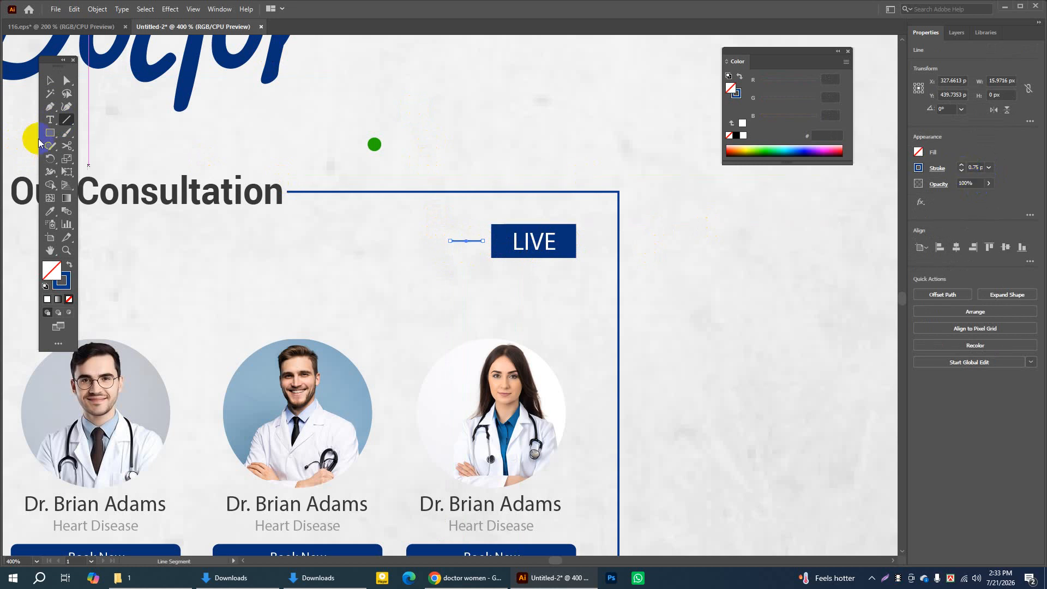
click(50, 80)
click(383, 105)
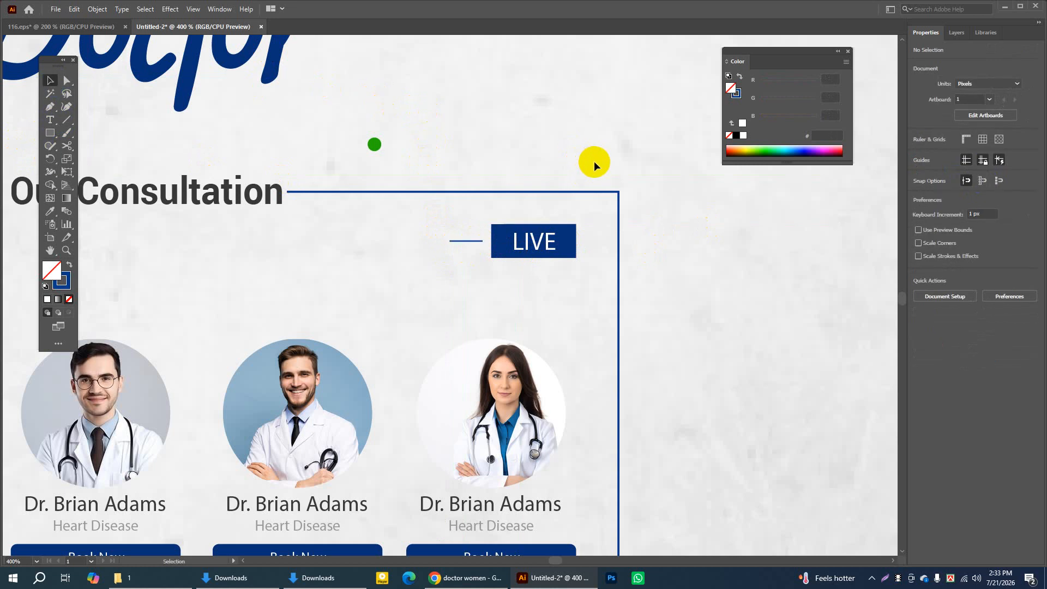
Move the green dot from above the frame onto the lower-right edge of the first doctor's photo
click(49, 250)
drag(276, 231, 371, 192)
click(50, 80)
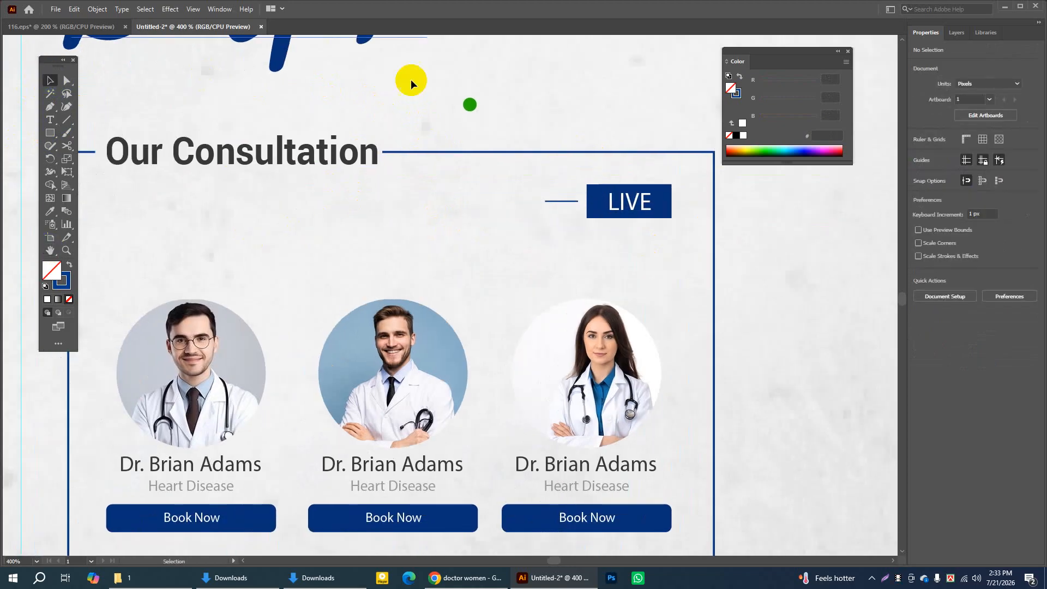
drag(470, 104, 252, 417)
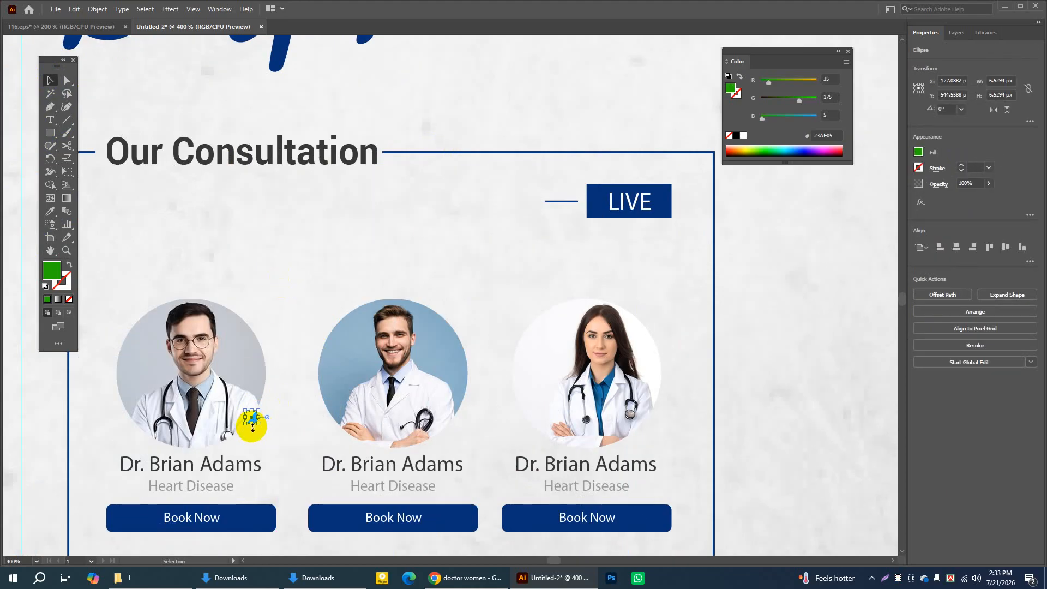
Bring the green dot to the front of the first doctor's photo and nudge it 1 px left
click(64, 250)
click(263, 403)
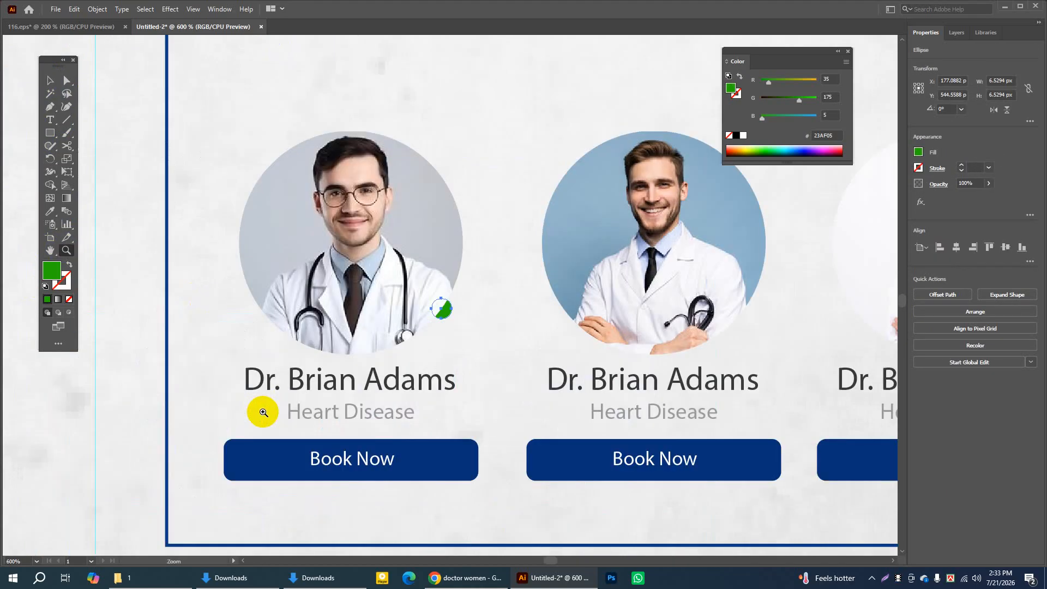
click(263, 426)
click(421, 271)
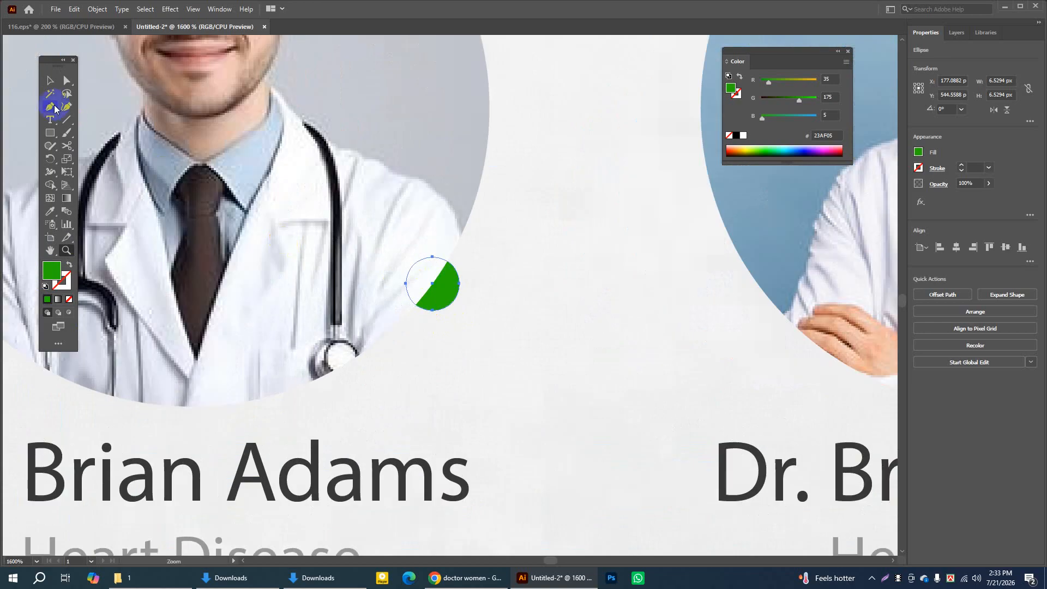
click(50, 81)
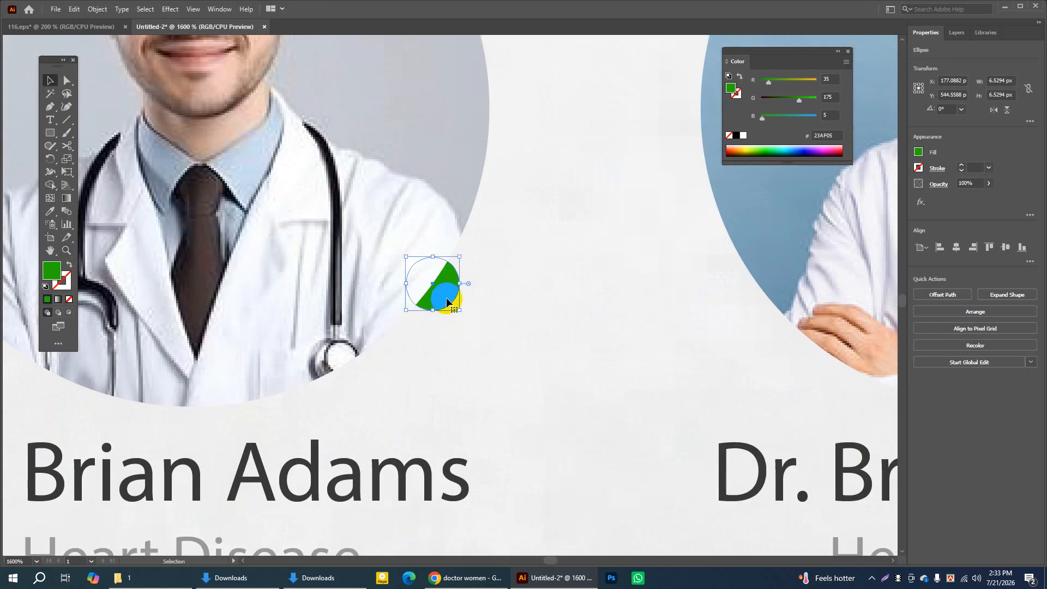
right_click(447, 301)
mouse_move(480, 243)
click(577, 236)
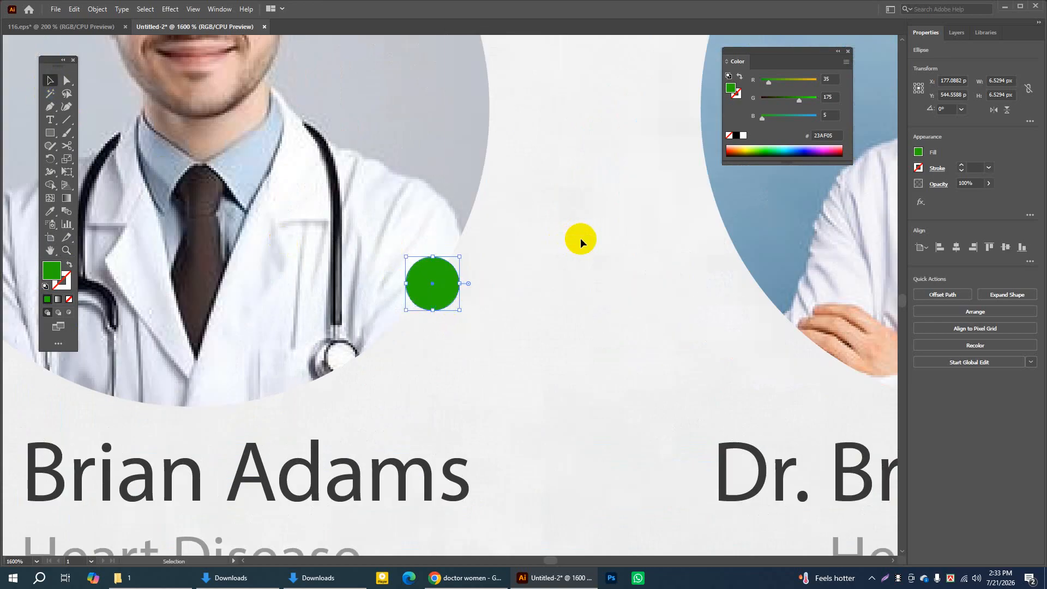
click(446, 273)
key(Left)
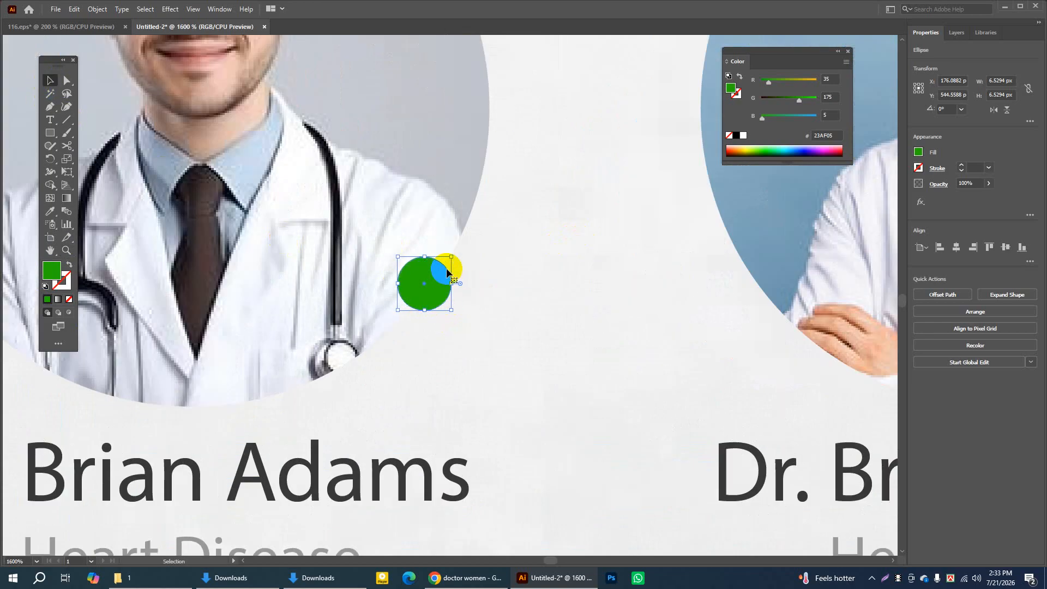
click(476, 281)
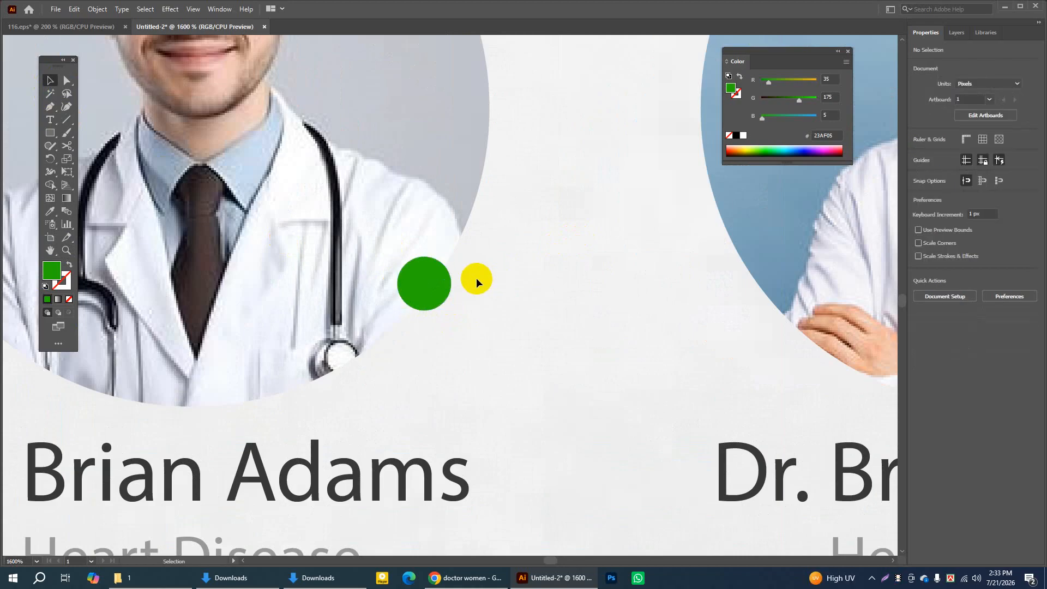
Copy the green dot, paste it in front, and move the copy 98 px right onto the second doctor's photo
key(ctrl+minus)
key(ctrl+minus)
key(ctrl+minus)
key(ctrl+minus)
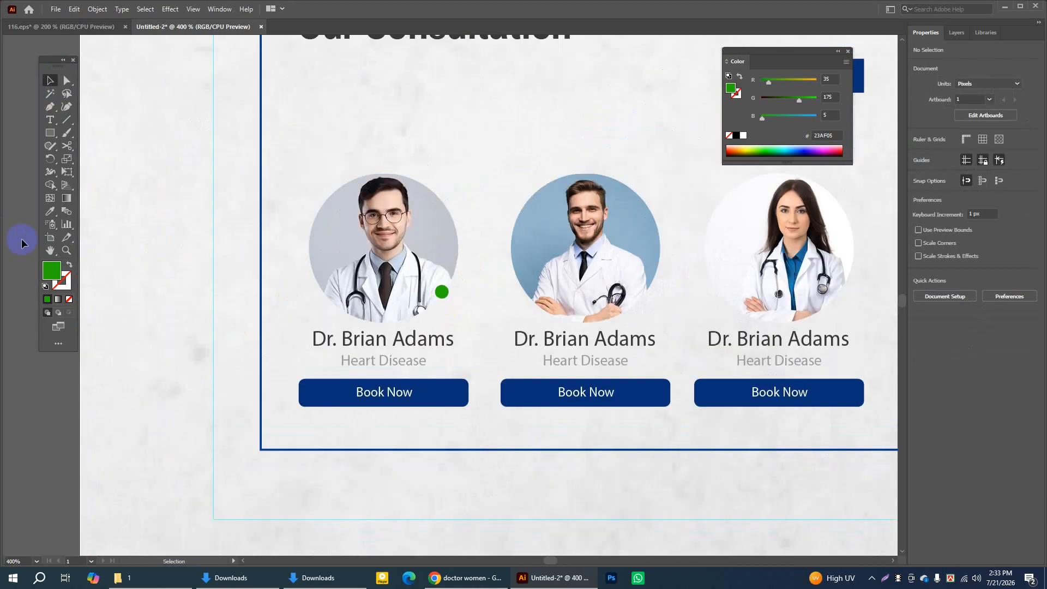
click(50, 250)
drag(624, 240, 381, 245)
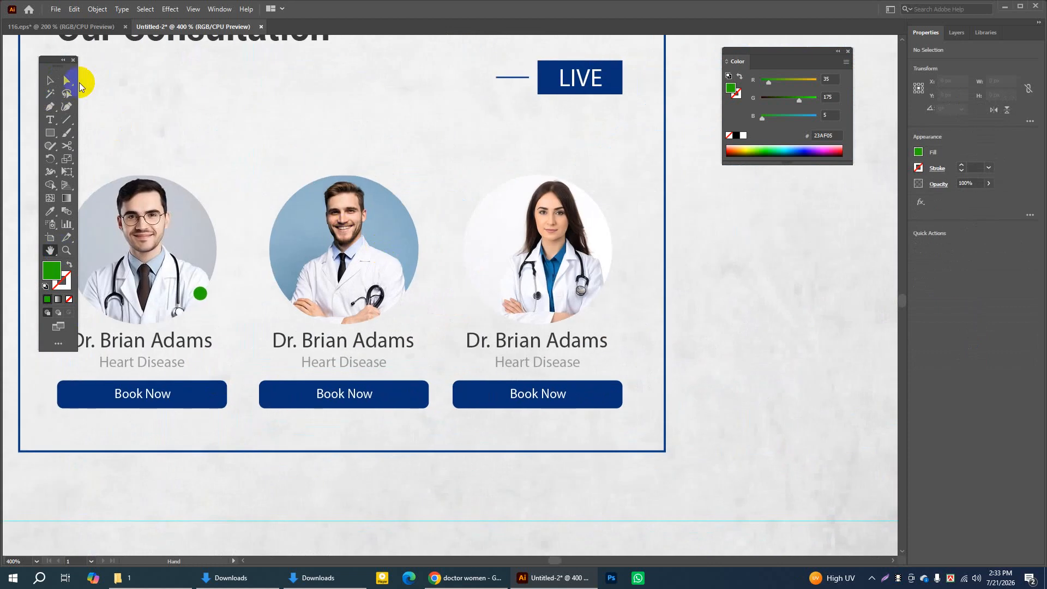
click(50, 80)
click(200, 295)
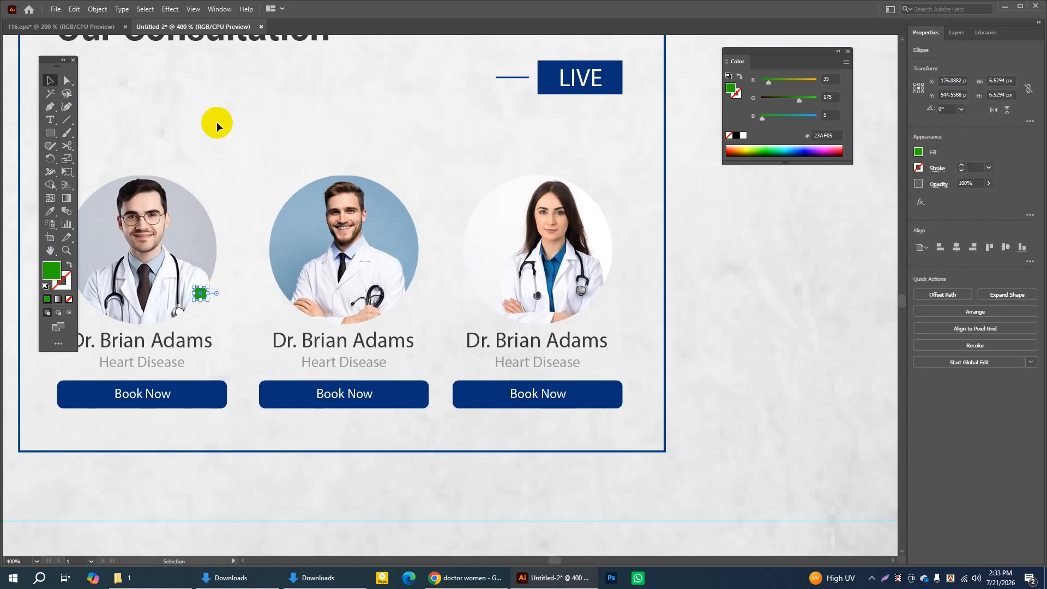
click(75, 9)
click(83, 59)
click(74, 9)
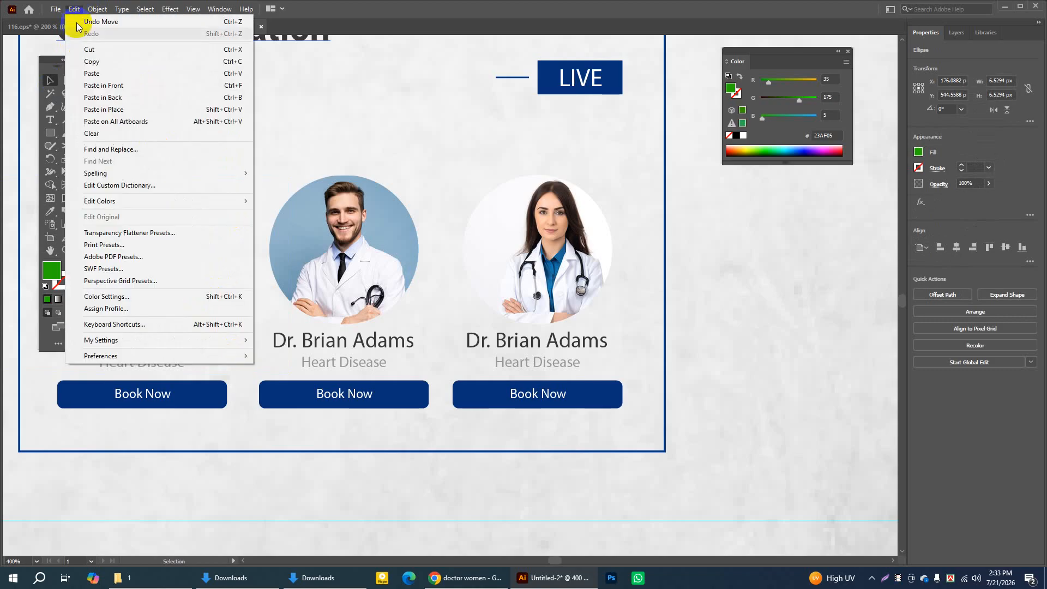
click(97, 84)
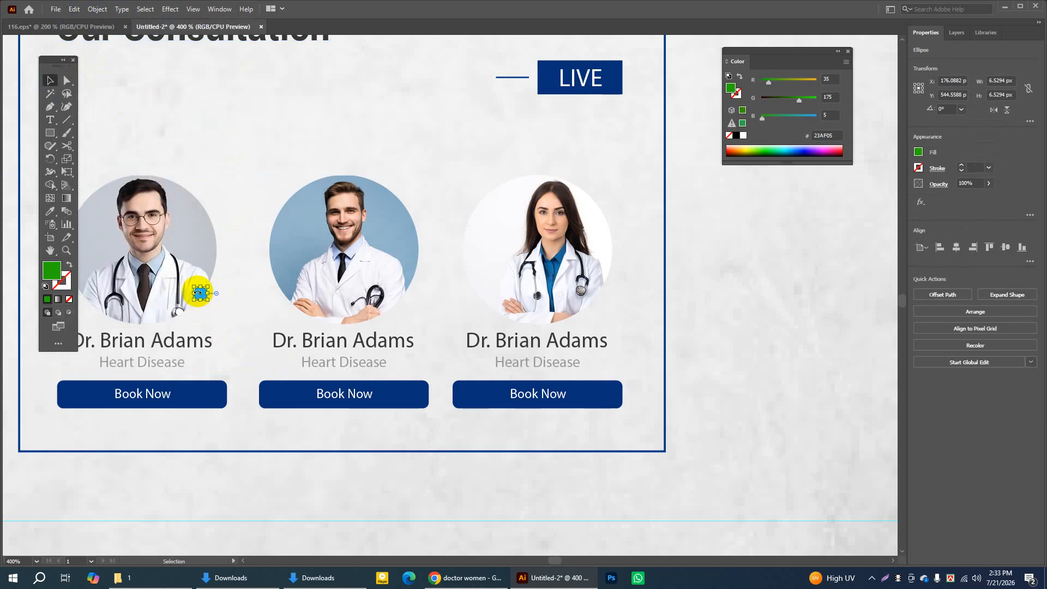
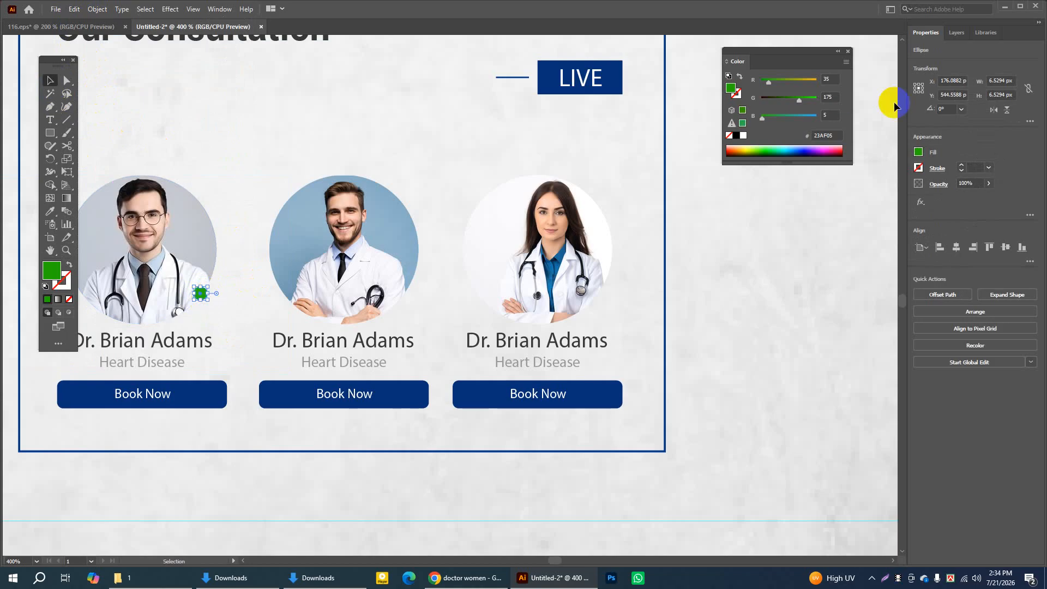
key(Right)
key(Right)
key(Right)
key(Right)
key(Right)
key(Right)
key(Right)
key(Right)
key(Right)
key(Right)
key(Right)
key(Right)
key(Right)
key(Right)
key(Right)
key(Right)
key(Right)
key(Right)
key(Right)
key(Right)
key(Right)
key(Right)
key(Right)
key(Right)
key(Right)
key(Right)
key(Right)
key(Right)
key(Right)
key(Right)
key(Right)
key(Right)
key(Right)
key(Right)
key(Right)
key(Right)
key(Right)
key(Right)
key(Right)
key(Right)
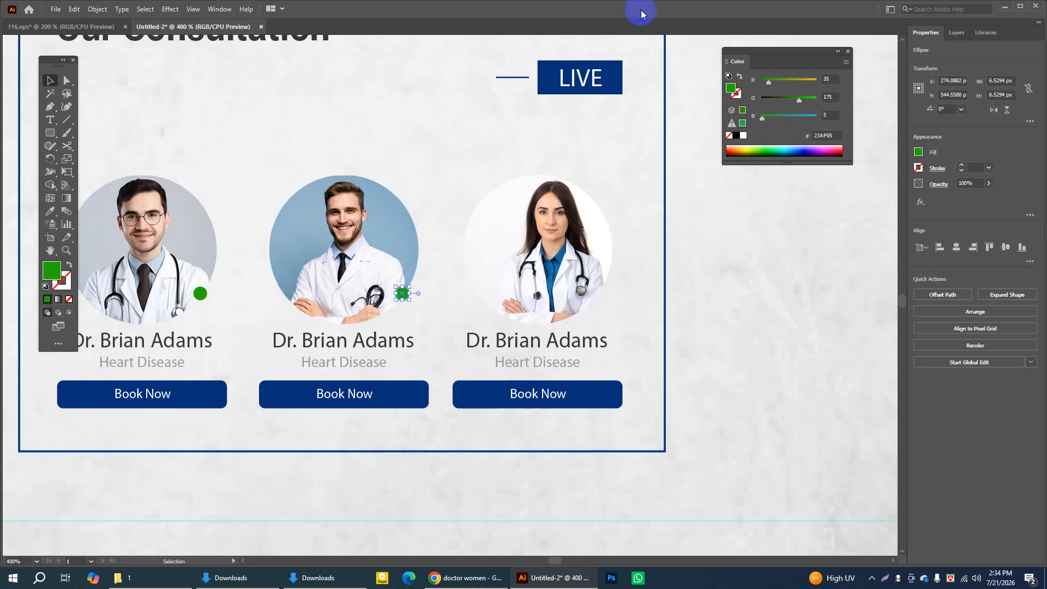
Copy the second green dot in front and move the copy 93 px right onto the third doctor's photo, then deselect it
click(74, 9)
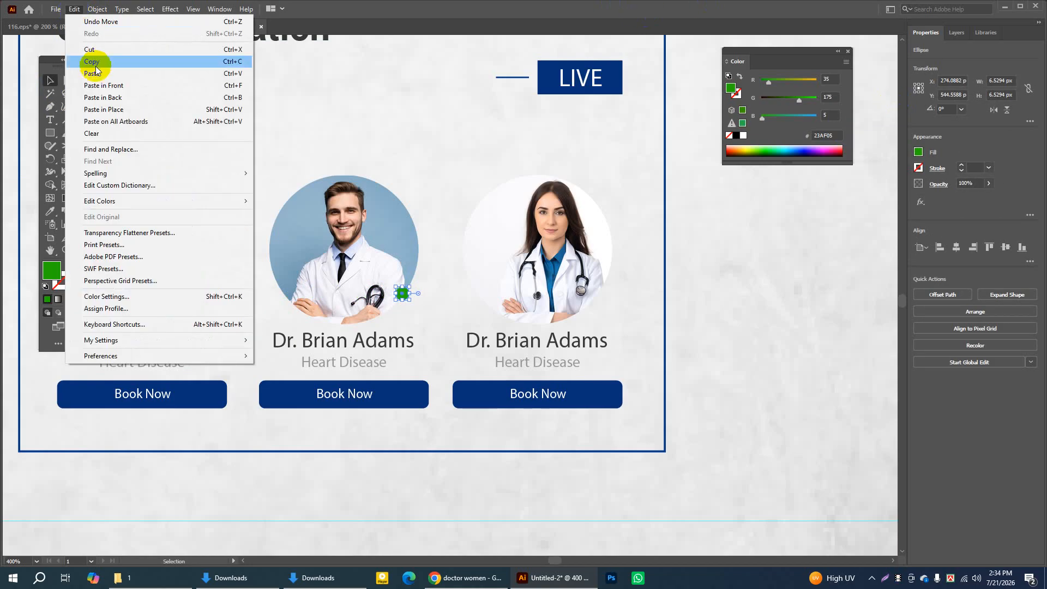
click(94, 62)
click(74, 10)
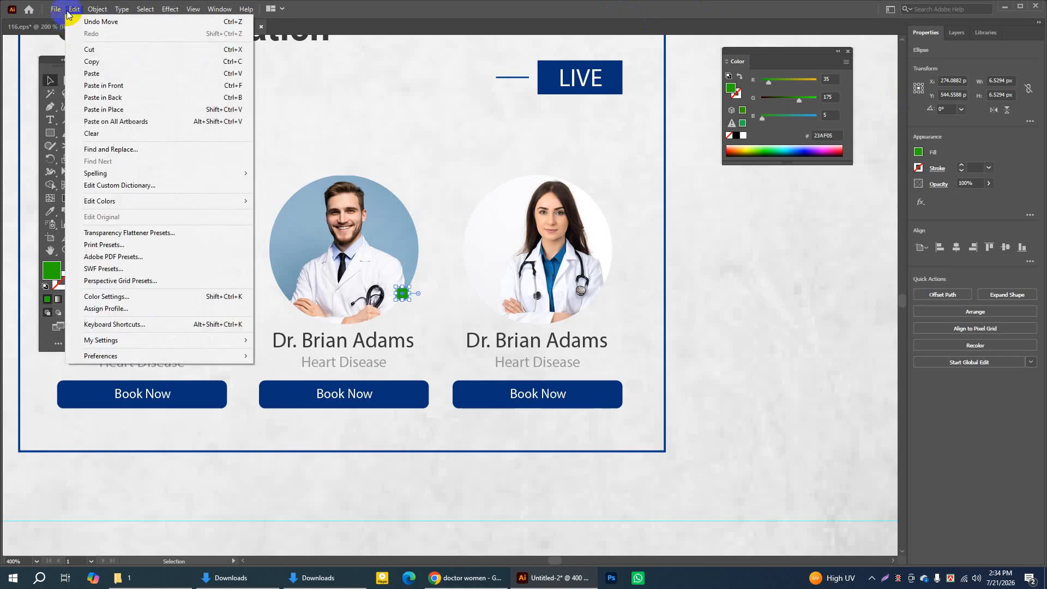
click(99, 87)
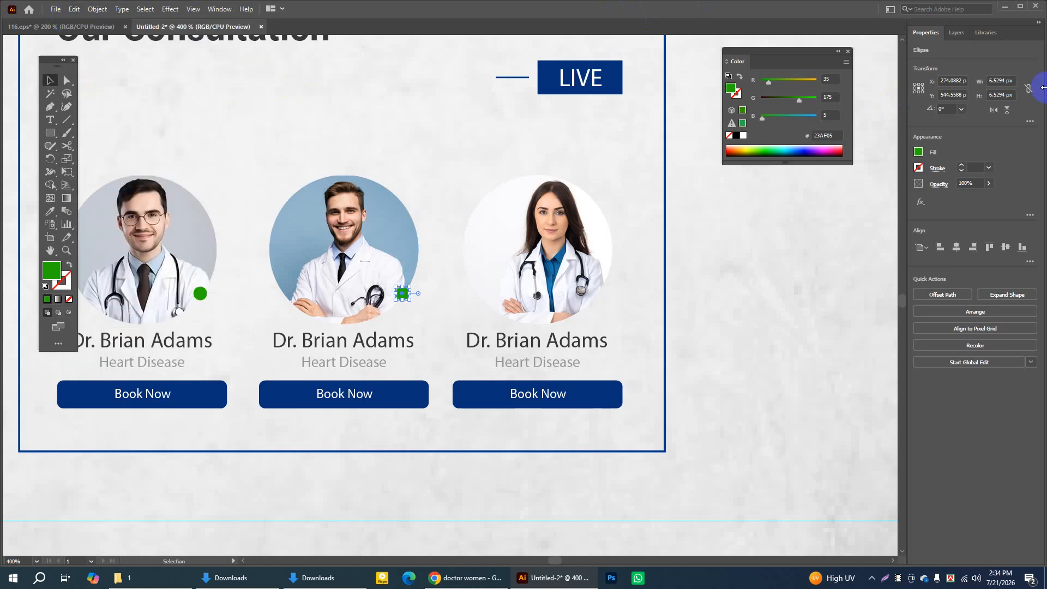
key(Right)
key(Right)
key(Right)
key(Right)
key(Right)
key(Right)
key(Right)
key(Right)
key(Right)
key(Right)
key(Right)
key(Right)
key(Right)
key(Right)
key(Right)
key(Right)
key(Right)
key(Right)
key(Right)
key(Right)
key(Right)
key(Right)
key(Right)
key(Right)
key(Right)
key(Right)
key(Right)
key(Right)
key(Right)
key(Right)
key(Right)
key(Right)
key(Right)
key(Right)
key(Right)
key(Right)
key(Right)
key(Right)
key(Right)
key(Right)
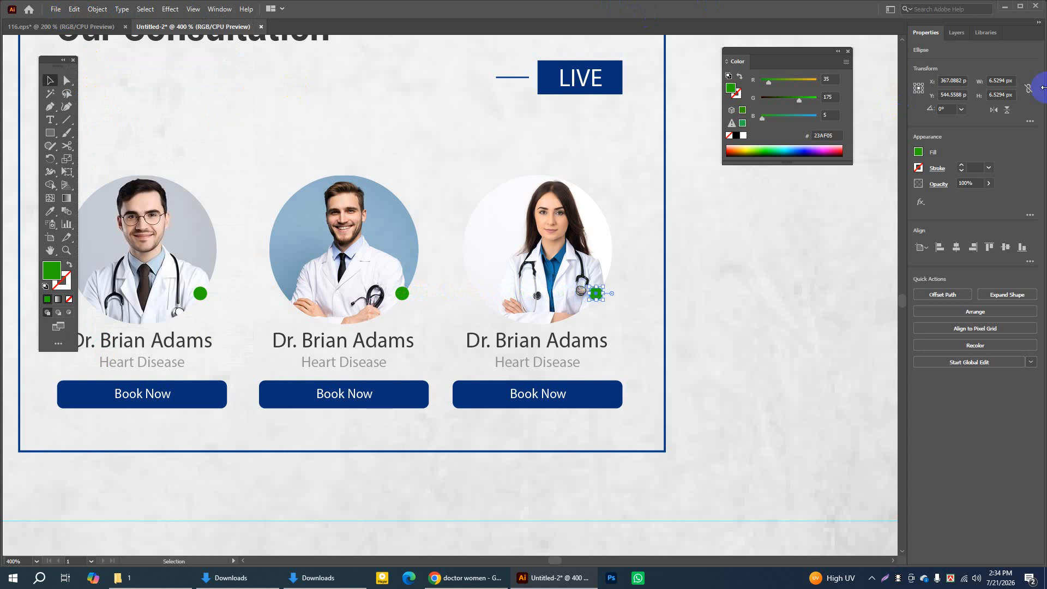
click(771, 282)
key(ctrl+minus)
key(ctrl+minus)
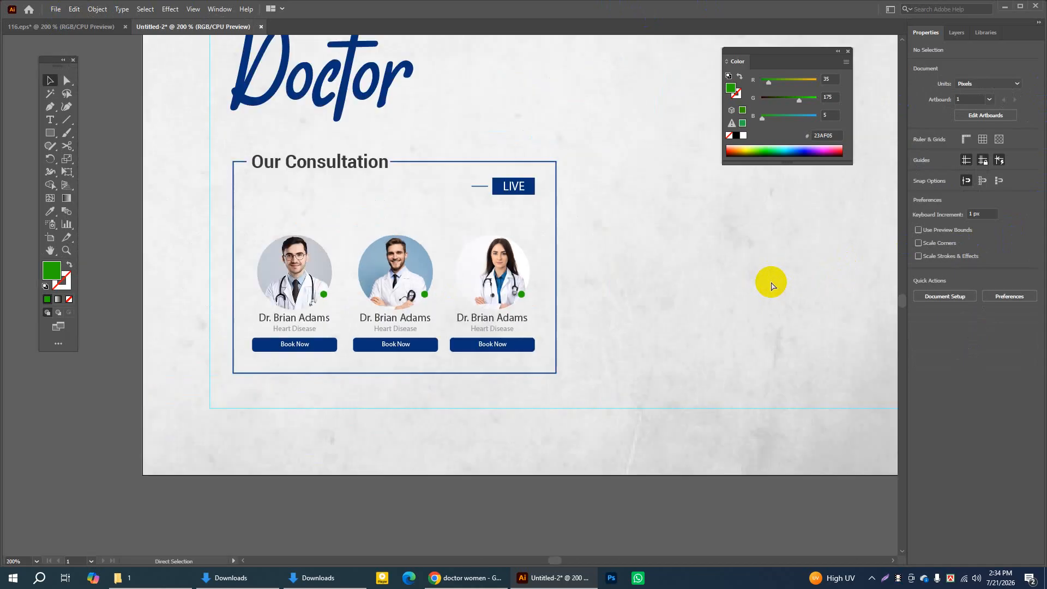
Check the card placement in 116.eps and move all three doctor cards up about 12 px inside the frame
click(65, 27)
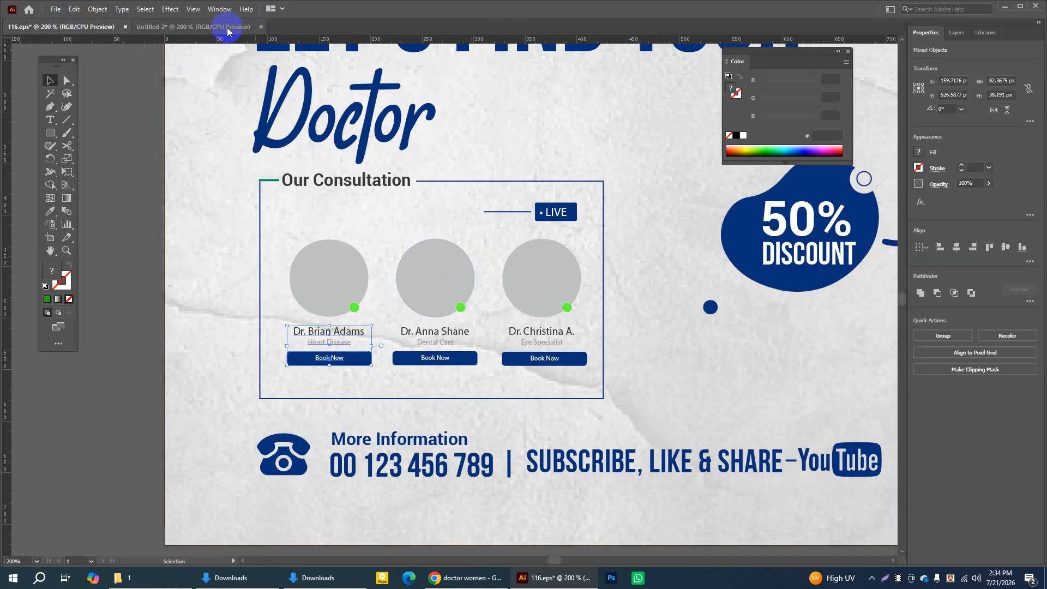
click(207, 27)
click(267, 214)
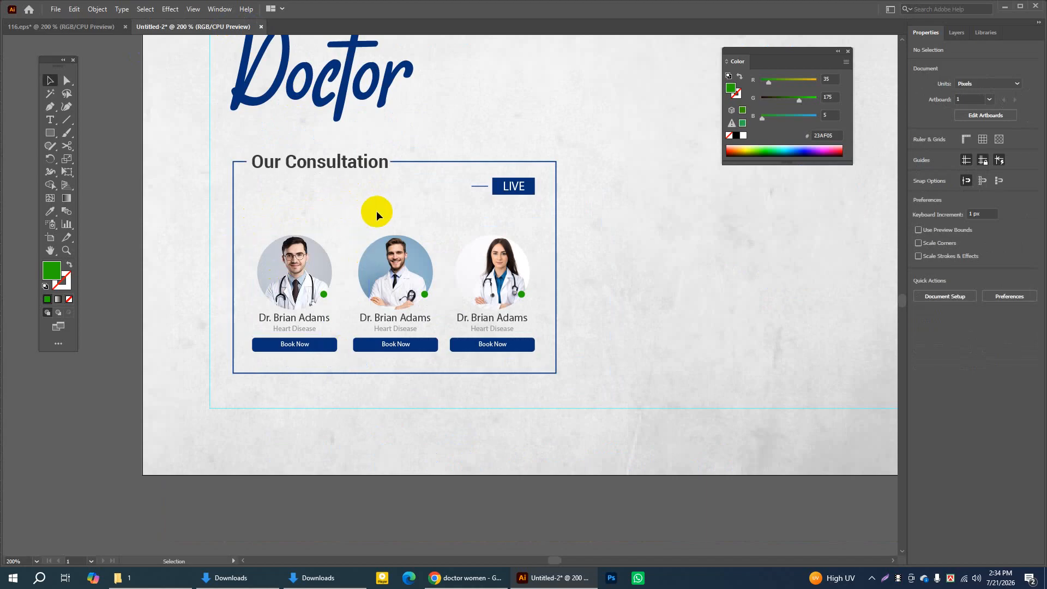
drag(249, 224, 545, 367)
click(186, 243)
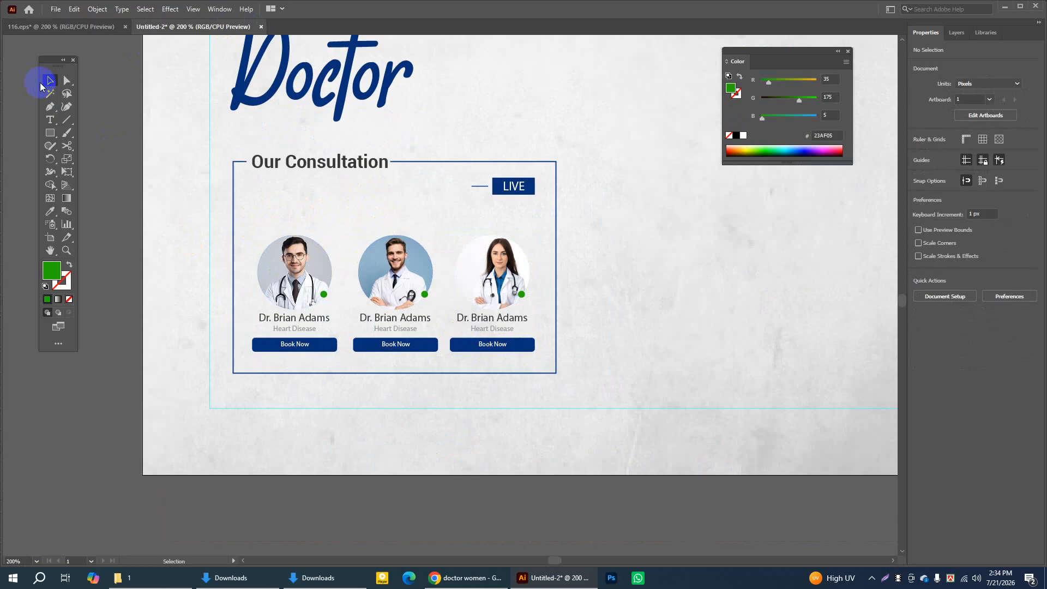
drag(246, 203, 541, 361)
key(Up)
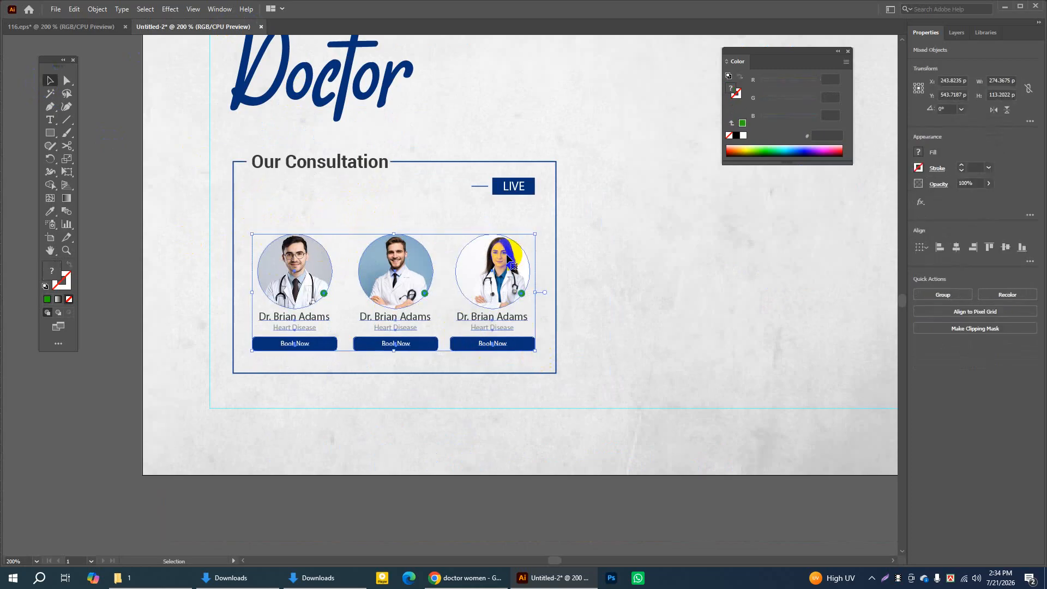
key(Up)
key(Up)
key(Up)
key(Up)
key(Up)
key(Up)
key(Up)
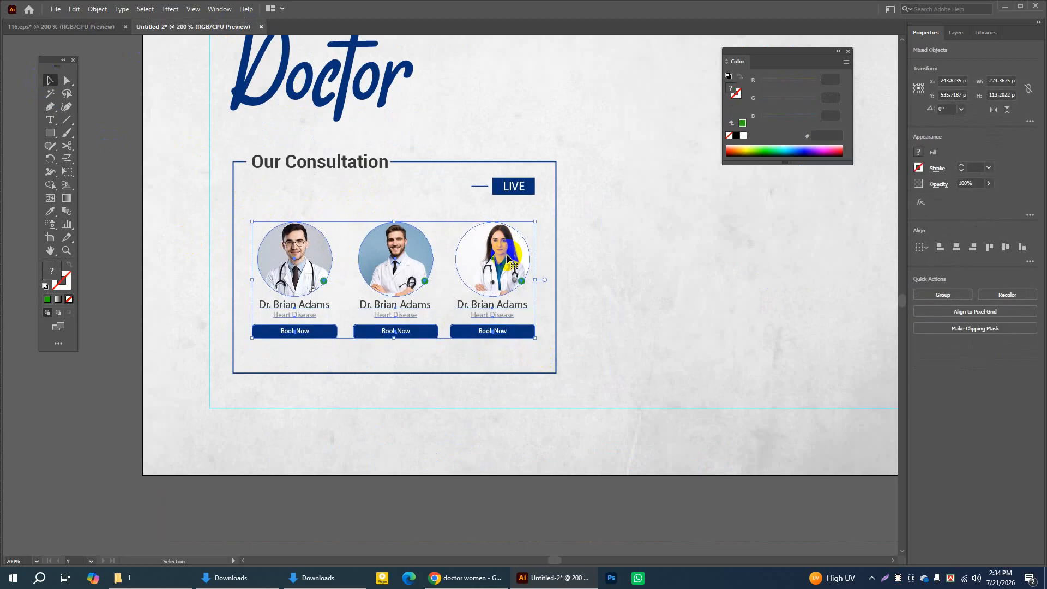
key(Down)
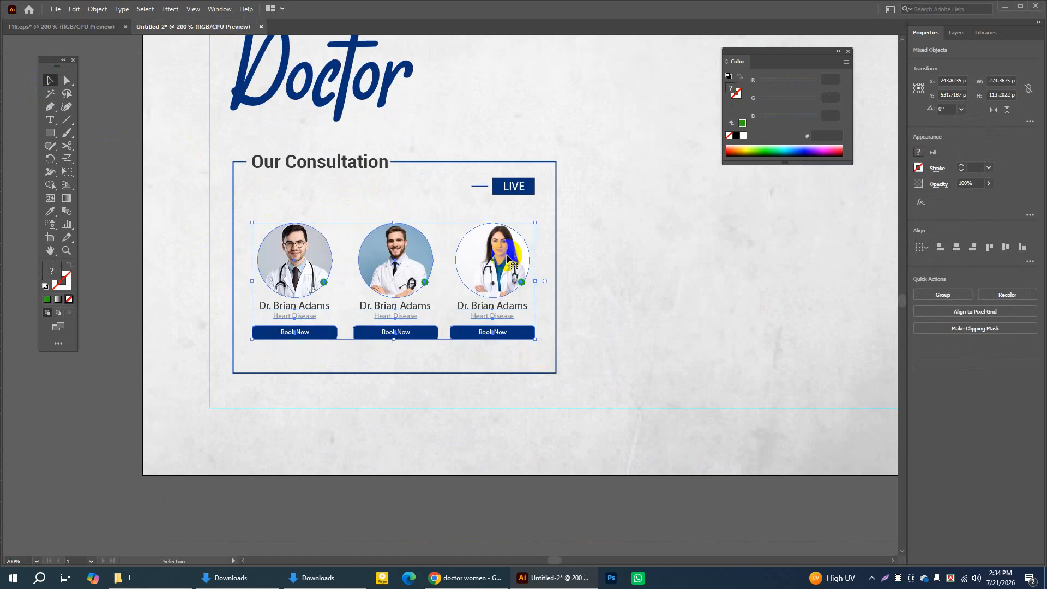
click(646, 281)
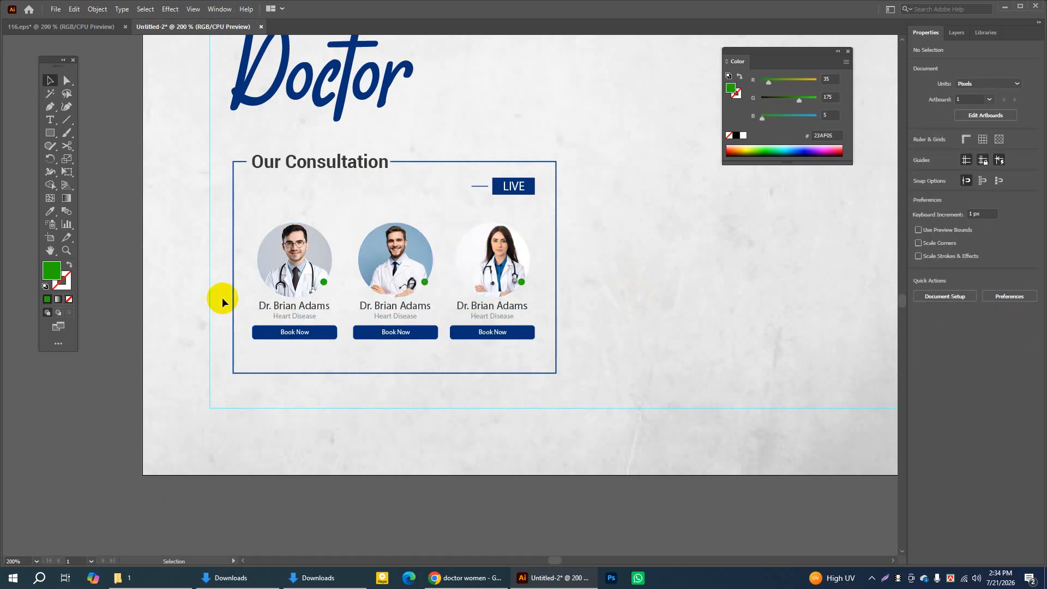
Review the whole design and compare it with the full 116.eps layout, including the contact line below the consultation frame
drag(444, 182, 395, 238)
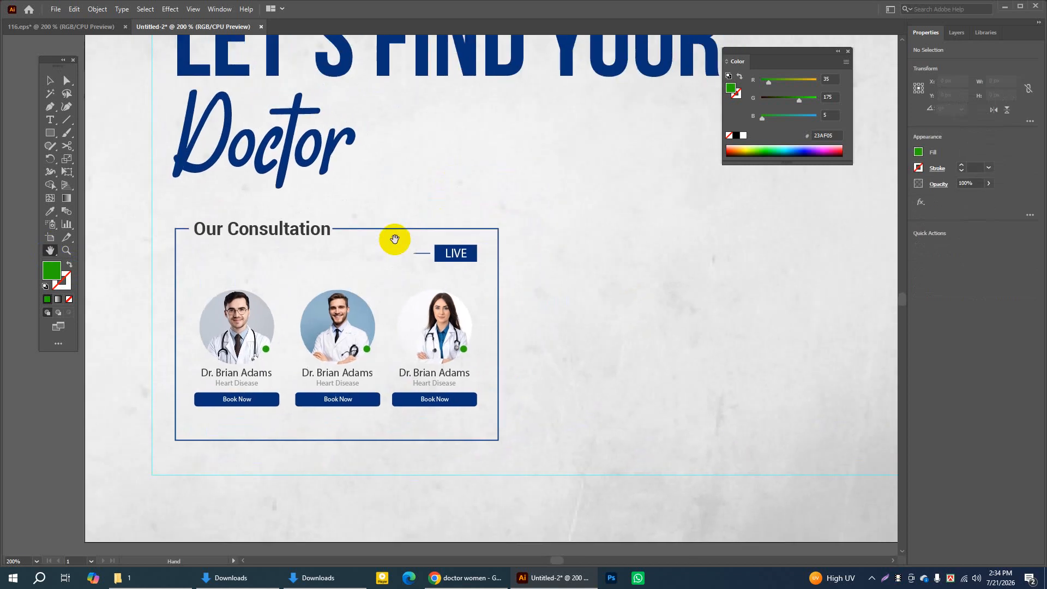
key(ctrl+1)
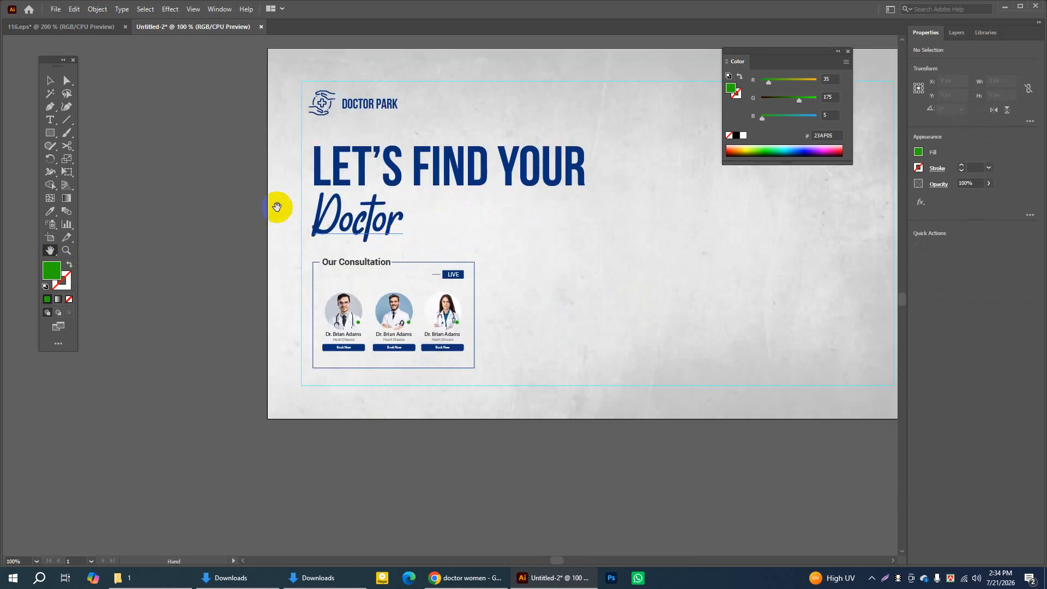
click(50, 251)
drag(648, 233, 440, 212)
click(93, 25)
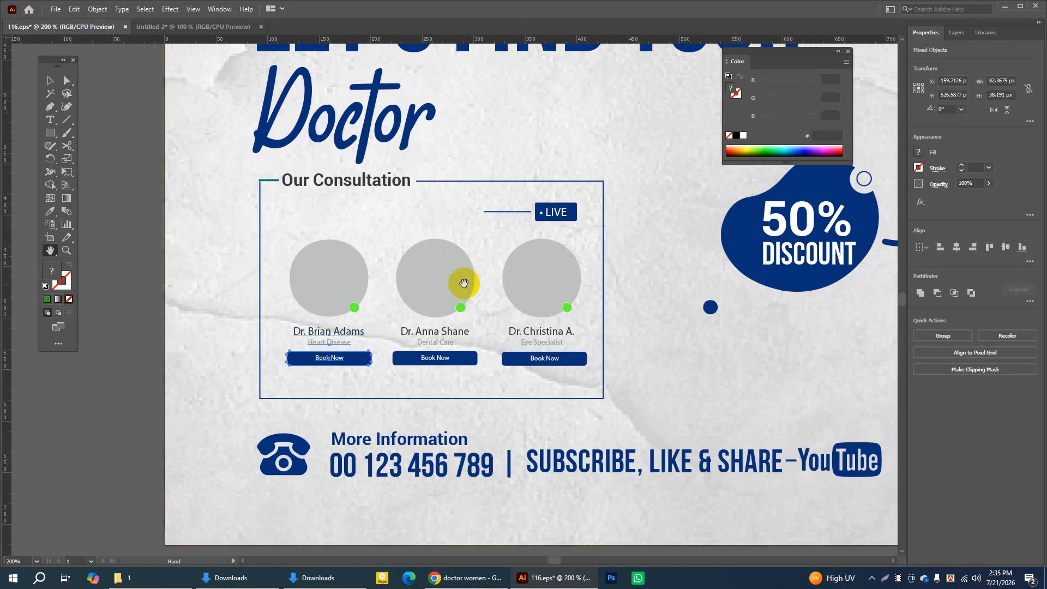
drag(594, 252, 281, 263)
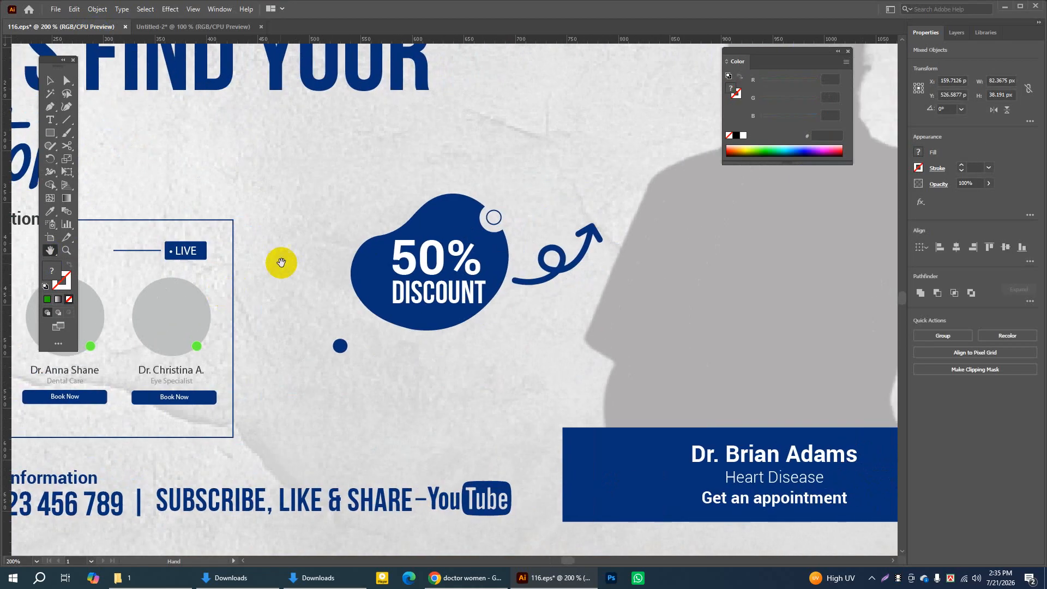
key(ctrl+minus)
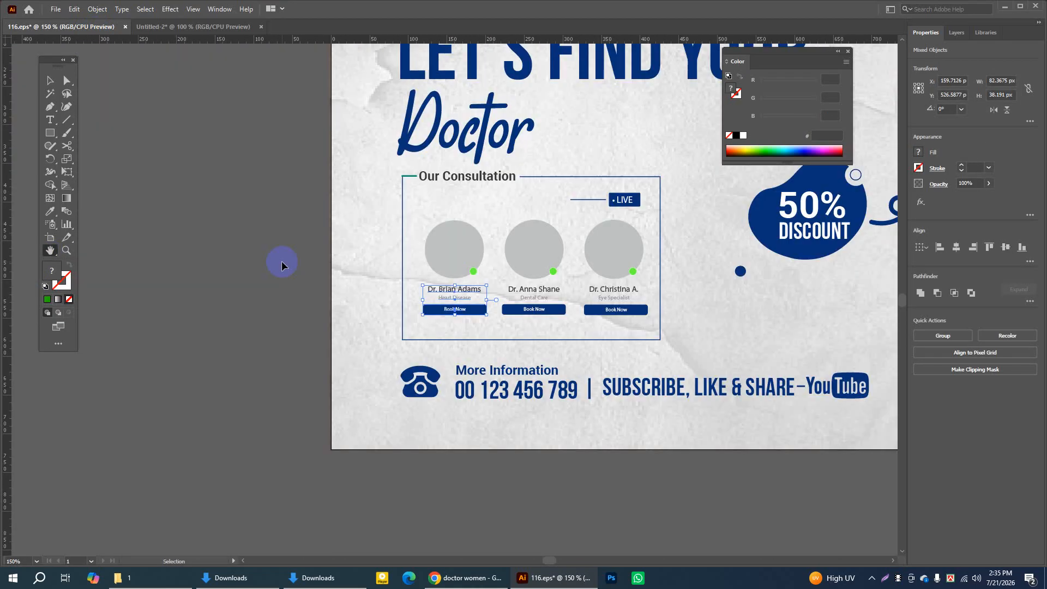
key(ctrl+minus)
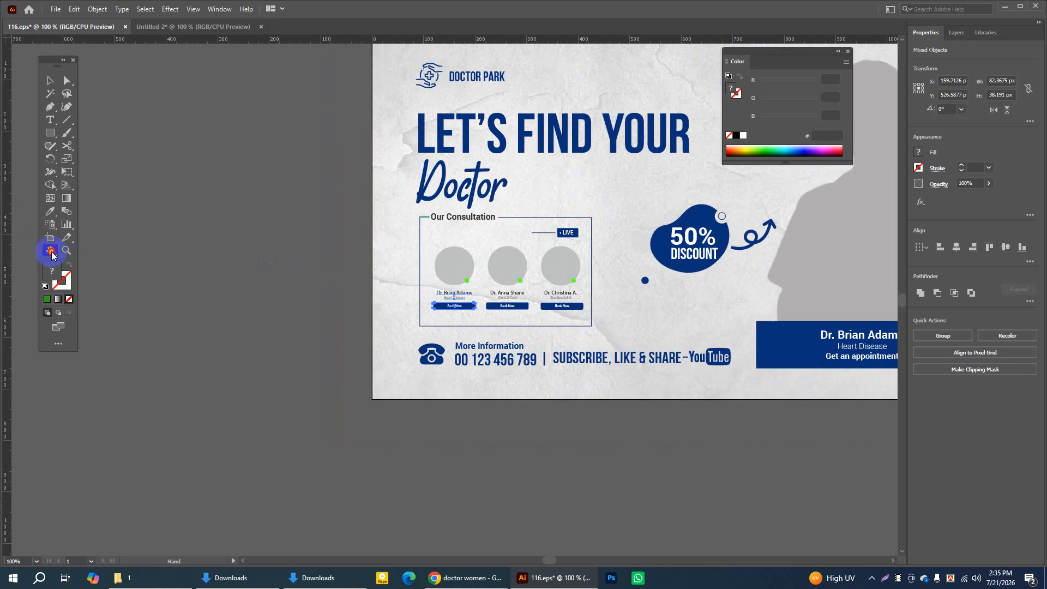
mouse_move(507, 266)
mouse_down()
mouse_move(415, 233)
mouse_move(471, 271)
mouse_move(514, 279)
mouse_up()
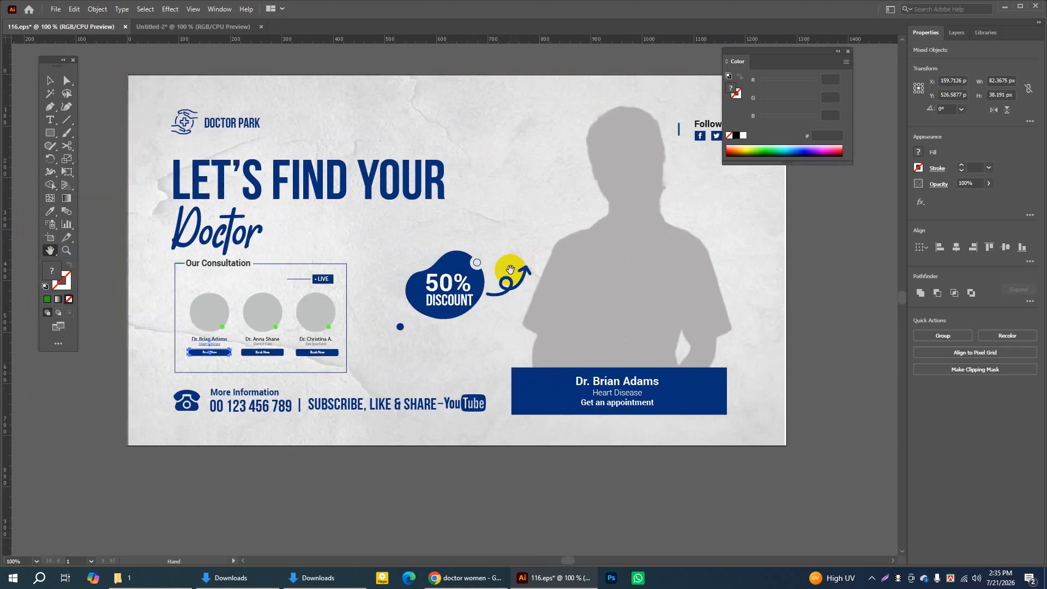
click(50, 80)
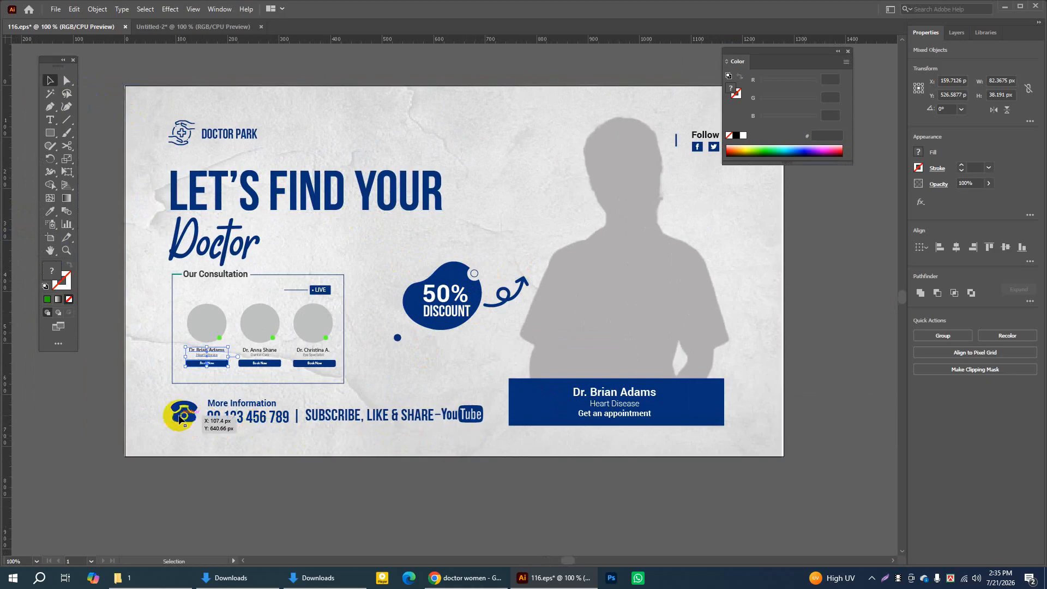
Select the background artwork in 116.eps and lock it so the elements above it can be selected
click(152, 403)
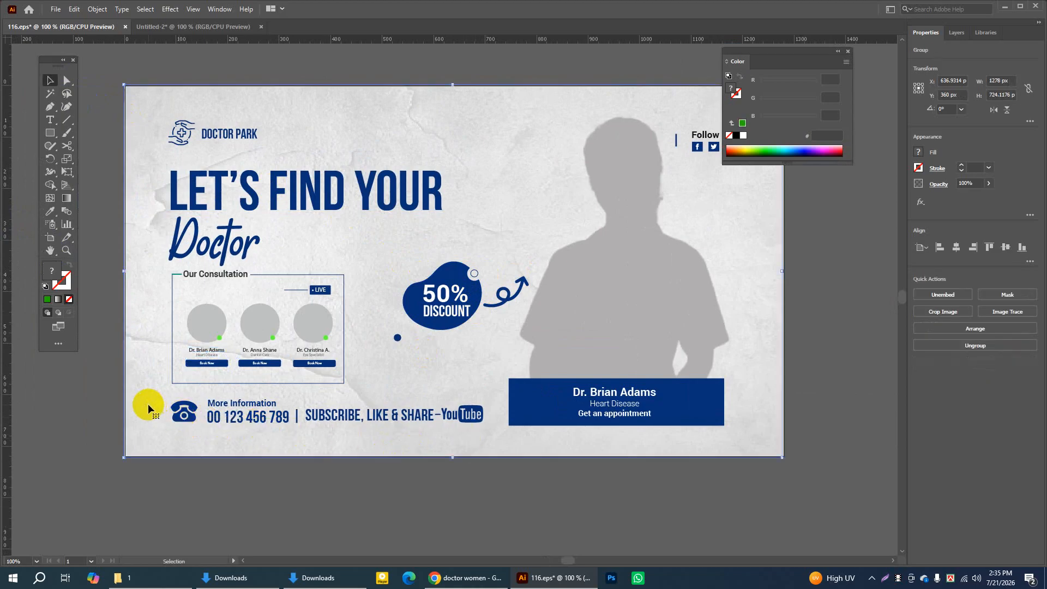
key(a)
click(148, 408)
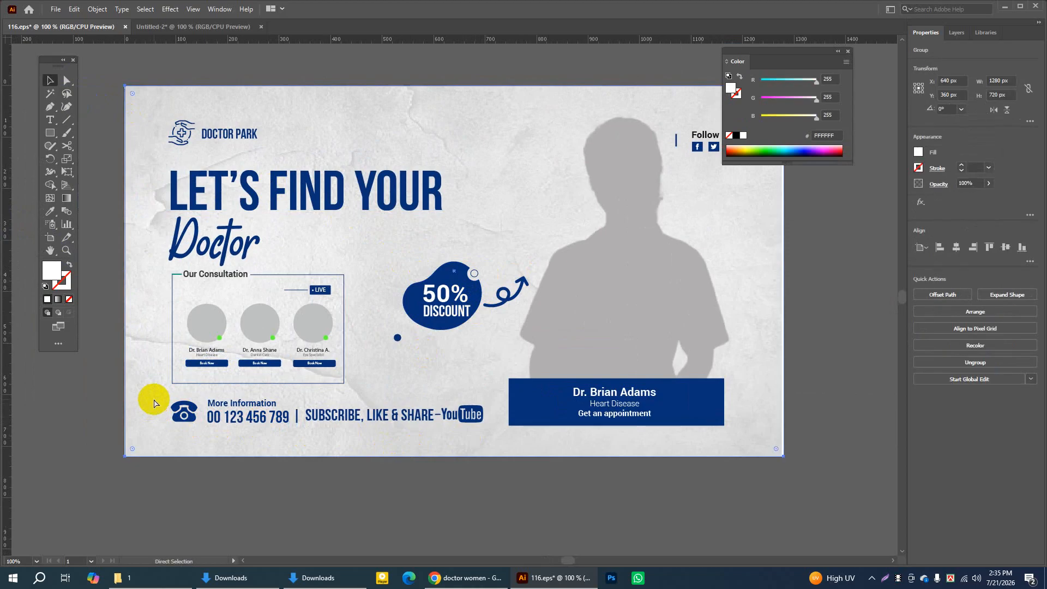
click(125, 202)
key(v)
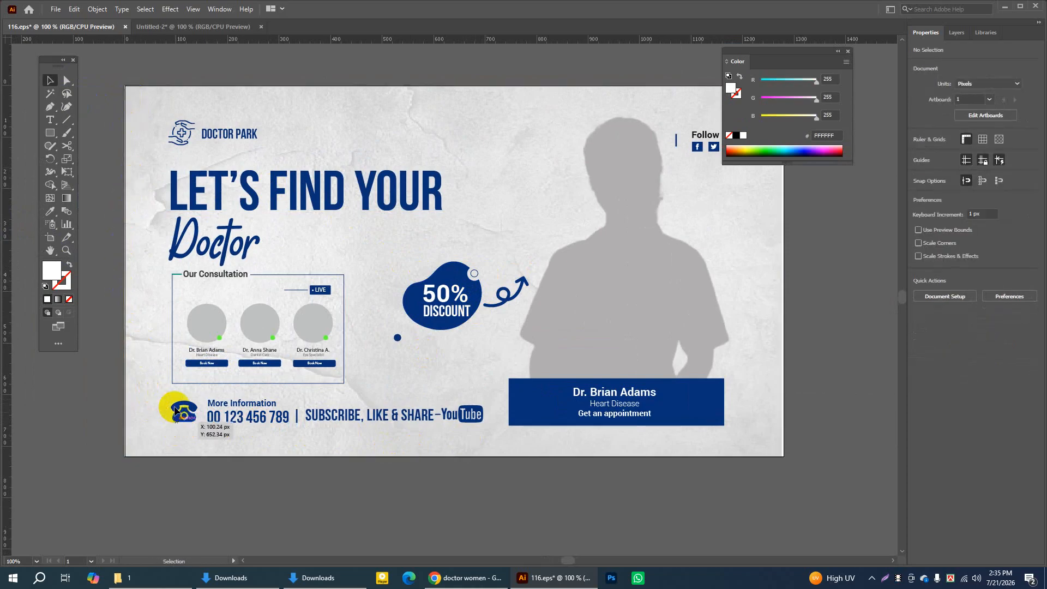
click(129, 274)
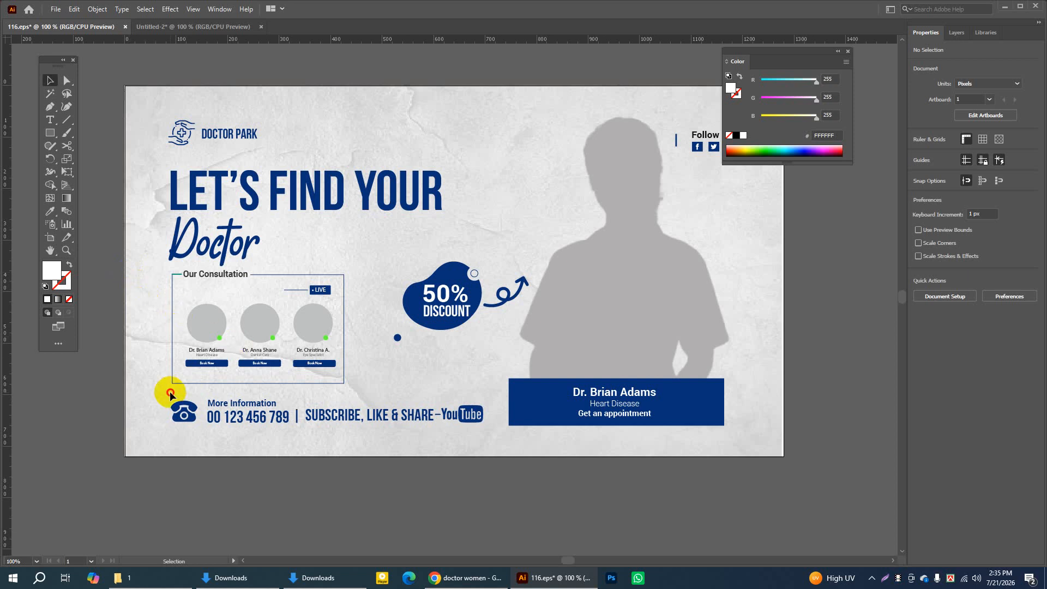
Copy the More Information contact line from 116.eps, paste it into Untitled-2 and place it just below the consultation frame
drag(170, 393, 475, 425)
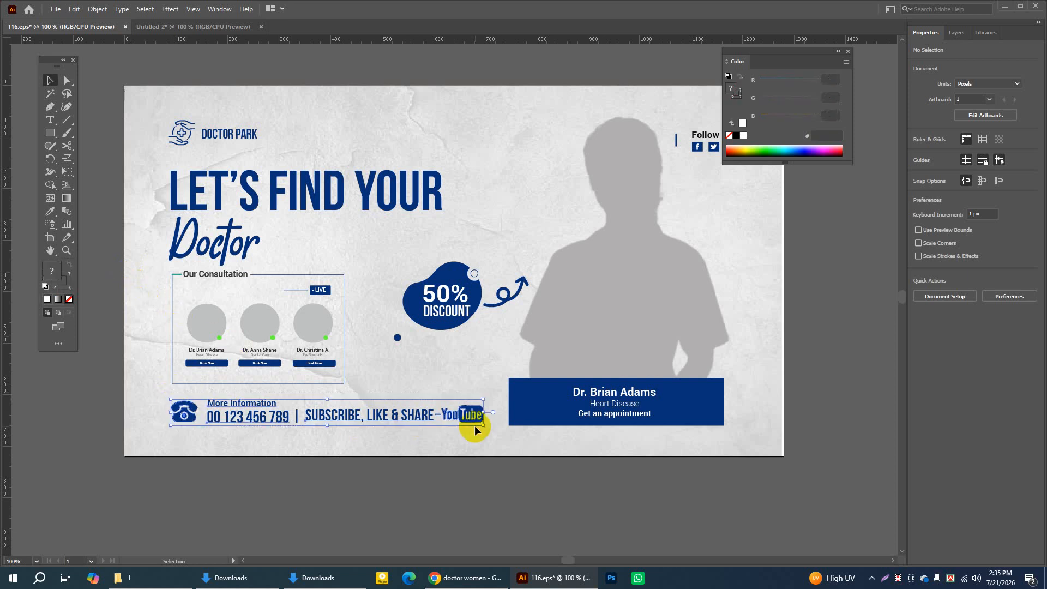
click(75, 9)
click(88, 63)
click(148, 28)
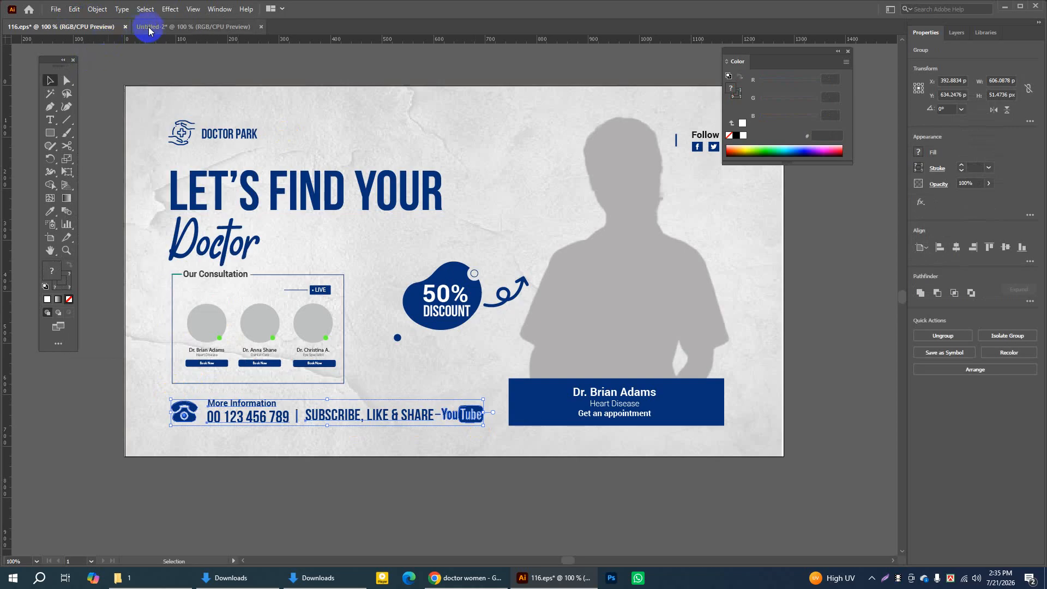
click(75, 9)
click(370, 148)
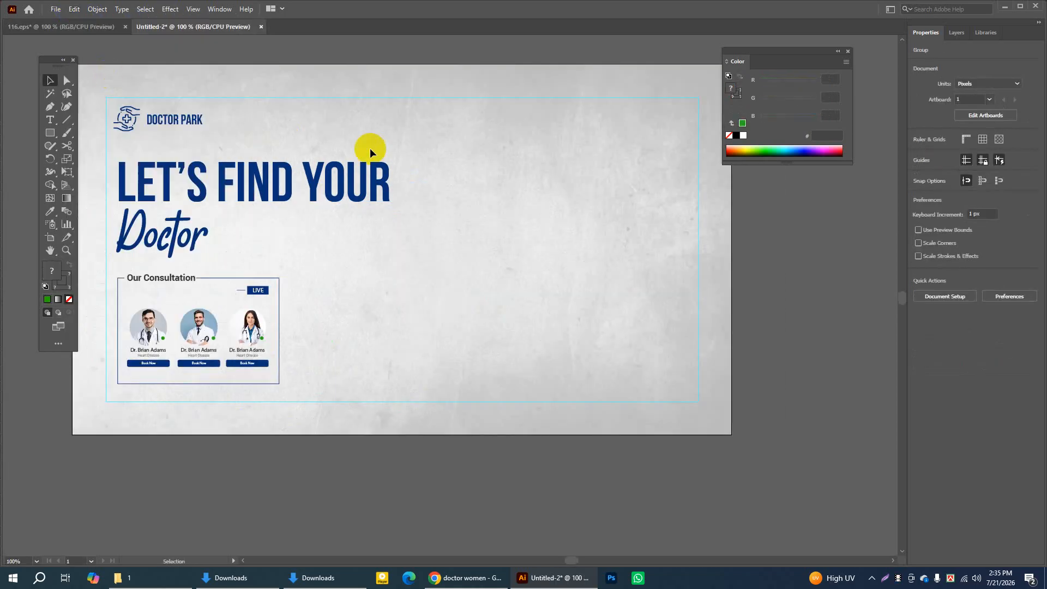
key(ctrl+v)
drag(452, 300, 273, 404)
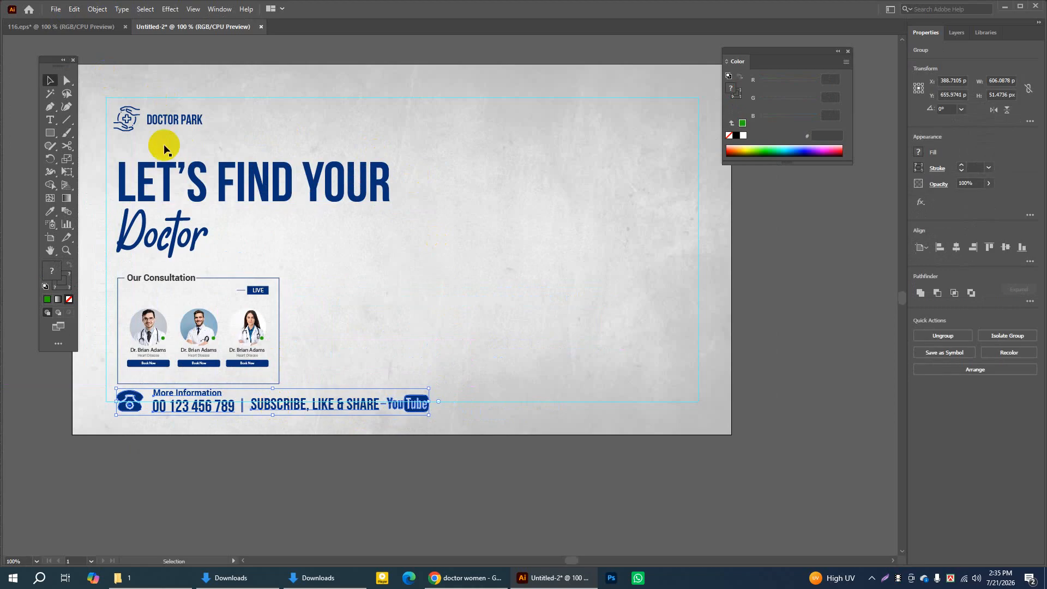
Move the LET'S FIND YOUR headline and the Doctor script text together slightly up toward the logo, then deselect them
click(157, 179)
shift+click(185, 239)
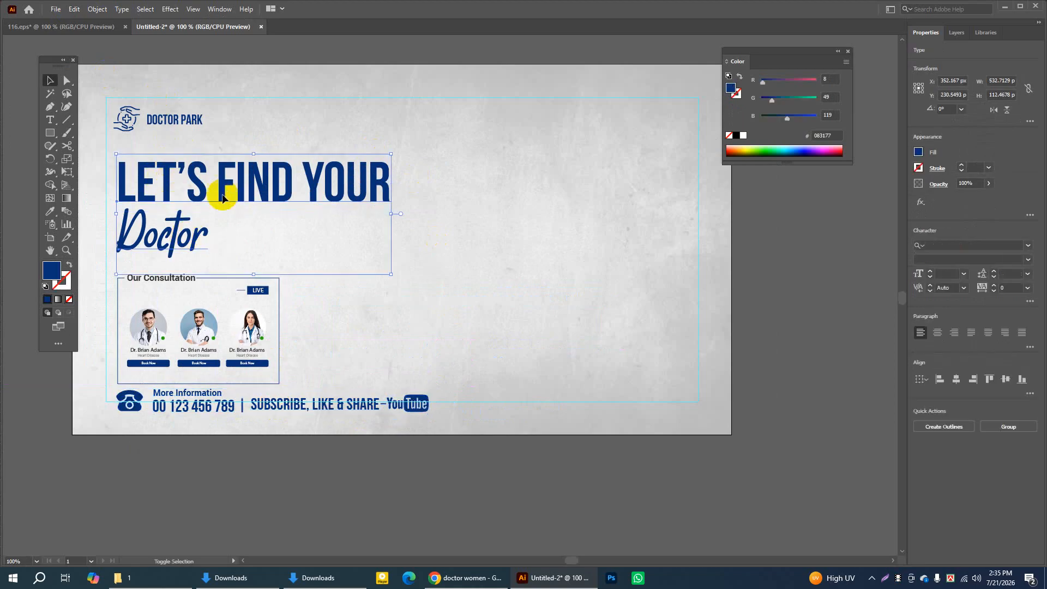
drag(222, 189, 220, 173)
click(429, 282)
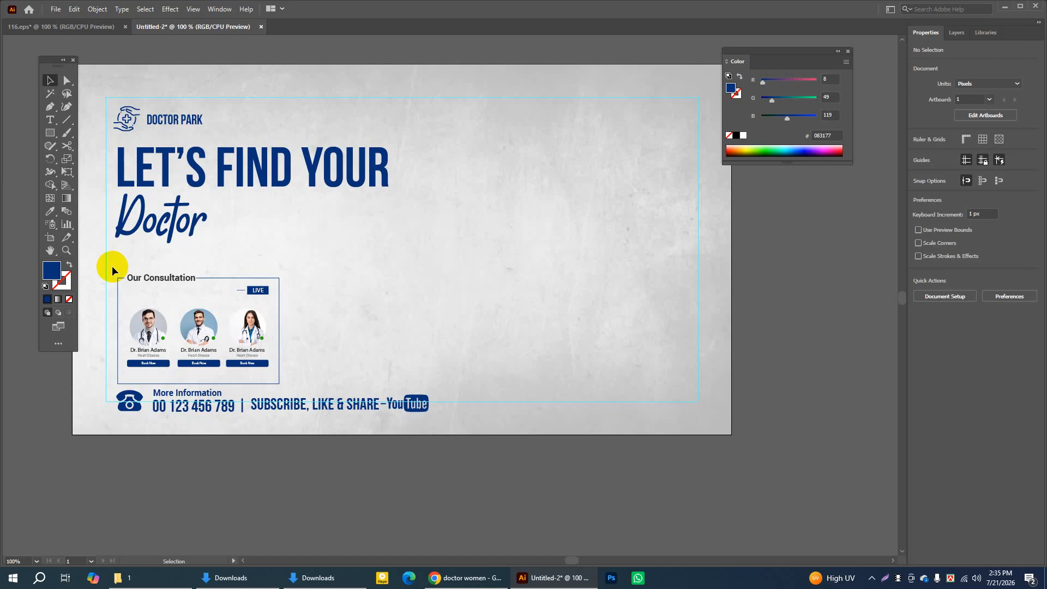
Unlock all objects and lock only the background again, so the consultation frame can be selected with its contents
drag(113, 267, 300, 386)
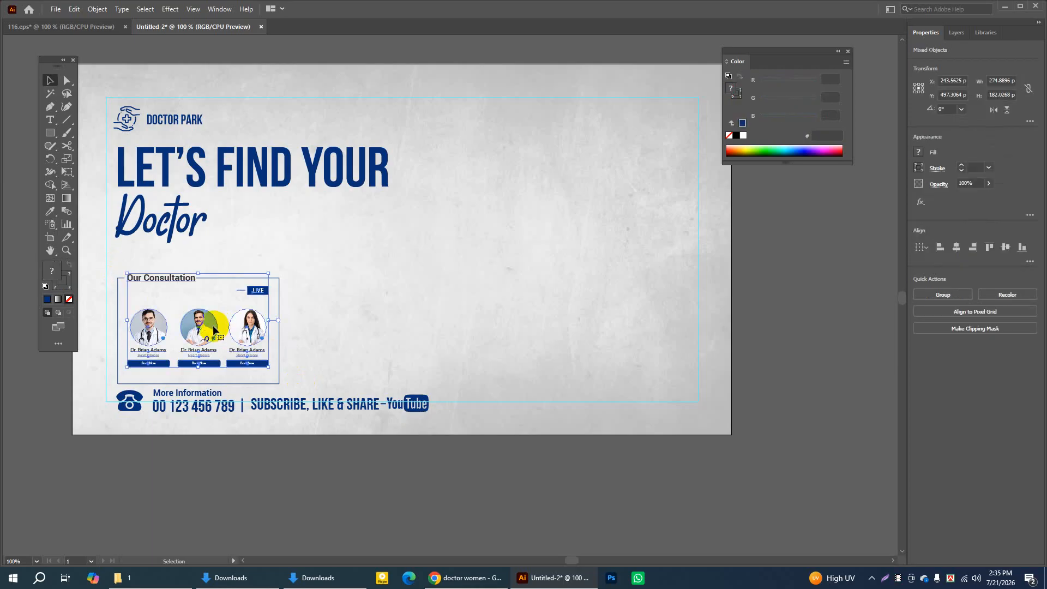
click(328, 278)
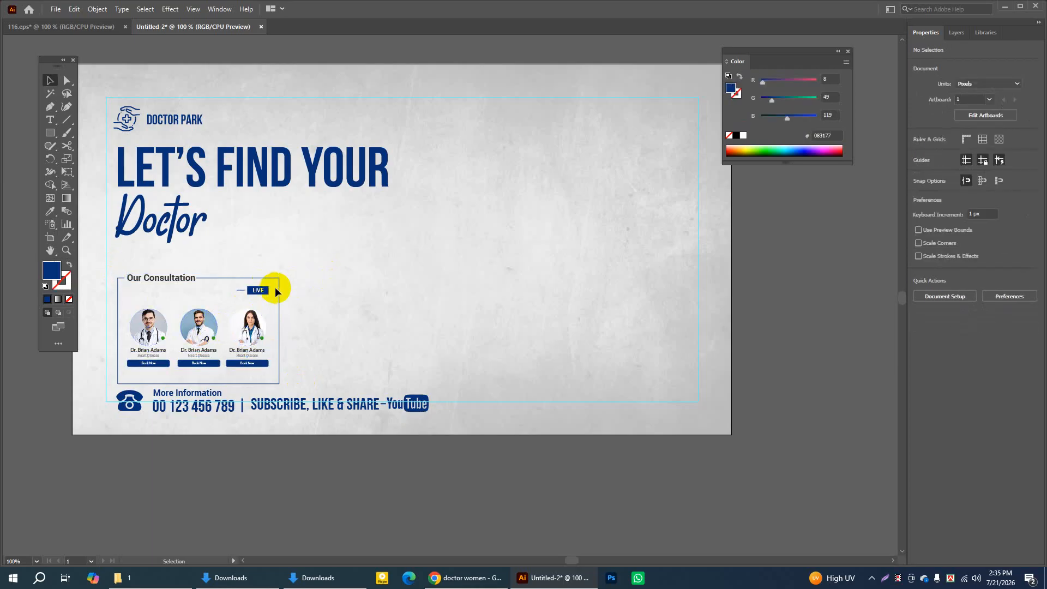
click(74, 9)
mouse_move(93, 13)
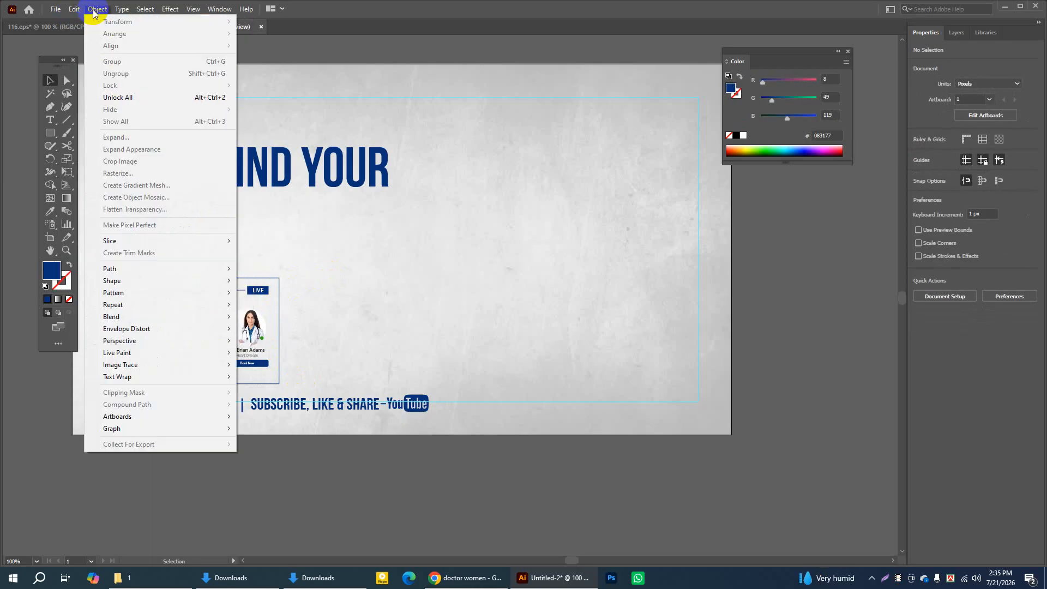
click(131, 103)
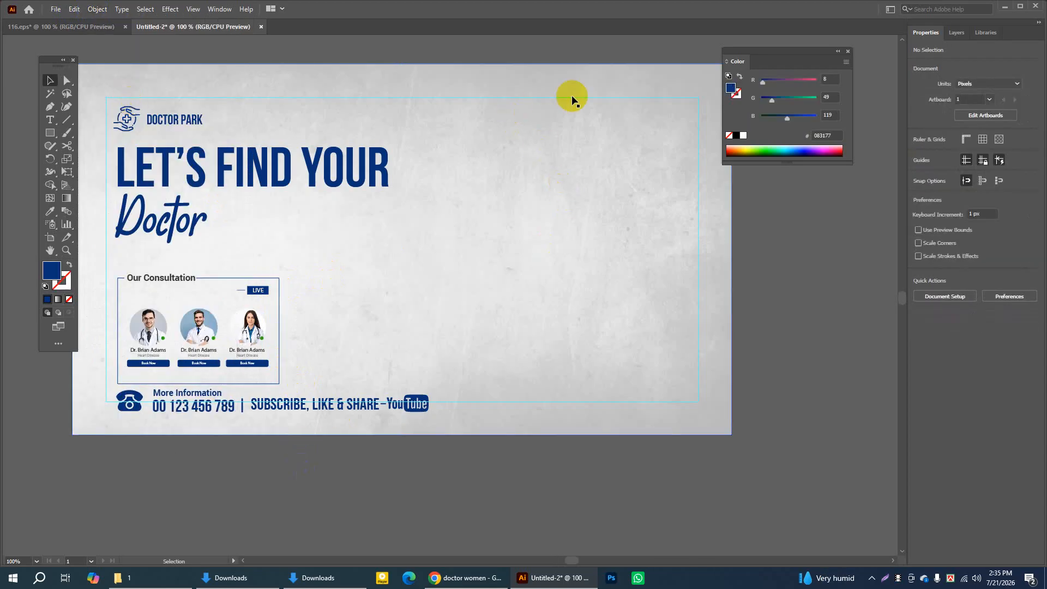
drag(794, 51, 862, 51)
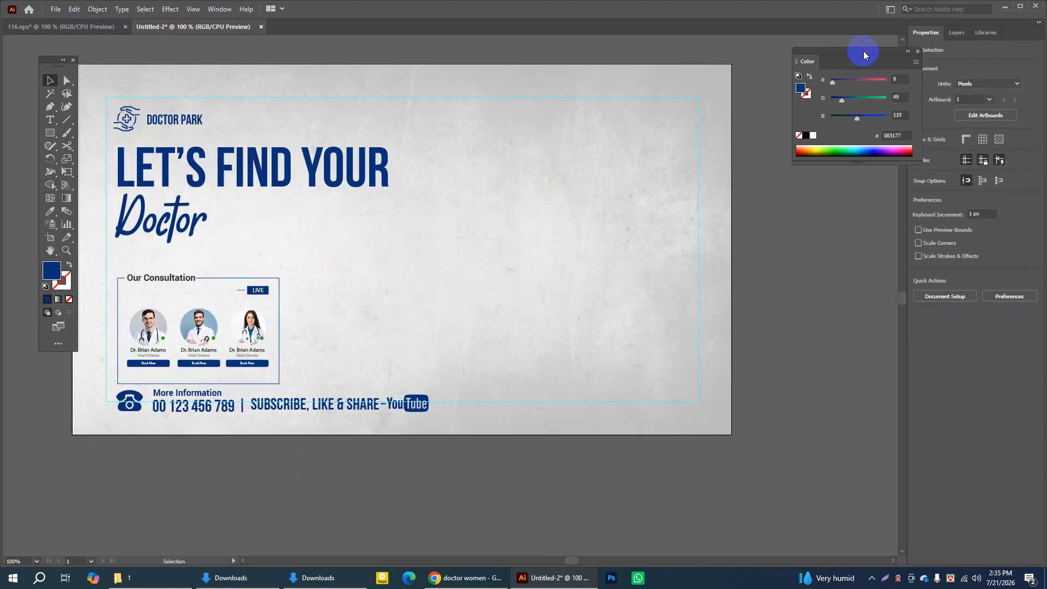
click(682, 81)
click(91, 11)
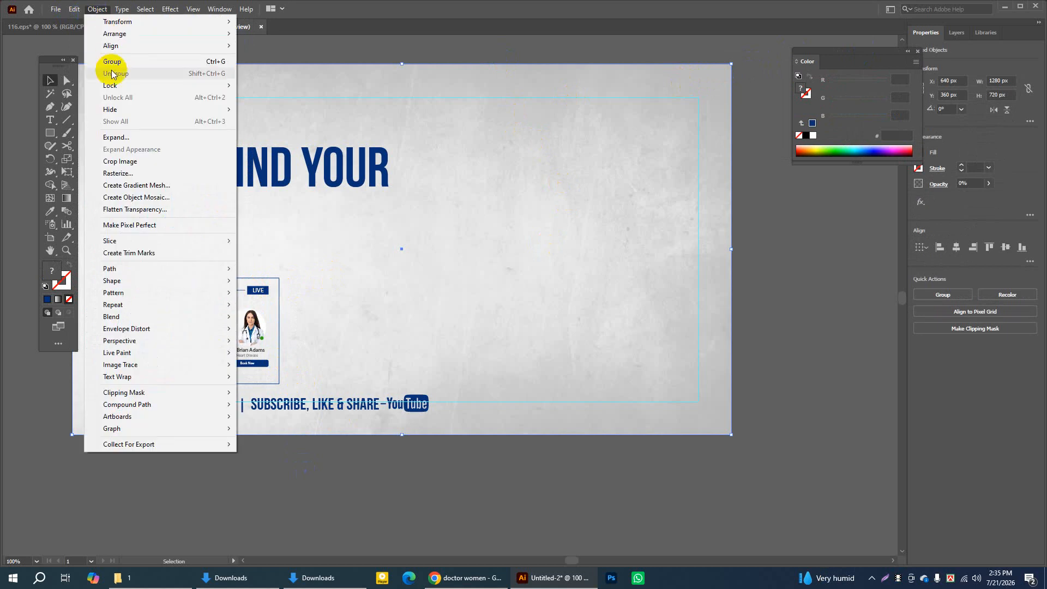
mouse_move(112, 82)
click(252, 85)
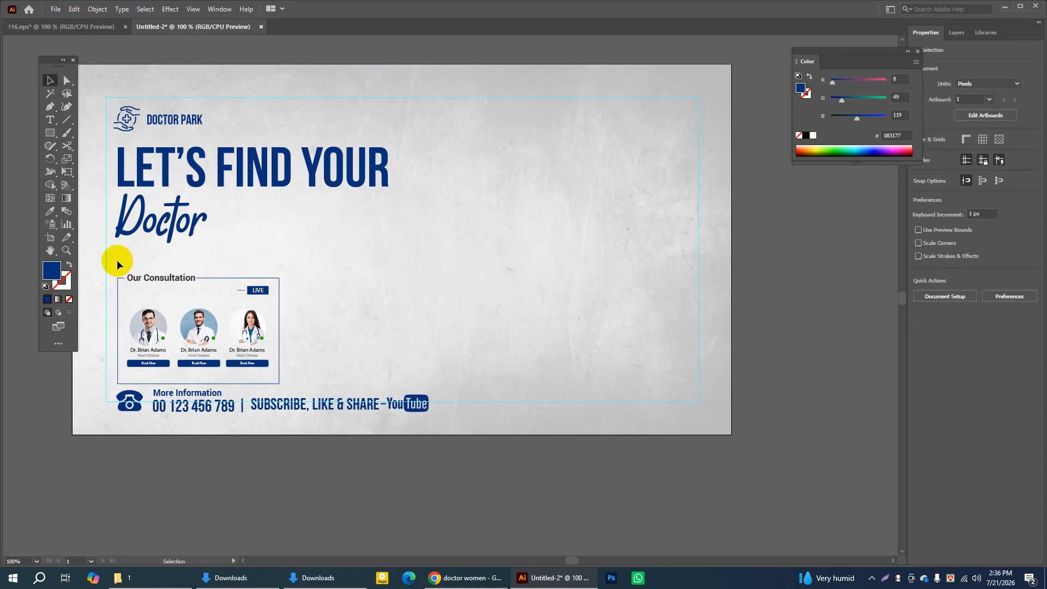
Select the whole Our Consultation block with its frame and nudge it up about 39 px, then deselect it
drag(114, 260, 290, 381)
drag(249, 341, 261, 334)
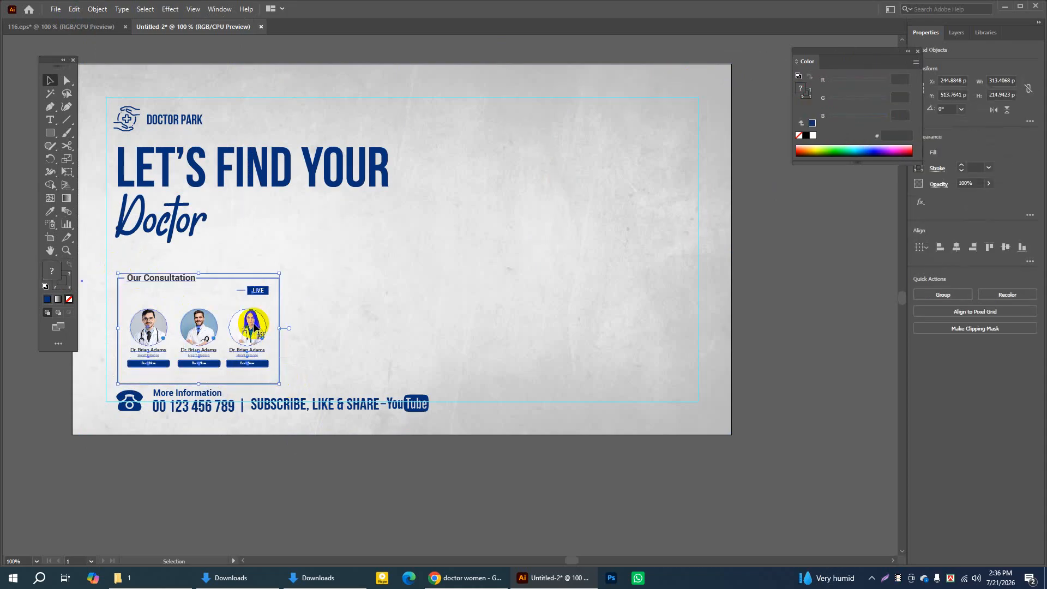
key(Up)
key(Up)
key(Up)
key(Up)
key(Up)
key(Up)
key(Up)
key(Up)
key(Up)
key(Up)
key(Up)
key(Up)
key(Up)
key(Up)
key(Up)
key(Up)
key(Up)
key(Up)
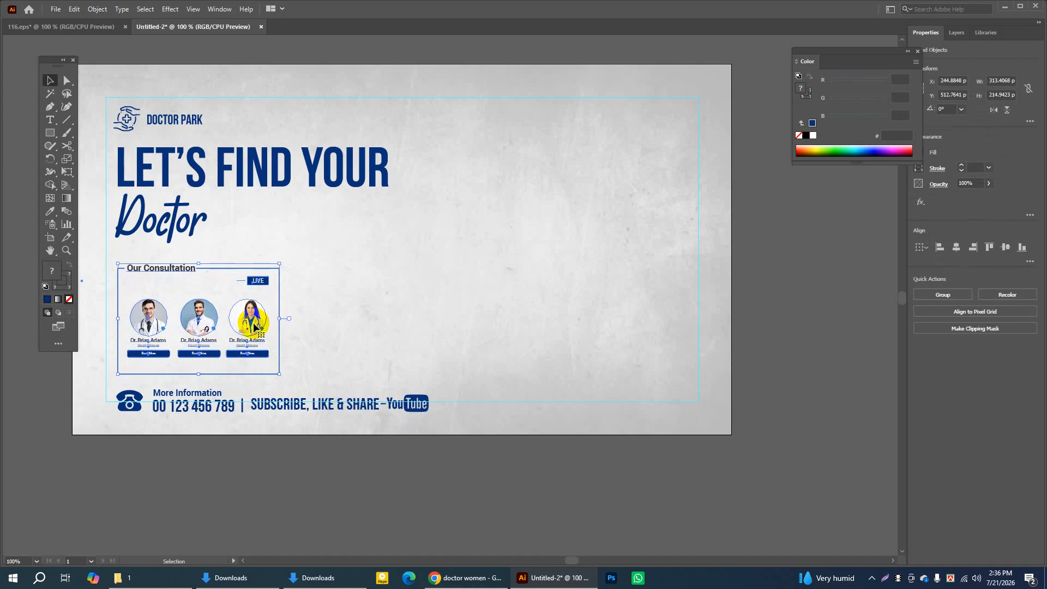
key(Up)
key(Up)
key(Up)
key(Up)
key(Up)
key(Up)
key(Up)
key(Up)
key(Up)
key(Up)
key(Up)
key(Up)
key(Up)
key(Up)
key(Up)
key(Up)
key(Up)
key(Up)
key(Up)
key(Up)
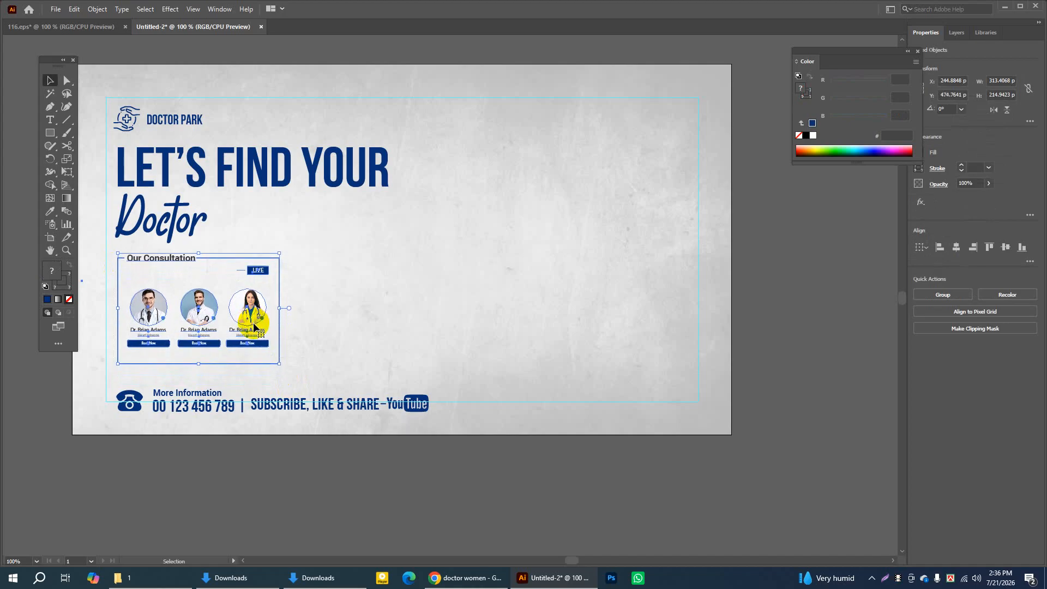
click(103, 409)
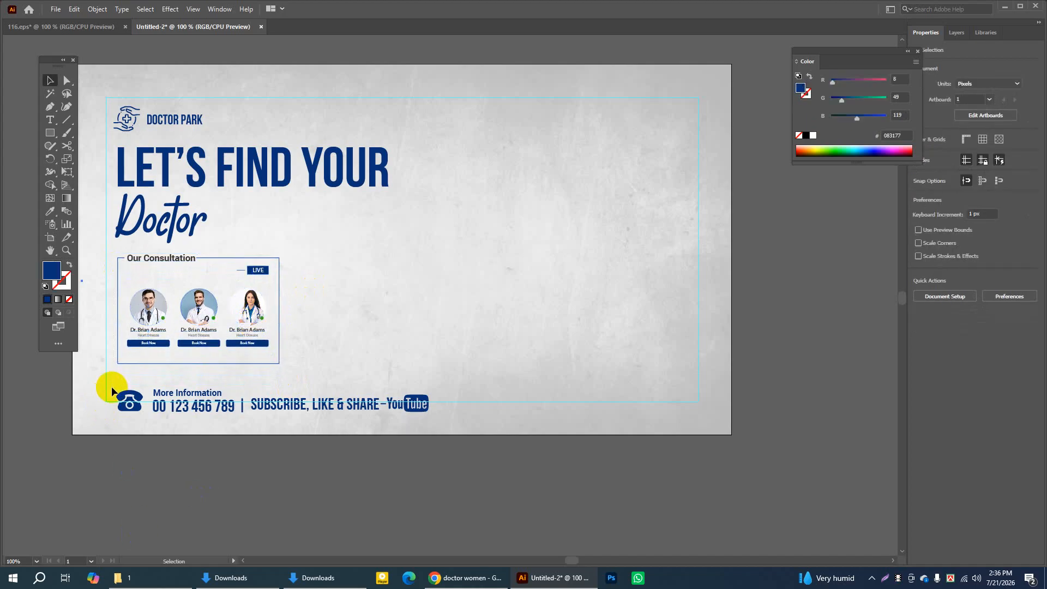
Scale the contact line to about 529 px wide and place it below the consultation frame, inside the lower guide
drag(419, 409, 148, 381)
click(419, 464)
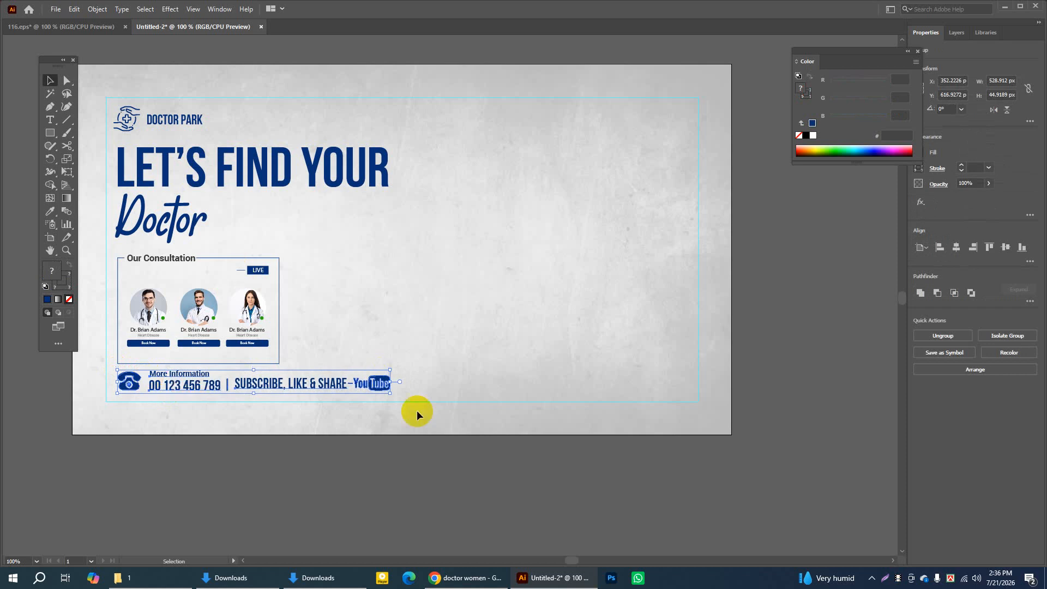
click(393, 458)
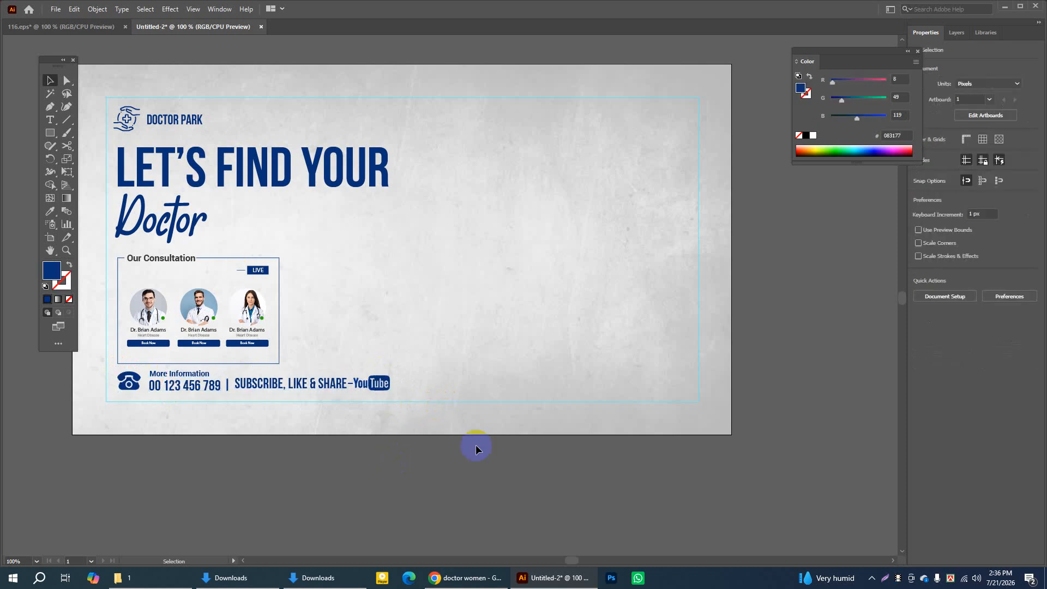
Check the discount shape in 116.eps, then switch to Chrome and open the colourful organic shapes image from the shapes search
click(95, 34)
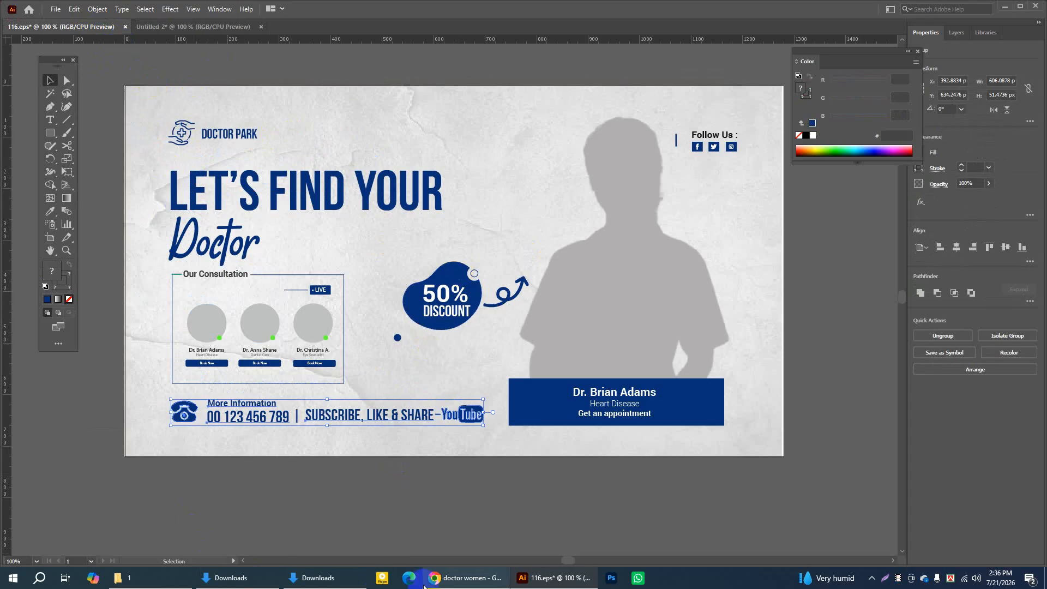
click(447, 579)
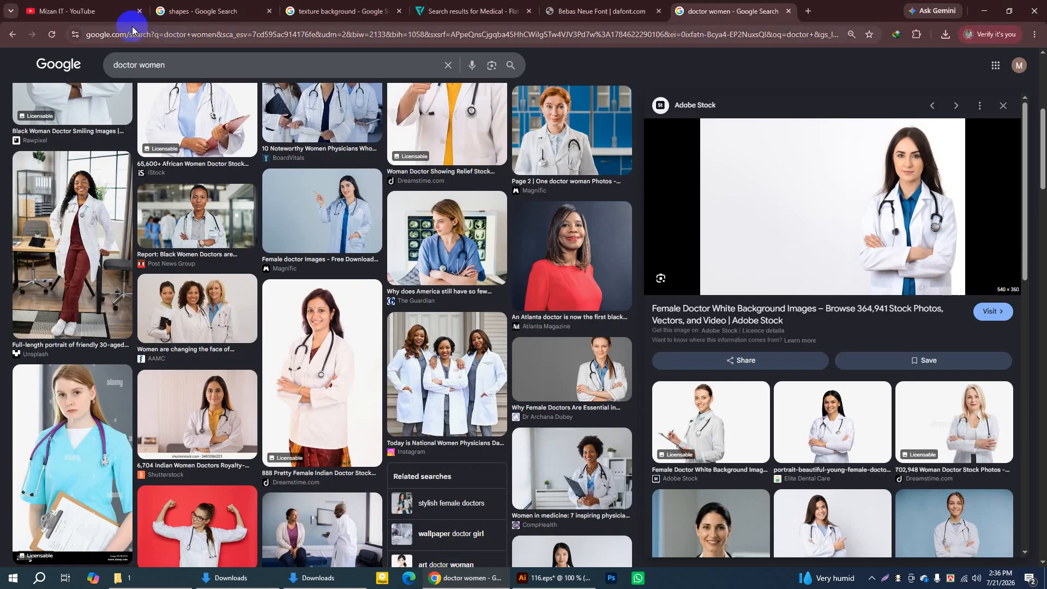
click(213, 16)
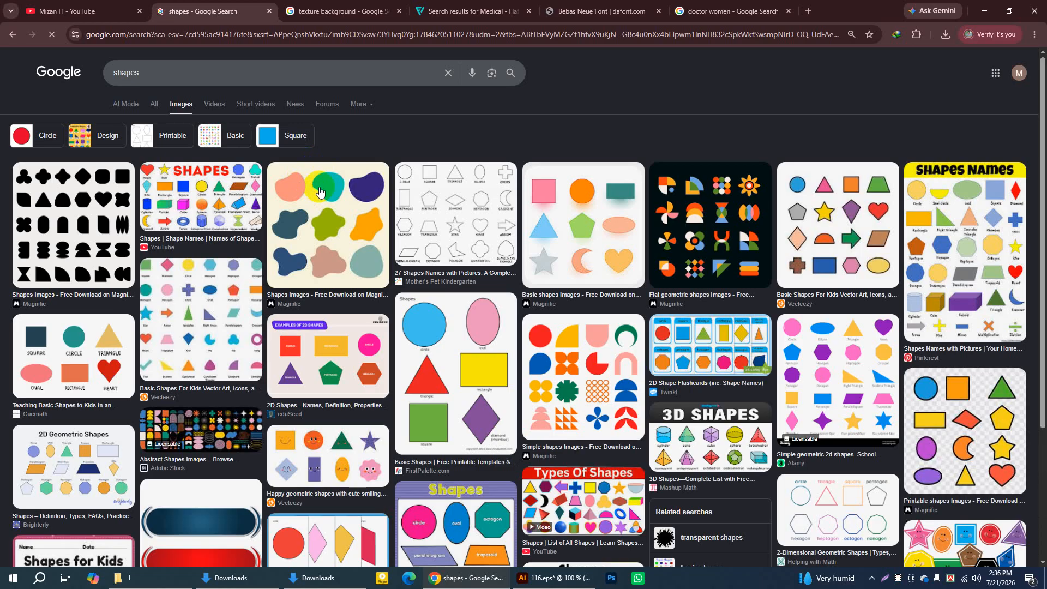
click(334, 206)
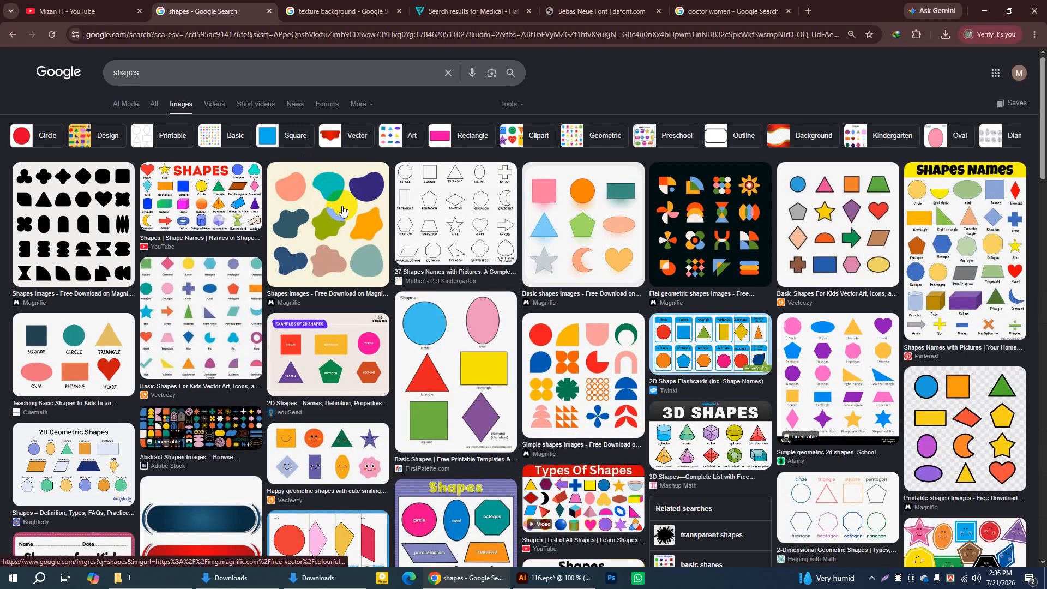
right_click(849, 226)
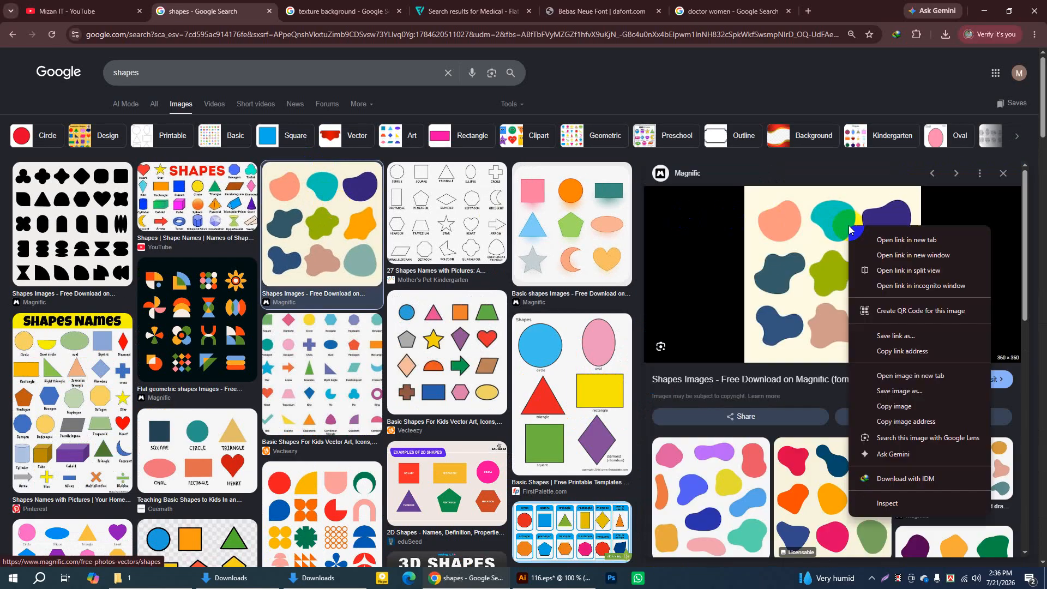
click(899, 393)
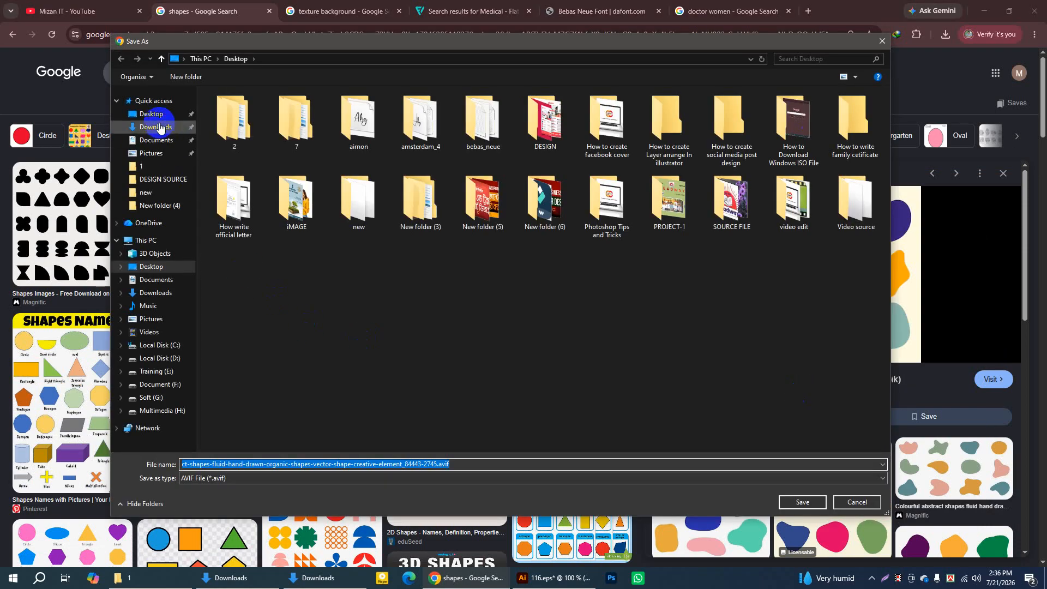
click(151, 114)
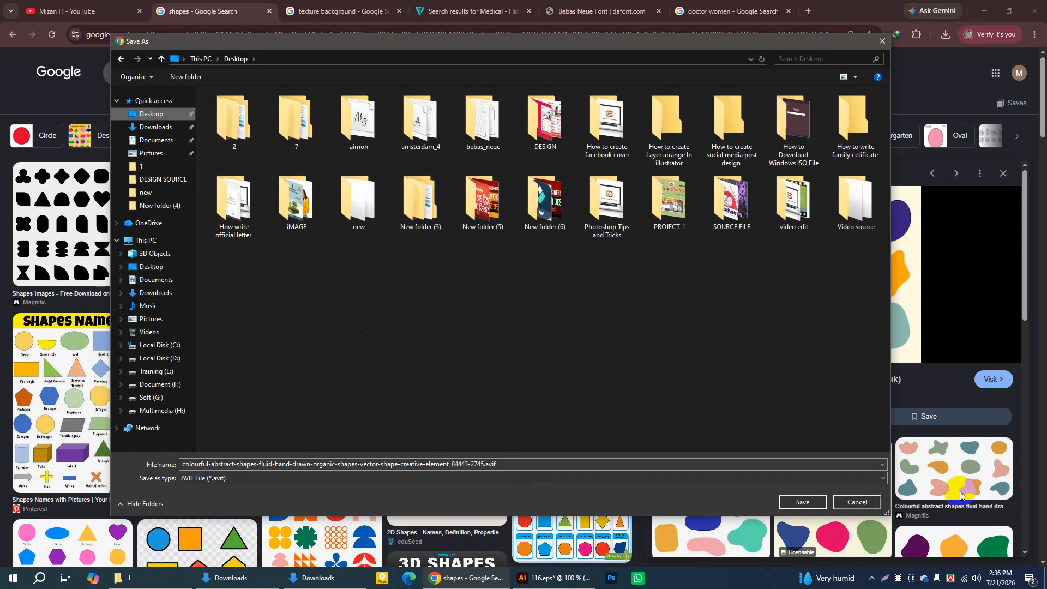
click(856, 502)
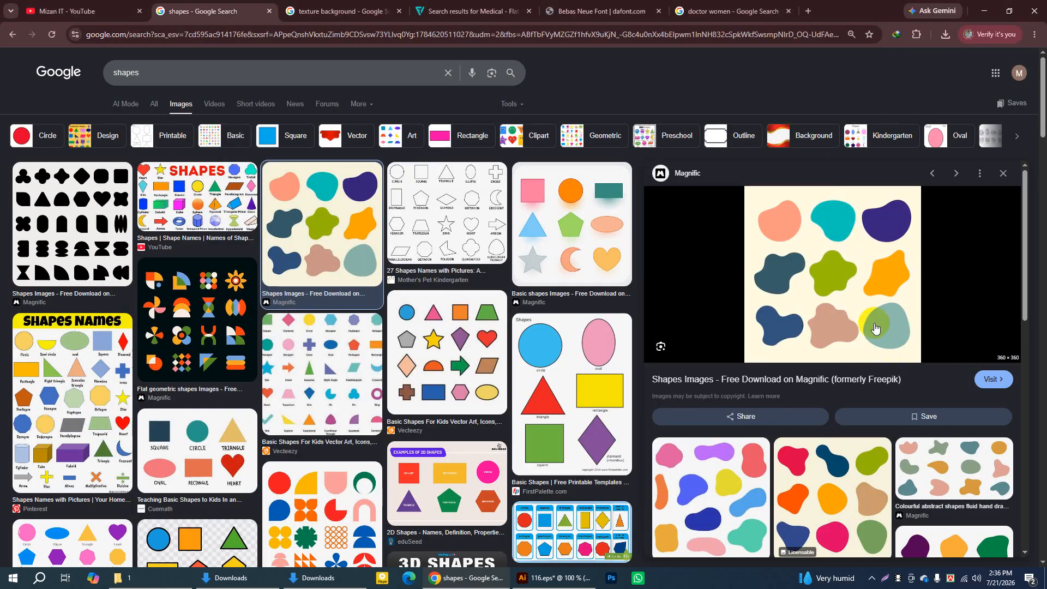
Capture the organic shapes image as a screenshot, save it to the Desktop as Screenshot_17.png, and return to Illustrator
key(super+shift+s)
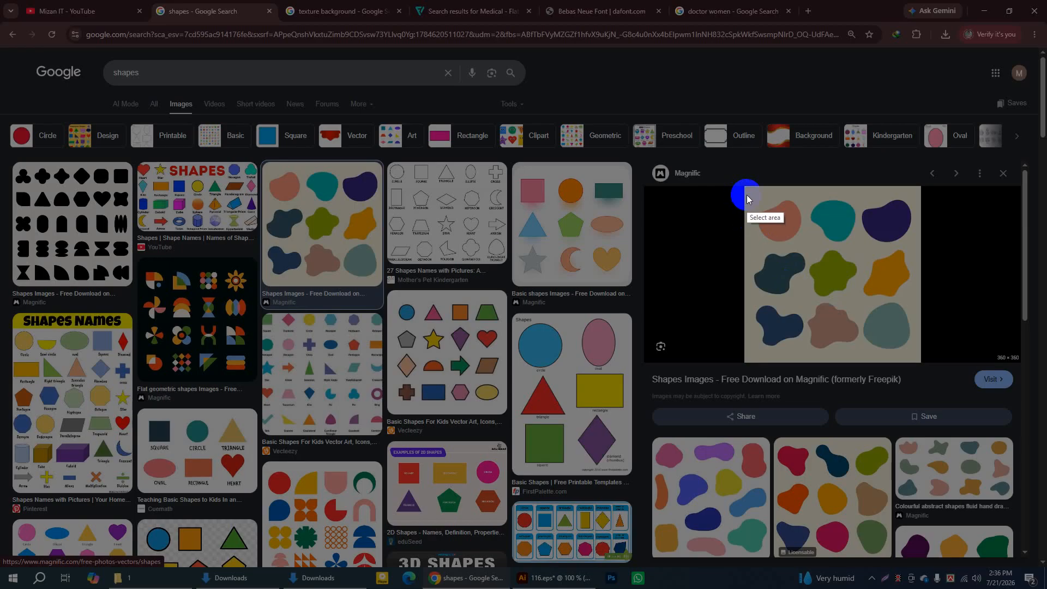
mouse_move(746, 189)
mouse_down()
mouse_move(856, 261)
mouse_move(918, 358)
mouse_up()
click(892, 369)
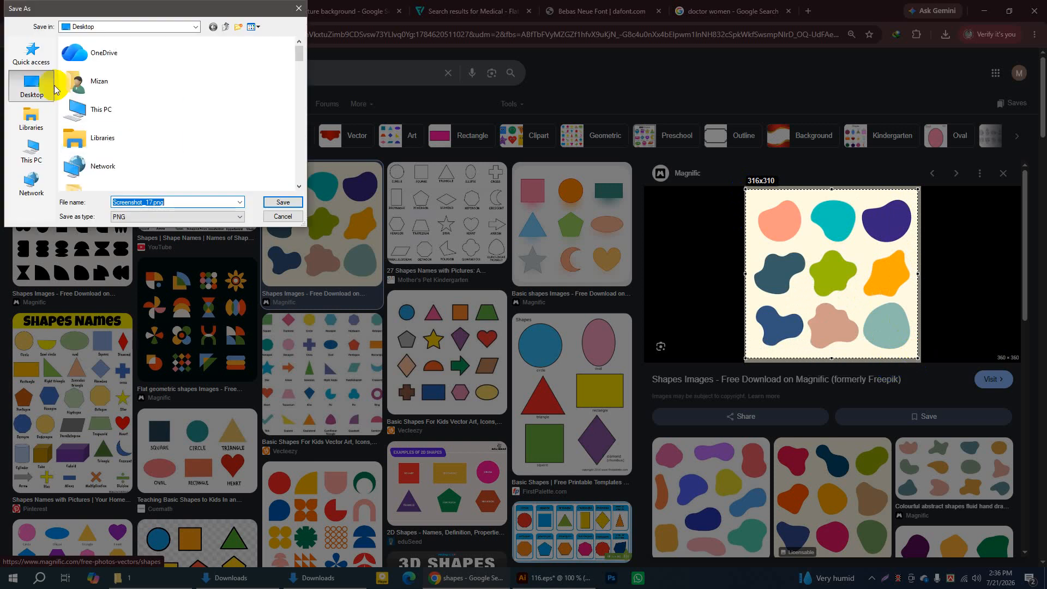
click(282, 202)
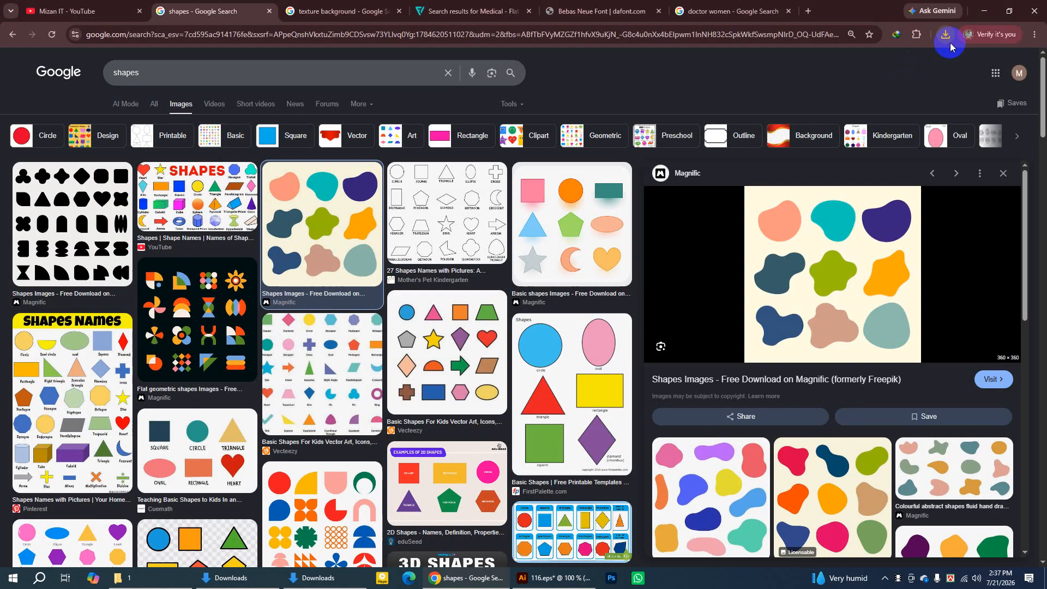
click(985, 11)
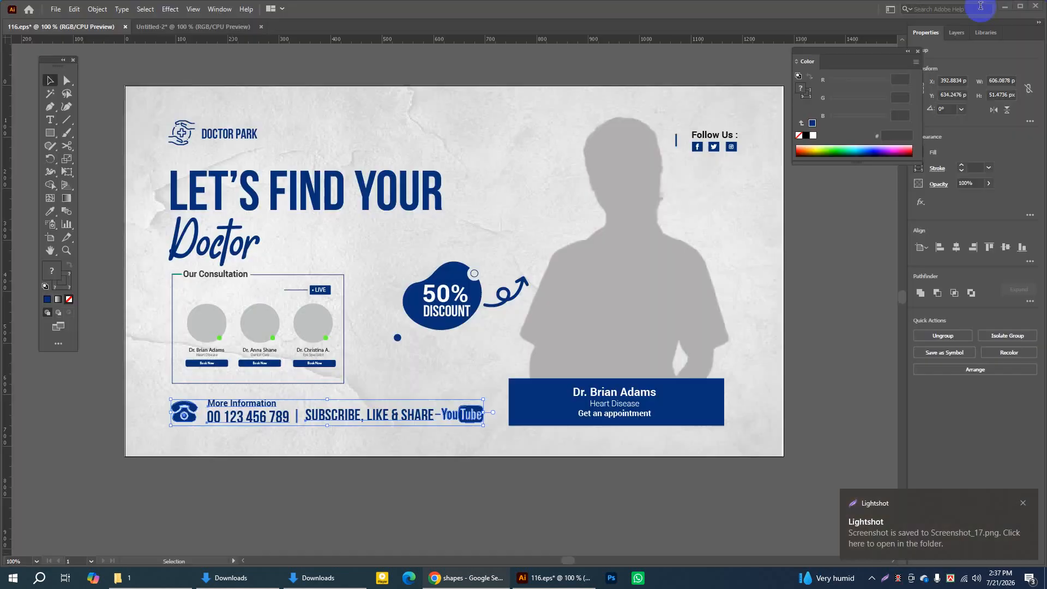
In the Untitled-2 document, place Screenshot_17.png from the Desktop as an embedded, unlinked image
click(534, 577)
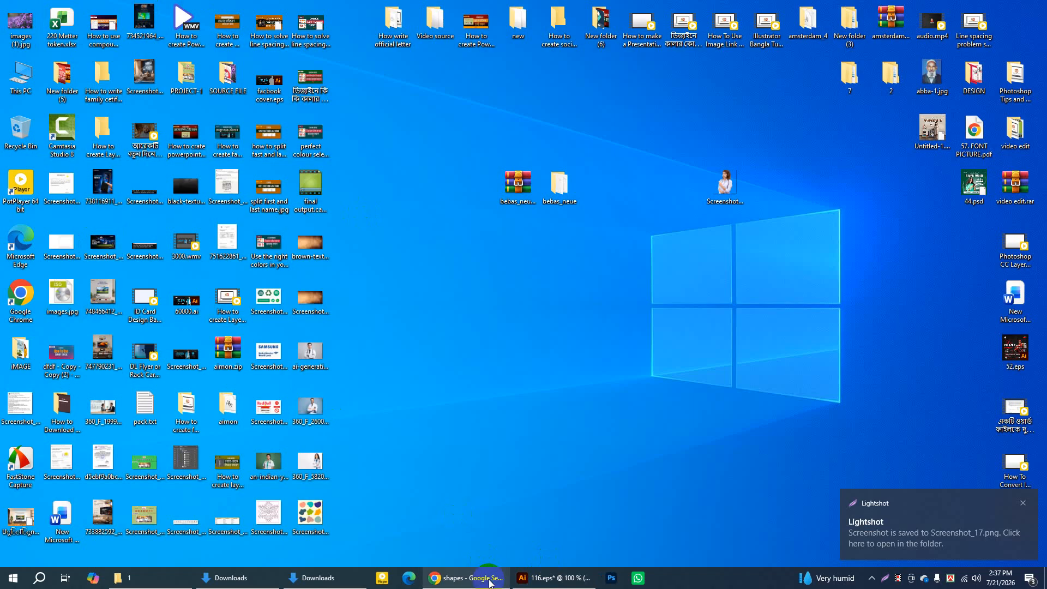
click(553, 577)
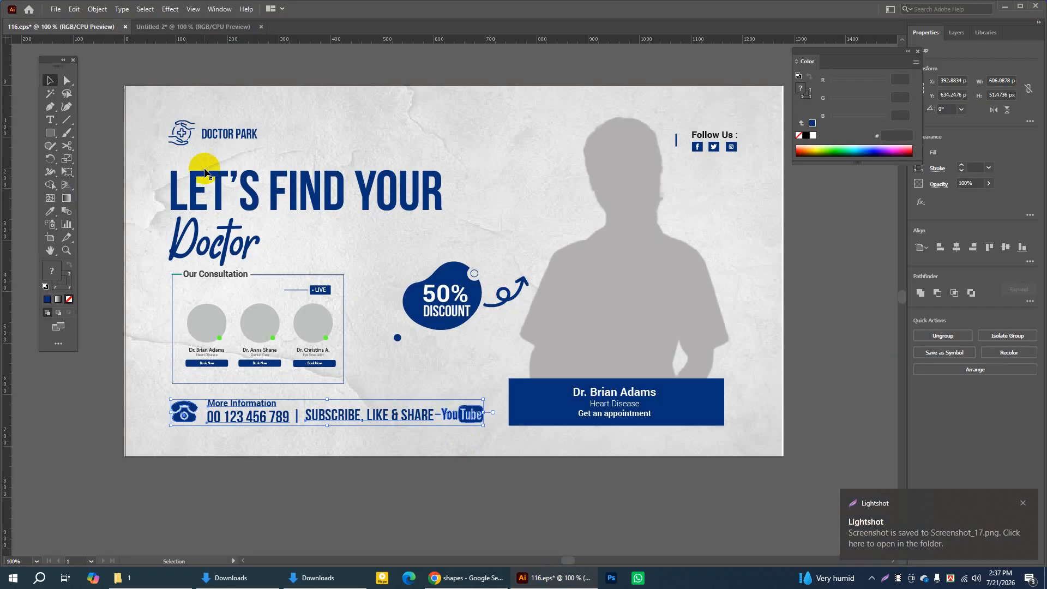
click(153, 27)
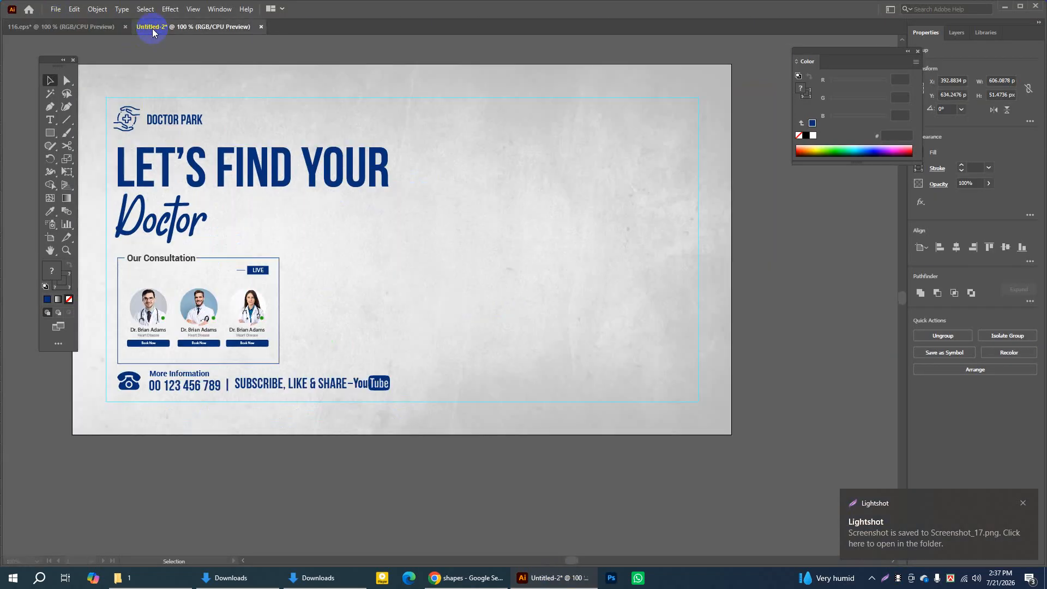
click(57, 10)
click(75, 207)
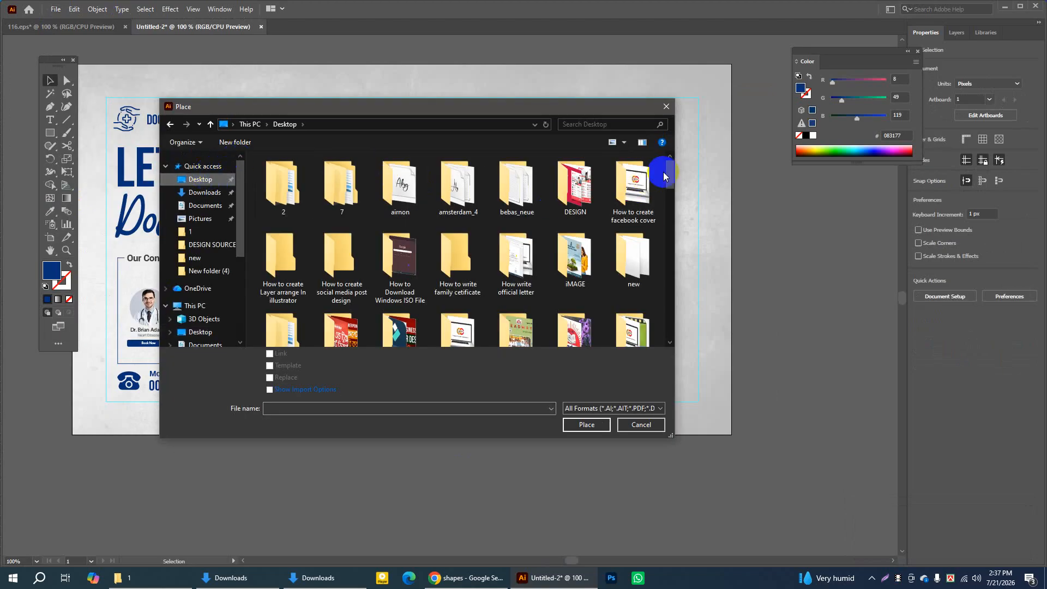
drag(669, 174, 682, 295)
click(424, 300)
click(268, 358)
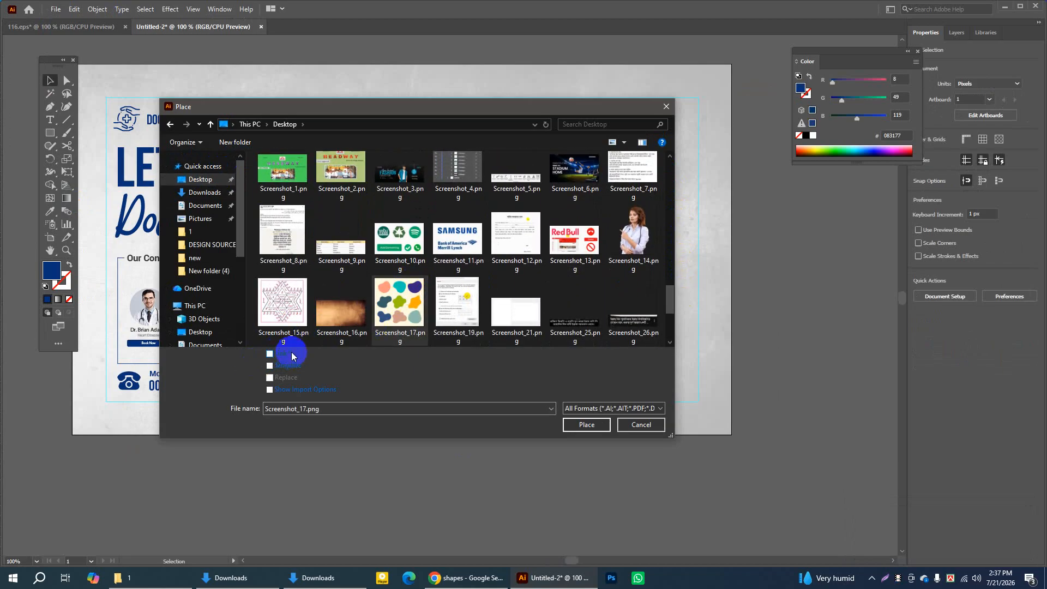
click(579, 422)
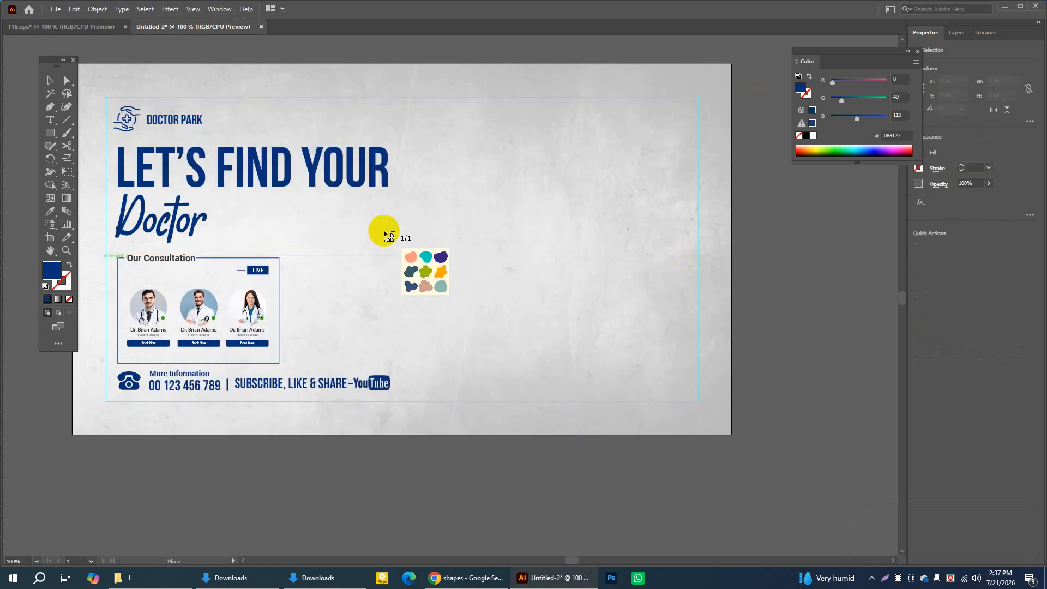
click(345, 224)
Scale the placed shapes image to about 418 px wide and move it onto the empty canvas beside the artboard
click(50, 250)
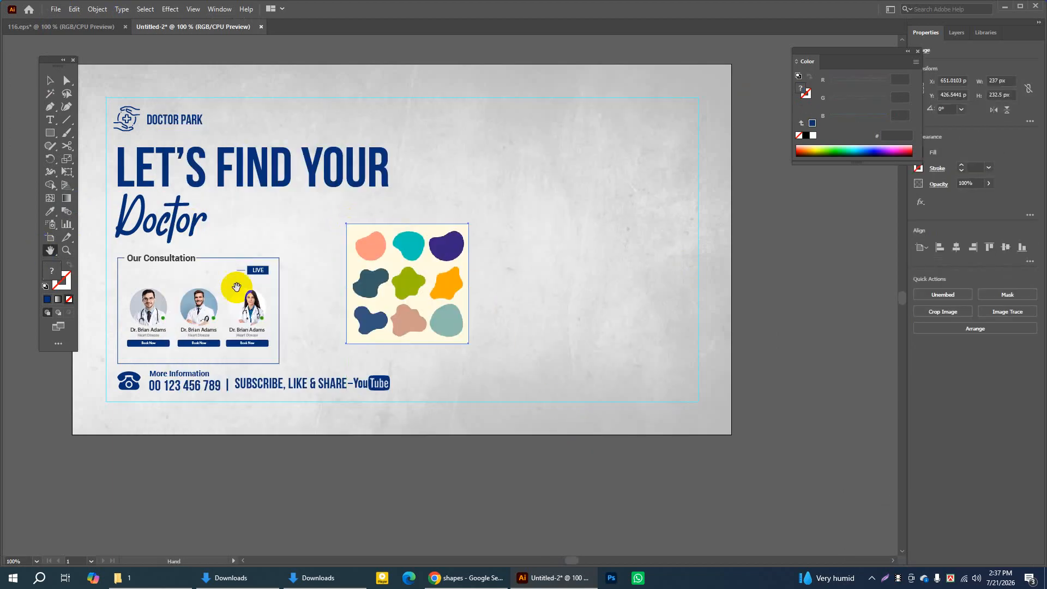
click(50, 80)
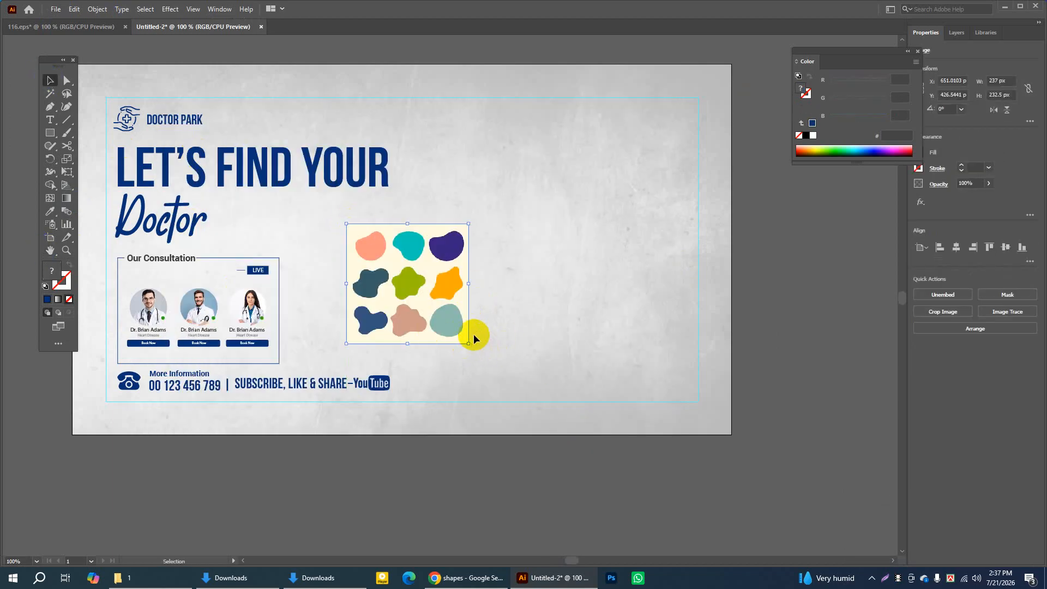
drag(469, 343, 562, 435)
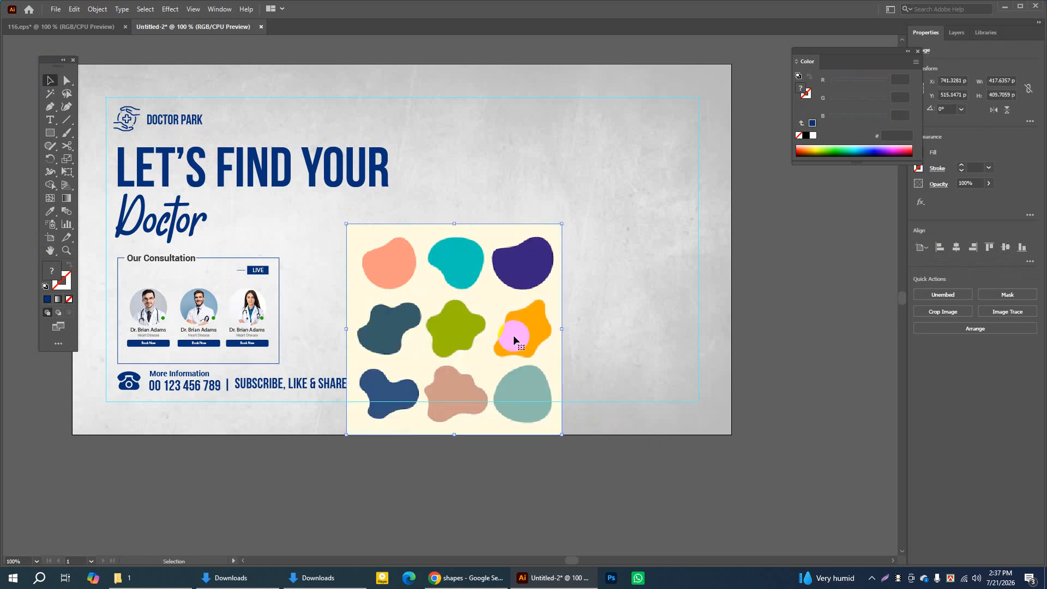
drag(509, 332, 588, 332)
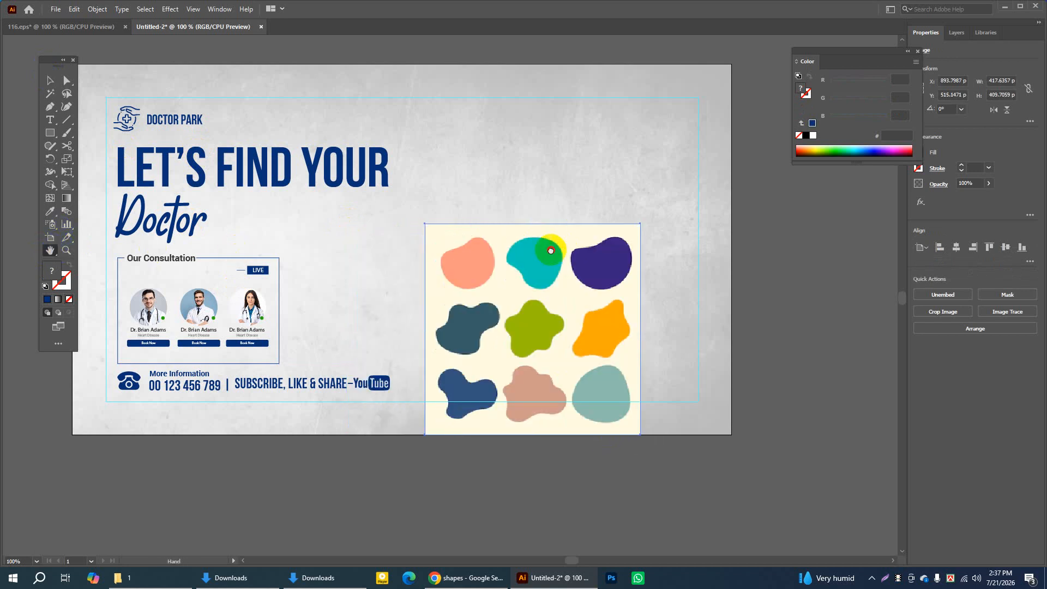
drag(549, 246, 662, 206)
click(48, 80)
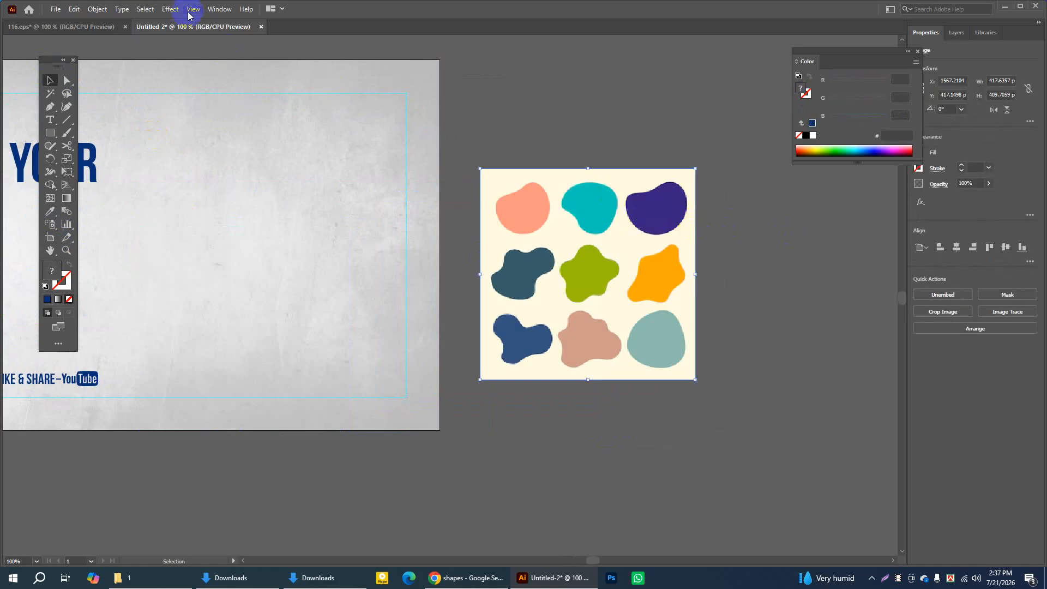
Image Trace the shapes image in Black and White mode with Ignore White enabled
click(215, 12)
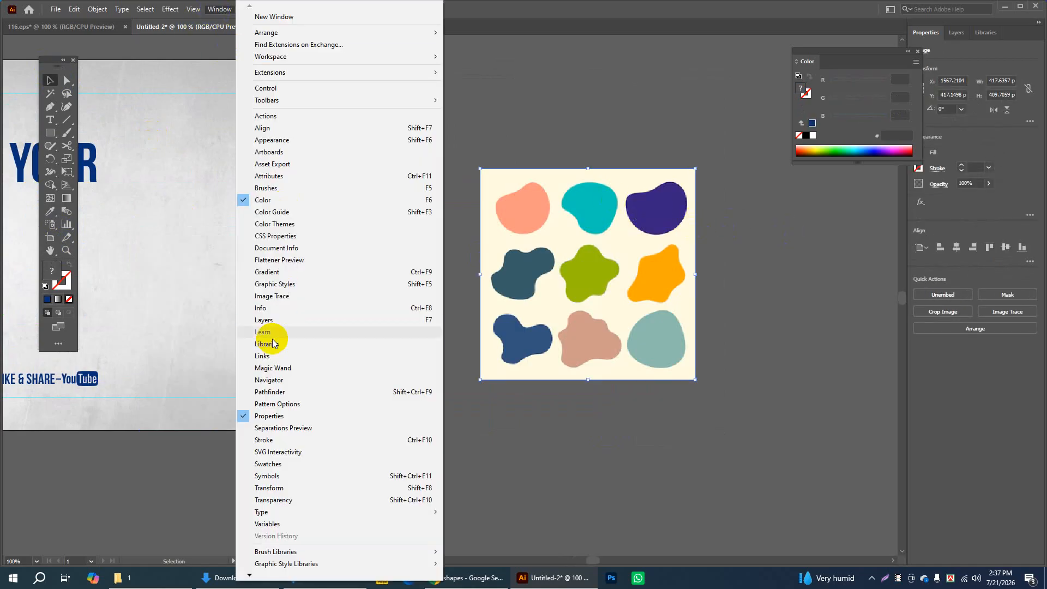
click(272, 300)
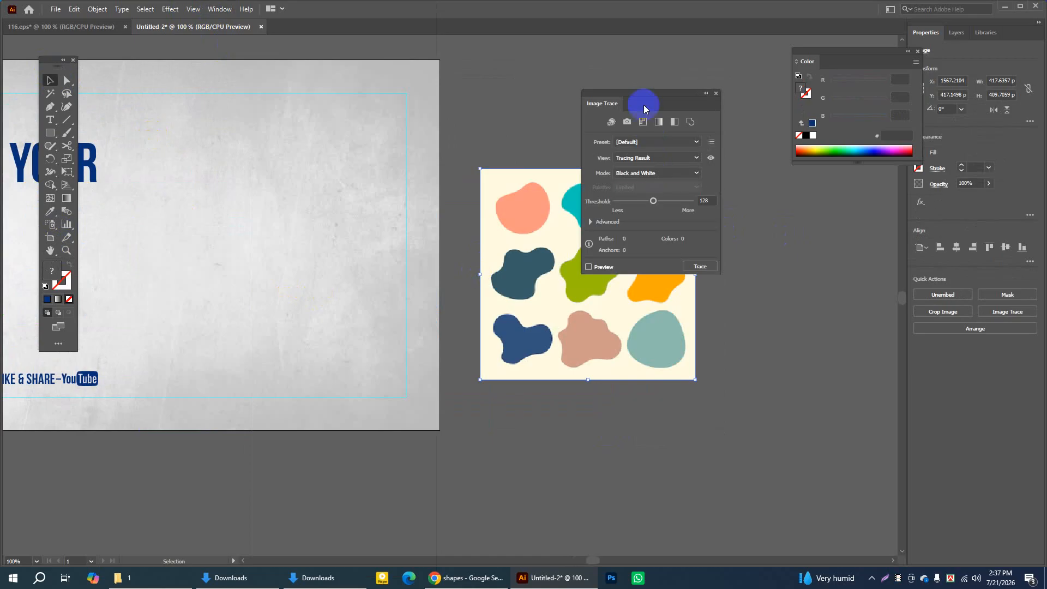
drag(641, 97, 264, 142)
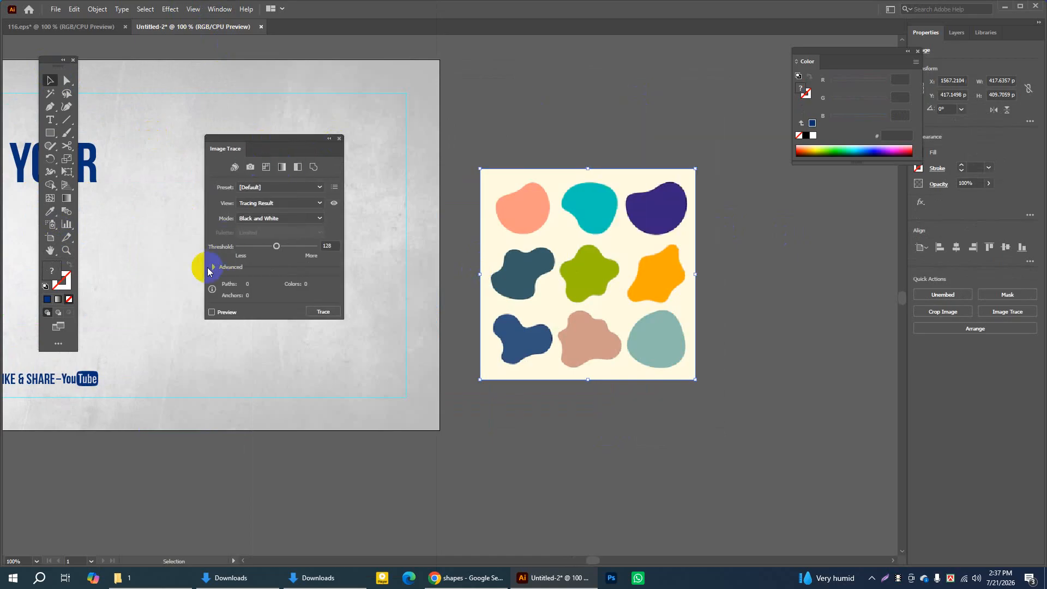
click(213, 268)
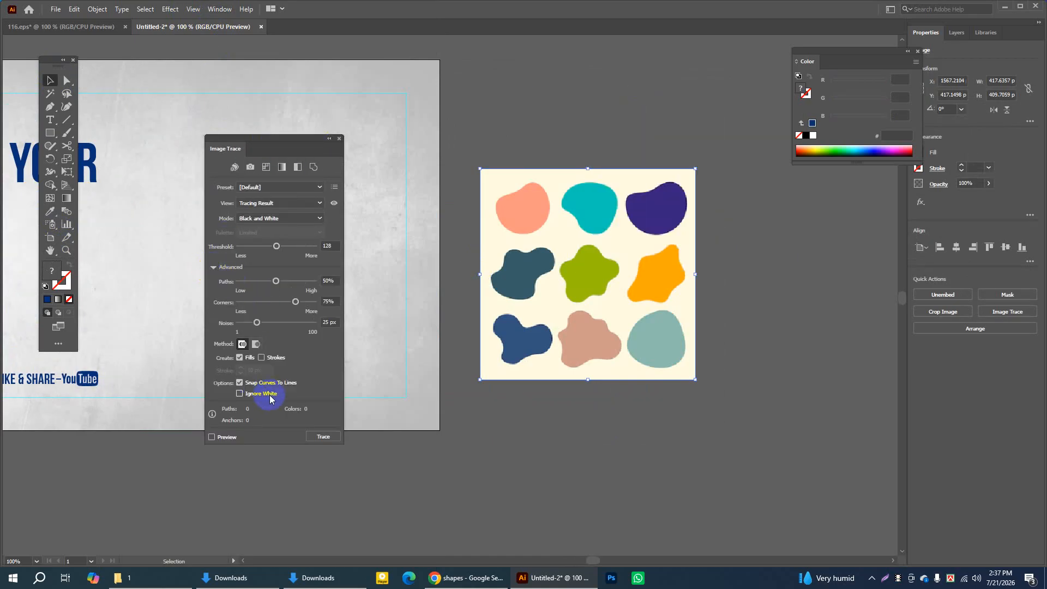
click(211, 437)
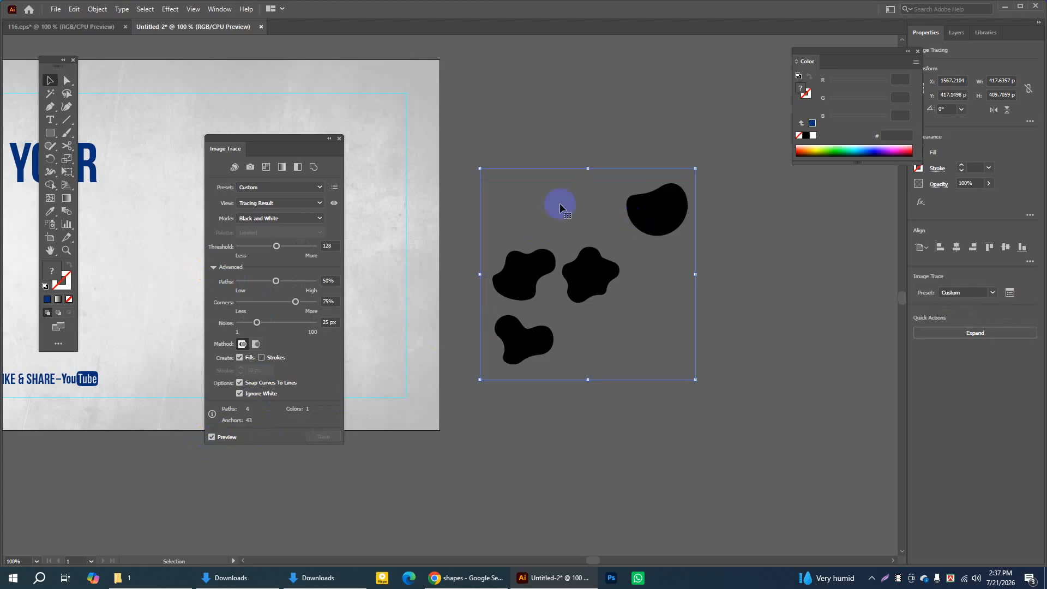
click(339, 139)
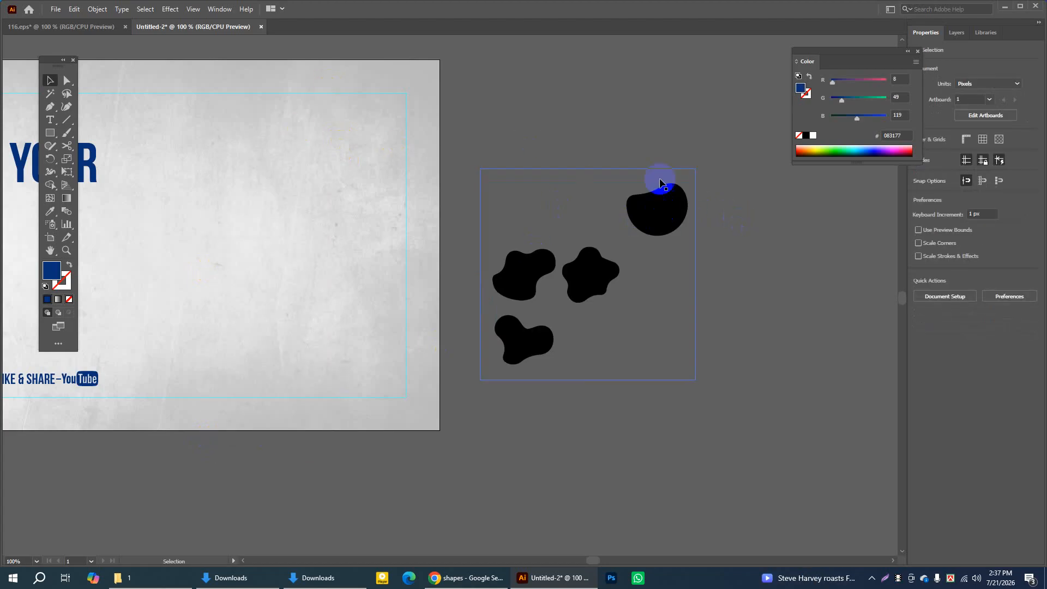
Expand and ungroup the traced result, set the upper-right blob apart, and delete the other three shapes
click(975, 333)
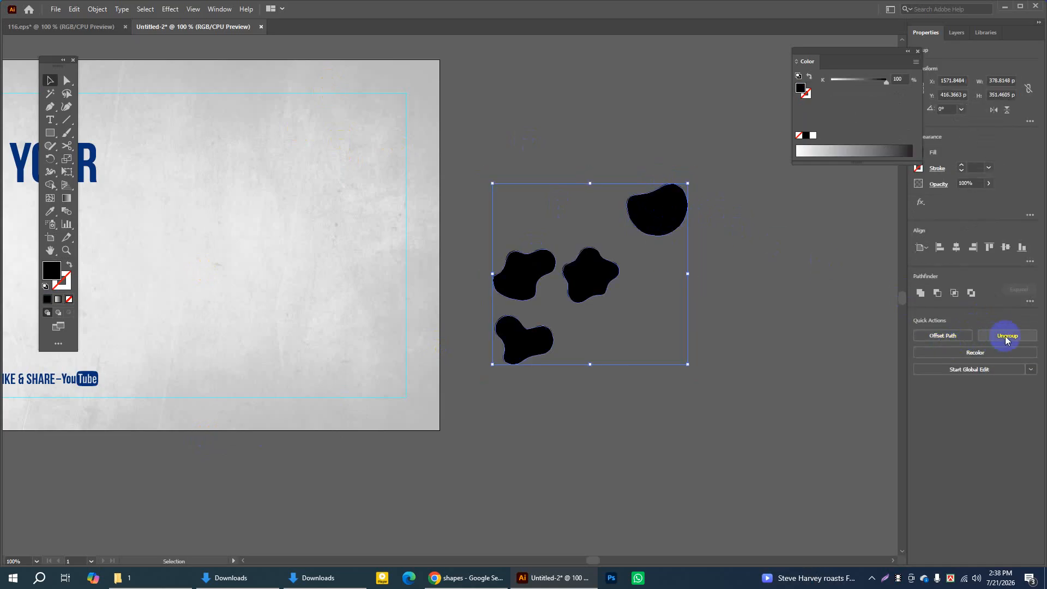
click(1005, 336)
click(718, 244)
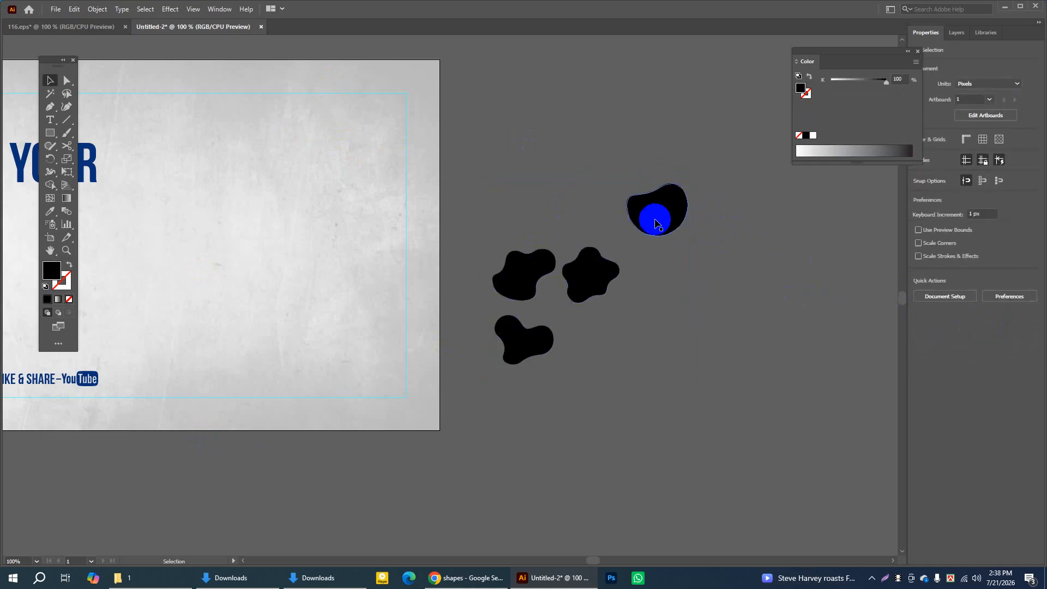
drag(656, 224, 592, 149)
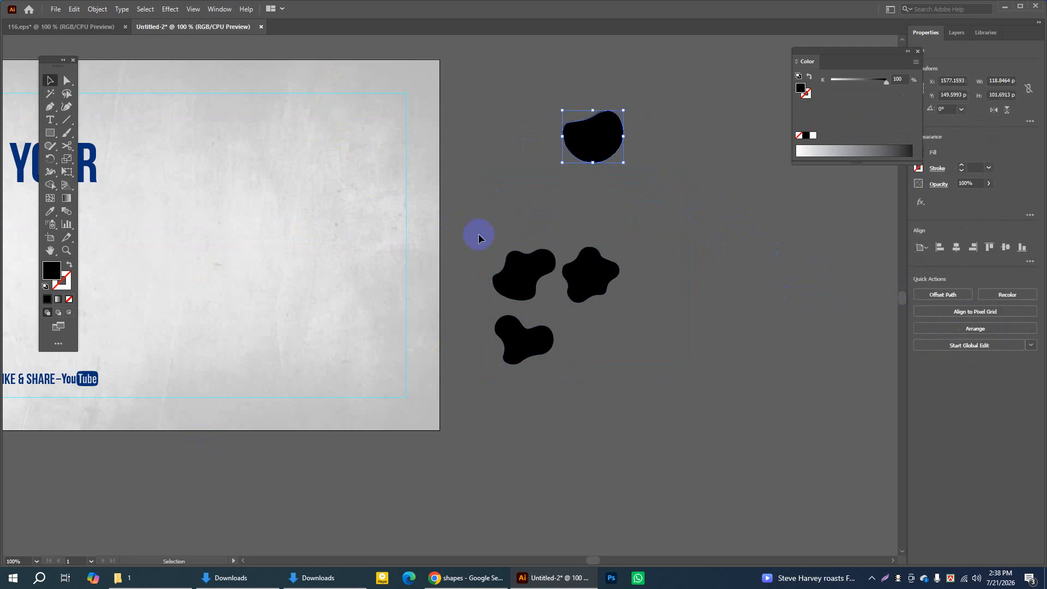
drag(479, 234, 704, 384)
key(Delete)
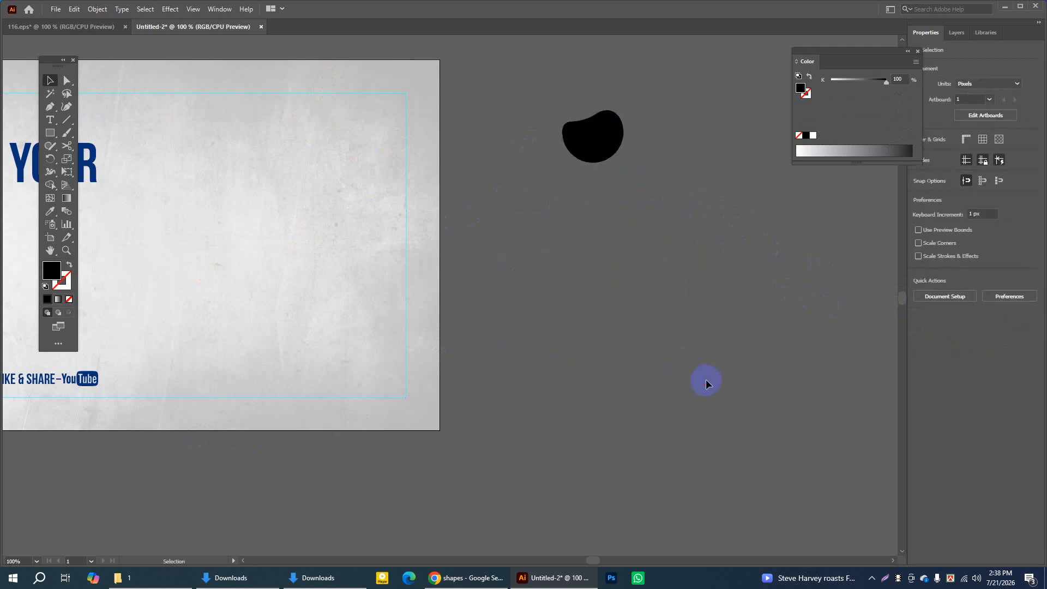
Move the remaining blob onto the artboard, below the headline and beside the consultation frame
click(49, 250)
click(183, 233)
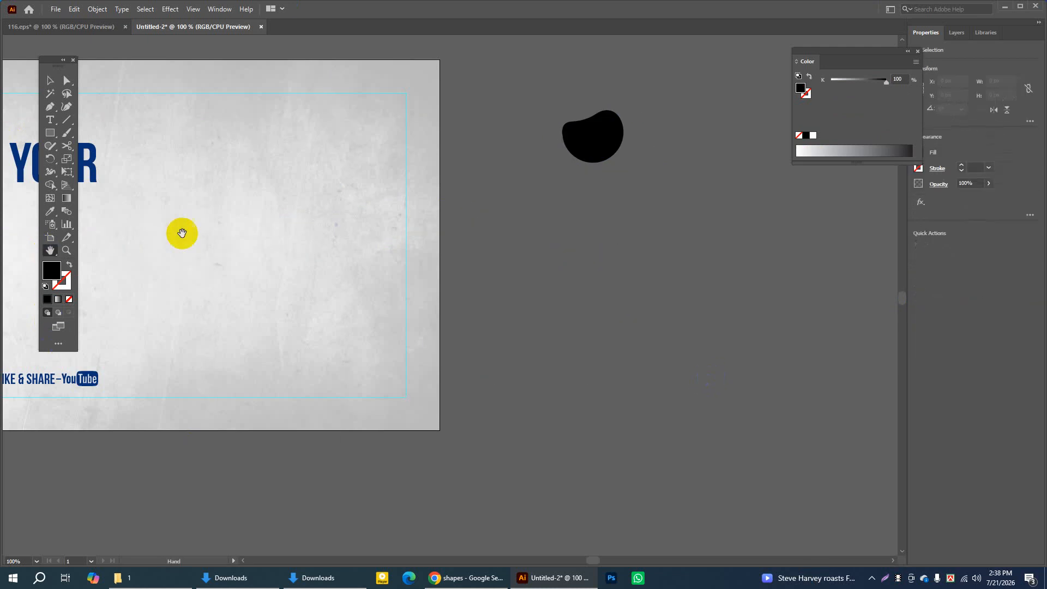
drag(182, 233, 358, 284)
click(50, 80)
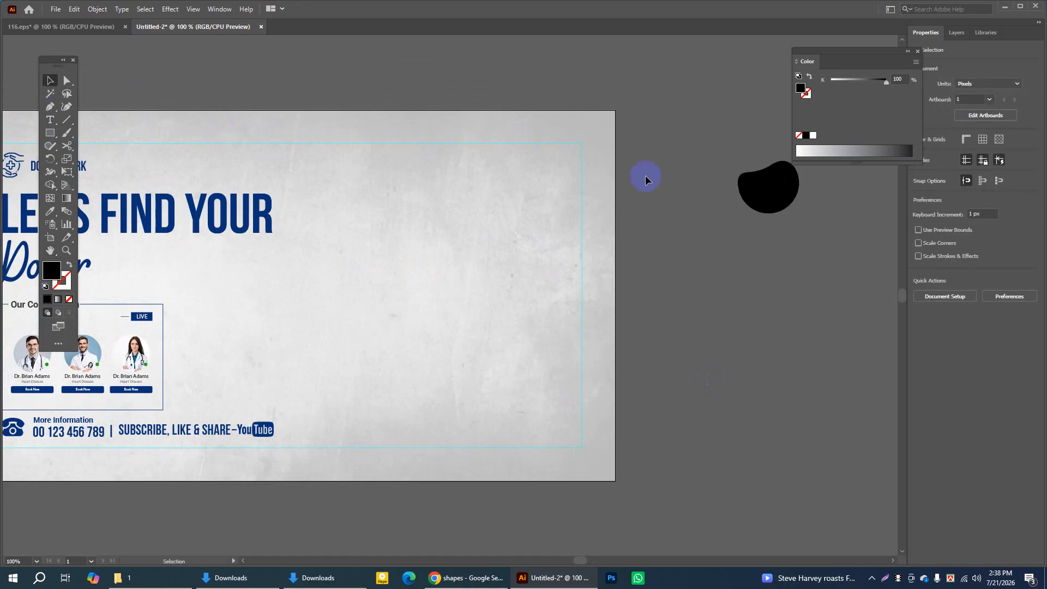
drag(790, 175, 278, 334)
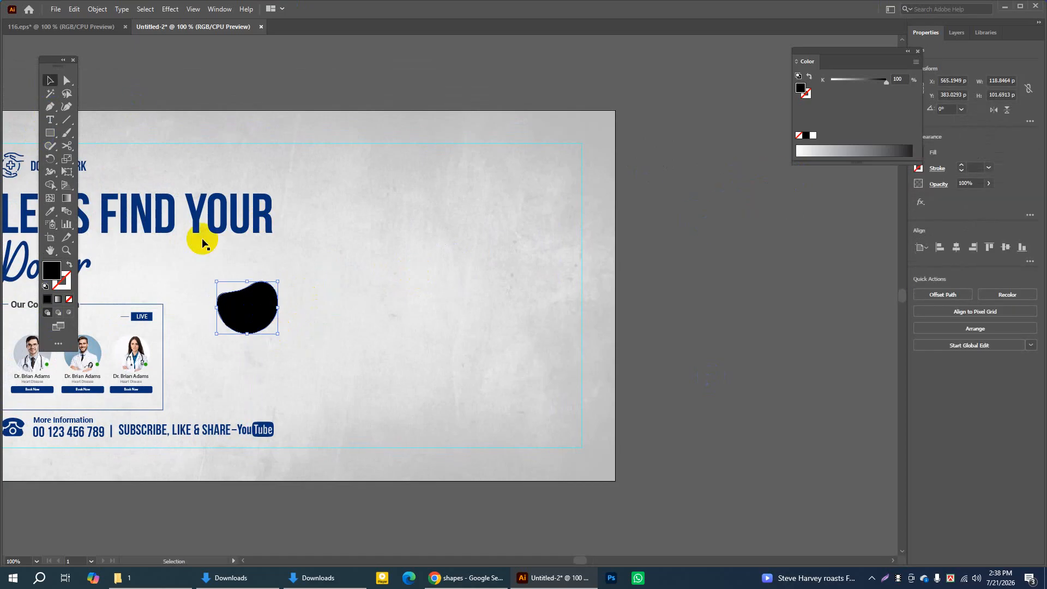
Fill the blob with the headline's dark blue, sampled with the Eyedropper, and deselect it
click(49, 211)
click(173, 208)
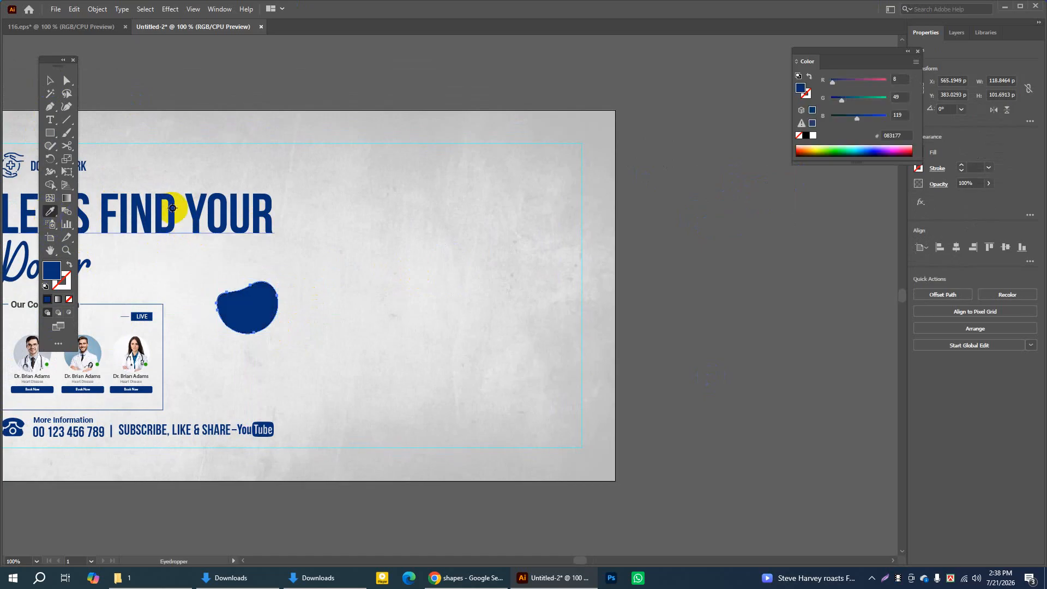
click(49, 80)
click(169, 70)
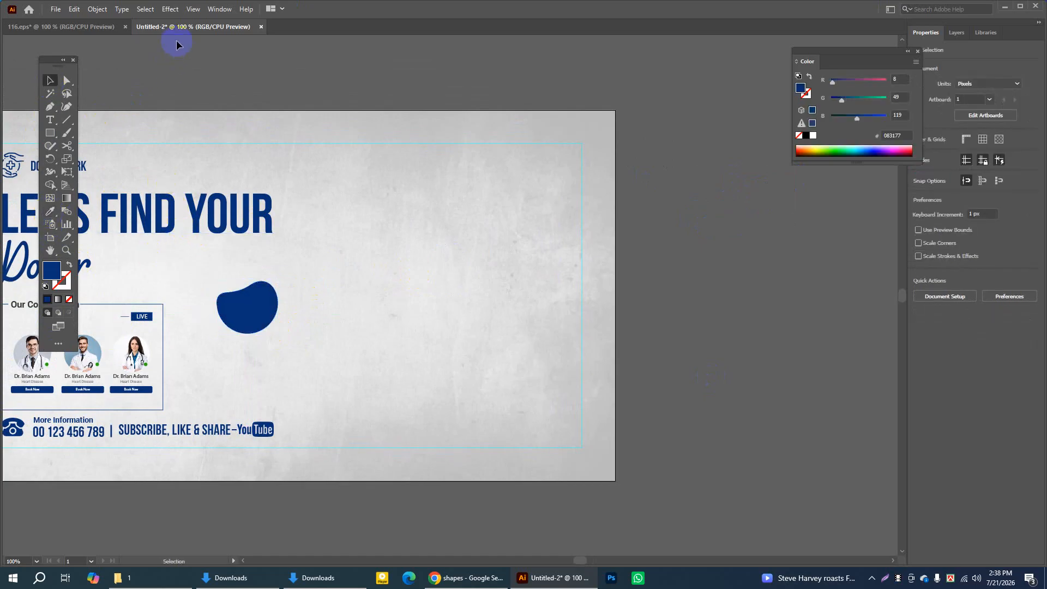
Check the small circle on the discount shape in 116.eps, then draw a blue circle about 15 px wide beside the blob in Untitled-2
click(60, 26)
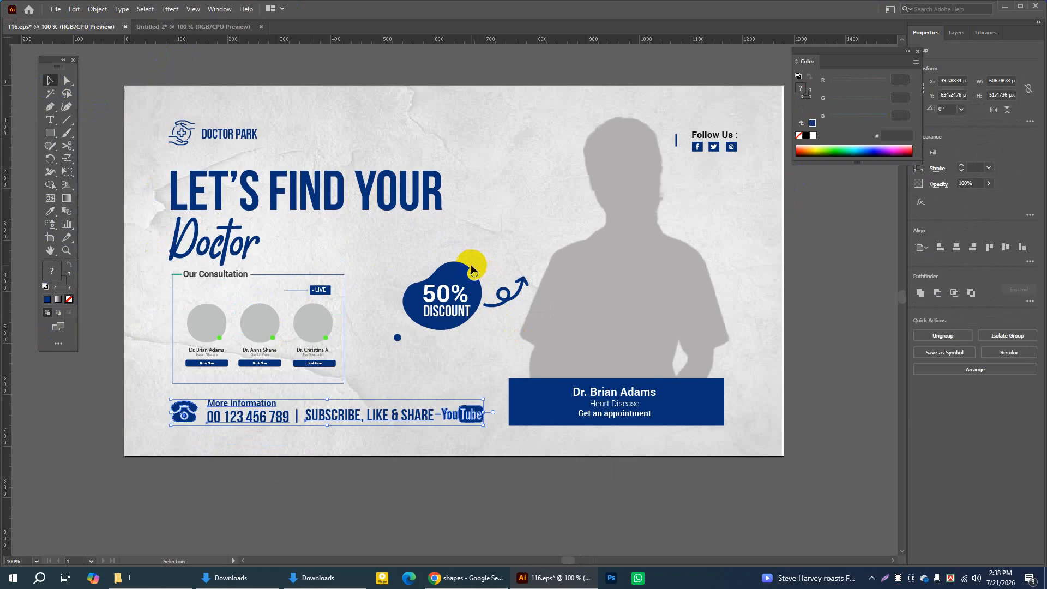
click(470, 267)
click(193, 27)
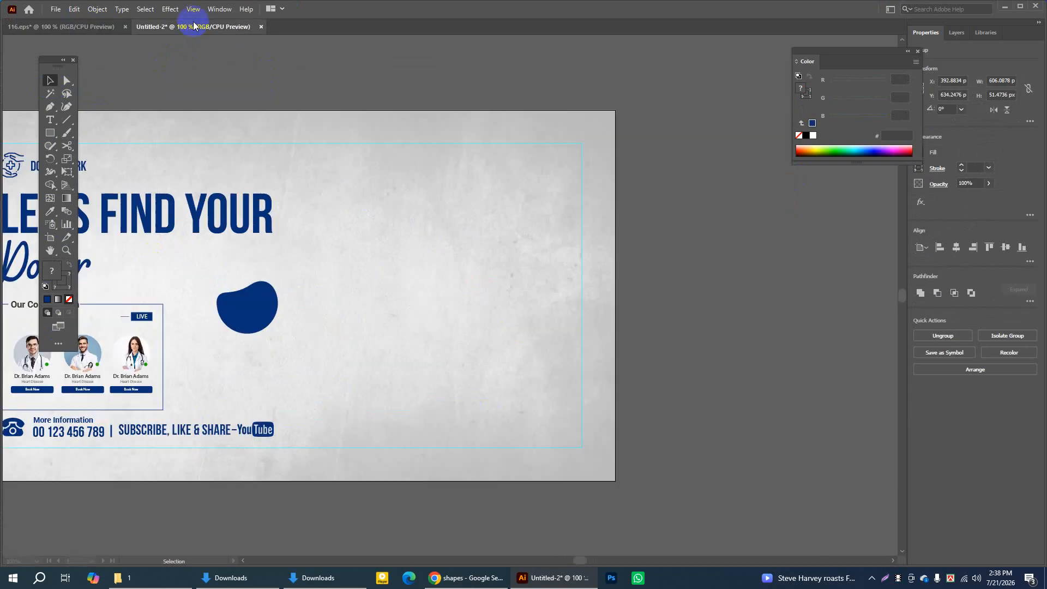
click(67, 250)
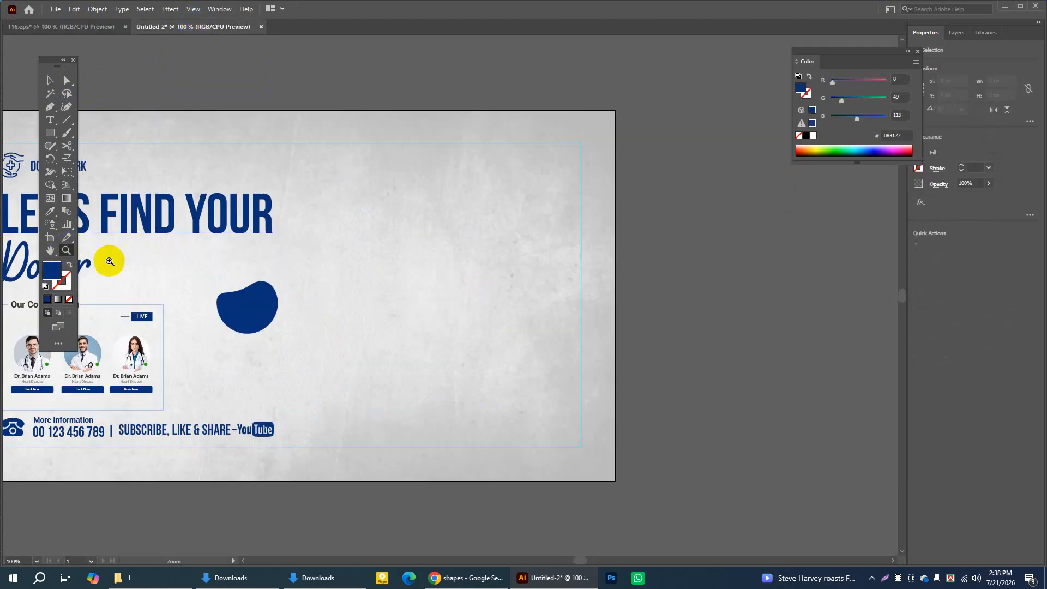
click(271, 318)
click(439, 284)
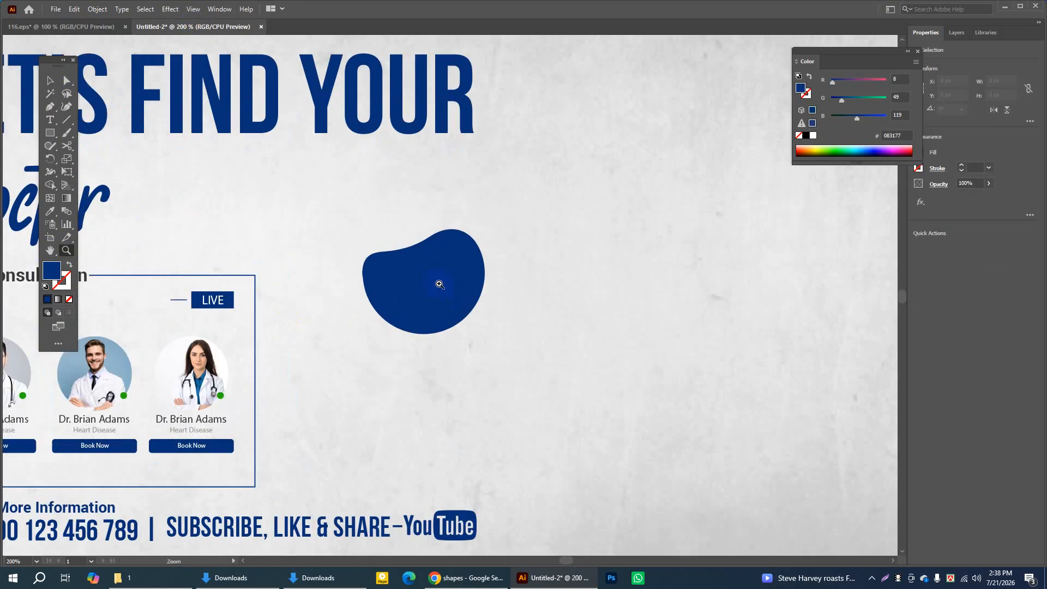
click(440, 283)
click(461, 289)
click(452, 279)
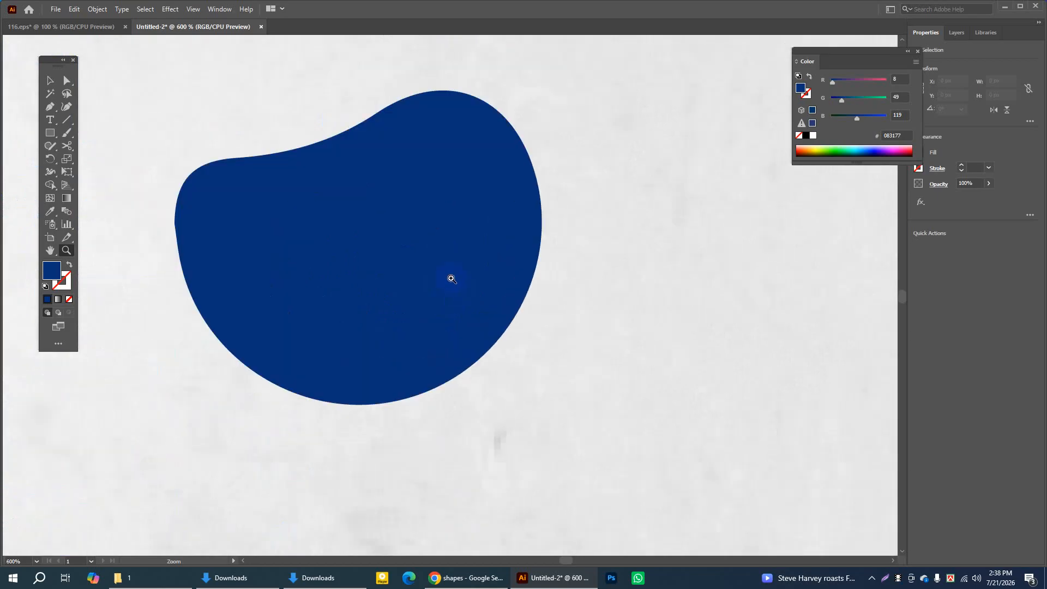
click(51, 82)
click(362, 163)
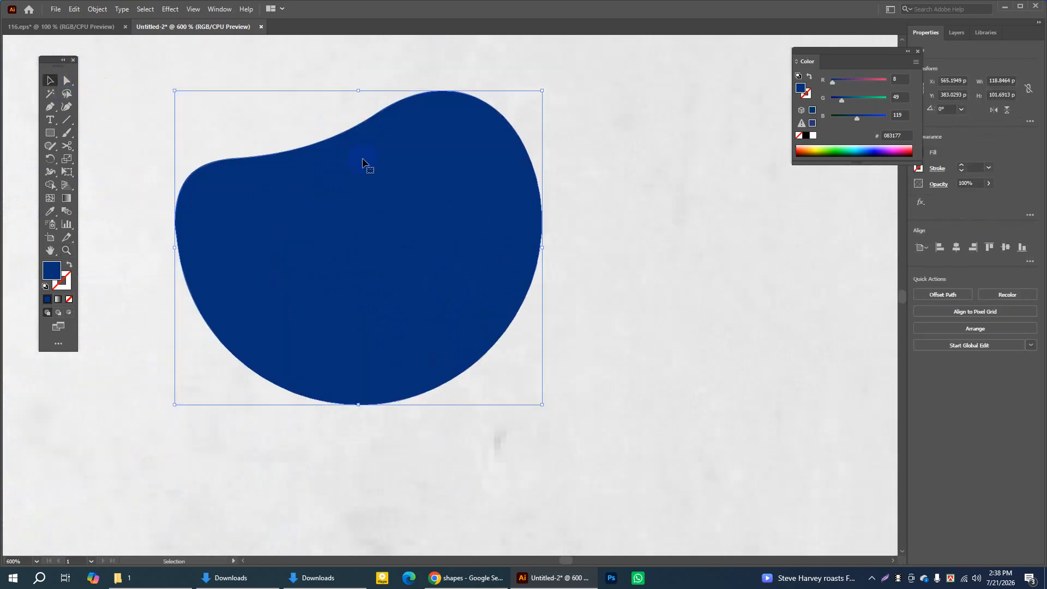
click(537, 131)
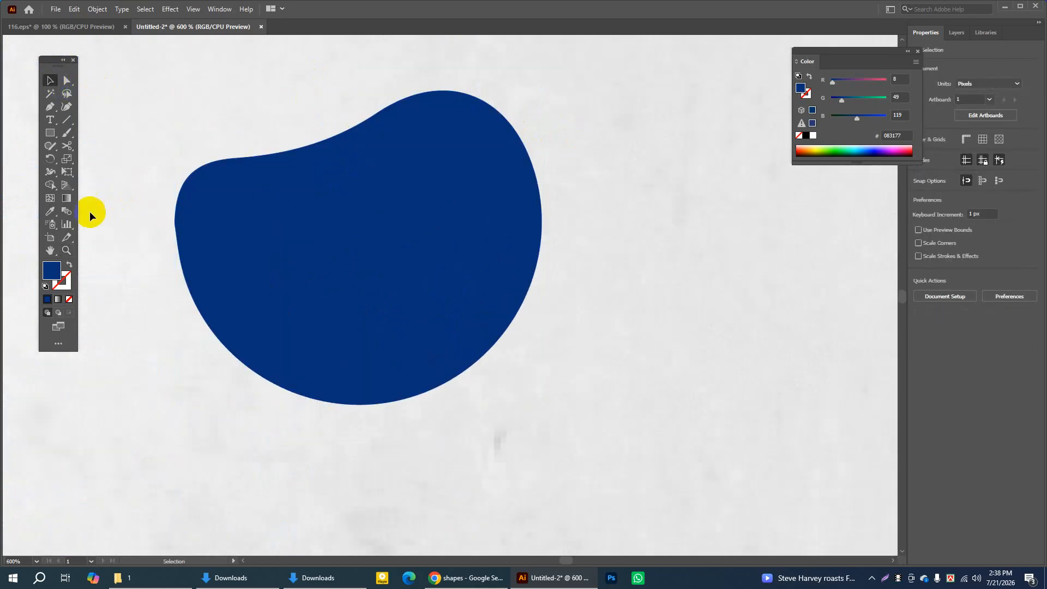
drag(50, 132, 98, 158)
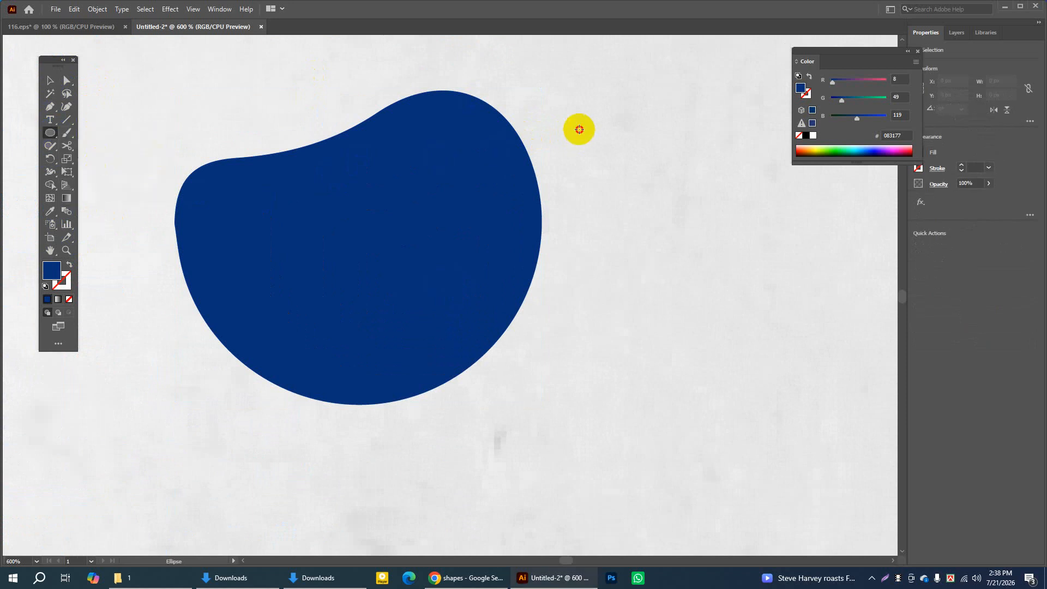
drag(579, 130, 601, 176)
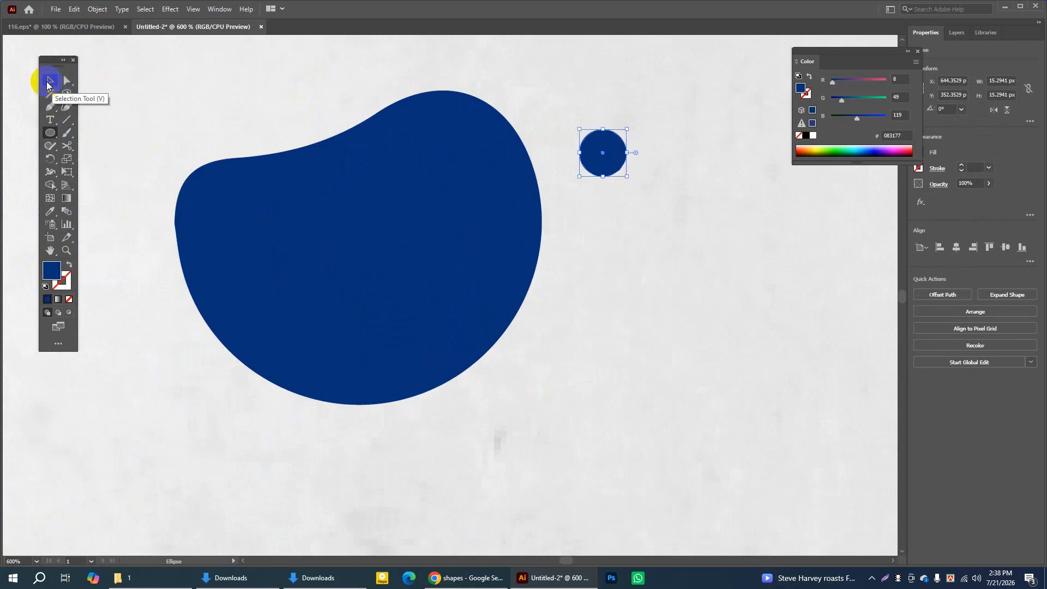
Move the small circle farther from the blob and place a duplicate overlapping the blob's upper-right edge
click(48, 83)
drag(600, 141, 633, 141)
click(619, 204)
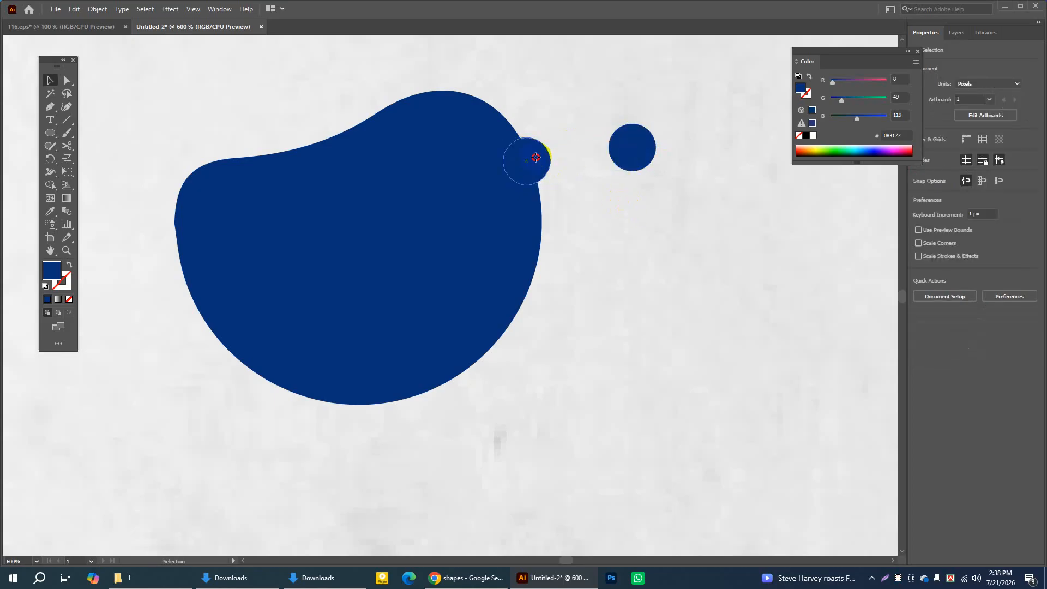
click(536, 157)
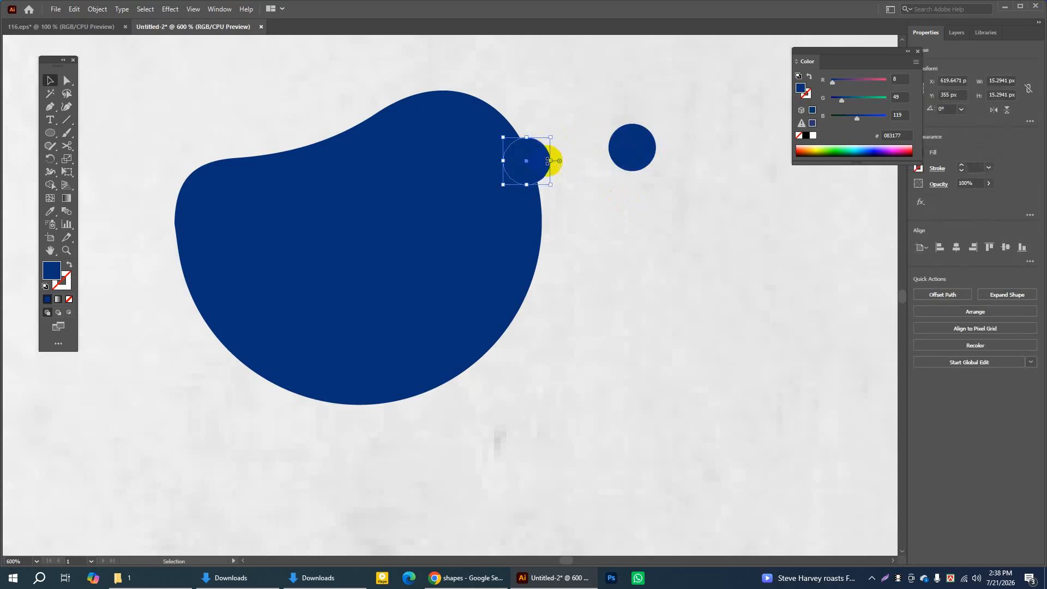
Try to cut the overlapping circle out of the blob's upper-right edge with the Shape Builder
shift+click(500, 217)
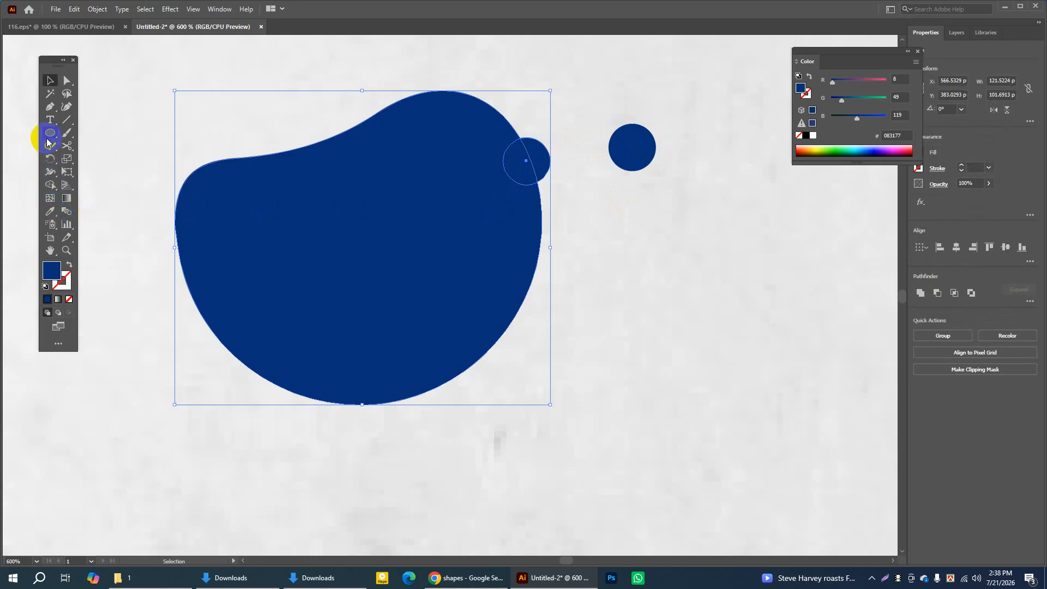
drag(53, 191, 90, 174)
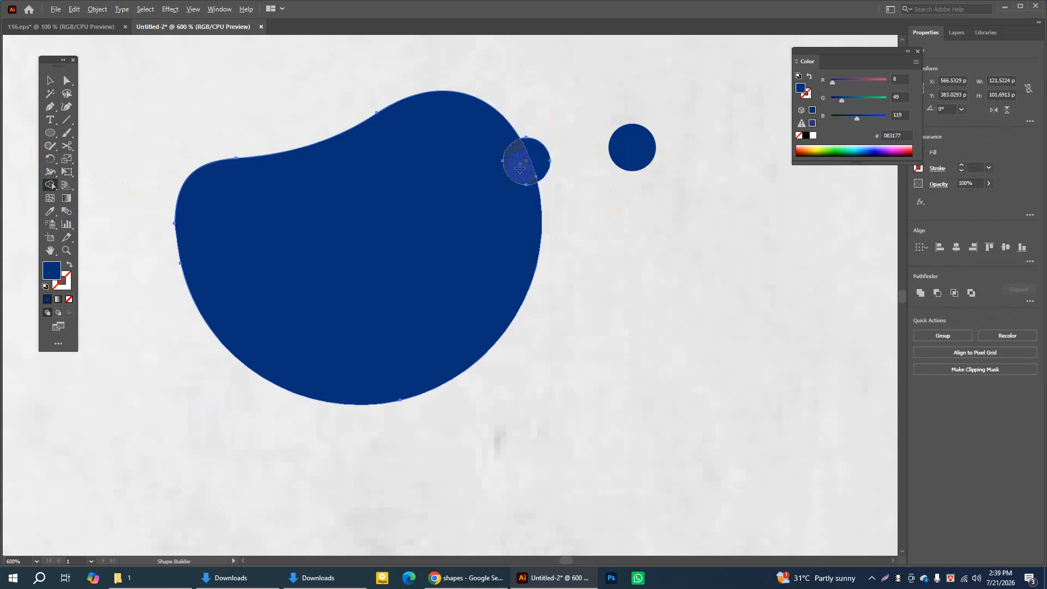
alt+click(519, 168)
alt+click(540, 157)
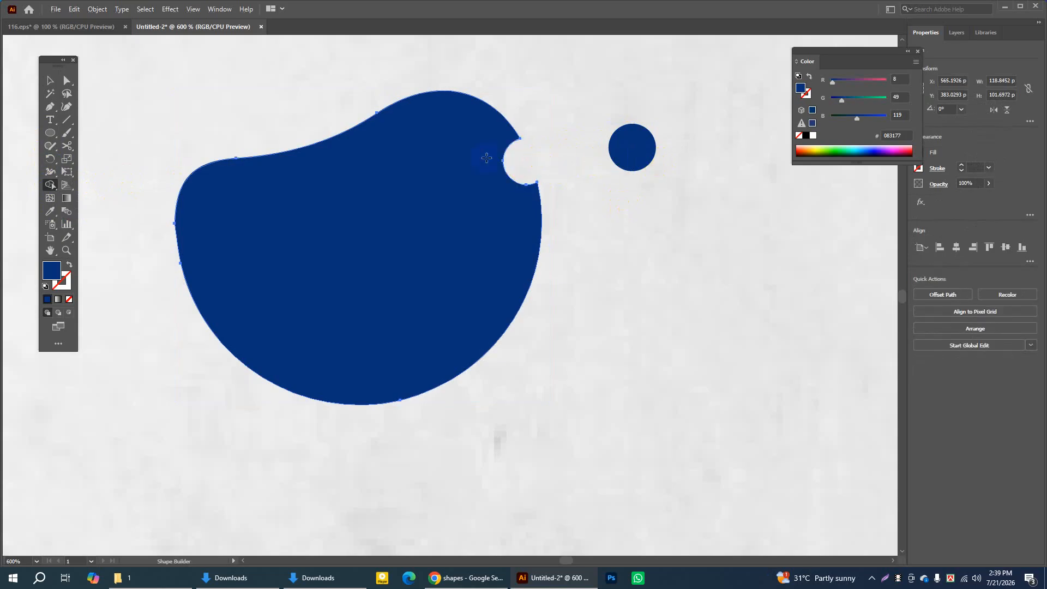
click(50, 80)
click(407, 104)
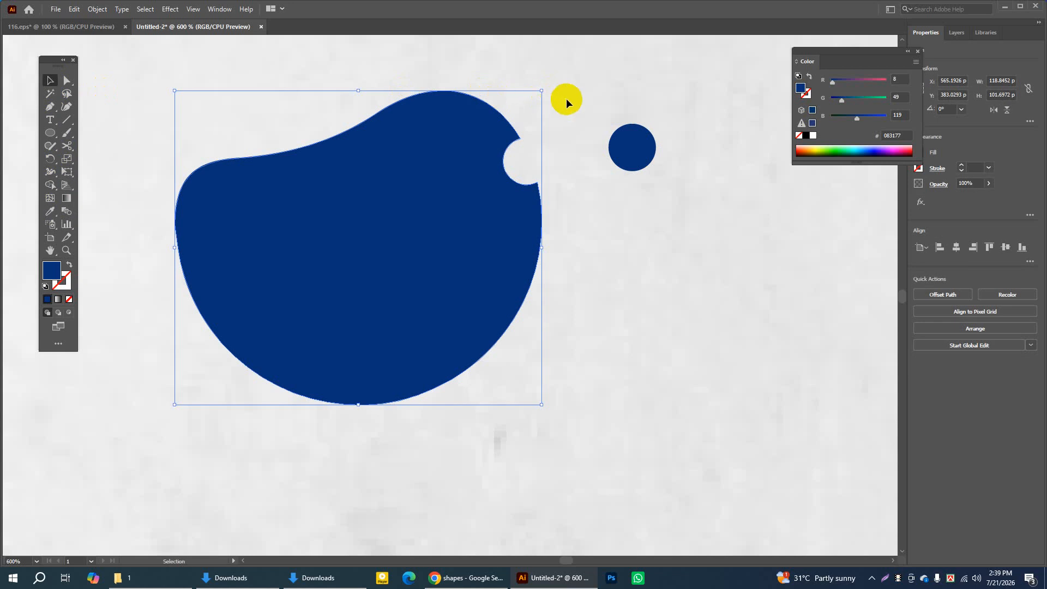
Undo the circular cutout in the blob and deselect the shapes
key(ctrl+z)
key(ctrl+z)
key(ctrl+z)
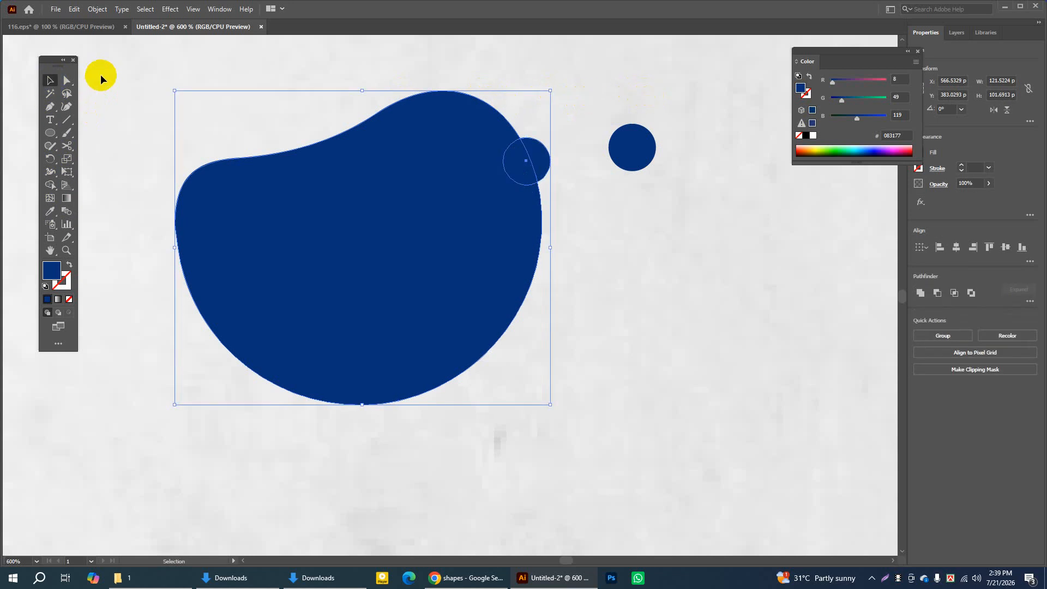
click(101, 75)
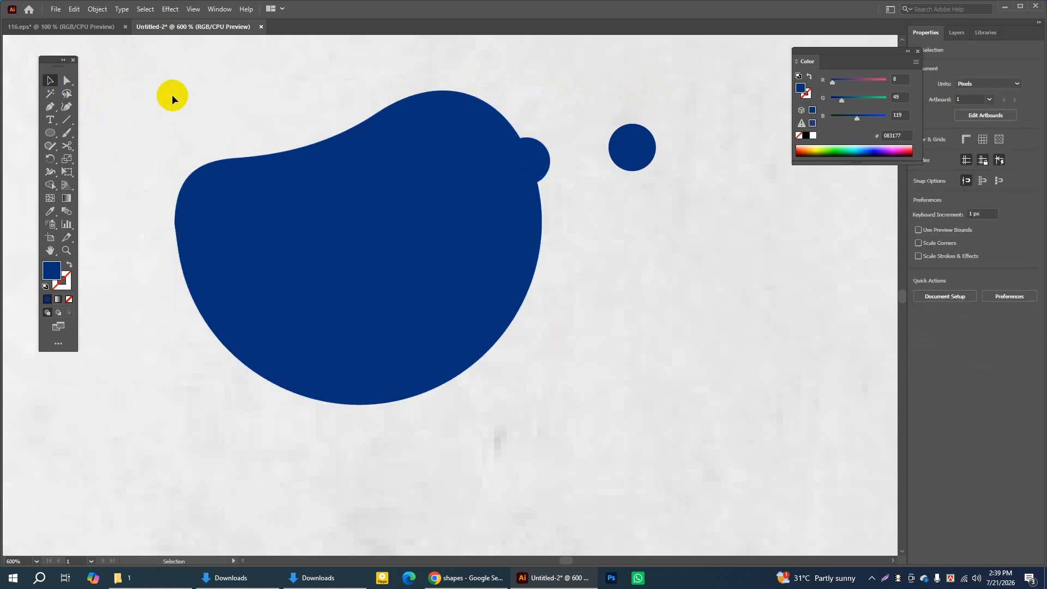
click(534, 158)
click(539, 158)
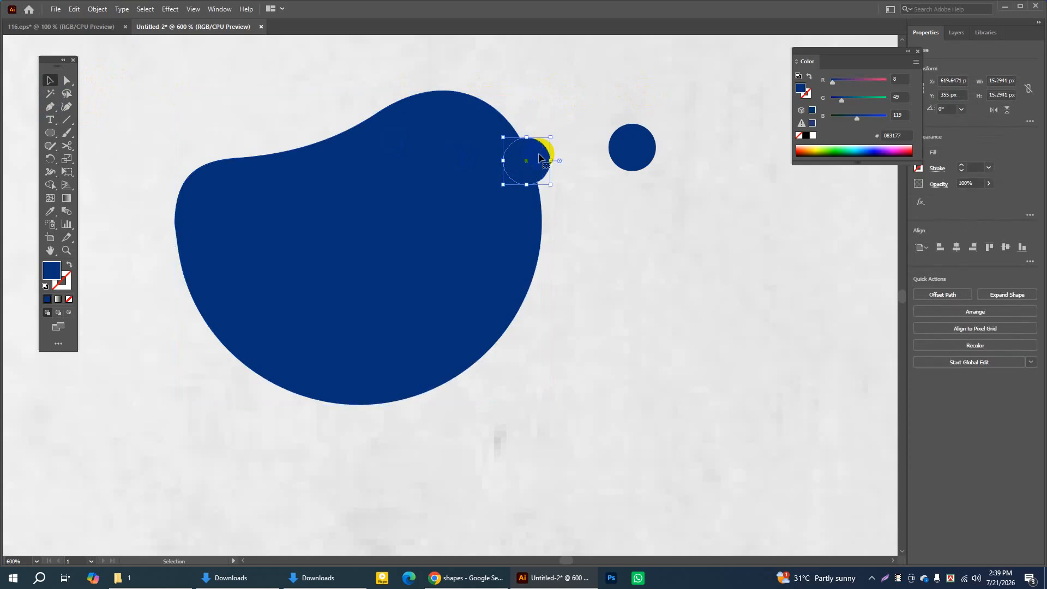
click(203, 109)
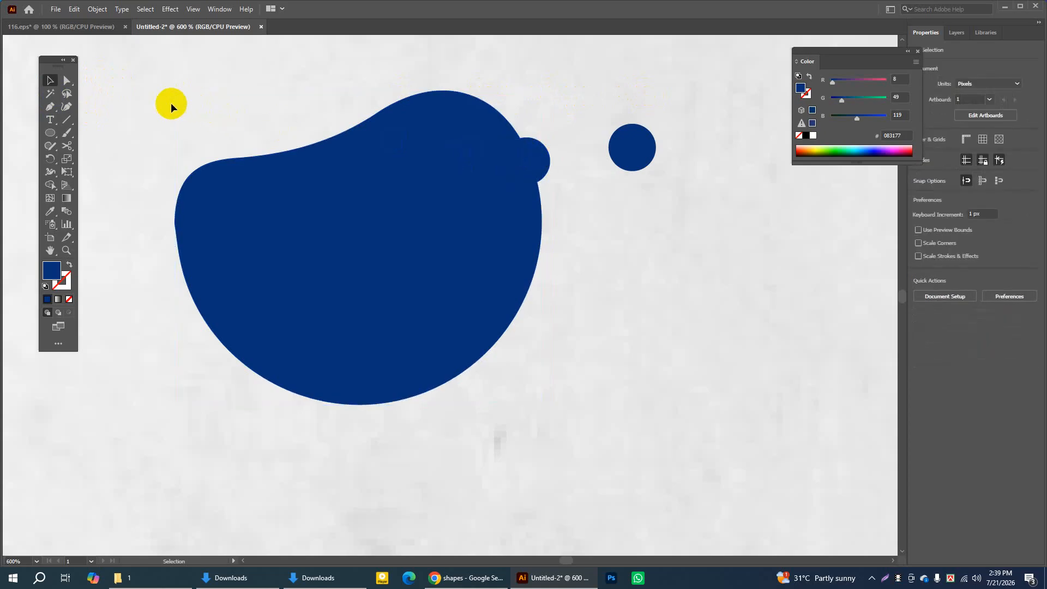
Select the blob with its overlapping circle and cut the circle out of the blob using the Shape Builder
drag(158, 86, 554, 402)
click(55, 187)
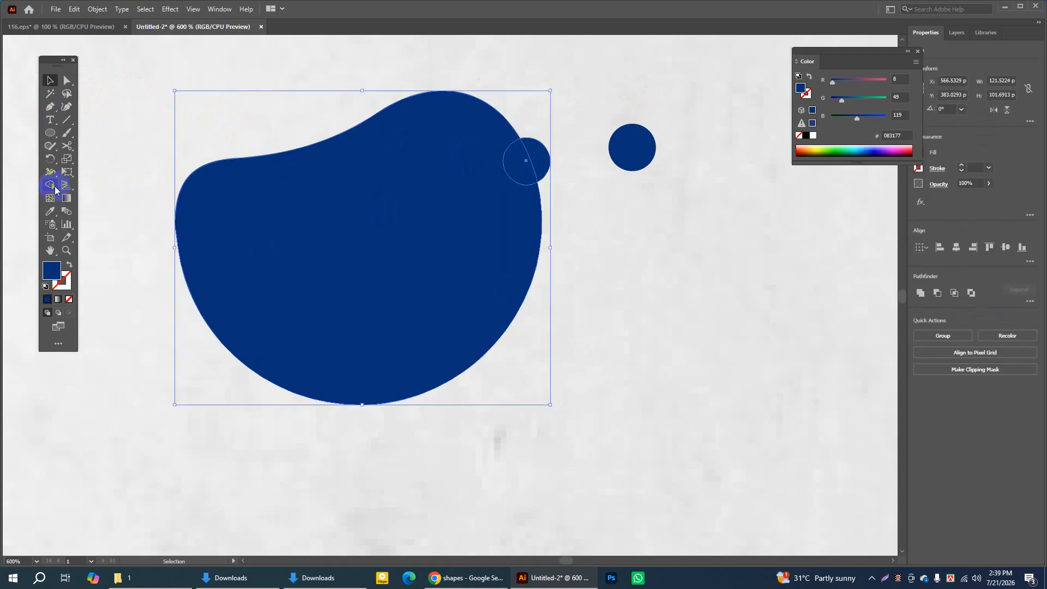
drag(52, 188, 95, 180)
click(368, 190)
drag(498, 155, 546, 155)
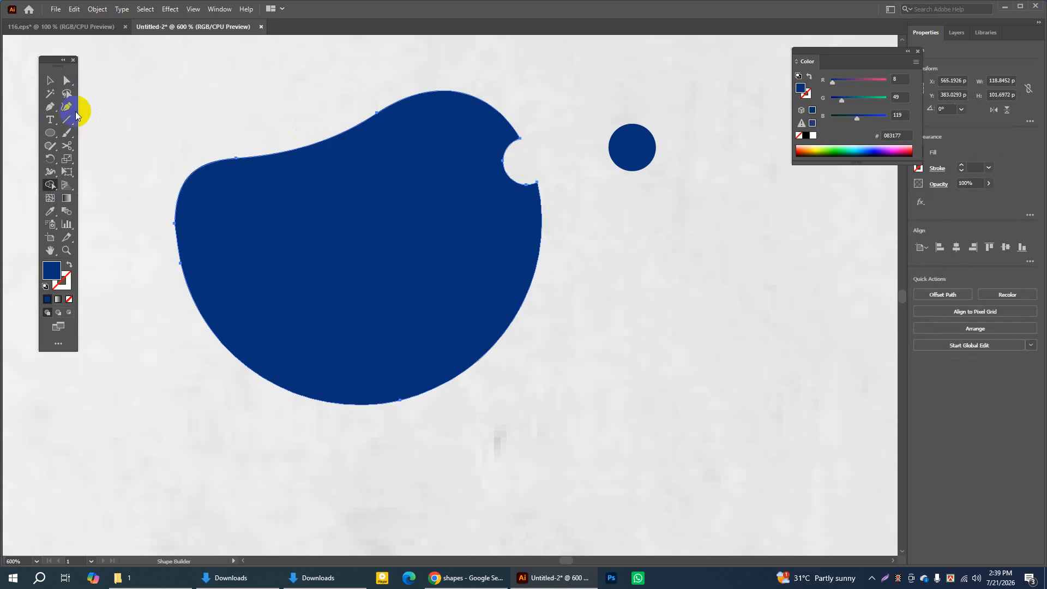
Move the spare circle closer to the notch and turn it into an unfilled blue ring with a 0.25 pt stroke
click(50, 82)
drag(625, 149, 575, 170)
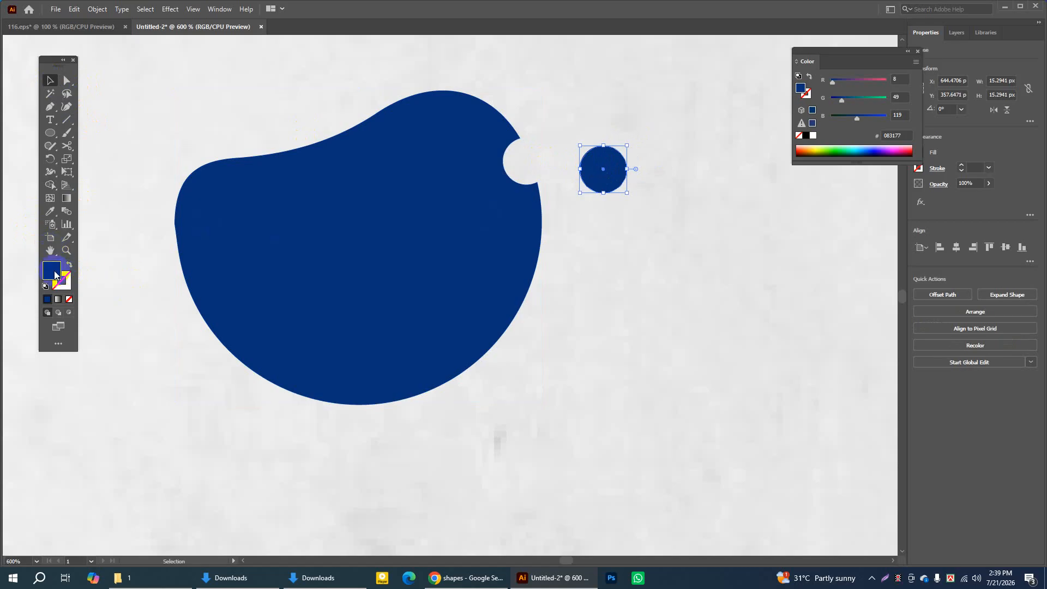
click(70, 268)
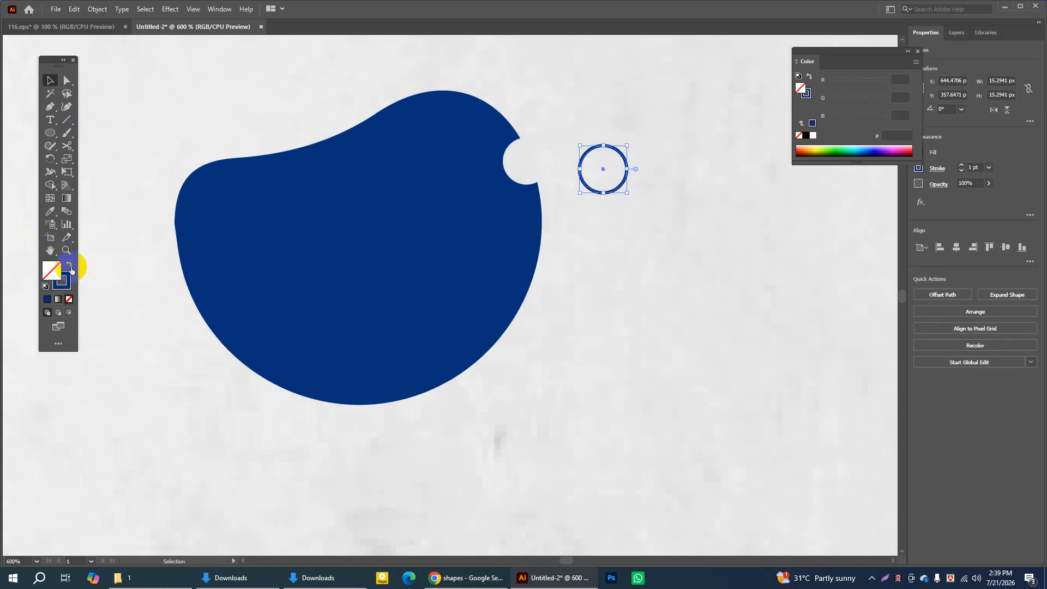
click(961, 171)
click(961, 171)
click(961, 171)
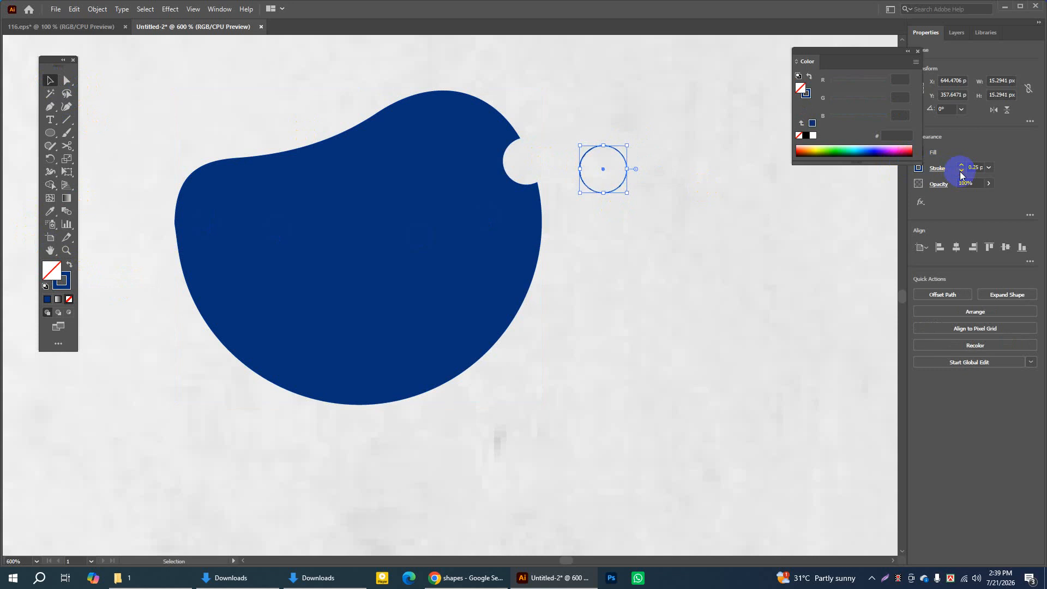
click(52, 81)
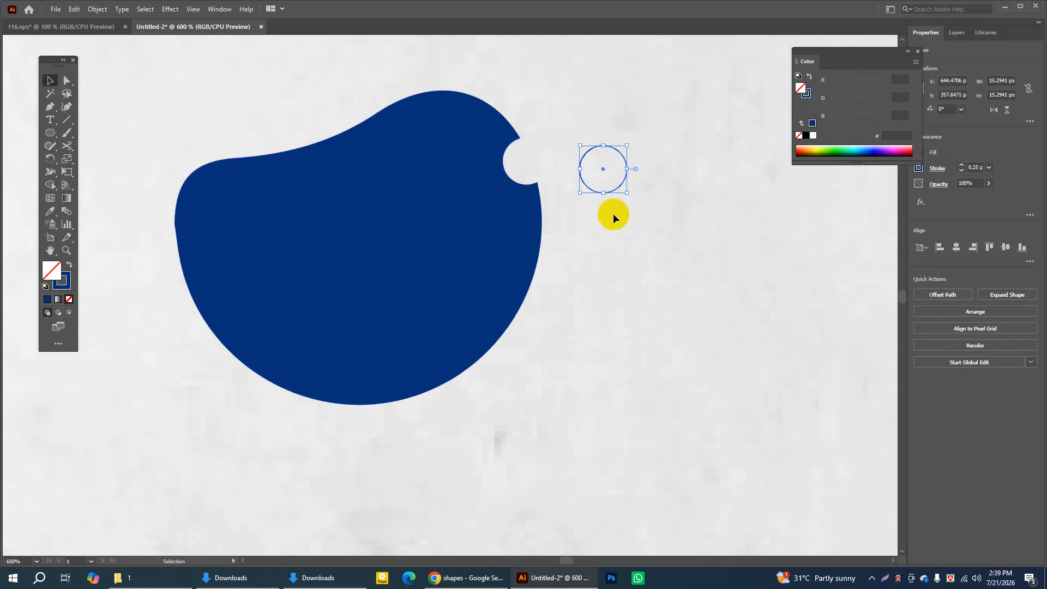
Scale the ring down to about 13.7 px wide and place it inside the blob's circular notch
drag(627, 193, 540, 180)
click(662, 193)
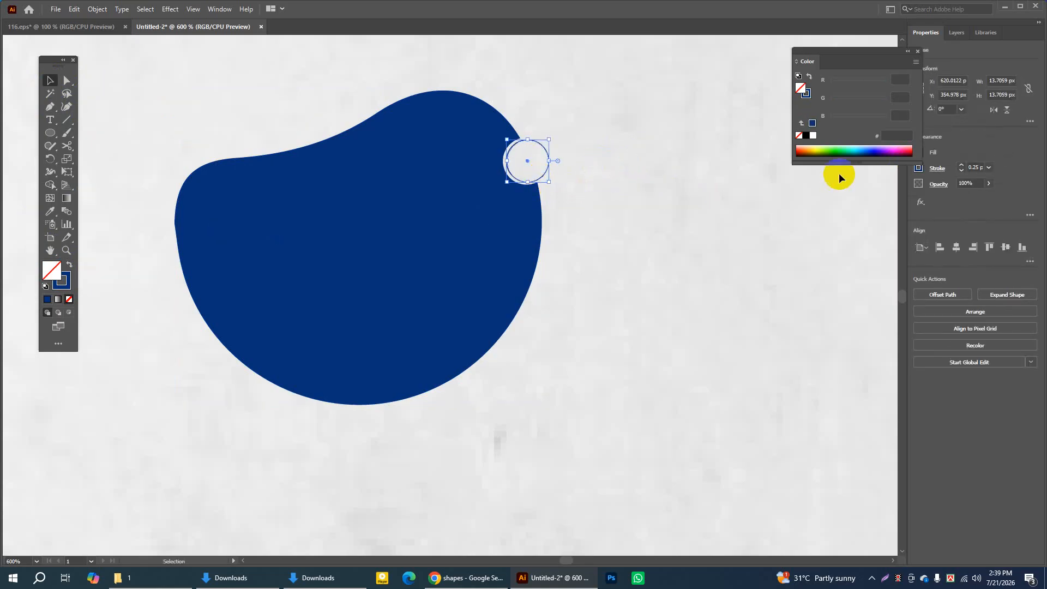
key(Left)
key(Right)
Fine-tune the ring's horizontal position so it sits evenly within the blob's notch
click(66, 250)
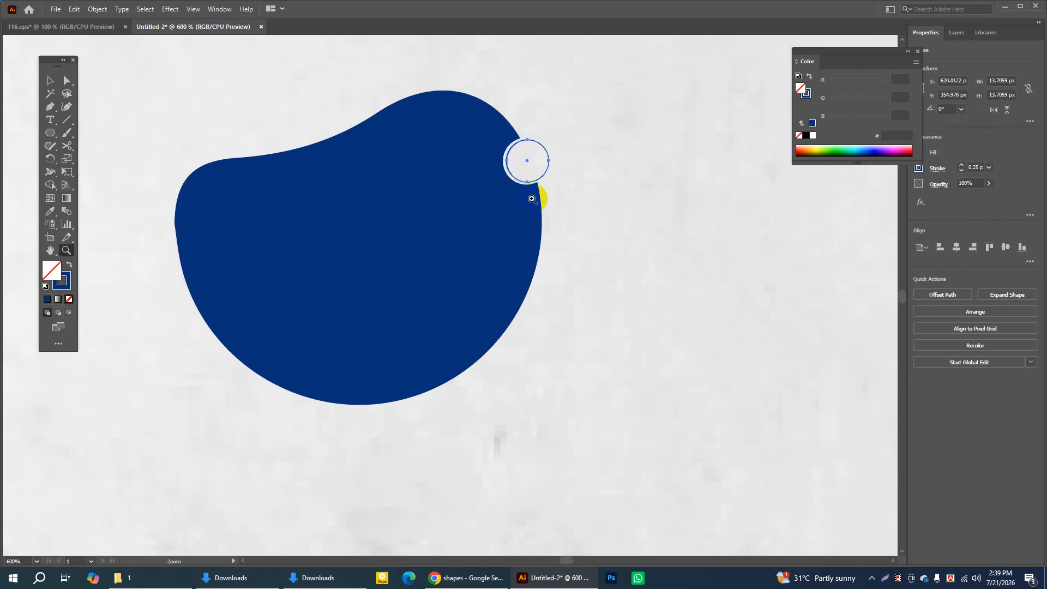
click(533, 183)
click(416, 262)
click(421, 272)
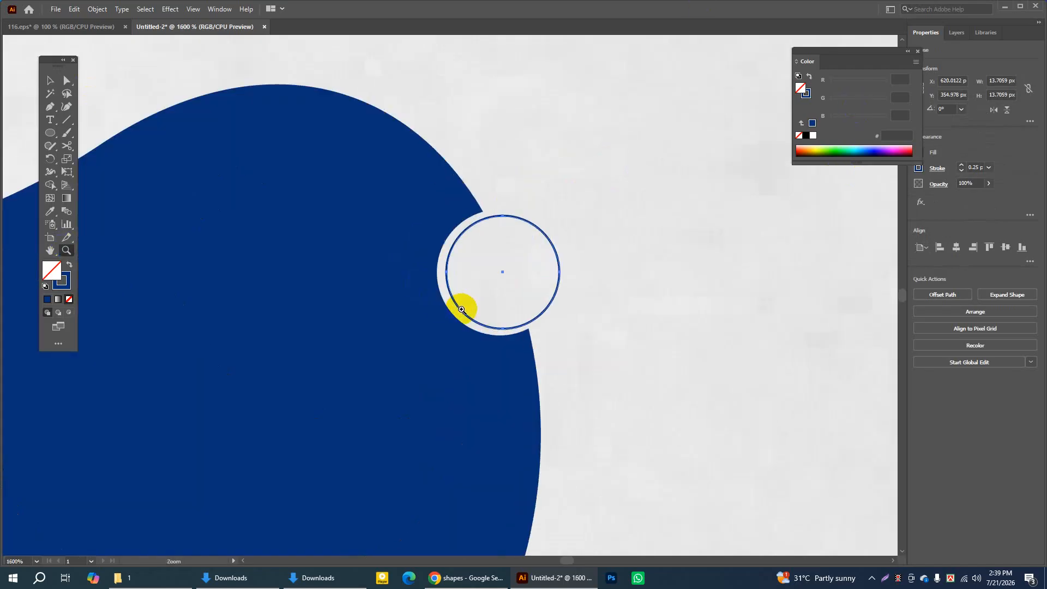
click(56, 81)
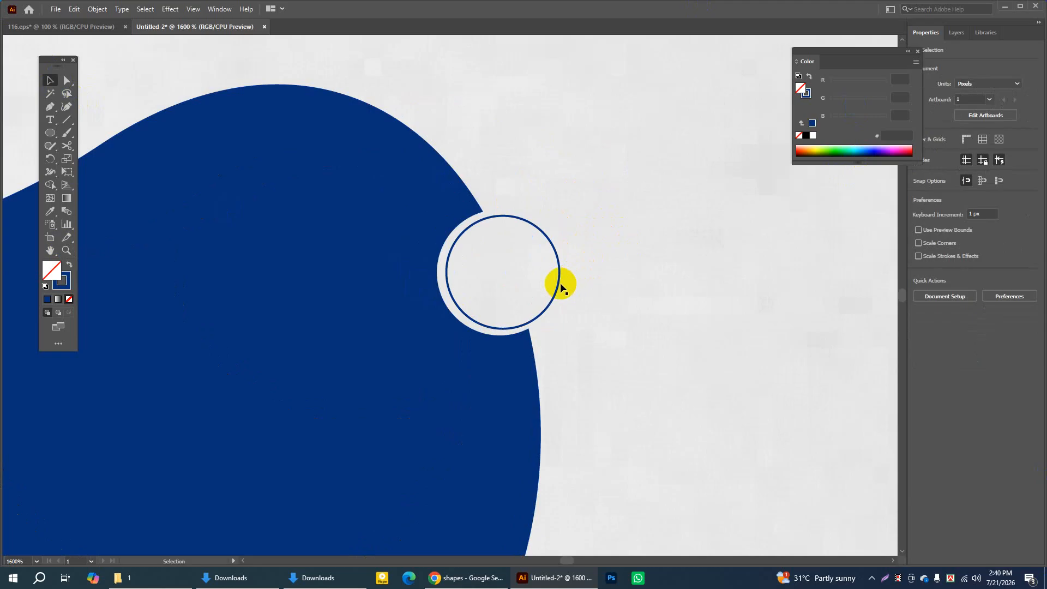
drag(558, 284, 553, 283)
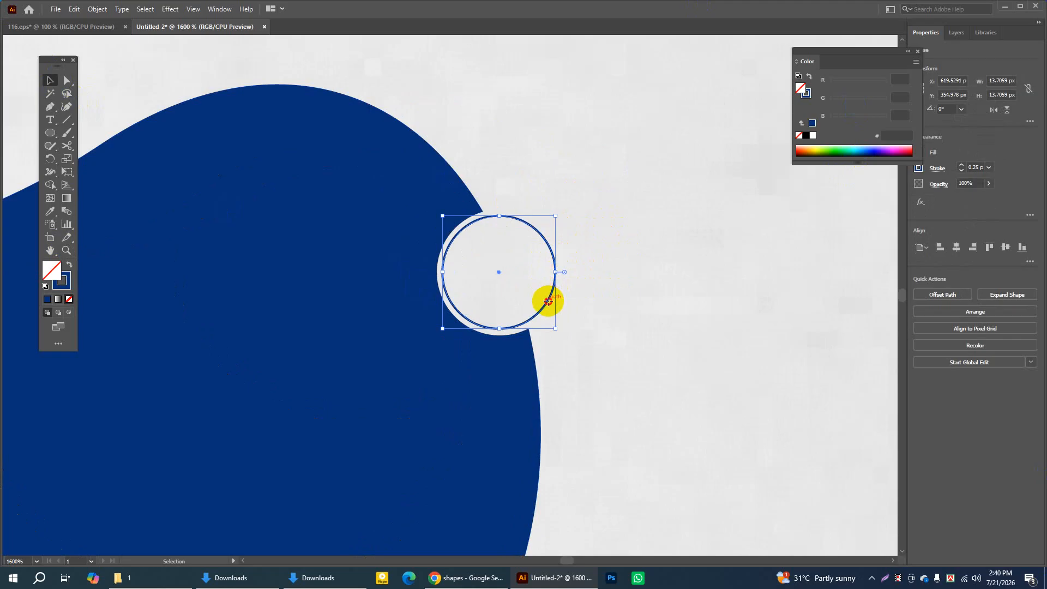
drag(549, 301, 546, 301)
click(621, 289)
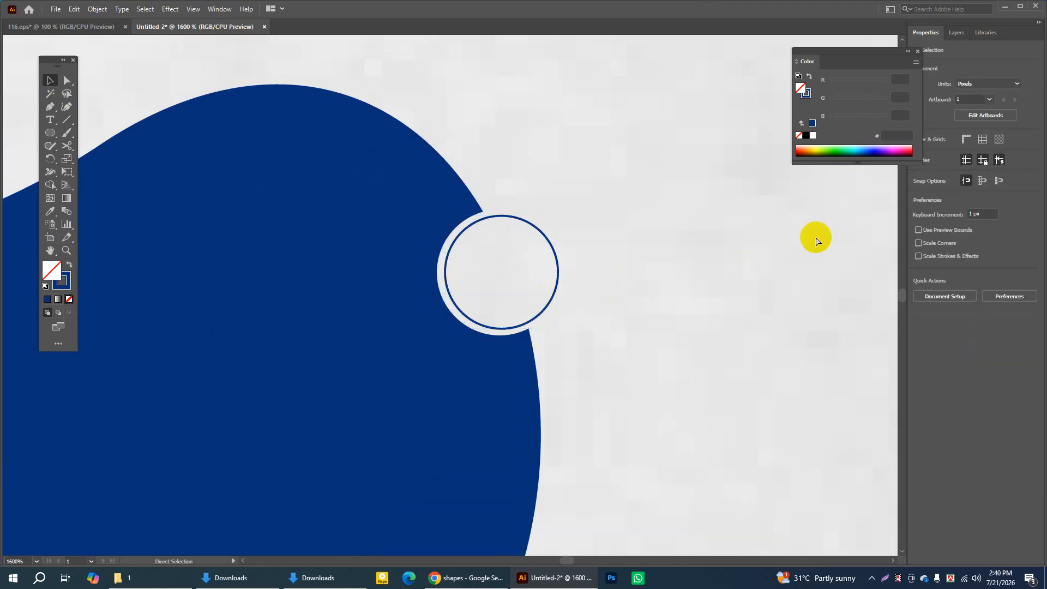
Shrink the ring in the notch to about 12.8 px wide, keeping its center in place
key(ctrl+minus)
key(ctrl+minus)
key(ctrl+minus)
key(ctrl+minus)
key(ctrl+minus)
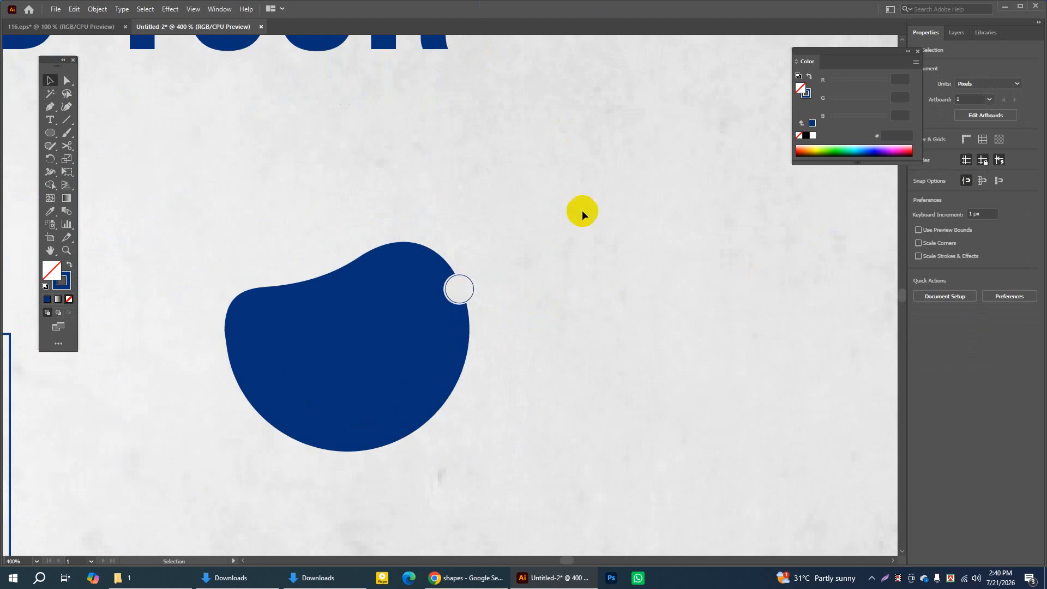
click(472, 299)
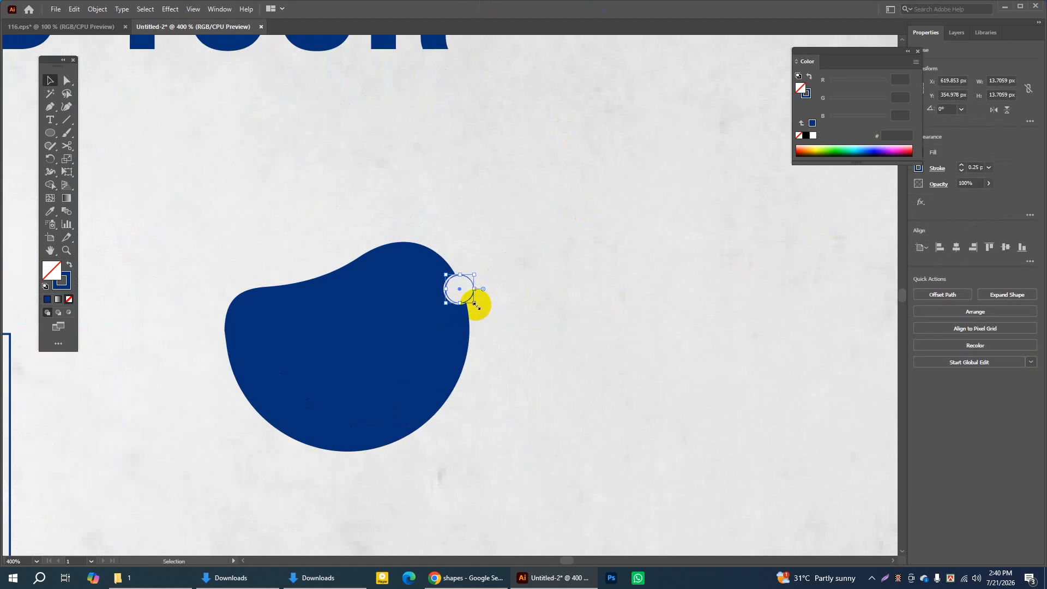
drag(475, 304, 476, 302)
click(523, 293)
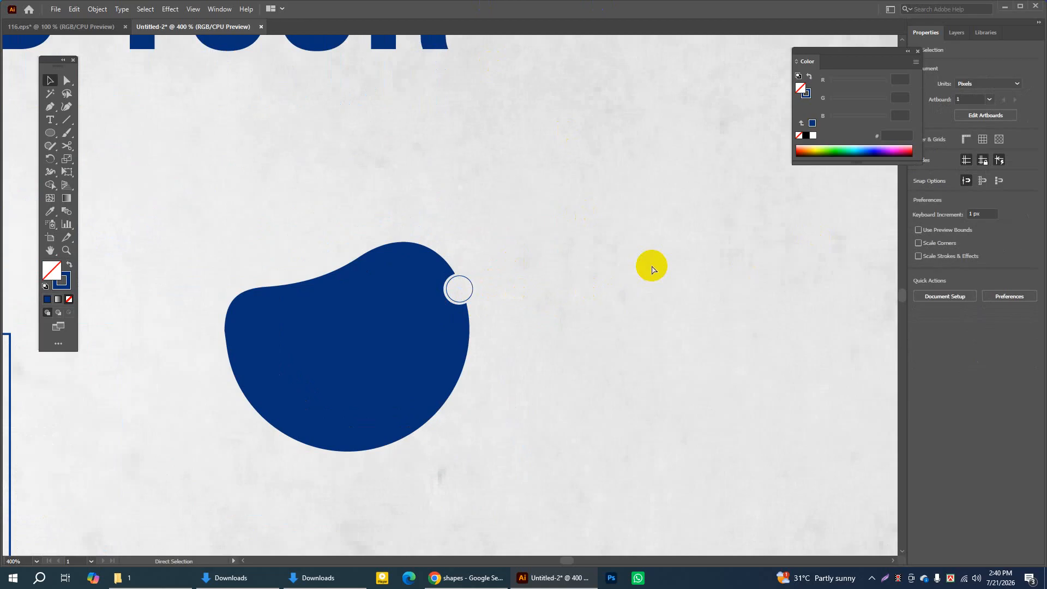
Copy the white "50% DISCOUNT" text from the discount shape in 116.eps
key(ctrl+minus)
key(ctrl+minus)
key(ctrl+minus)
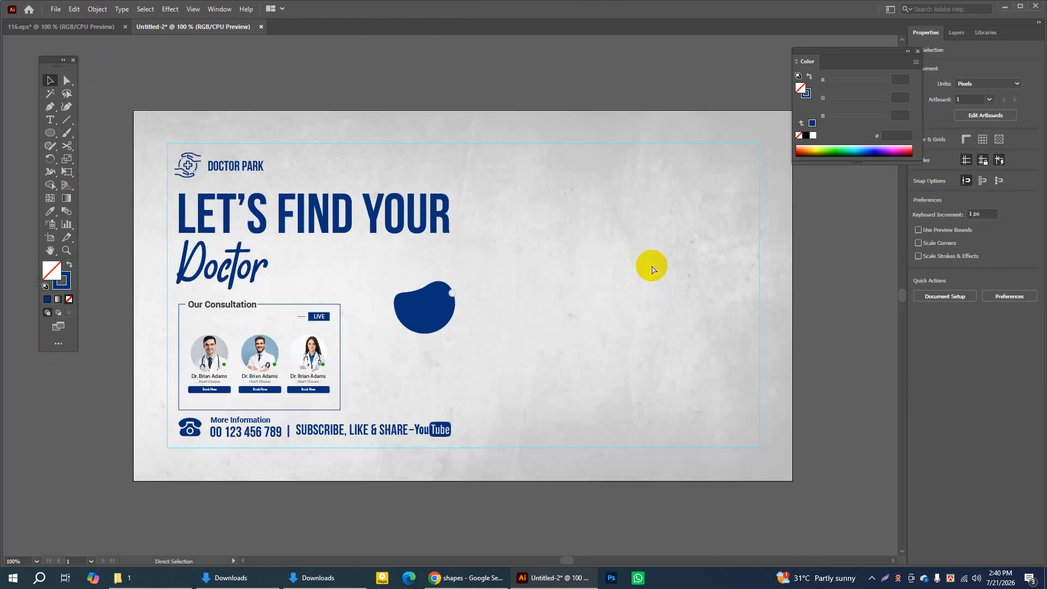
click(81, 26)
click(474, 312)
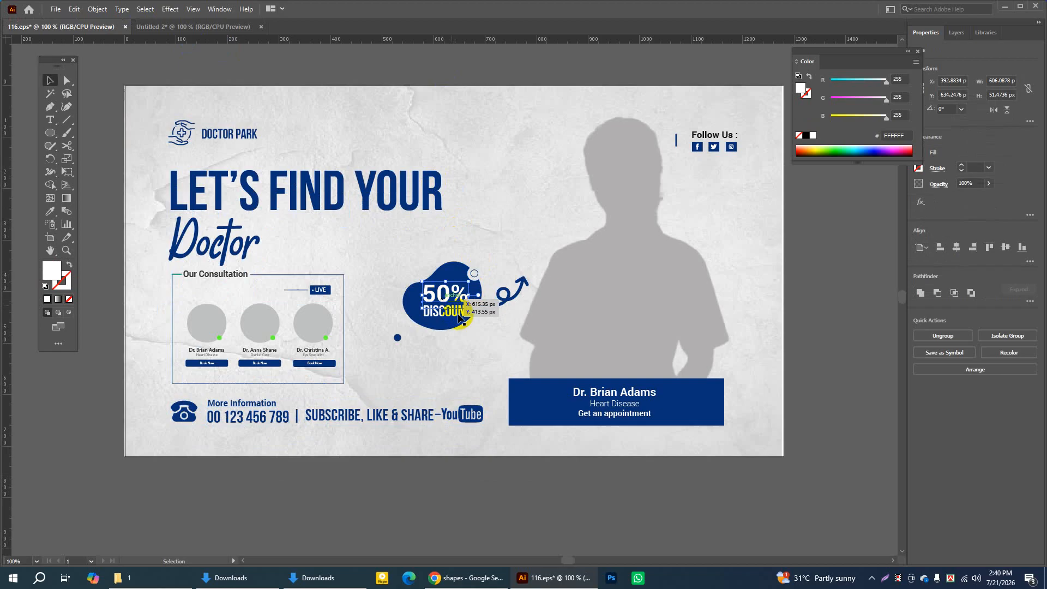
click(74, 9)
click(95, 60)
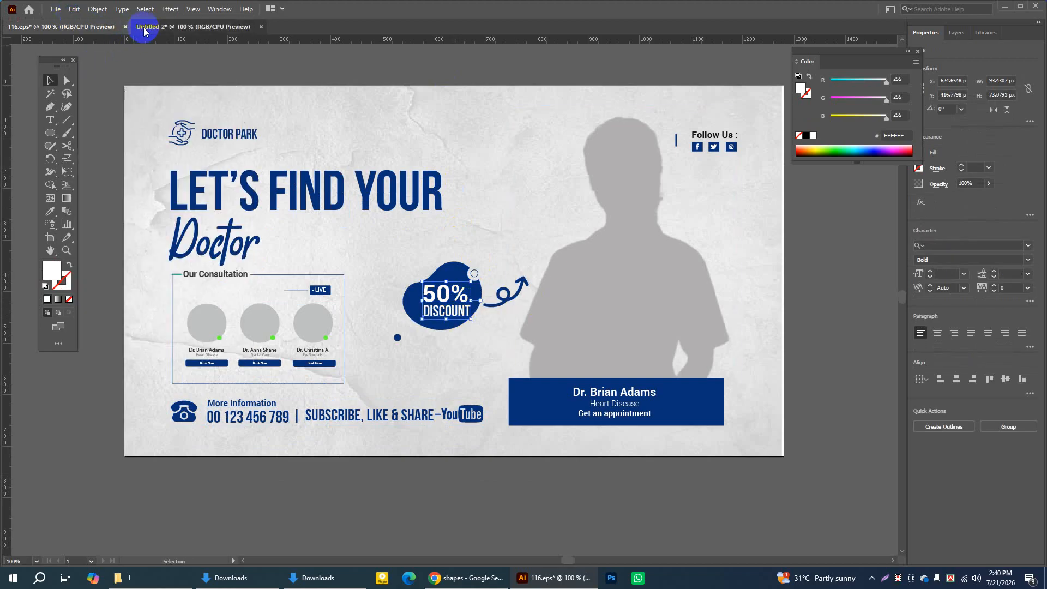
Paste the discount text into Untitled-2, scale it to about 62 px wide and center it in the blob
click(142, 25)
click(74, 10)
click(92, 76)
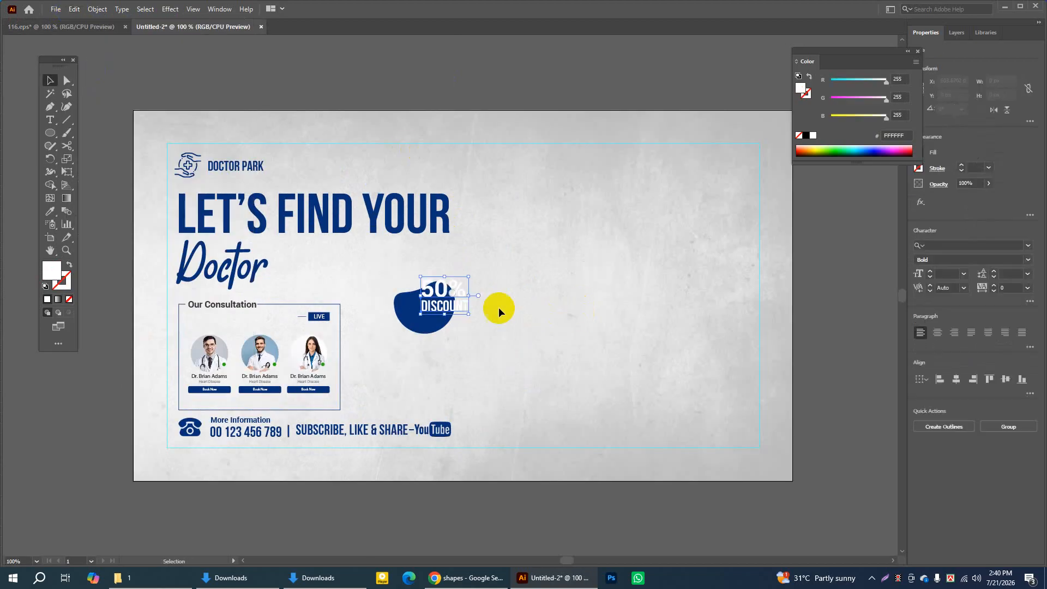
drag(470, 315, 443, 320)
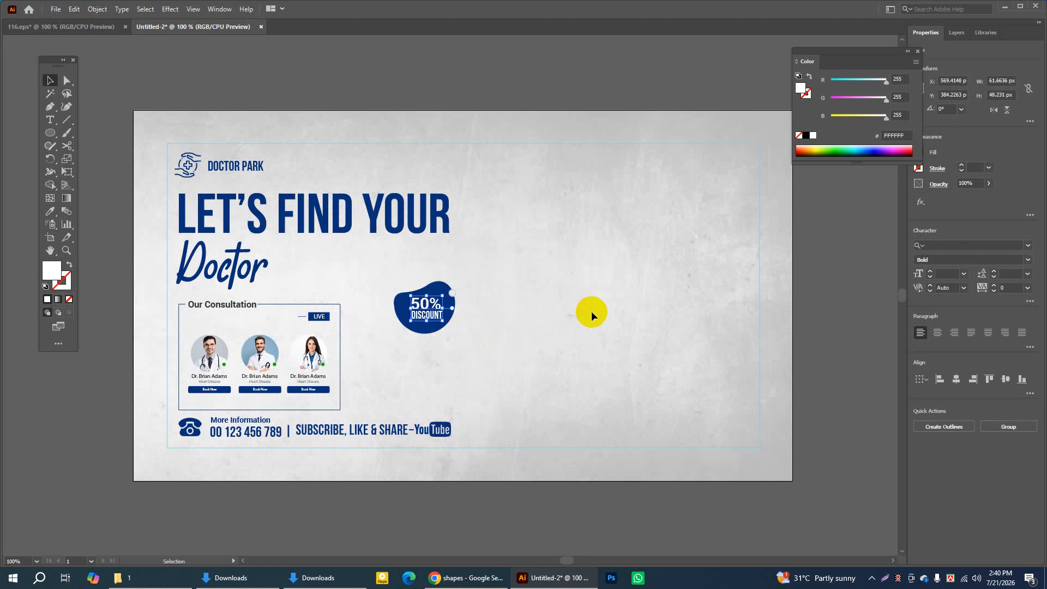
click(591, 310)
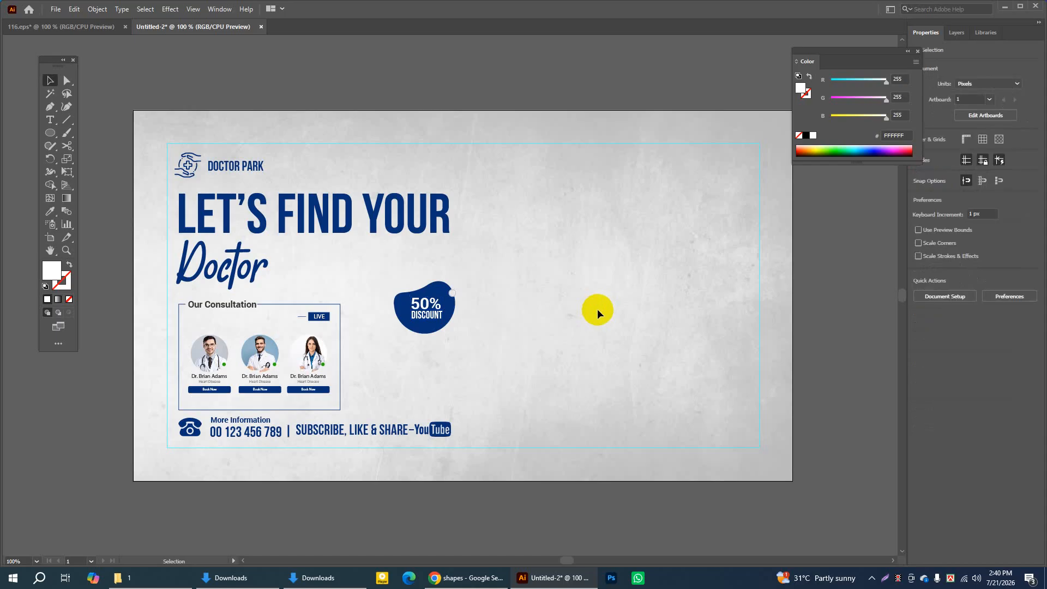
Thicken the blue stroke of the small ring in the discount blob's notch
click(66, 250)
click(423, 306)
click(453, 285)
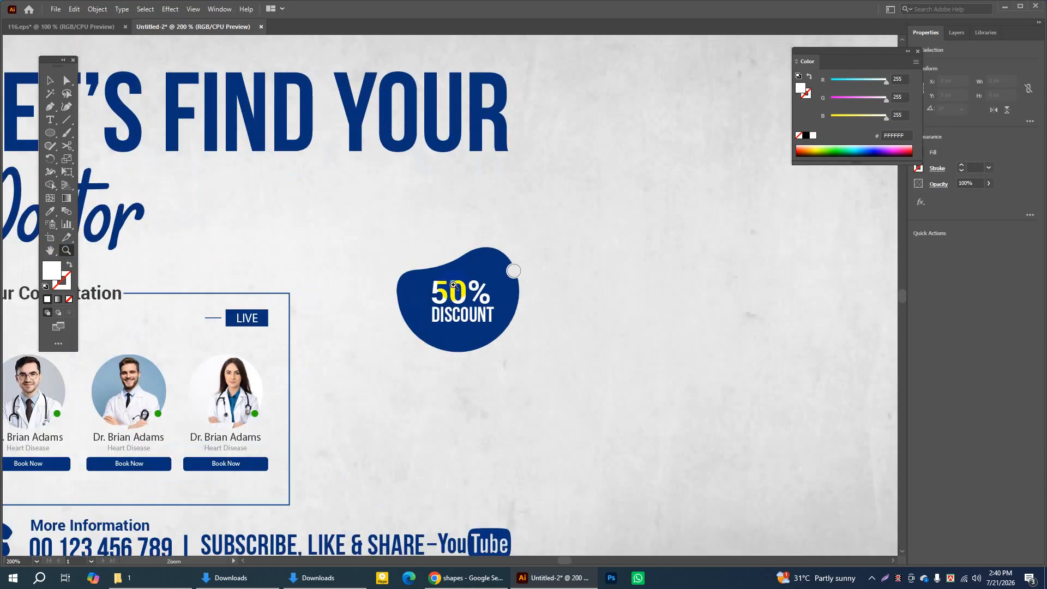
click(453, 285)
click(454, 285)
click(50, 80)
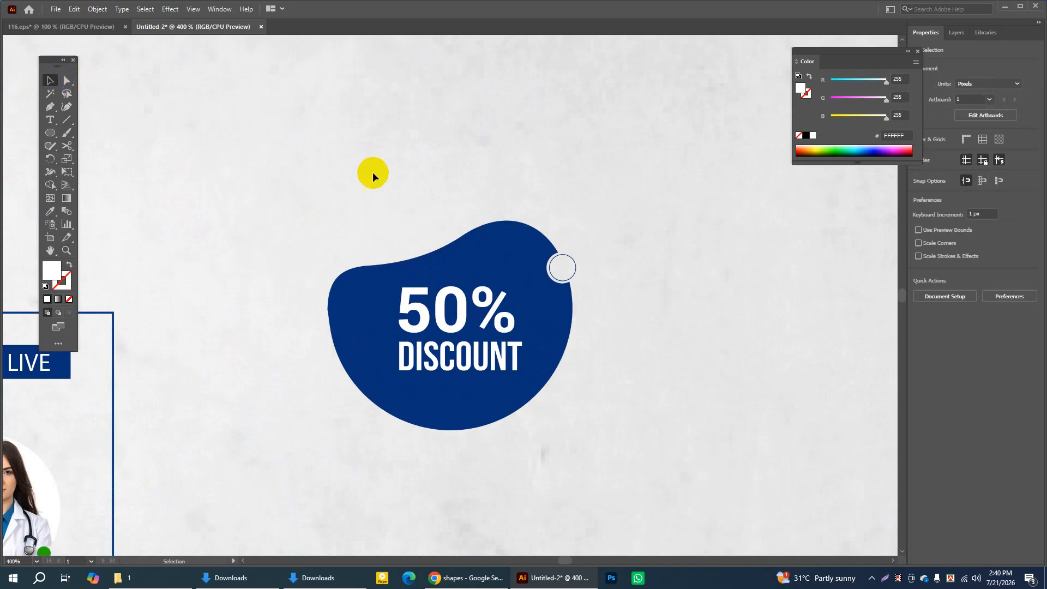
click(574, 266)
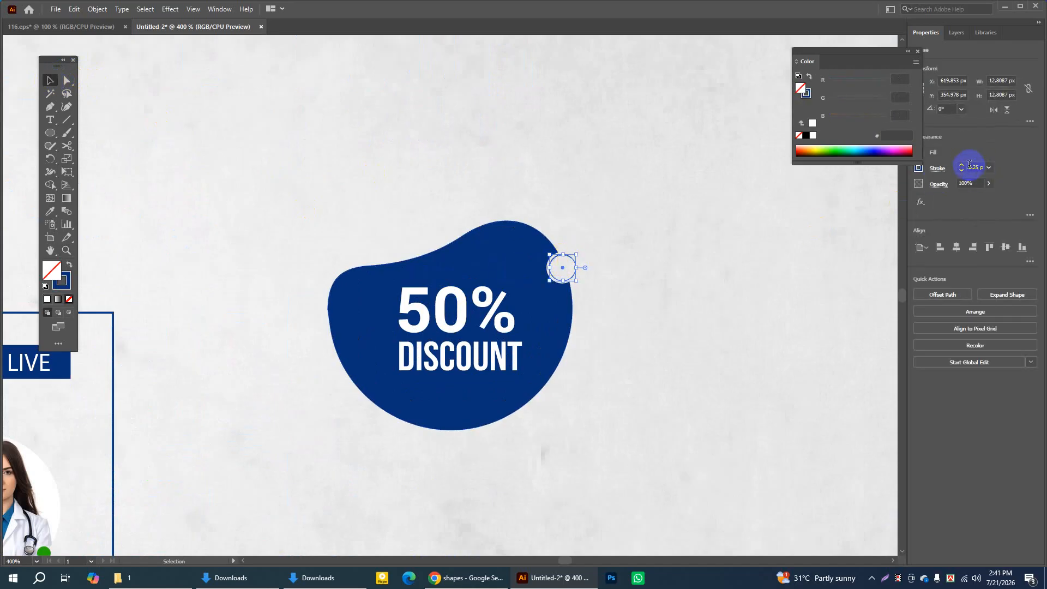
click(718, 246)
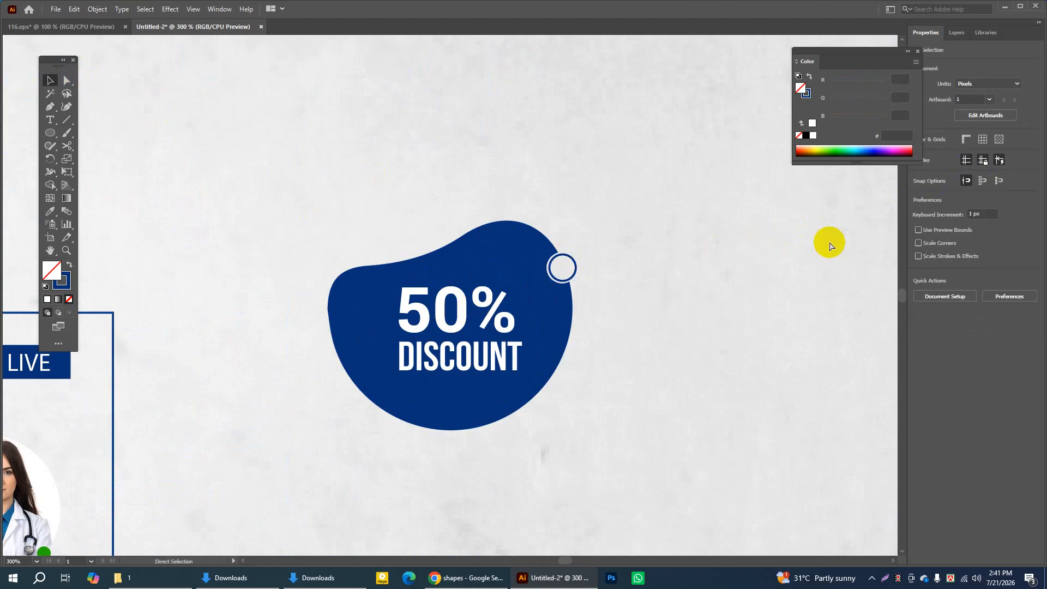
Enlarge the discount blob together with its text and notch ring, and shift it slightly toward the artboard's center
key(ctrl+1)
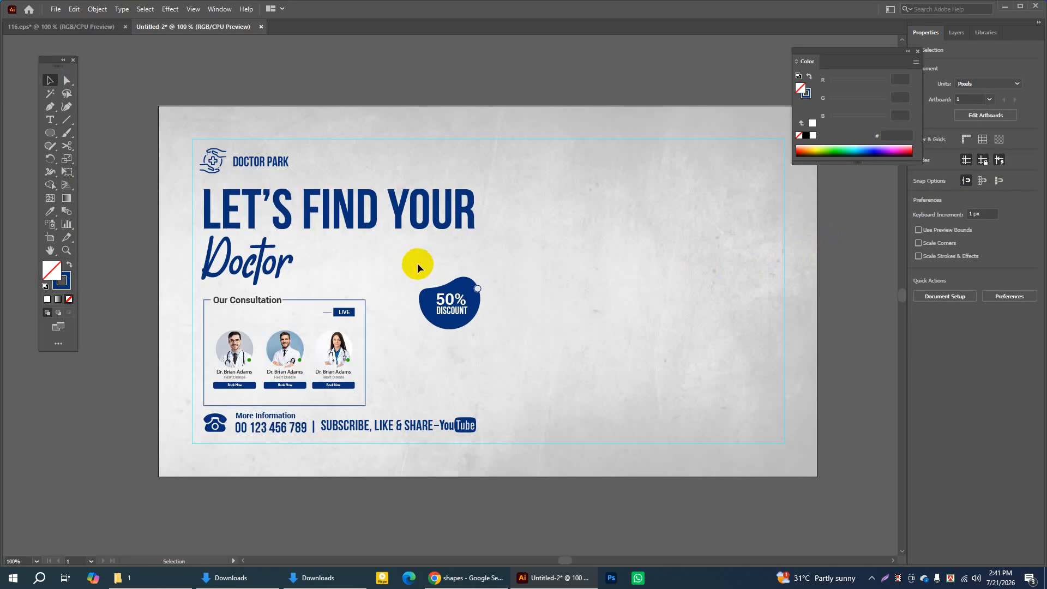
click(50, 81)
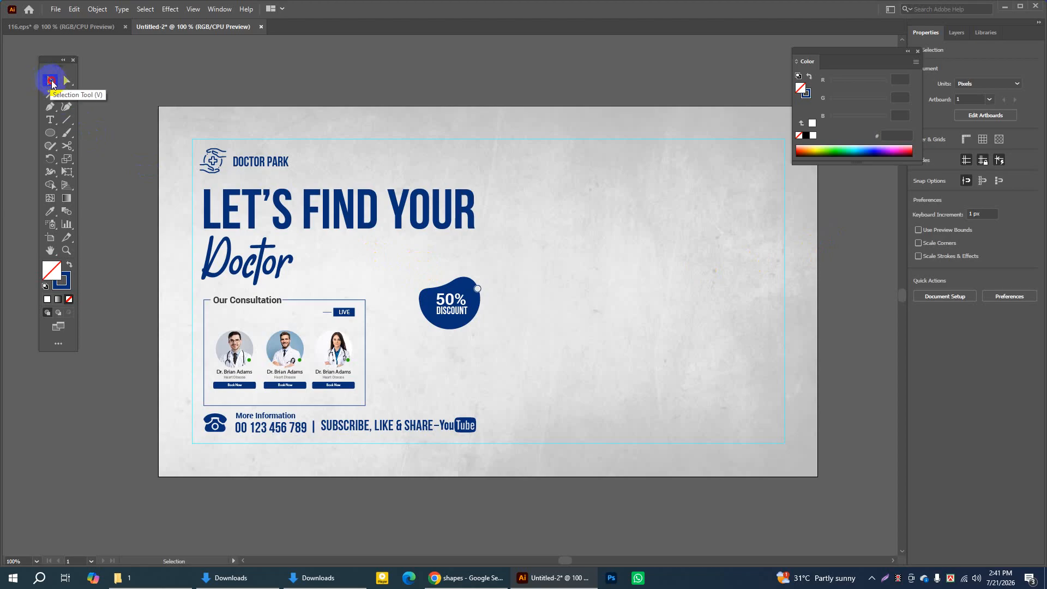
drag(411, 258, 485, 339)
drag(449, 302, 452, 306)
click(519, 299)
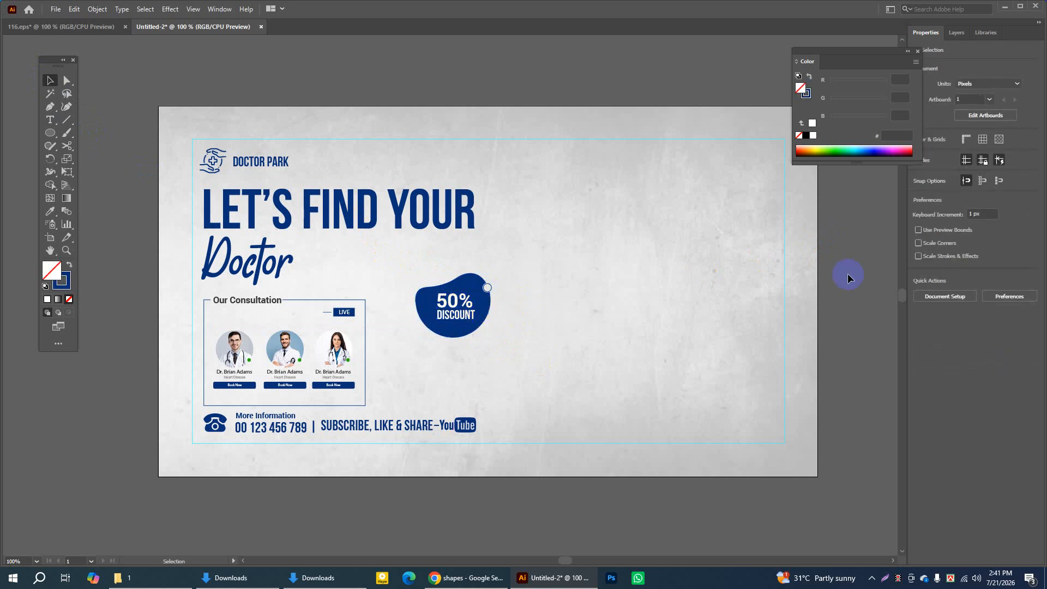
Drag out the notch ring, swap its stroke and fill to make a solid blue dot, and place it below the blob's left edge
click(89, 27)
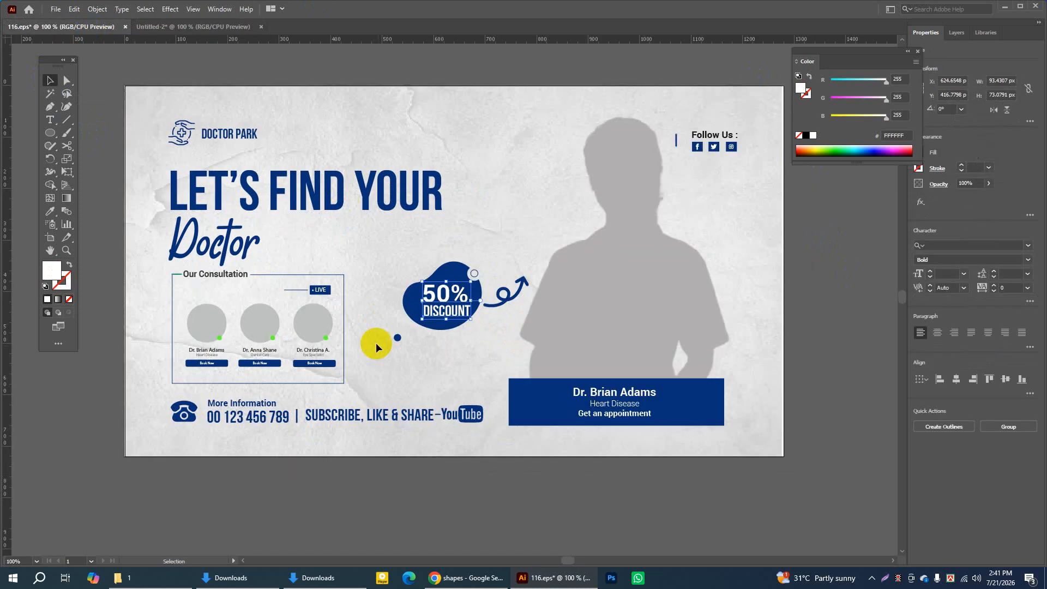
click(195, 27)
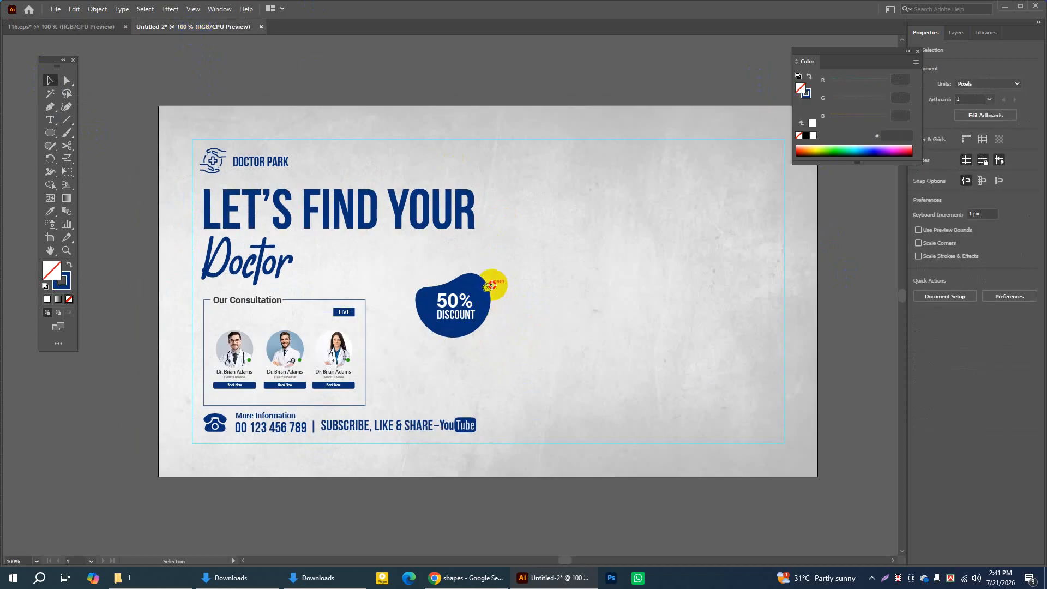
drag(490, 284, 504, 301)
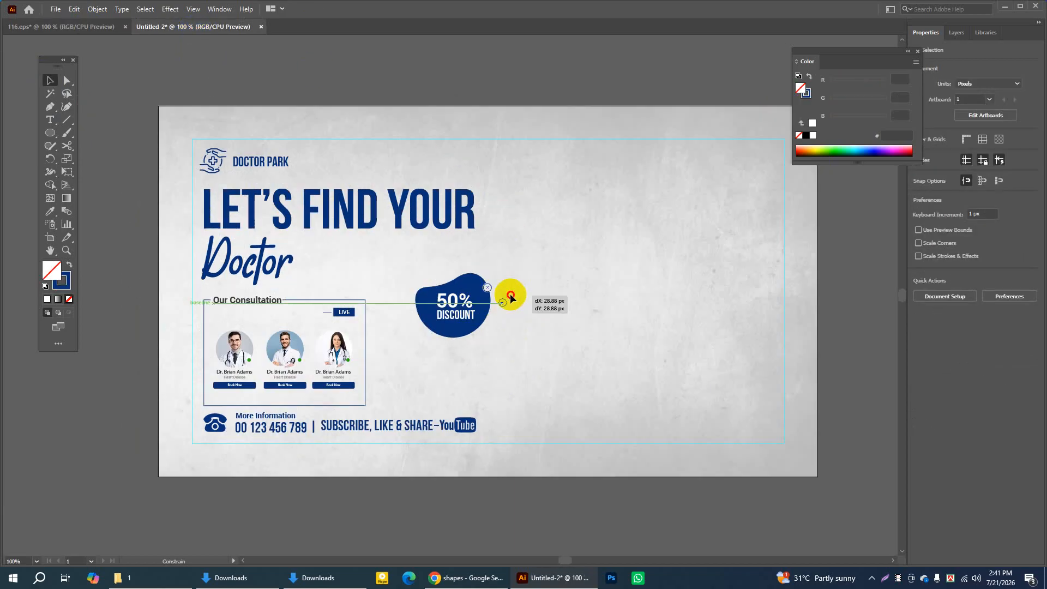
click(69, 264)
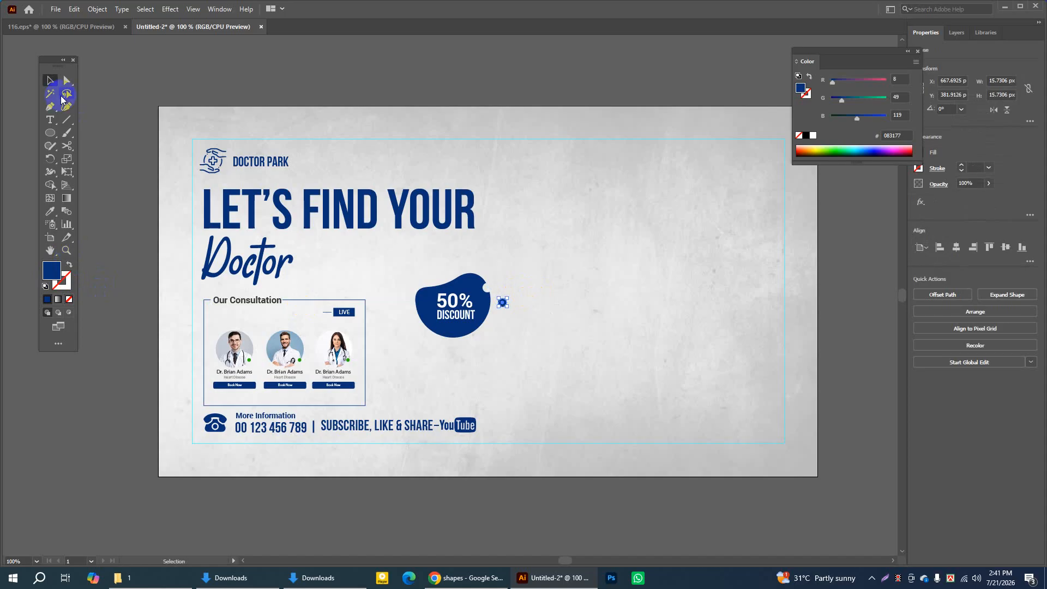
click(545, 240)
drag(502, 303, 416, 346)
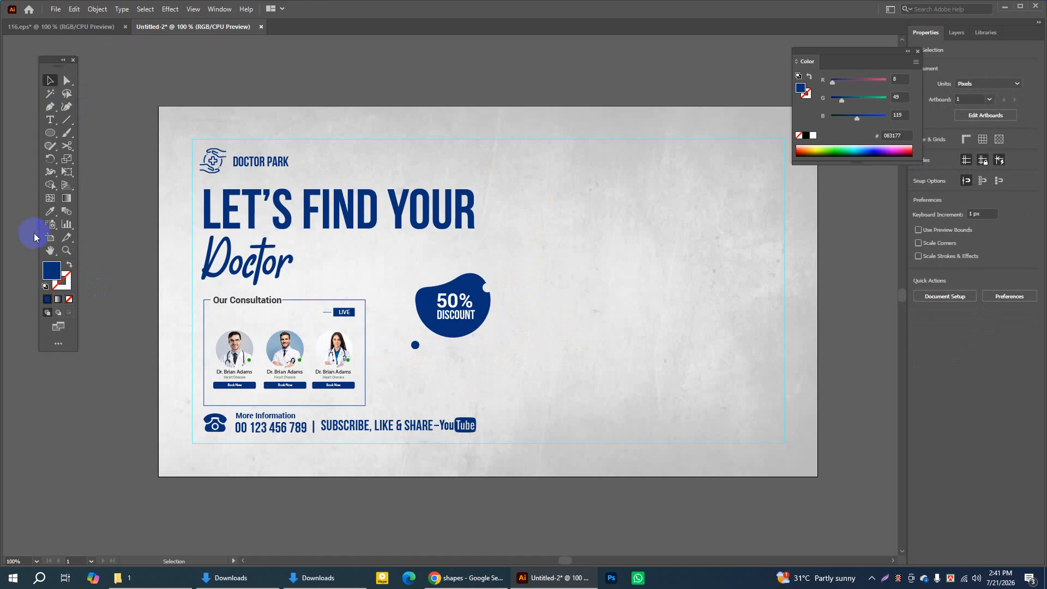
Find the female doctor photo with the green background on the desktop, preview it enlarged and close the viewer
click(50, 251)
drag(549, 233, 495, 208)
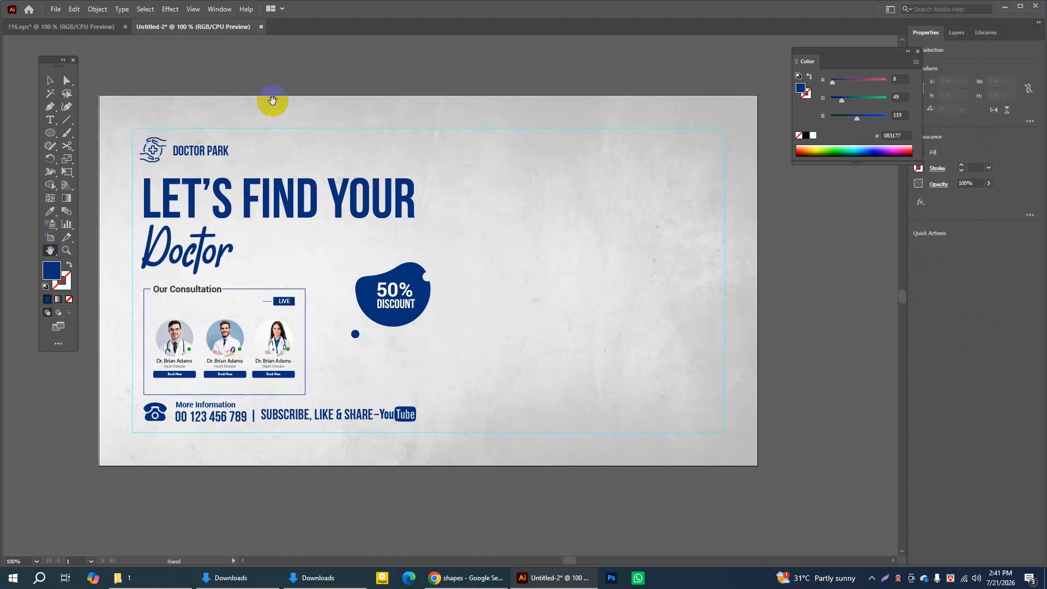
click(100, 29)
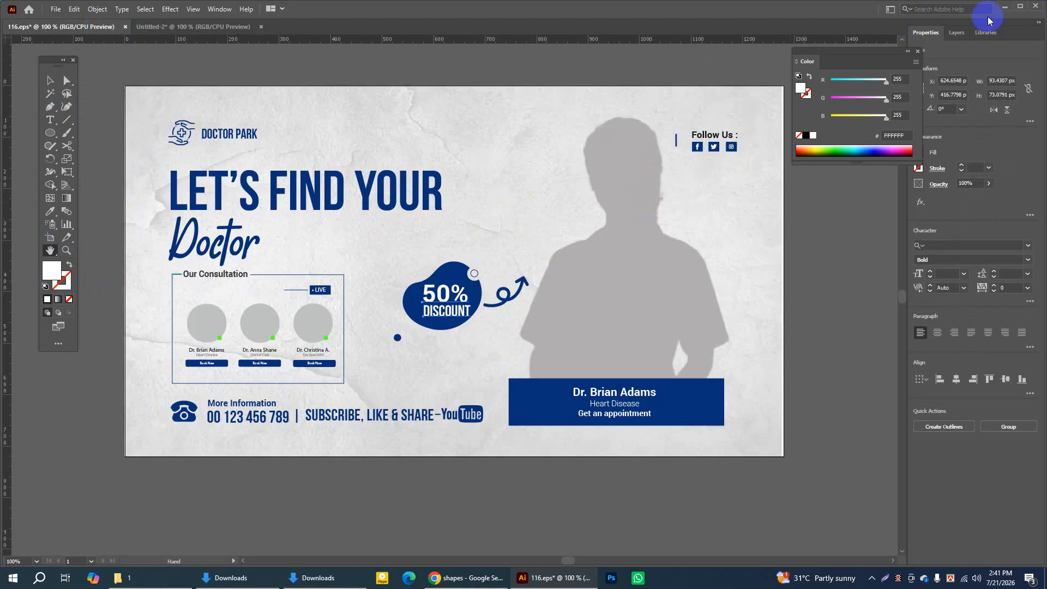
click(1005, 7)
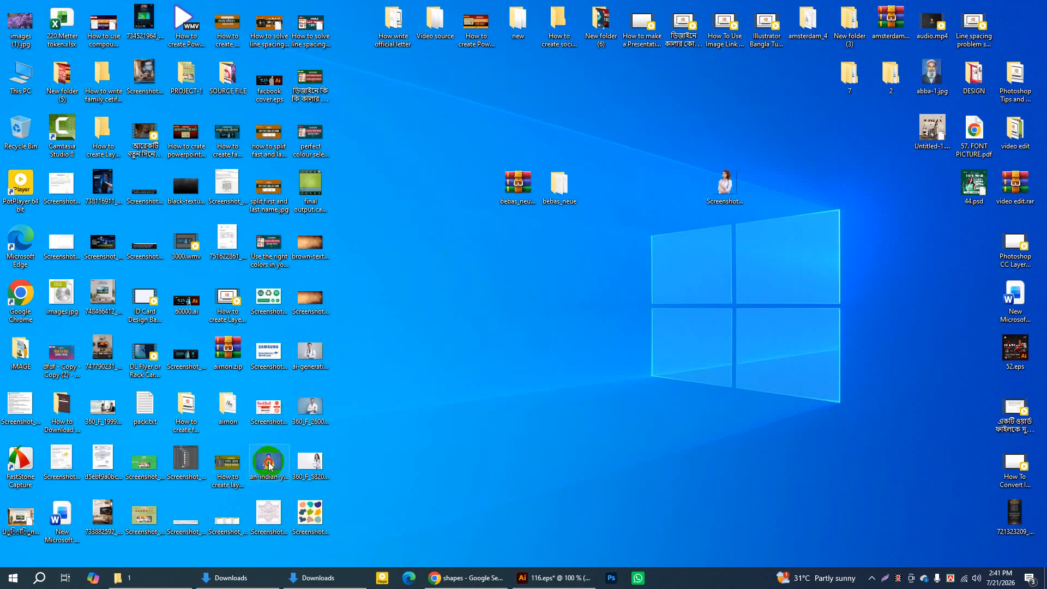
drag(269, 461, 472, 249)
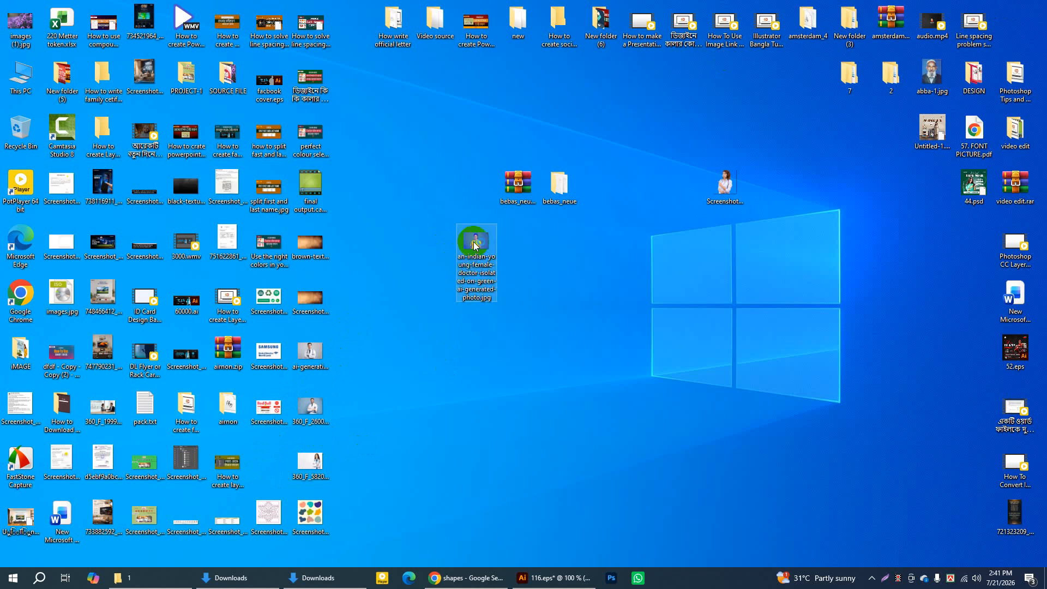
double_click(475, 244)
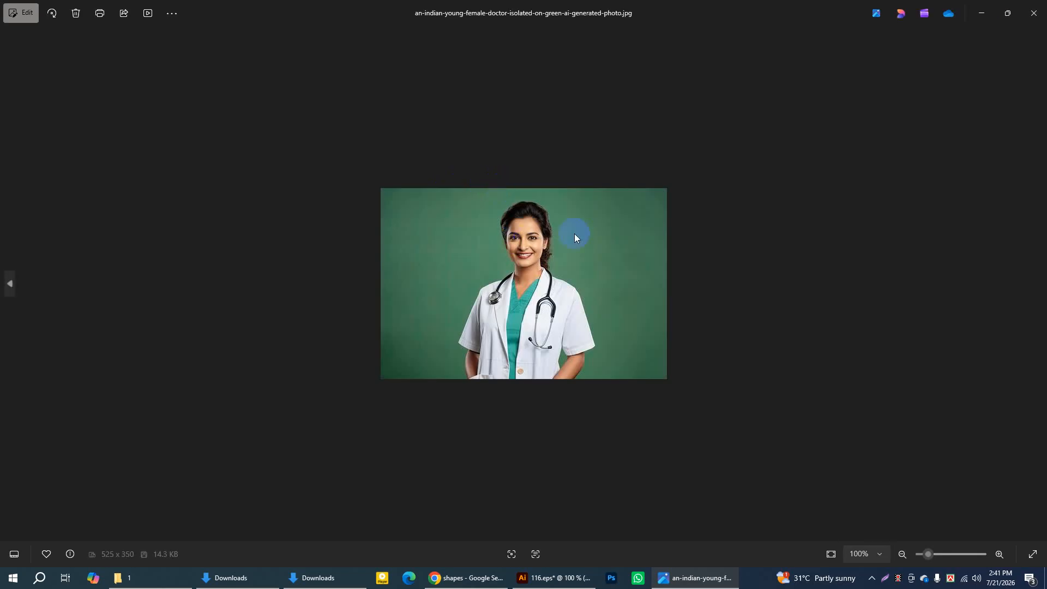
double_click(574, 233)
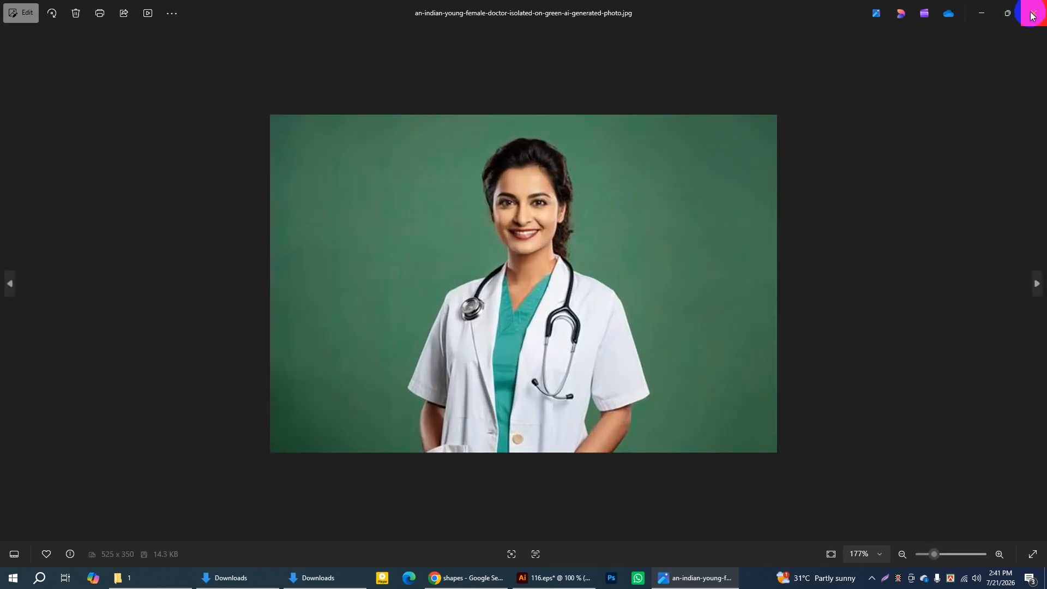
click(1032, 16)
Switch to Chrome, search for "cutout pro" in a new tab and open the cutout.pro background remover
click(488, 577)
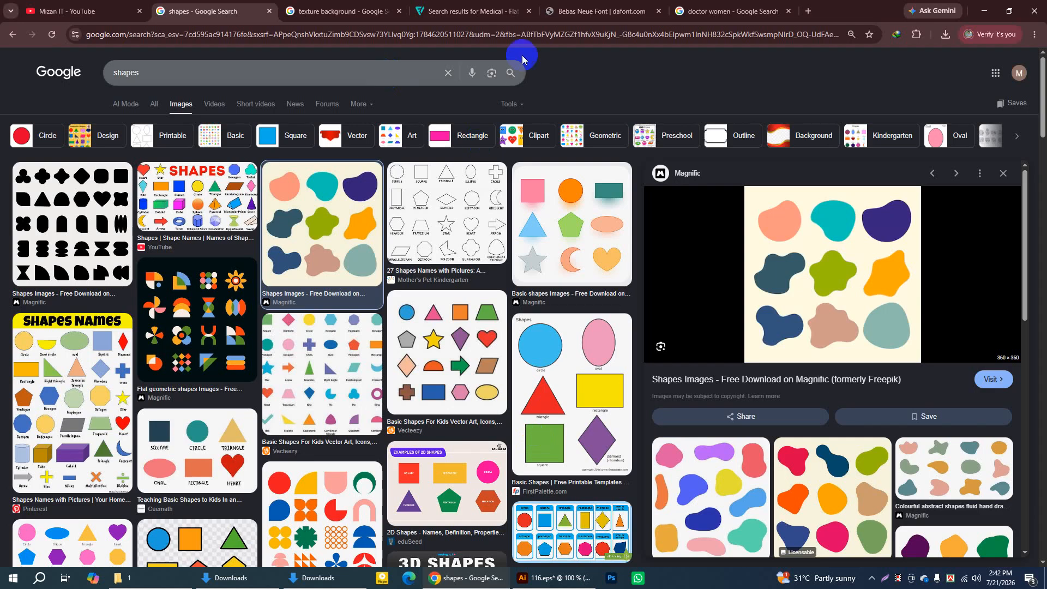
click(807, 11)
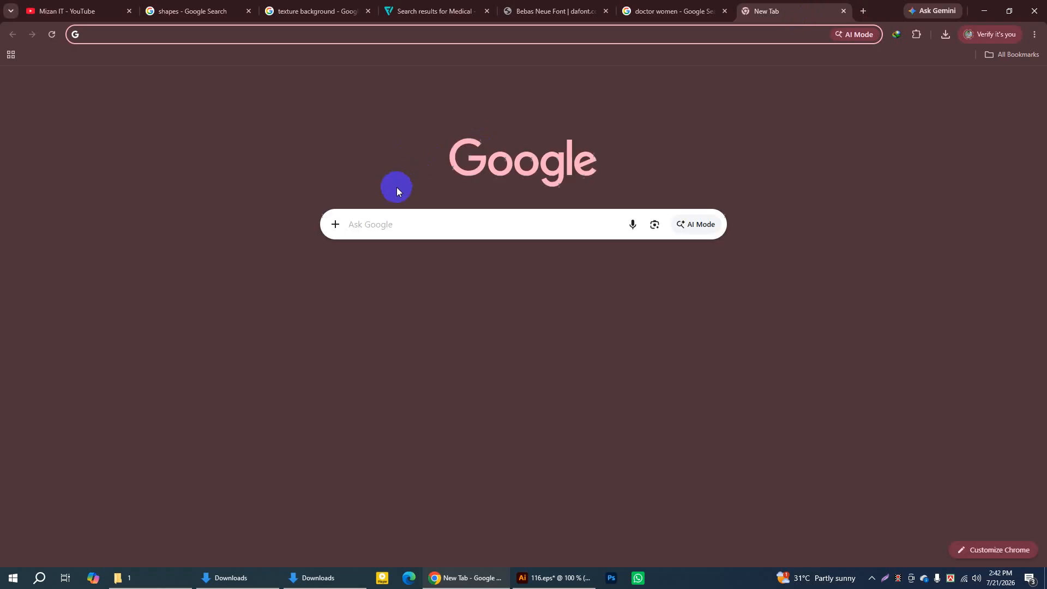
click(382, 227)
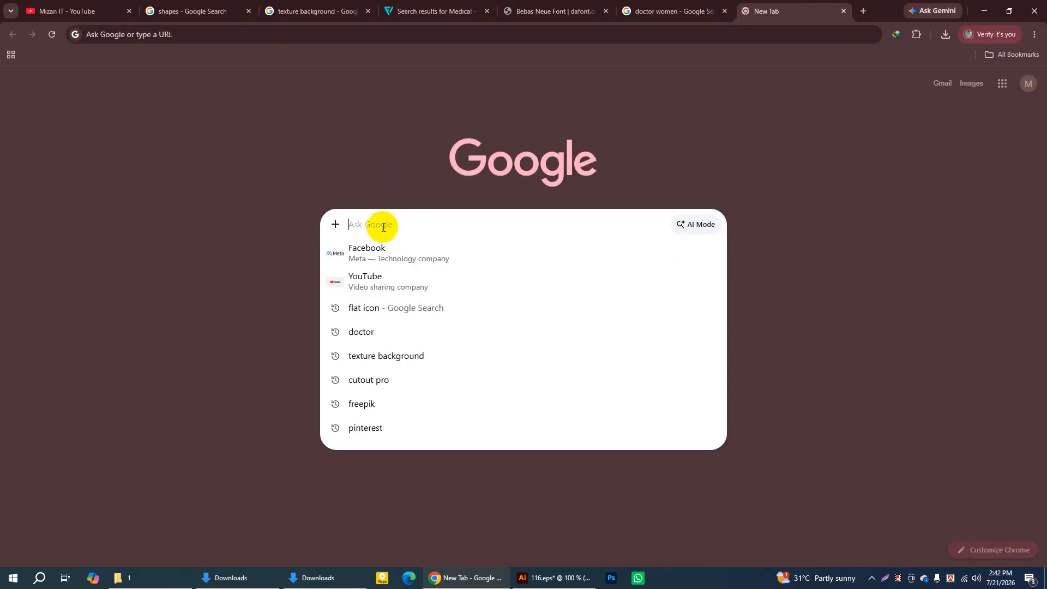
text(Cuto)
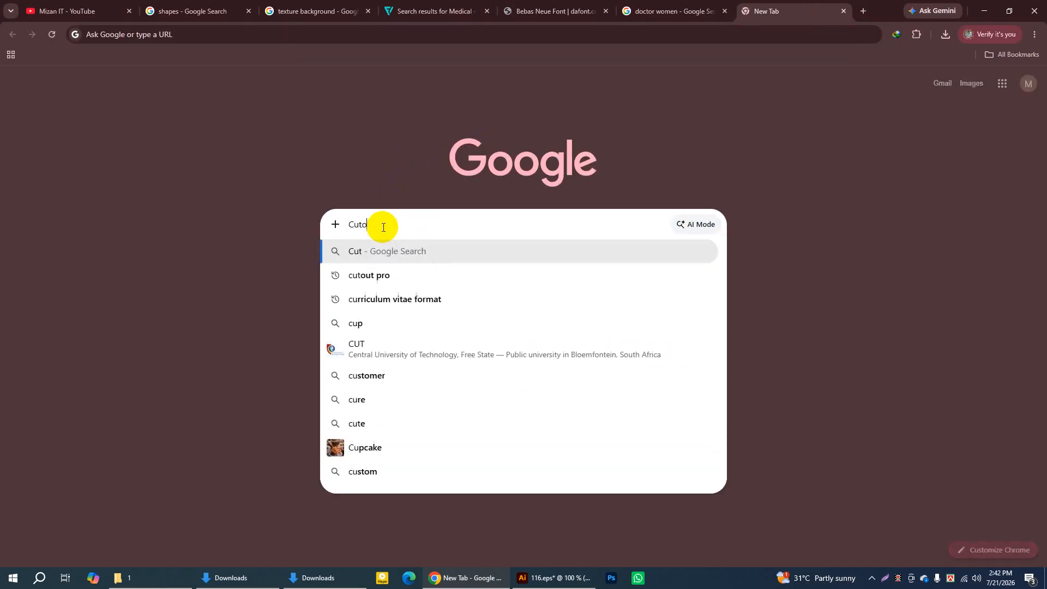
click(376, 277)
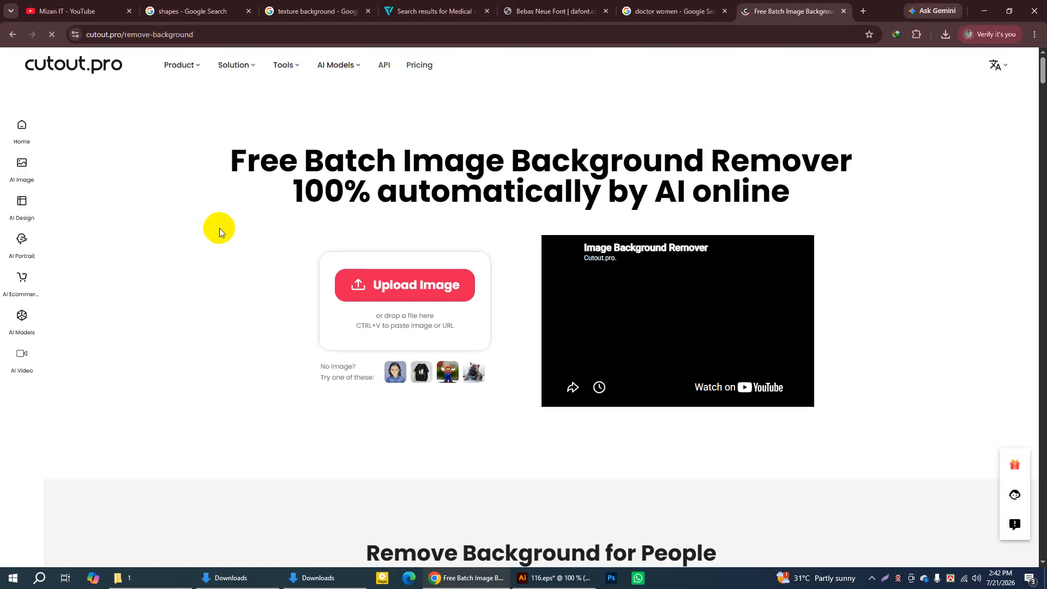
Upload the desktop photo an-indian-young-female-doctor-isolated-on-green-ai-generated-photo.jpg for background removal
click(391, 286)
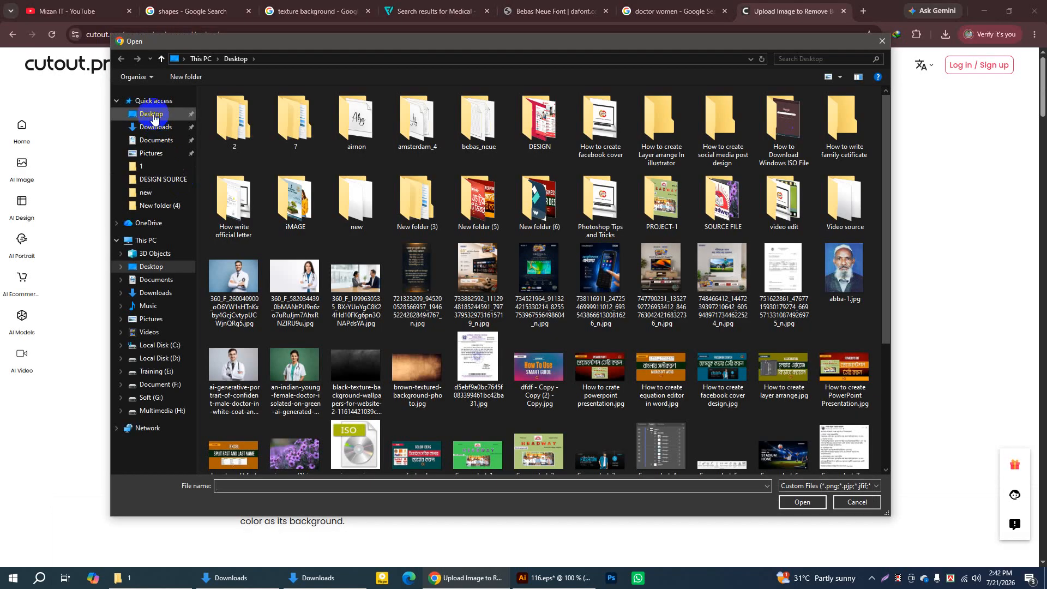
drag(885, 156, 898, 250)
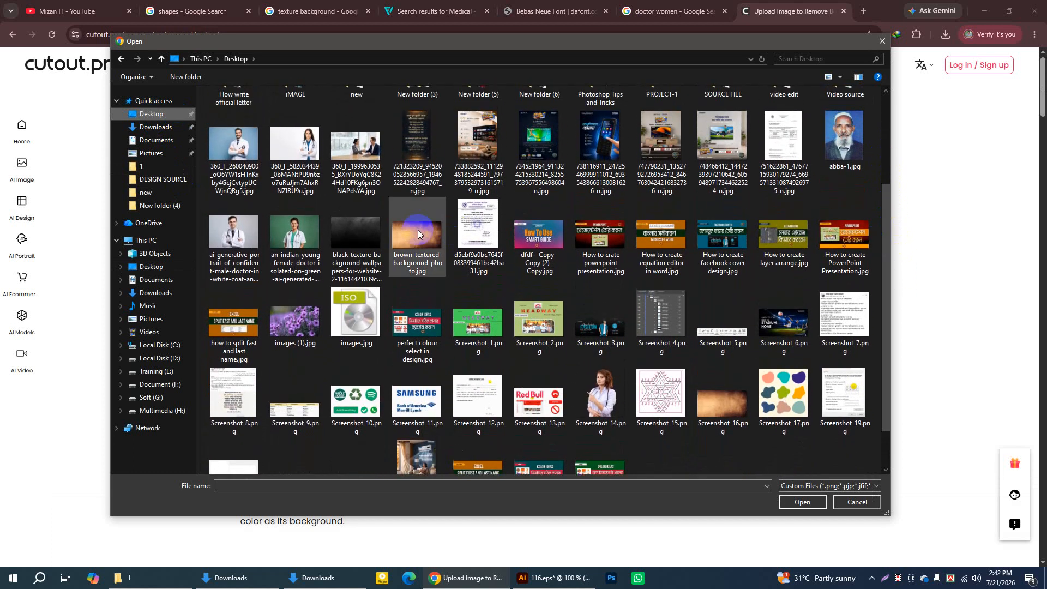
click(295, 237)
click(798, 502)
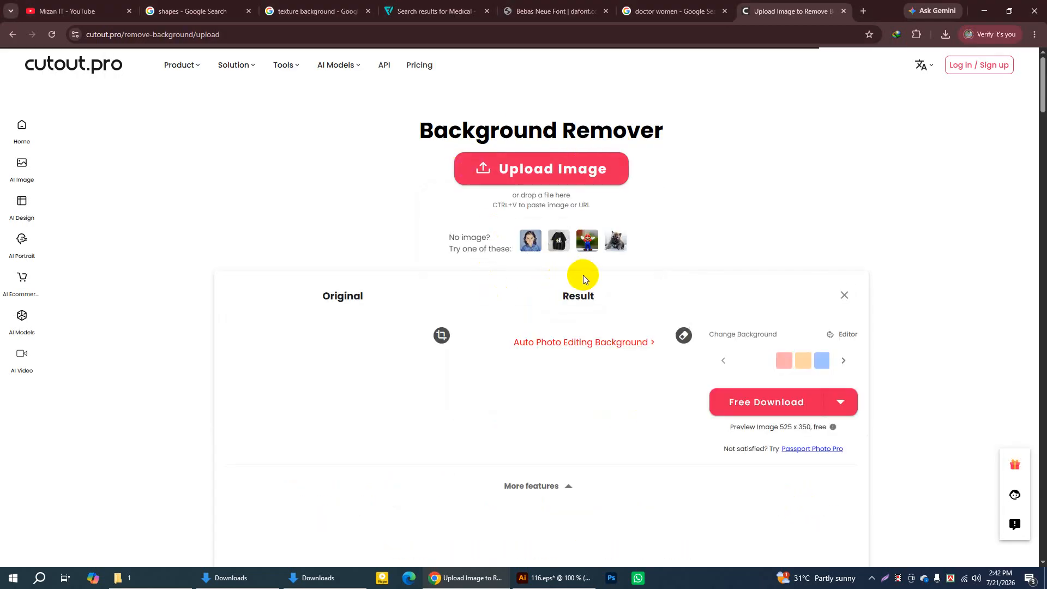
Download the free background-free PNG of the doctor, show it in the Downloads folder and close that window
scroll(571, 360, down, 2)
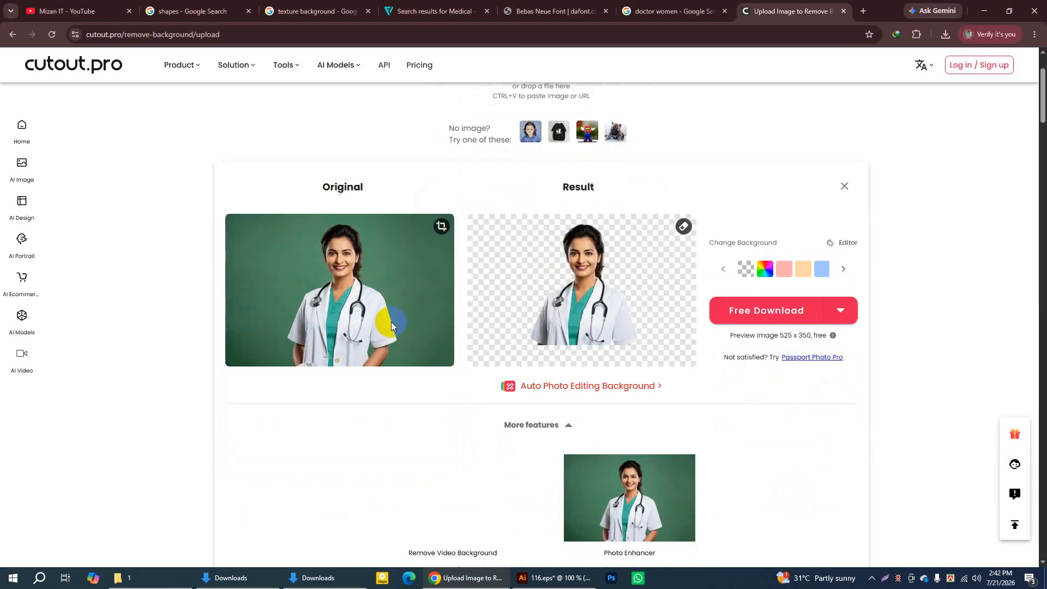
click(758, 312)
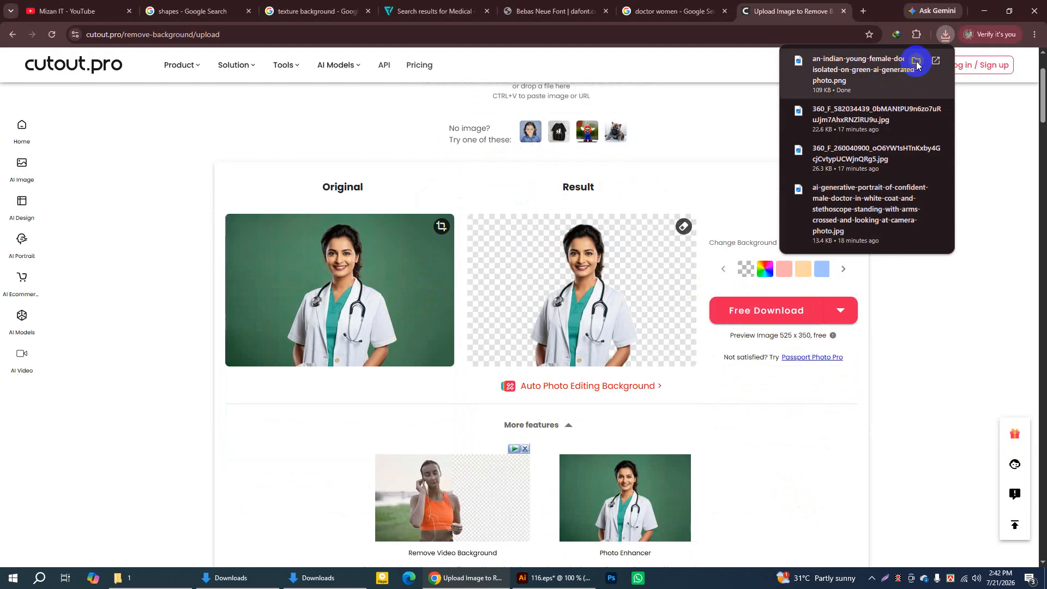
click(916, 64)
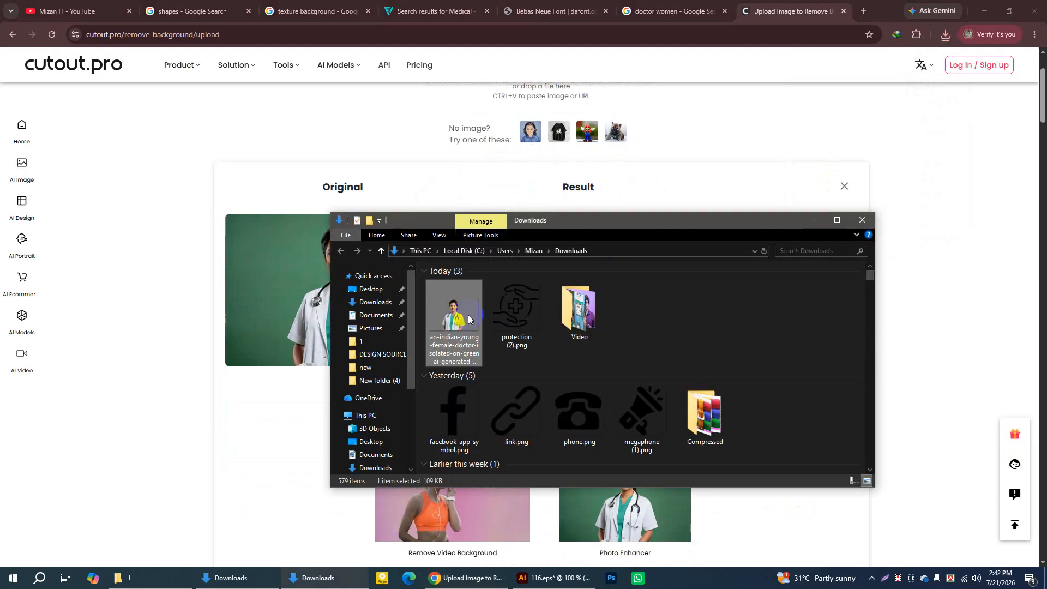
click(860, 219)
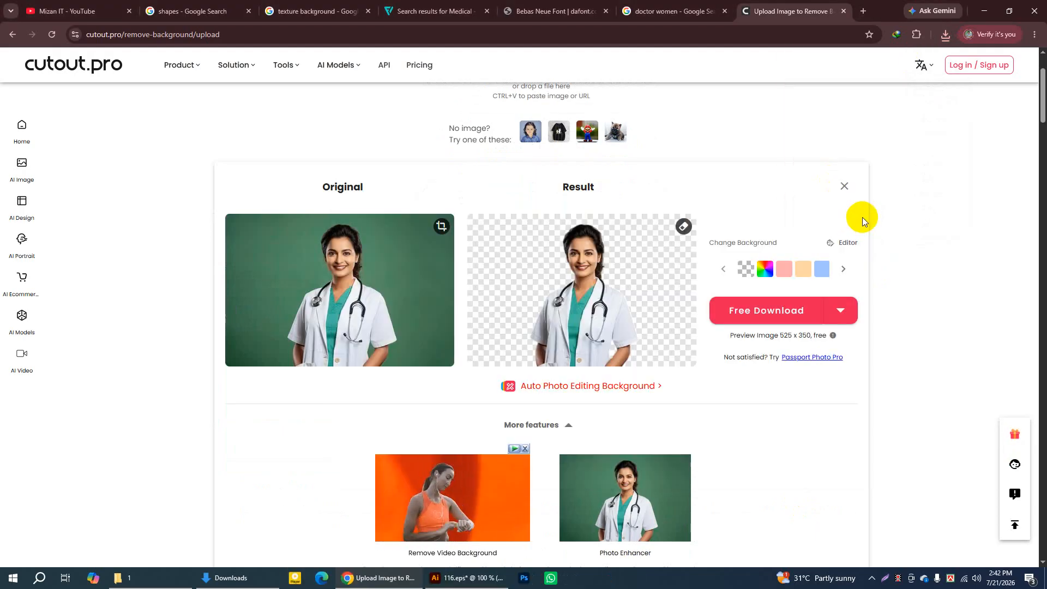
Switch to Illustrator and bring up the Untitled-2 document
click(485, 572)
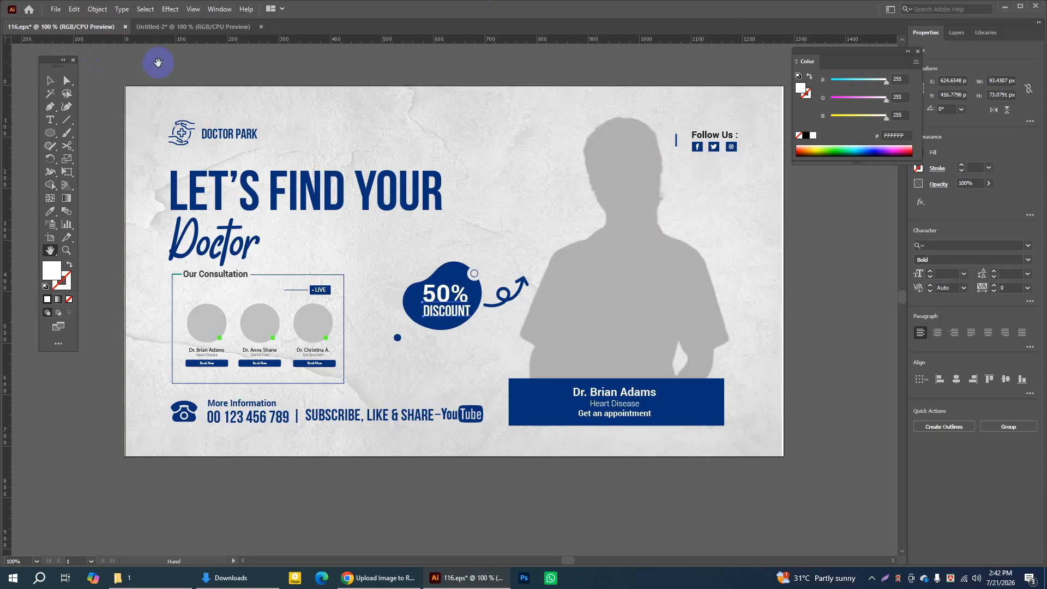
click(168, 30)
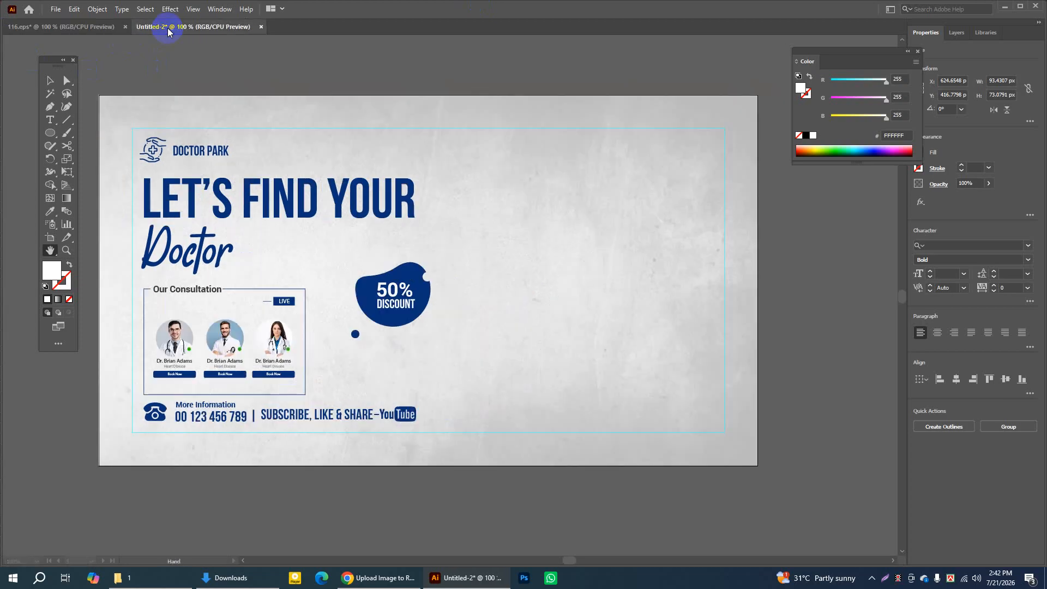
click(55, 9)
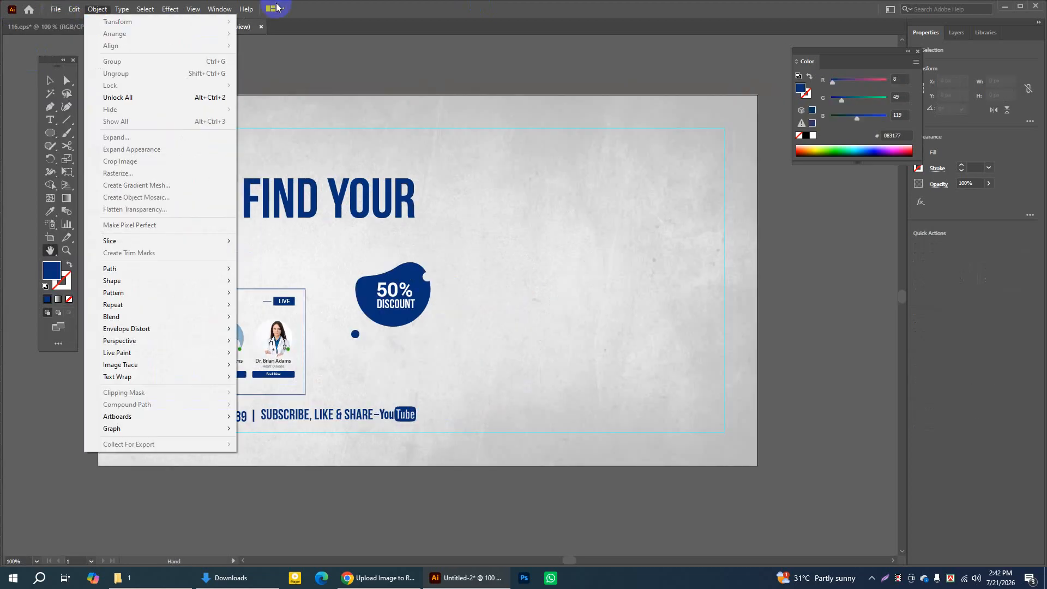
click(307, 12)
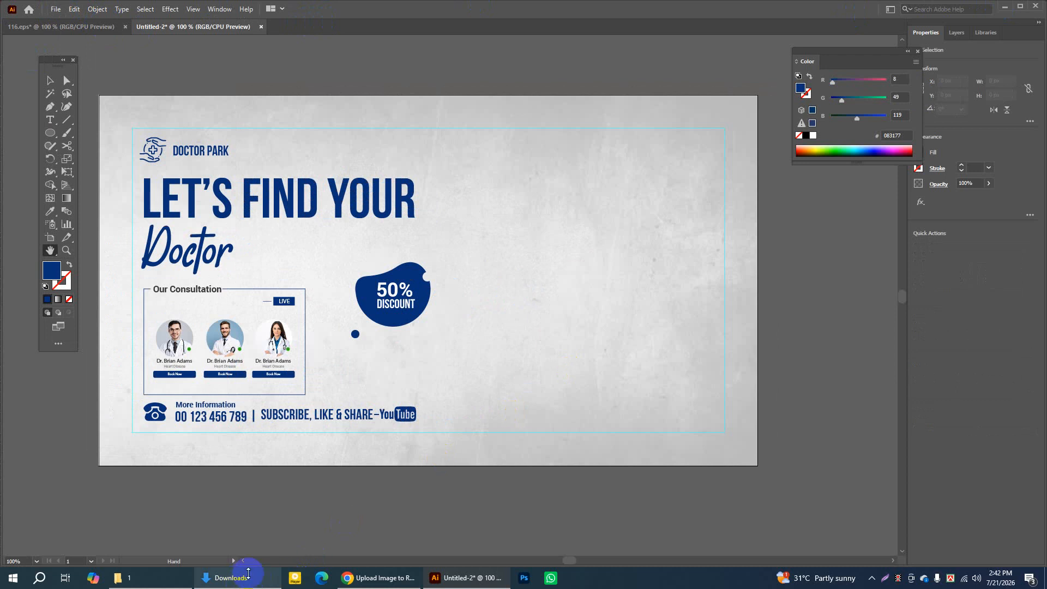
Open the Downloads folder from This PC and place the background-free female doctor PNG into the Untitled-2 artboard
click(1003, 6)
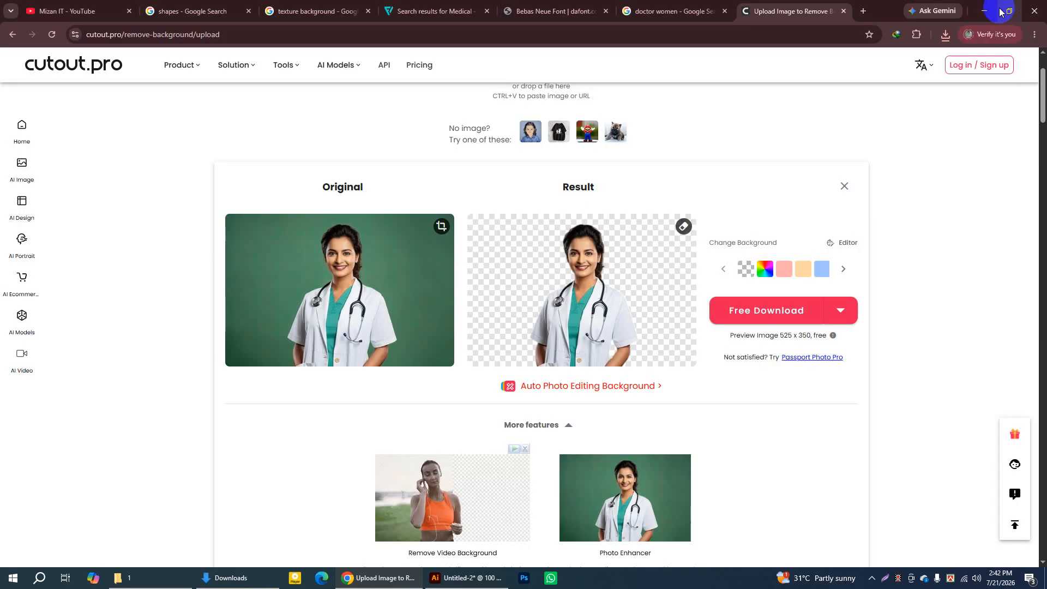
click(985, 11)
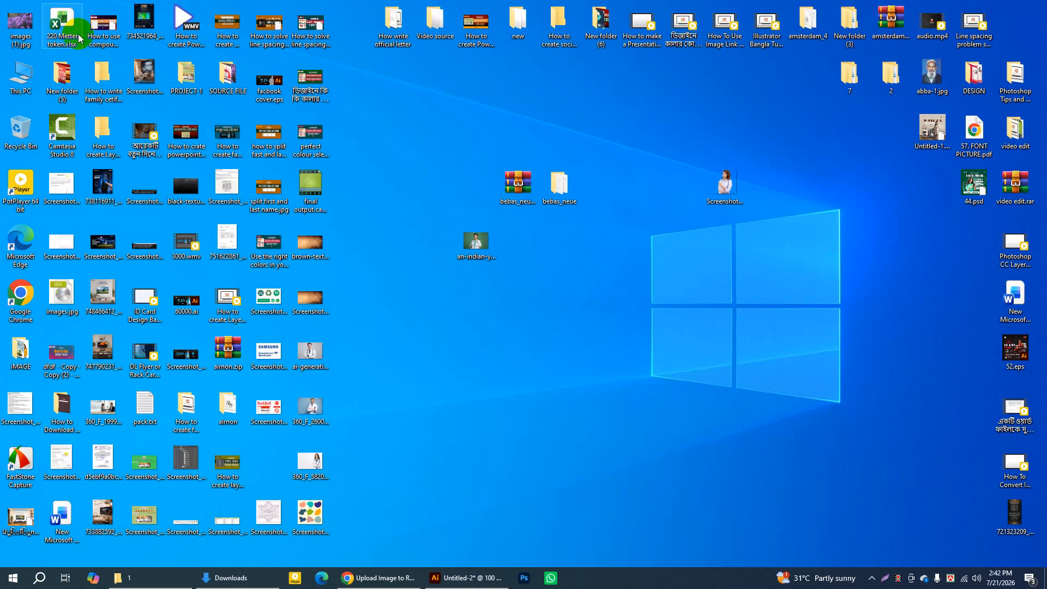
double_click(20, 82)
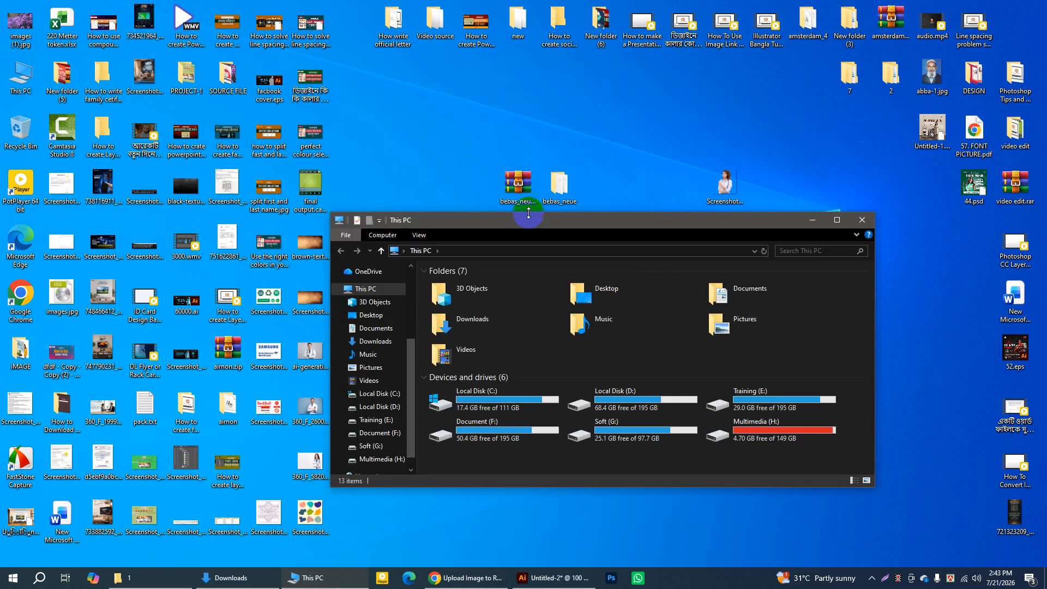
drag(524, 207, 431, 141)
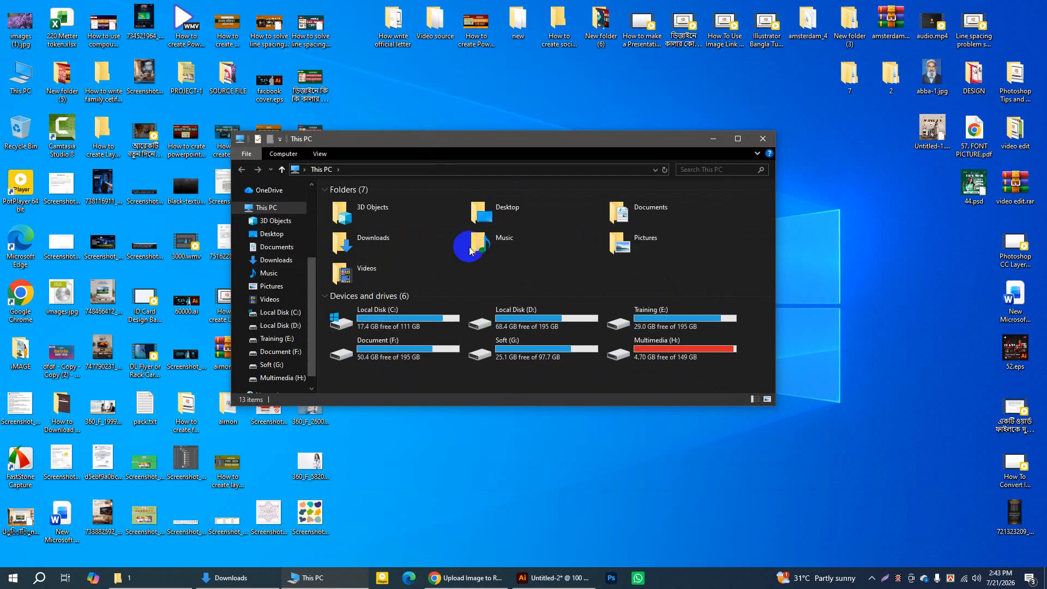
double_click(352, 240)
drag(355, 240, 480, 221)
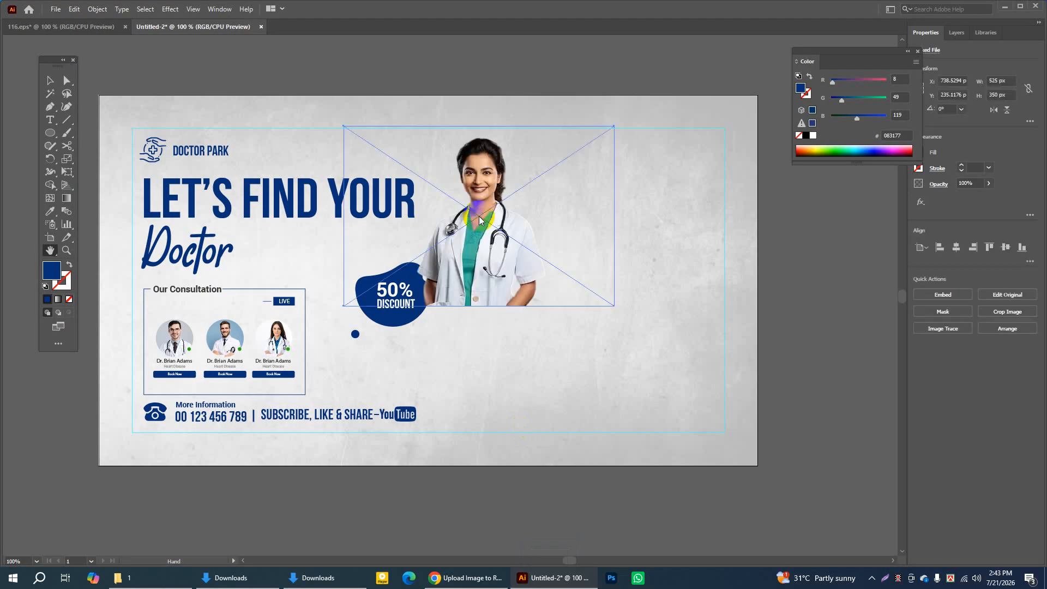
Enlarge the placed doctor photo to about 817 × 545 px over the artboard's right half and embed it
click(49, 81)
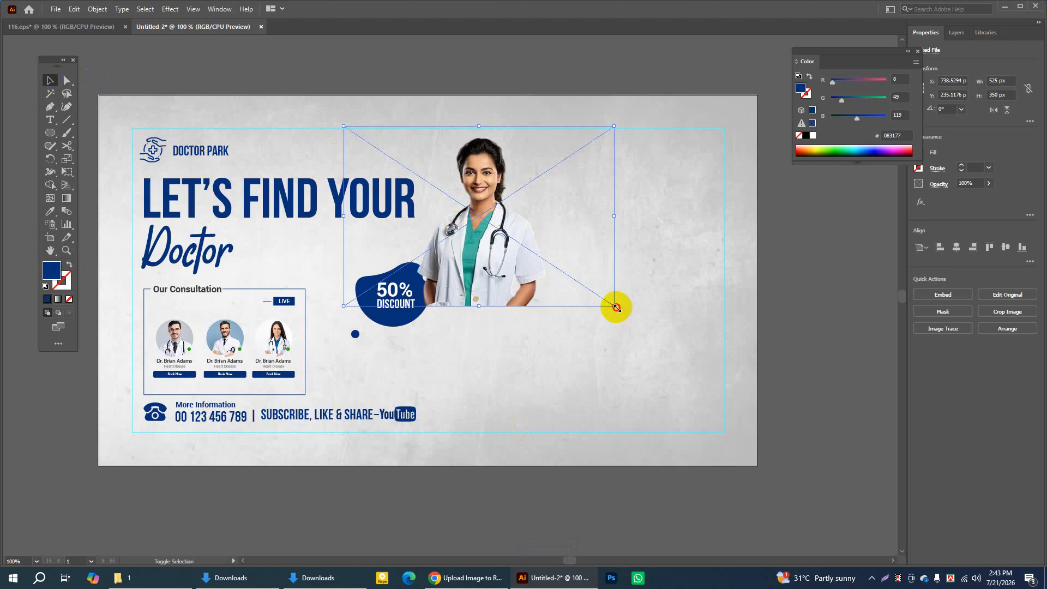
drag(614, 306, 774, 408)
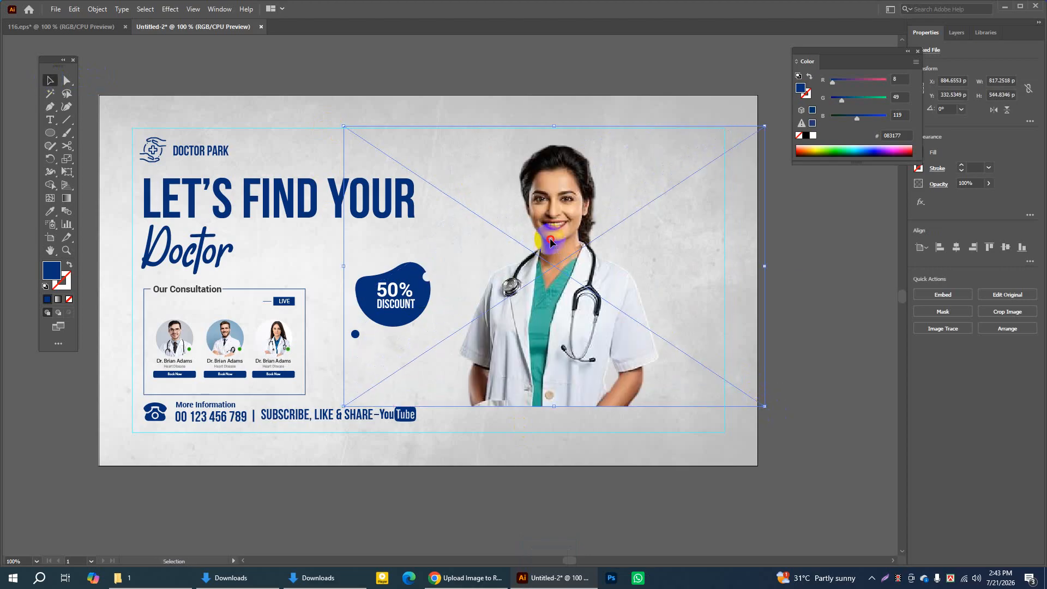
drag(549, 242, 572, 248)
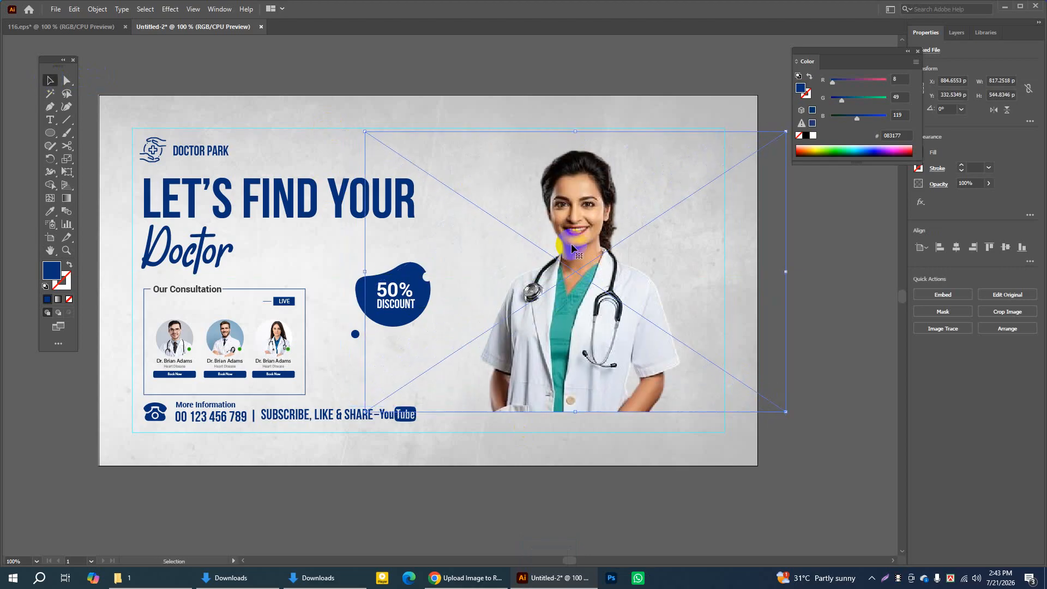
click(964, 296)
click(810, 295)
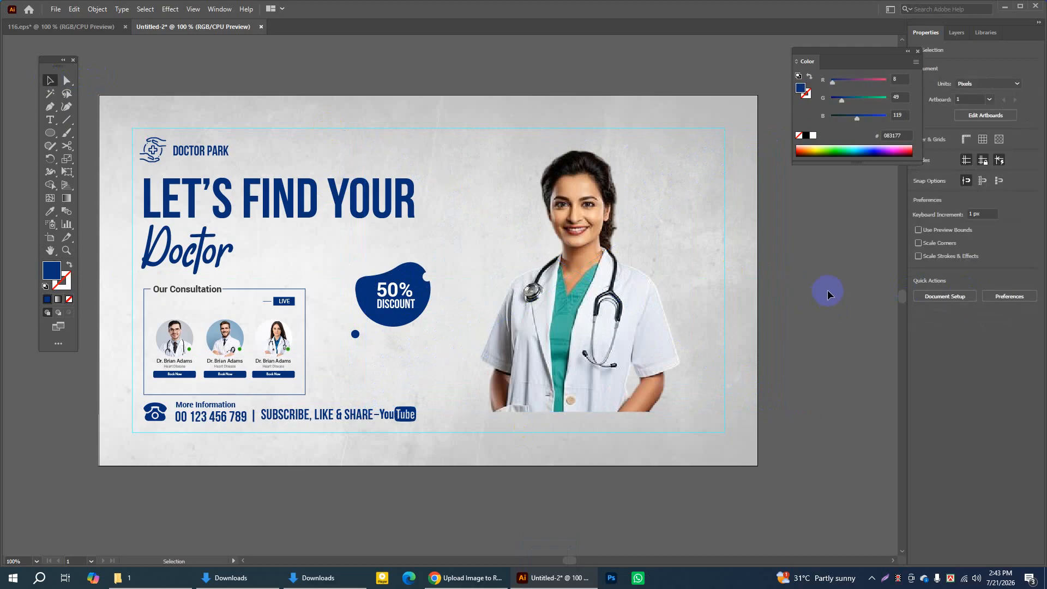
Reposition the embedded doctor photo between the discount blob and the right margin guide, with its lower edge just above the bottom guide
click(636, 316)
drag(636, 316, 610, 324)
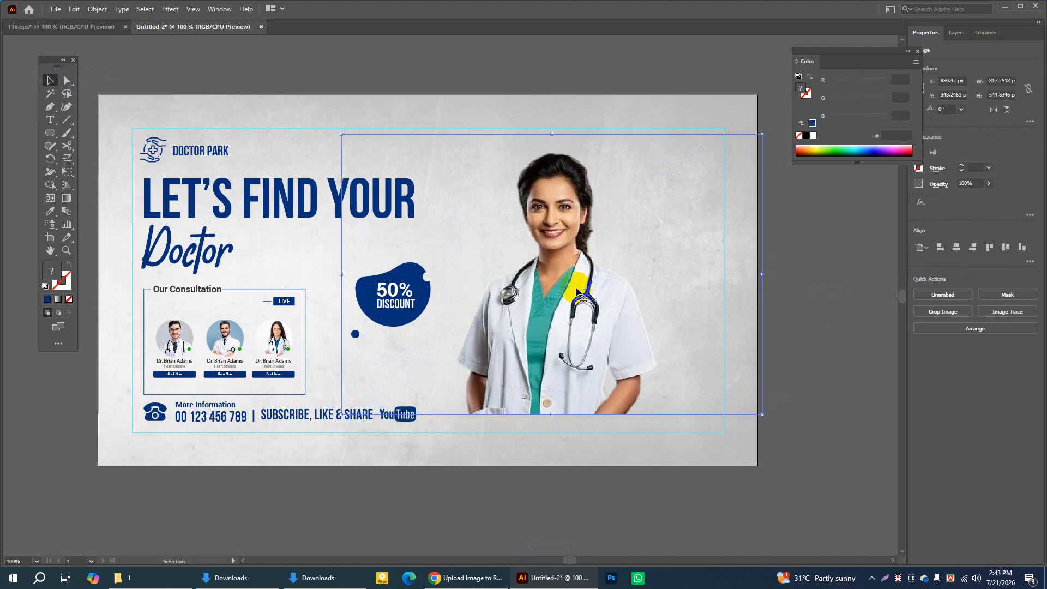
drag(596, 285, 591, 285)
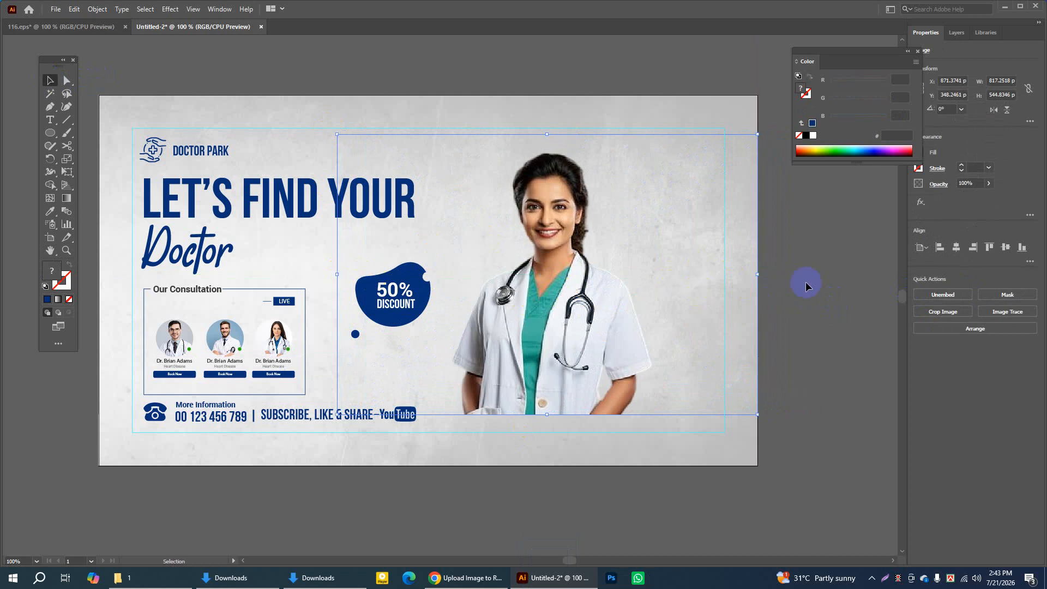
drag(606, 306, 640, 309)
click(855, 291)
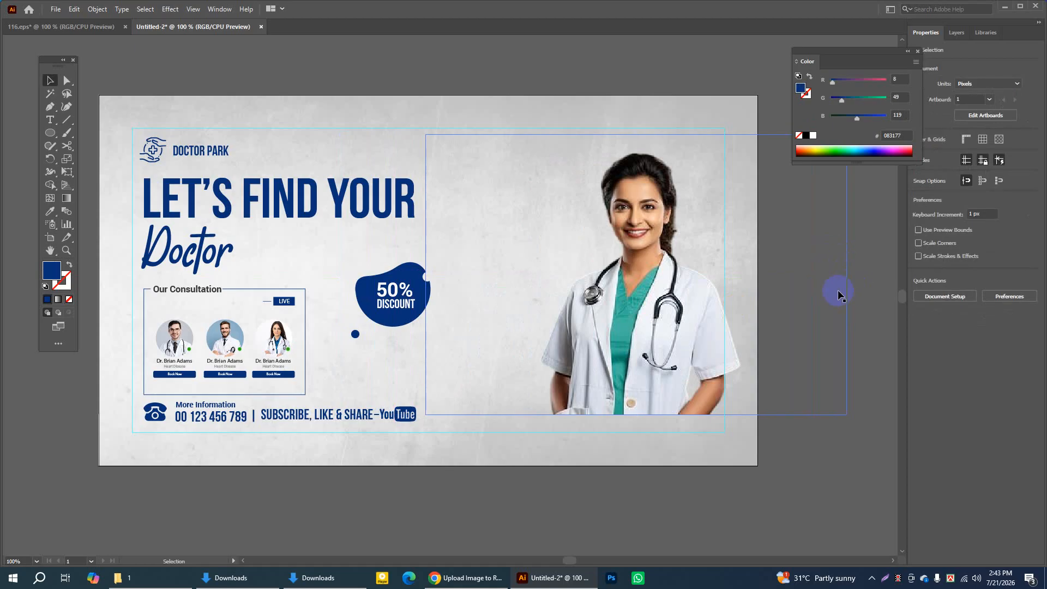
click(721, 294)
drag(663, 303, 577, 309)
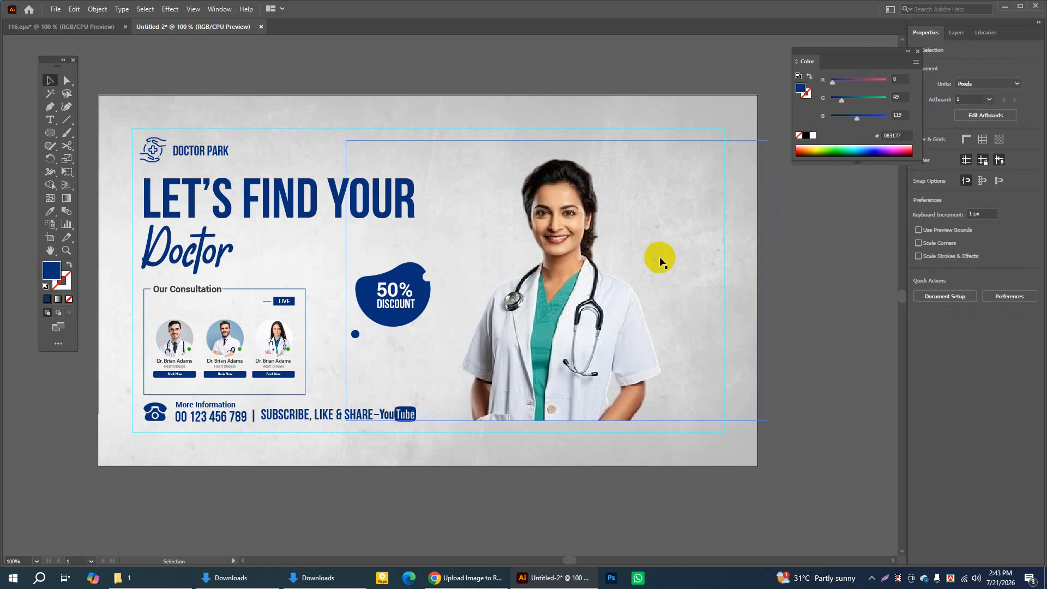
click(547, 519)
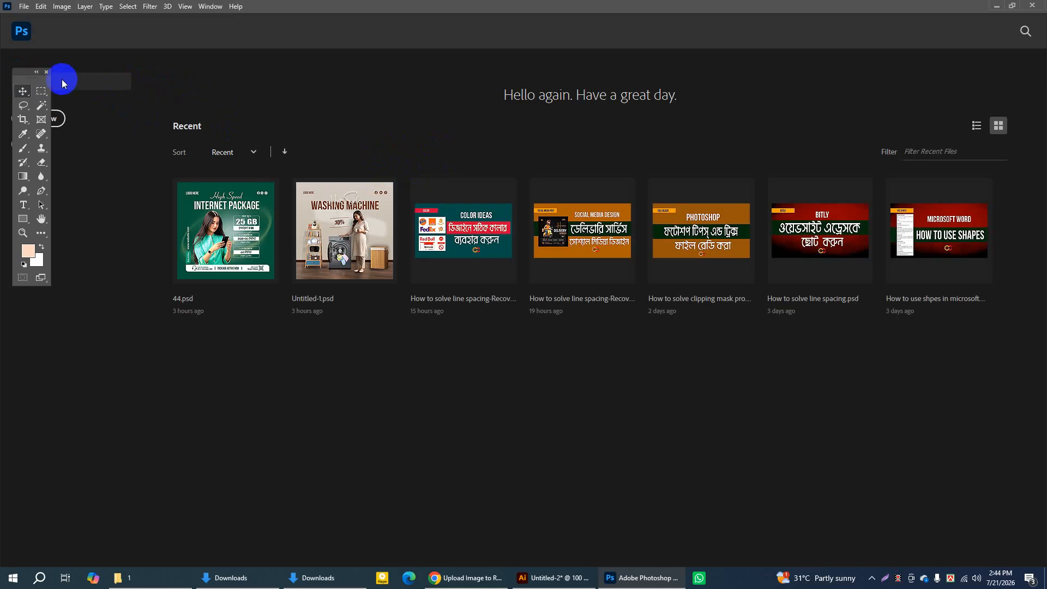
Open the background-free doctor PNG from the Downloads folder in Photoshop
click(997, 6)
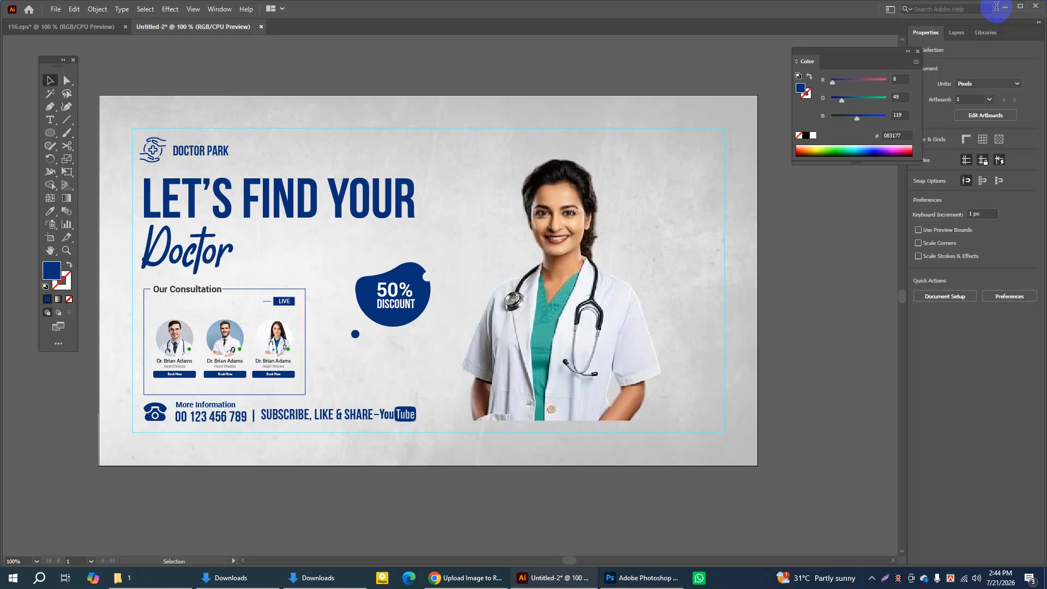
click(341, 577)
drag(349, 239, 425, 130)
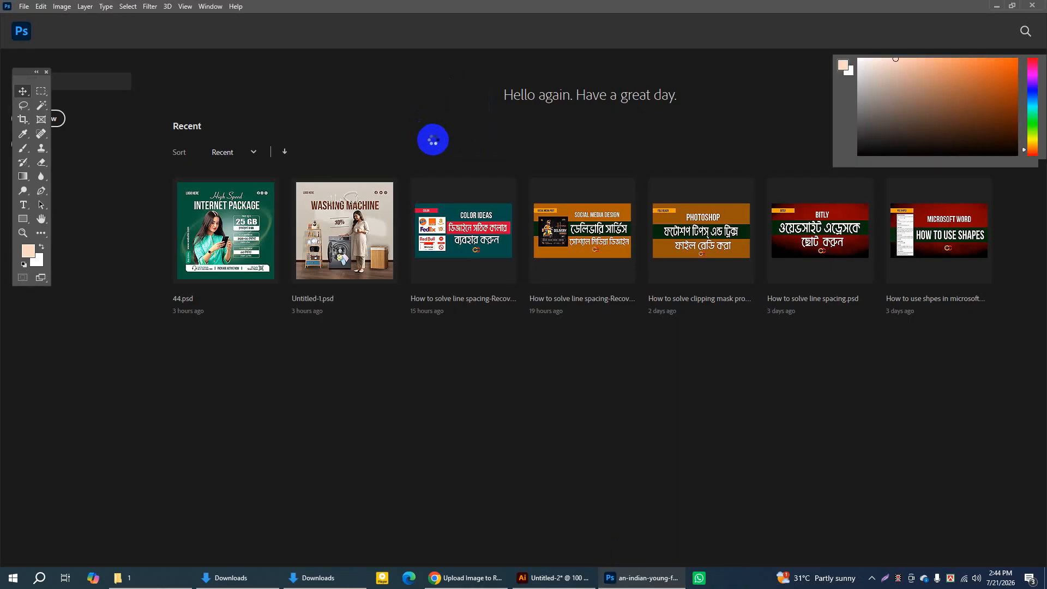
click(187, 40)
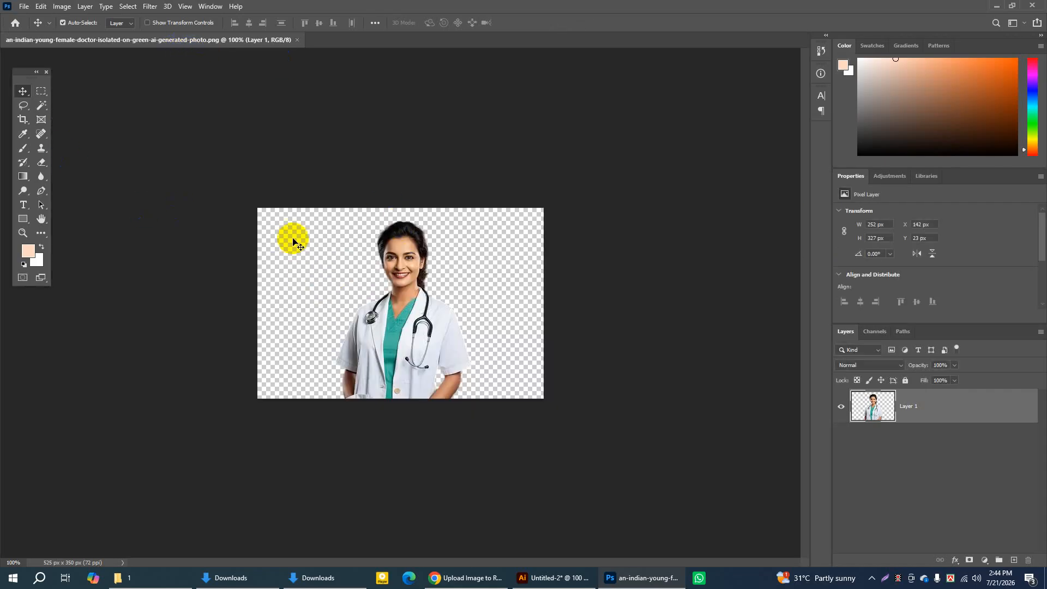
click(169, 167)
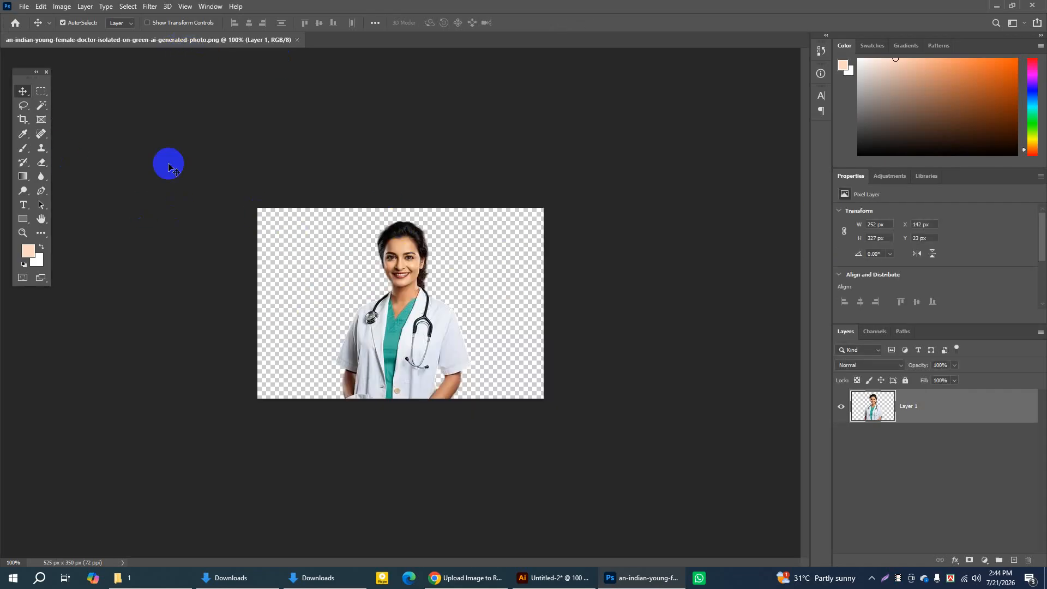
Crop the canvas tightly around the doctor, removing the empty transparent areas at both sides and above her head
click(22, 122)
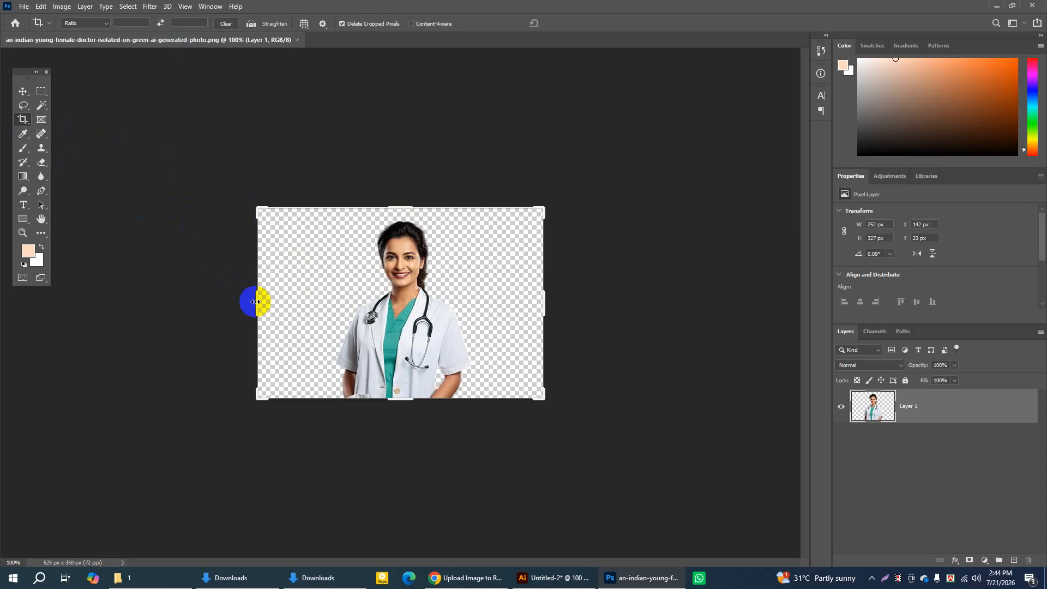
drag(256, 302, 295, 306)
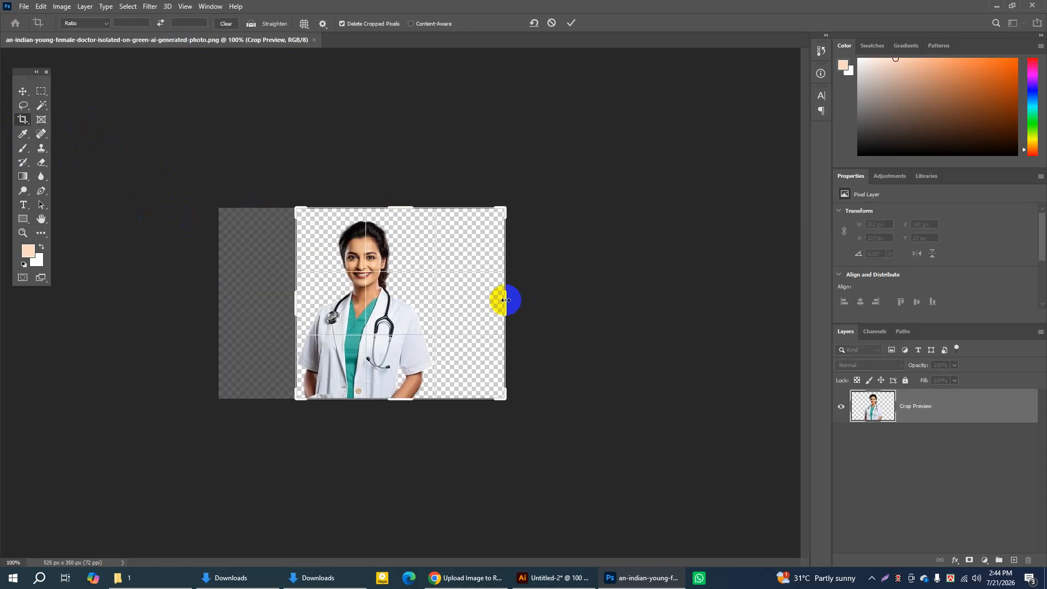
drag(500, 298, 462, 304)
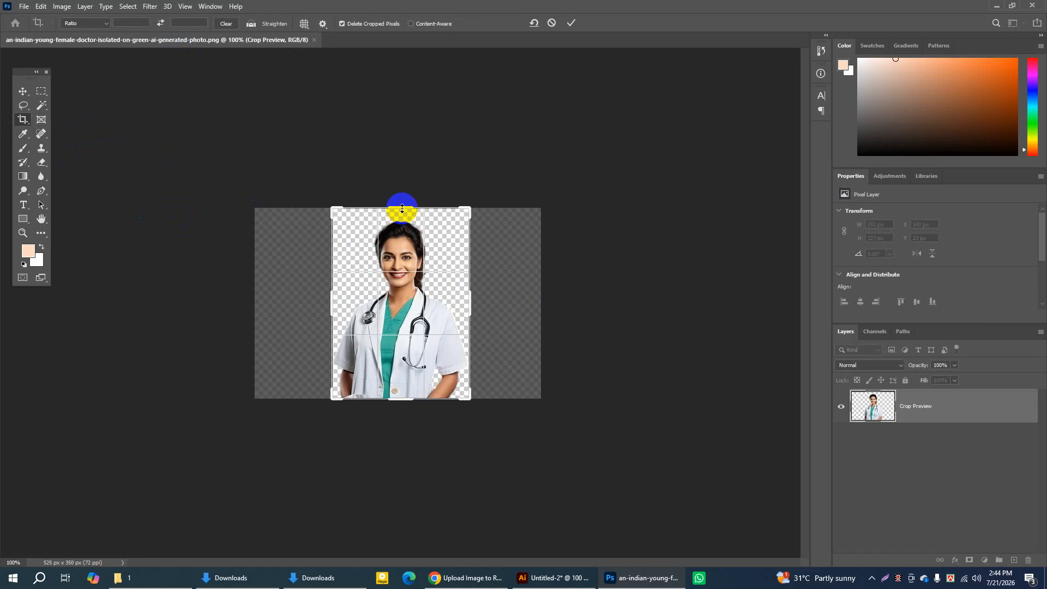
drag(402, 208, 402, 219)
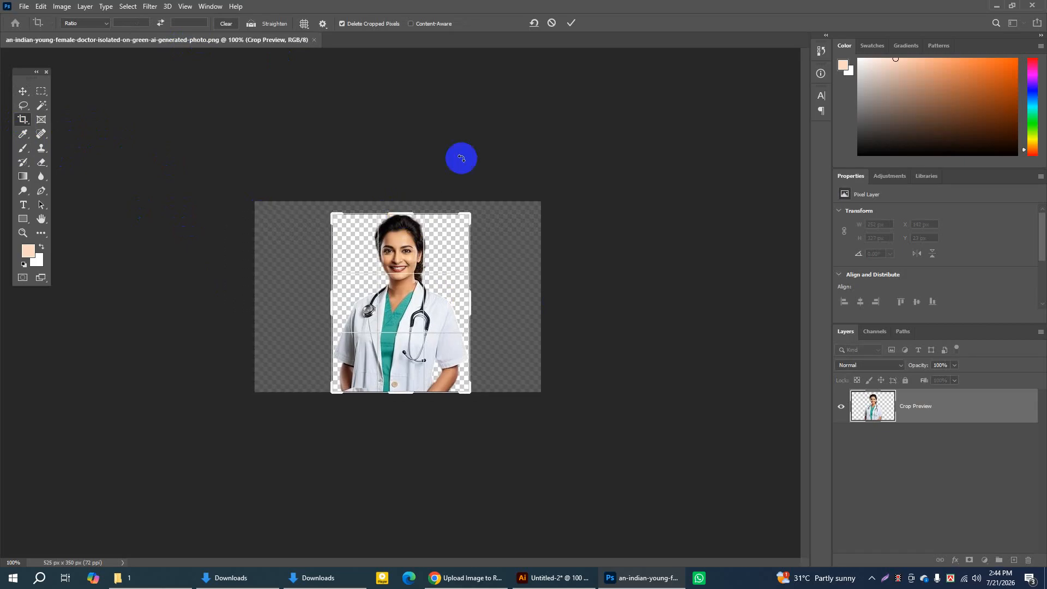
click(571, 31)
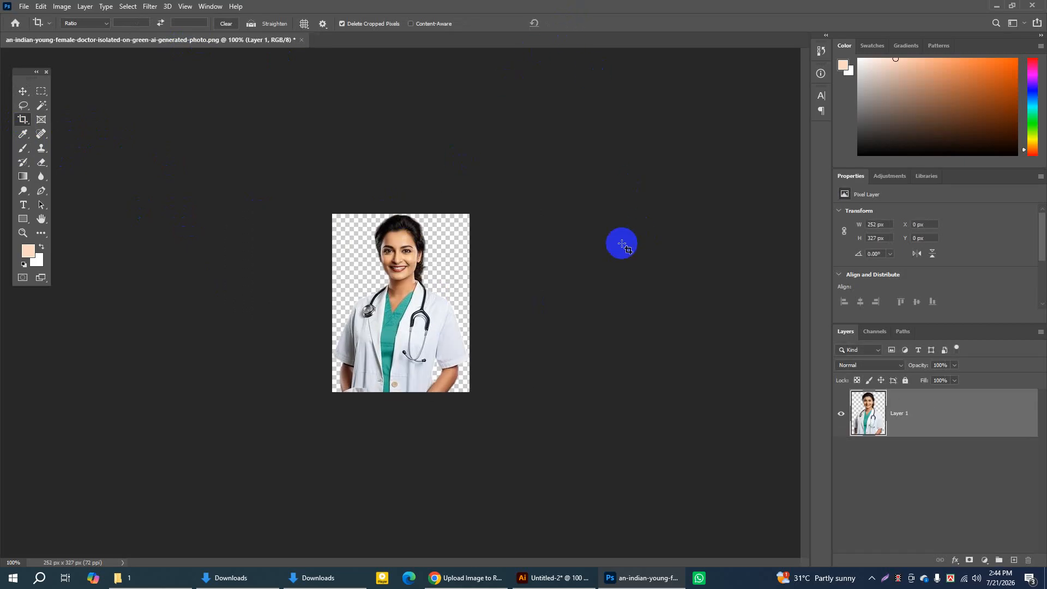
click(394, 254)
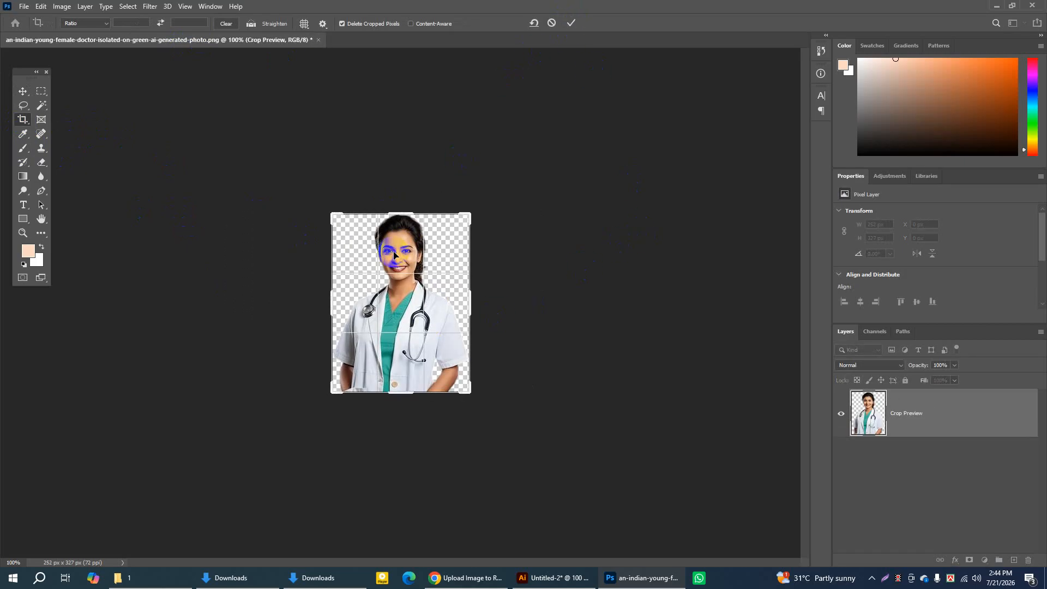
click(23, 91)
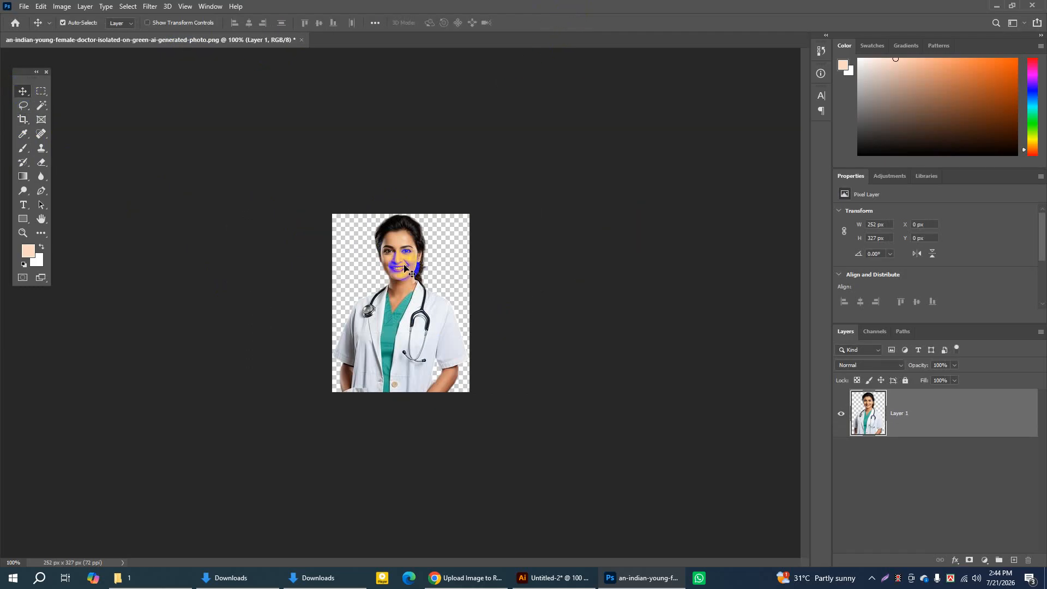
drag(404, 267, 405, 265)
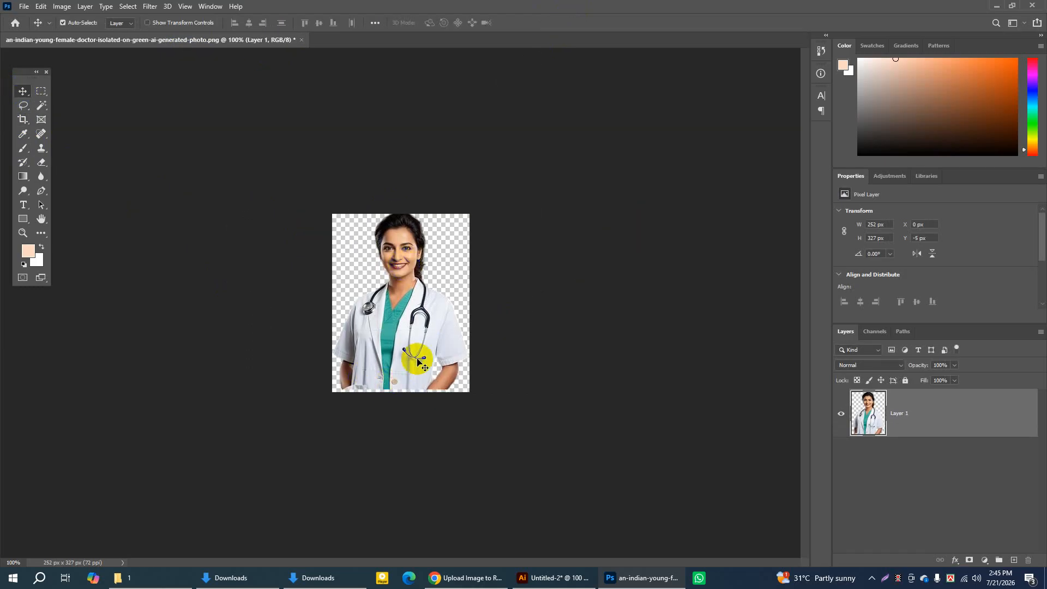
key(Down)
key(Down)
key(Down)
key(Down)
key(Down)
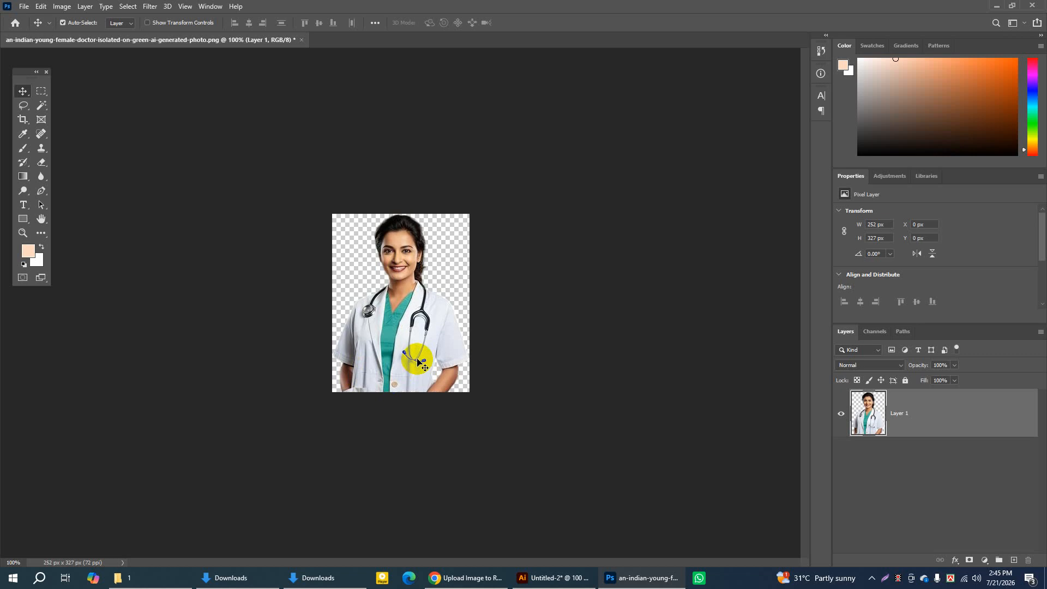
Save the cropped image to the Desktop as a PNG named doctor, using the large file size option
click(24, 6)
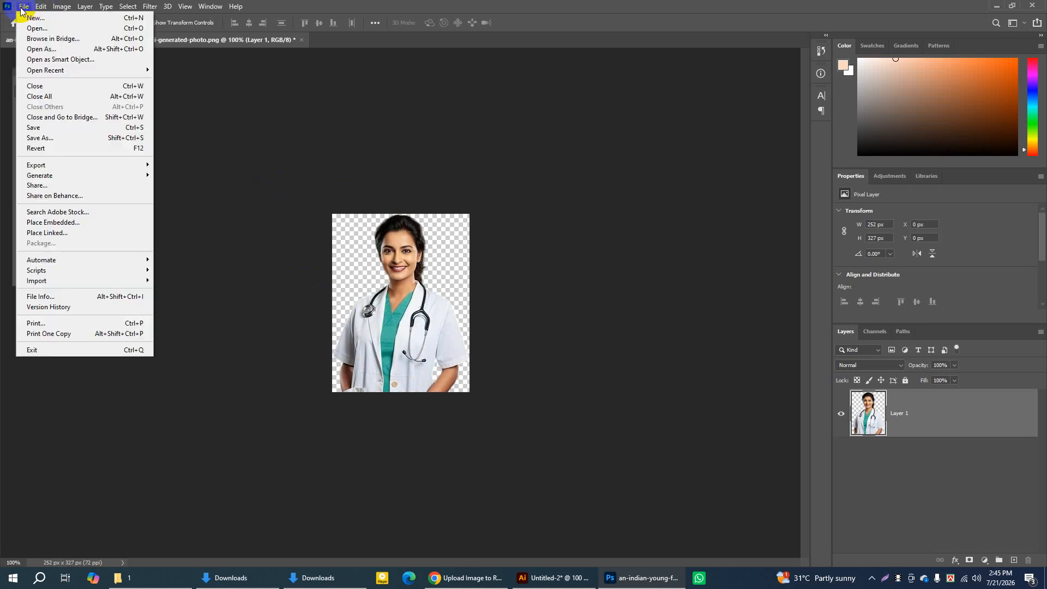
click(54, 140)
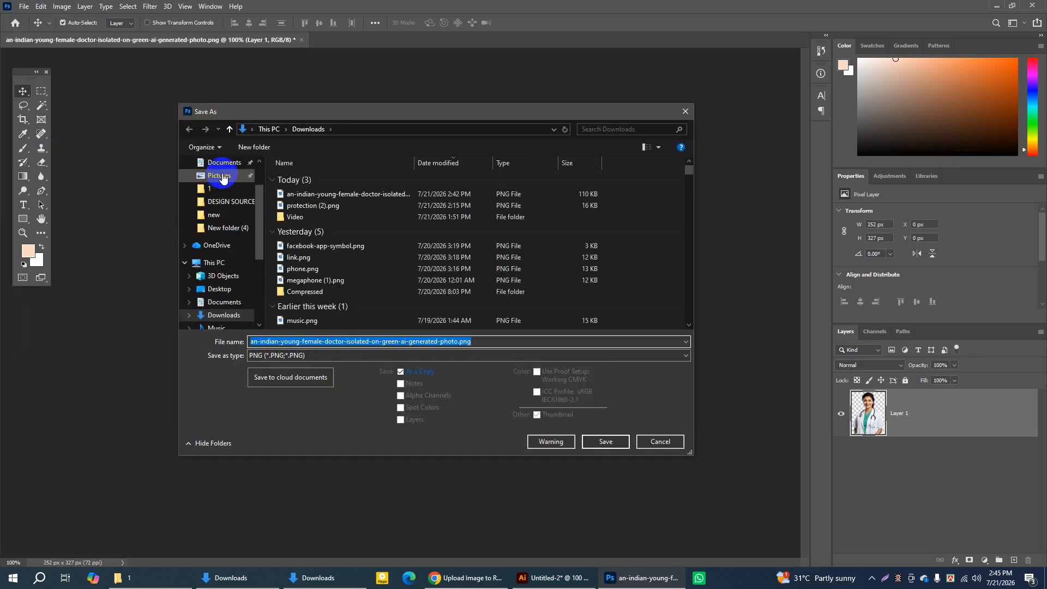
click(219, 289)
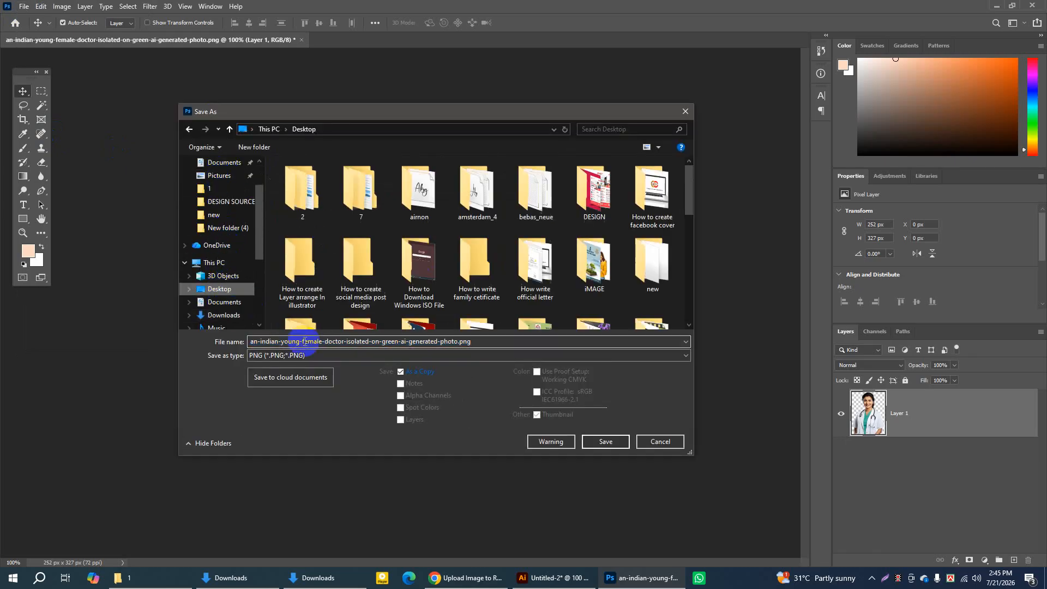
click(305, 356)
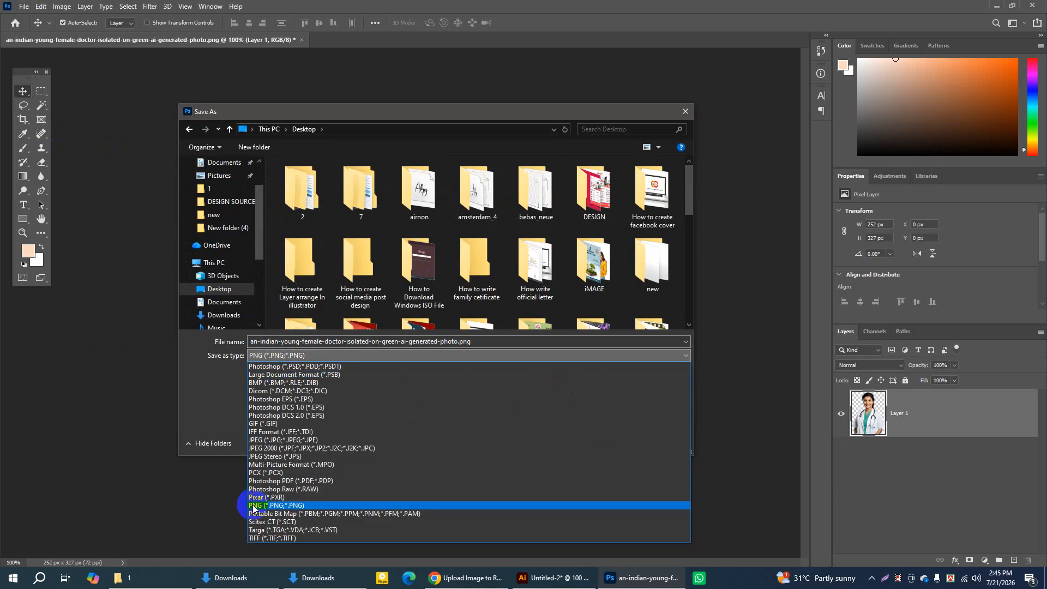
click(255, 506)
double_click(283, 340)
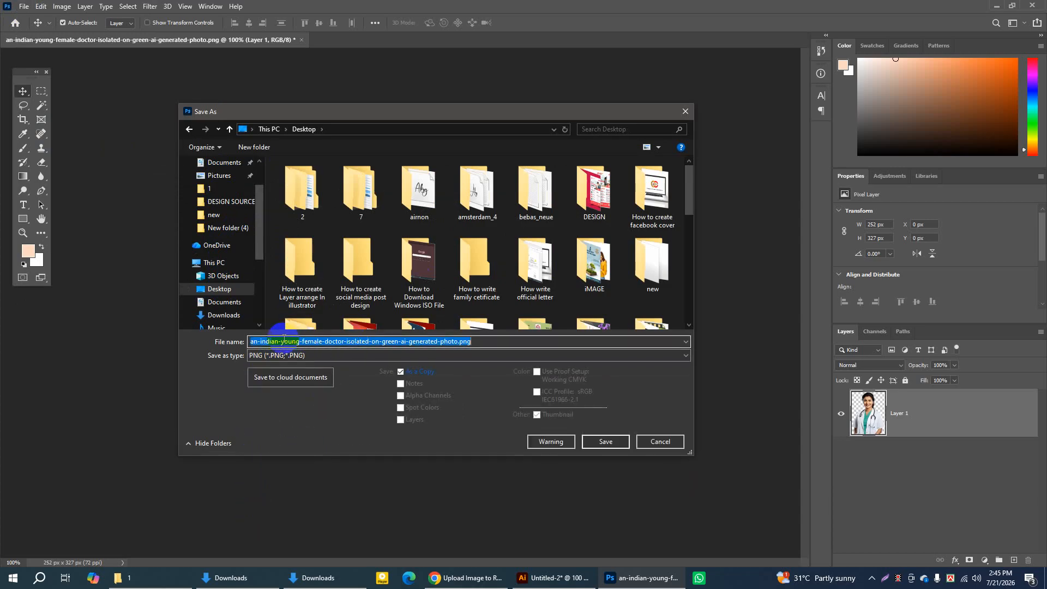
text(doc)
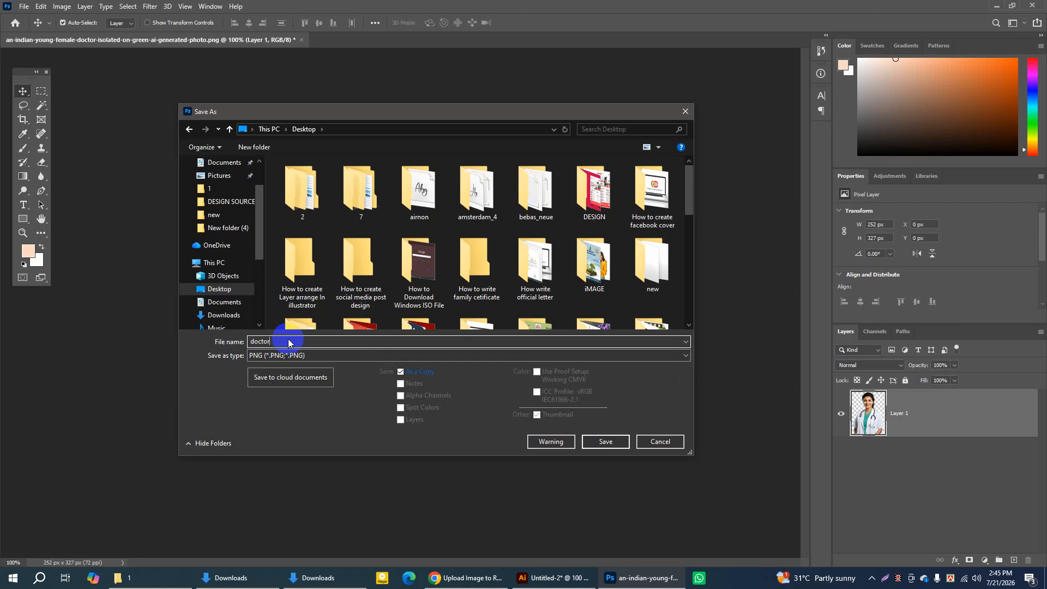
text(tor)
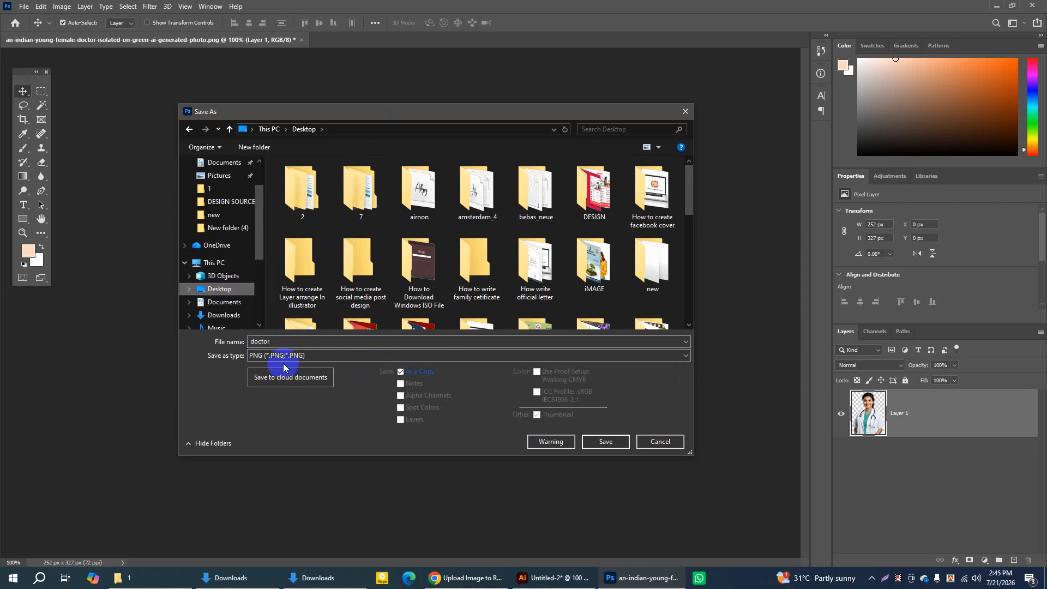
click(606, 441)
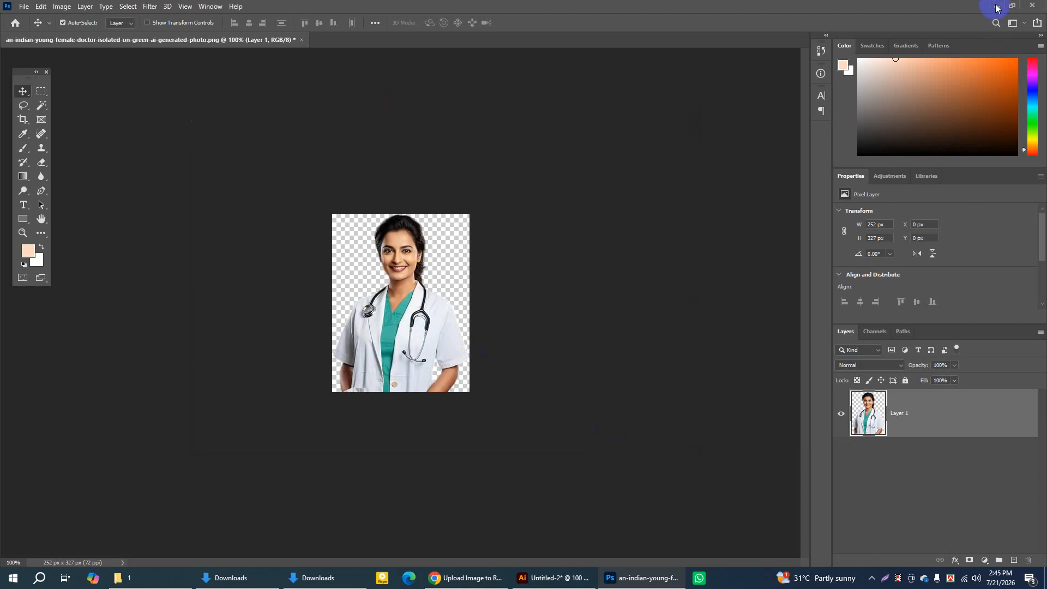
drag(562, 143, 440, 147)
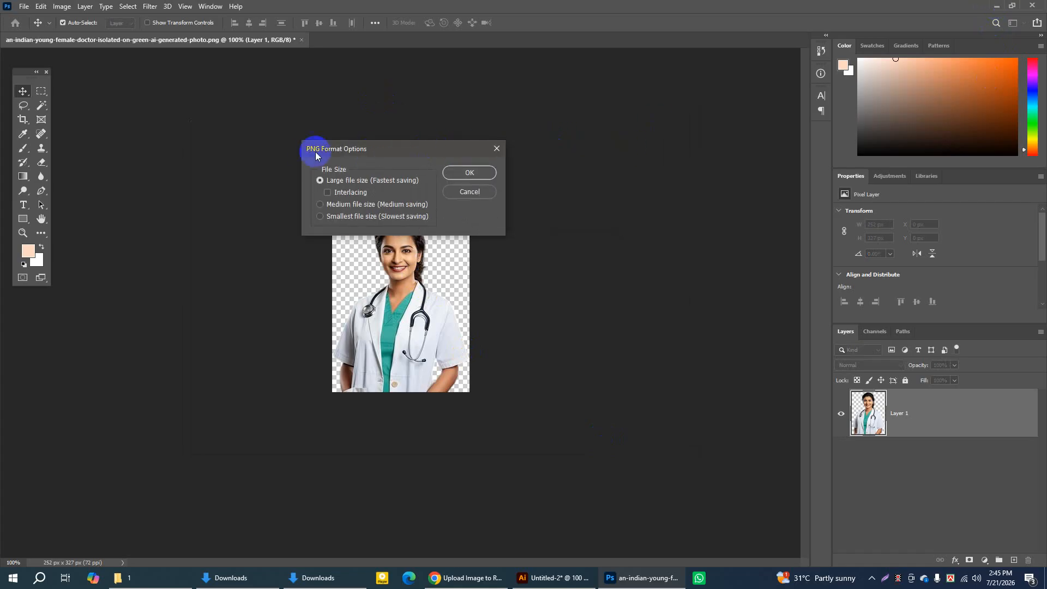
click(468, 173)
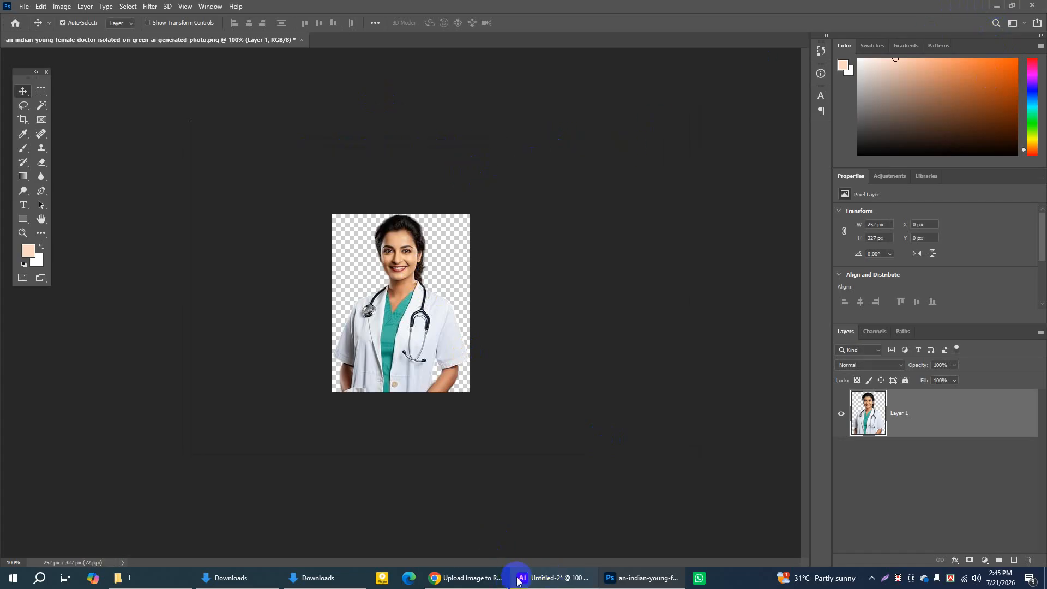
Switch to Illustrator and place doctor.png from the Desktop into the Untitled-2 design as an embedded image at its original size
click(552, 578)
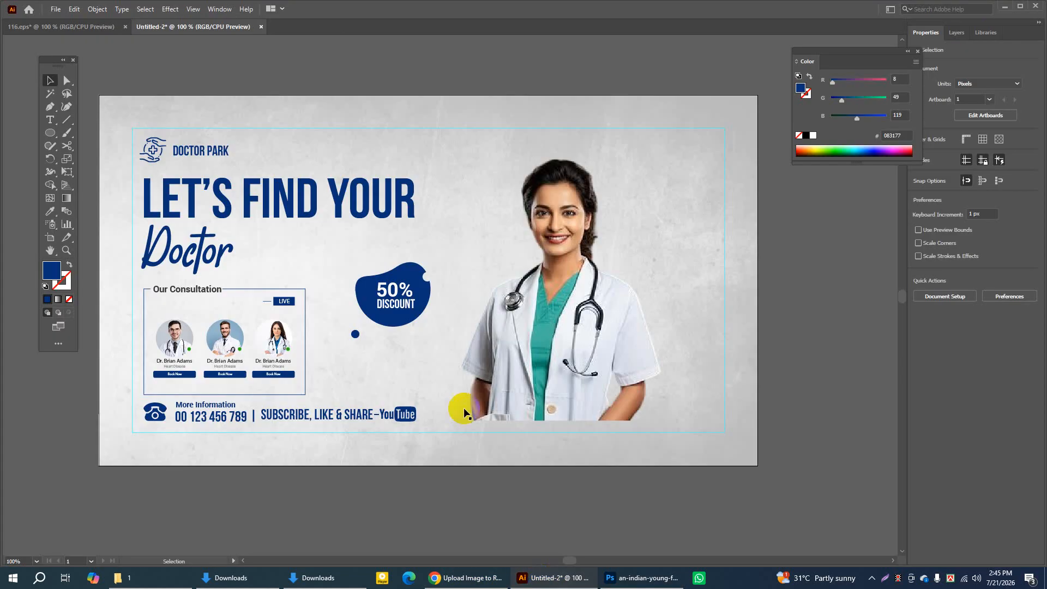
click(56, 10)
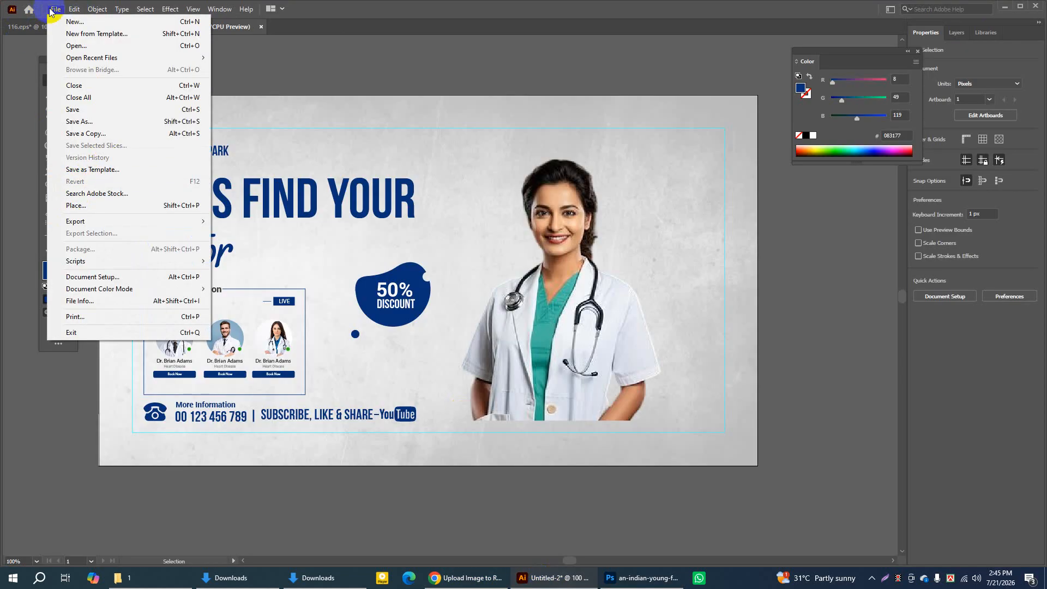
click(74, 205)
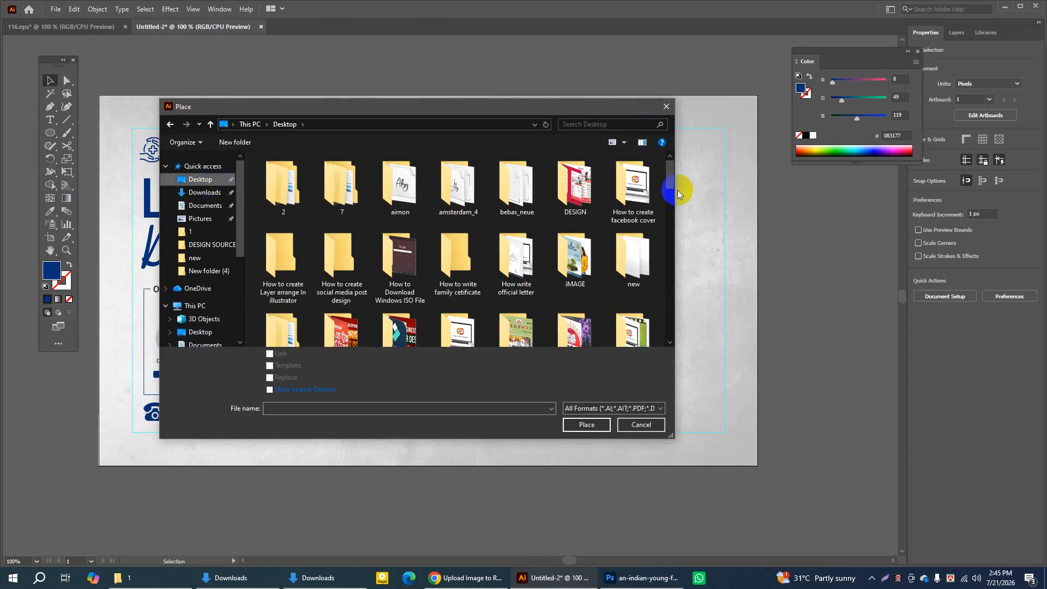
drag(672, 179, 671, 234)
drag(671, 235, 671, 249)
click(341, 234)
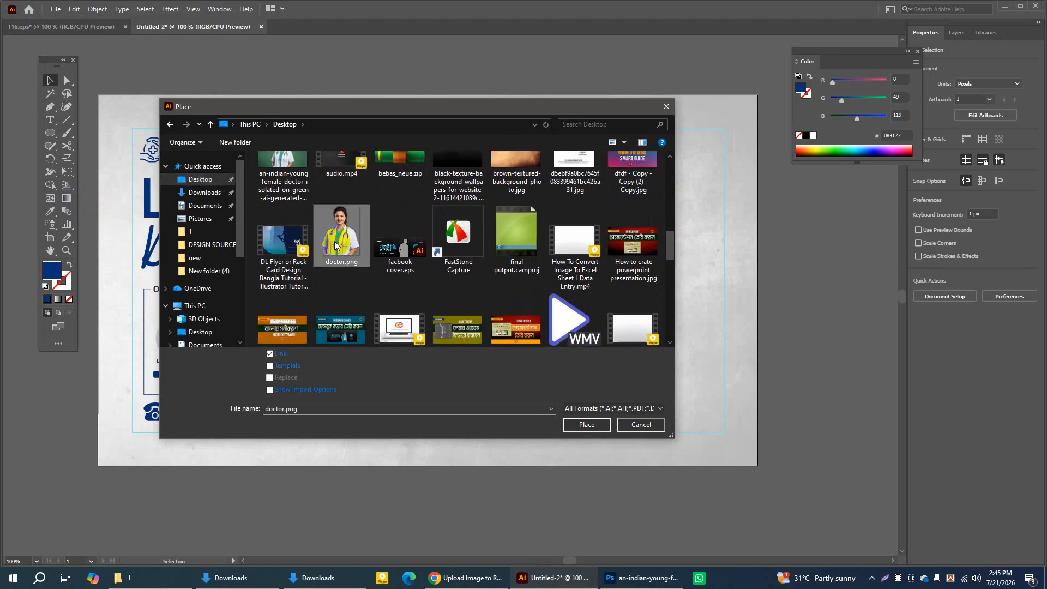
click(270, 354)
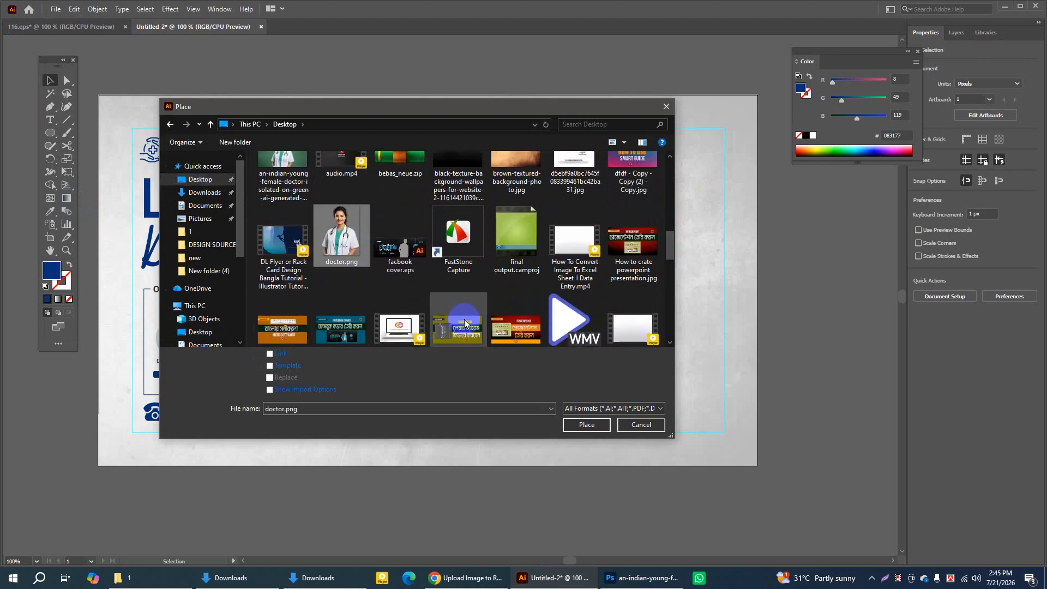
click(571, 425)
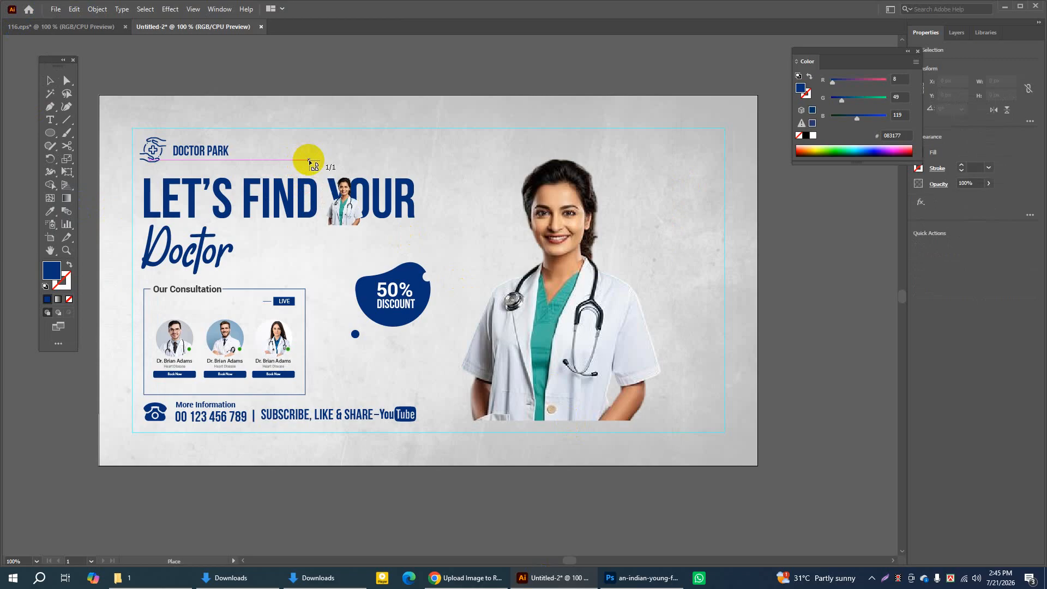
click(309, 161)
click(51, 73)
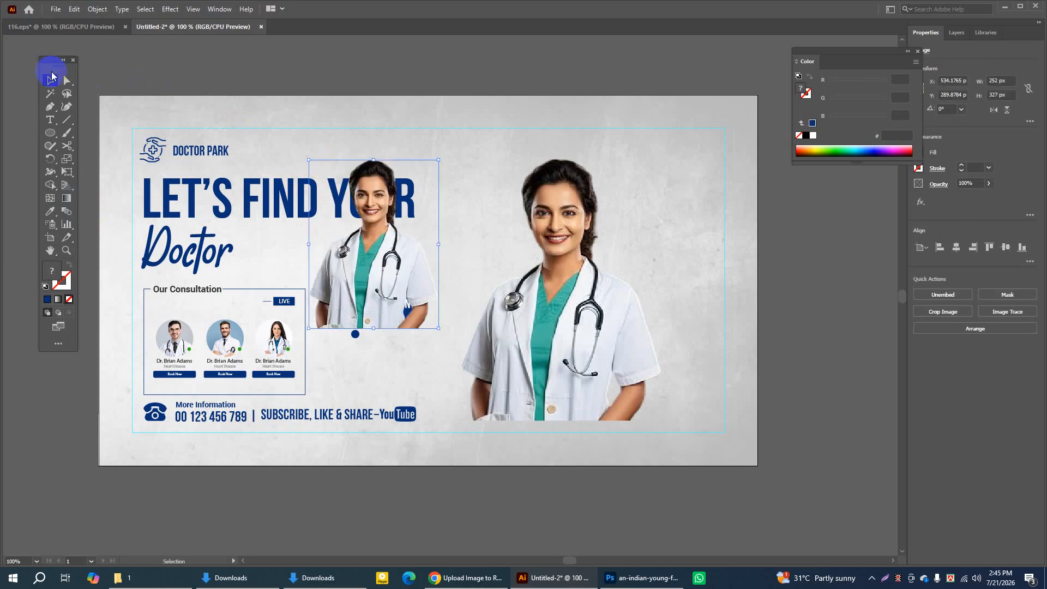
Delete the old, larger doctor photo with the wide empty margins, keeping the newly placed cropped one
click(542, 222)
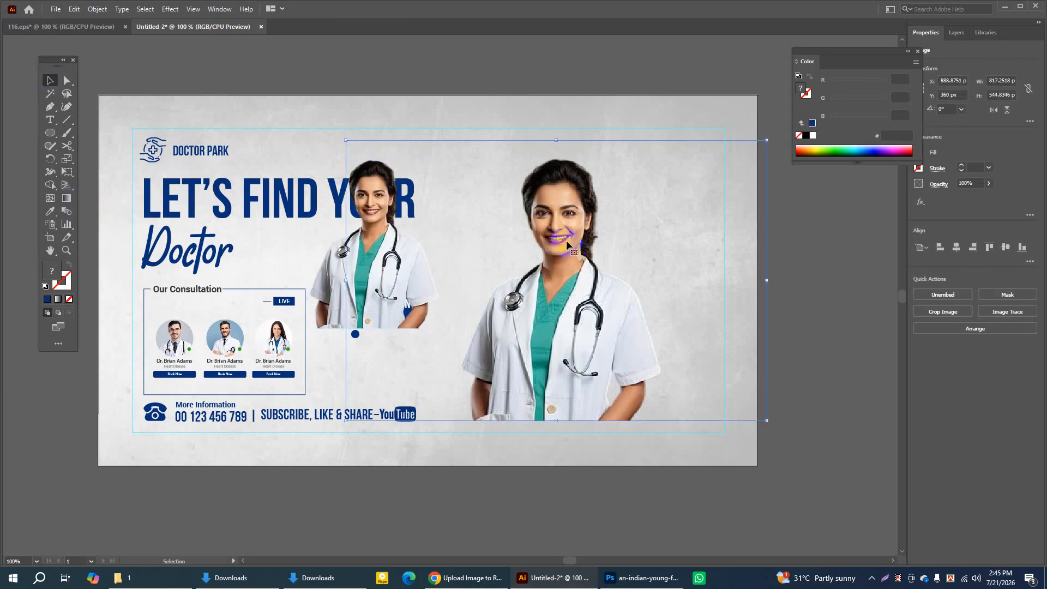
drag(566, 242, 575, 208)
click(381, 100)
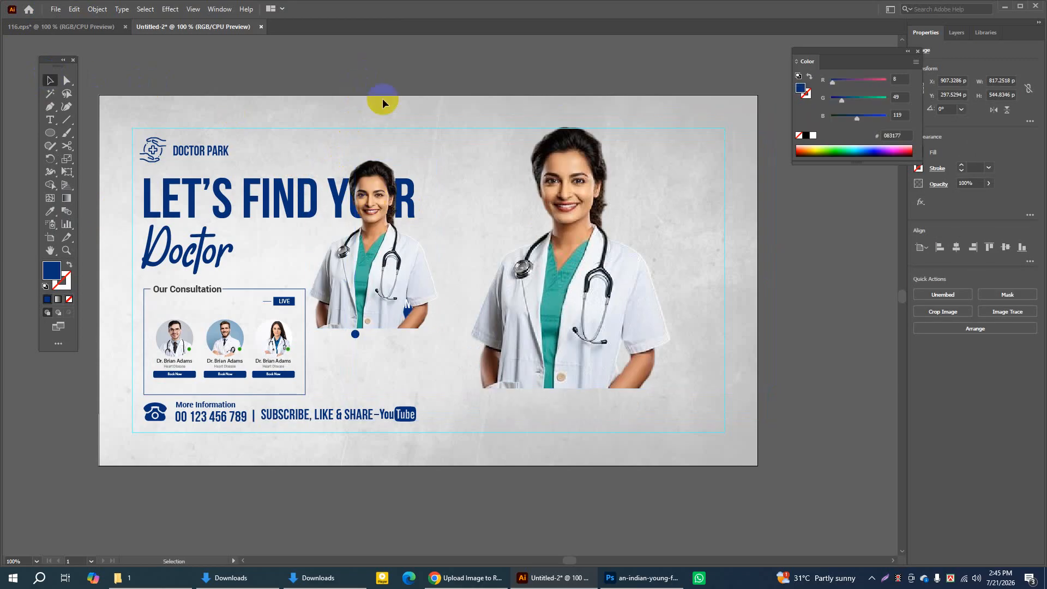
click(371, 196)
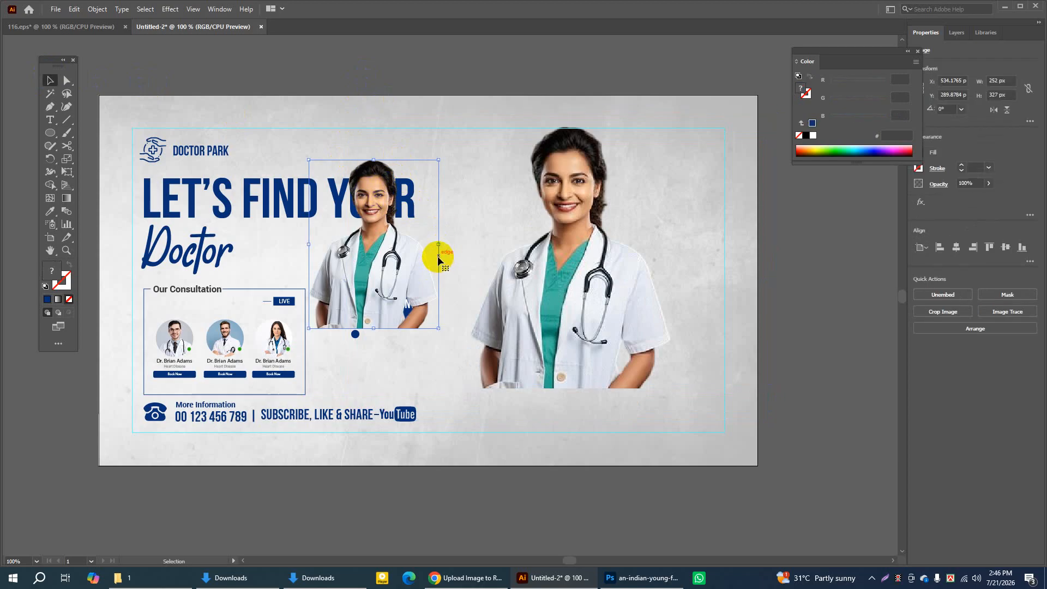
click(584, 254)
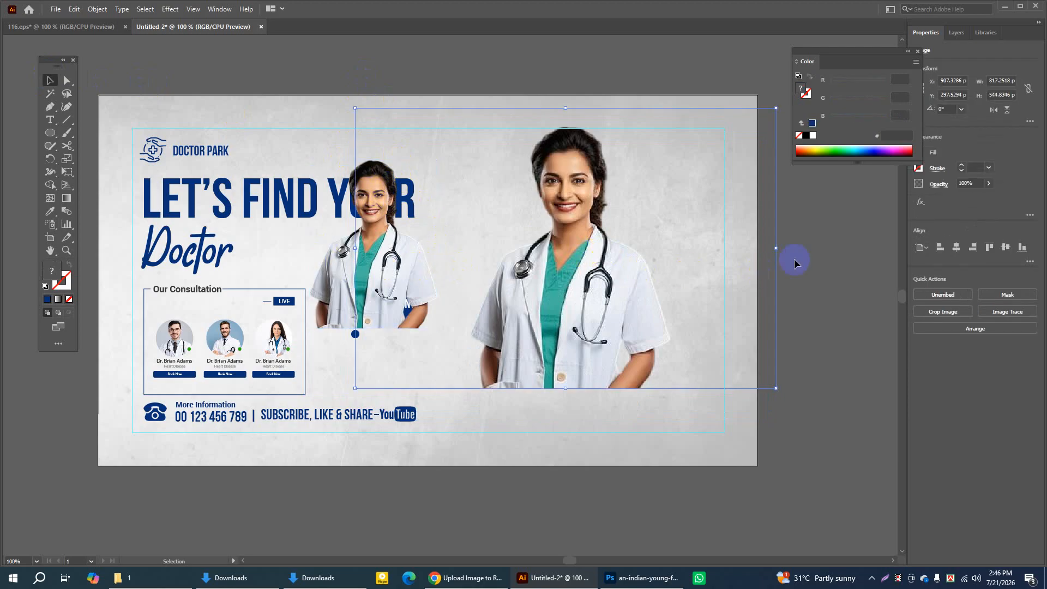
click(605, 271)
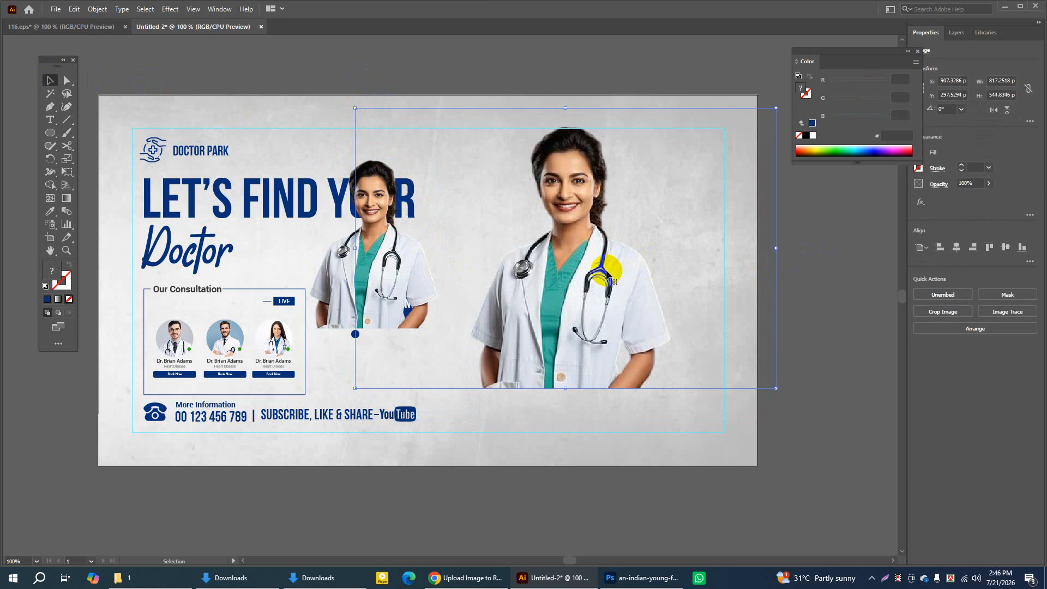
key(Delete)
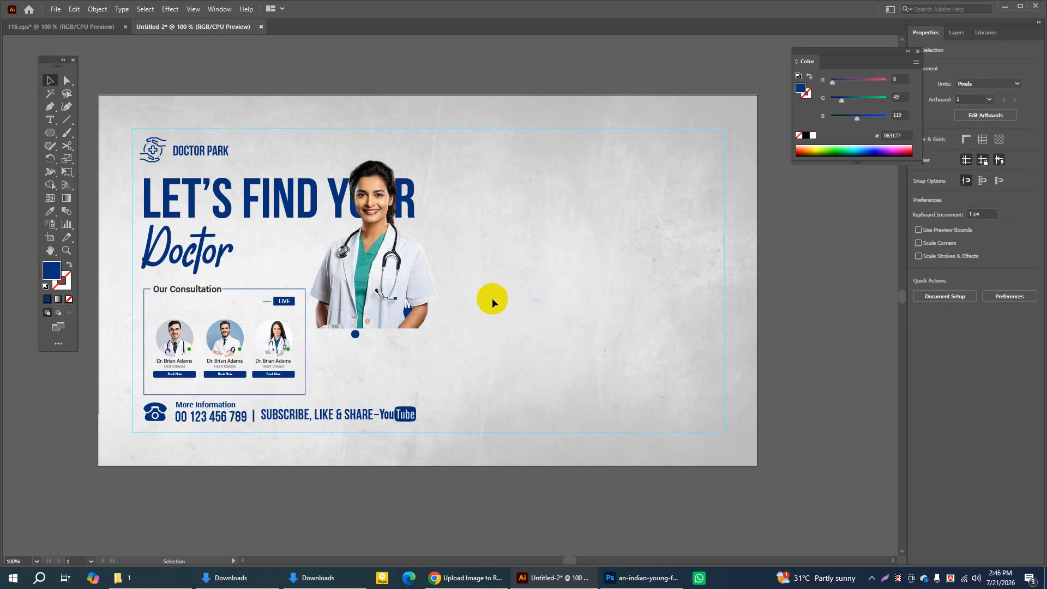
Enlarge the cropped doctor photo to about 351 × 456 px and move it between the discount blob and the right margin guide
click(412, 319)
click(439, 329)
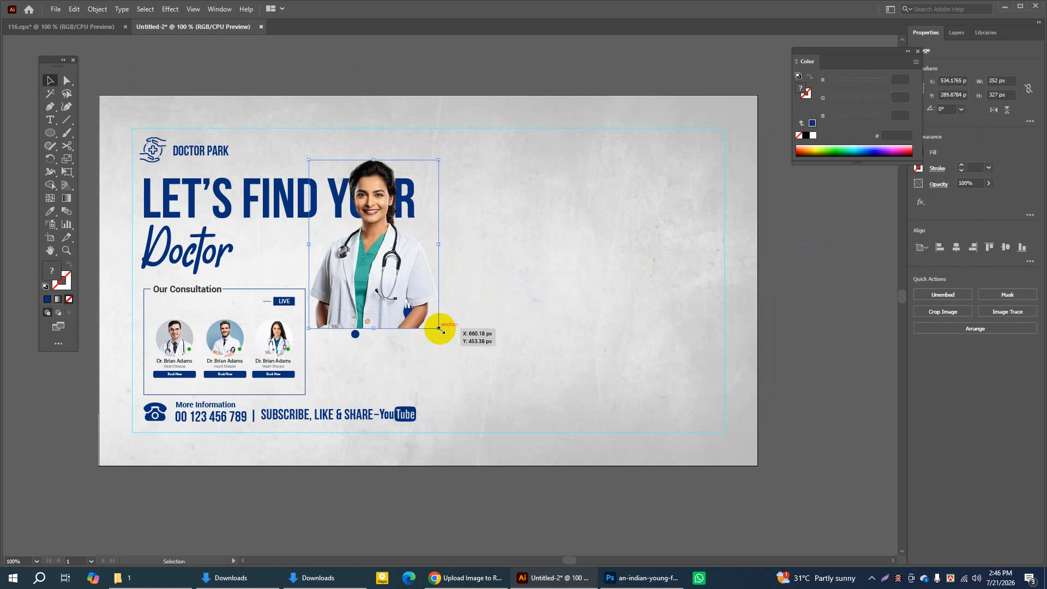
drag(439, 329, 526, 392)
drag(421, 292, 577, 280)
click(182, 101)
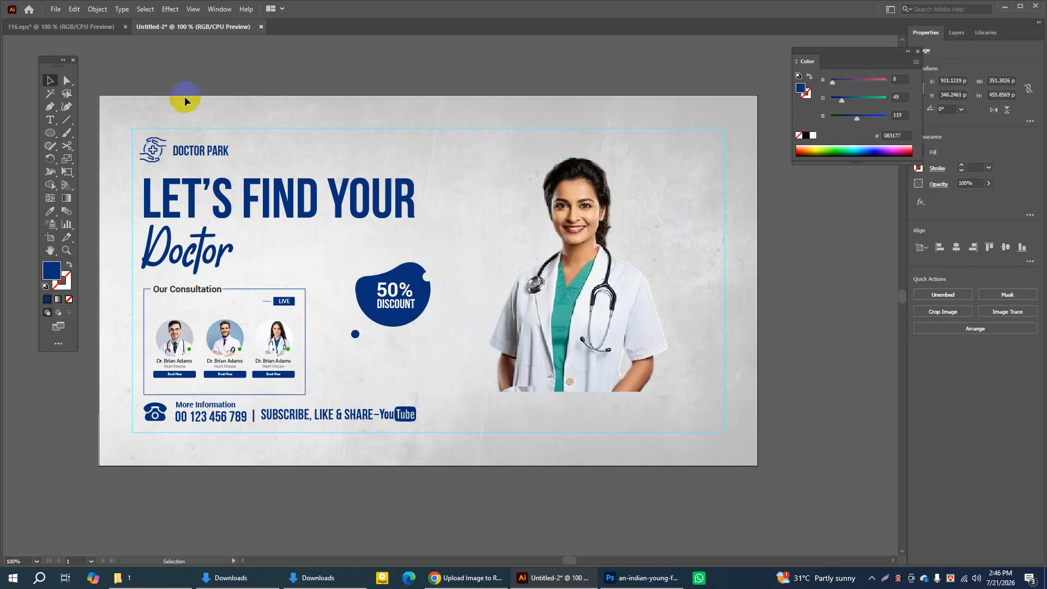
Draw a trial rectangle about 409 × 93 px below the 116.eps artboard and fill it with the design's dark blue 083177
click(89, 26)
click(553, 399)
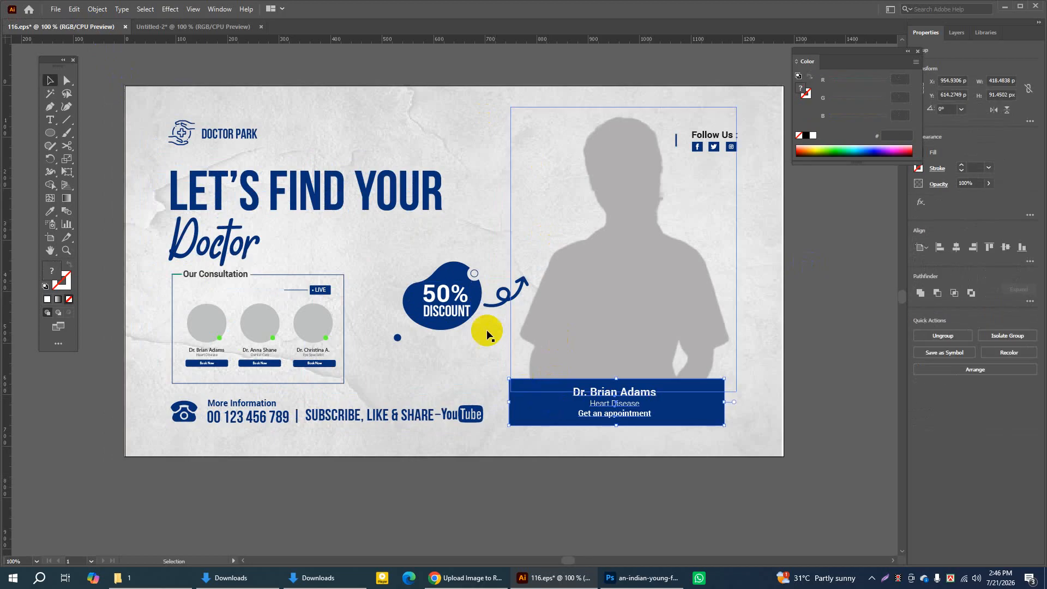
drag(50, 132, 91, 133)
drag(389, 476, 600, 522)
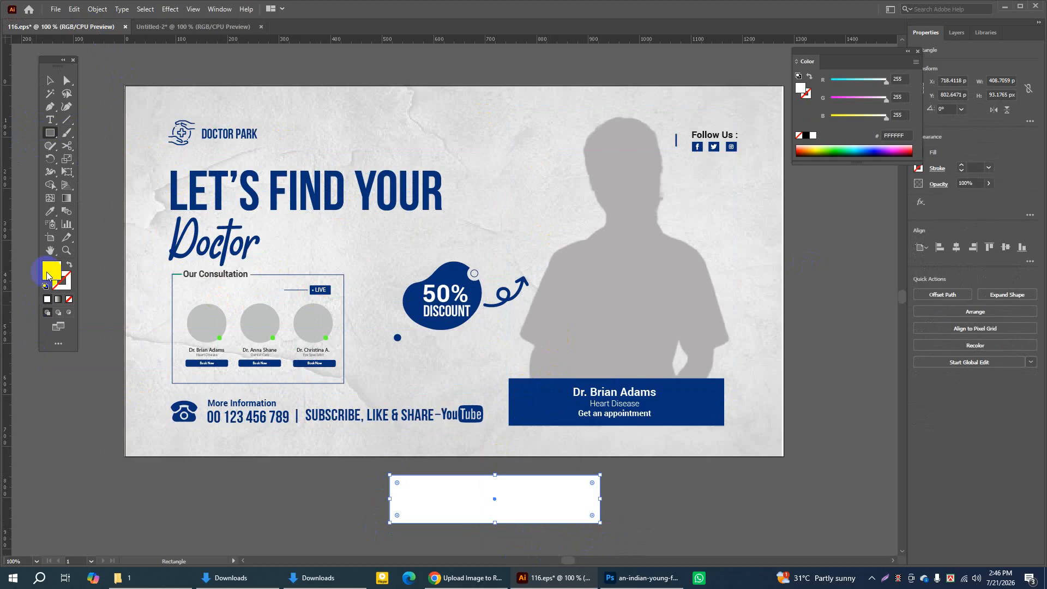
click(50, 211)
click(494, 332)
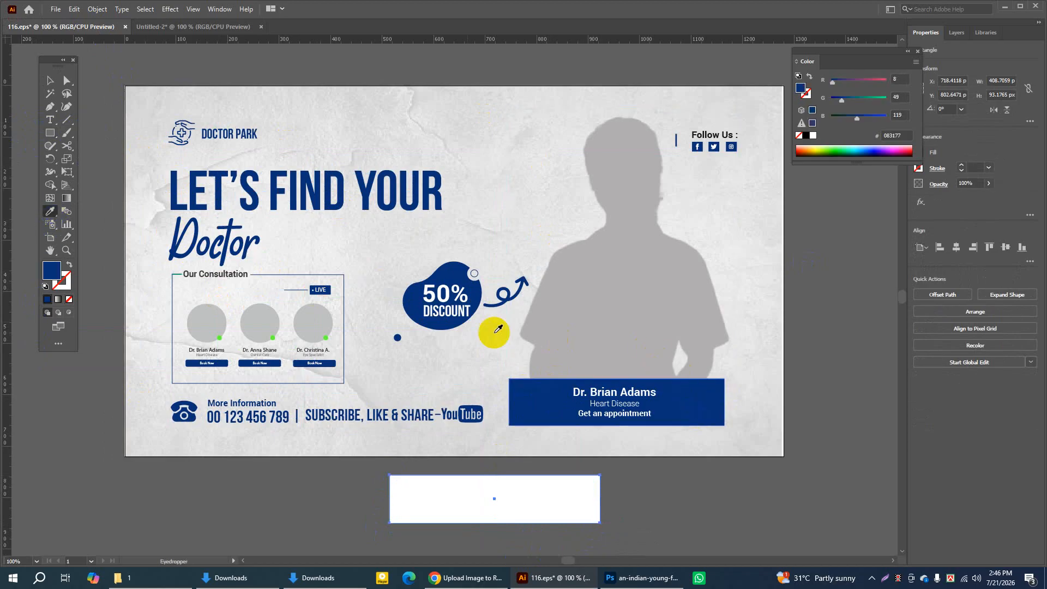
click(49, 81)
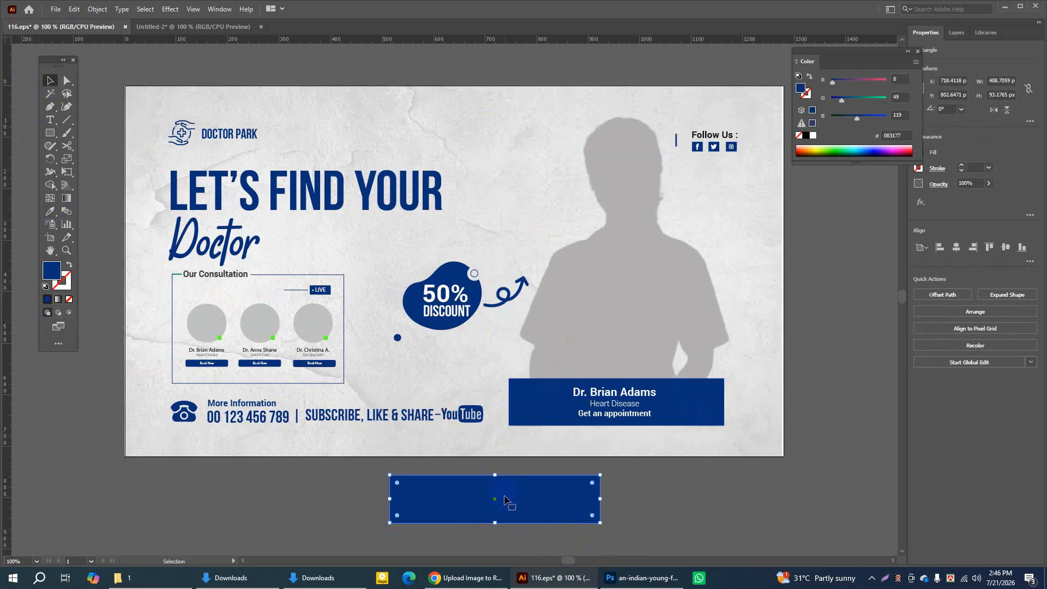
Try green and brighter blue fill colours for the trial rectangle, cancel the colour choice and delete the rectangle
click(47, 265)
double_click(53, 272)
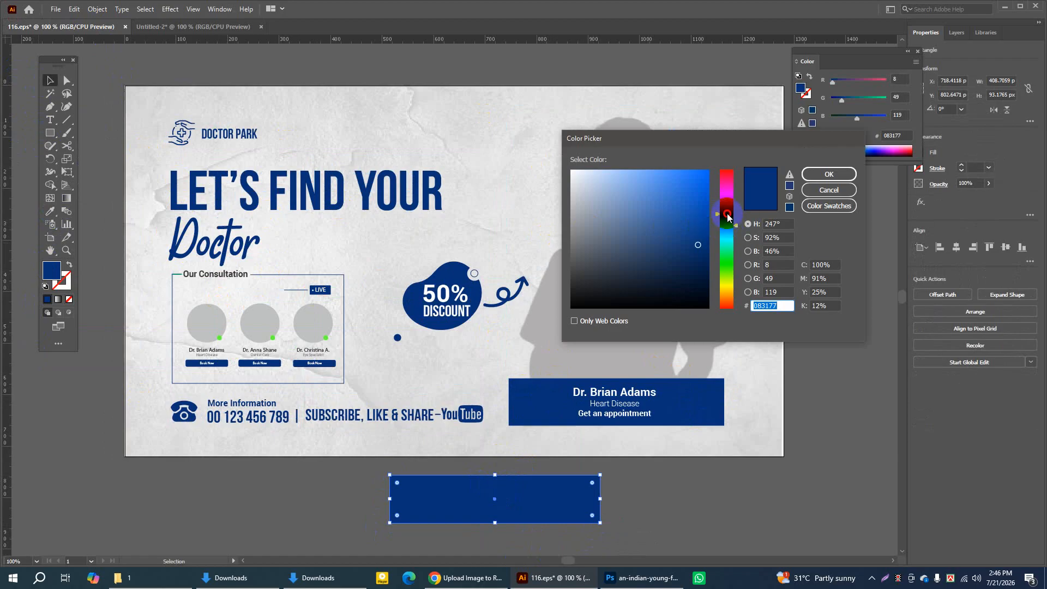
mouse_move(729, 225)
mouse_down()
mouse_move(730, 215)
mouse_move(727, 249)
mouse_up()
click(704, 195)
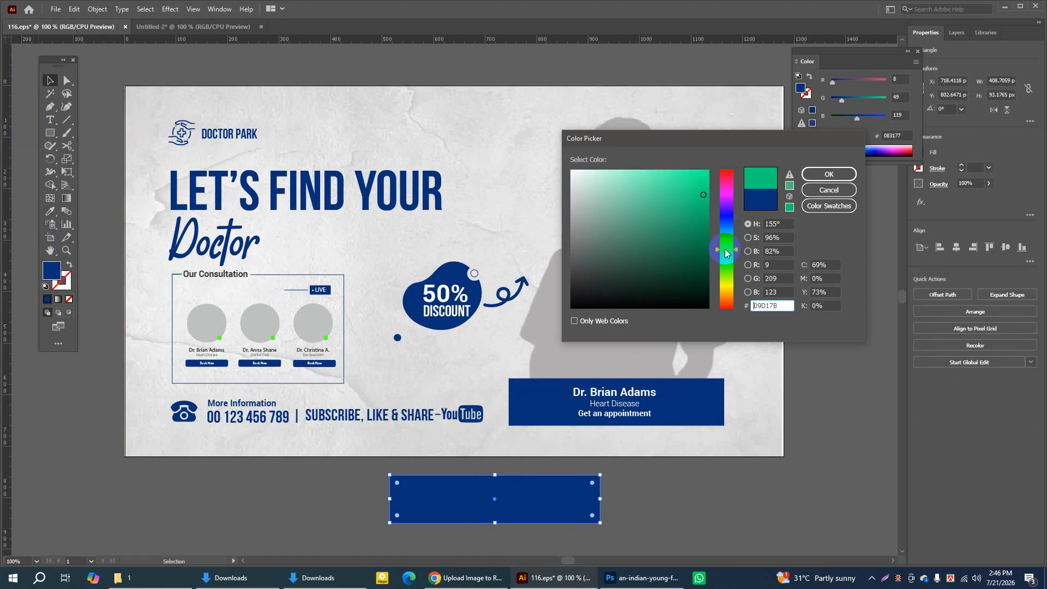
click(726, 218)
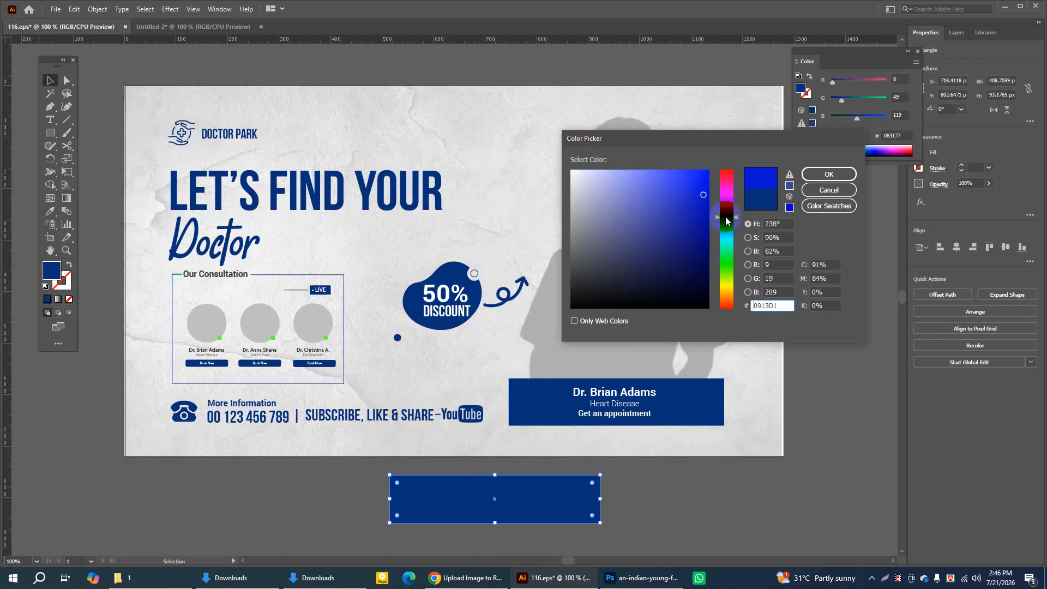
click(704, 197)
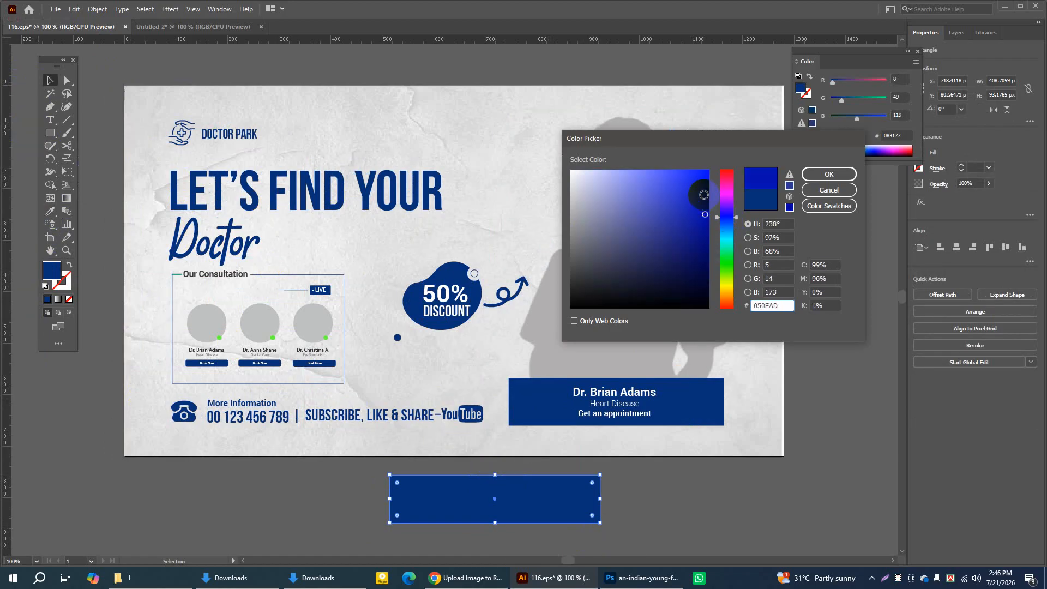
click(824, 190)
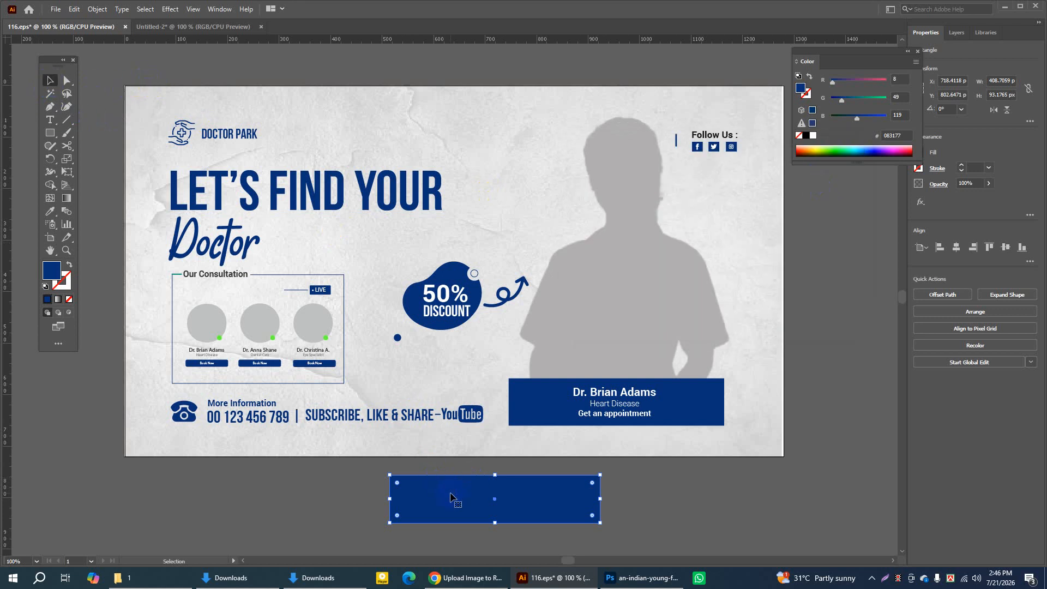
key(Delete)
Copy the dark blue appointment banner from 116.eps and paste it into the Untitled-2 design
click(684, 422)
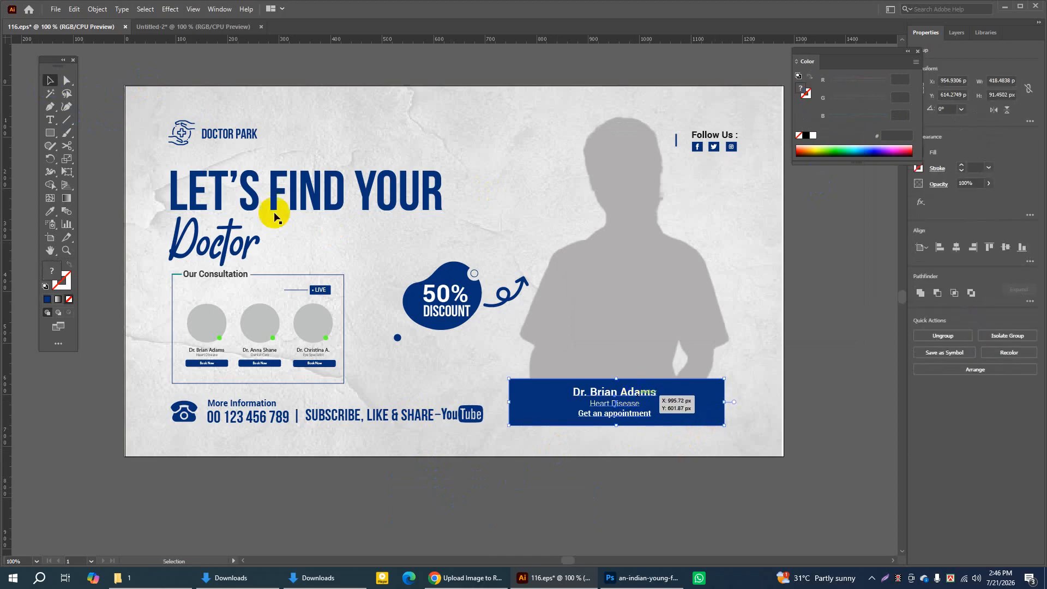
click(74, 10)
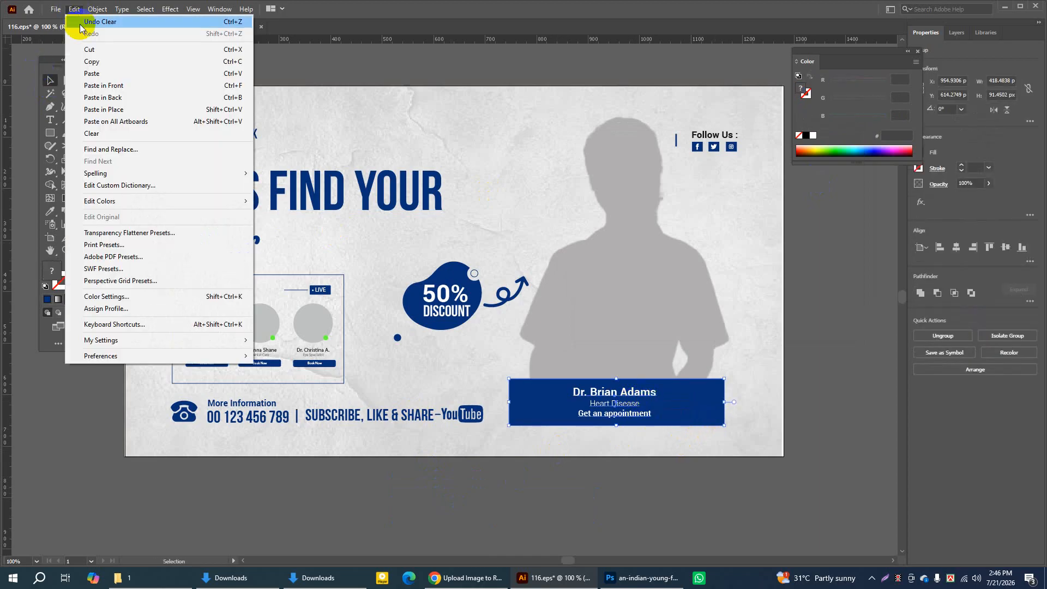
click(82, 59)
click(151, 27)
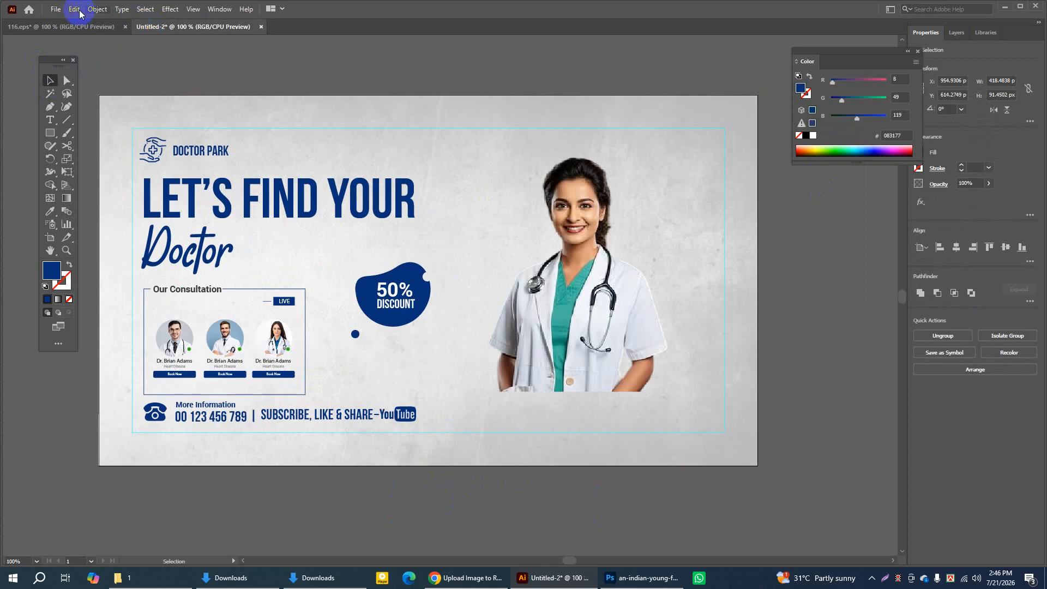
click(75, 10)
click(85, 72)
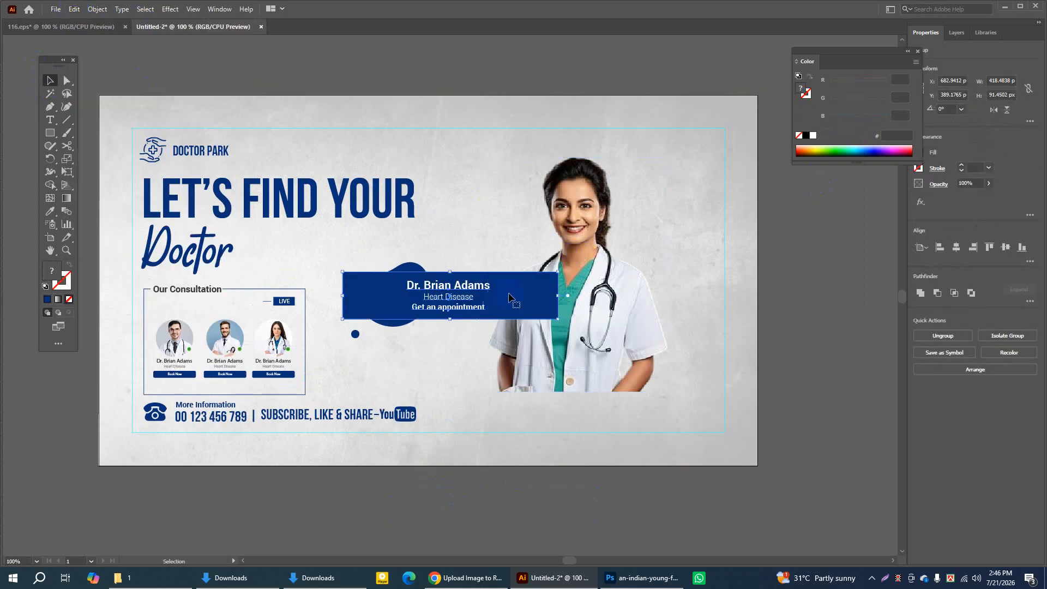
Move the appointment banner over the lower edge of the doctor photo, just above the bottom guide, and nudge it 8 px right
drag(418, 284, 545, 397)
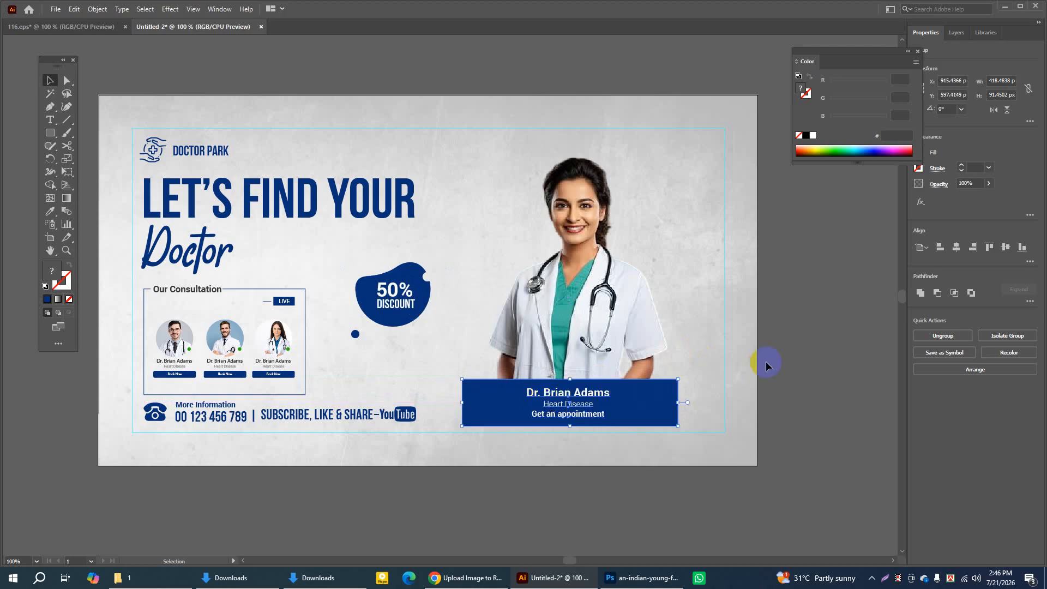
key(Right)
key(Right)
key(Right)
key(Right)
key(Right)
key(Right)
key(Right)
key(Right)
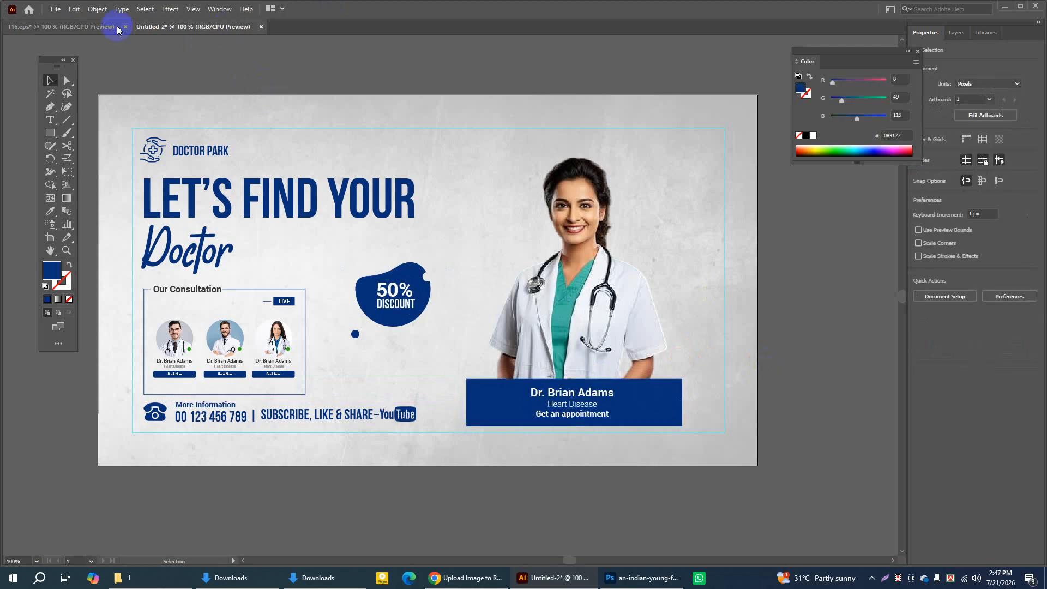
Shift the grey silhouette aside in 116.eps, then copy the Follow Us block and paste it into the Untitled-2 design
click(98, 26)
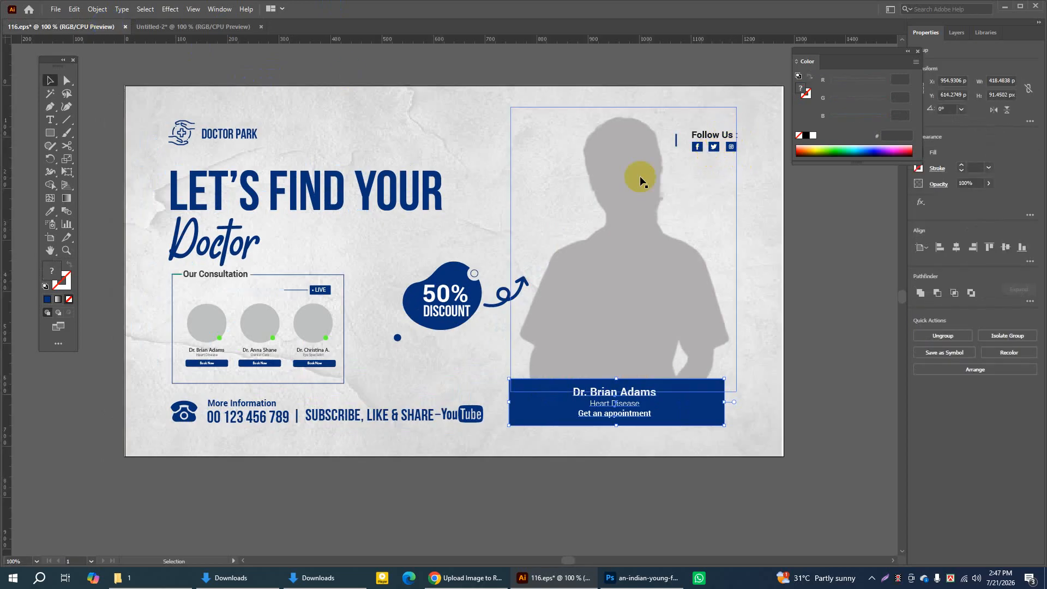
drag(638, 160, 477, 192)
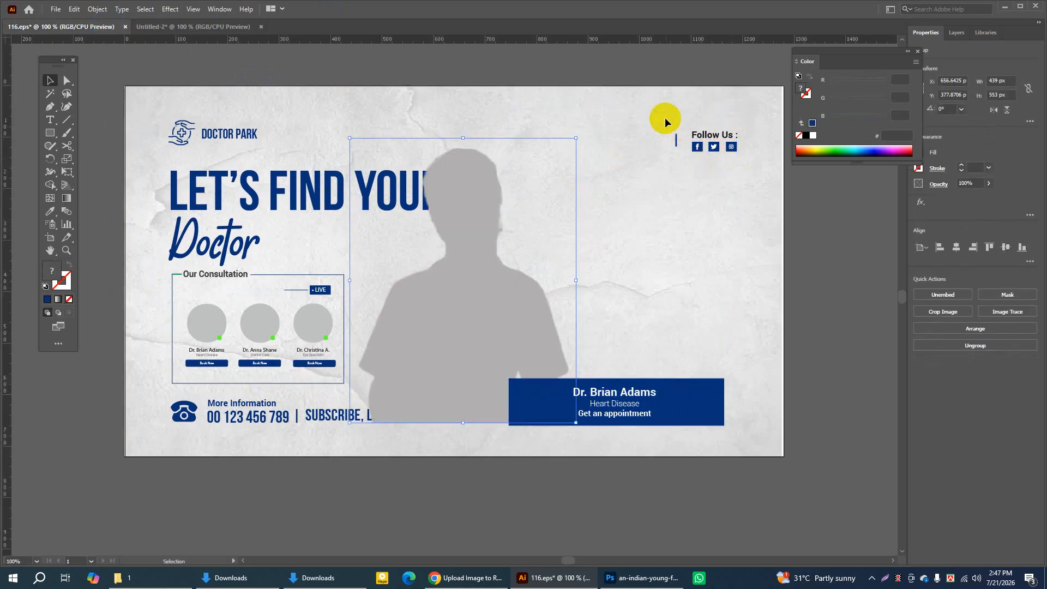
click(745, 157)
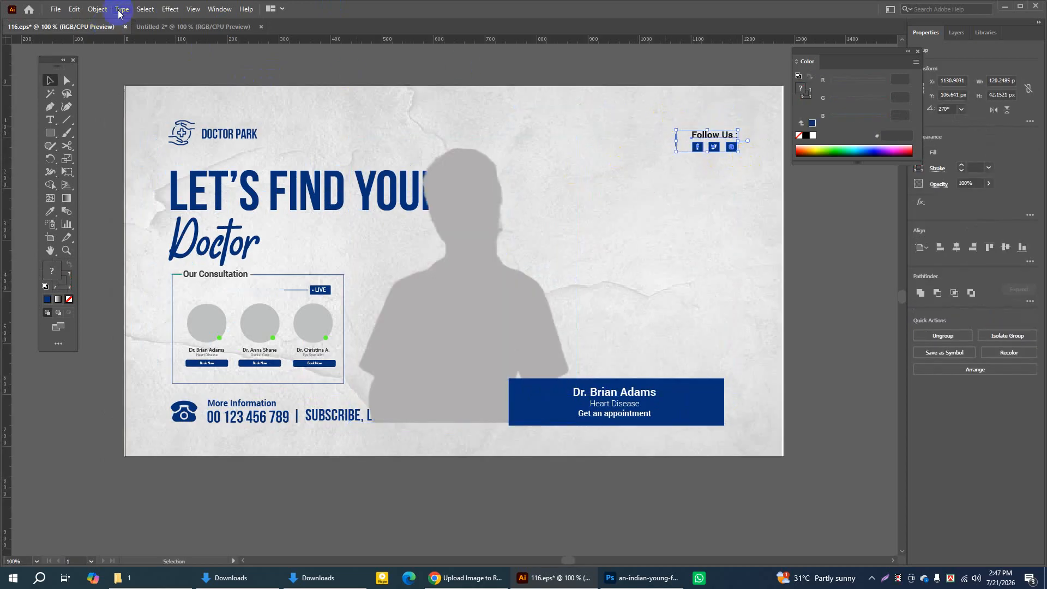
click(80, 11)
click(95, 63)
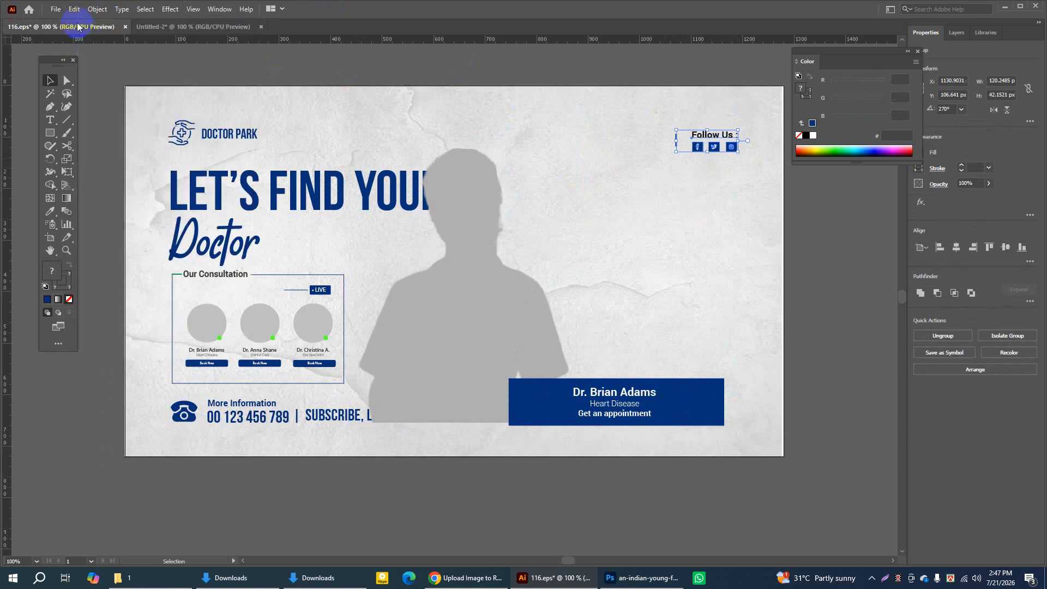
click(171, 27)
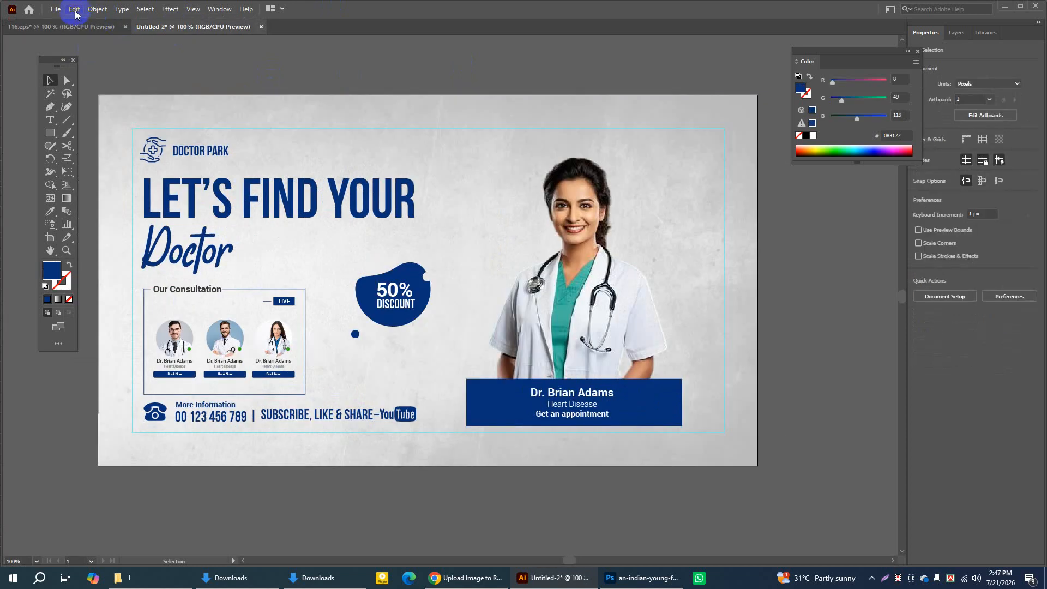
click(74, 11)
click(85, 74)
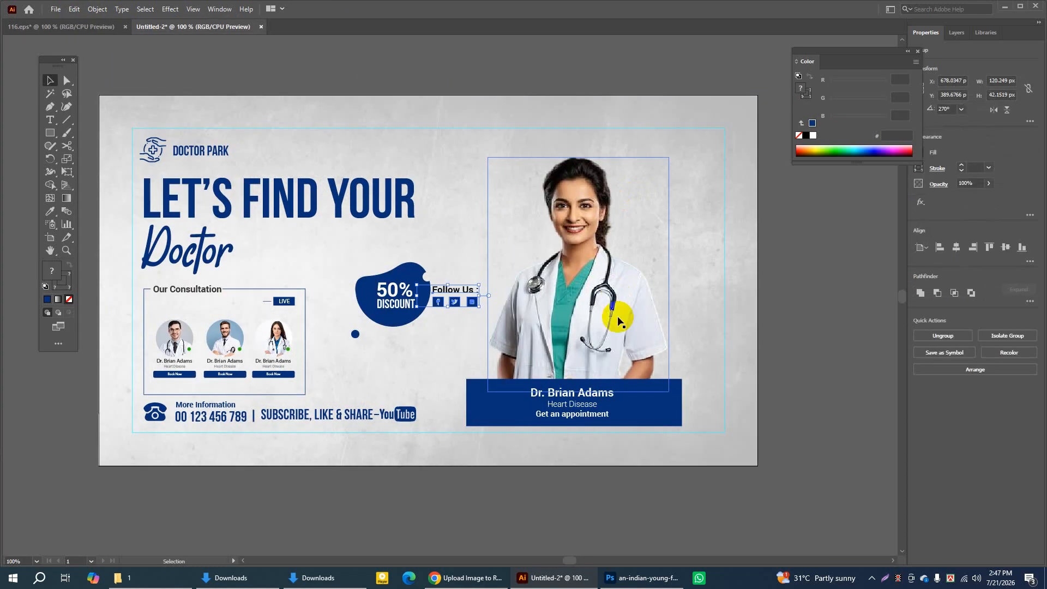
Move the Follow Us block just below the top guide, right of the doctor's head, and close the Color panel
drag(438, 282, 664, 140)
click(822, 192)
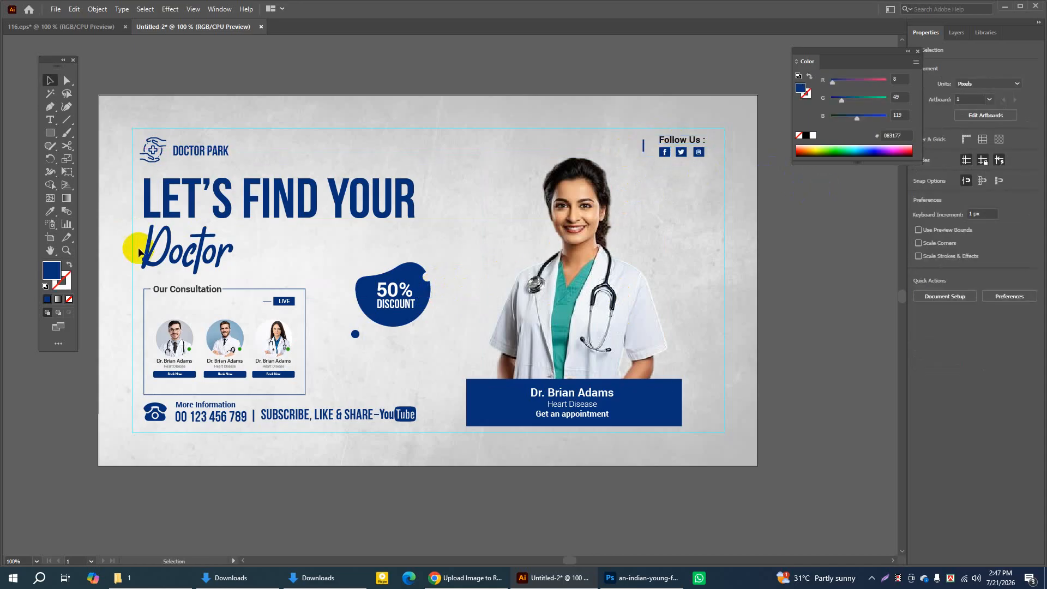
click(916, 52)
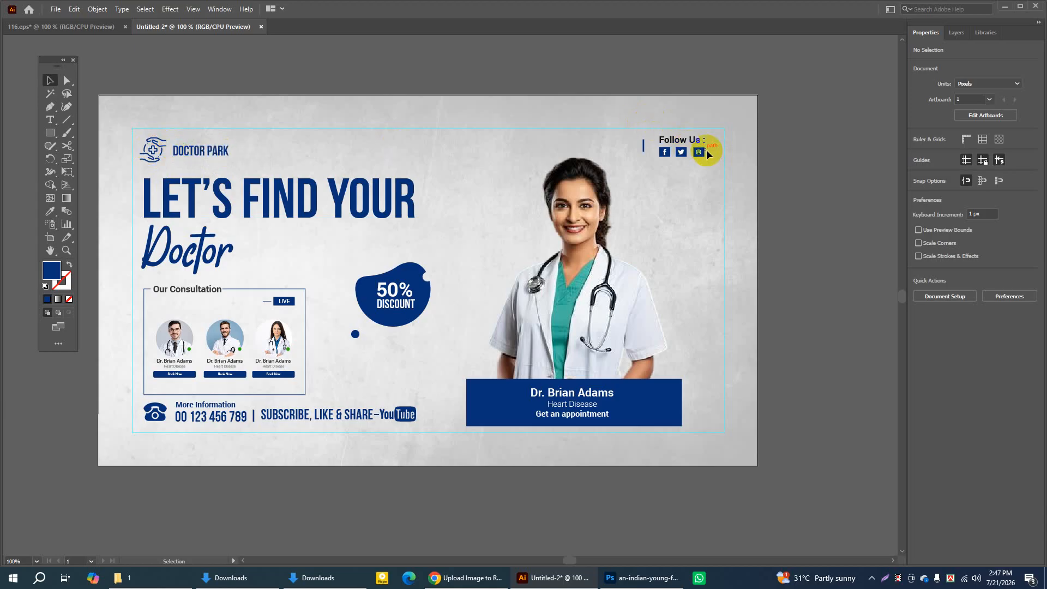
Nudge the Follow Us block about 30 px right so its edge sits close to the right margin guide
drag(627, 133, 714, 150)
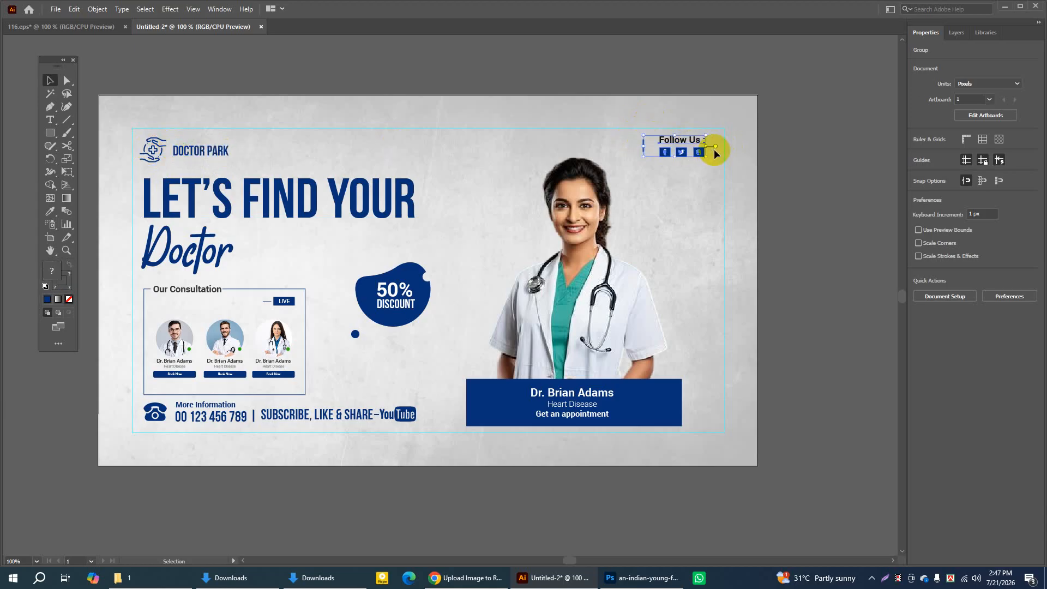
key(Right)
key(Right)
key(Right)
key(Right)
key(Right)
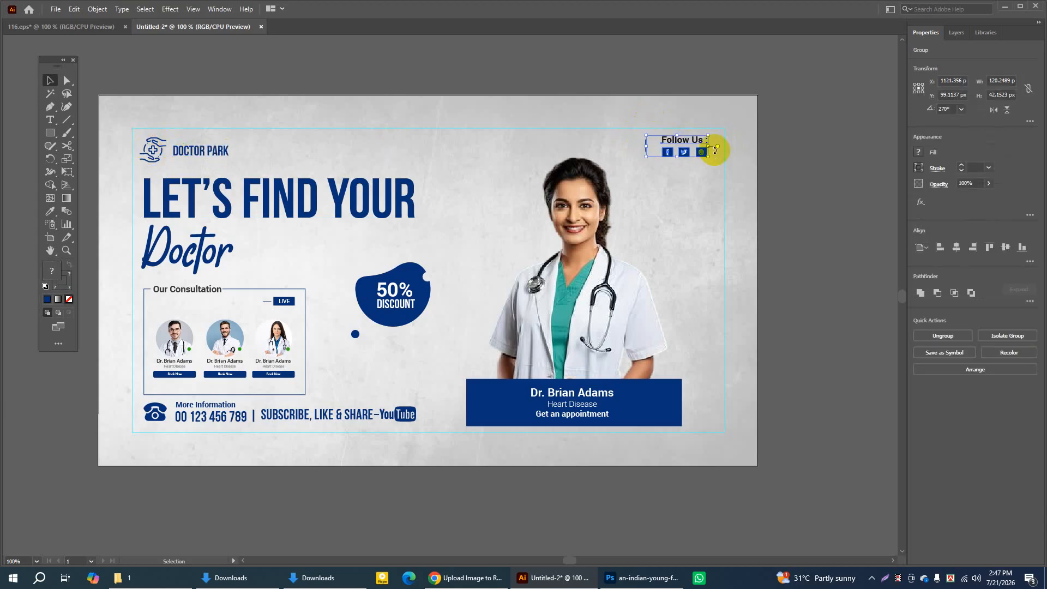
key(Right)
key(Right)
key(Right)
key(Right)
key(Right)
key(Right)
key(Right)
key(Right)
key(Right)
key(Right)
key(Right)
key(Right)
key(Right)
key(Right)
key(Right)
key(Right)
key(Right)
key(Right)
key(Right)
key(Right)
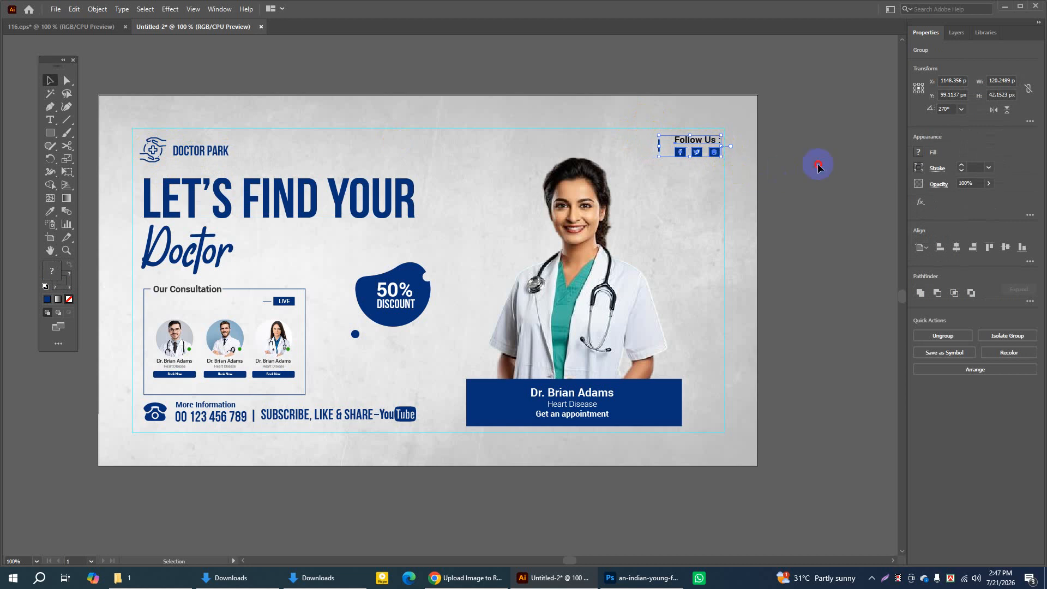
click(817, 166)
click(564, 280)
click(569, 221)
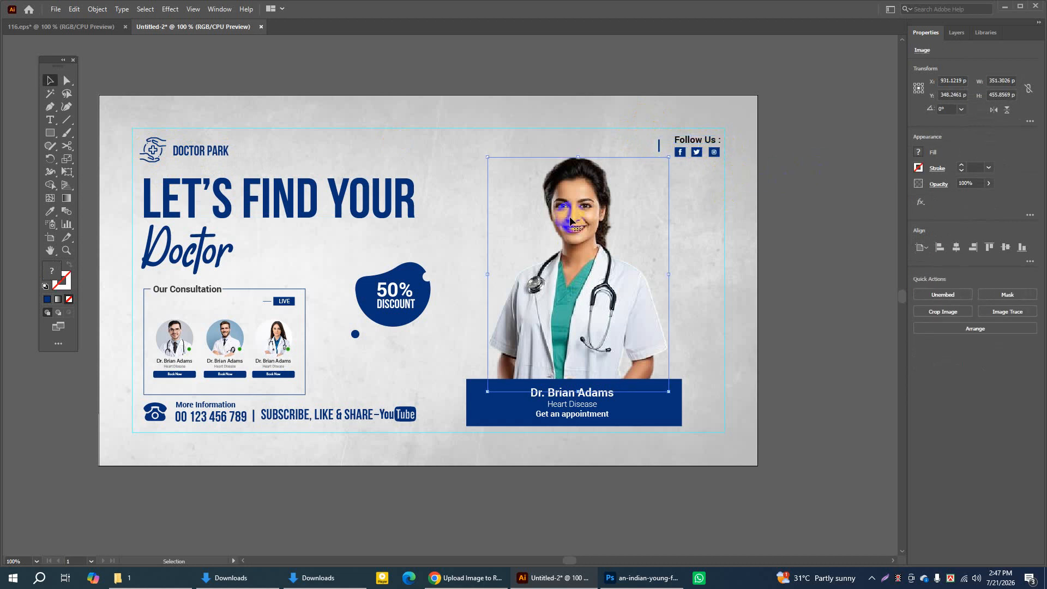
click(435, 77)
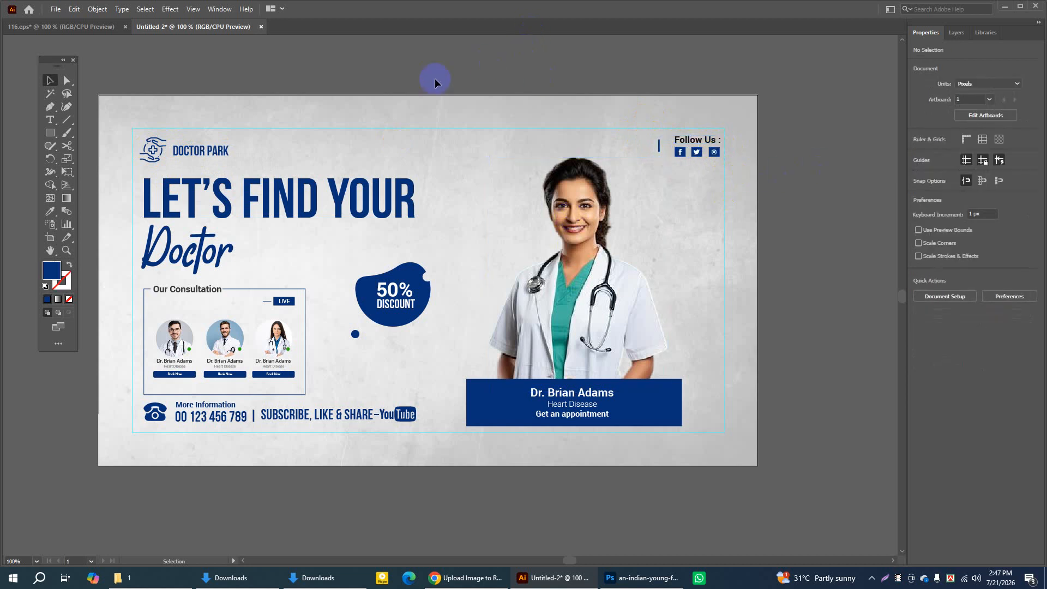
click(262, 199)
click(229, 256)
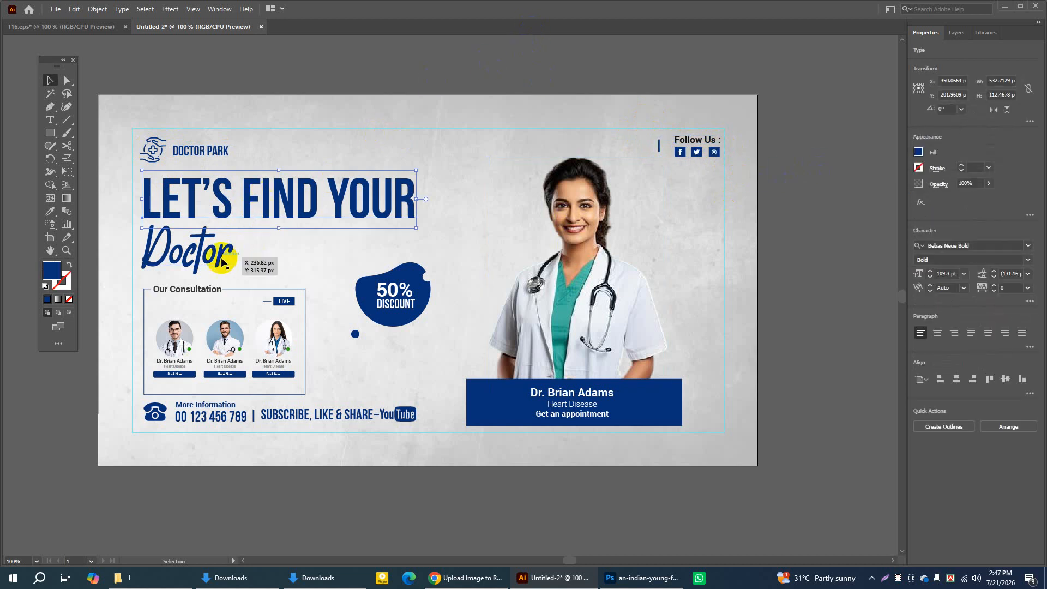
click(78, 352)
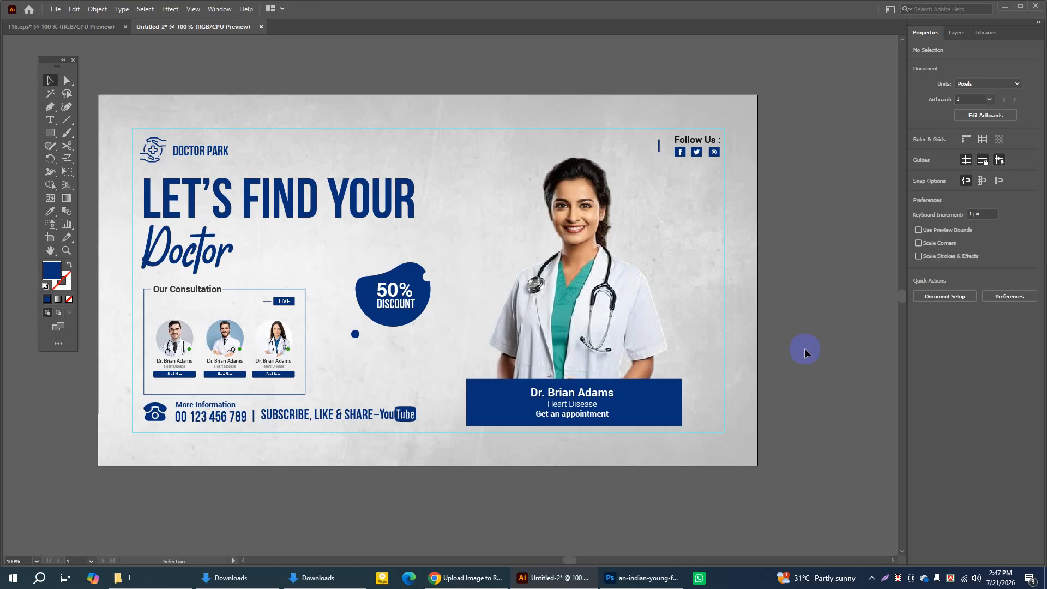
Save the design to the Desktop as an Adobe Illustrator file named Thumbnail, using the Illustrator 2020 version
click(56, 9)
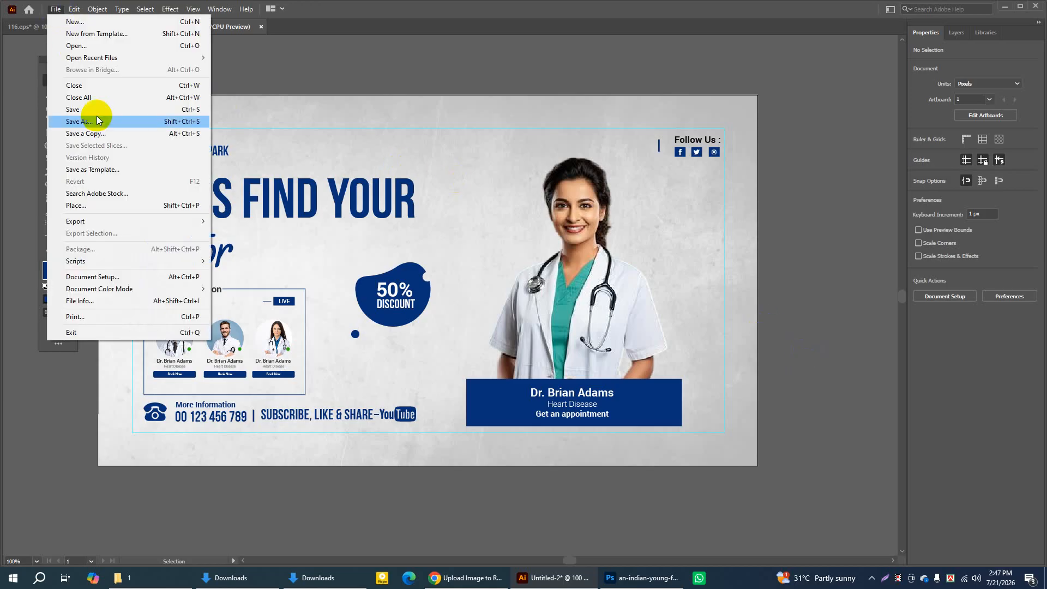
click(77, 121)
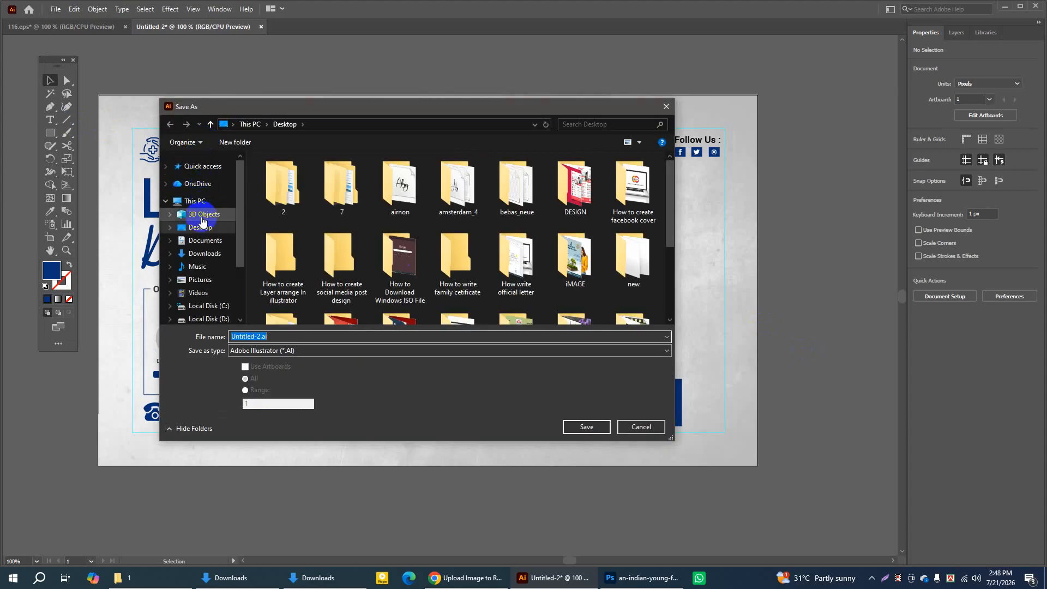
click(260, 332)
click(256, 351)
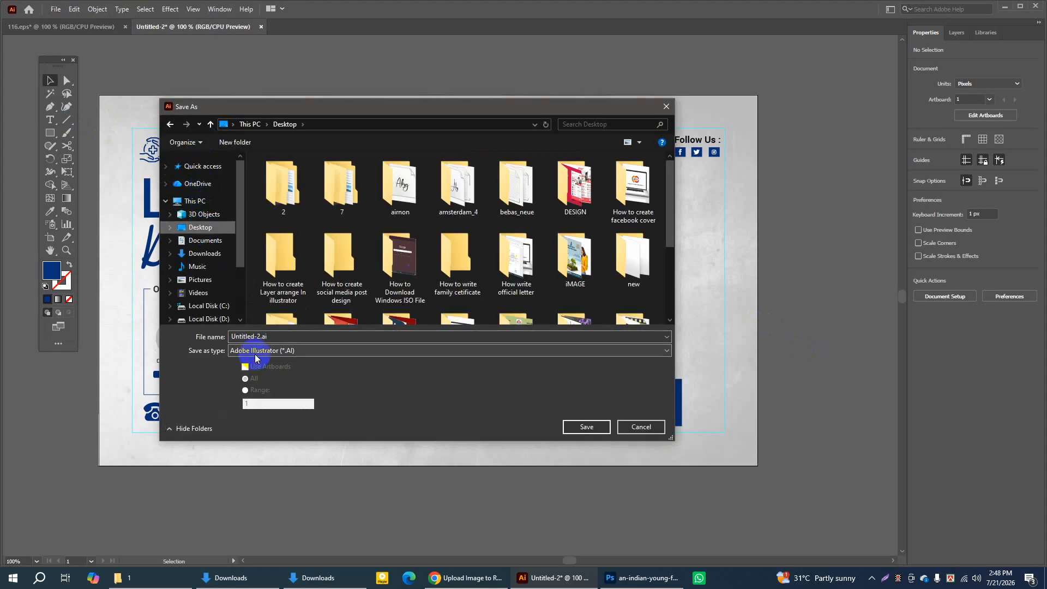
click(260, 362)
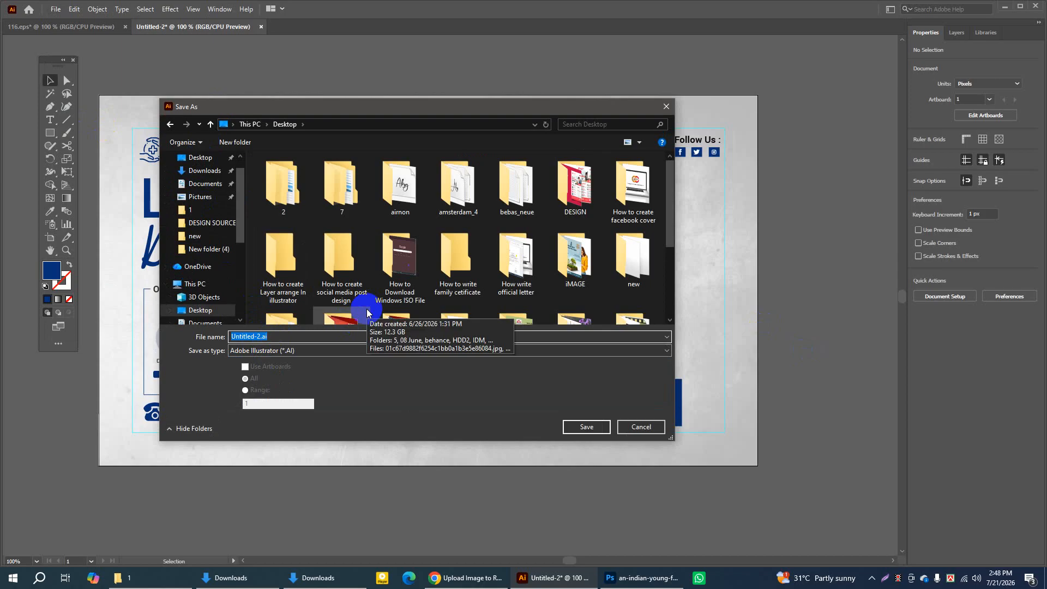
text(Thm)
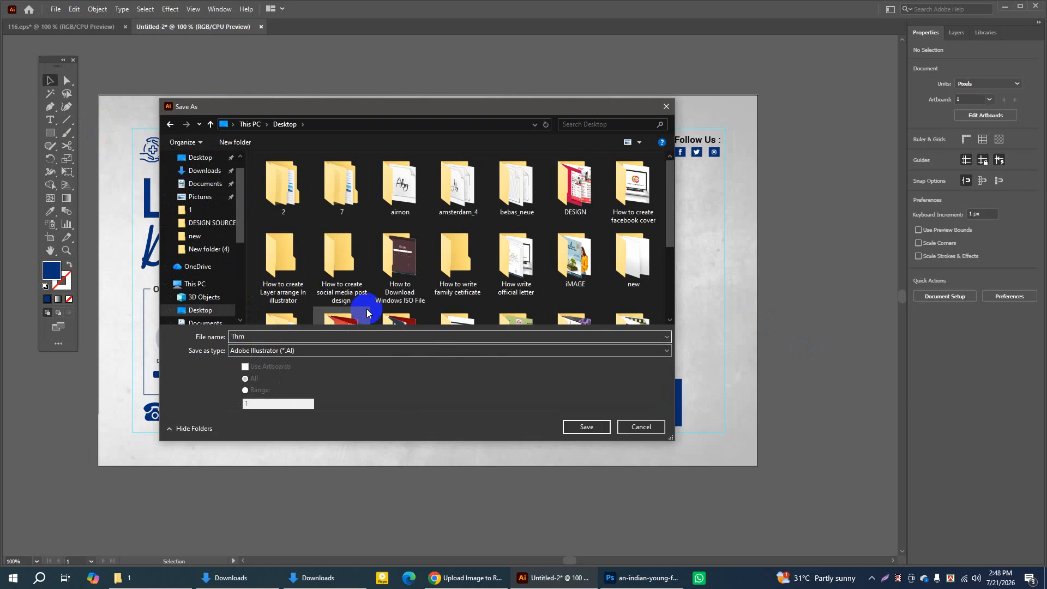
key(BackSpace)
text(umbnail)
click(578, 427)
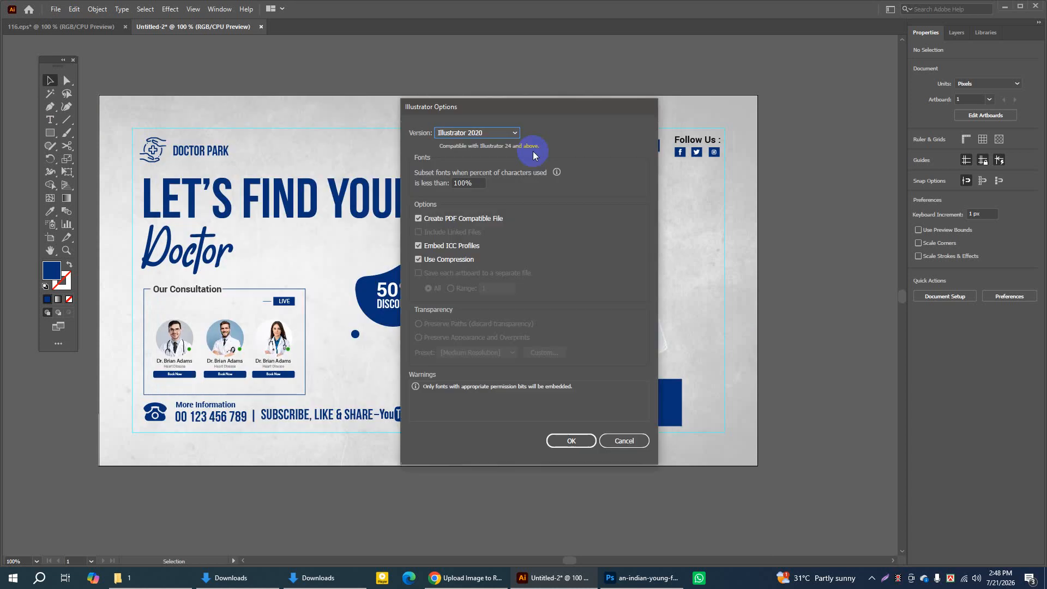
drag(509, 109, 443, 83)
click(511, 411)
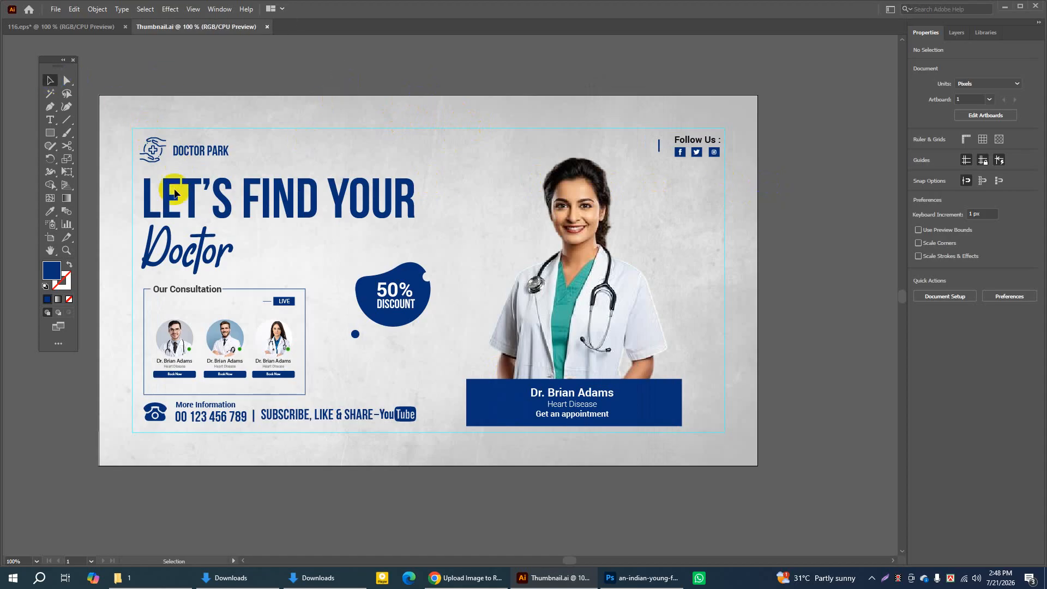
click(51, 251)
drag(318, 196, 324, 197)
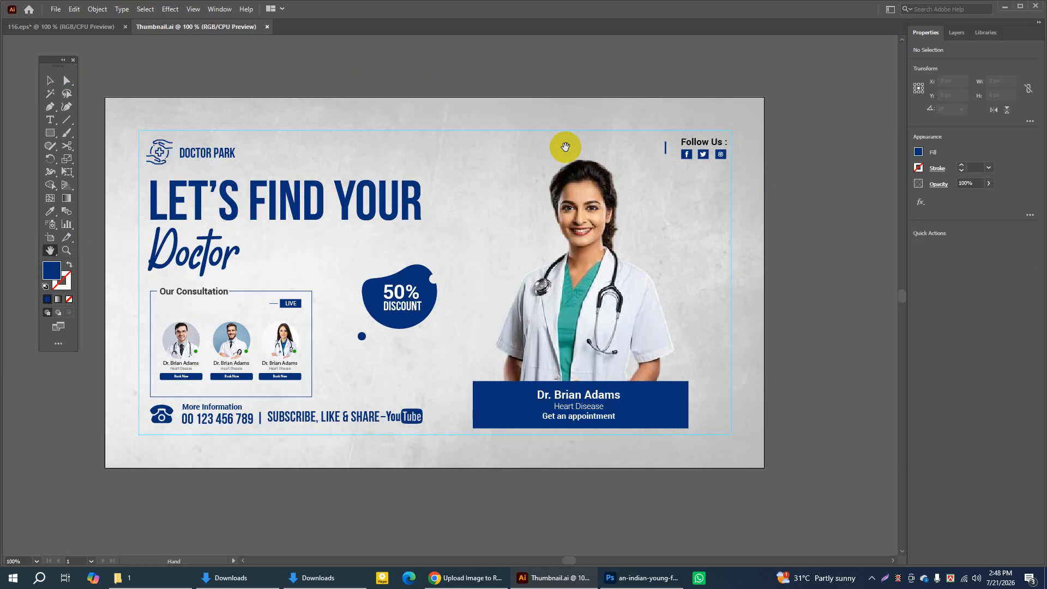
click(50, 80)
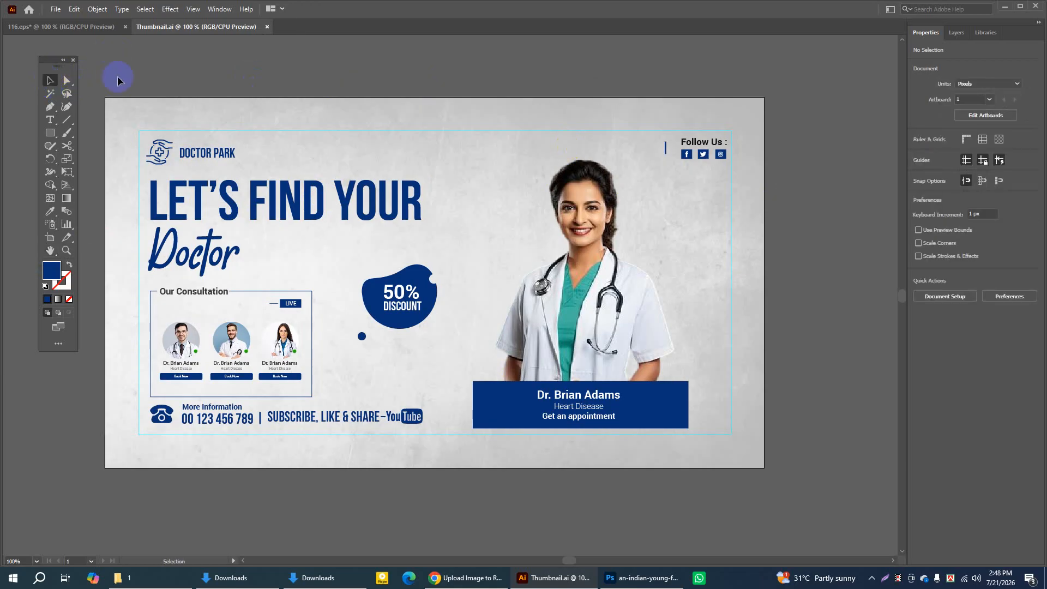
click(578, 401)
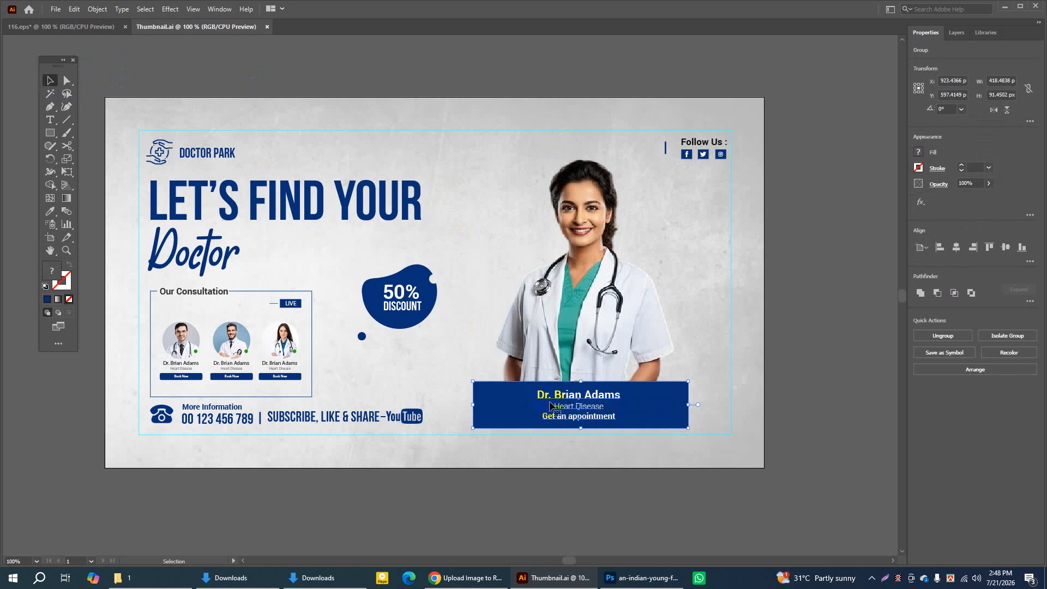
click(796, 344)
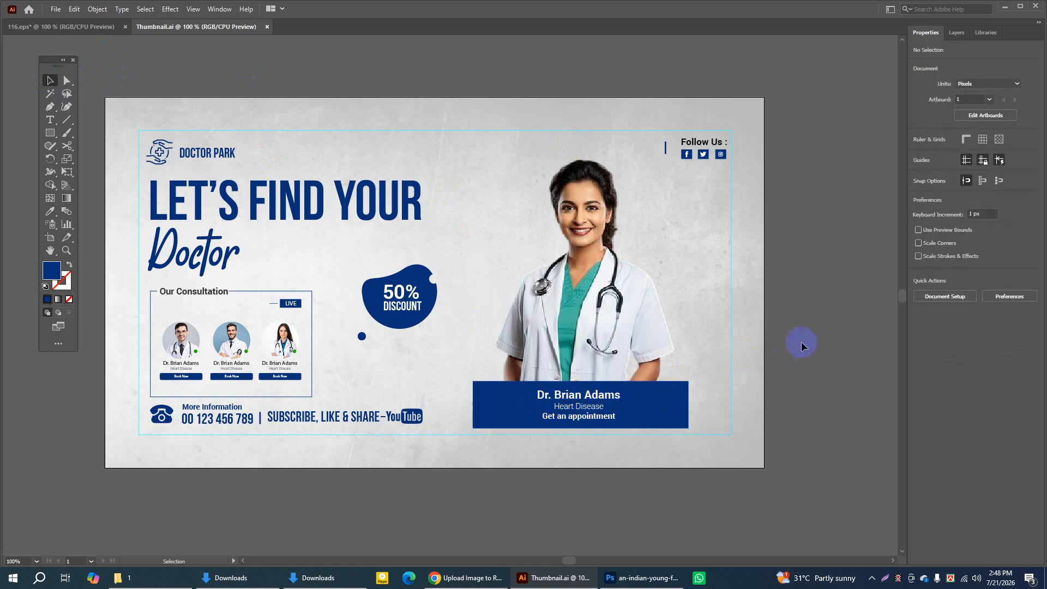